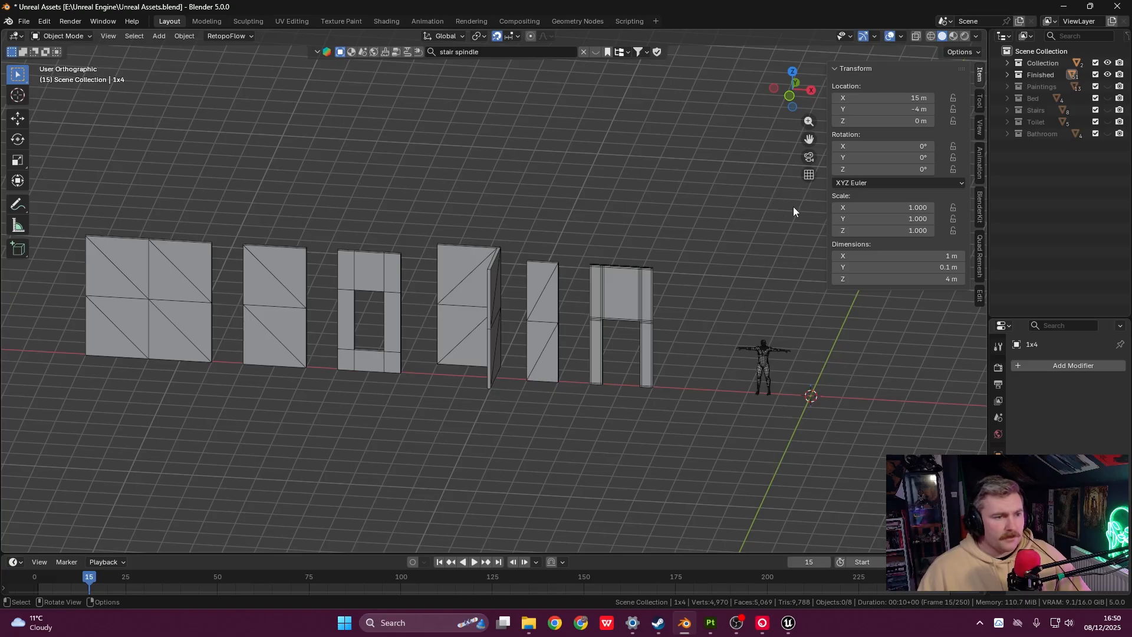
- Switch the viewport to perspective and orbit and pan across the row of wall pieces
click(807, 175)
scroll(676, 277, up, 1)
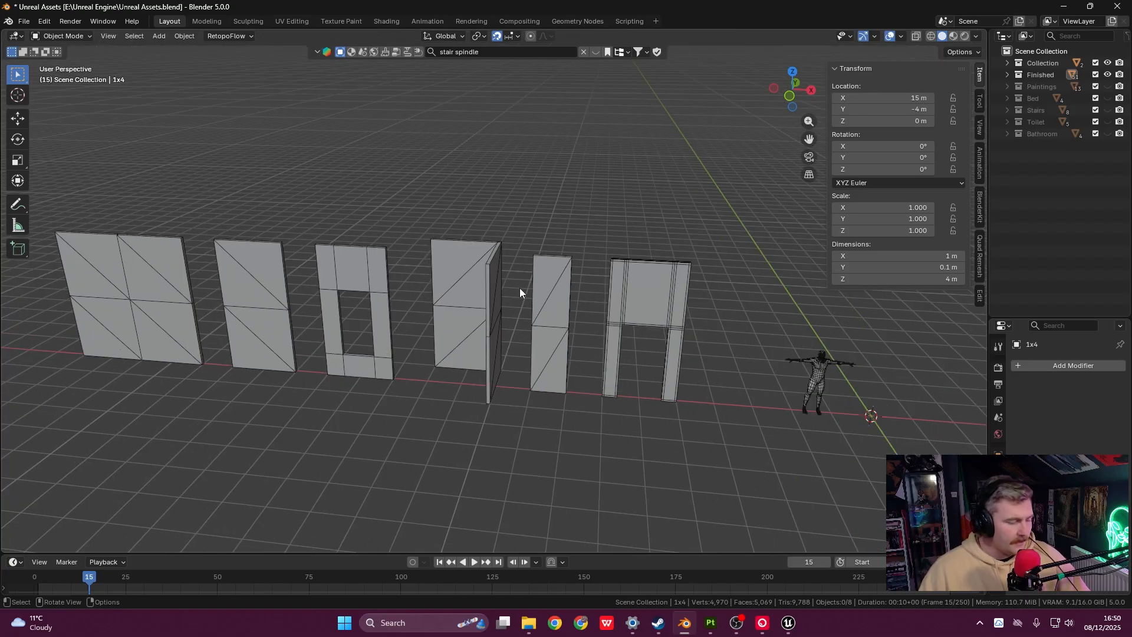
middle_drag(574, 315, 553, 303)
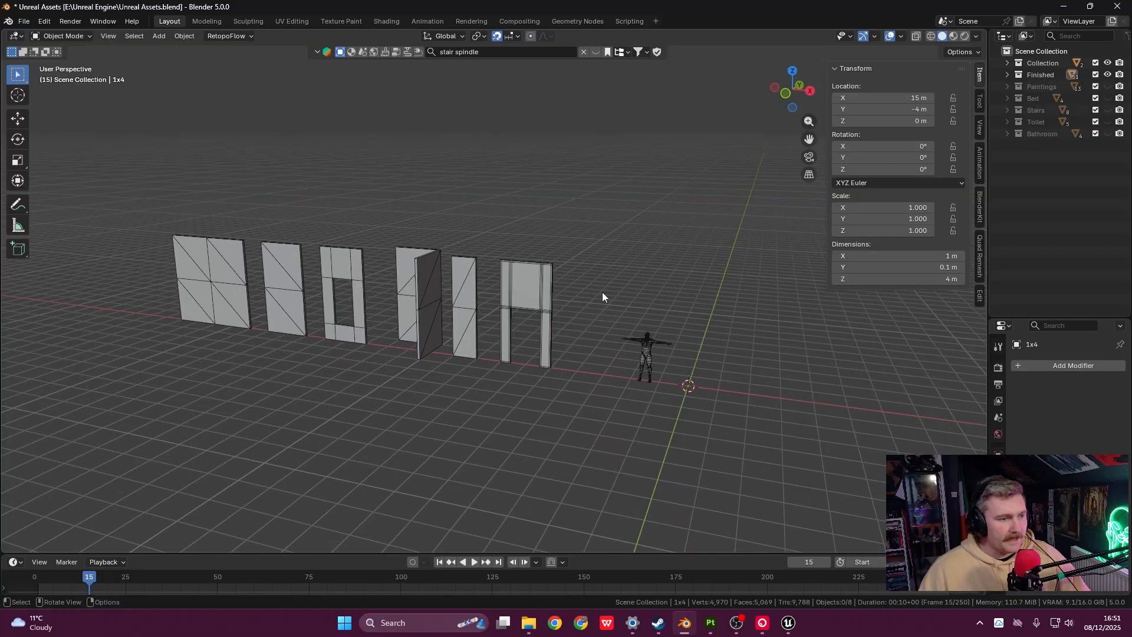
shift+middle_drag(645, 276, 570, 302)
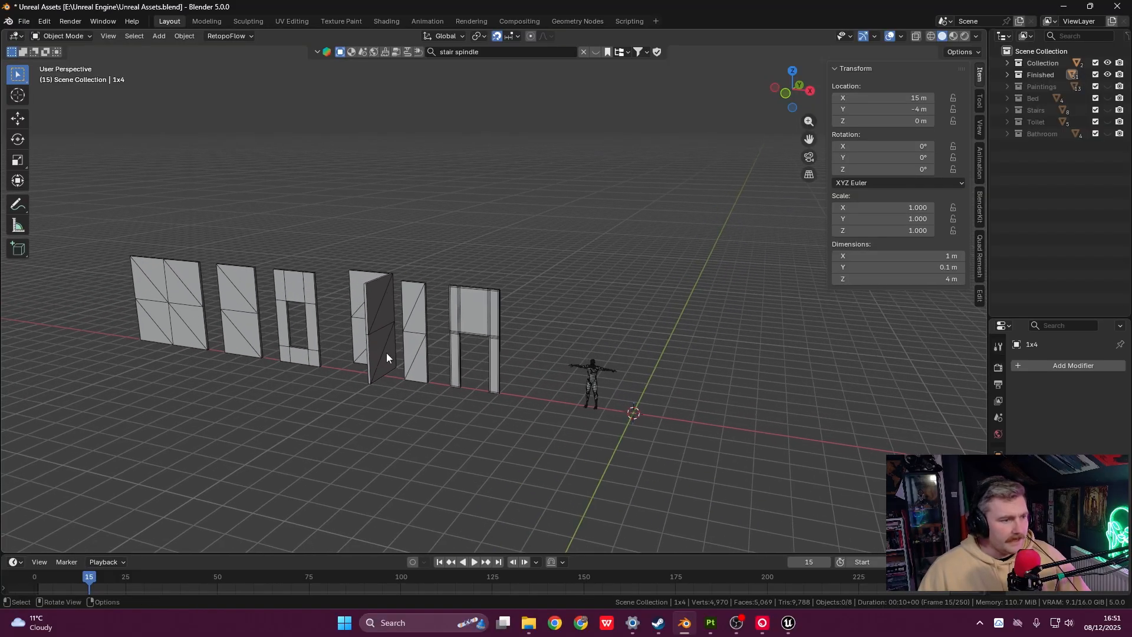
- Snap to the Front view, orbit slightly away, and hide the transform sidebar
key(grave)
click(531, 281)
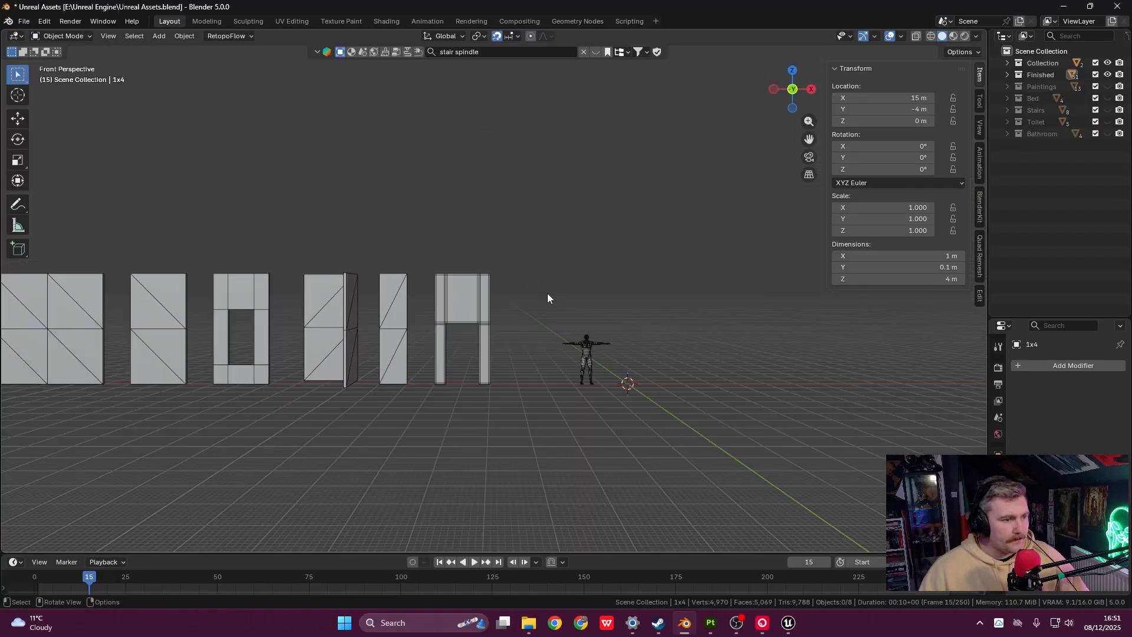
scroll(549, 296, up, 3)
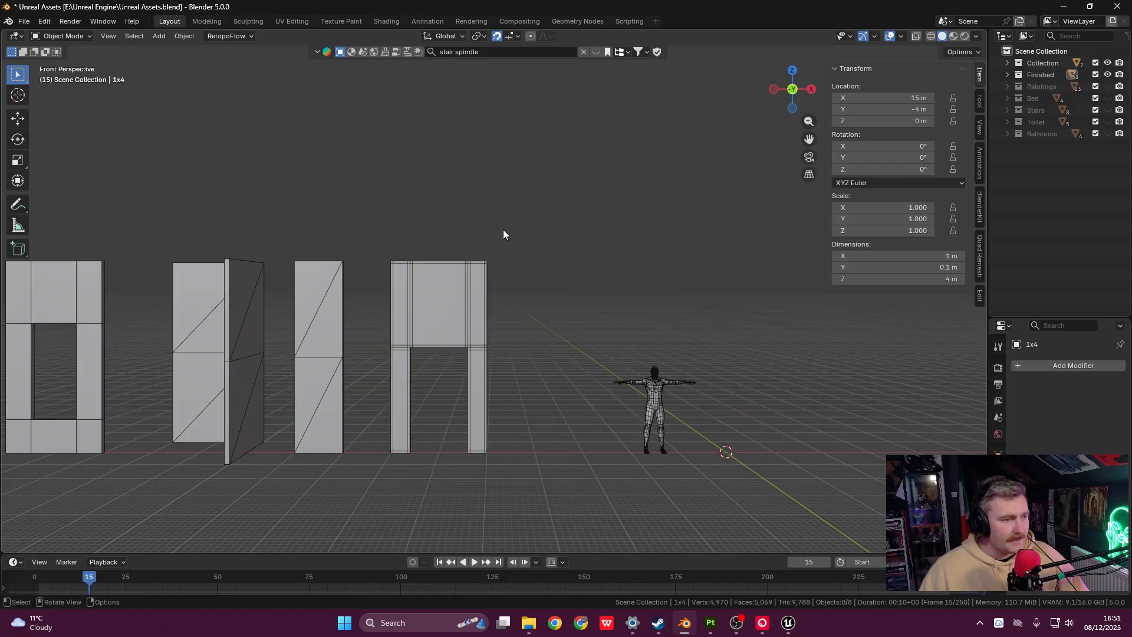
scroll(554, 302, down, 4)
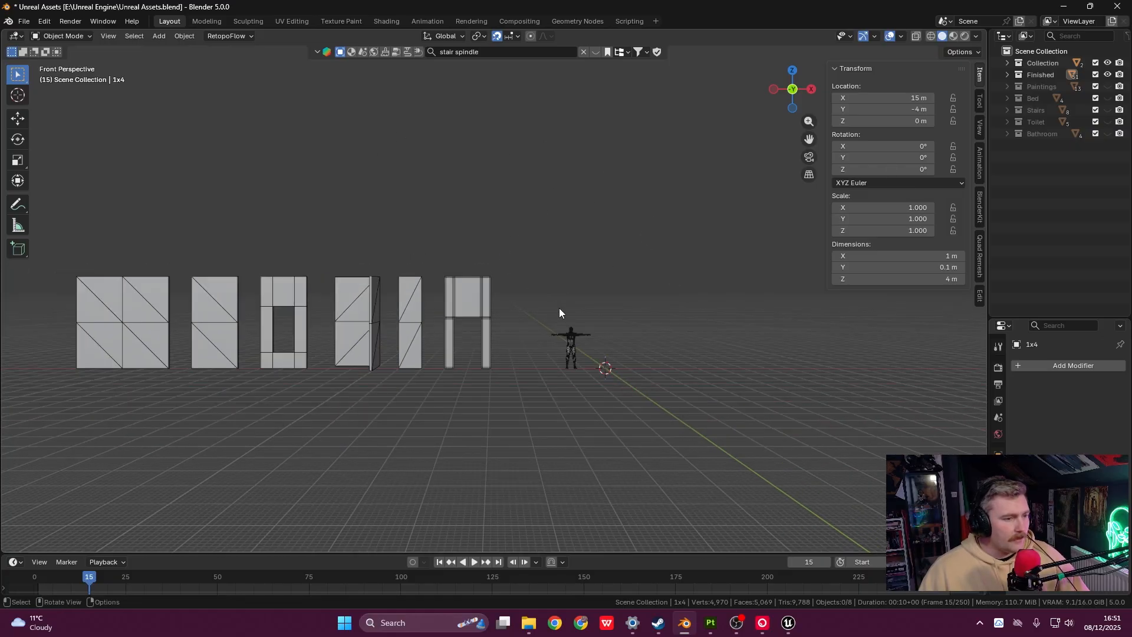
scroll(561, 308, up, 1)
middle_drag(416, 324, 500, 335)
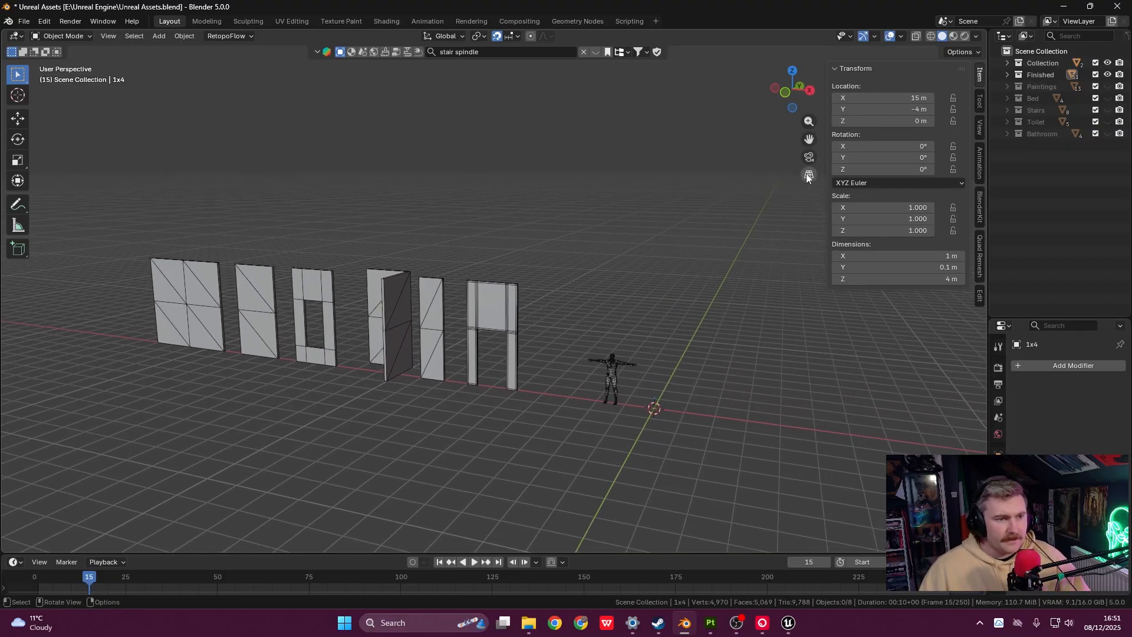
key(n)
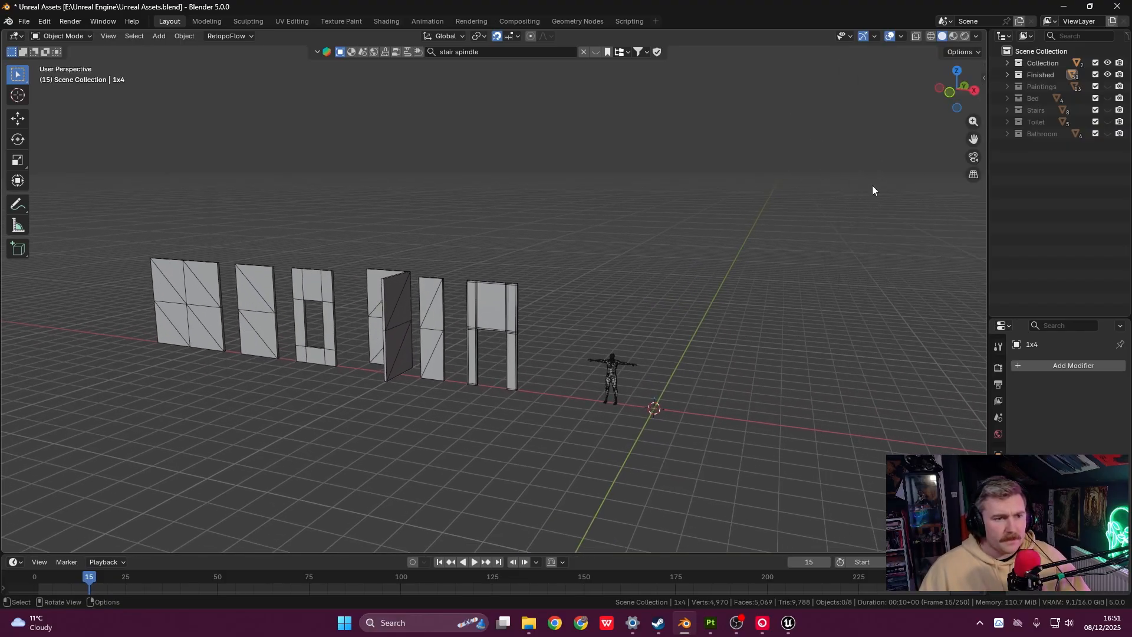
- Switch the viewport back to orthographic and nudge the wall pieces slightly up-left
click(973, 176)
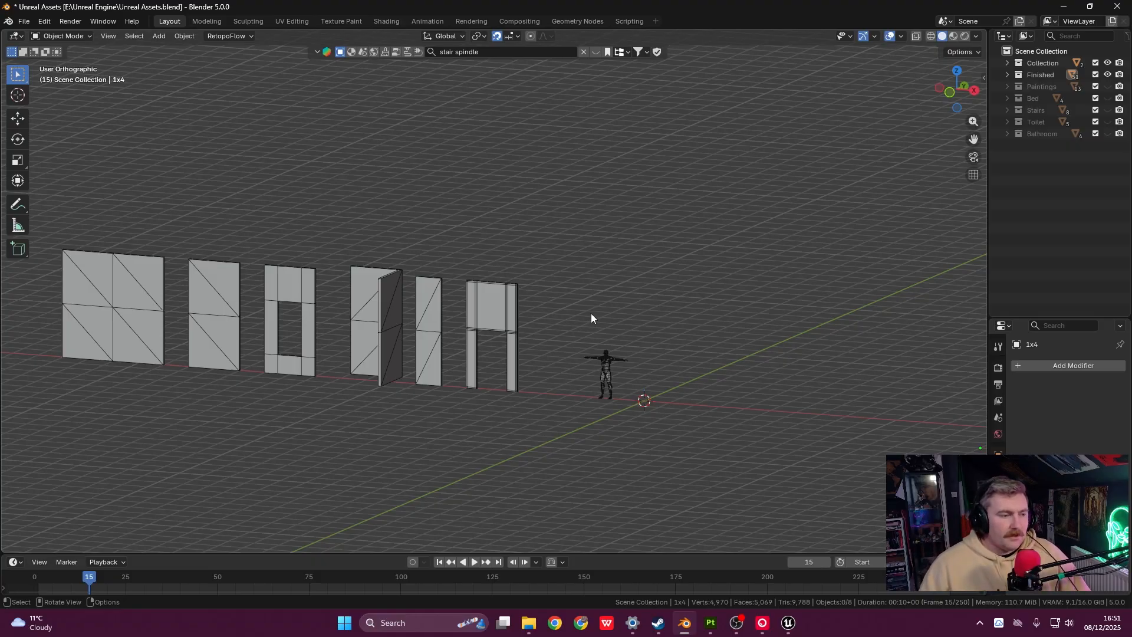
shift+middle_drag(606, 317, 593, 304)
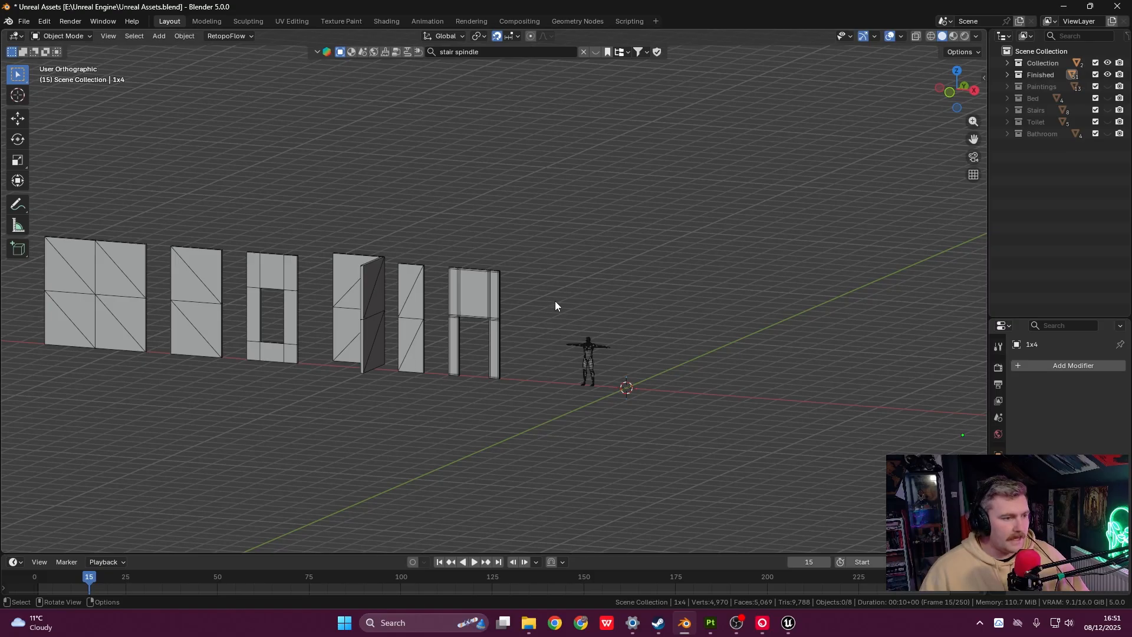
key(grave)
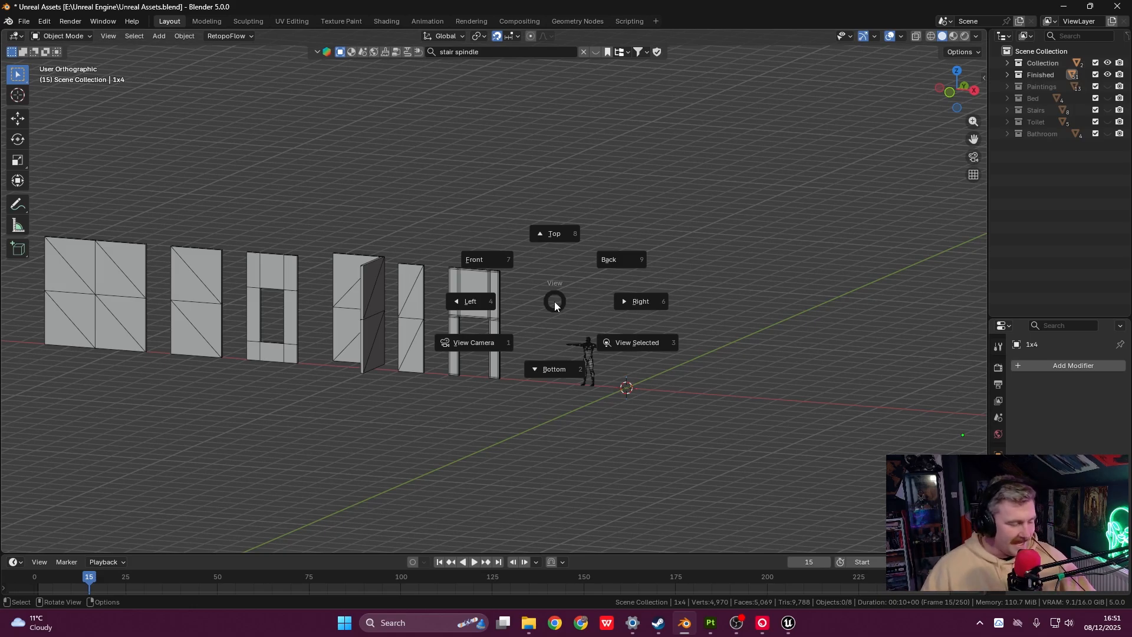
- Dismiss the view pie and cancel the Delete prompt so every wall piece is kept
key(Escape)
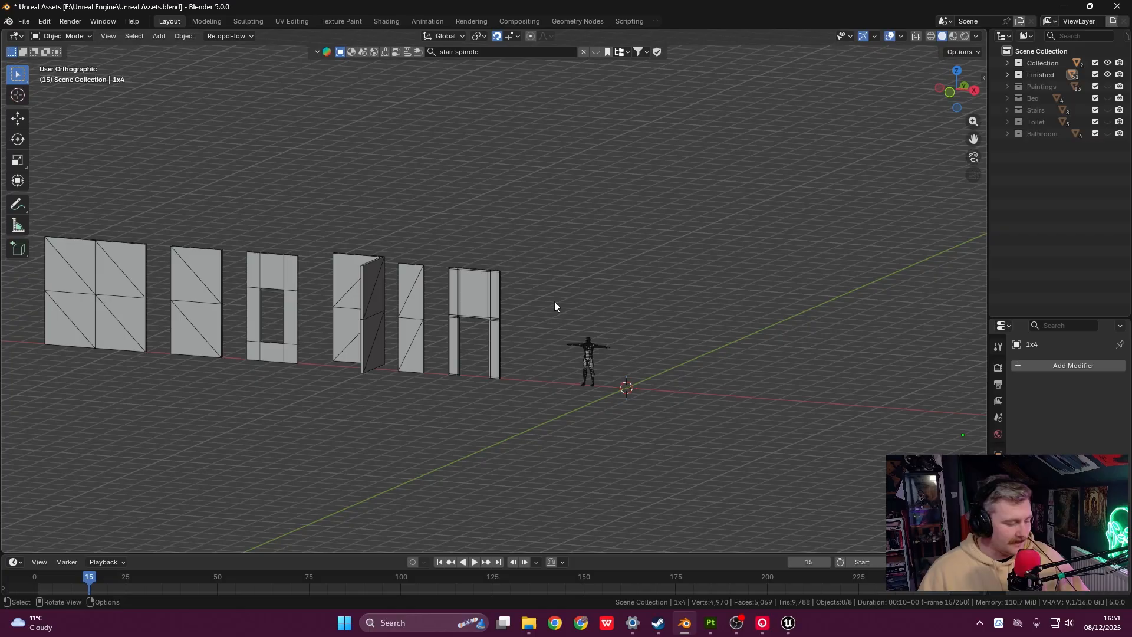
key(z)
key(x)
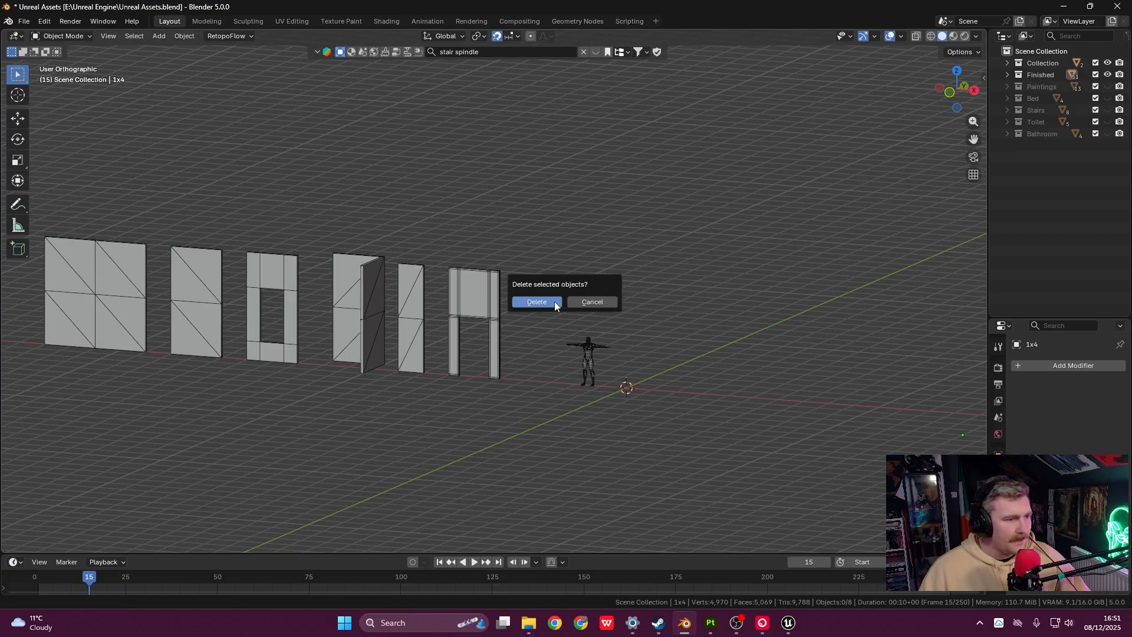
click(592, 300)
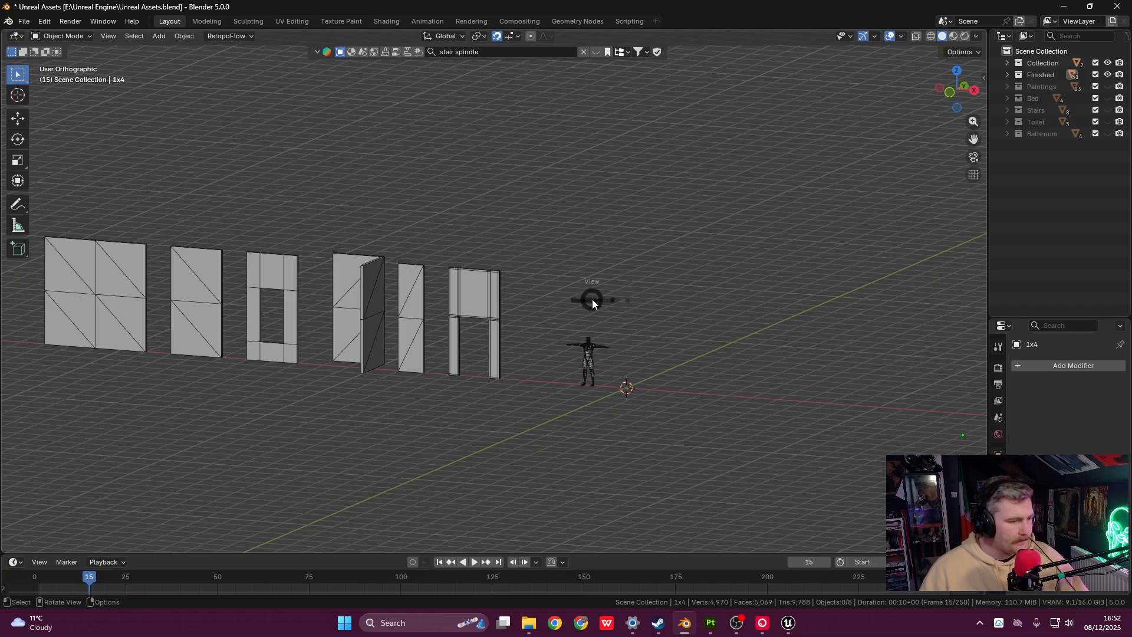
key(grave)
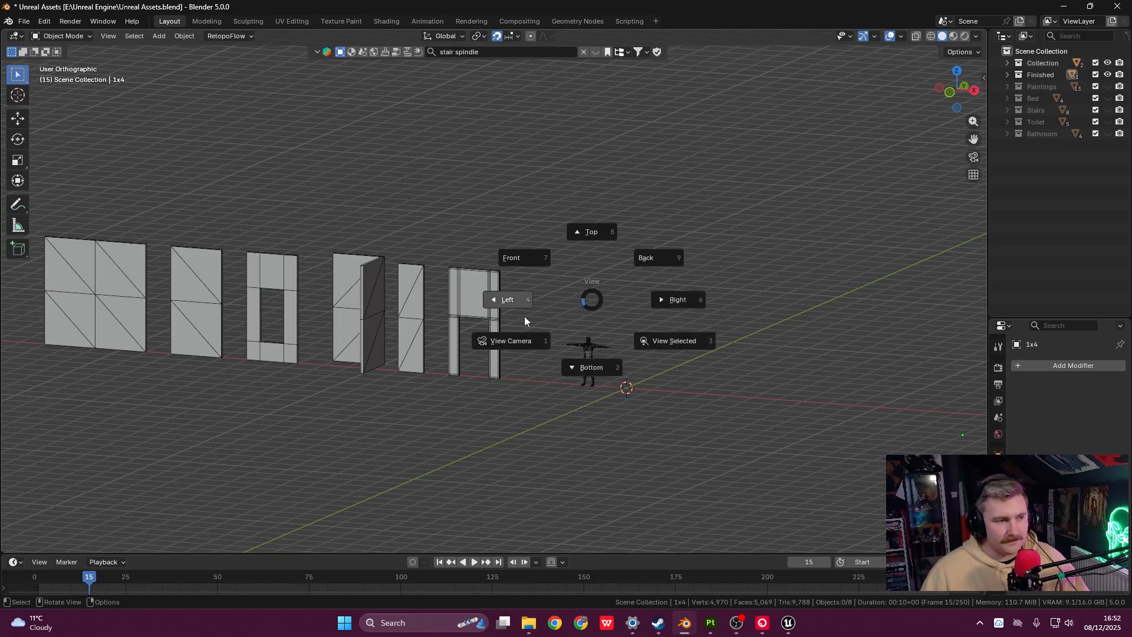
- Cycle through the Left, Front and Top views, then return to Front and zoom in
click(539, 316)
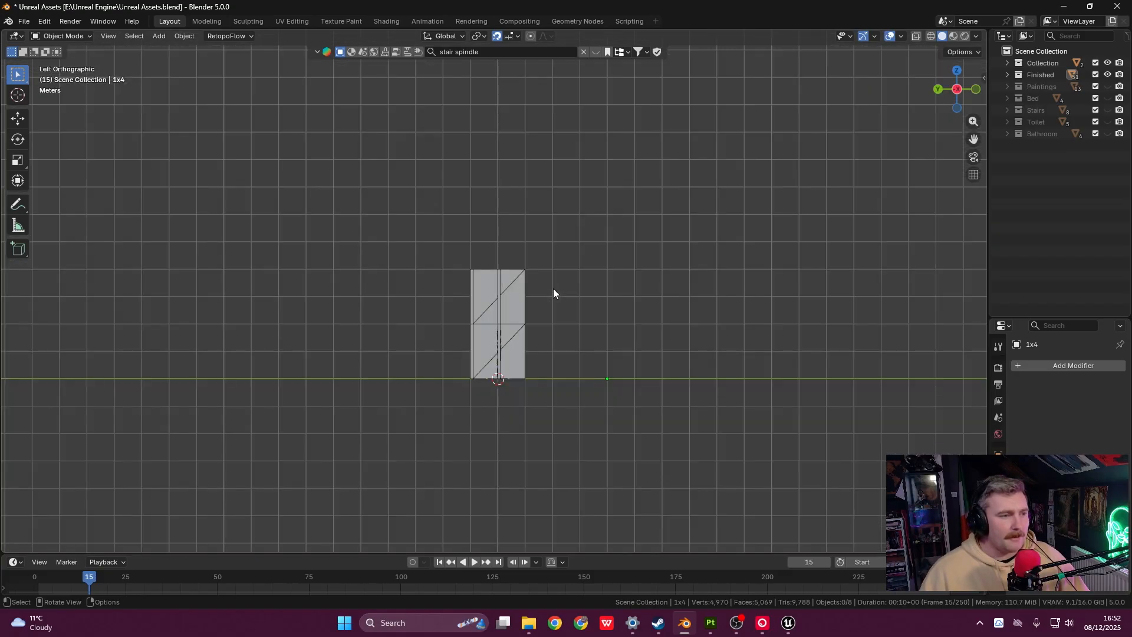
key(grave)
click(511, 246)
key(grave)
click(519, 224)
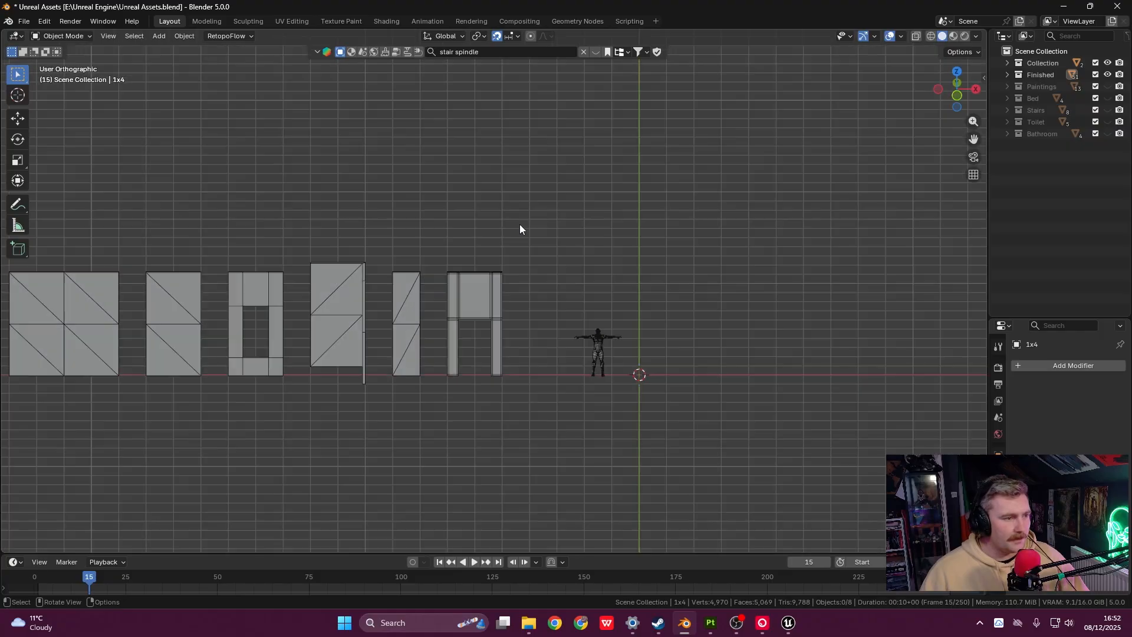
key(grave)
click(518, 227)
key(grave)
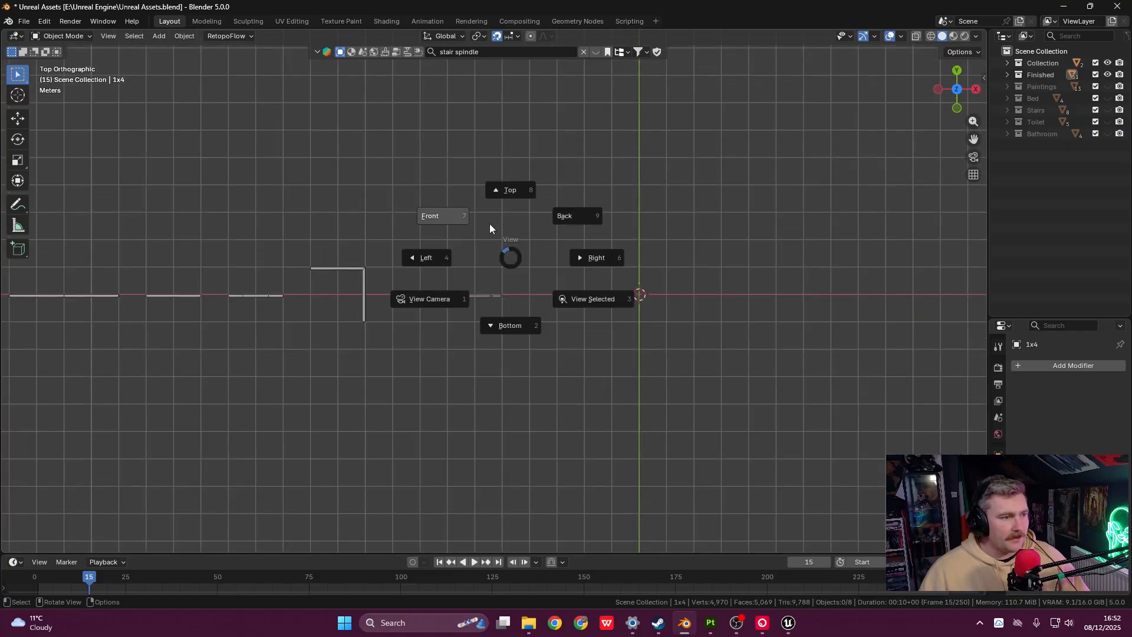
click(489, 228)
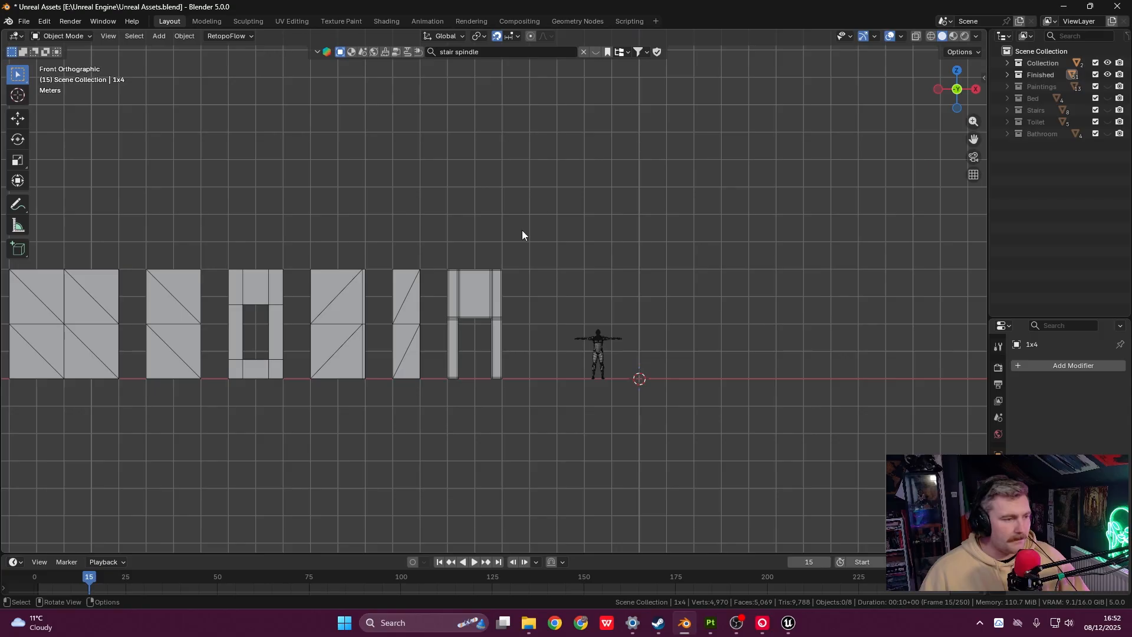
scroll(511, 341, up, 5)
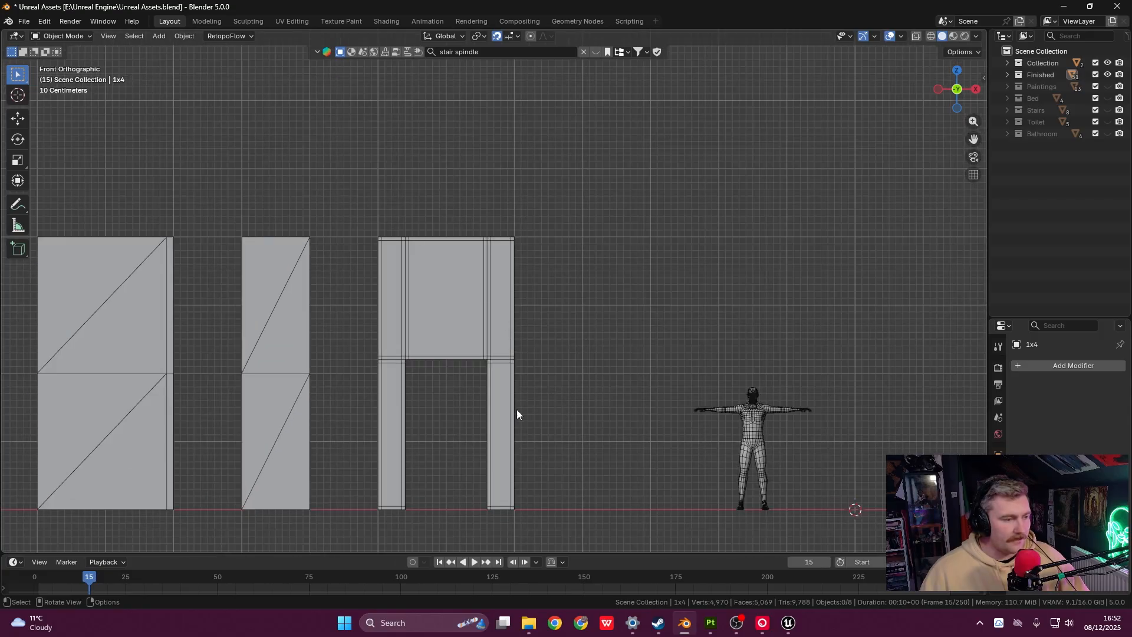
- Cycle through the Top, Back, Bottom, Left and Right views, finishing on Front
key(grave)
click(572, 178)
key(grave)
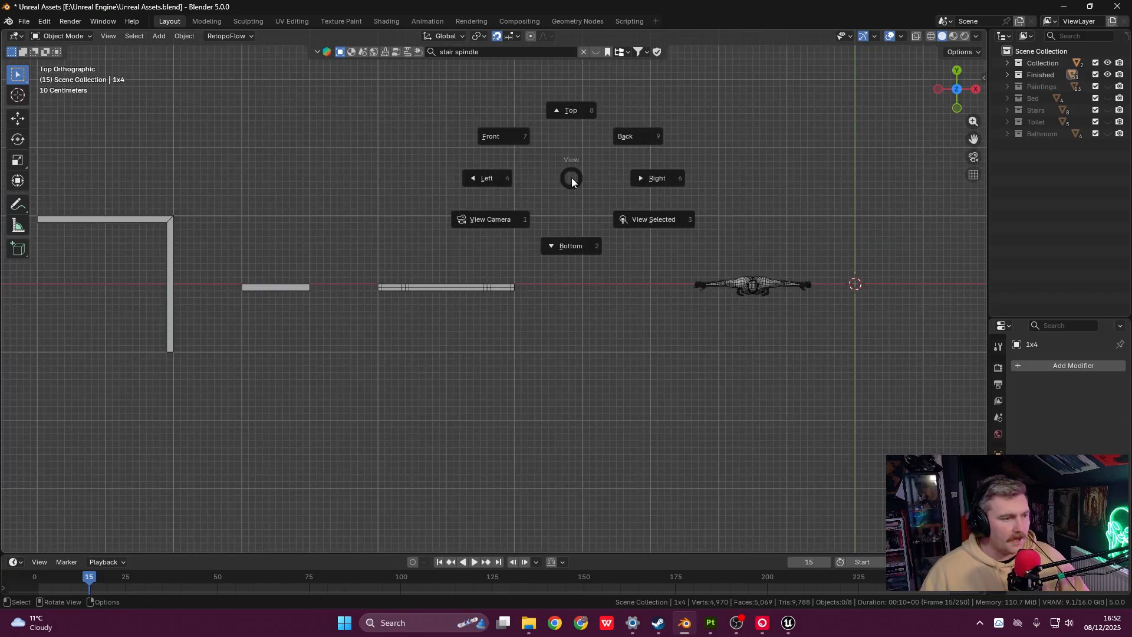
click(631, 150)
key(grave)
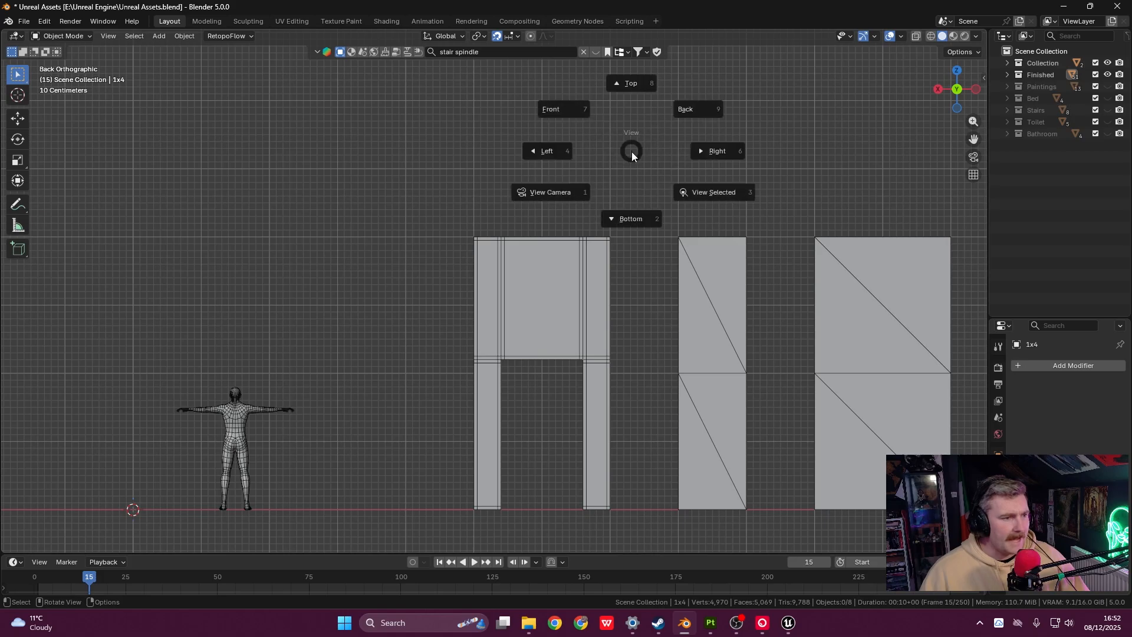
click(641, 199)
key(grave)
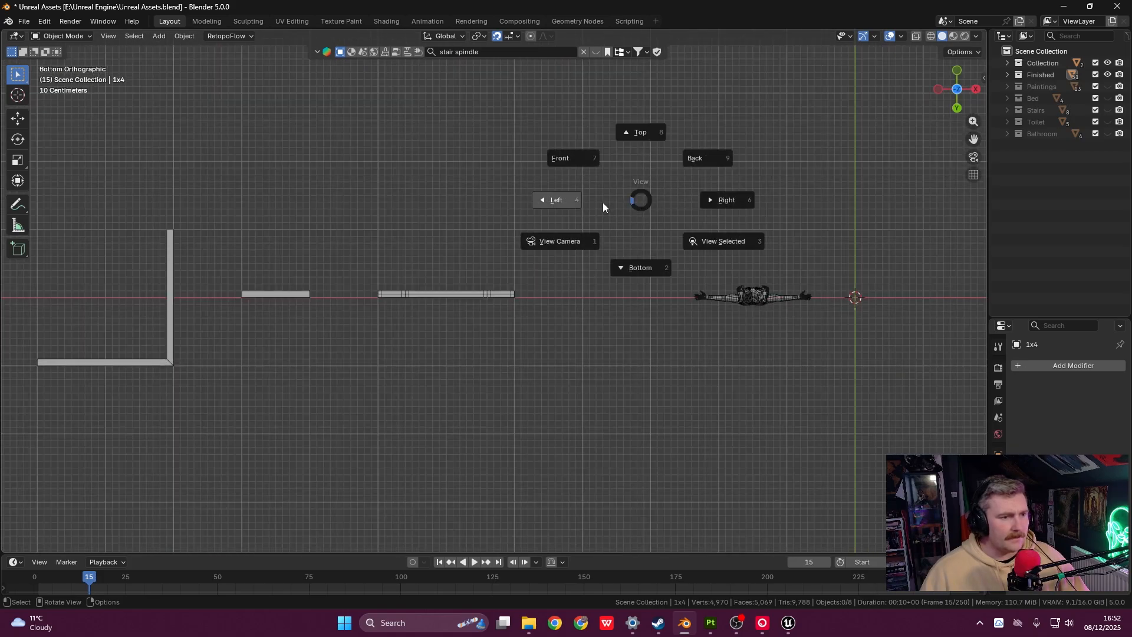
click(603, 203)
key(grave)
click(660, 201)
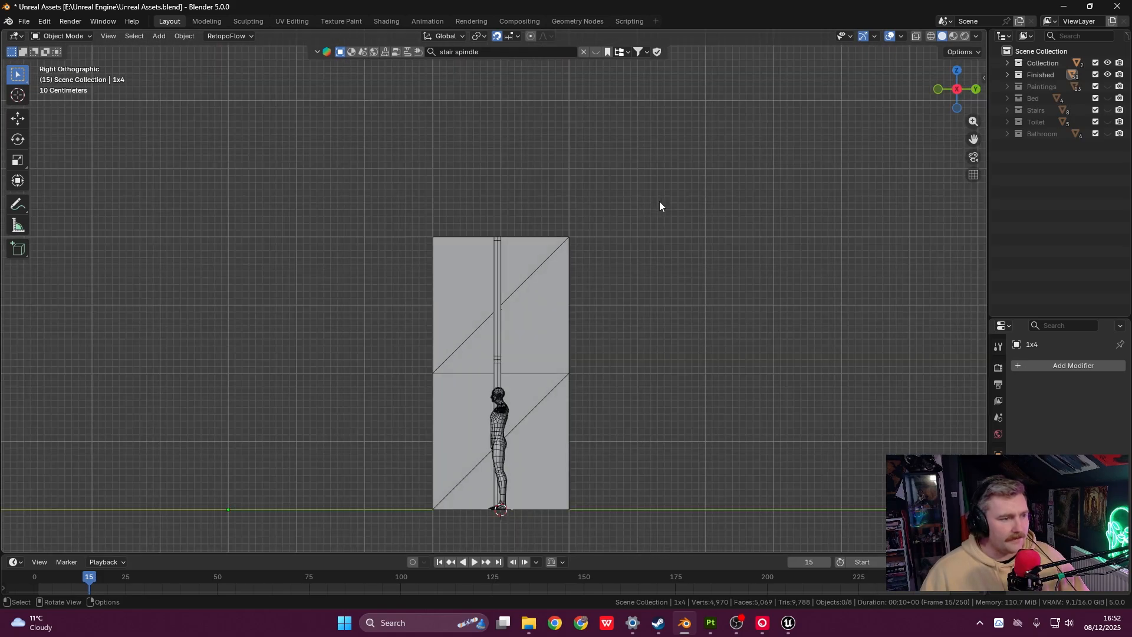
key(grave)
click(604, 168)
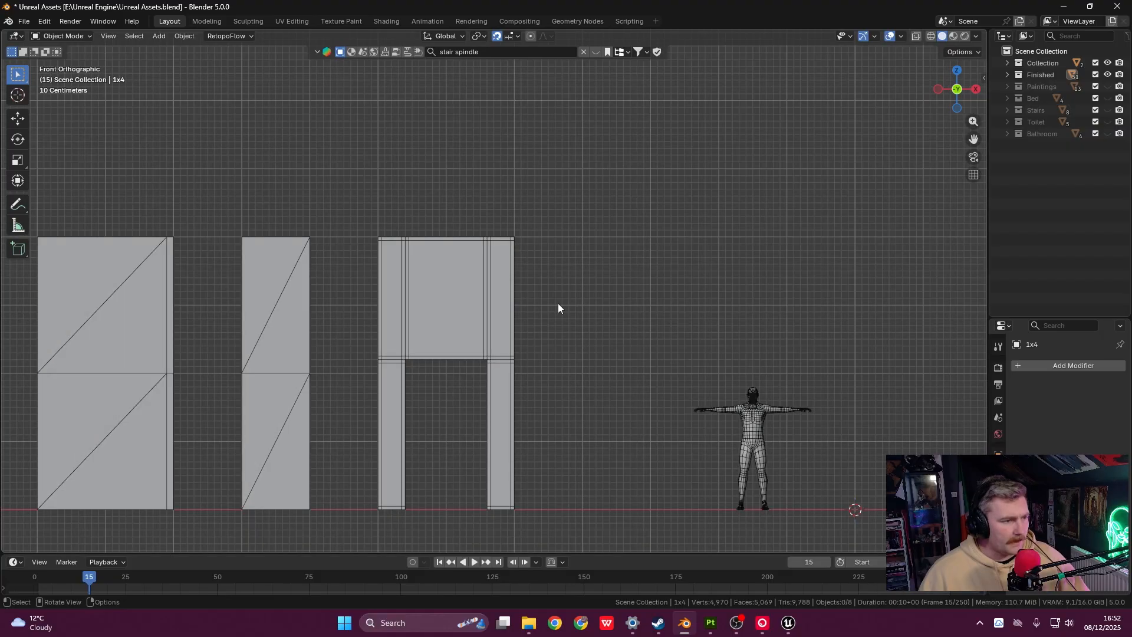
- Select the doorway piece and frame it beside the narrow 1x4 panel in the Front view
shift+middle_drag(558, 291, 533, 244)
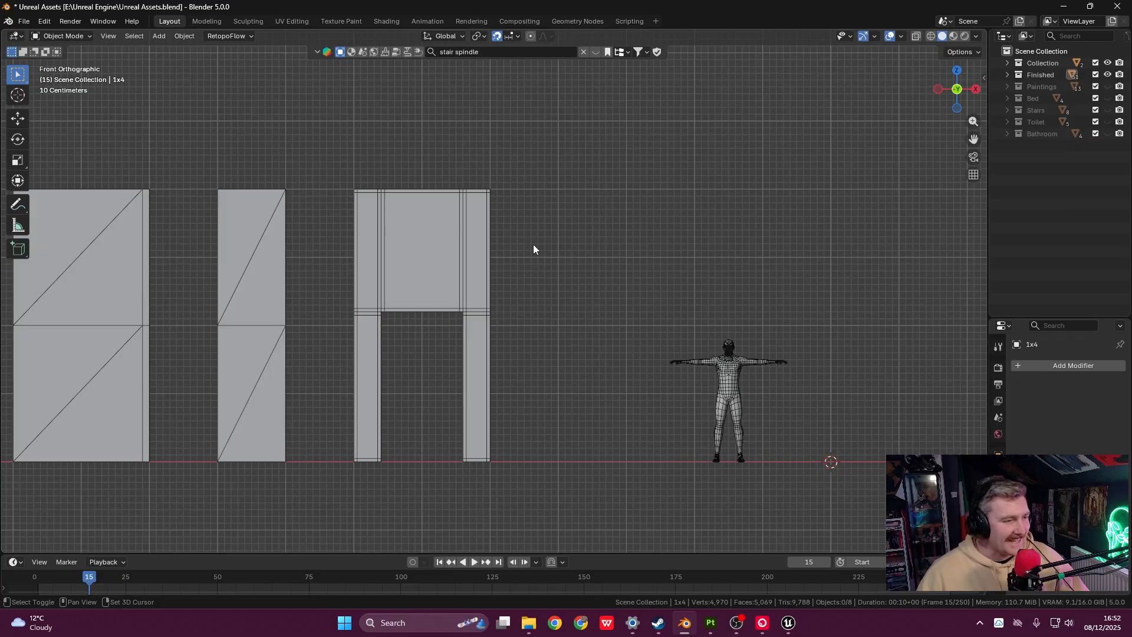
shift+middle_drag(636, 308, 559, 287)
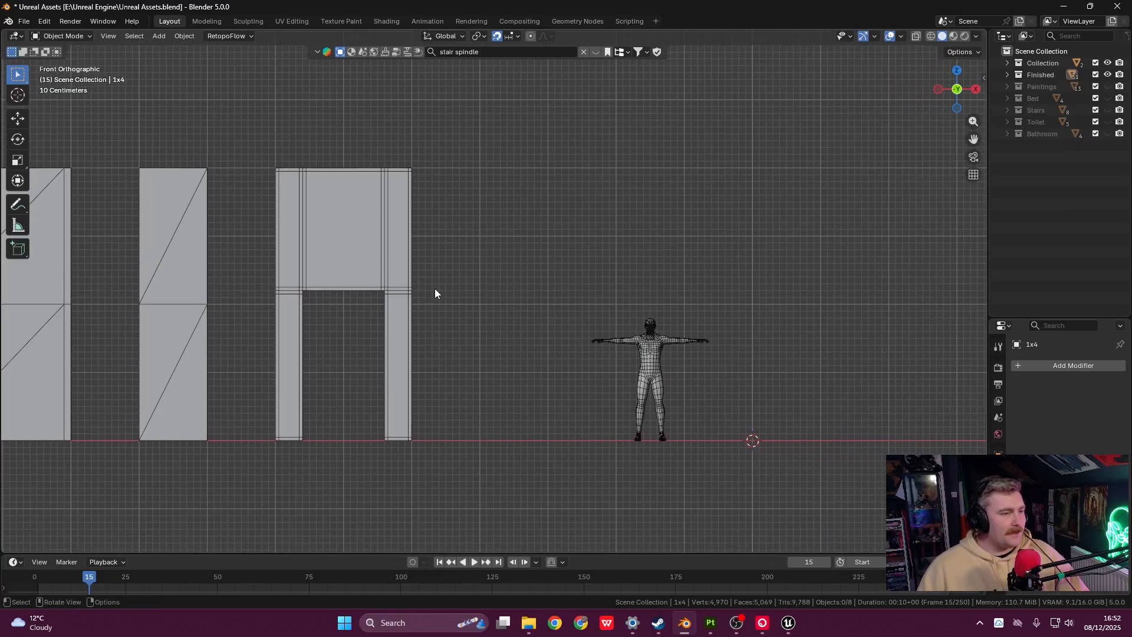
drag(255, 151, 360, 224)
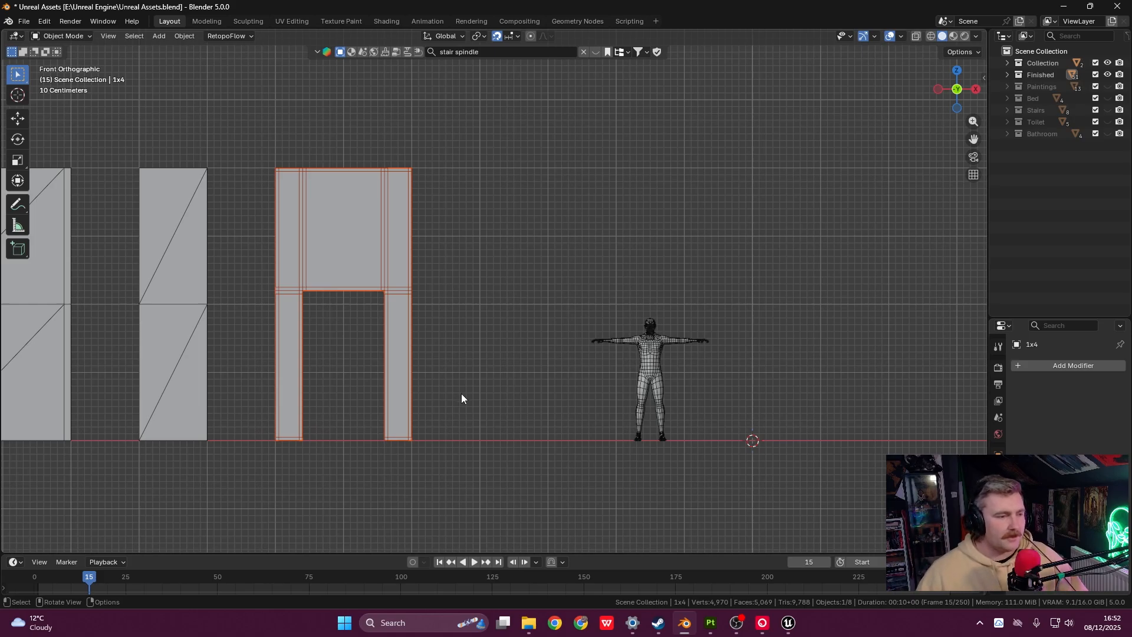
shift+middle_drag(546, 329, 491, 303)
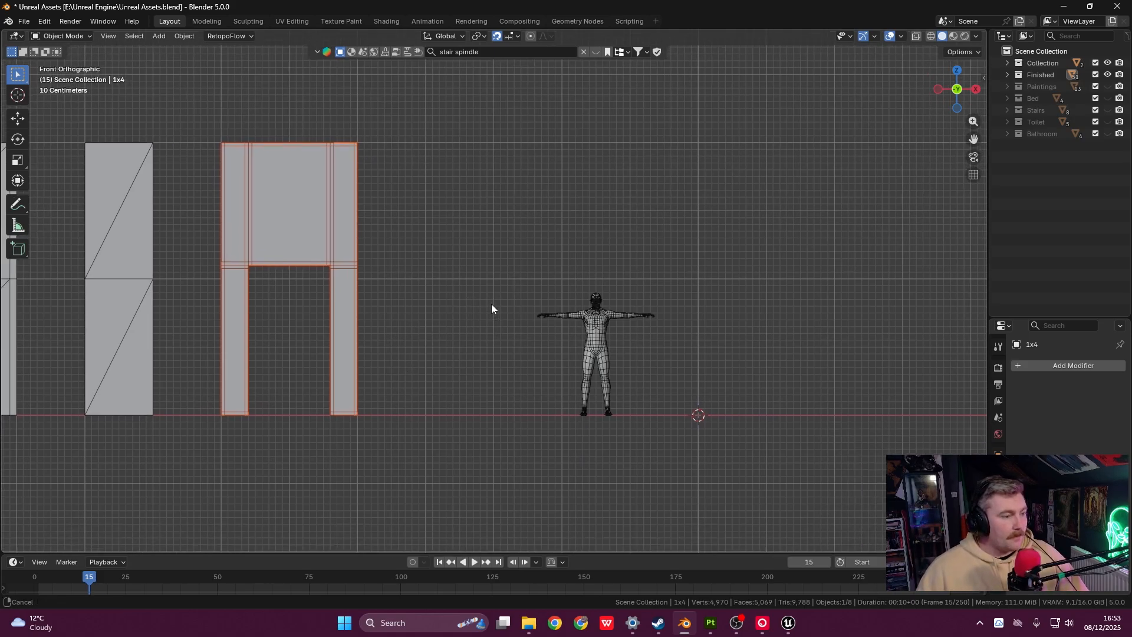
shift+middle_drag(381, 295, 548, 306)
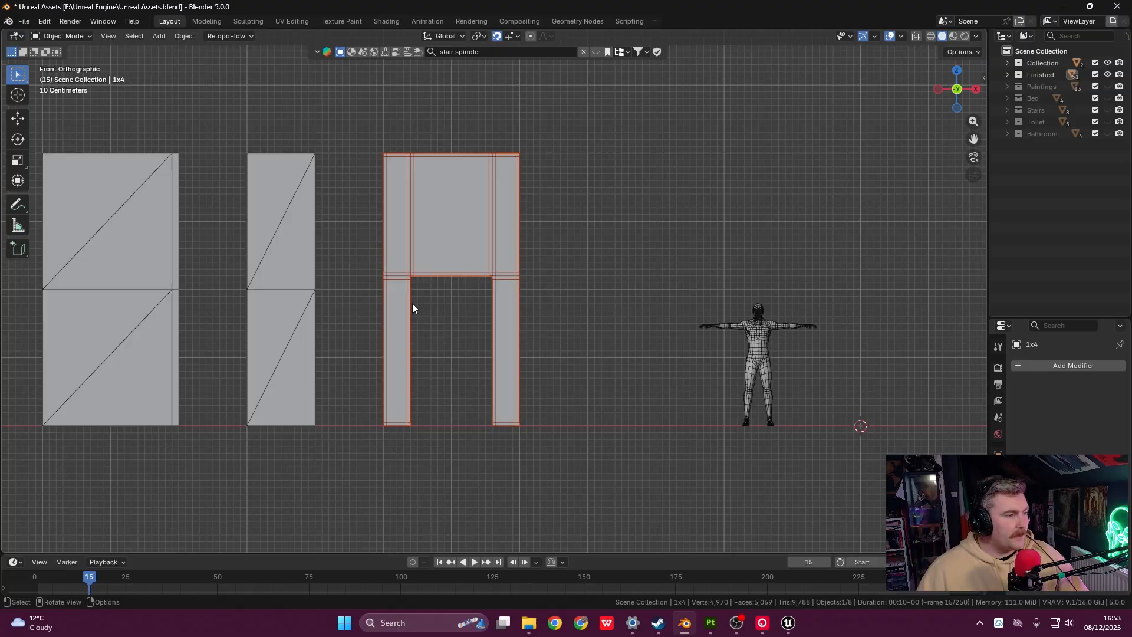
scroll(365, 300, down, 1)
shift+middle_drag(312, 299, 530, 333)
shift+middle_drag(430, 322, 570, 315)
scroll(501, 325, down, 1)
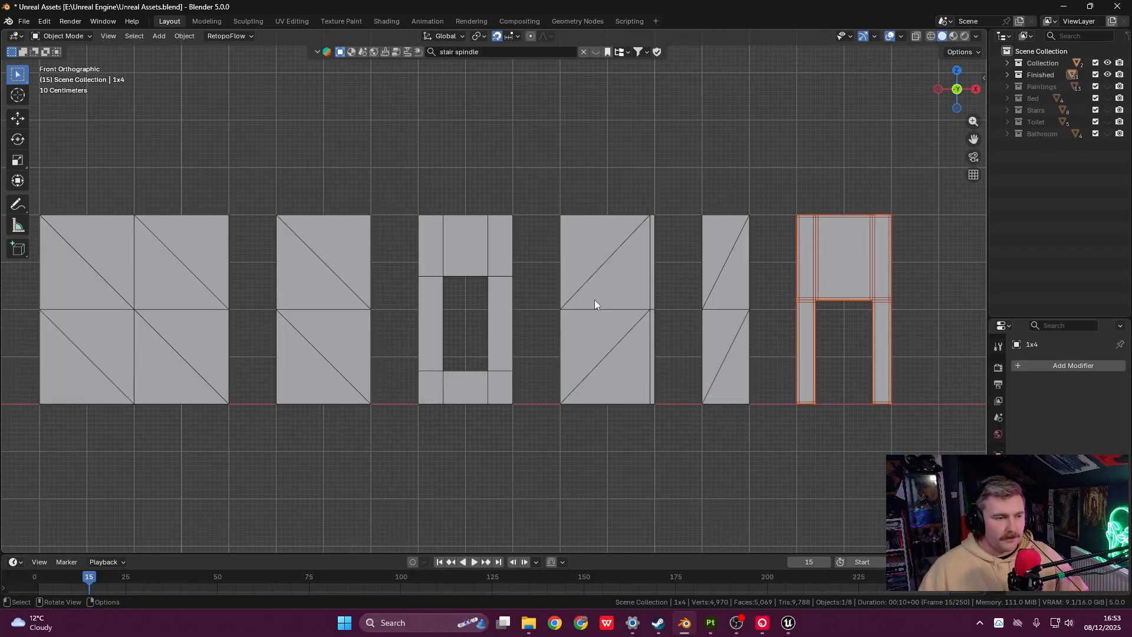
shift+middle_drag(595, 300, 492, 267)
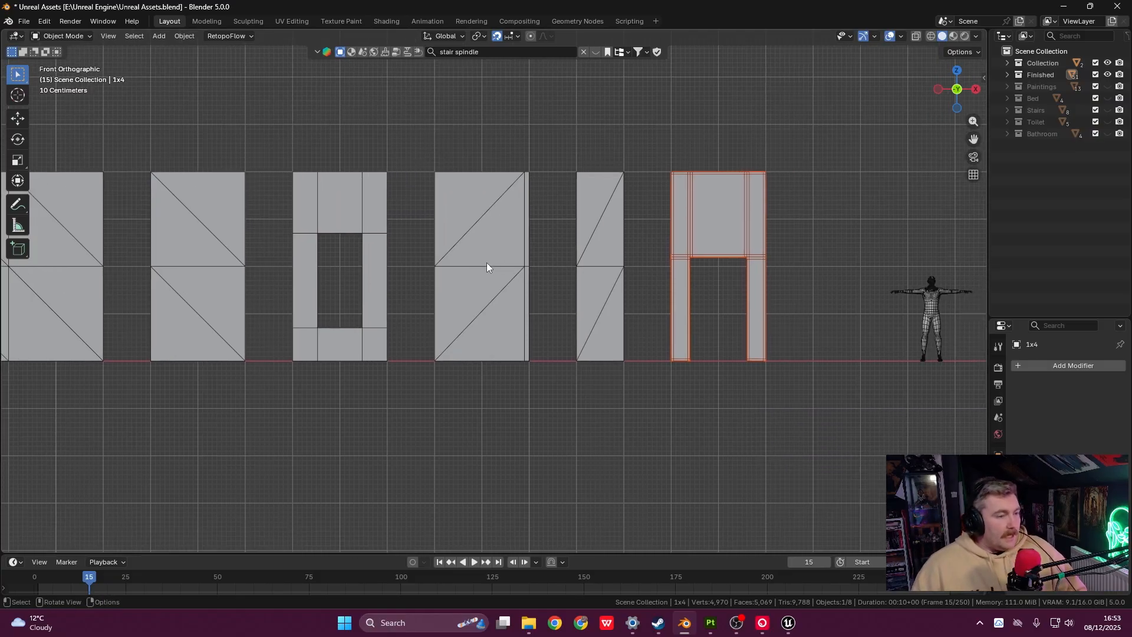
shift+click(486, 263)
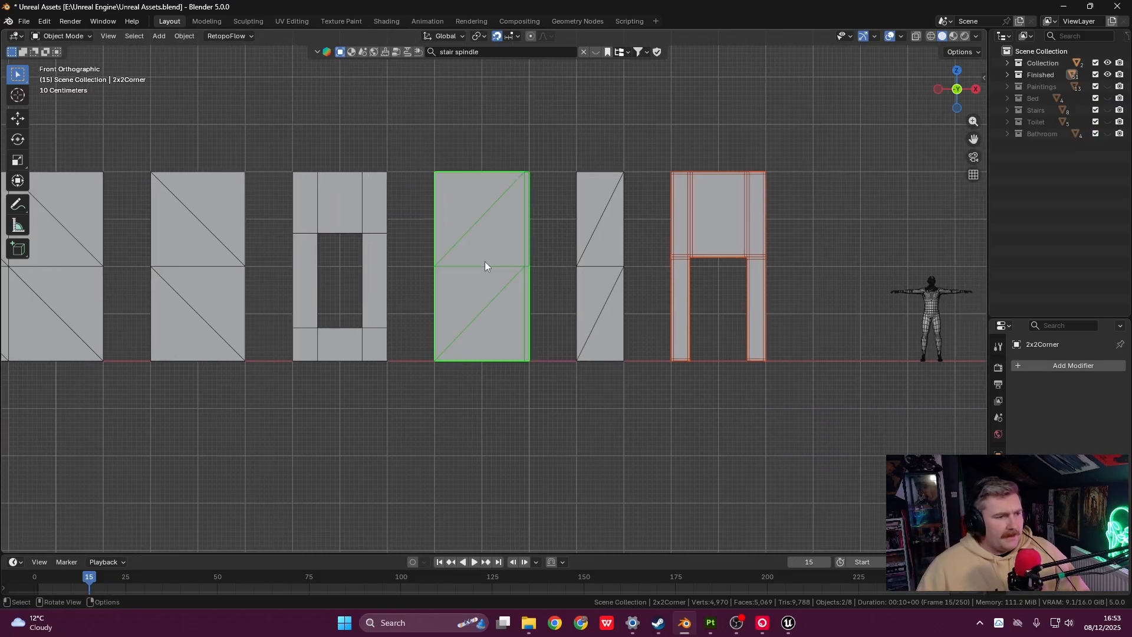
click(596, 238)
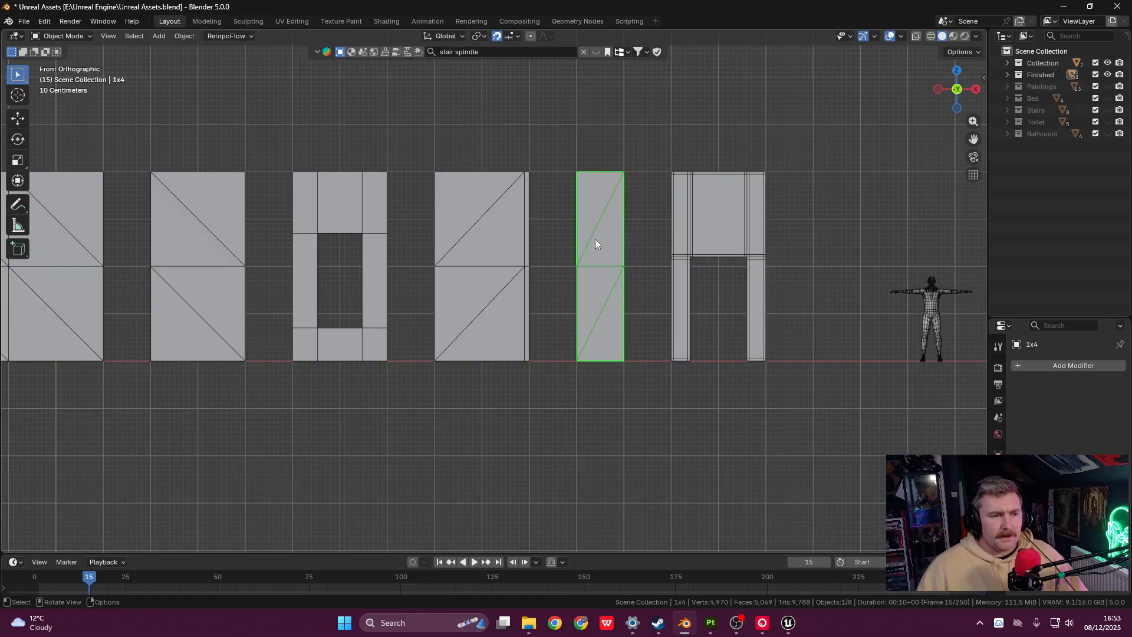
click(514, 250)
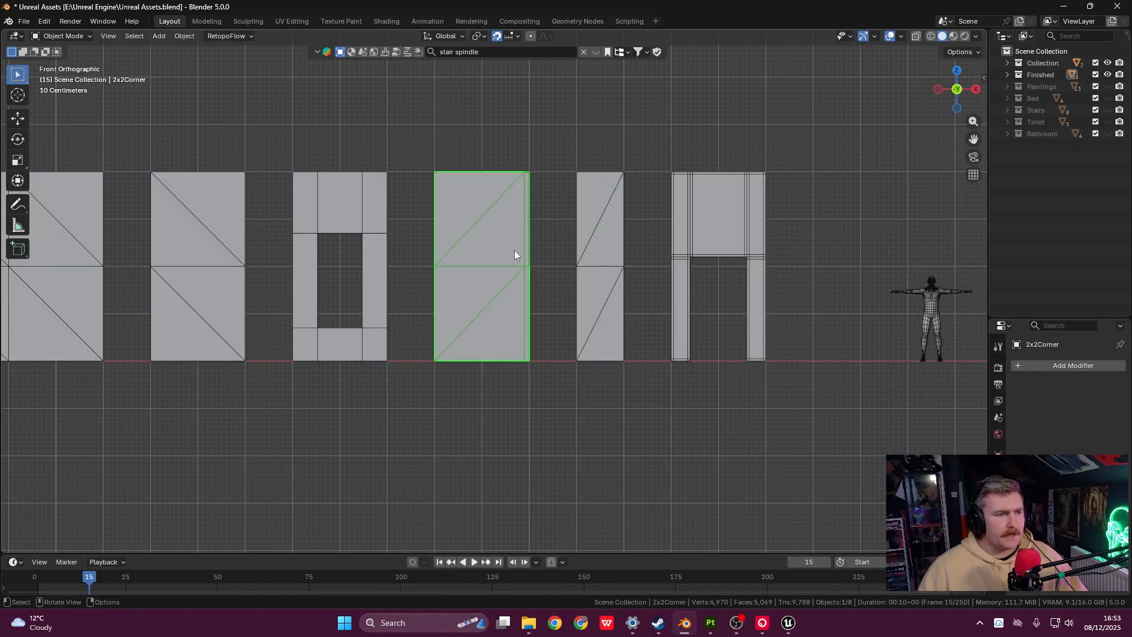
middle_drag(514, 250, 572, 267)
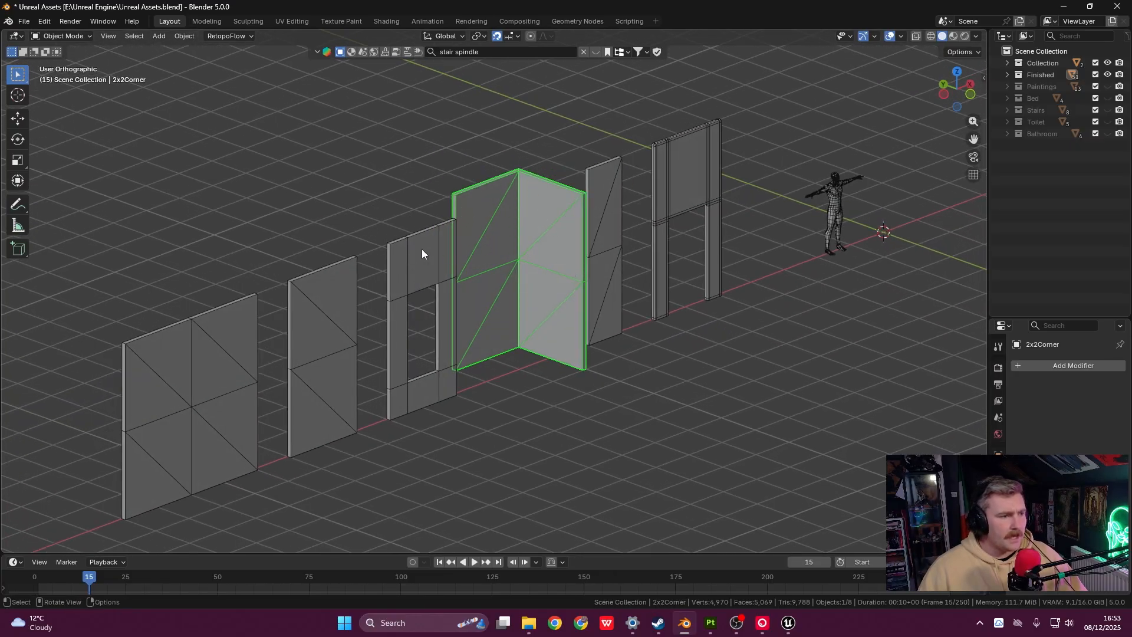
click(411, 275)
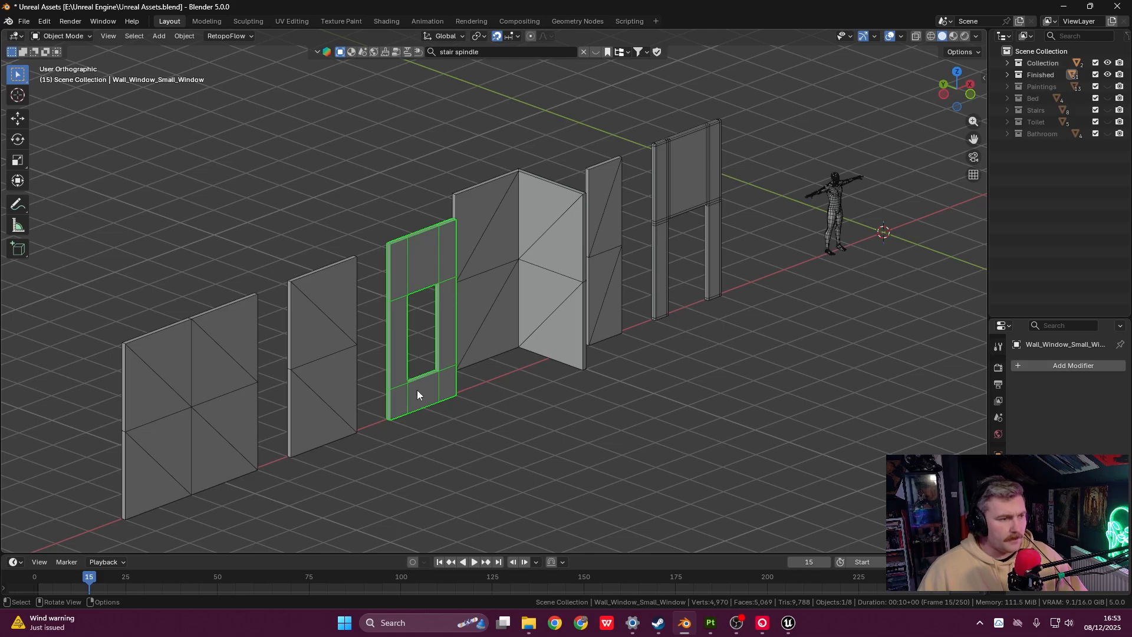
click(324, 326)
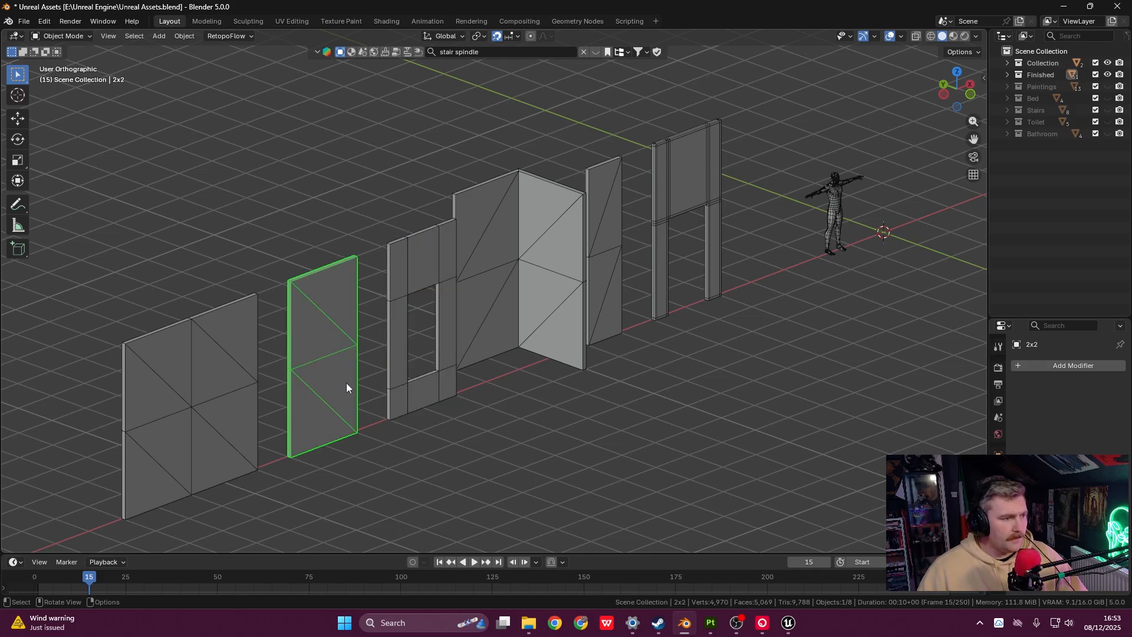
shift+middle_drag(335, 355, 406, 345)
click(270, 345)
shift+middle_drag(331, 356, 462, 312)
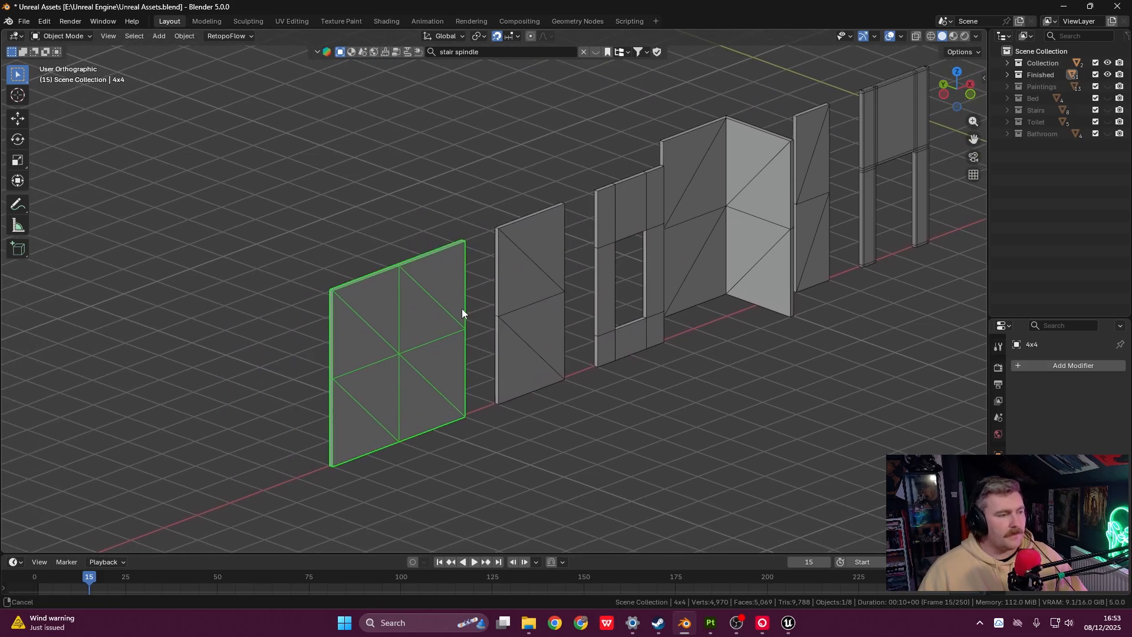
shift+middle_drag(568, 270, 523, 291)
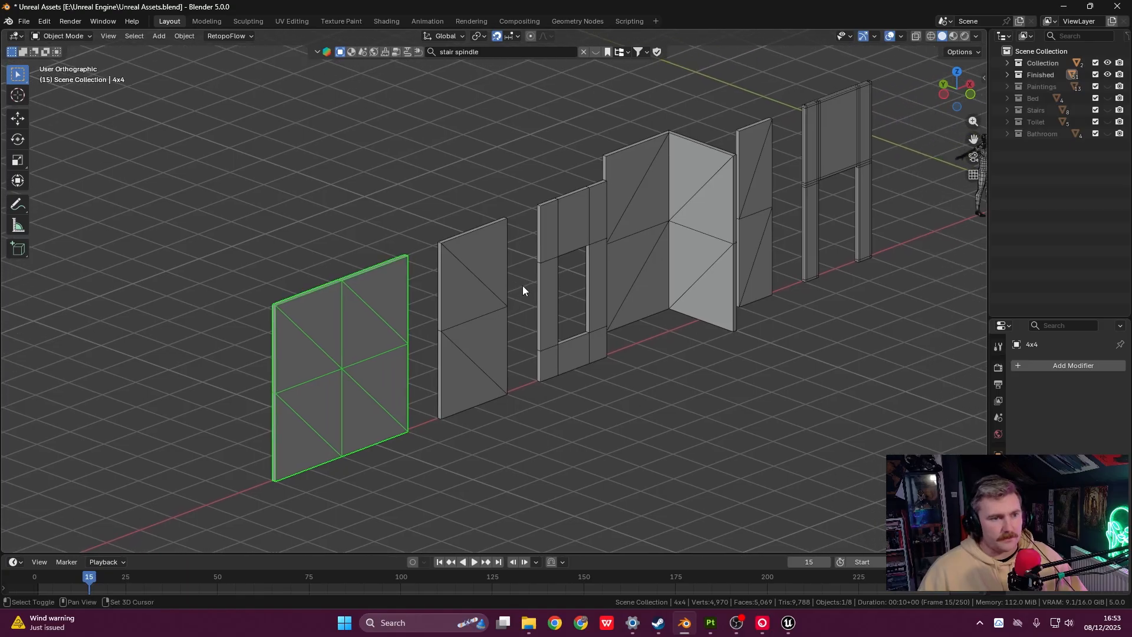
click(823, 167)
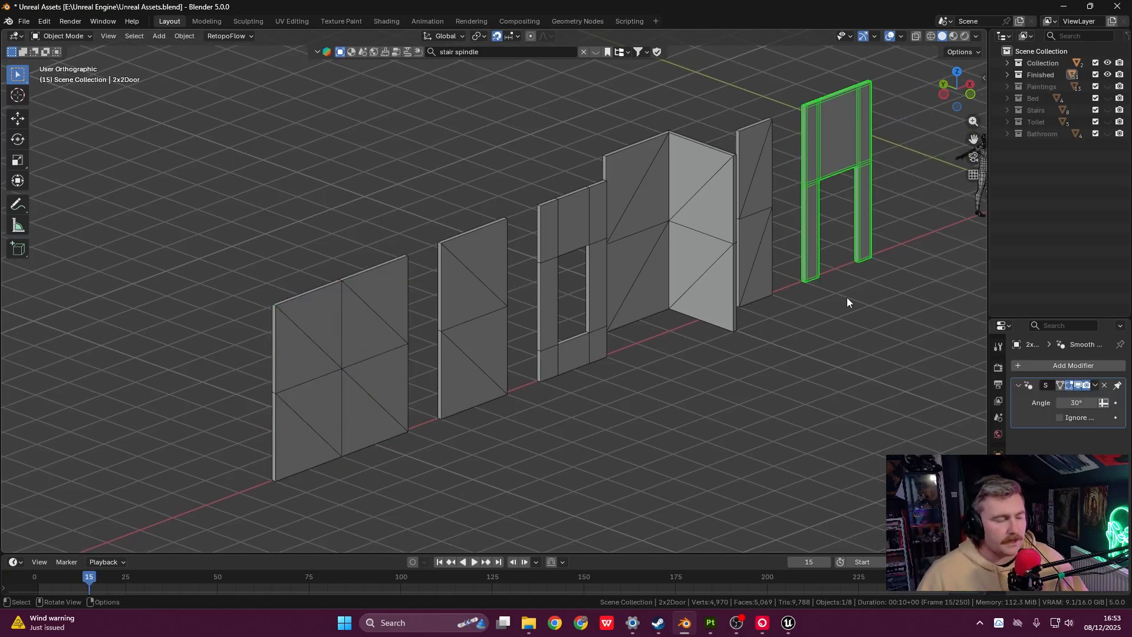
shift+middle_drag(778, 265, 740, 278)
click(330, 296)
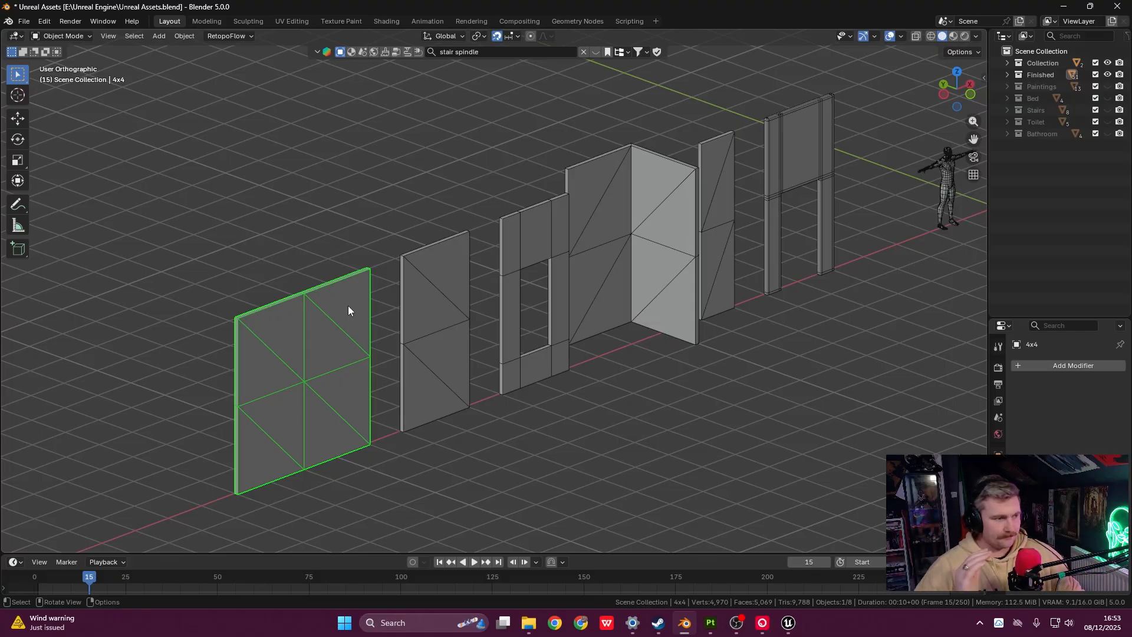
shift+middle_drag(466, 338, 421, 336)
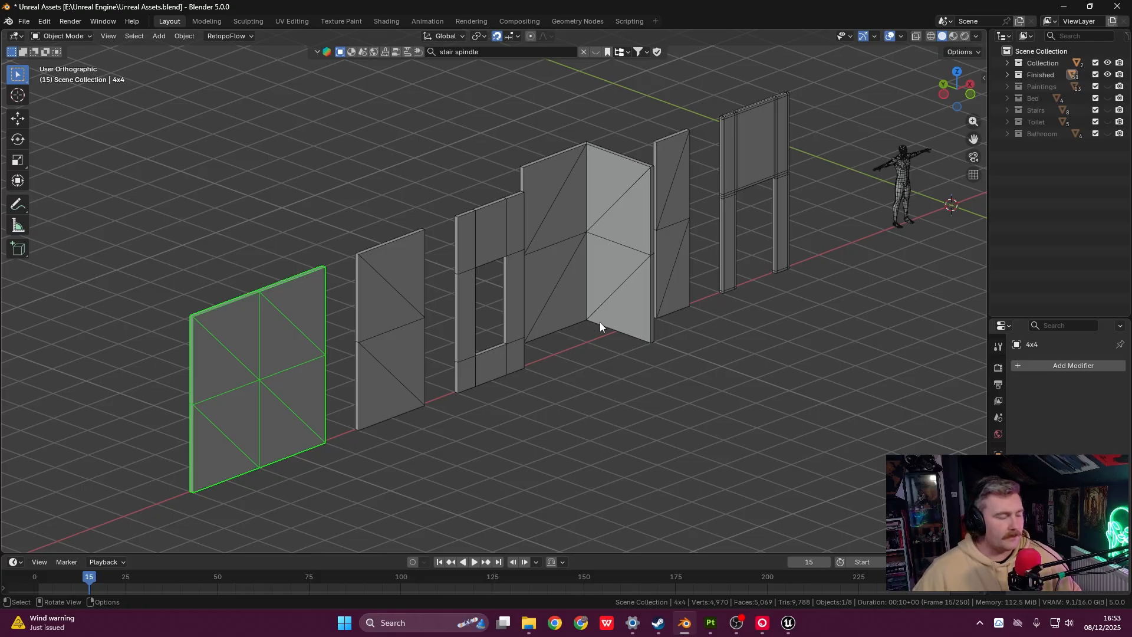
shift+middle_drag(600, 322, 584, 315)
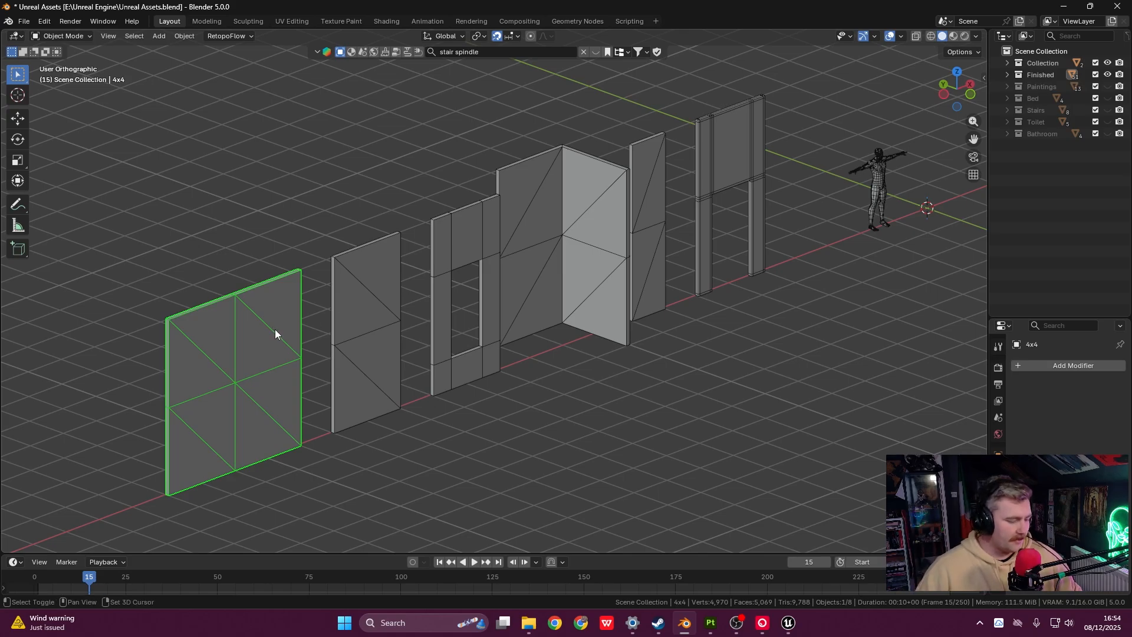
shift+middle_drag(275, 329, 481, 335)
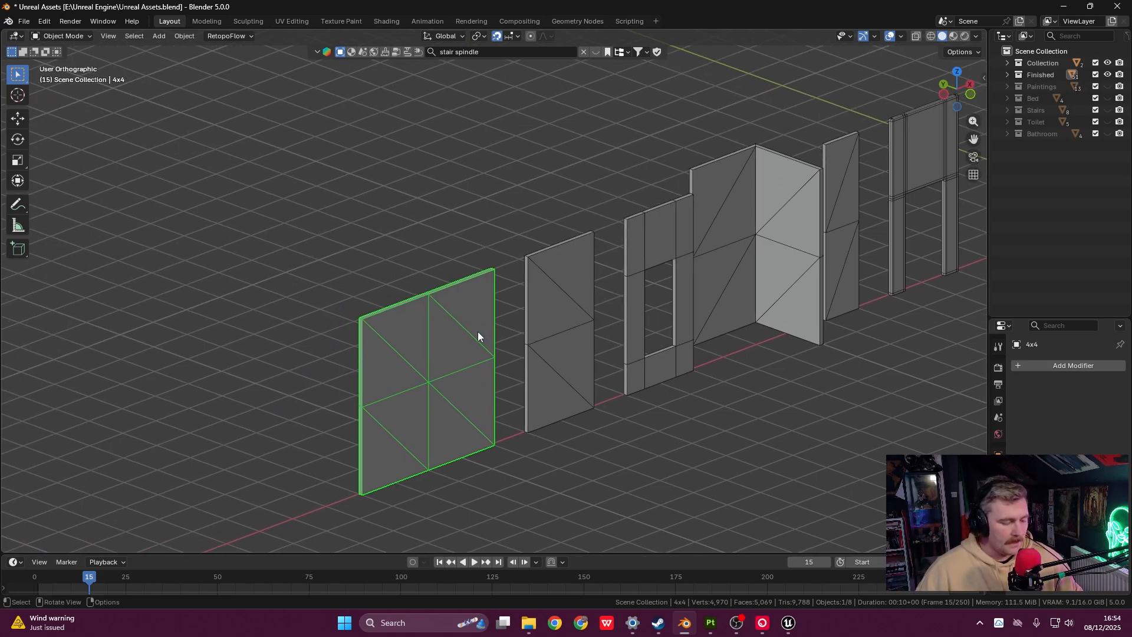
key(shift+d)
key(x)
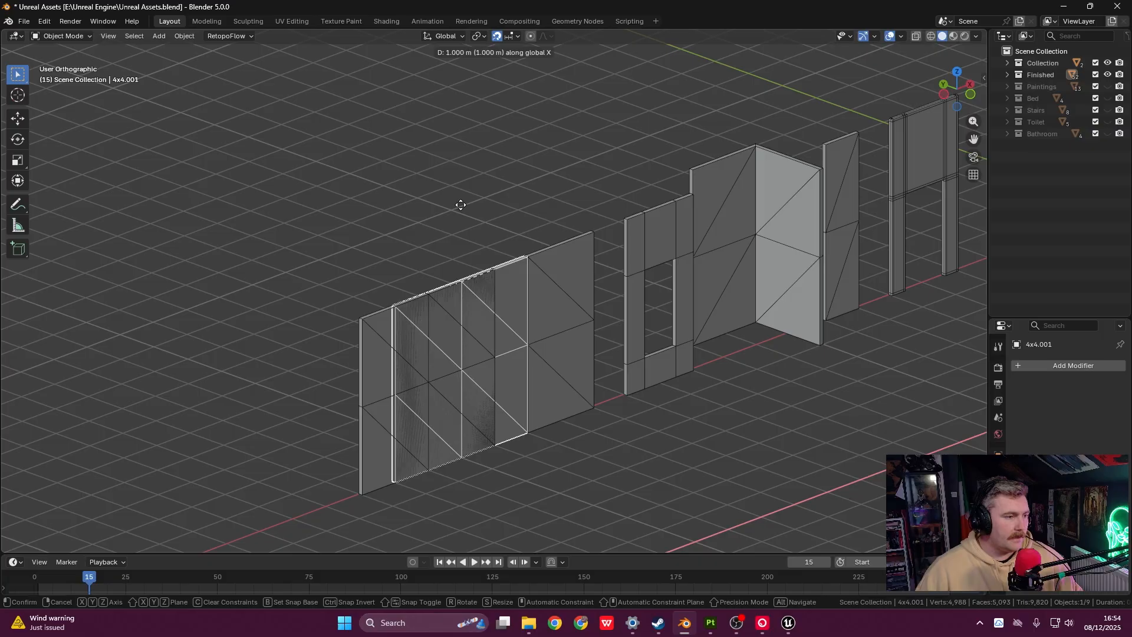
key(z)
key(4)
key(Return)
shift+middle_drag(493, 243, 563, 256)
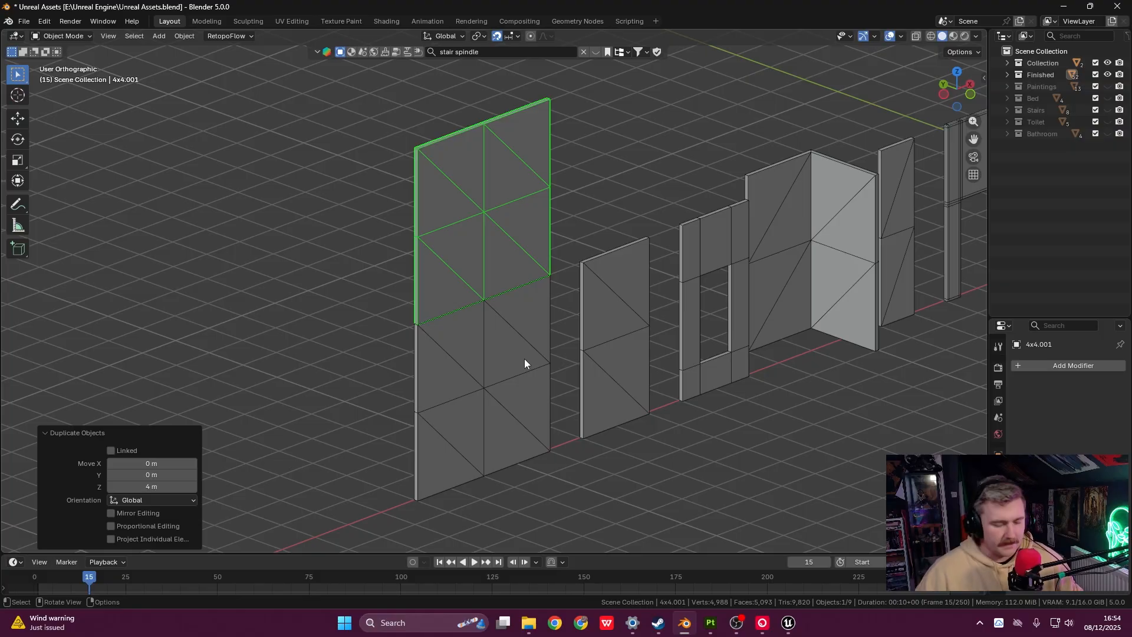
key(Delete)
middle_drag(633, 335, 586, 309)
key(grave)
click(607, 296)
shift+middle_drag(356, 227, 410, 217)
scroll(449, 221, up, 5)
shift+middle_drag(479, 194, 533, 274)
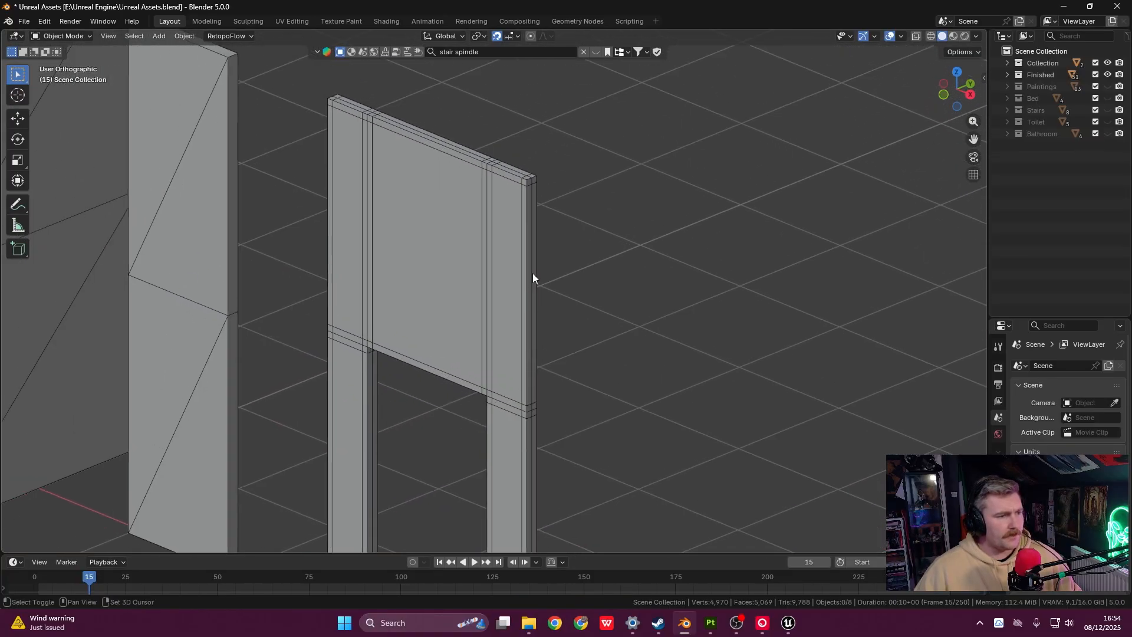
shift+middle_drag(221, 103, 444, 207)
scroll(486, 196, down, 2)
scroll(487, 196, down, 1)
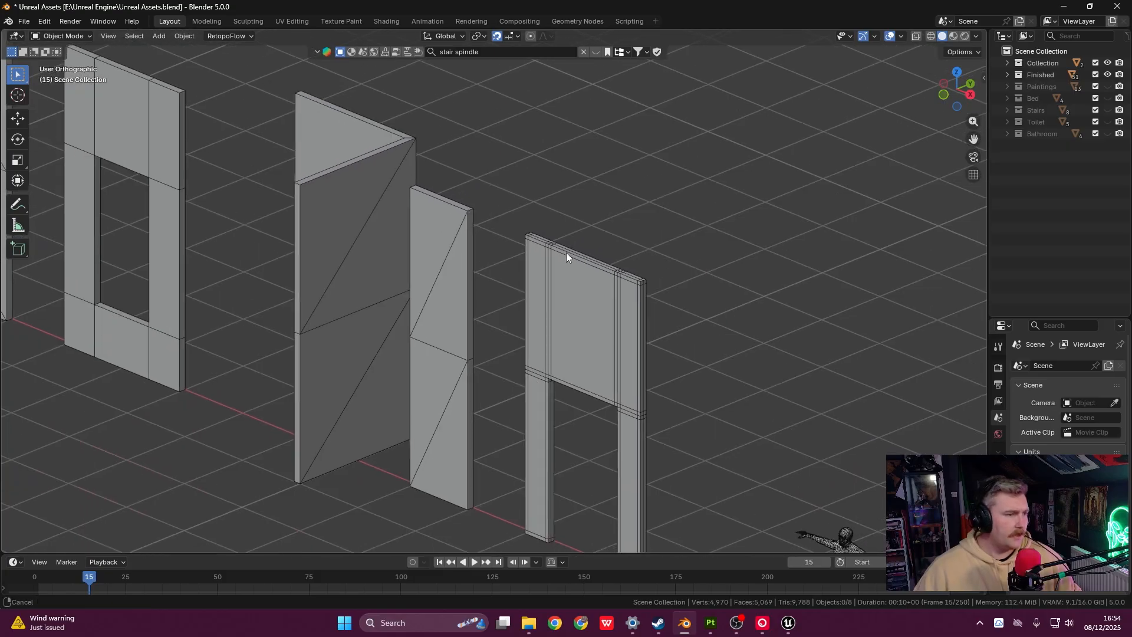
shift+middle_drag(567, 252, 536, 228)
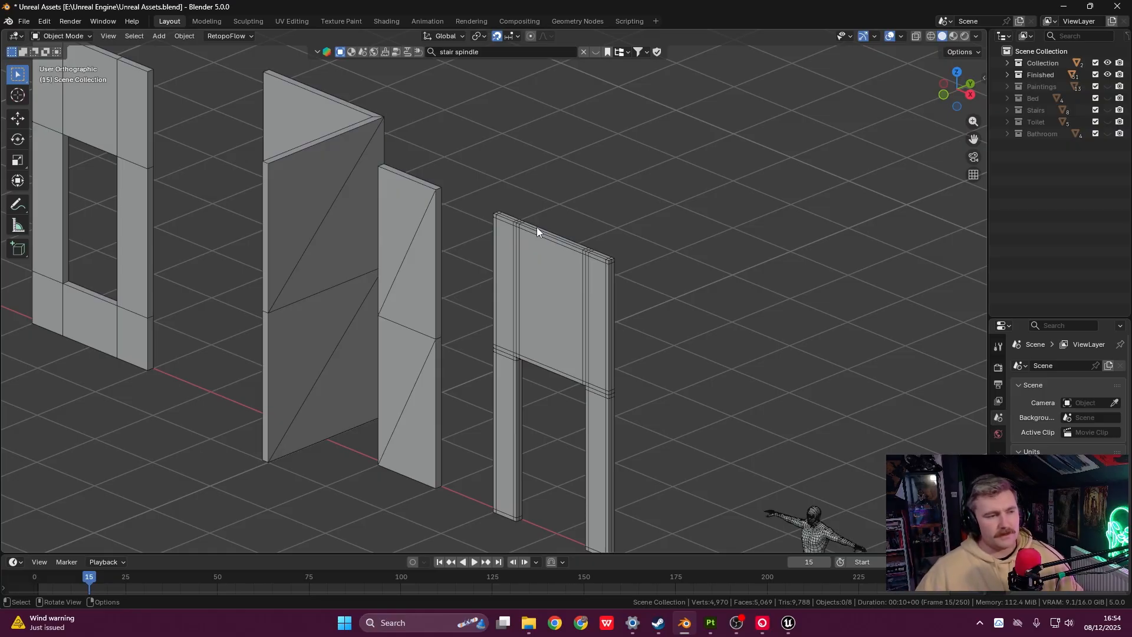
scroll(536, 228, down, 2)
scroll(546, 221, down, 2)
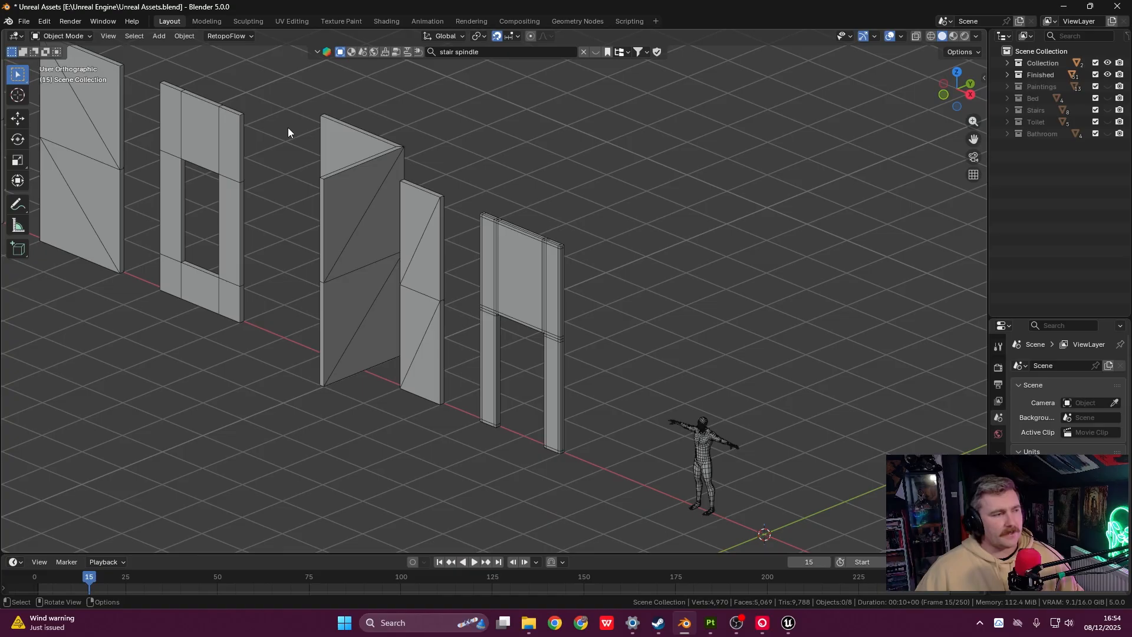
shift+middle_drag(535, 330, 609, 348)
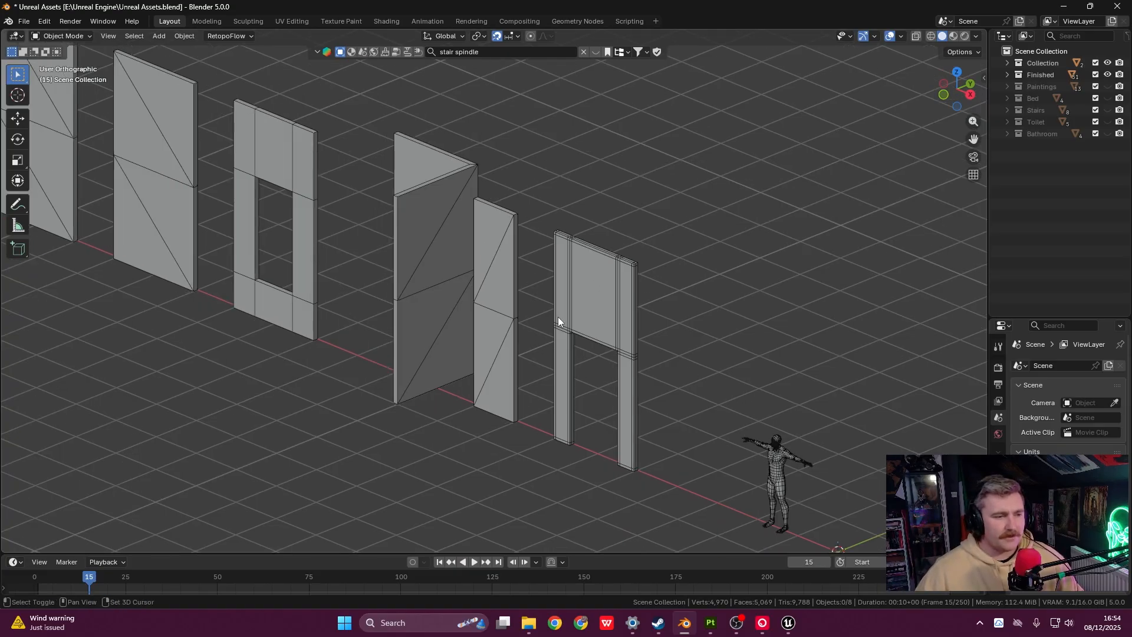
shift+middle_drag(558, 317, 562, 306)
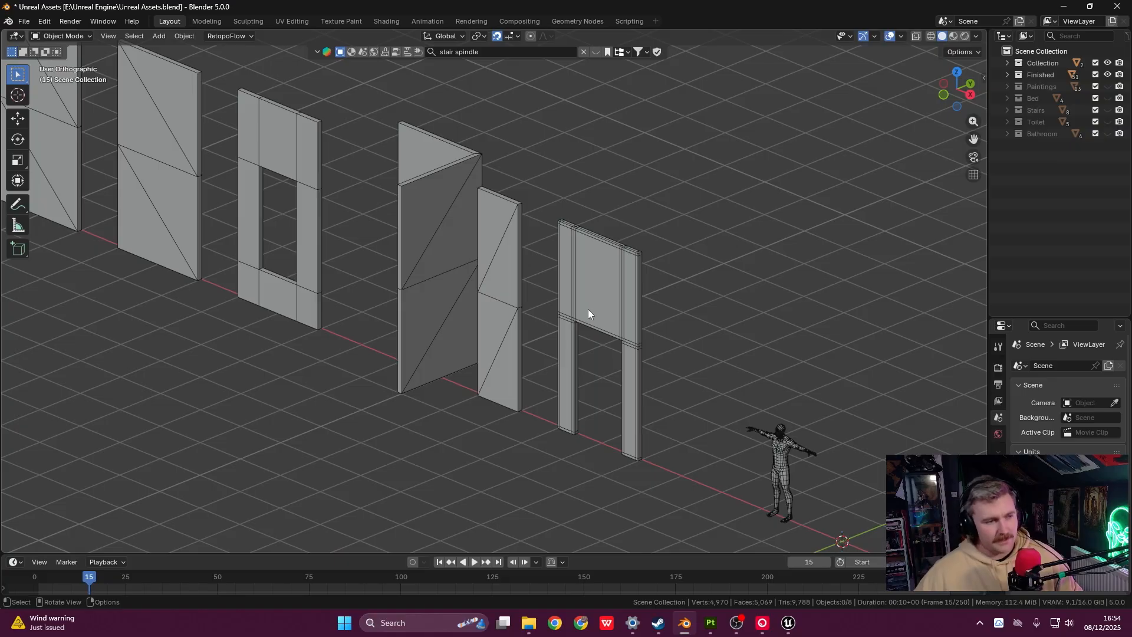
shift+middle_drag(590, 308, 537, 249)
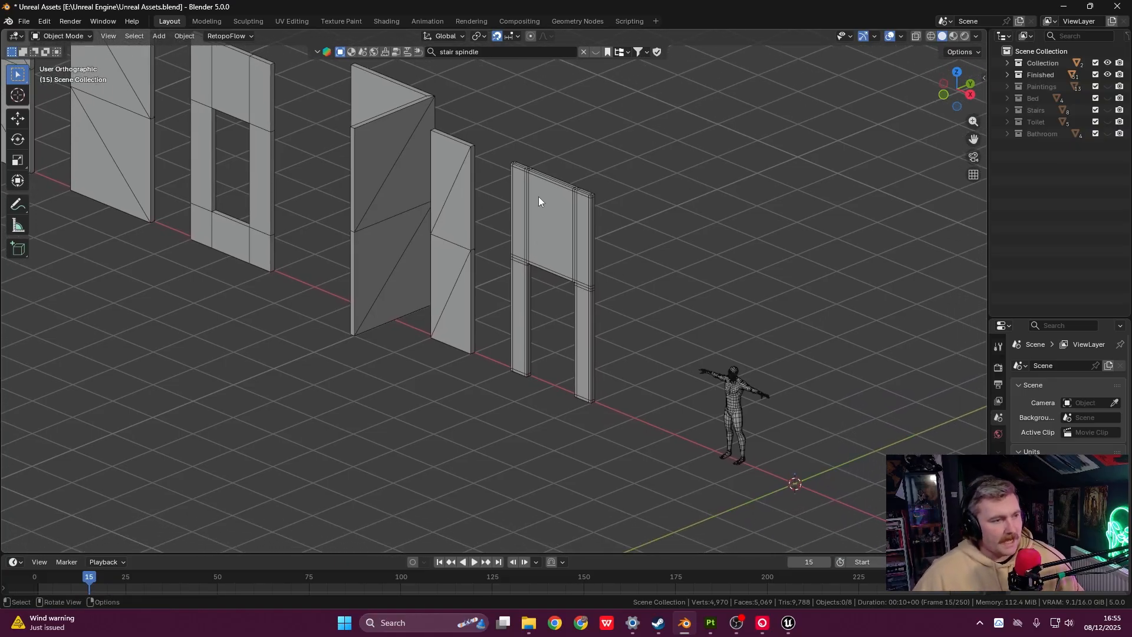
drag(505, 142, 601, 455)
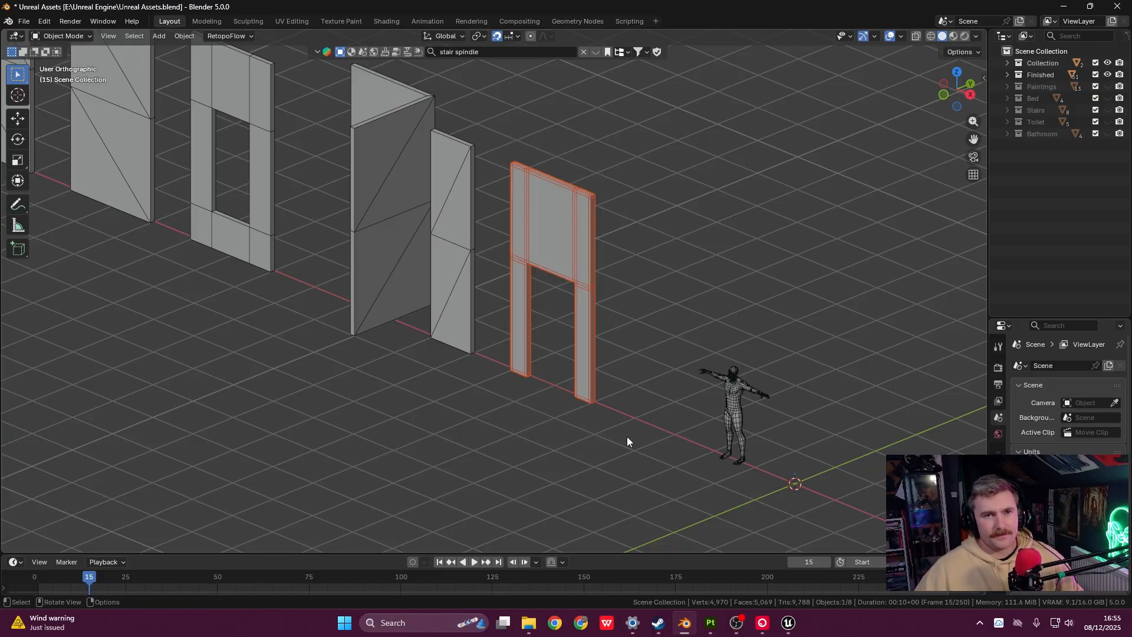
shift+middle_drag(670, 441, 623, 329)
- Switch to the Front view and centre the reference figure on screen
key(grave)
click(620, 306)
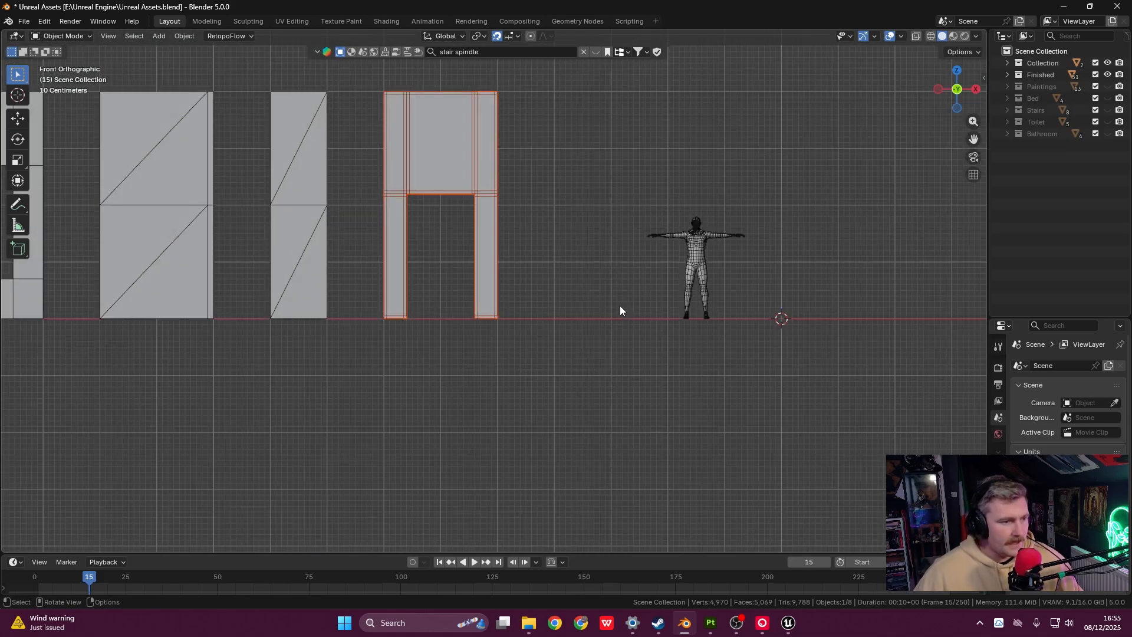
shift+middle_drag(685, 305, 471, 339)
scroll(582, 287, up, 2)
scroll(582, 292, up, 1)
shift+middle_drag(582, 292, 532, 327)
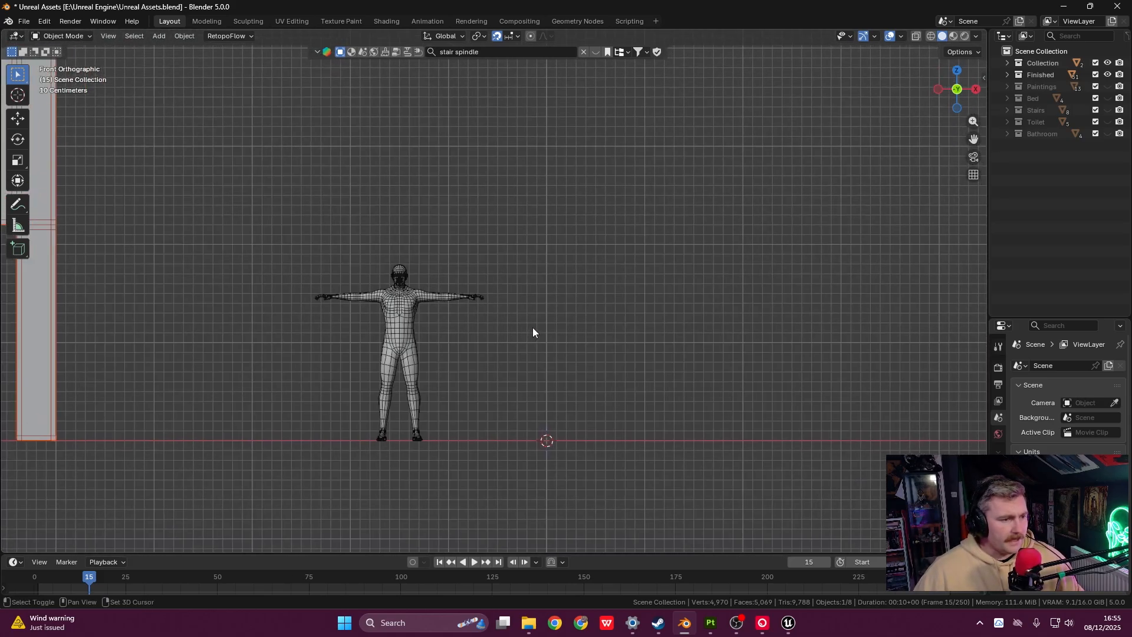
- Move Body_low 1.7 m along negative X so it stands beside the doorway frame
click(401, 338)
key(g)
key(x)
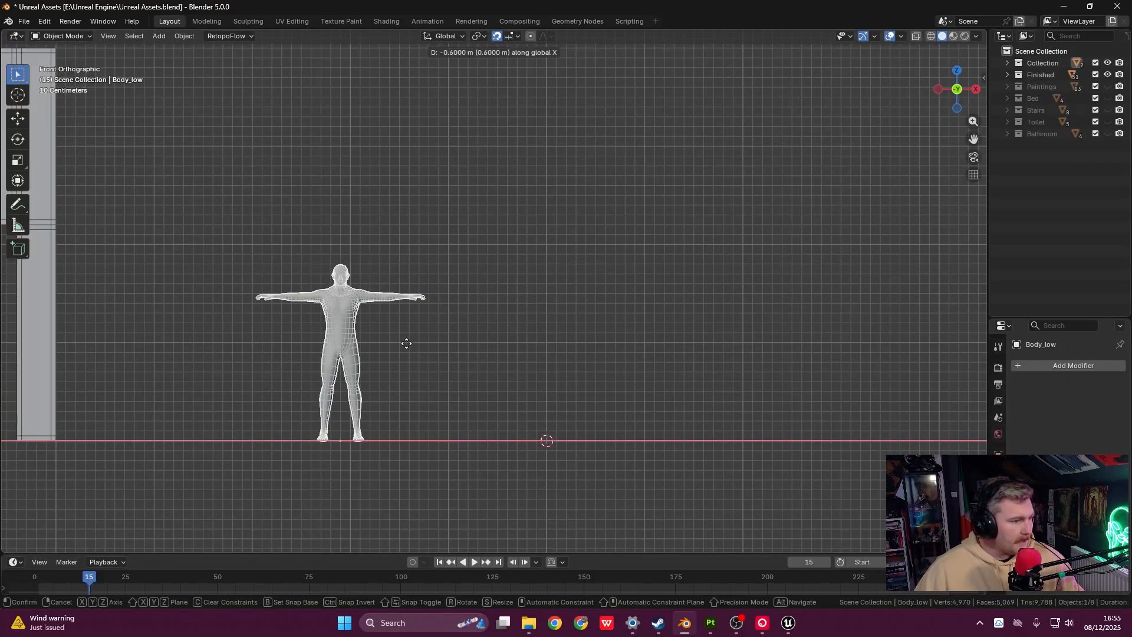
click(307, 337)
shift+middle_drag(427, 319, 503, 314)
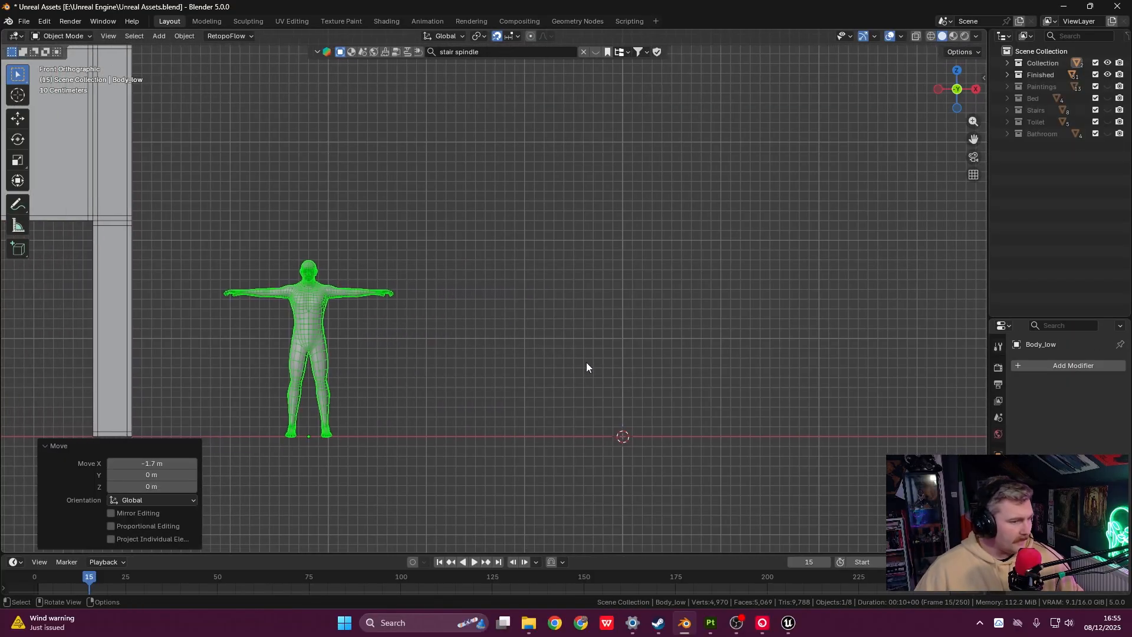
key(shift+a)
mouse_move(587, 365)
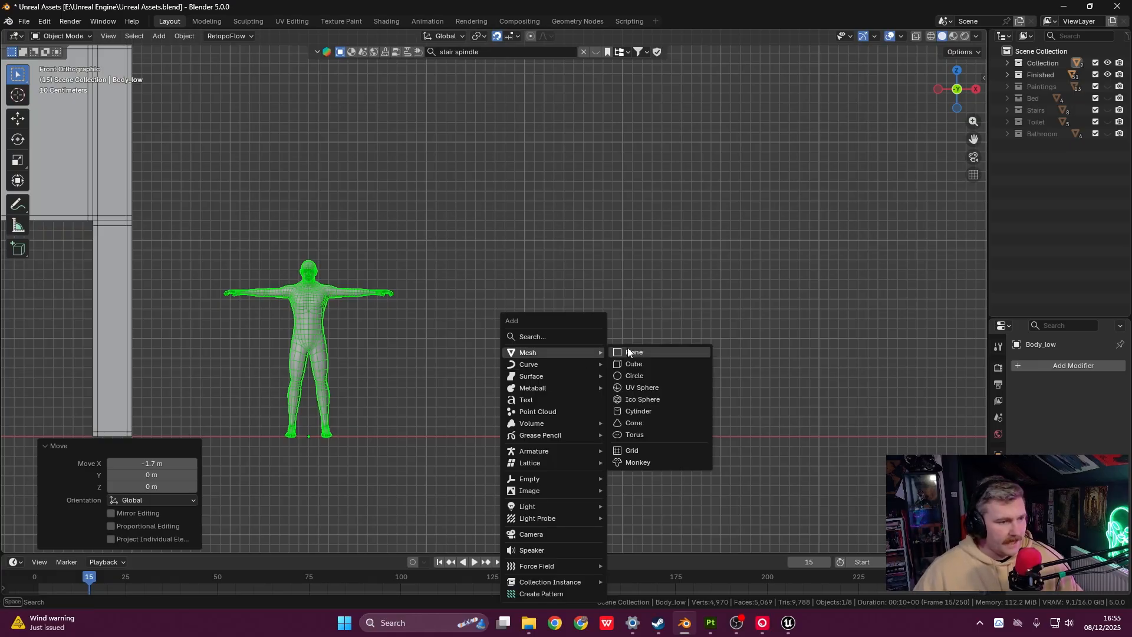
- Add a 2 m cube, raise it 1 m onto the ground, and enlarge the side panels
click(634, 364)
double_click(138, 439)
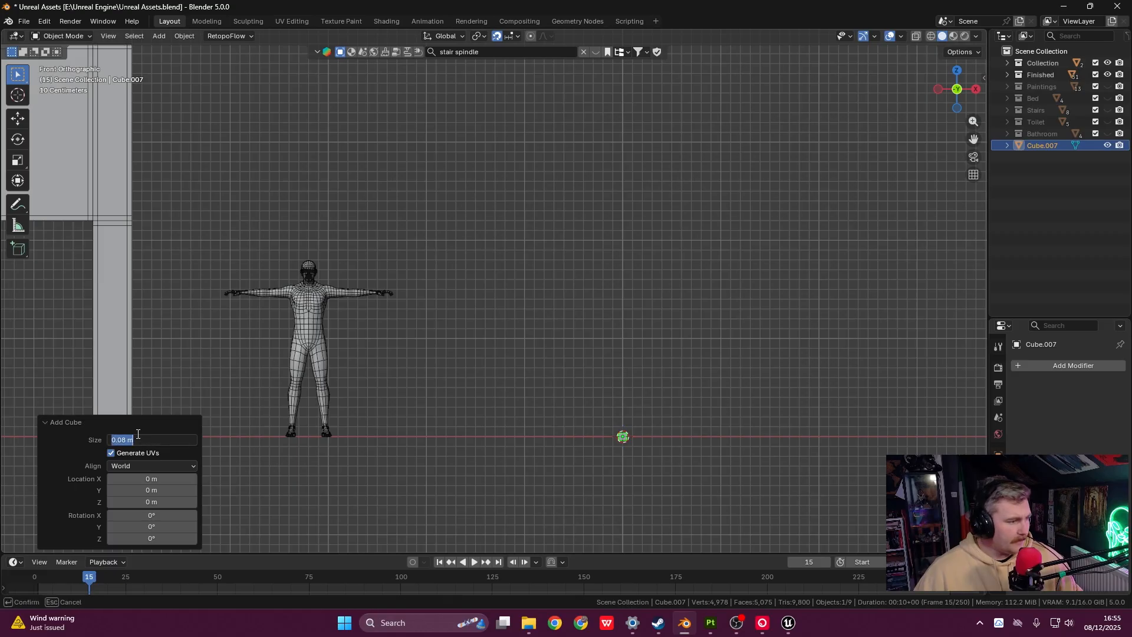
text(2)
key(Return)
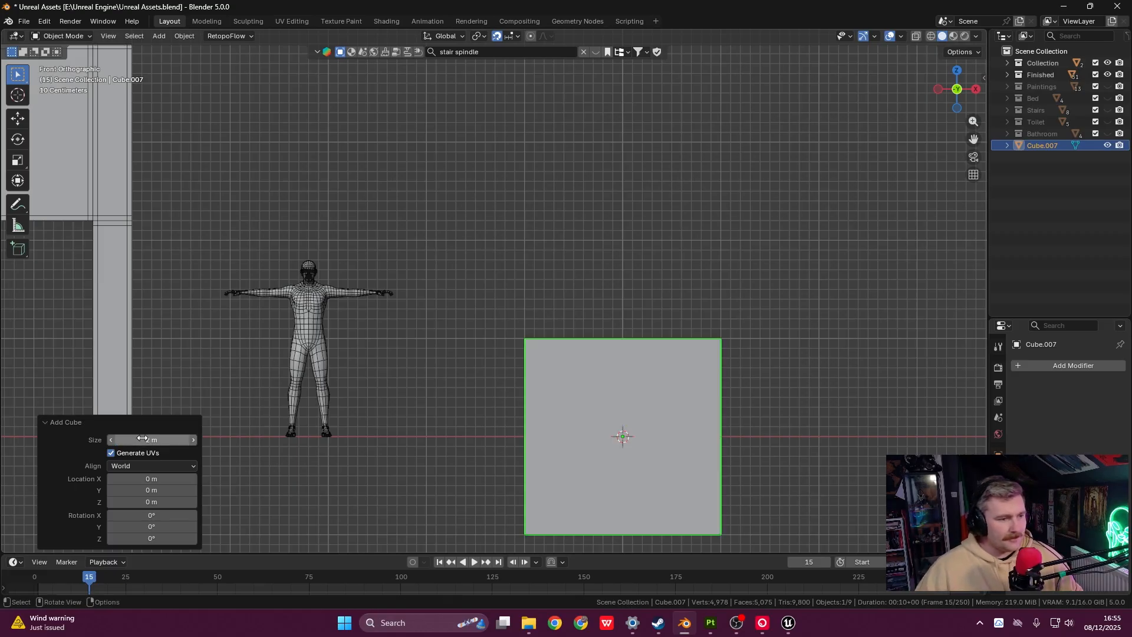
key(g)
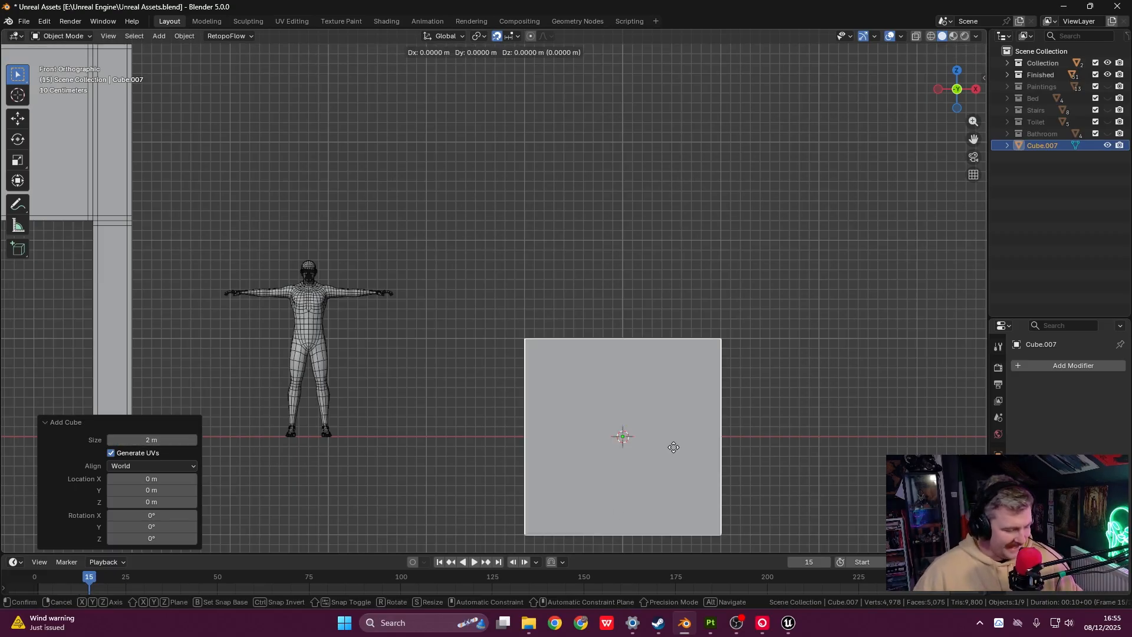
key(z)
click(684, 352)
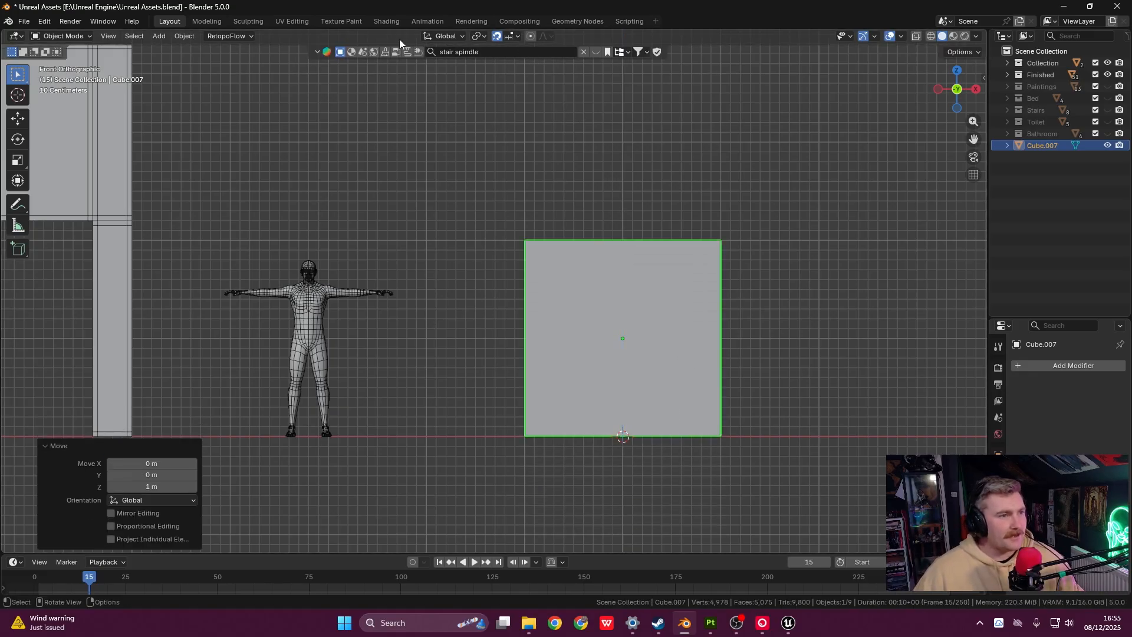
click(518, 36)
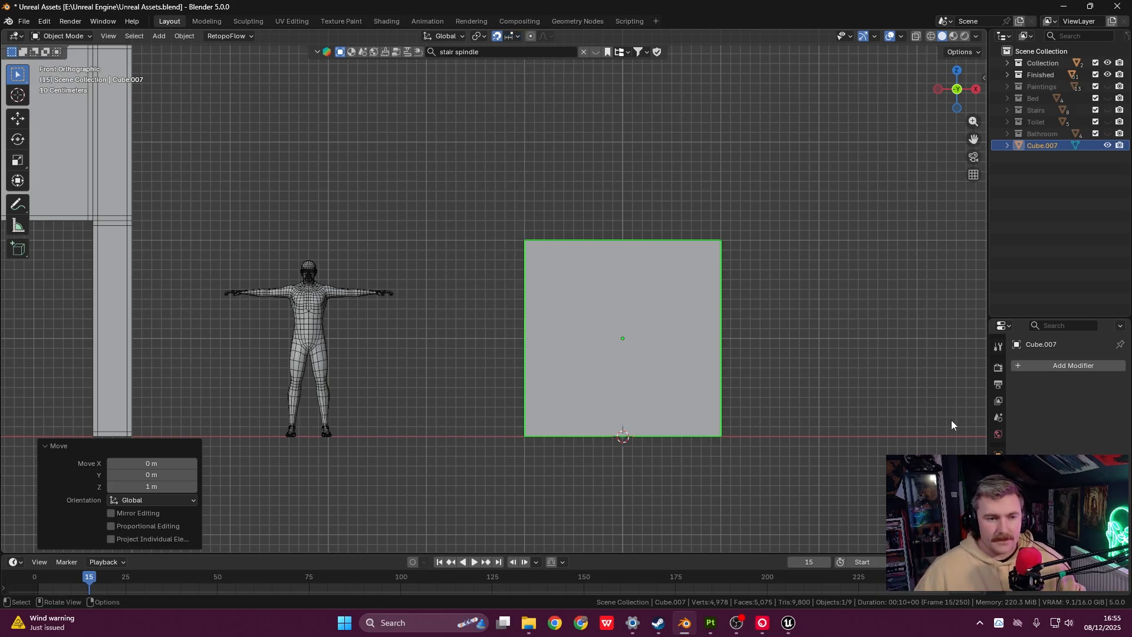
drag(988, 374, 861, 348)
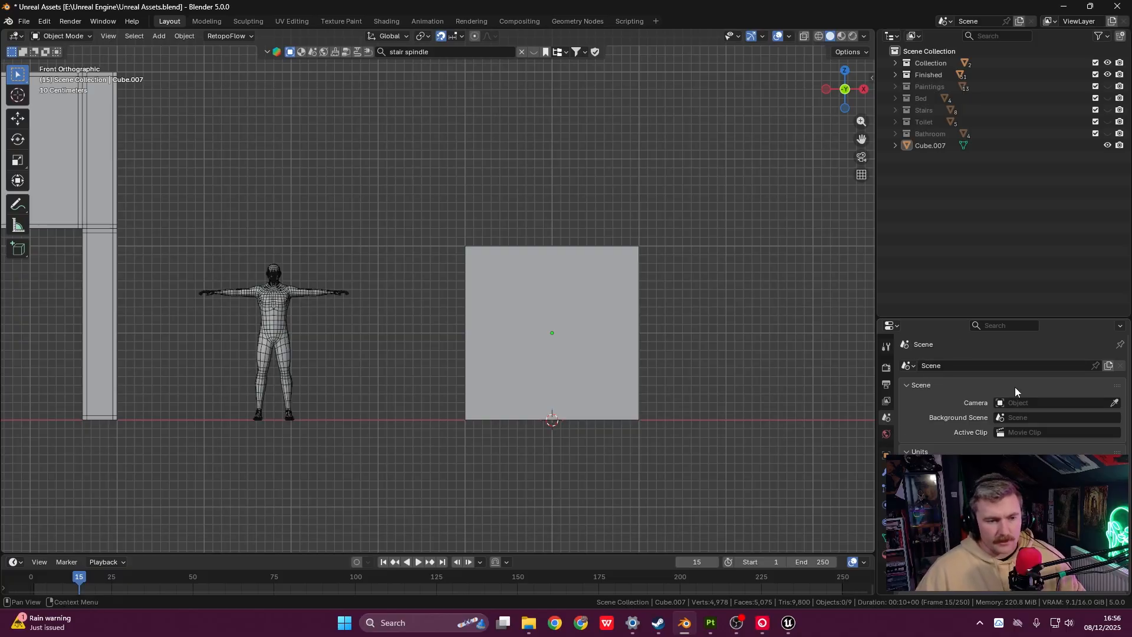
- Check the Units section shows Metric with unit scale 1.000000, then widen the viewport again
scroll(979, 407, down, 2)
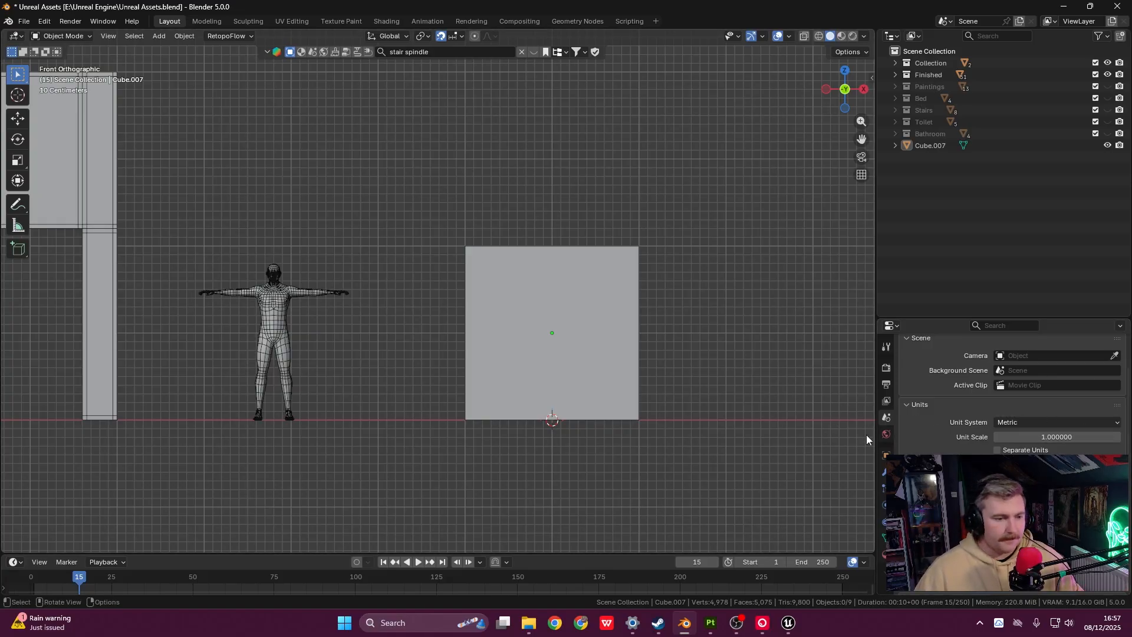
drag(877, 440, 1006, 439)
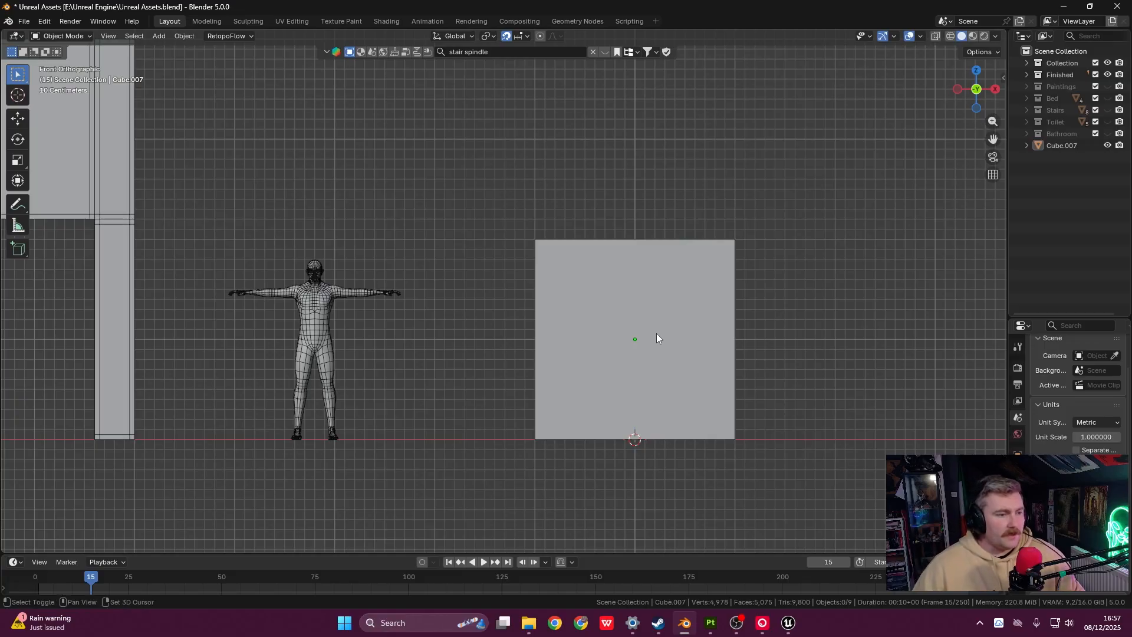
shift+middle_drag(656, 334, 614, 327)
- Delete the cube and add a fresh cube raised 1 m to rest on the ground
click(548, 295)
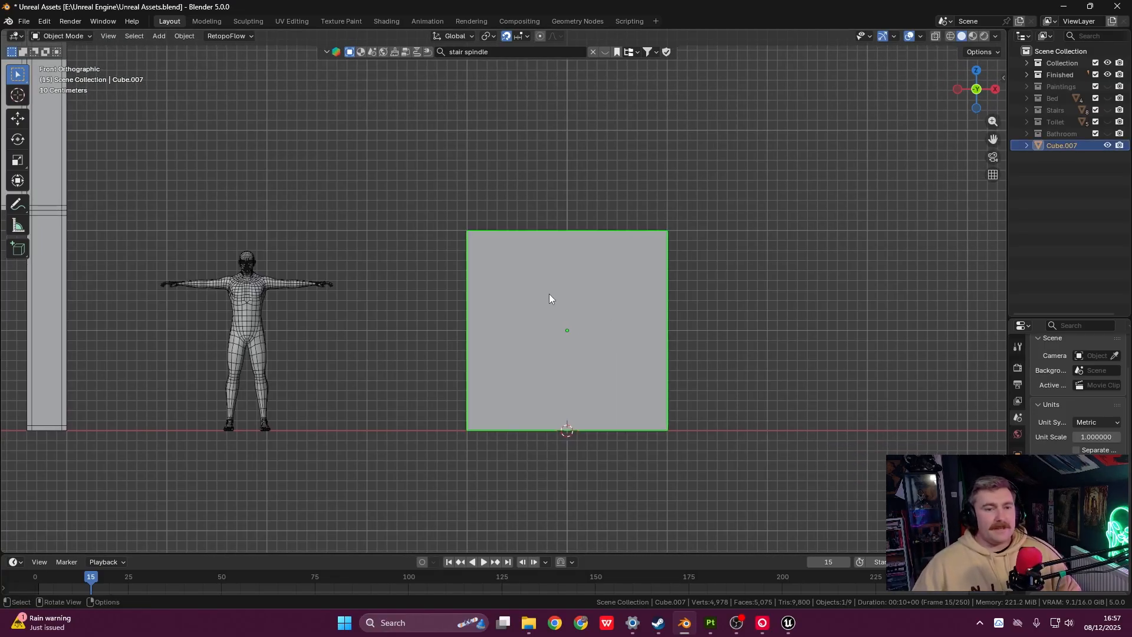
key(Delete)
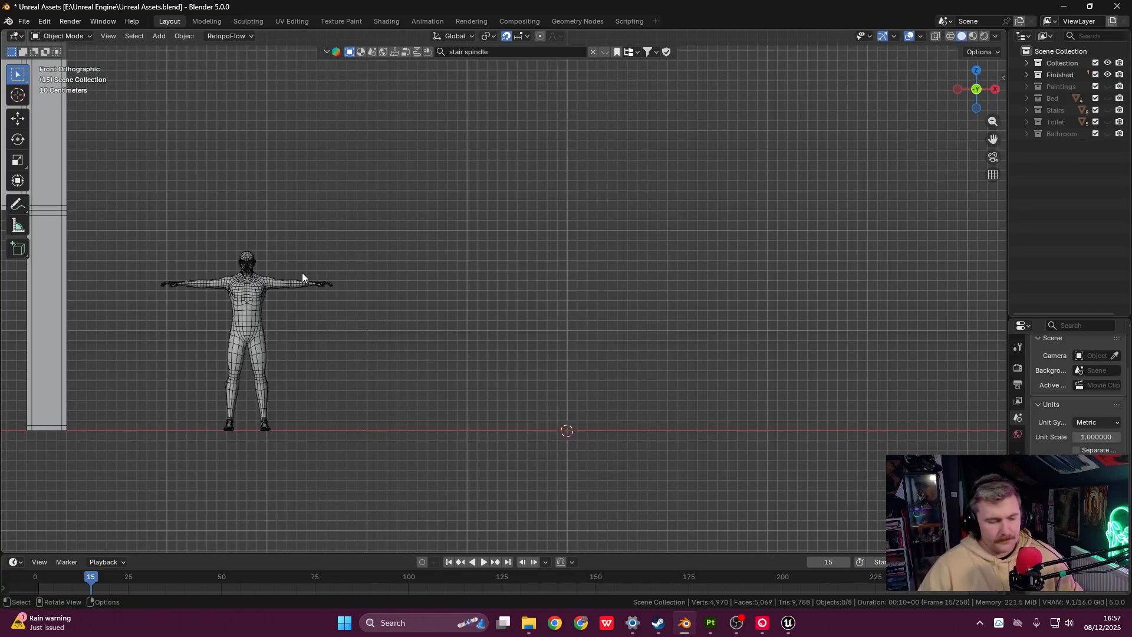
key(shift+a)
mouse_move(267, 271)
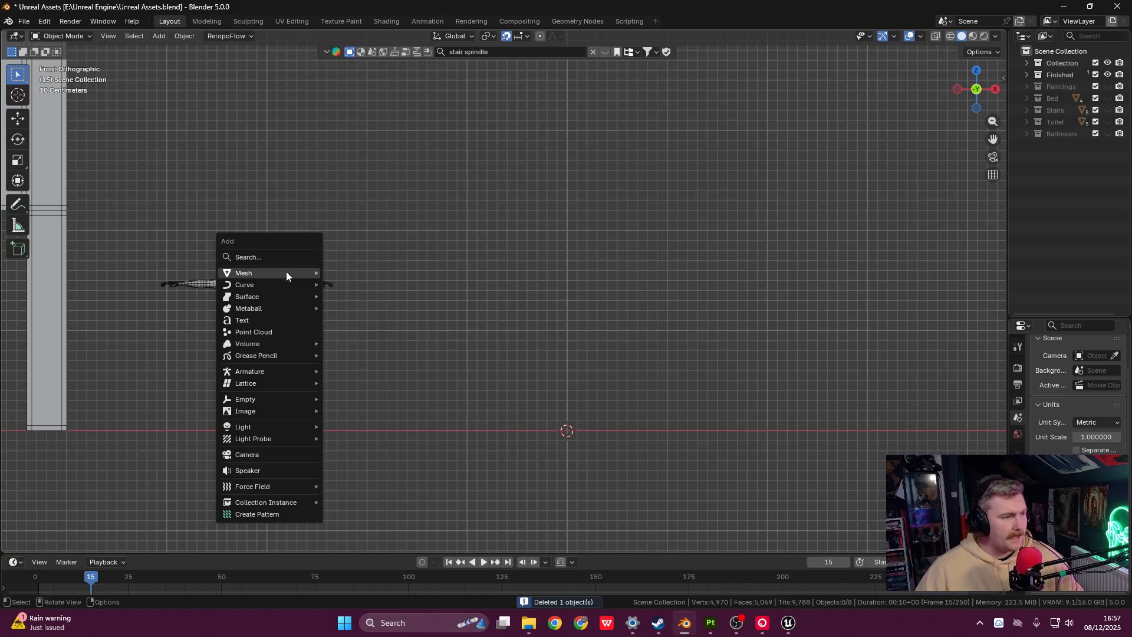
click(345, 285)
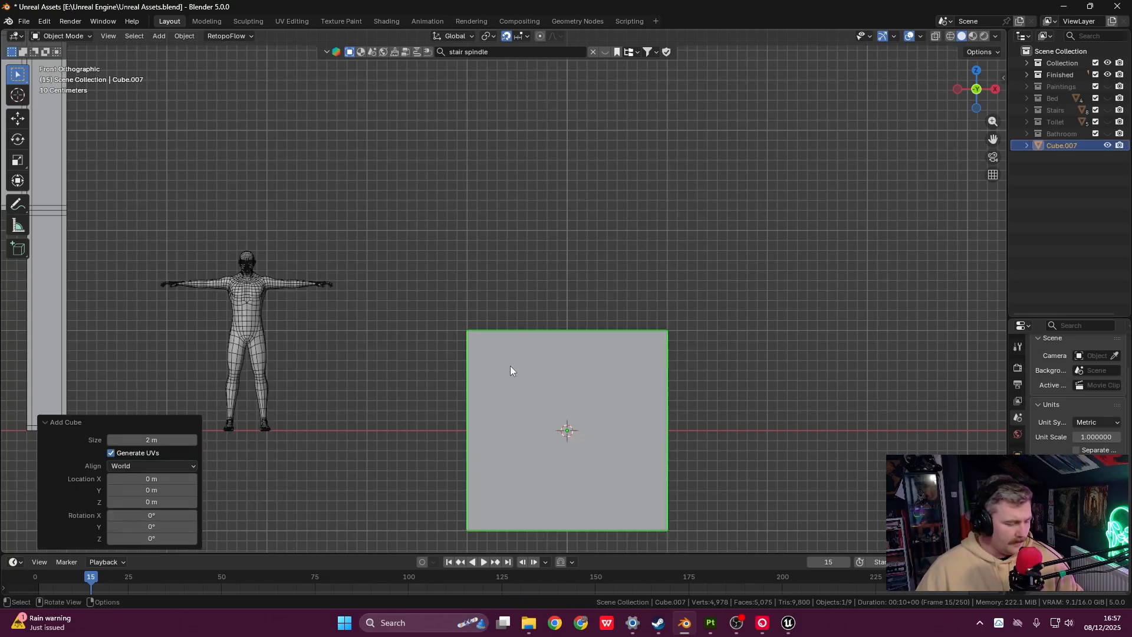
key(g)
key(z)
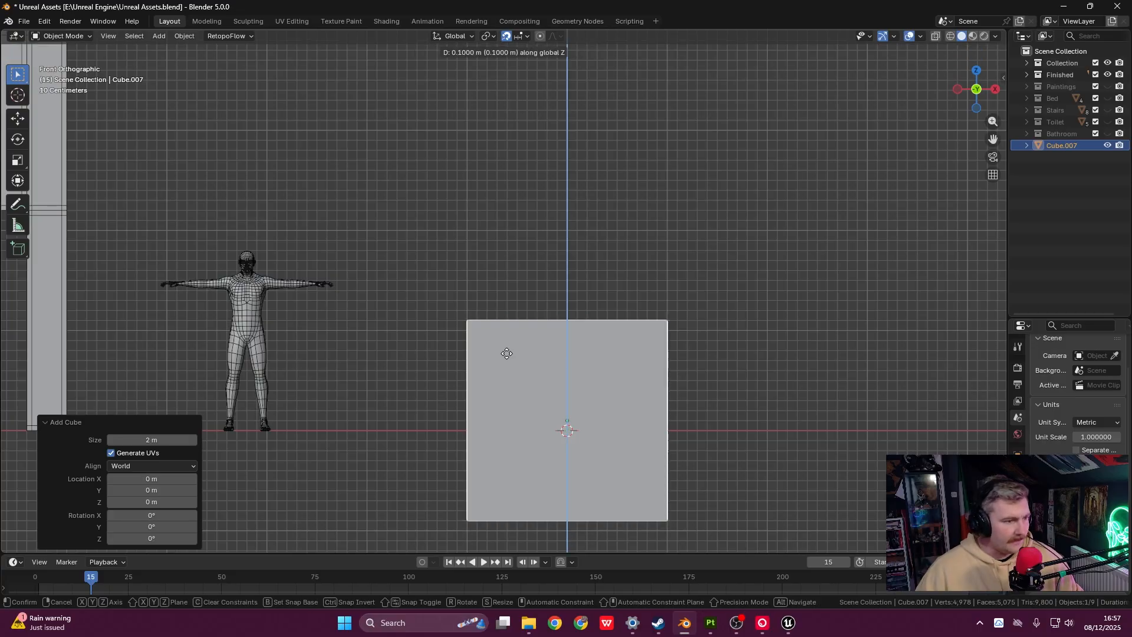
click(503, 268)
shift+middle_drag(580, 278, 581, 261)
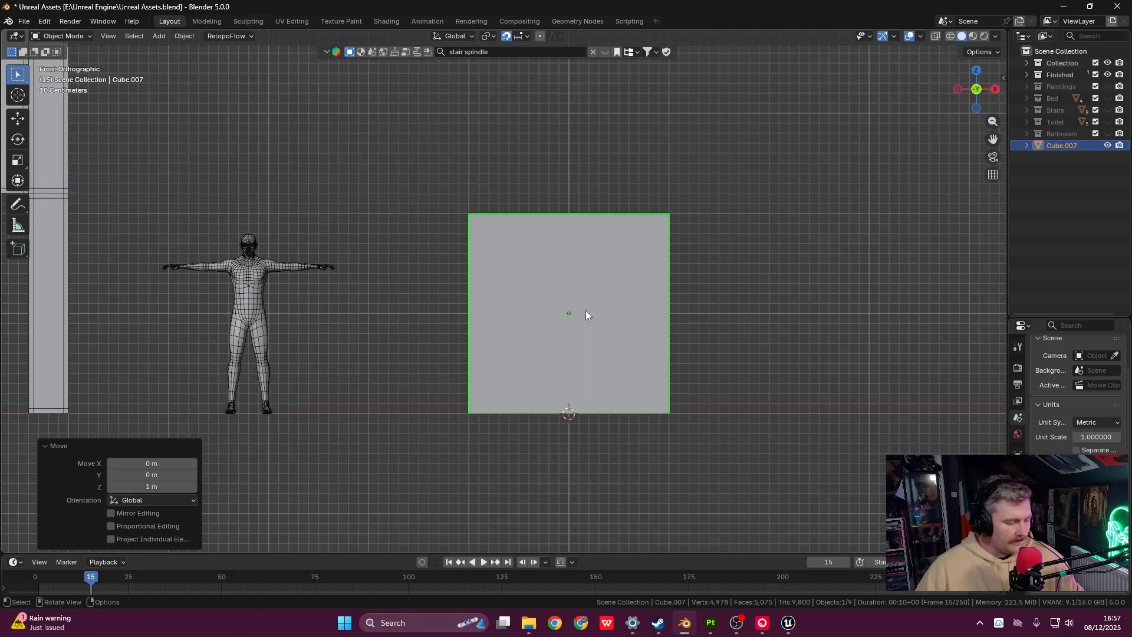
- Apply all transforms to the new cube and view it from the Top
key(ctrl+a)
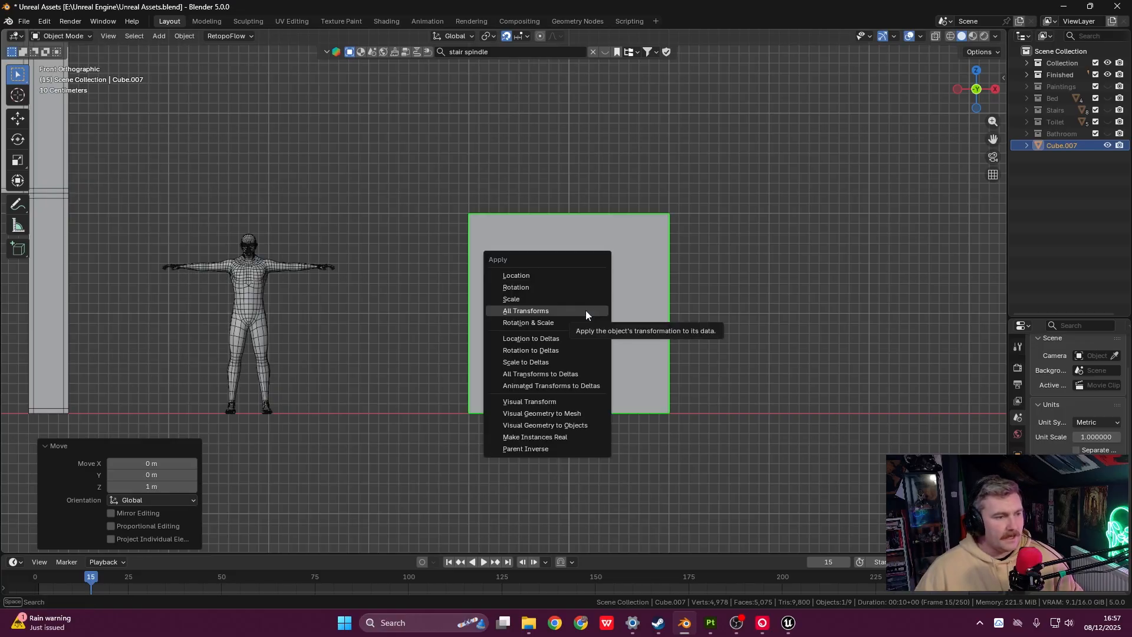
click(586, 310)
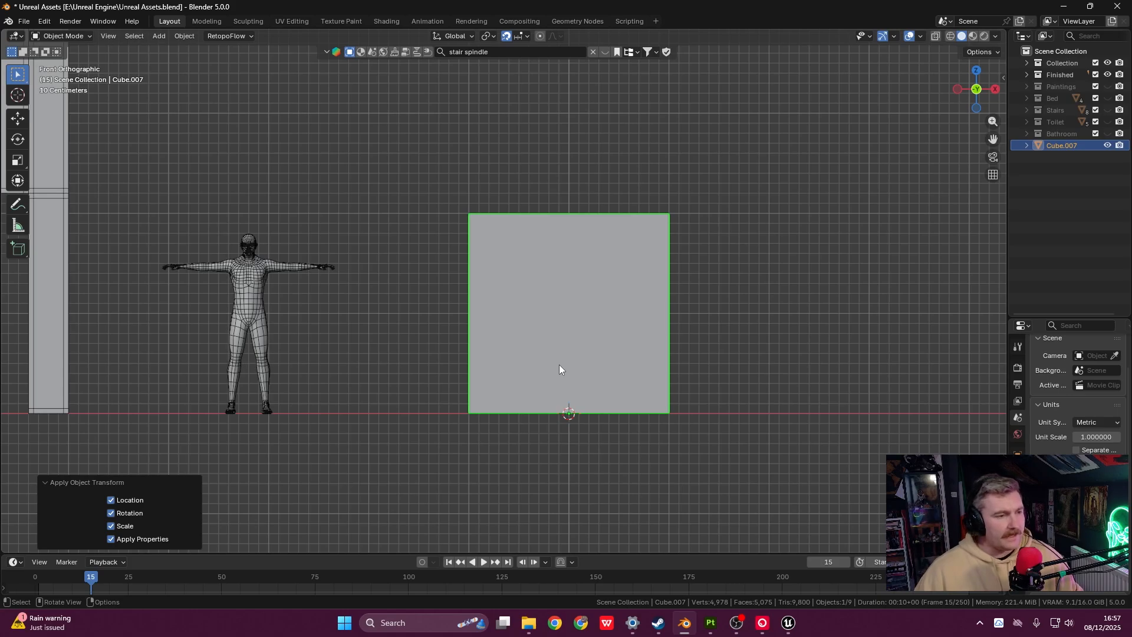
key(grave)
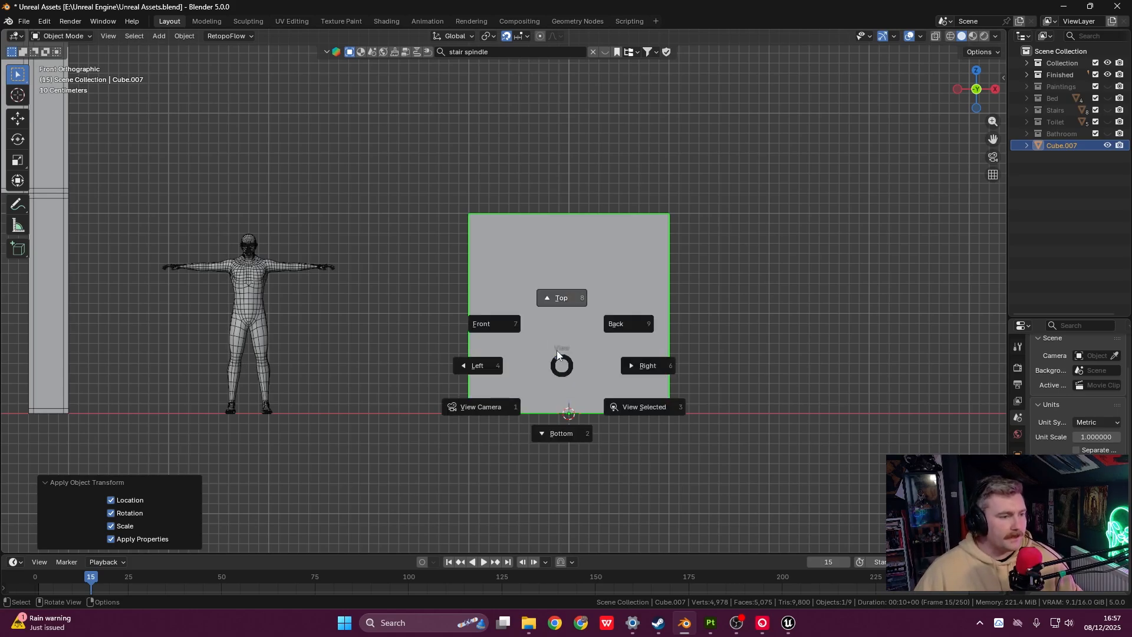
click(562, 335)
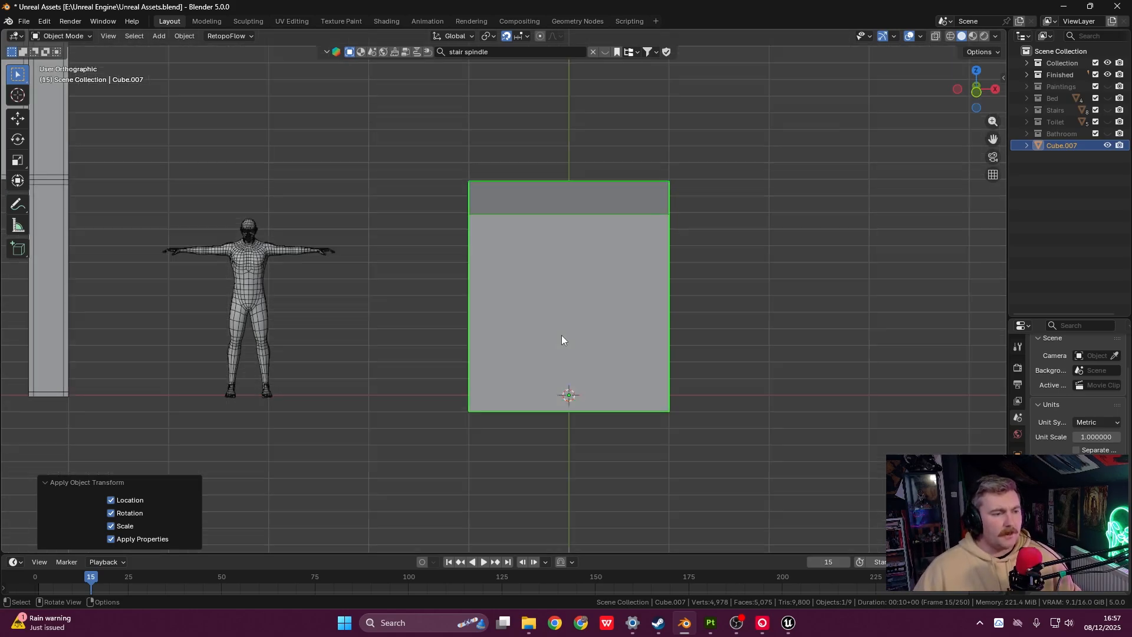
shift+middle_drag(562, 334, 526, 443)
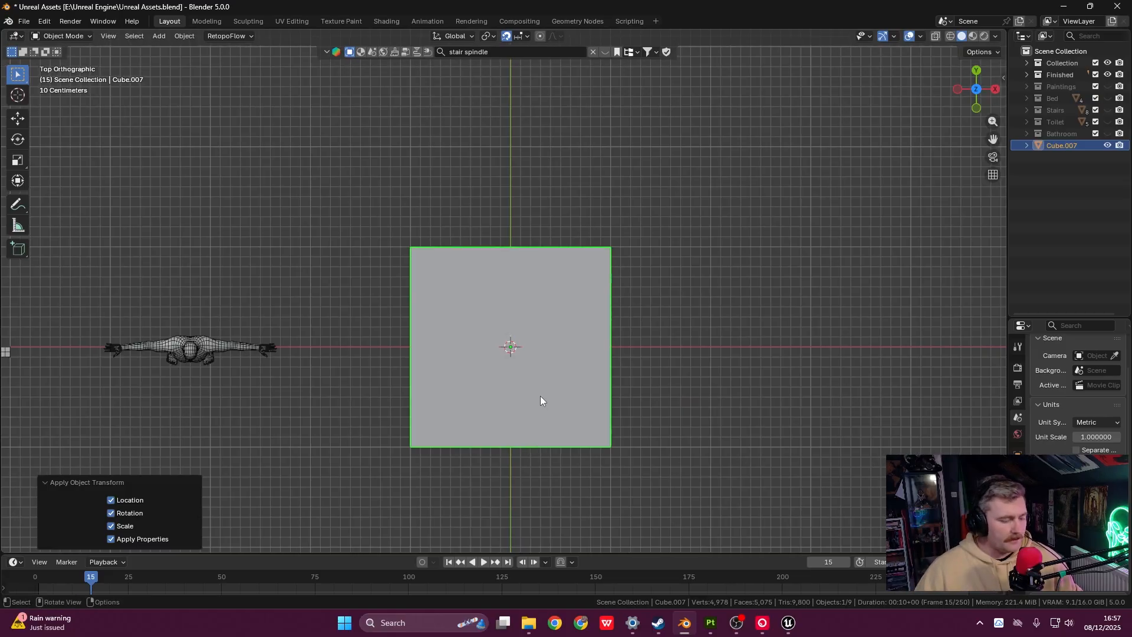
key(Tab)
- With X-ray on, move the cube's upper edge in Top view down to the centre line
drag(374, 218, 682, 278)
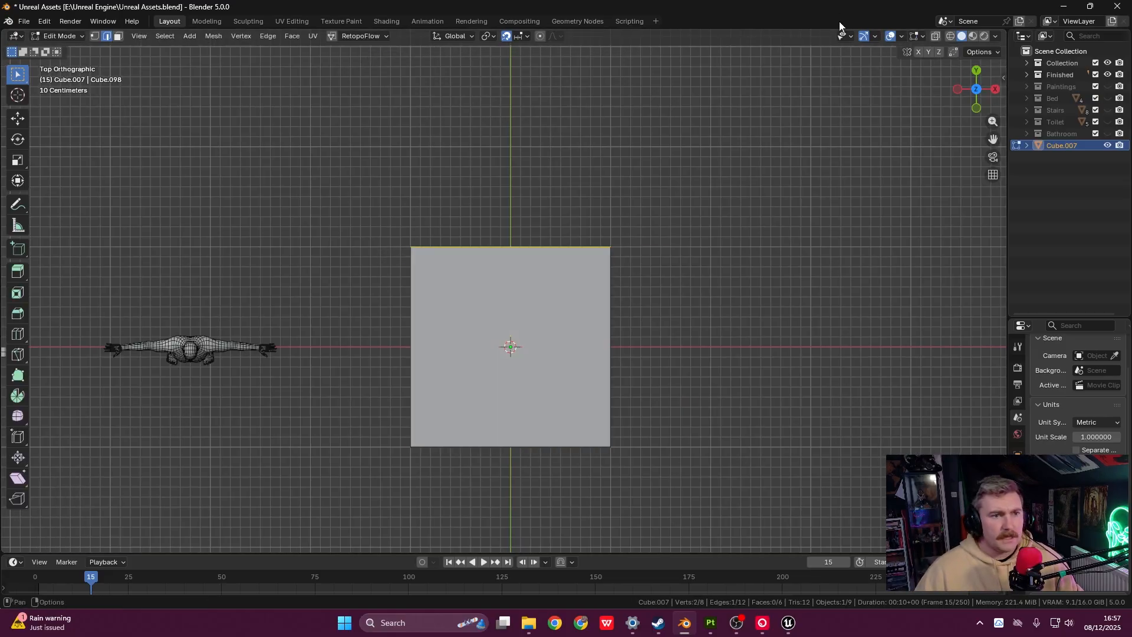
click(938, 36)
shift+middle_drag(501, 368, 561, 343)
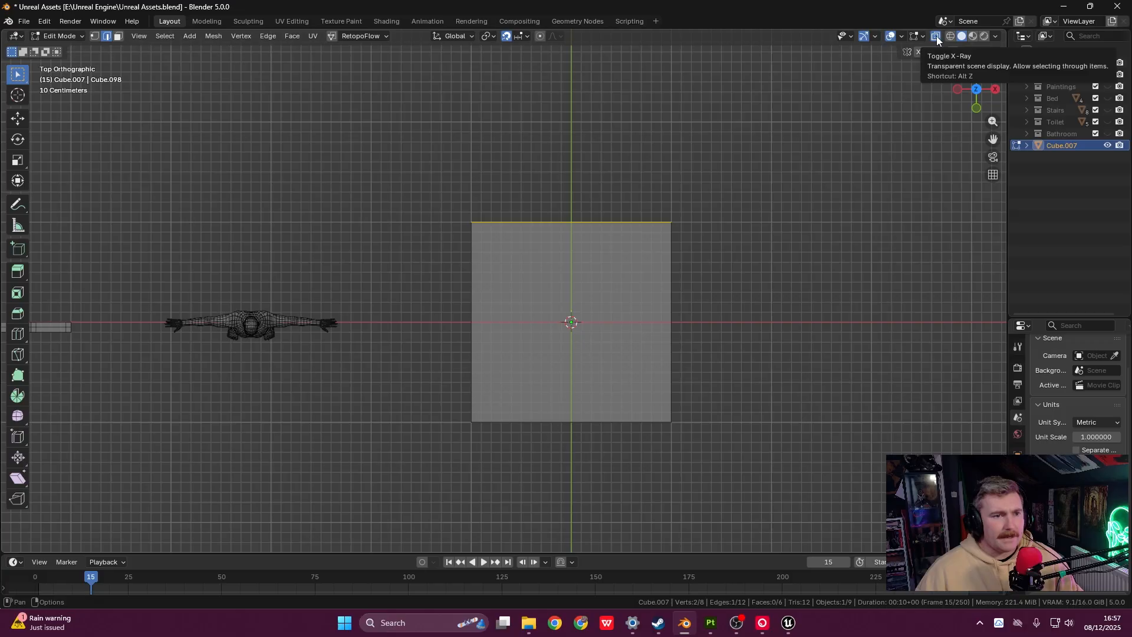
drag(359, 167, 887, 249)
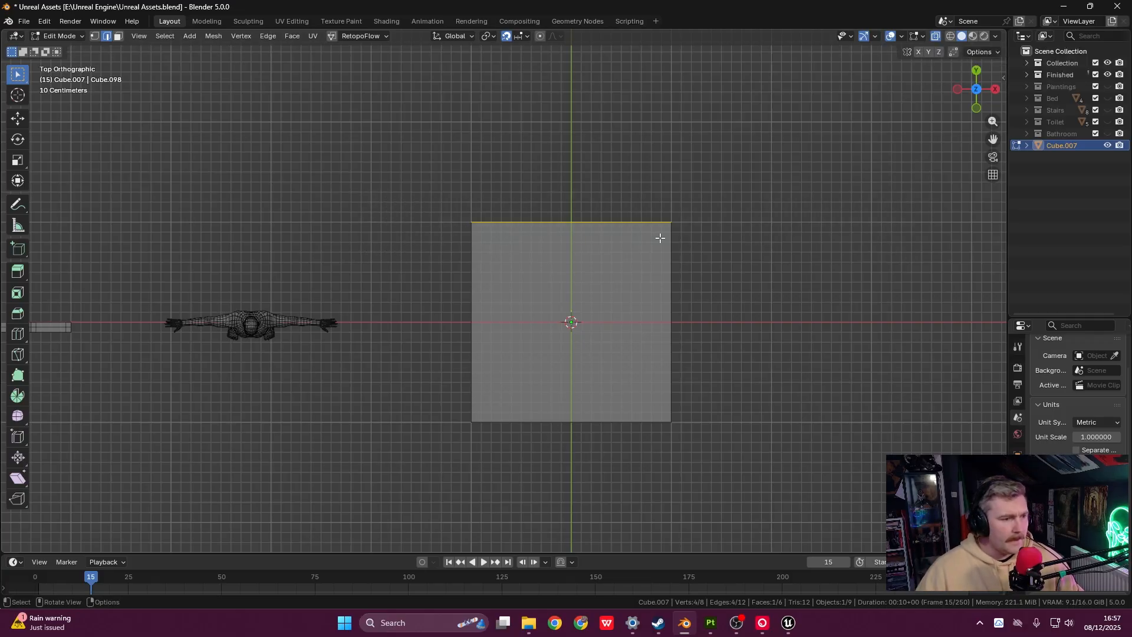
key(g)
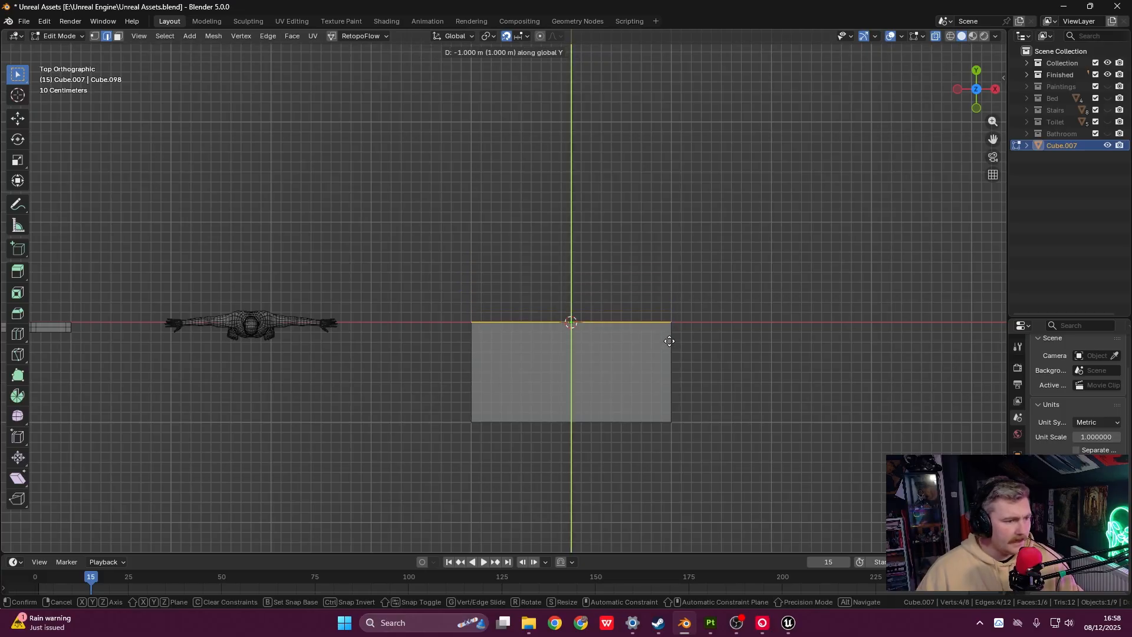
click(668, 337)
- Move the lower edge 0.9 m along Y, thinning the cube into a 0.1 m slab
shift+middle_drag(667, 374, 671, 303)
drag(438, 335, 854, 420)
scroll(673, 358, up, 3)
shift+middle_drag(669, 352, 560, 373)
drag(301, 427, 821, 513)
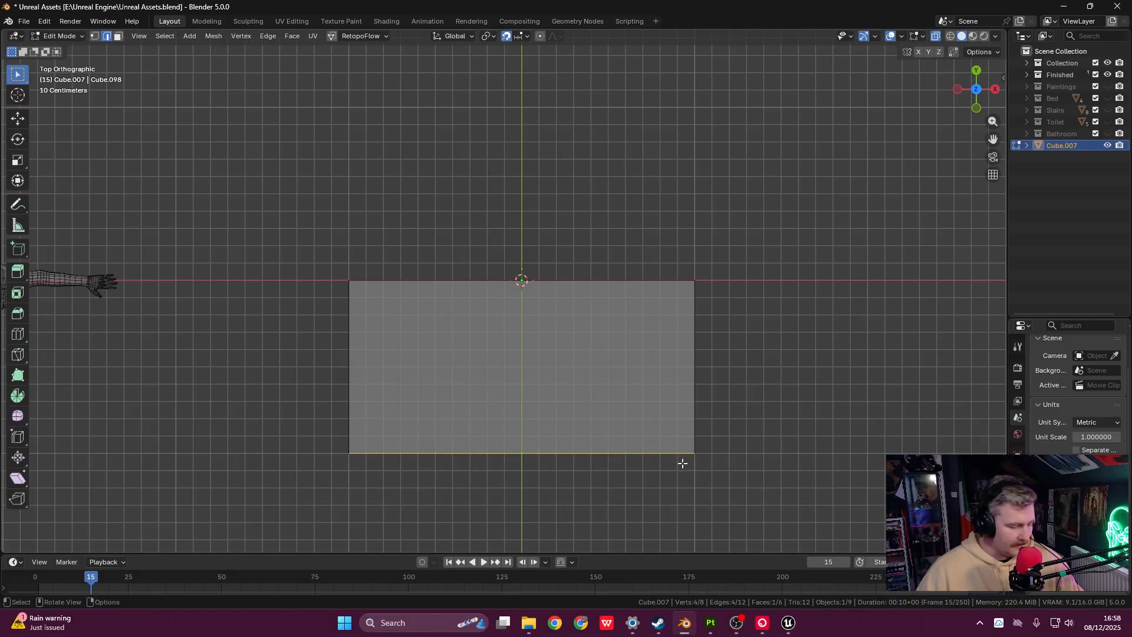
key(g)
key(y)
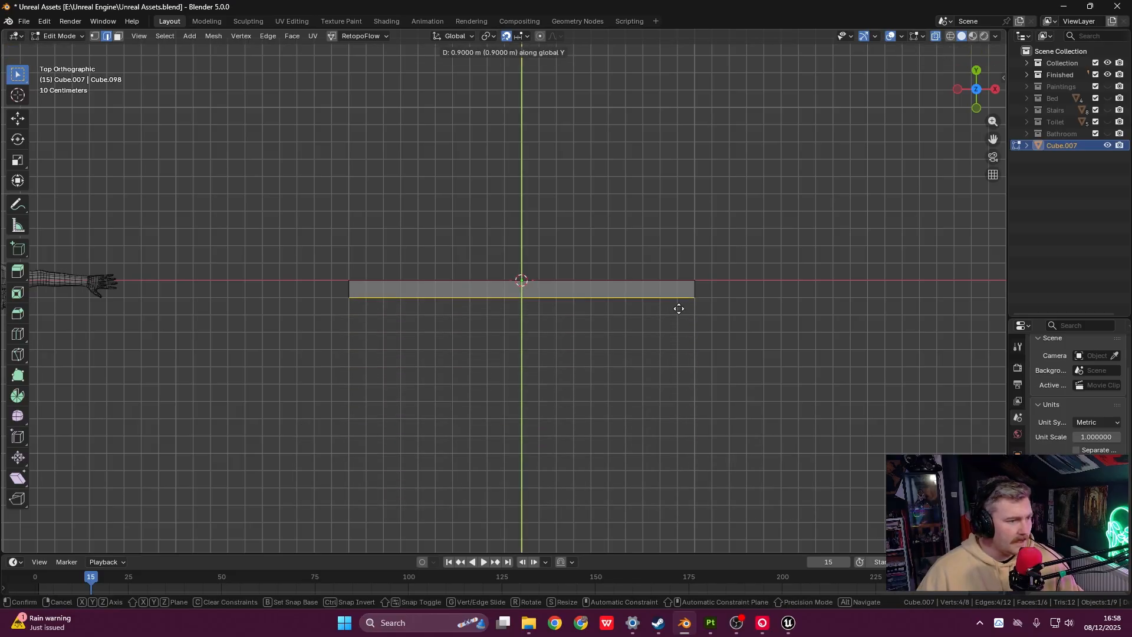
click(678, 309)
shift+middle_drag(588, 311, 596, 378)
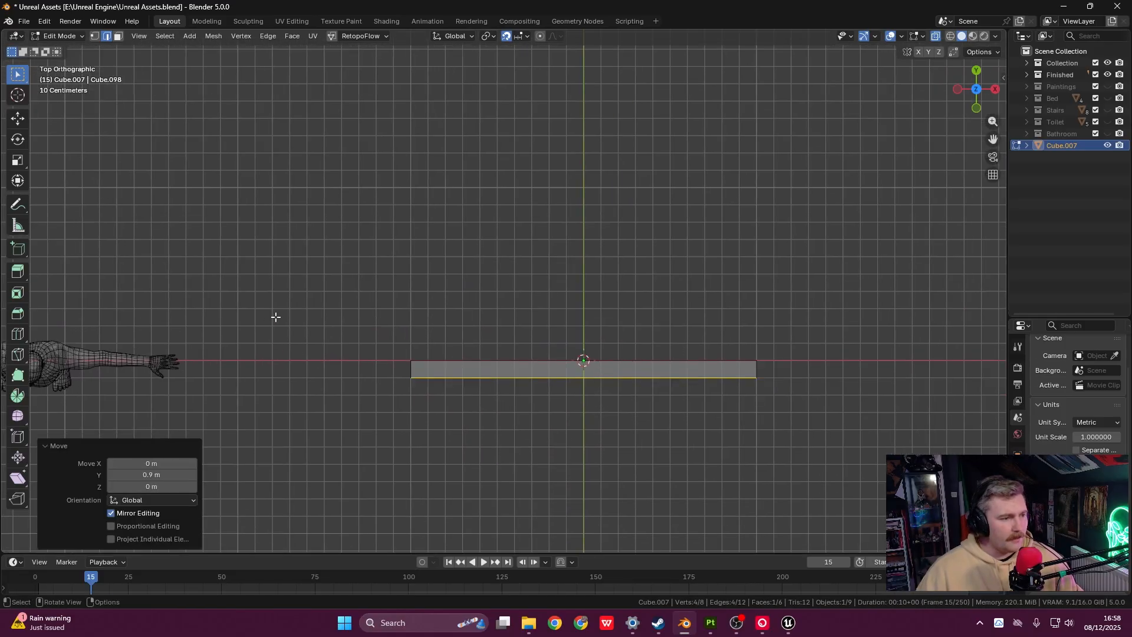
- In Front view, raise the top edge 2 m for a 4 m tall wall, then show the sidebar
key(grave)
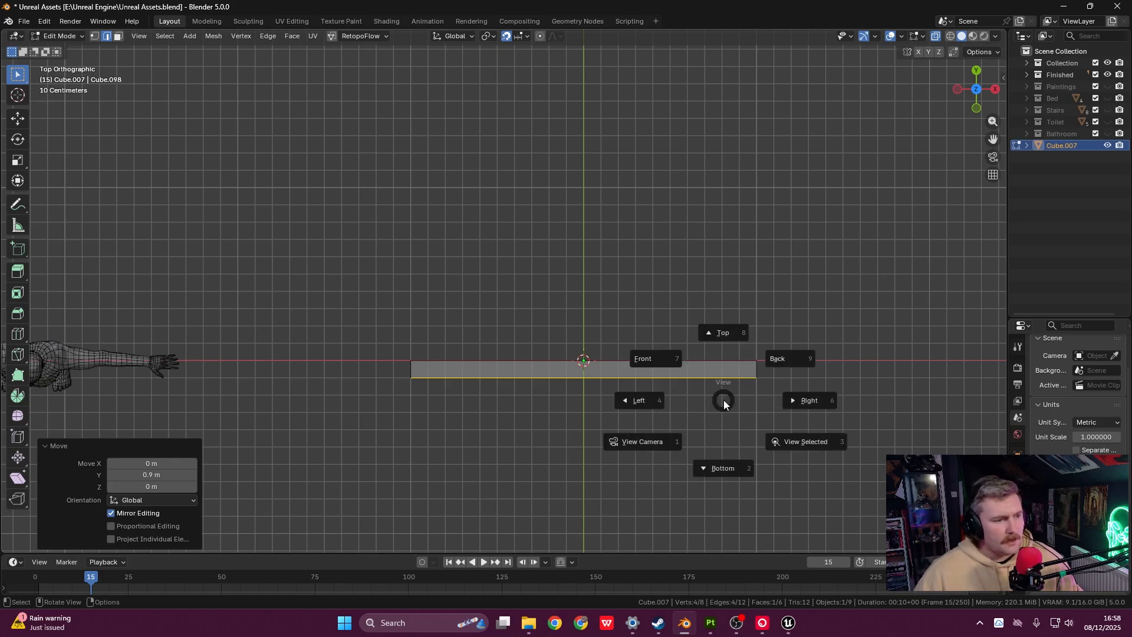
click(667, 336)
shift+middle_drag(630, 260, 601, 213)
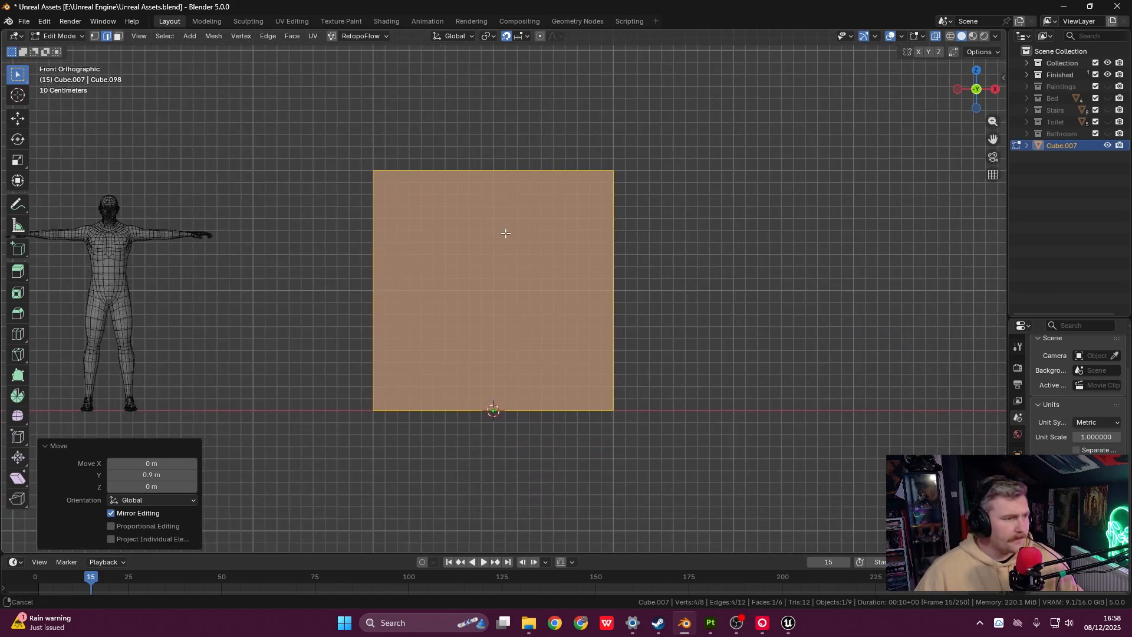
shift+middle_drag(505, 233, 584, 260)
drag(419, 159, 755, 212)
shift+middle_drag(744, 203, 738, 302)
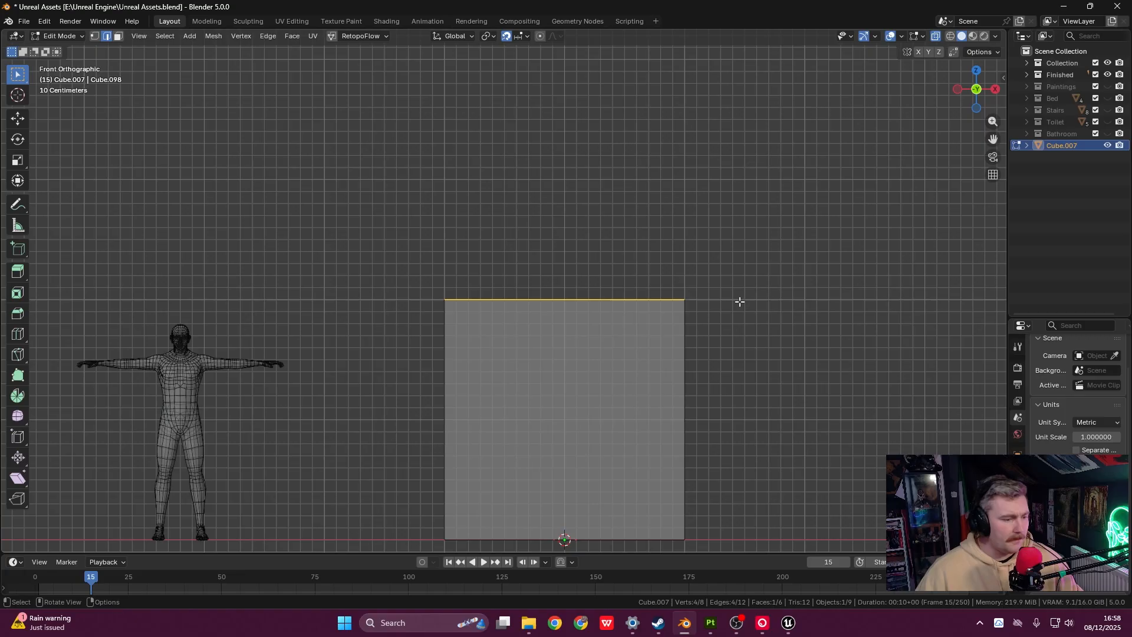
key(g)
key(z)
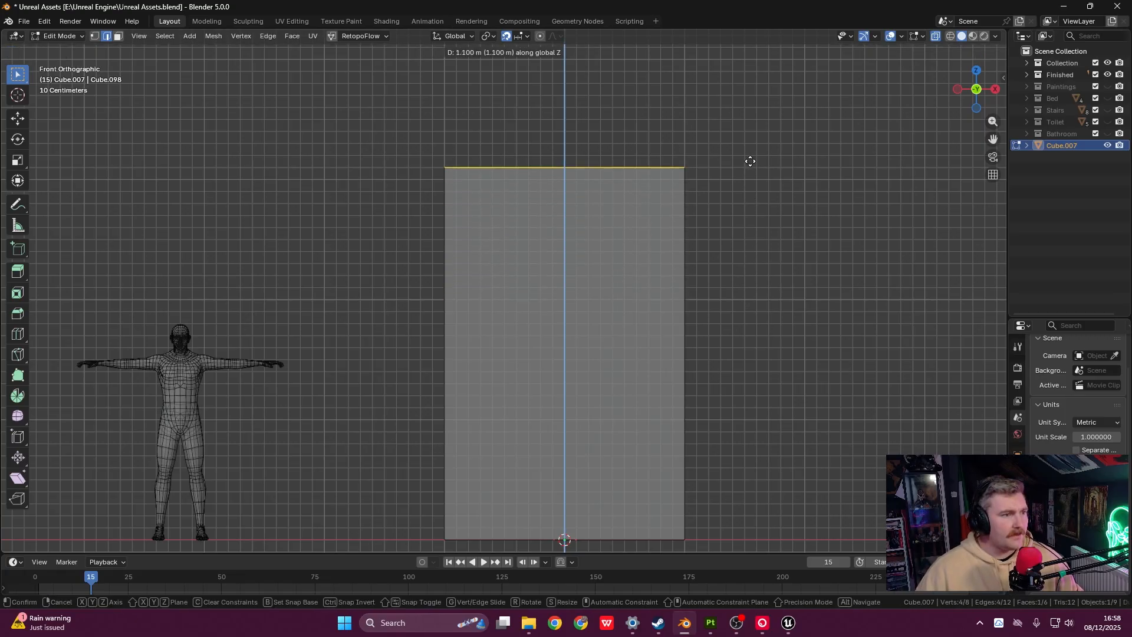
click(756, 63)
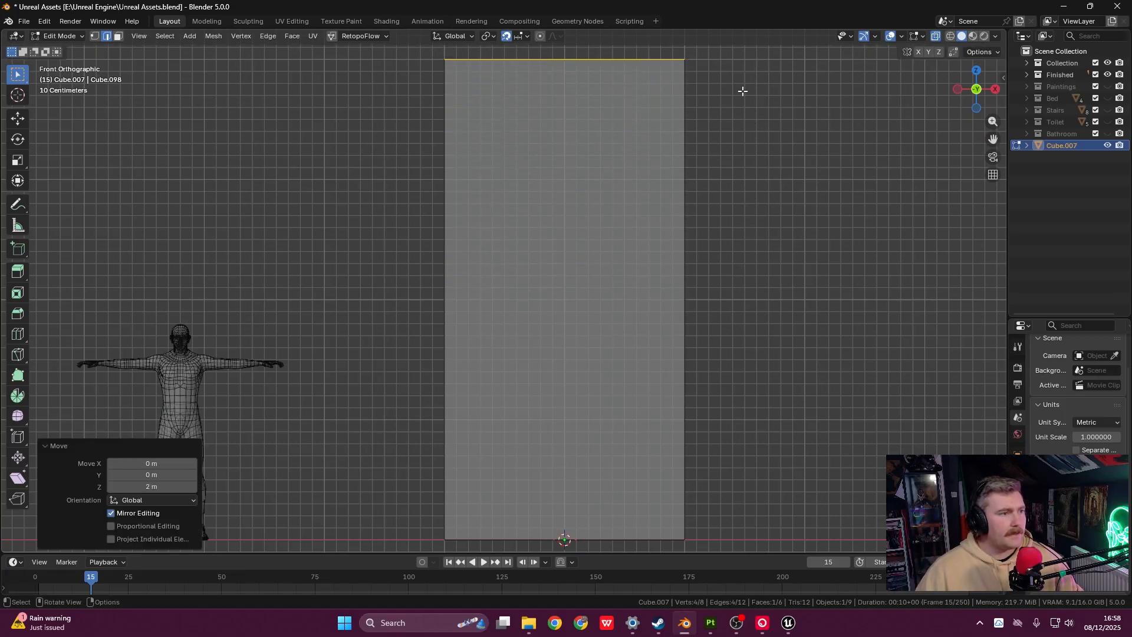
scroll(650, 195, down, 2)
shift+middle_drag(644, 260, 634, 245)
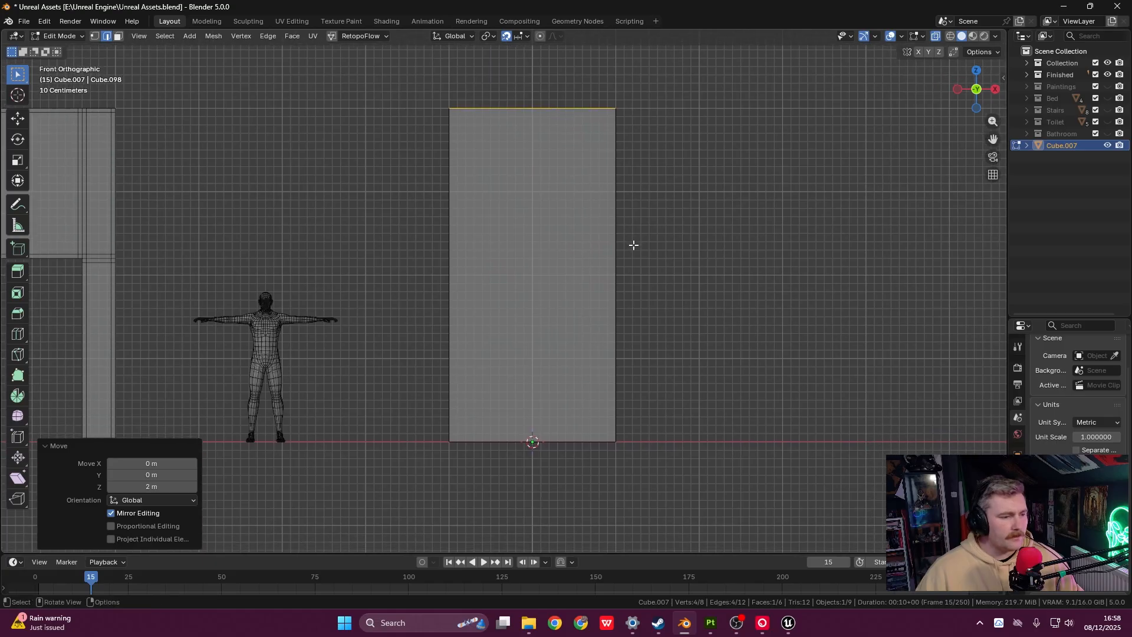
key(Tab)
key(n)
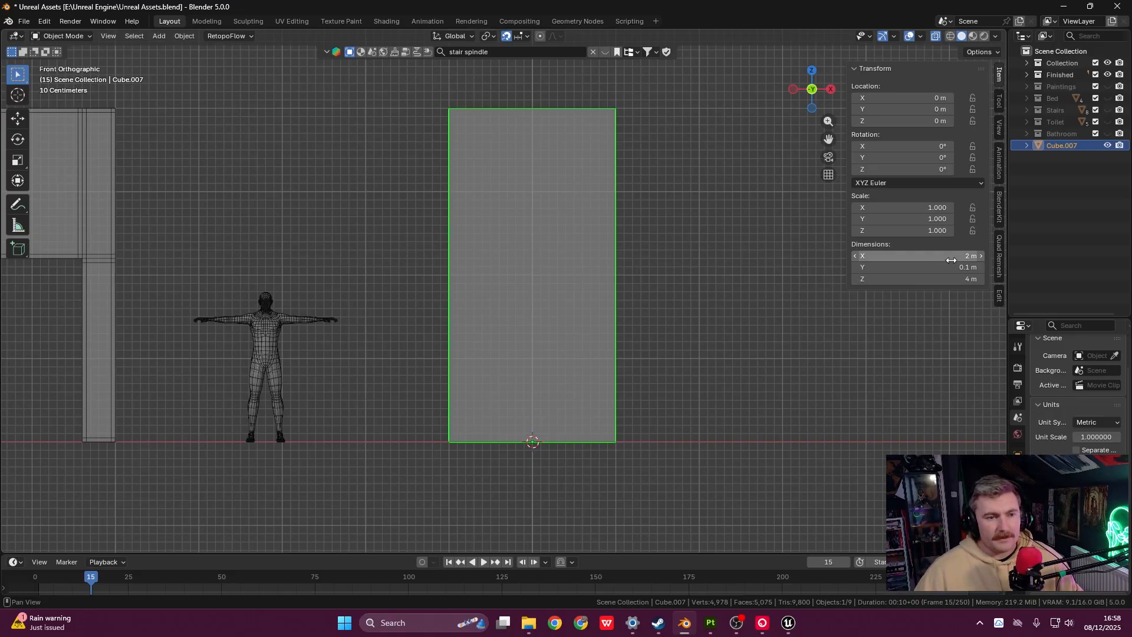
- Switch to Top view and frame the 4 m wall panel
shift+middle_drag(457, 318, 518, 349)
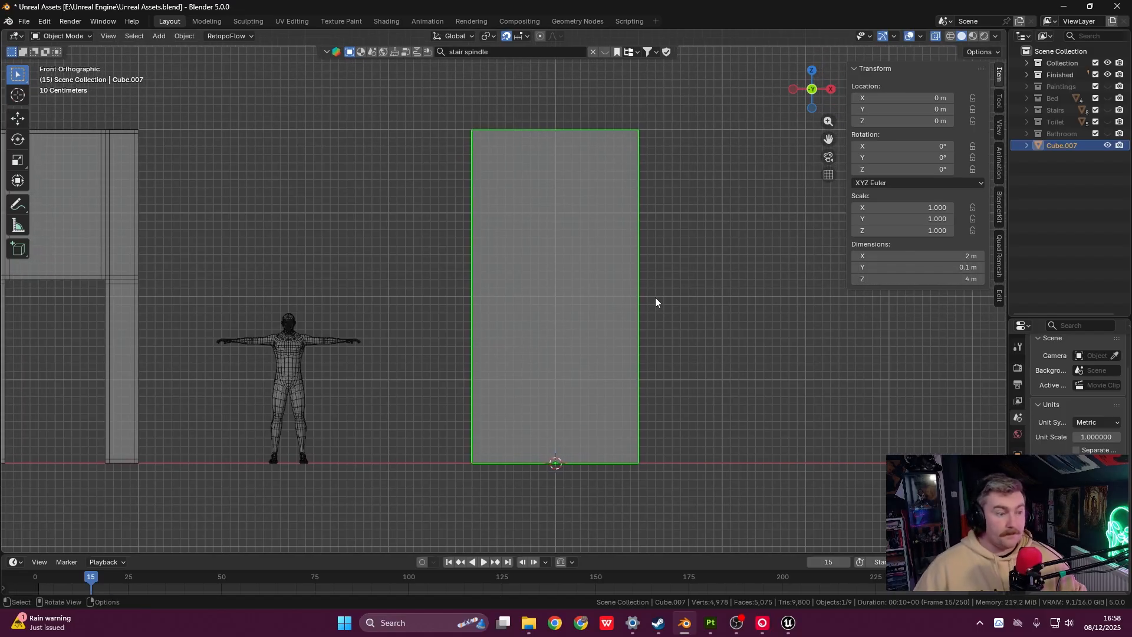
shift+middle_drag(593, 335, 522, 328)
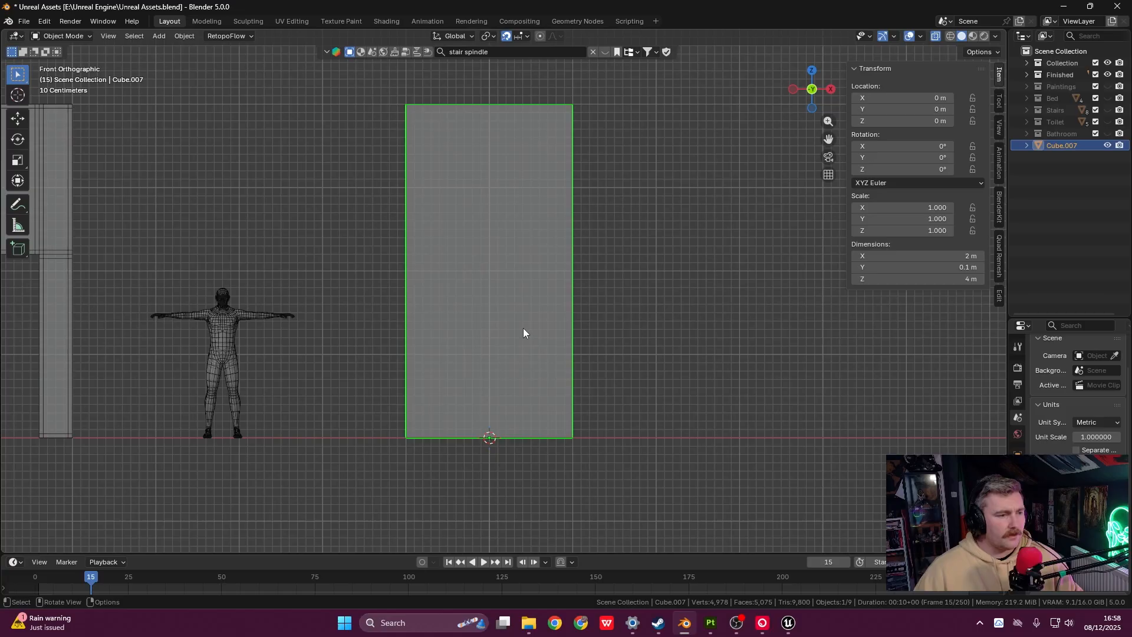
key(grave)
click(519, 233)
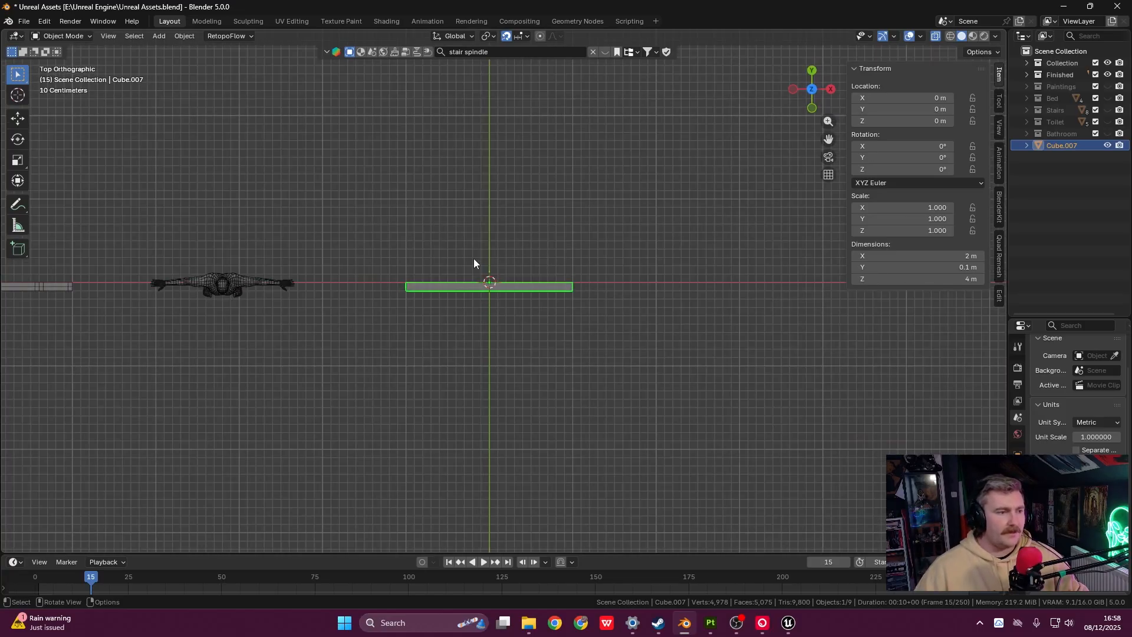
scroll(514, 284, up, 5)
shift+middle_drag(451, 271, 546, 299)
shift+middle_drag(469, 293, 439, 286)
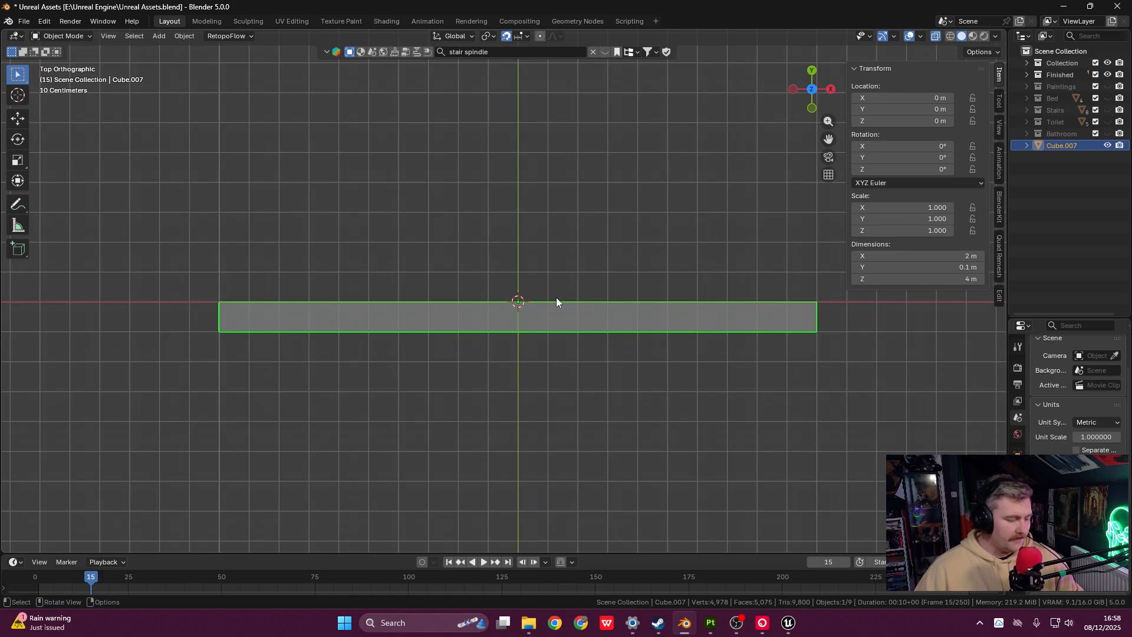
- Move the wall panel 1 m along X so its left edge sits on the world origin
key(g)
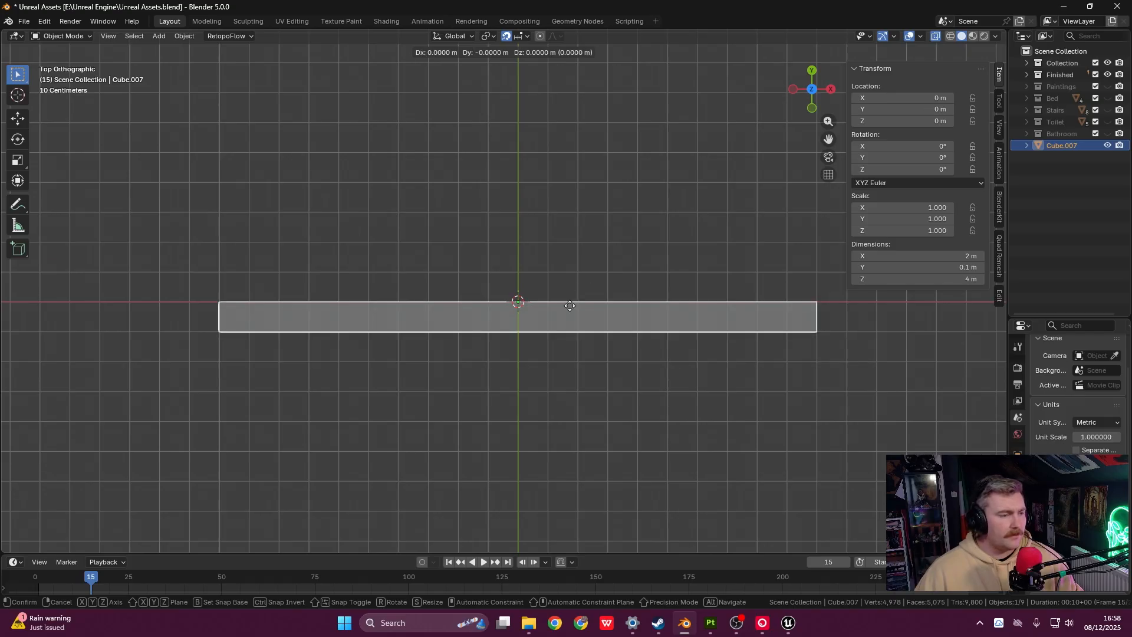
click(569, 305)
key(g)
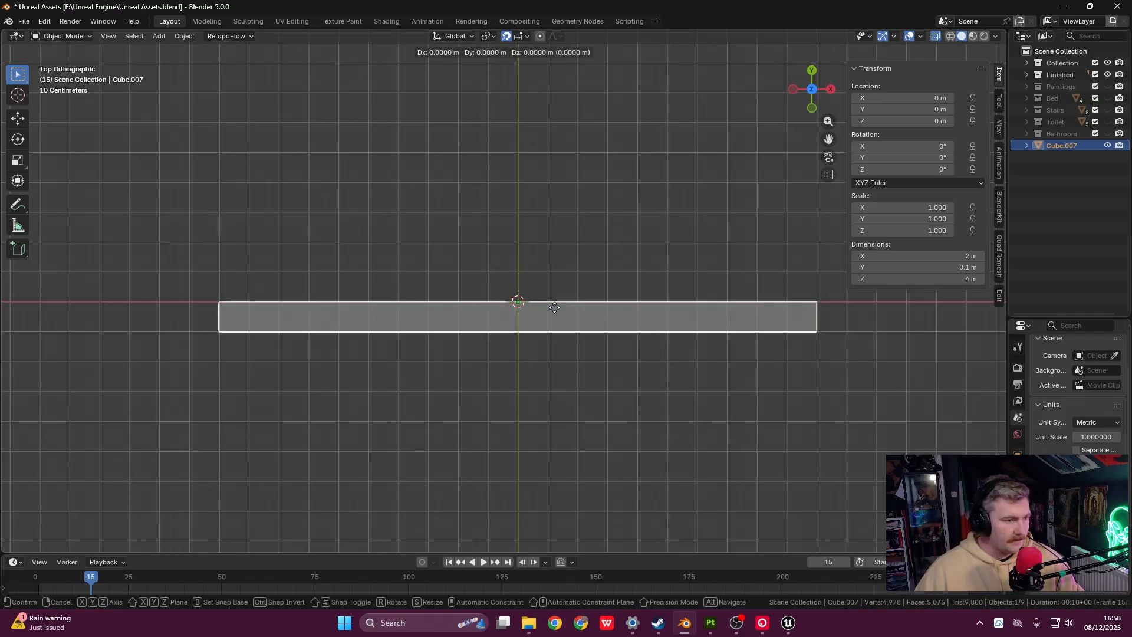
key(x)
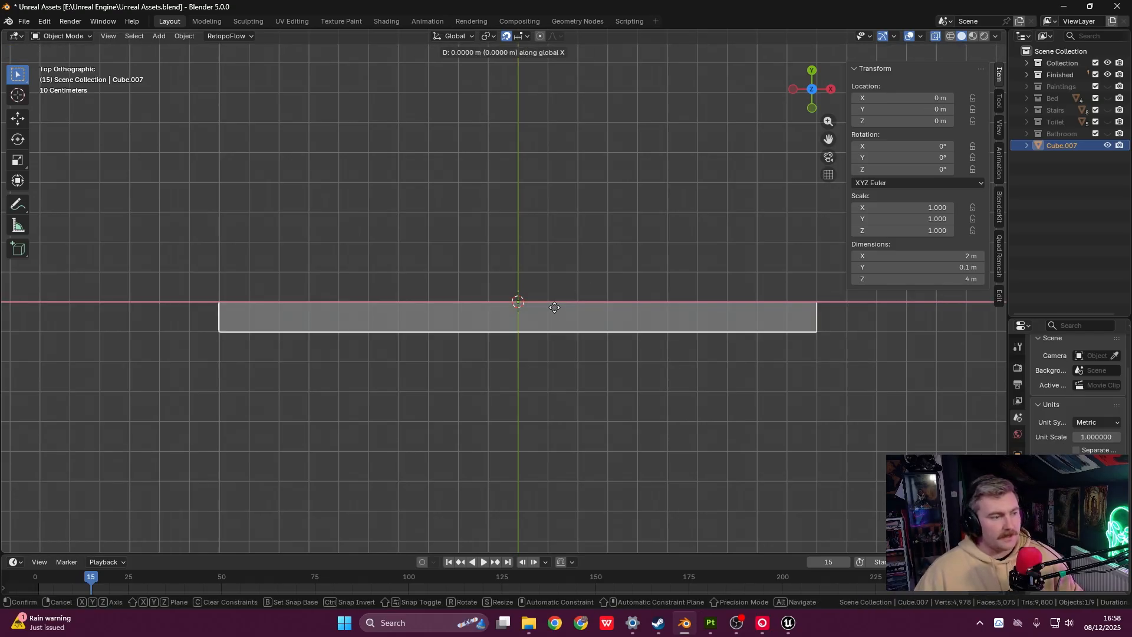
click(855, 300)
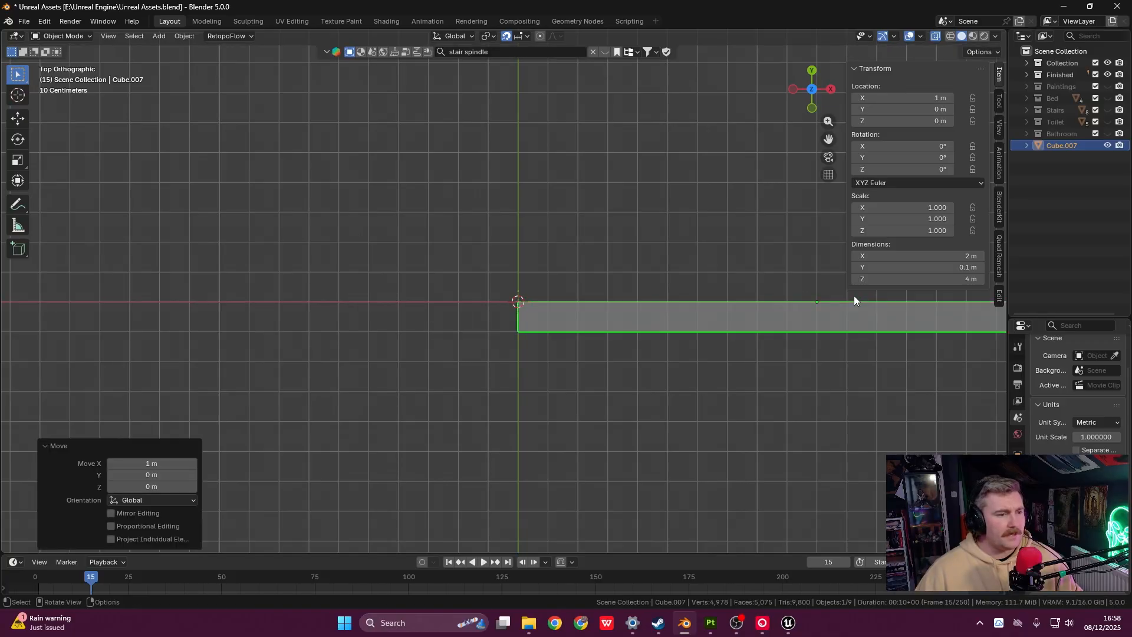
scroll(564, 314, up, 2)
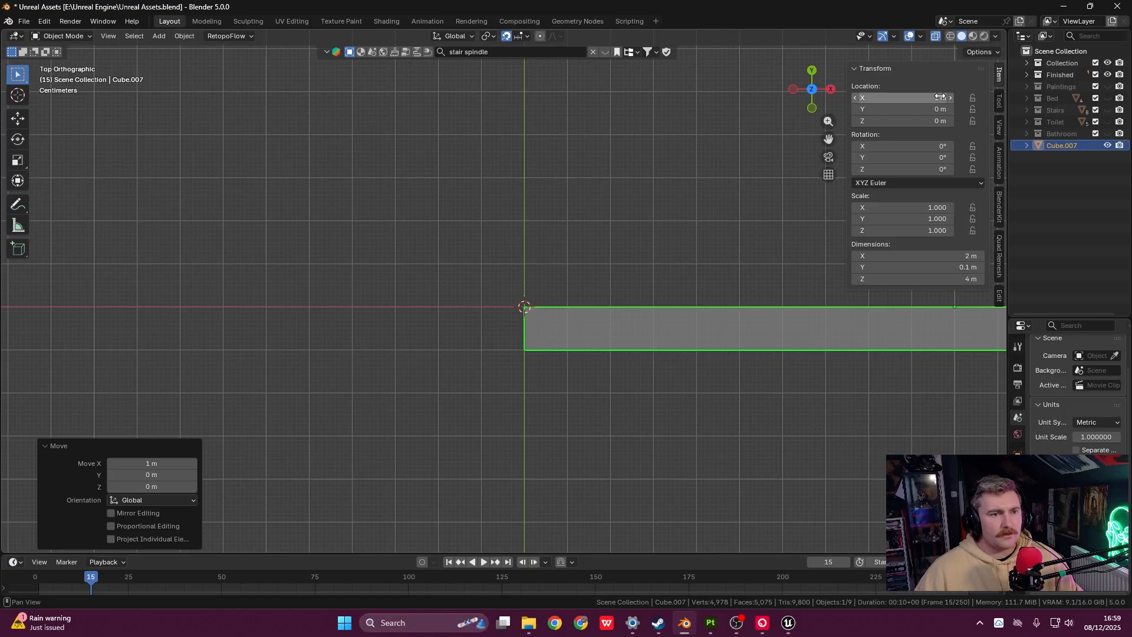
scroll(614, 330, down, 5)
- Return the viewport to Front view
mouse_move(614, 330)
middle_down()
mouse_move(600, 320)
mouse_move(603, 352)
mouse_move(610, 343)
middle_up()
middle_drag(608, 448, 589, 252)
key(grave)
click(552, 346)
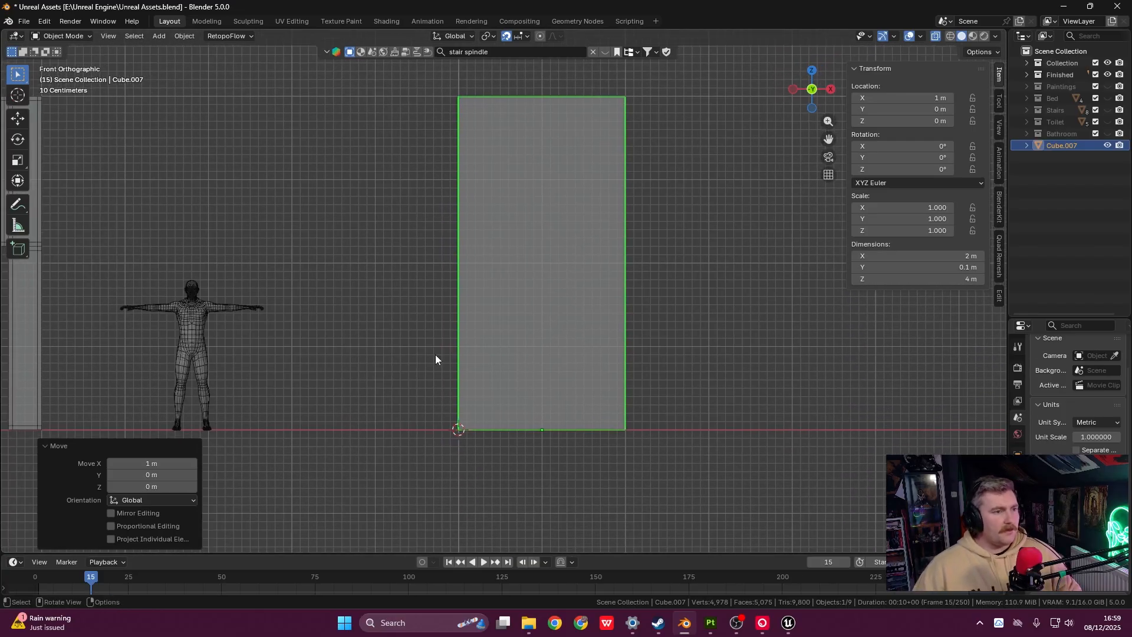
- Apply All Transforms to the wall so its location reads 0 m
middle_drag(471, 415, 497, 416)
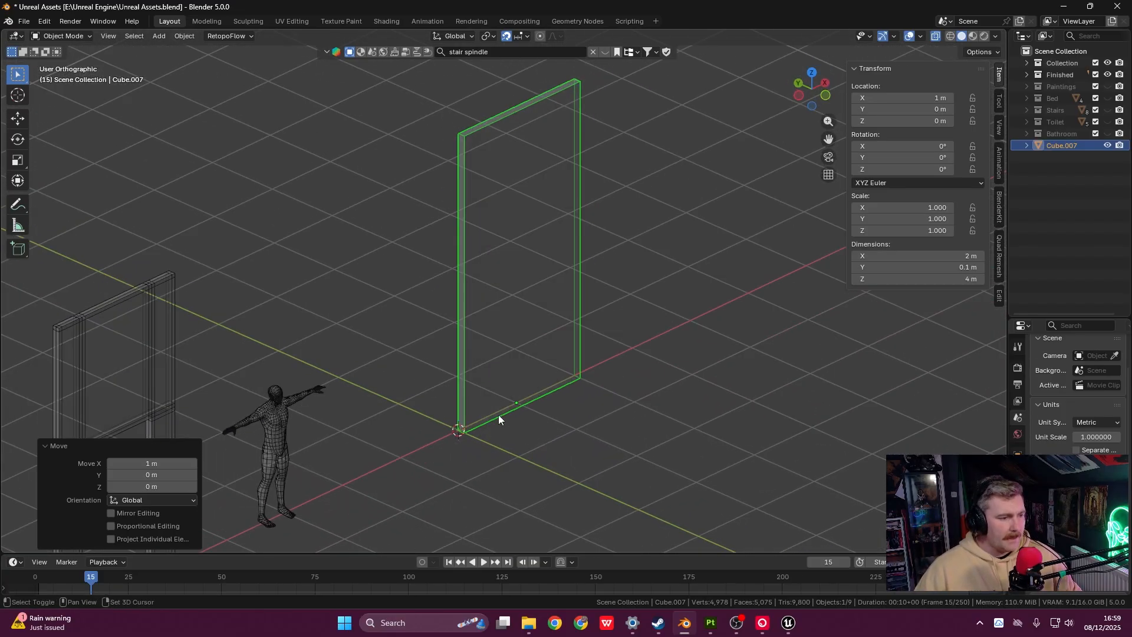
scroll(567, 345, up, 6)
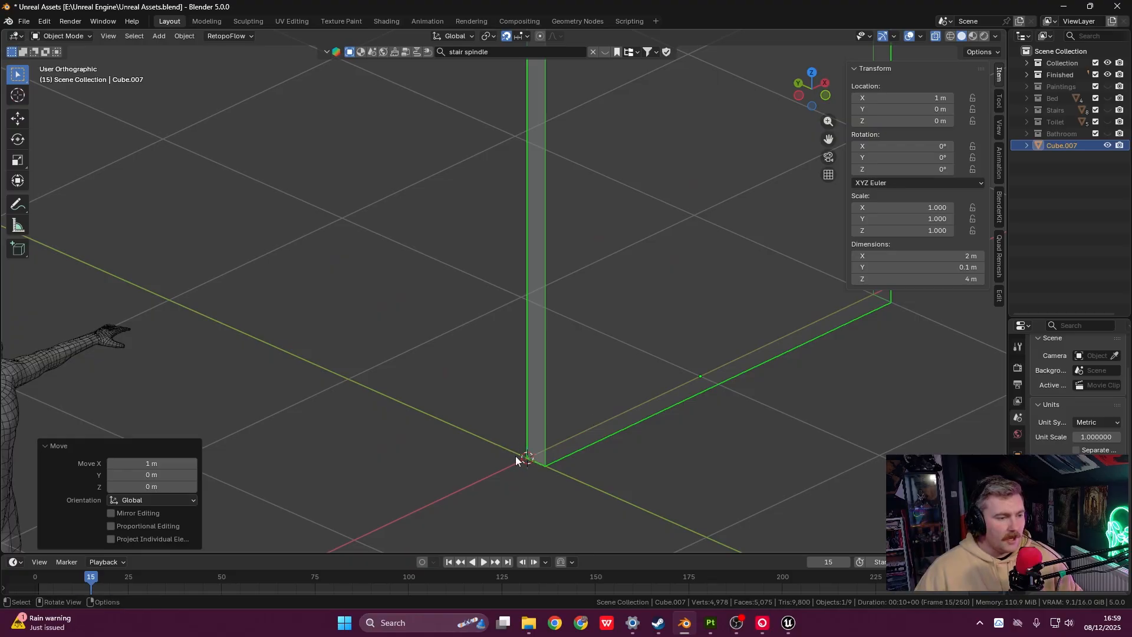
shift+middle_drag(517, 464, 474, 431)
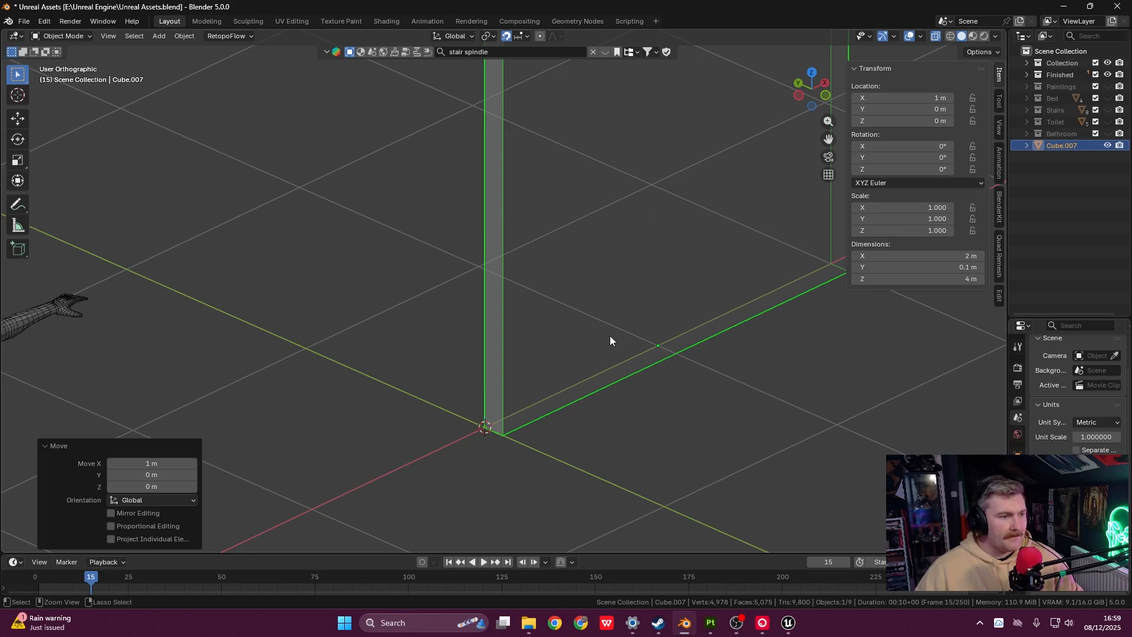
key(ctrl+a)
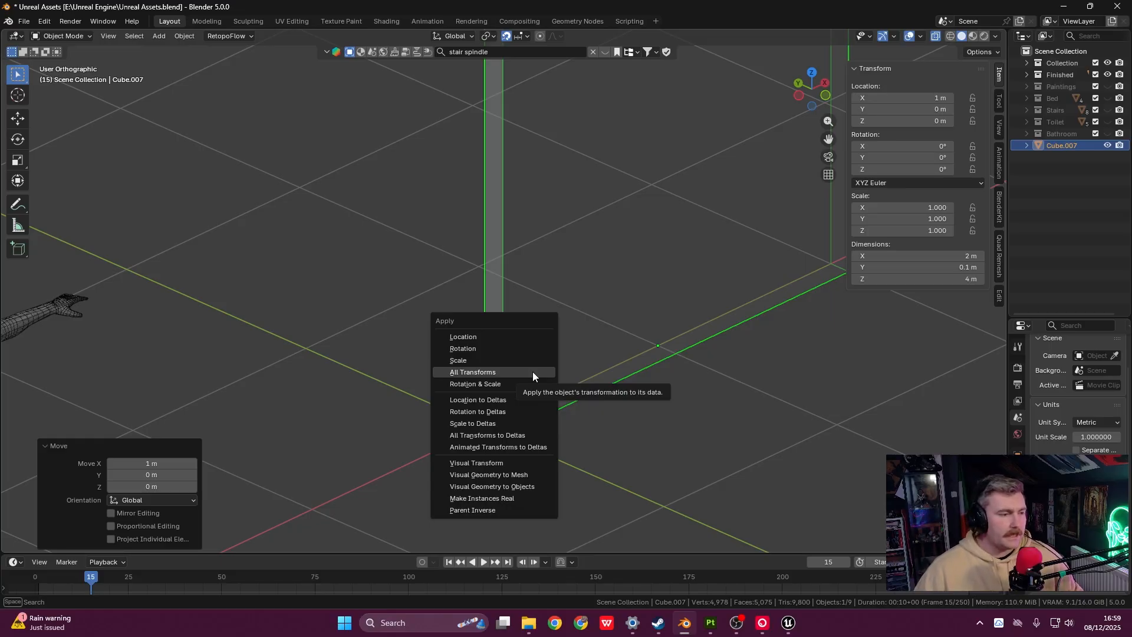
click(532, 371)
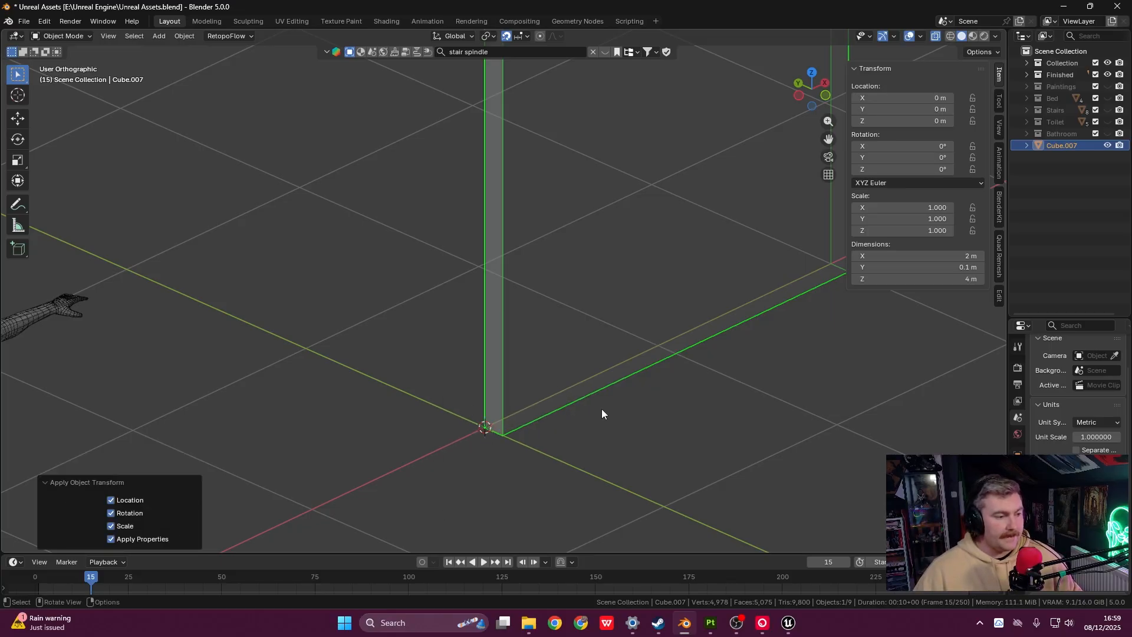
scroll(515, 433, down, 8)
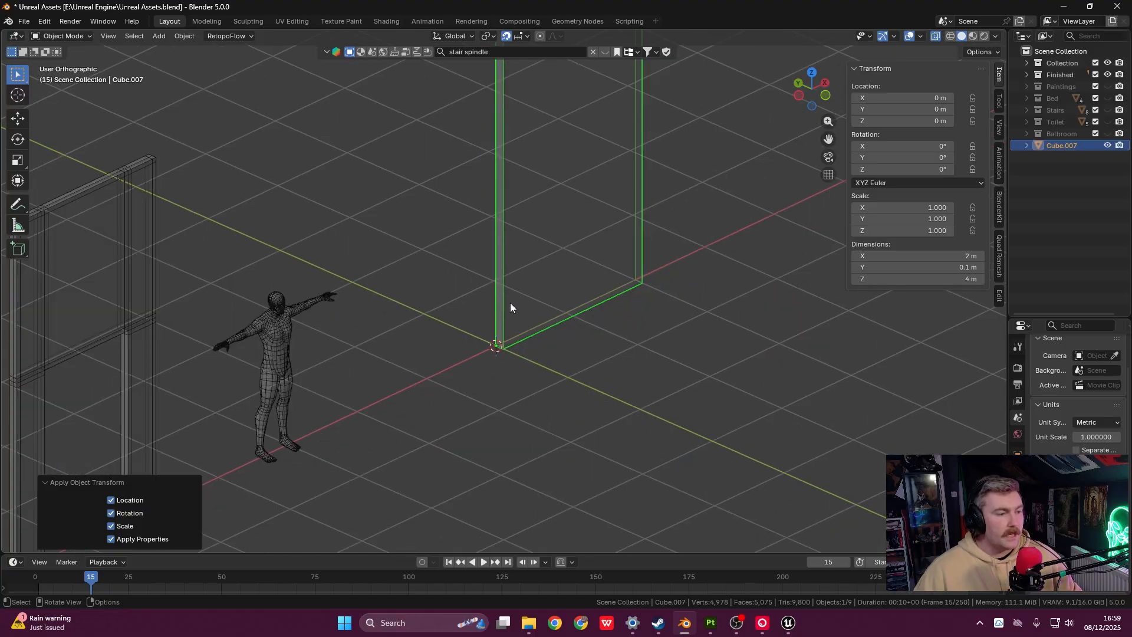
shift+middle_drag(555, 521, 511, 470)
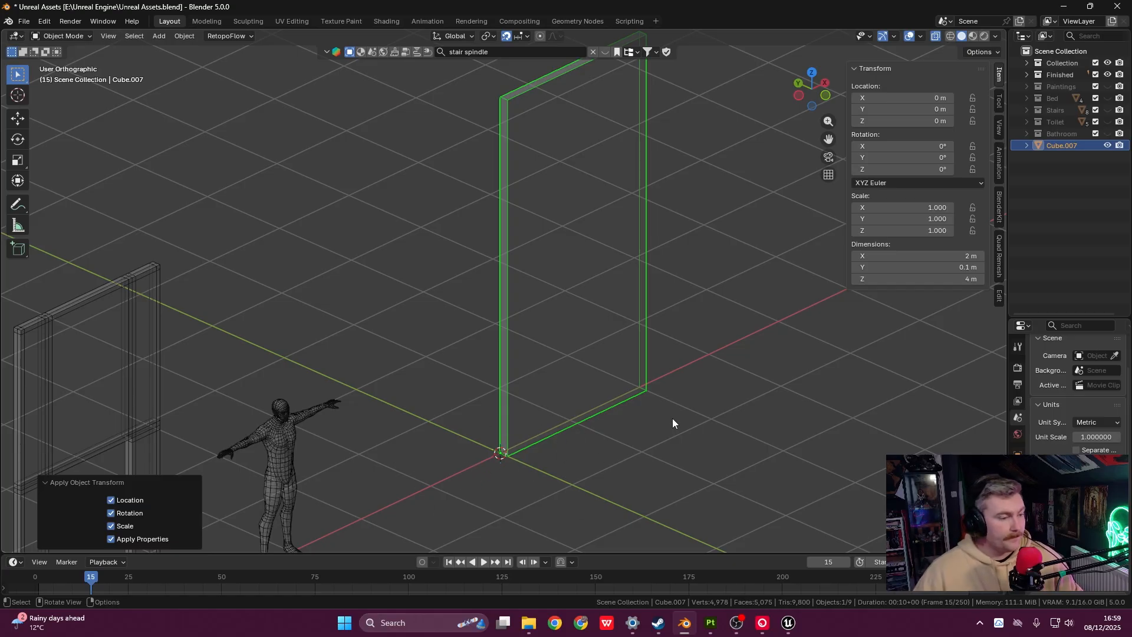
- Switch back to Front view and frame the whole wall
key(grave)
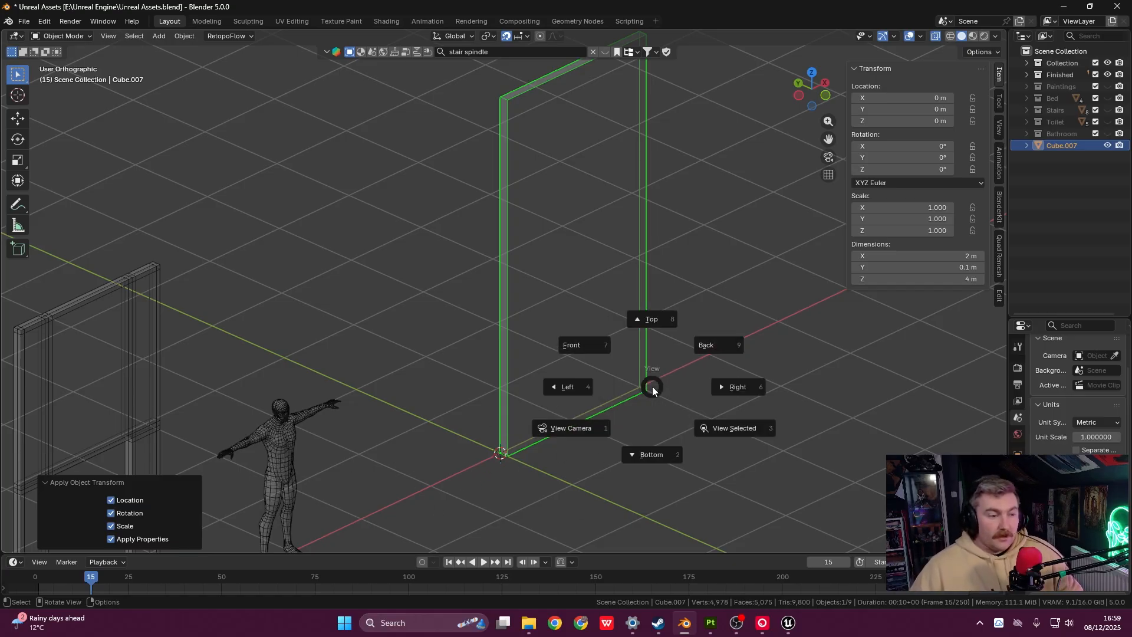
click(605, 345)
shift+middle_drag(460, 248, 559, 316)
scroll(493, 308, down, 1)
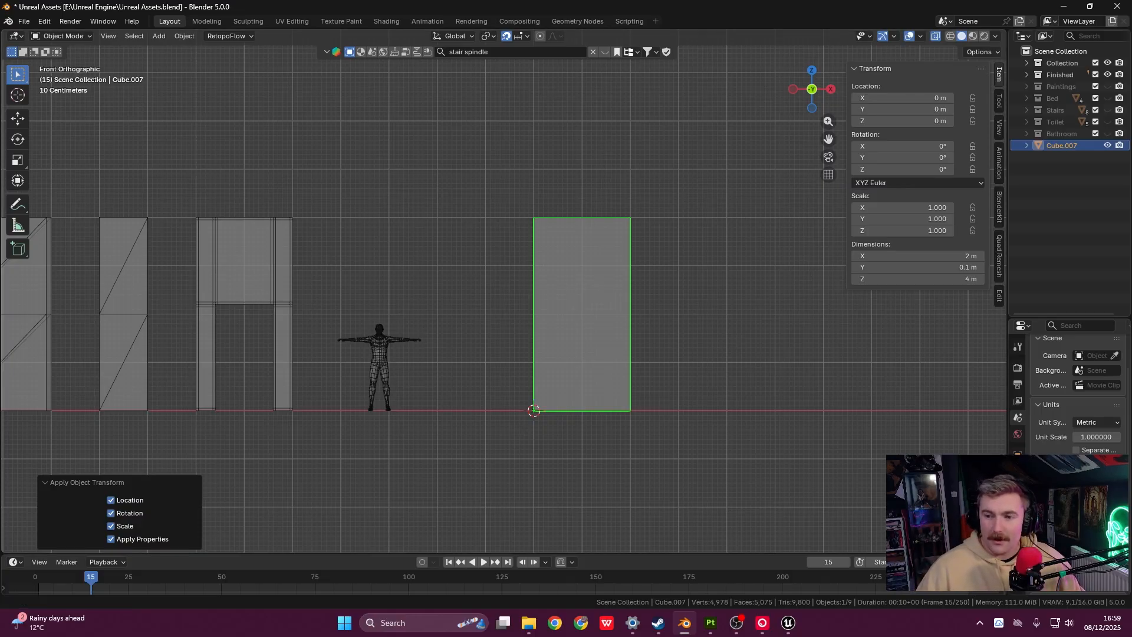
- Enlarge the Outliner and Properties area to show the full unit settings, then rewiden the viewport
drag(1007, 354, 906, 354)
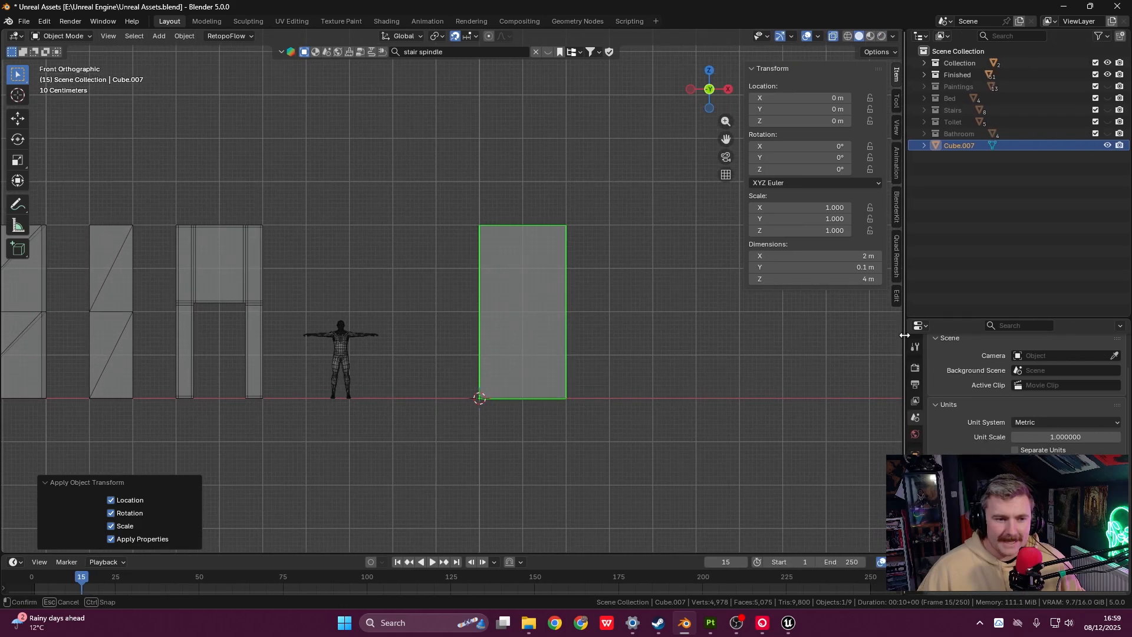
drag(1053, 326, 1052, 180)
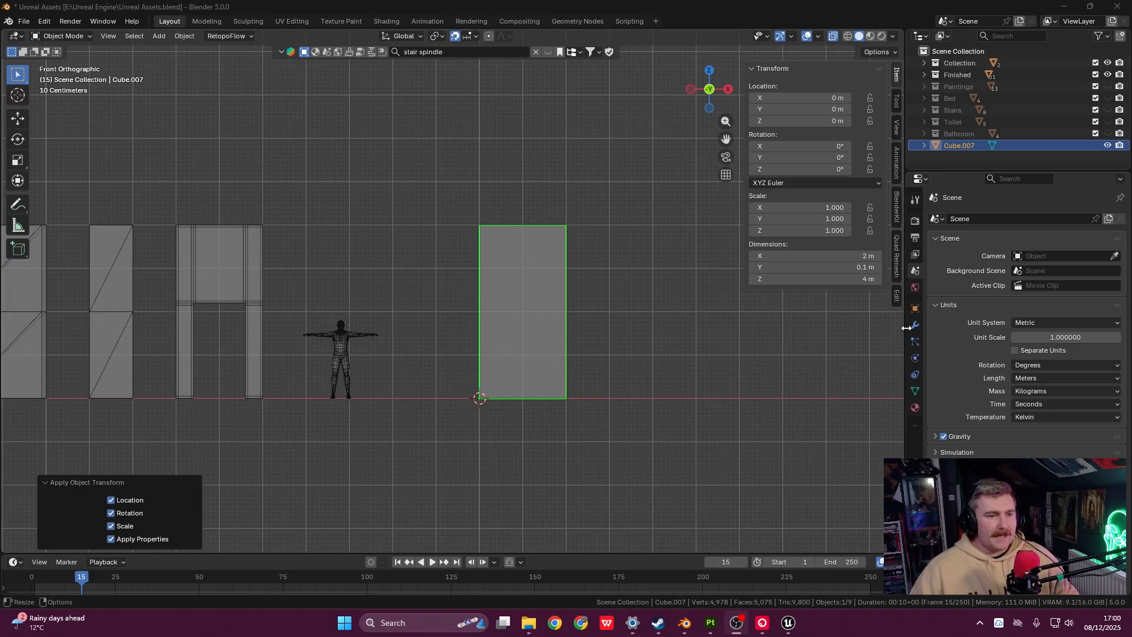
drag(905, 330, 1014, 334)
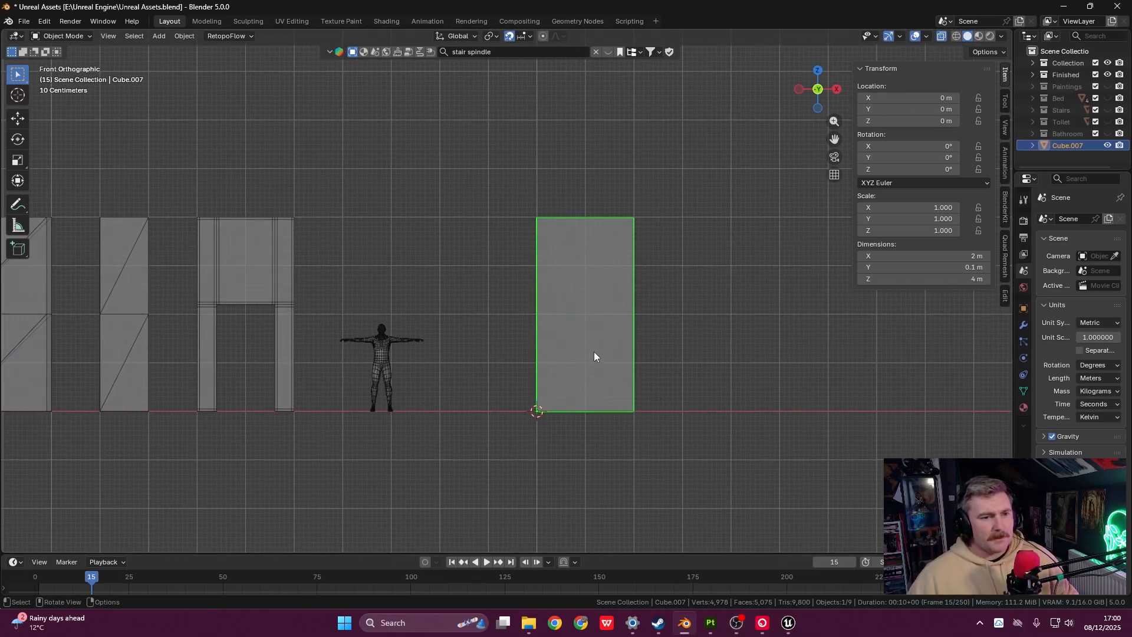
- Rename the wall panel to '2x2', making it 2x2.001
key(F2)
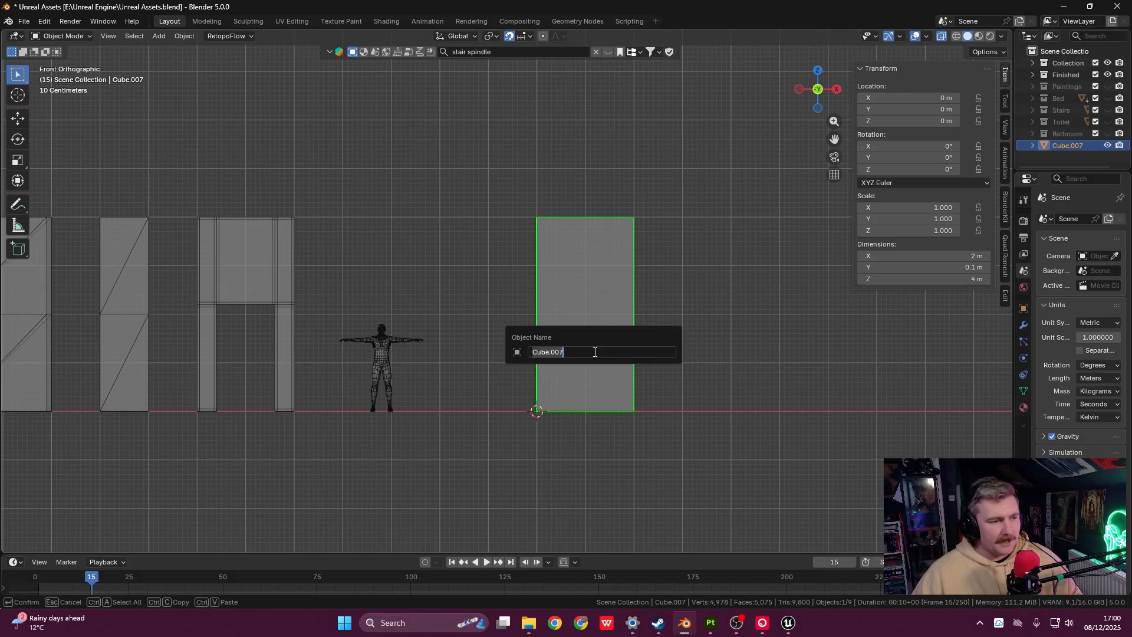
text(2x4)
key(BackSpace)
key(BackSpace)
key(BackSpace)
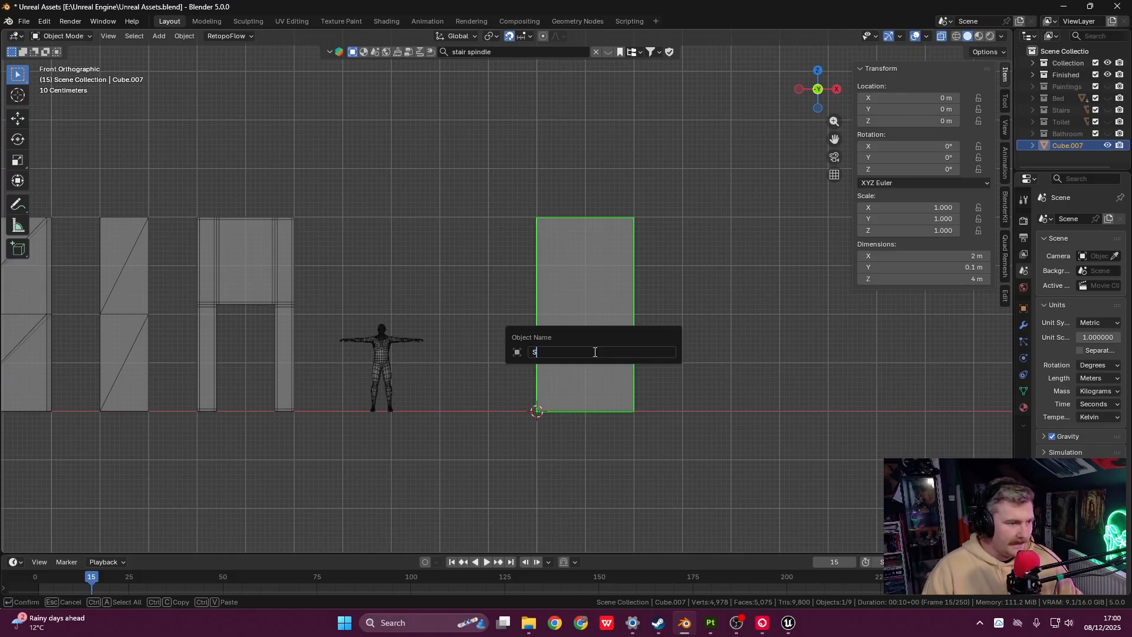
text(2x2)
key(Return)
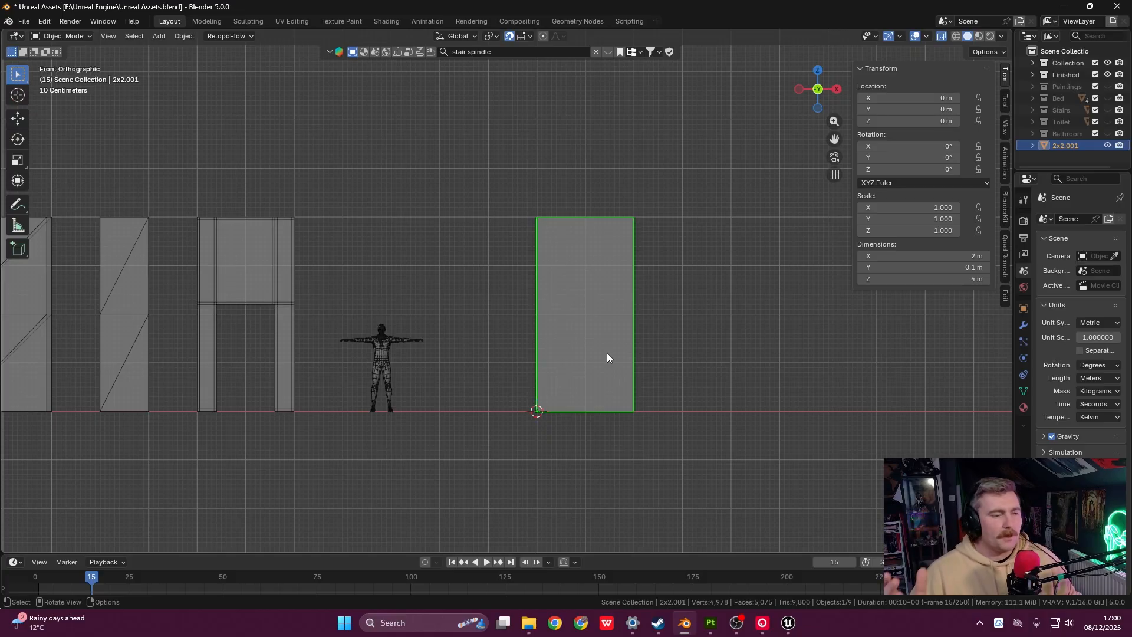
- Duplicate the 2x2.001 wall panel with Shift+D
shift+middle_drag(606, 405, 546, 371)
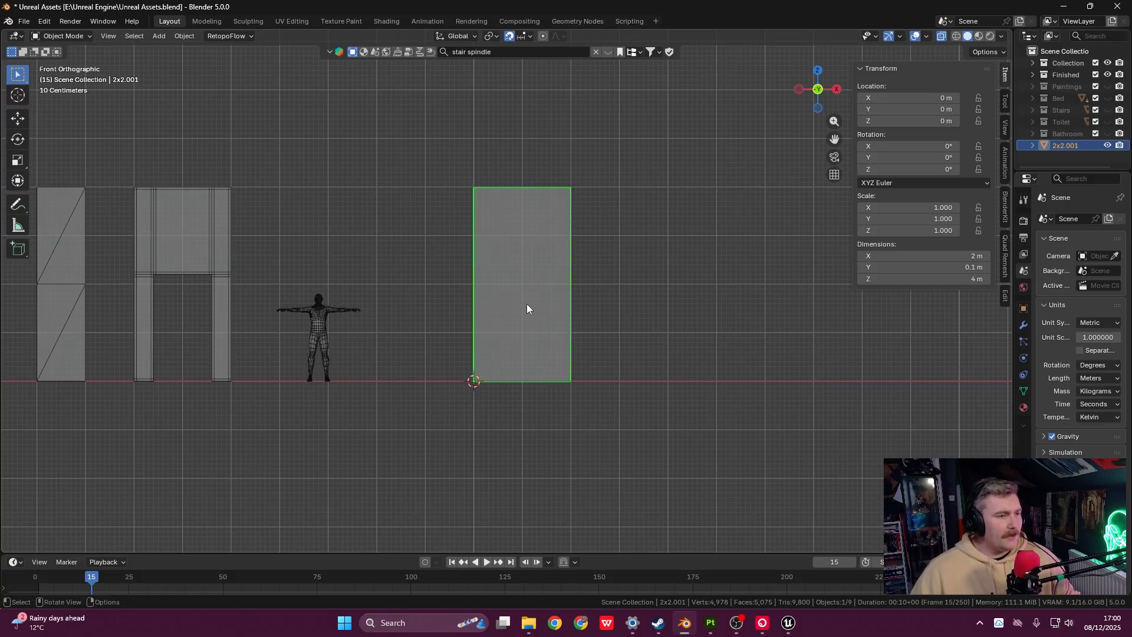
scroll(527, 307, down, 1)
shift+middle_drag(527, 307, 510, 316)
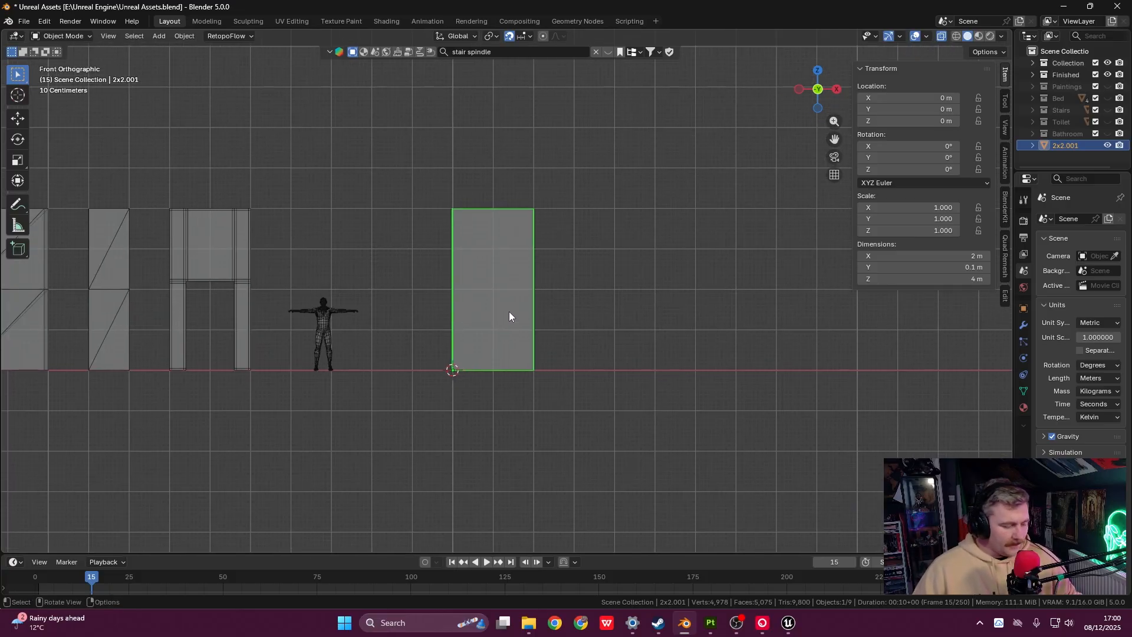
key(shift+d)
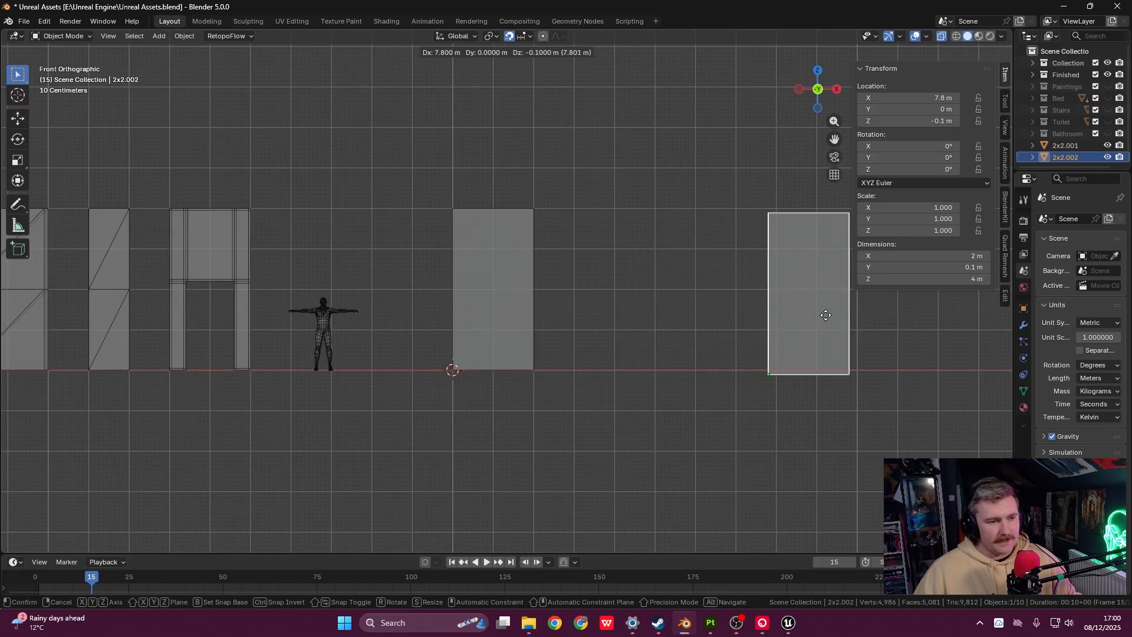
- Drop the copy at X 8.1 m, then put the original 2x2.001 panel into Edit Mode
click(837, 312)
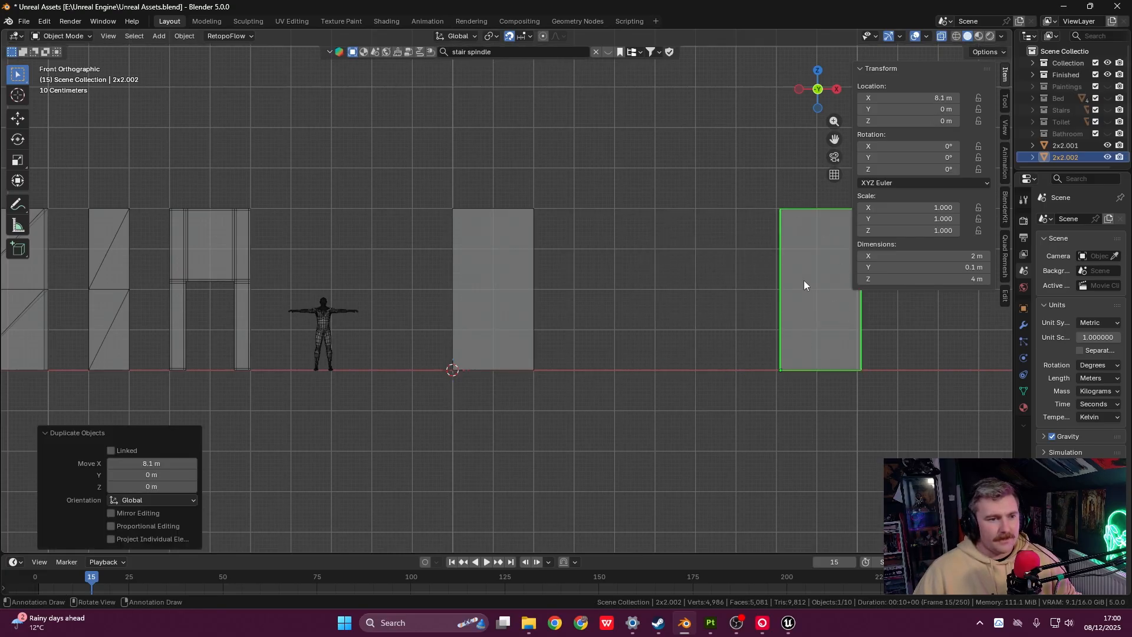
shift+middle_drag(828, 291, 840, 291)
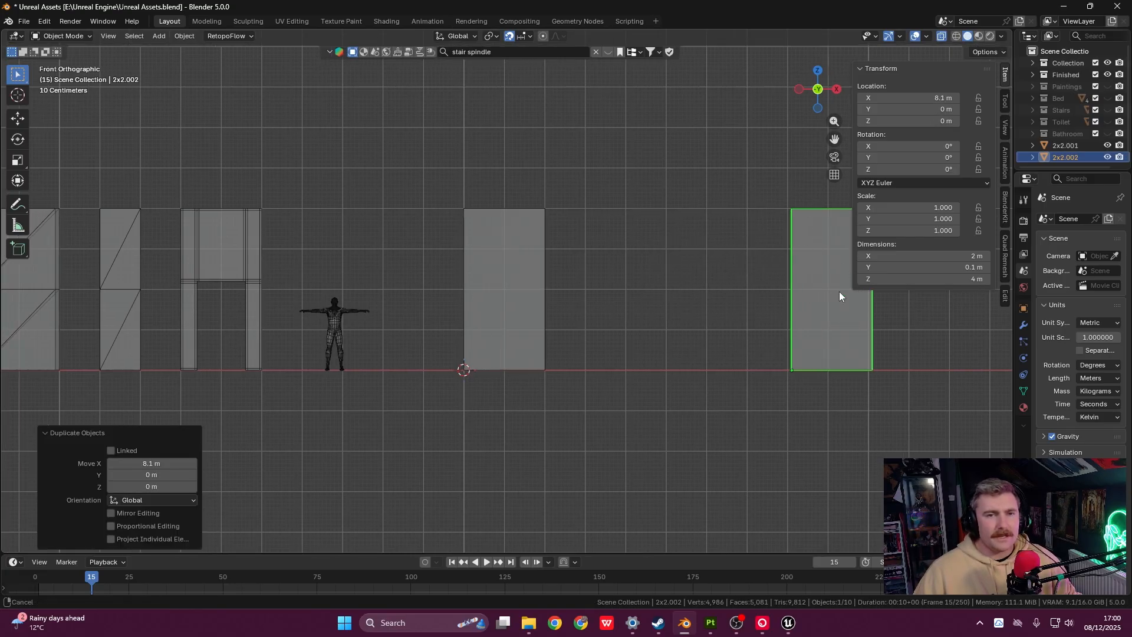
shift+middle_drag(697, 298, 753, 336)
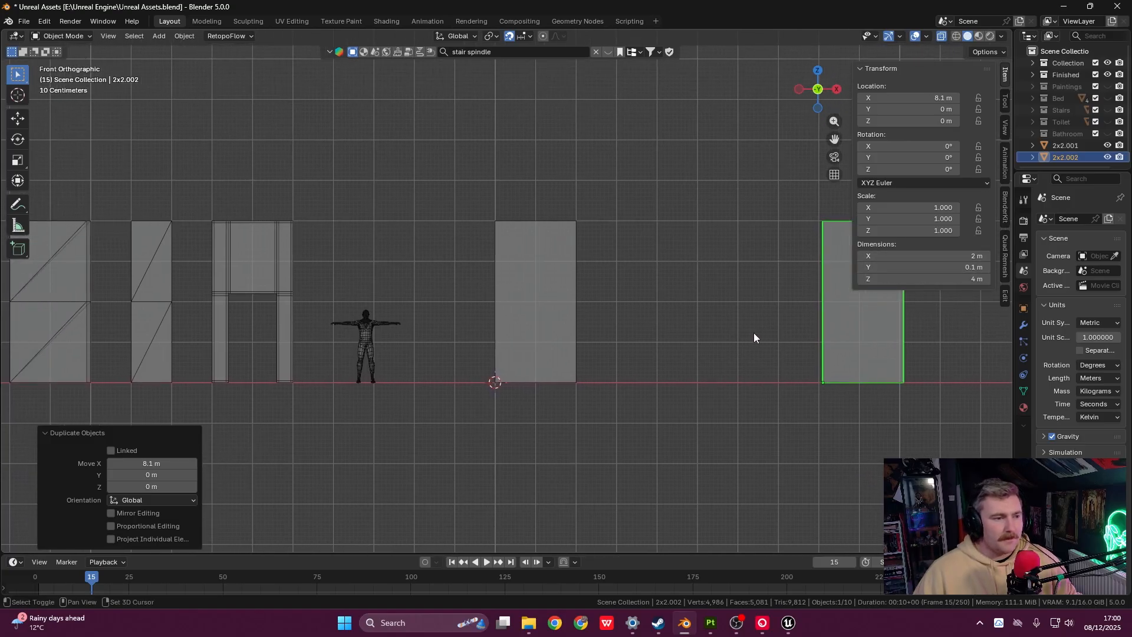
click(534, 302)
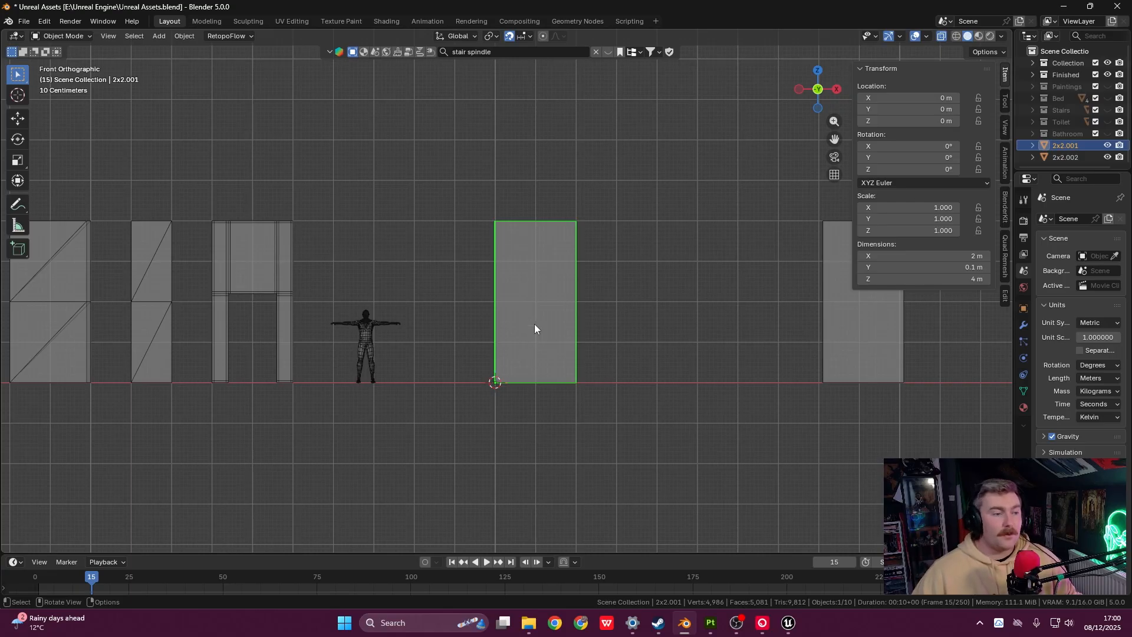
key(Tab)
- Move the 2x2.001 panel's right edge 2 m along X, making it 4 m wide
shift+middle_drag(534, 324, 470, 319)
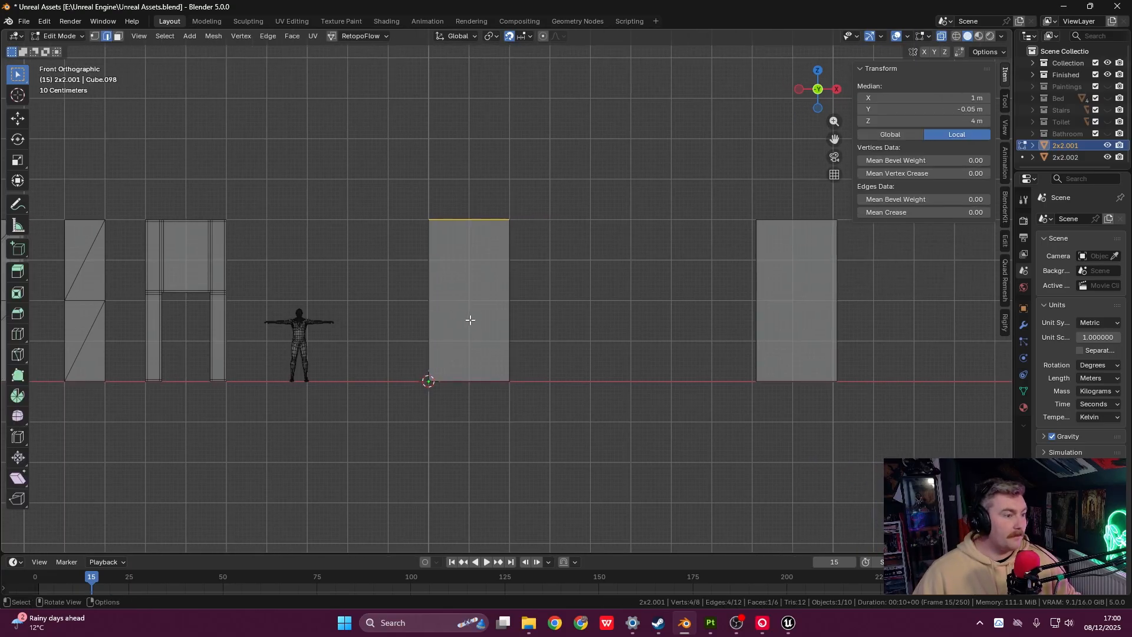
scroll(482, 301, up, 1)
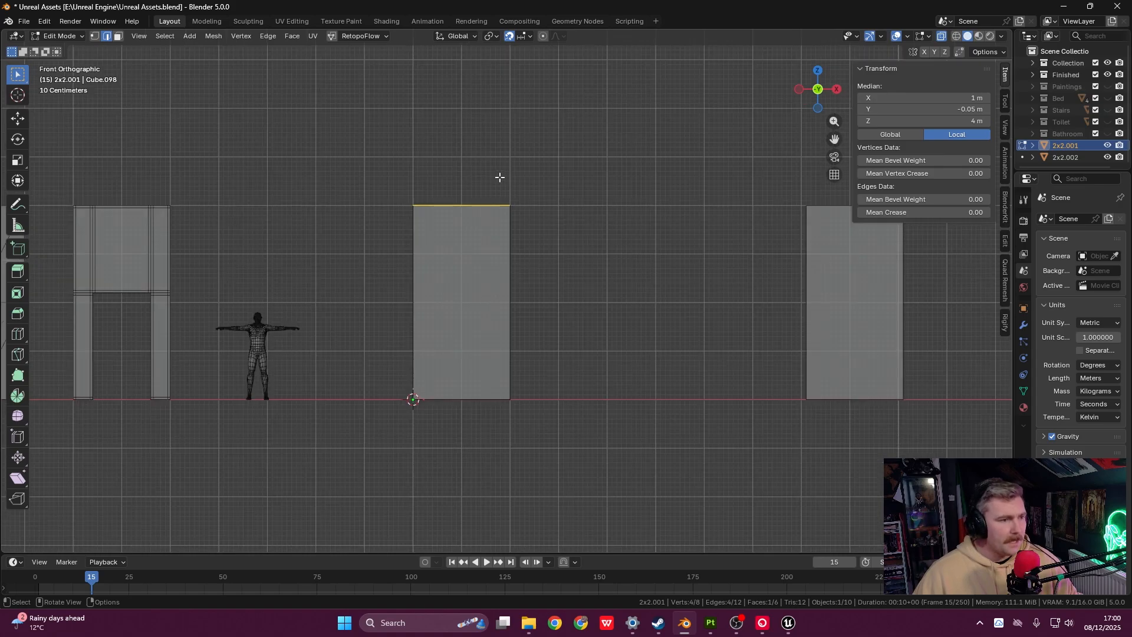
drag(499, 174, 523, 449)
shift+middle_drag(524, 404, 533, 392)
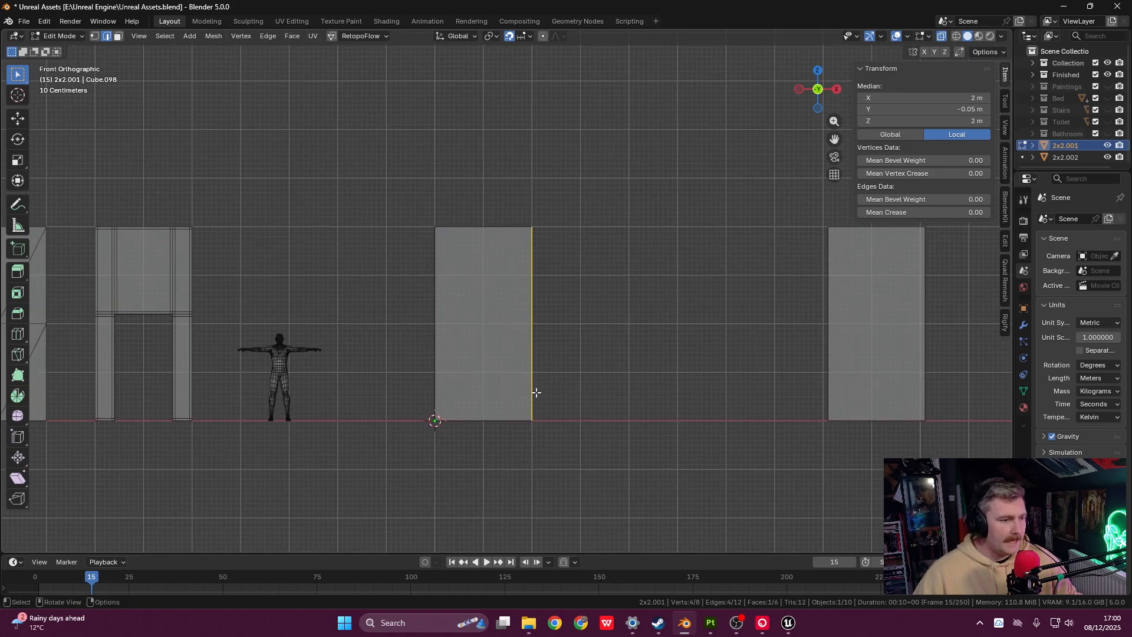
key(g)
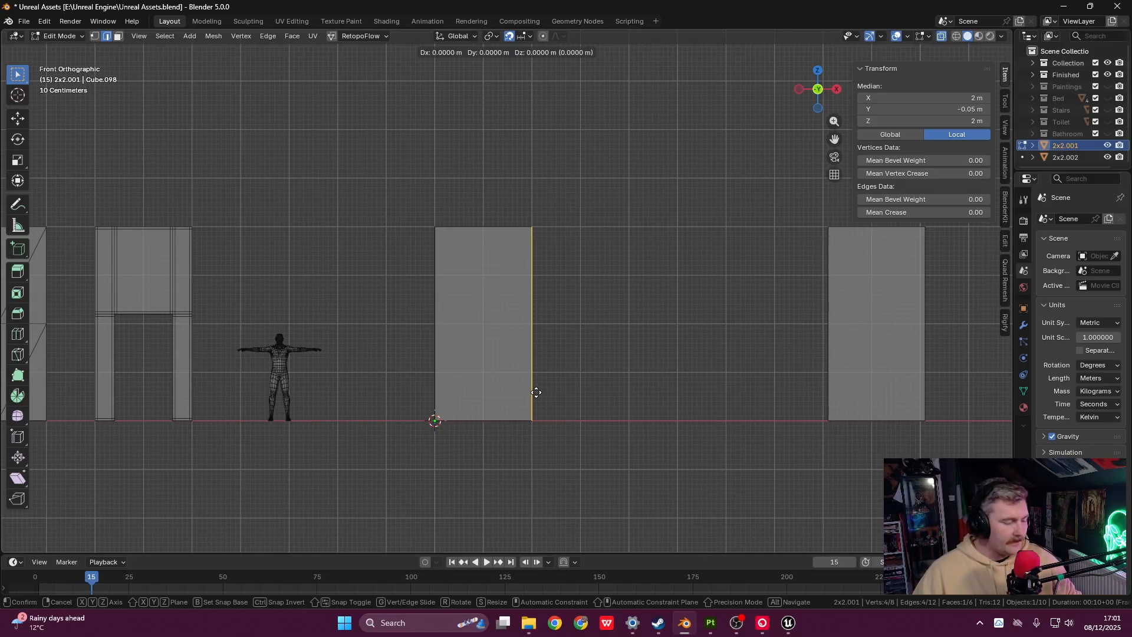
key(x)
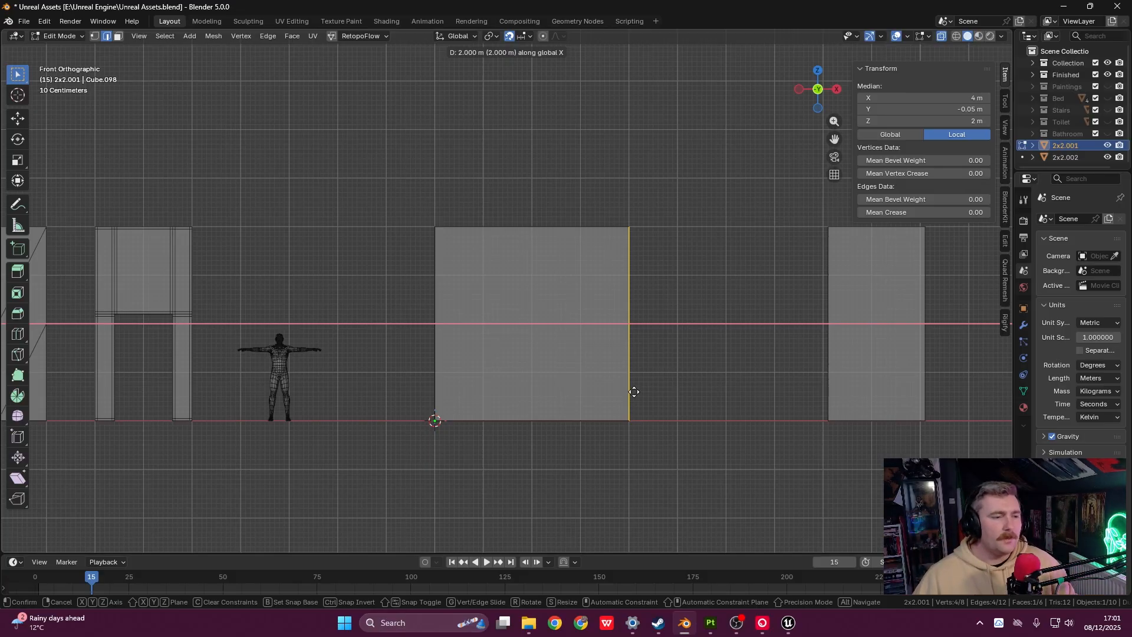
click(635, 392)
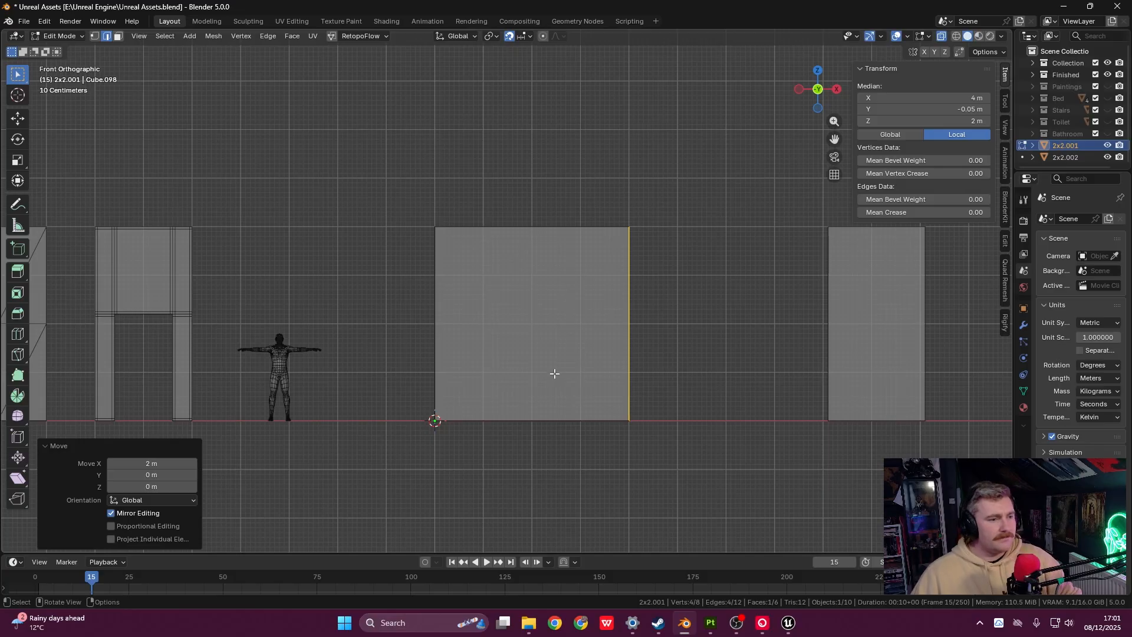
middle_drag(556, 373, 619, 411)
key(Tab)
scroll(639, 397, up, 3)
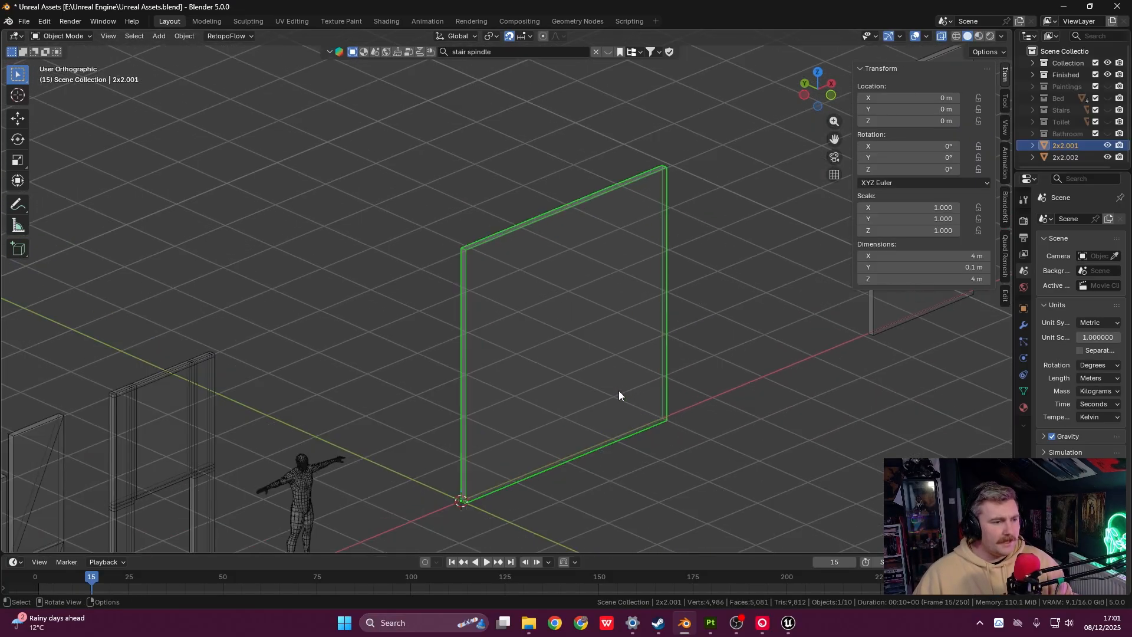
- Turn off X-ray and apply All Transforms to the widened wall
click(942, 36)
mouse_move(791, 248)
middle_down()
mouse_move(737, 276)
mouse_move(684, 328)
middle_up()
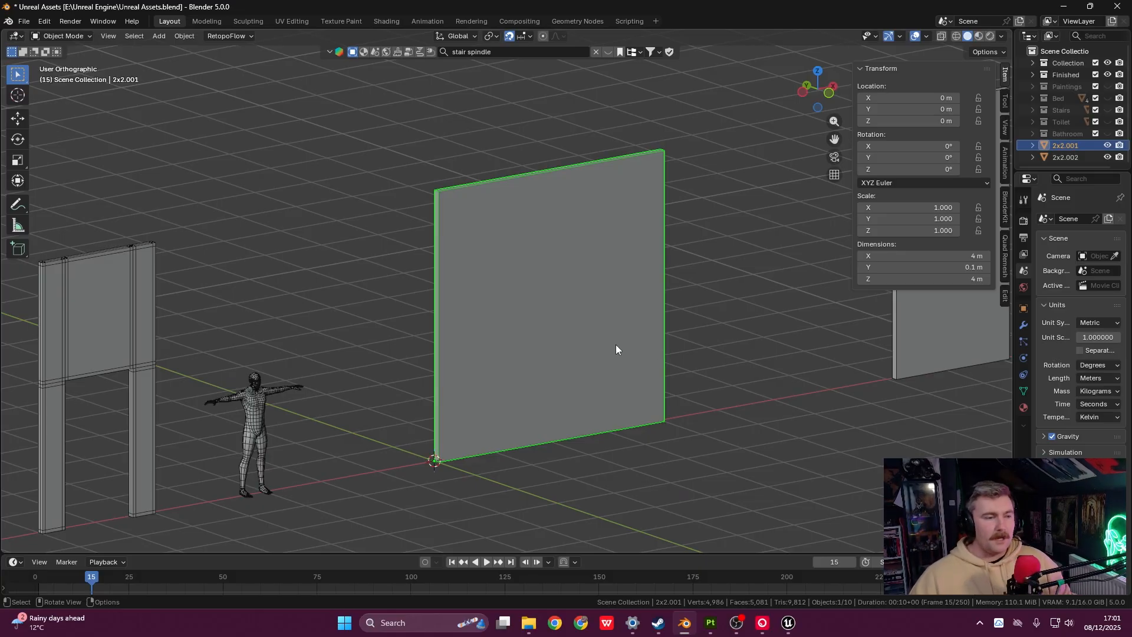
mouse_move(537, 317)
middle_down()
mouse_move(572, 306)
mouse_move(552, 316)
middle_up()
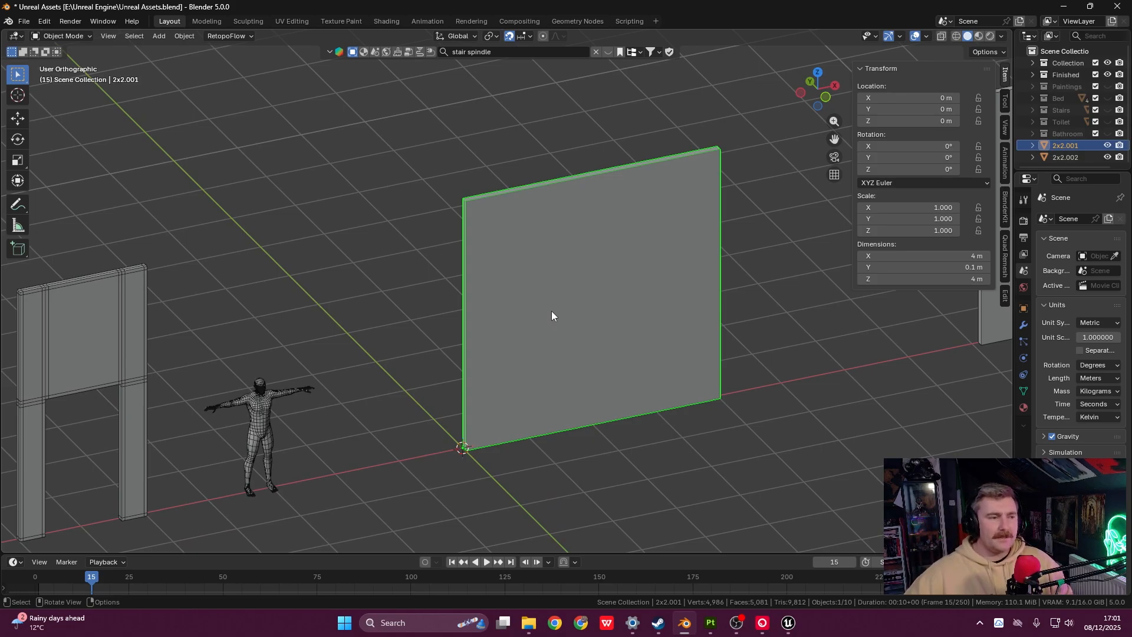
shift+middle_drag(552, 316, 492, 313)
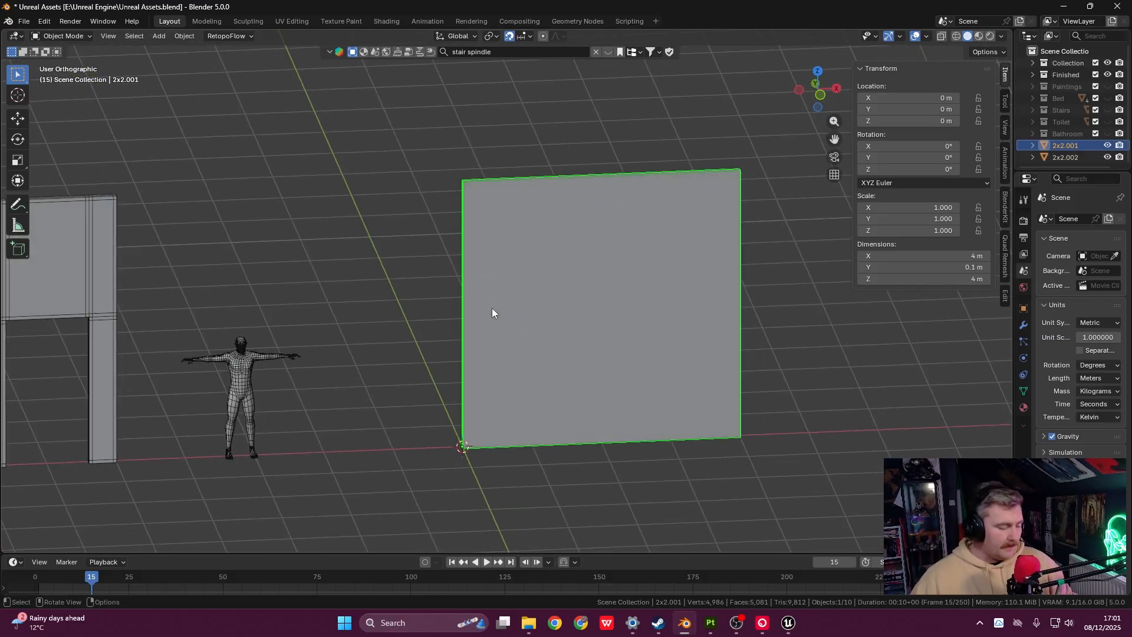
key(ctrl+a)
click(492, 308)
middle_drag(540, 329, 538, 419)
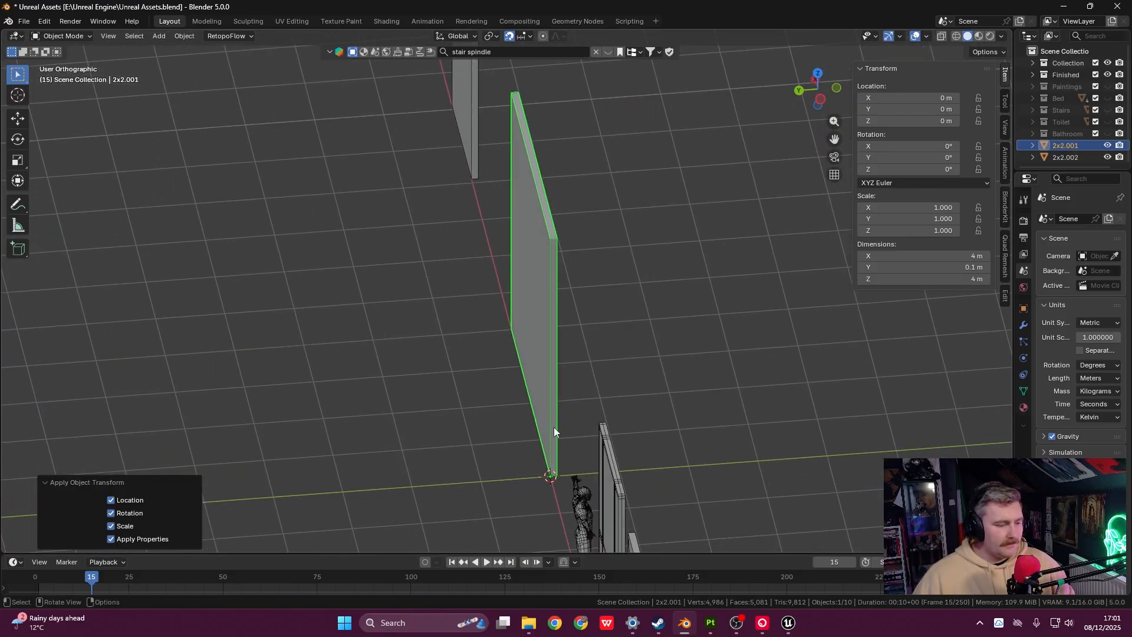
key(ctrl+a)
click(557, 423)
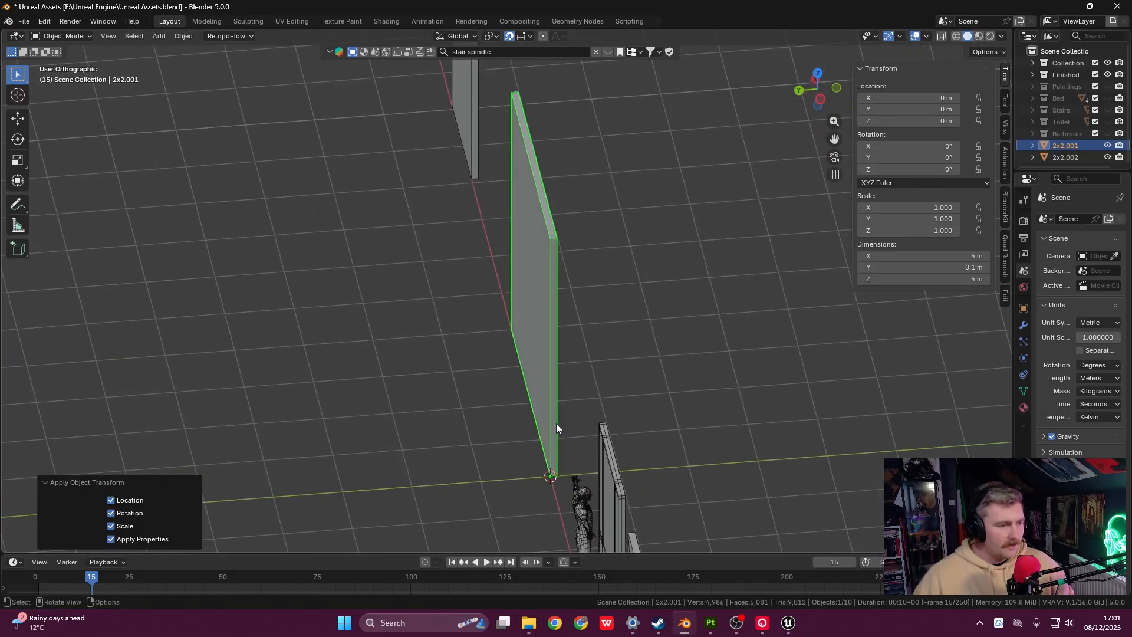
middle_drag(557, 423, 663, 414)
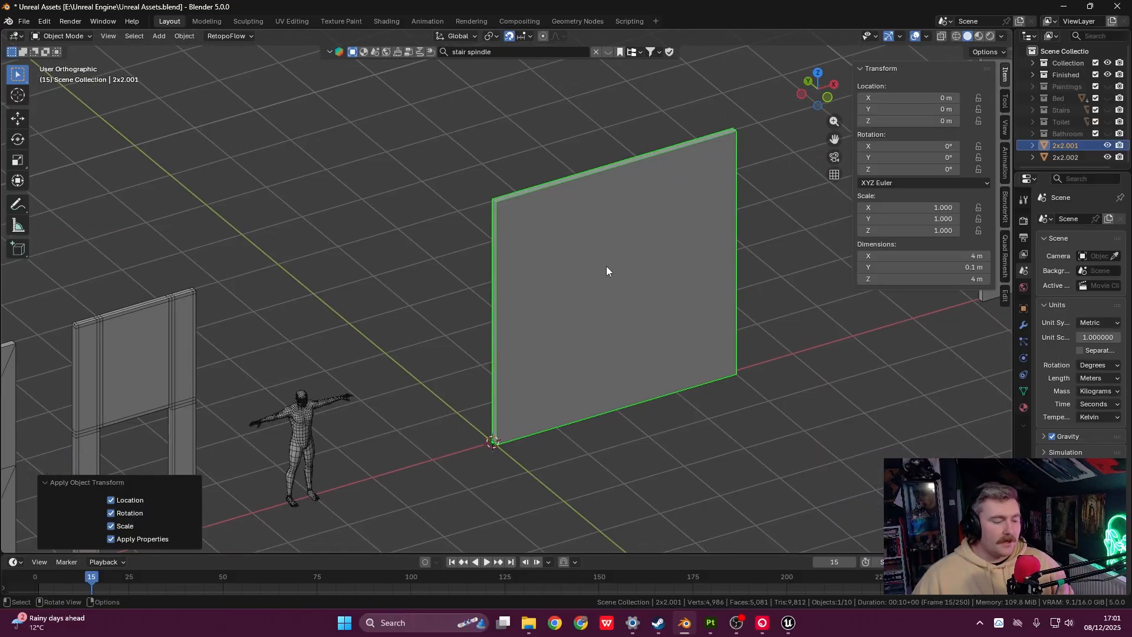
- Rename the wall to '4x4', giving 4x4.001
key(F2)
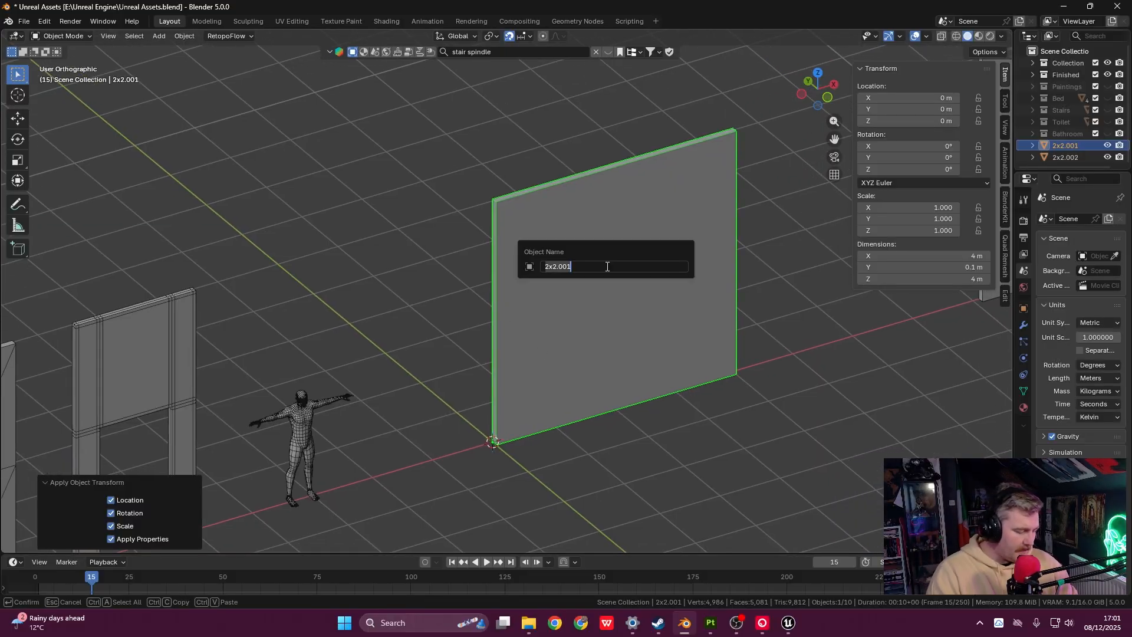
text(4x4)
key(Return)
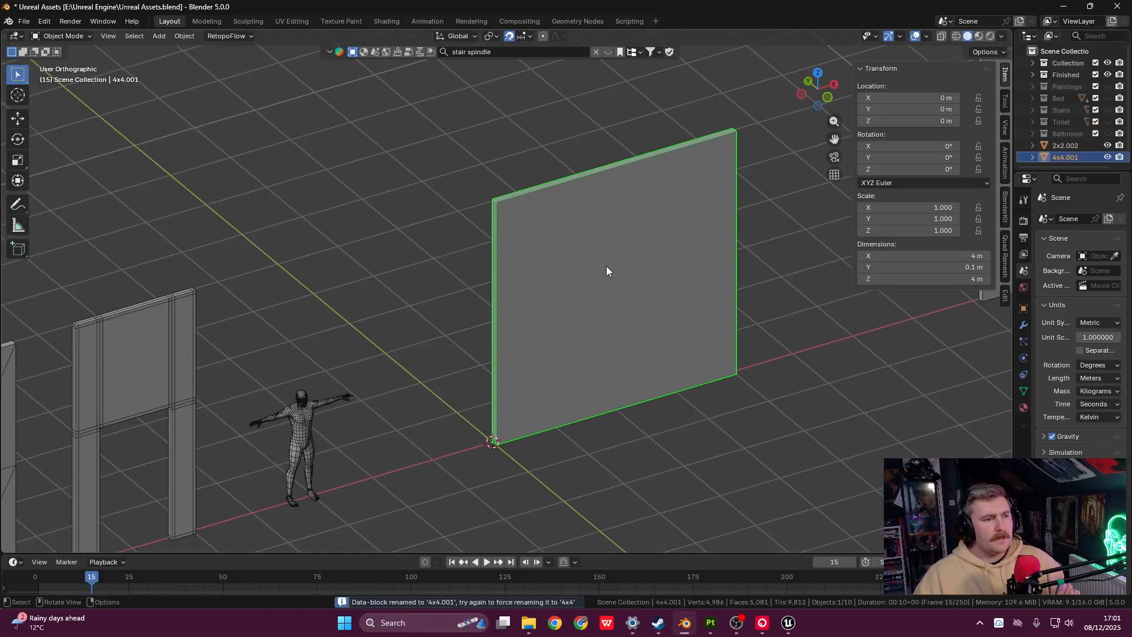
middle_drag(634, 274, 552, 318)
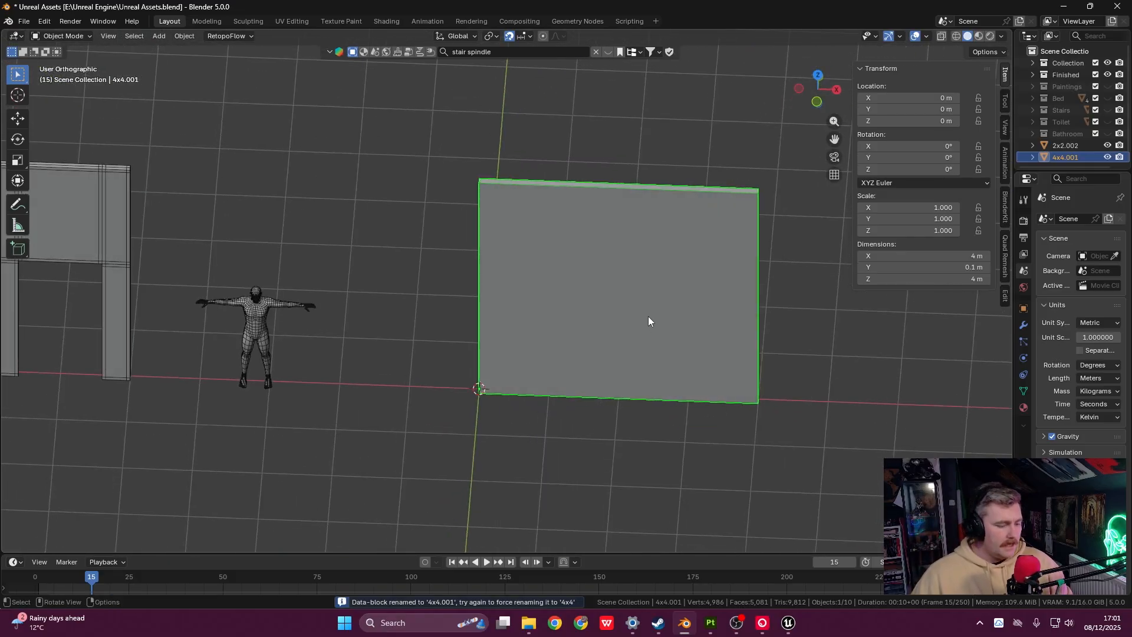
- In Front view, move the 4x4.001 wall to X 10.7 m
key(grave)
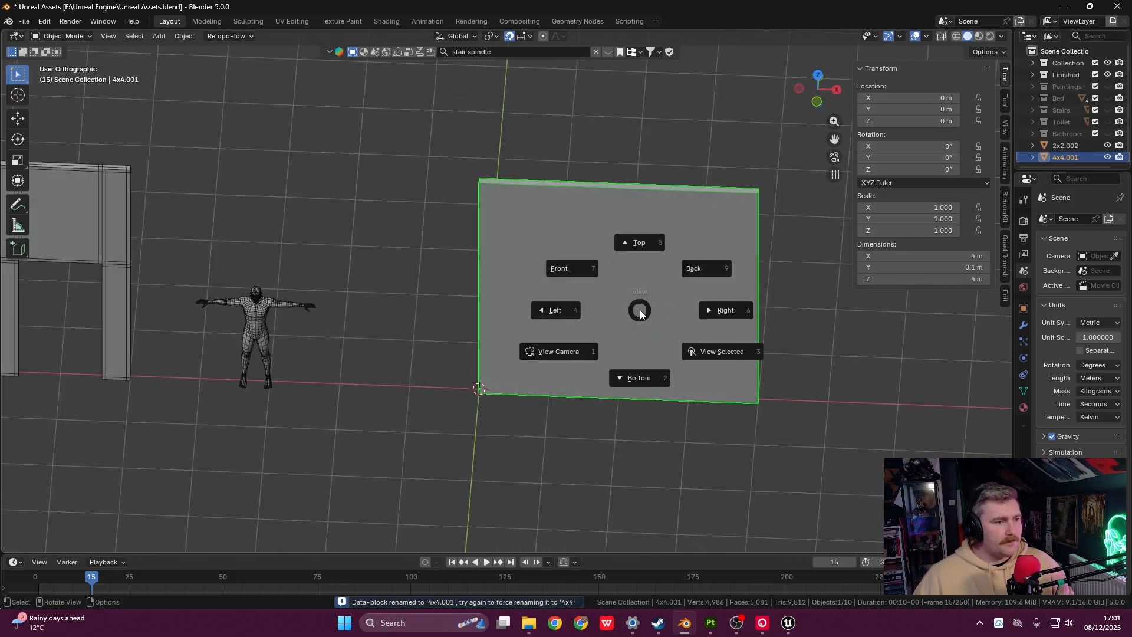
click(572, 264)
shift+middle_drag(596, 330, 394, 291)
scroll(519, 316, down, 3)
key(g)
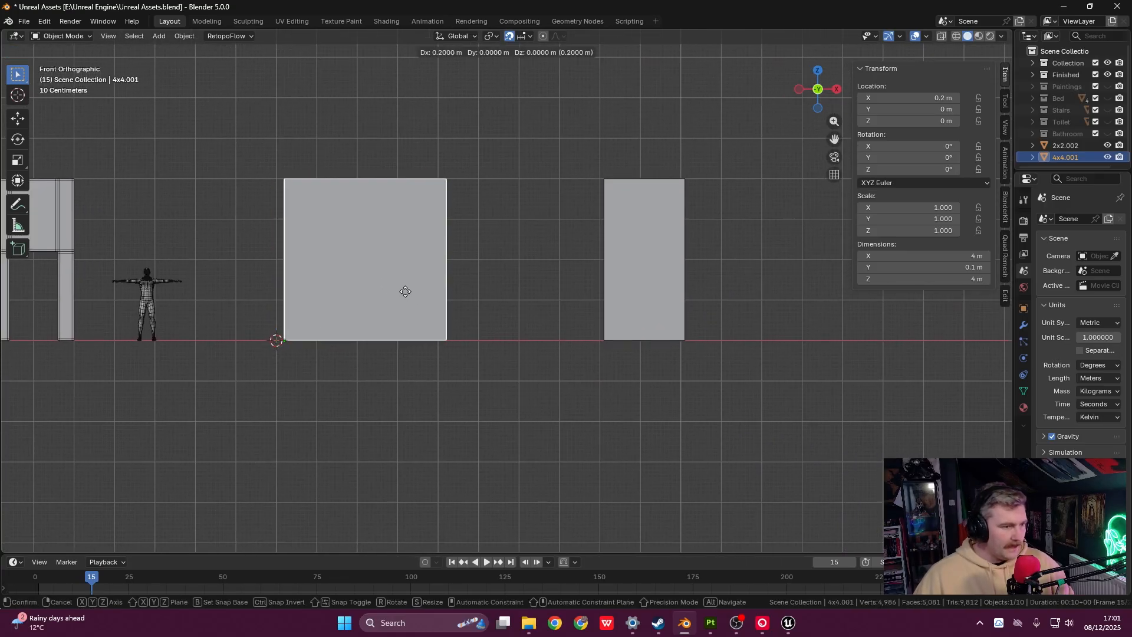
click(827, 295)
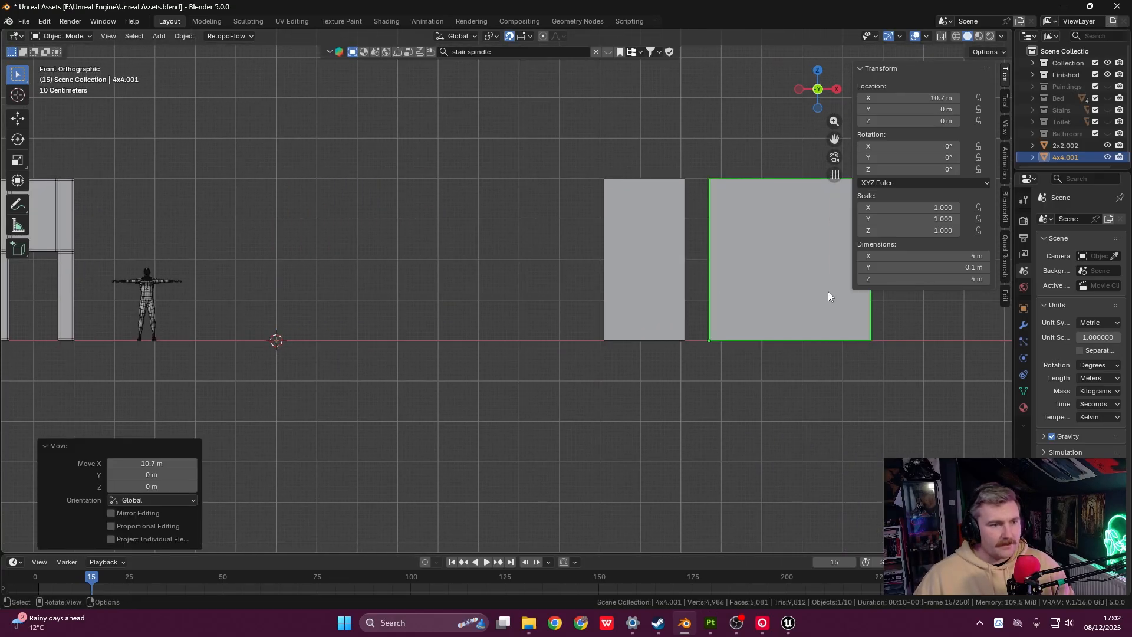
- Select the 2x2.002 wall panel
shift+middle_drag(506, 231, 721, 244)
scroll(618, 242, down, 1)
shift+middle_drag(444, 253, 460, 253)
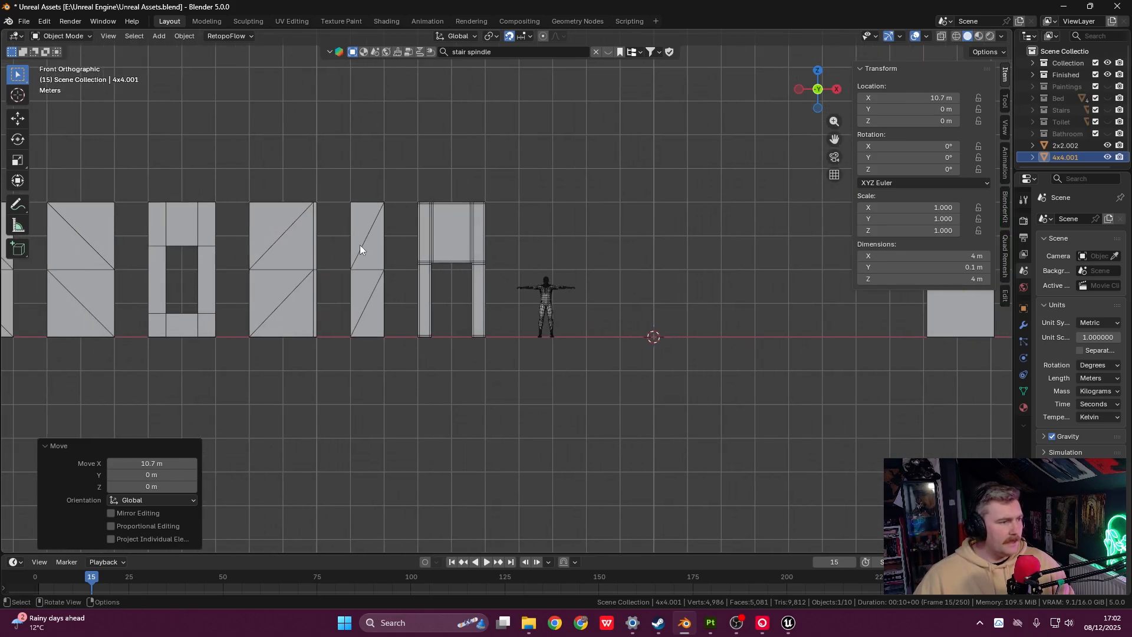
click(381, 321)
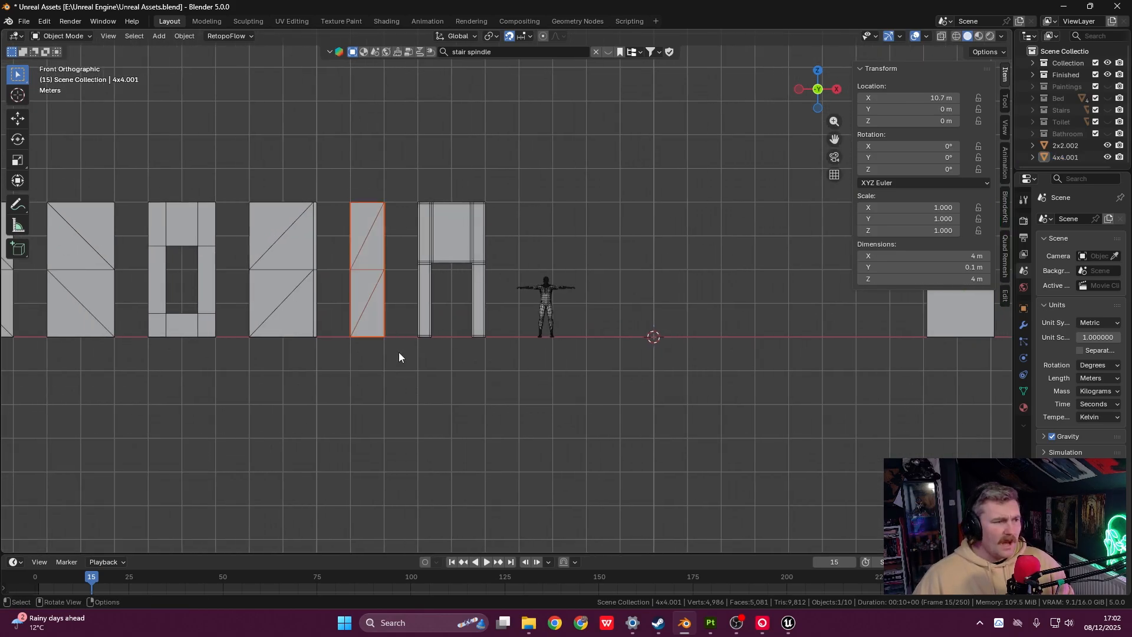
shift+middle_drag(536, 306, 383, 282)
shift+middle_drag(548, 279, 483, 294)
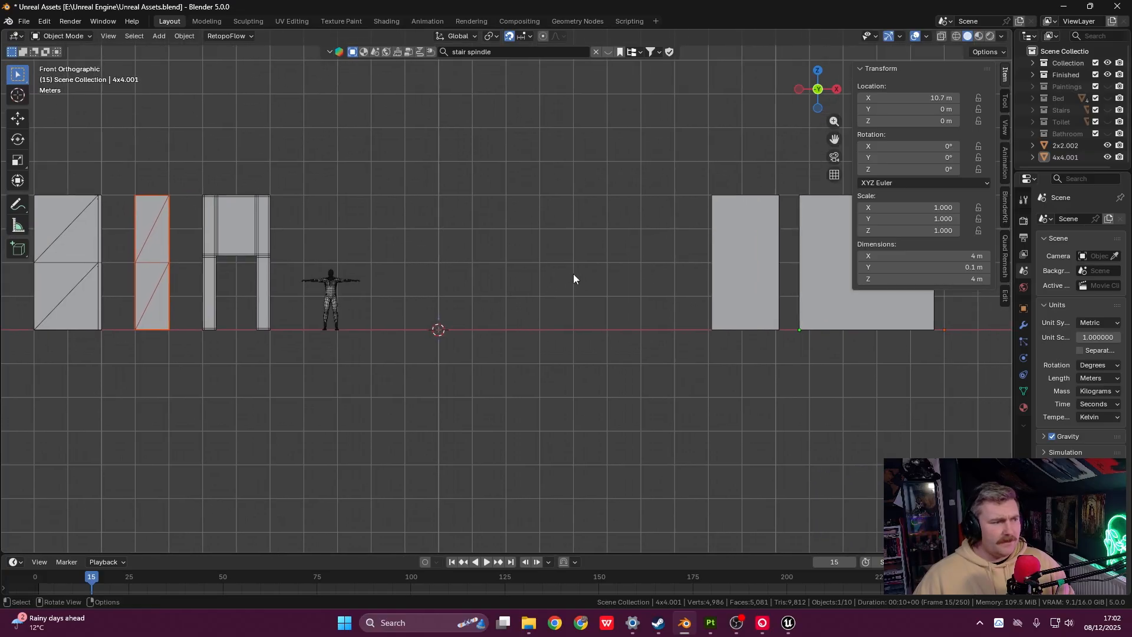
scroll(575, 273, up, 2)
shift+middle_drag(645, 283, 601, 302)
click(759, 272)
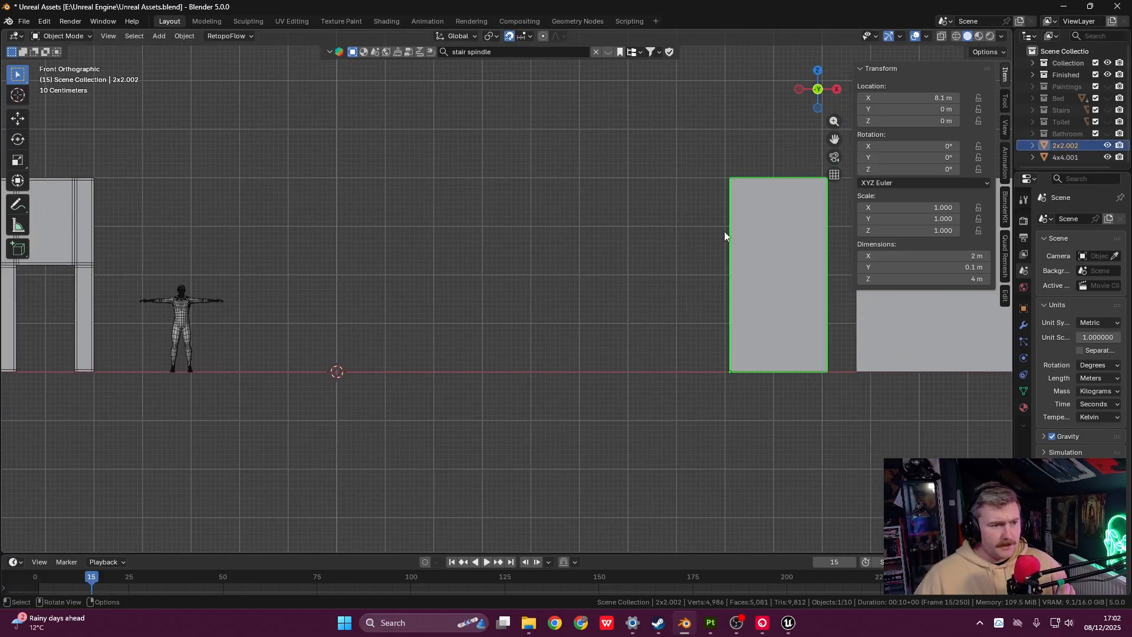
- Duplicate the 2x2.002 panel and slide the copy -7.8 m along X
key(shift+d)
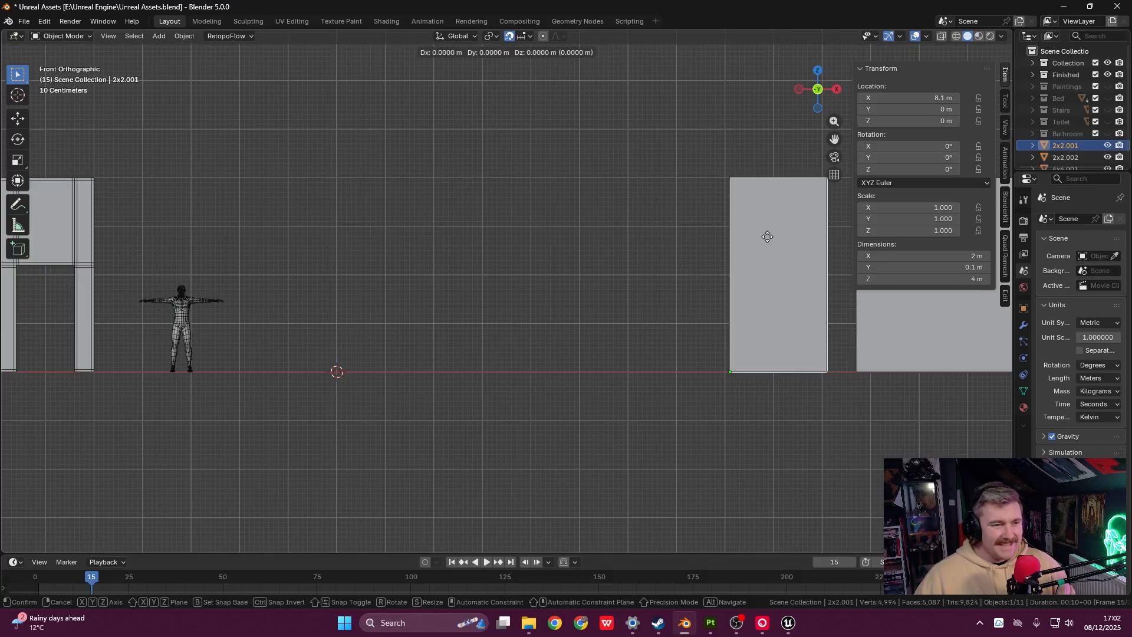
key(x)
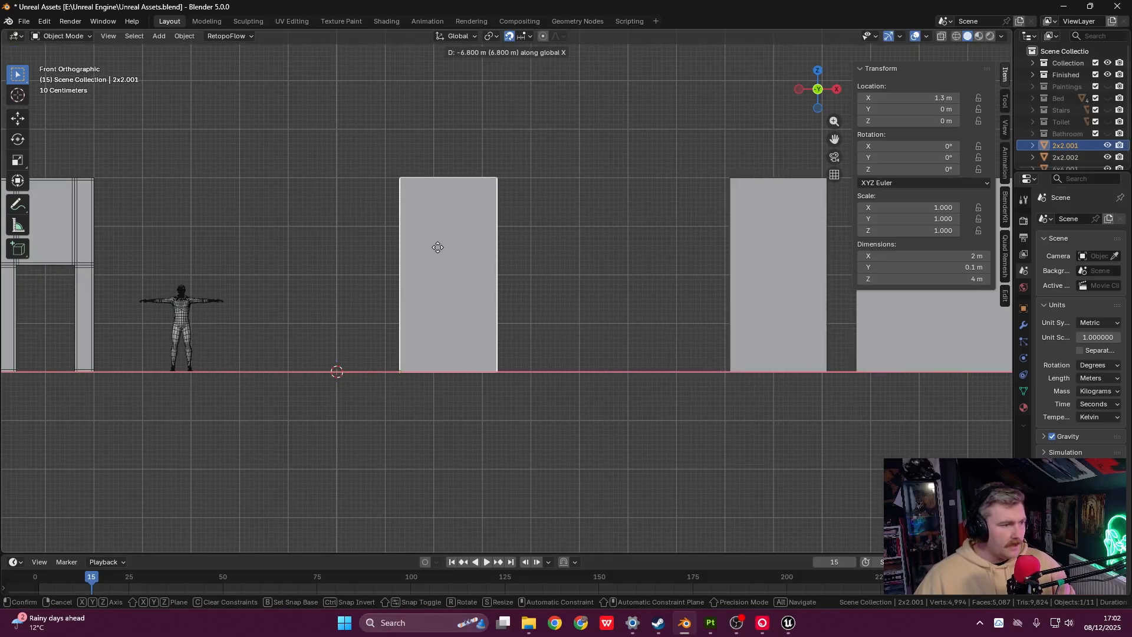
click(387, 244)
shift+middle_drag(417, 317, 629, 250)
scroll(625, 289, up, 4)
shift+middle_drag(664, 340, 510, 432)
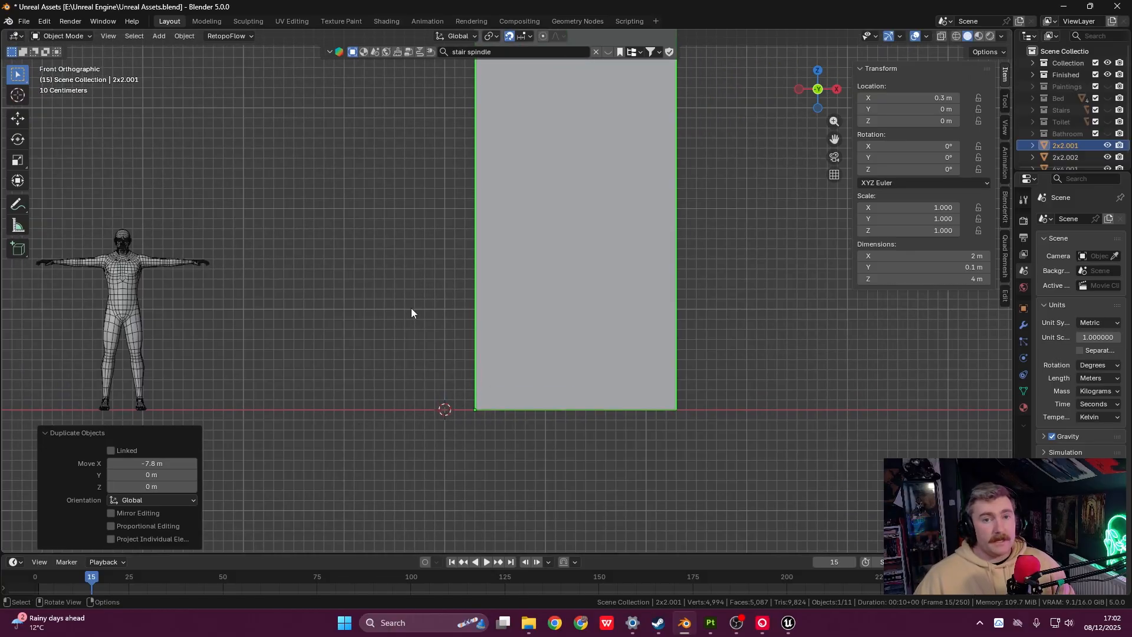
- Reset the 3D cursor to the world origin
shift+right_drag(411, 287, 291, 244)
shift+right_drag(324, 224, 370, 230)
shift+right_drag(377, 261, 383, 316)
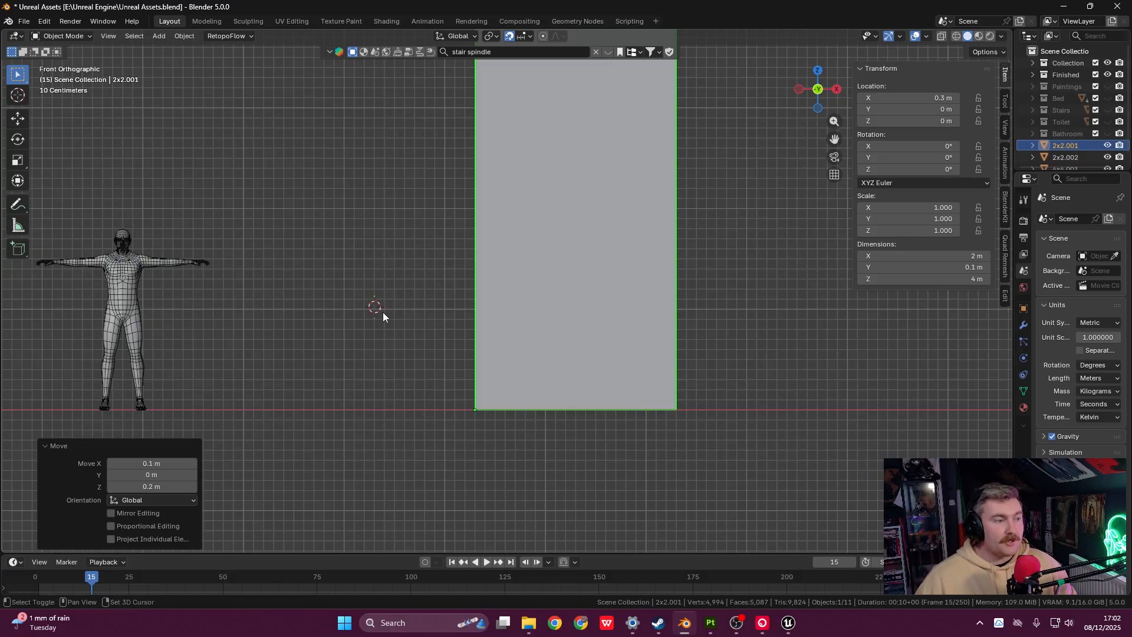
key(shift+s)
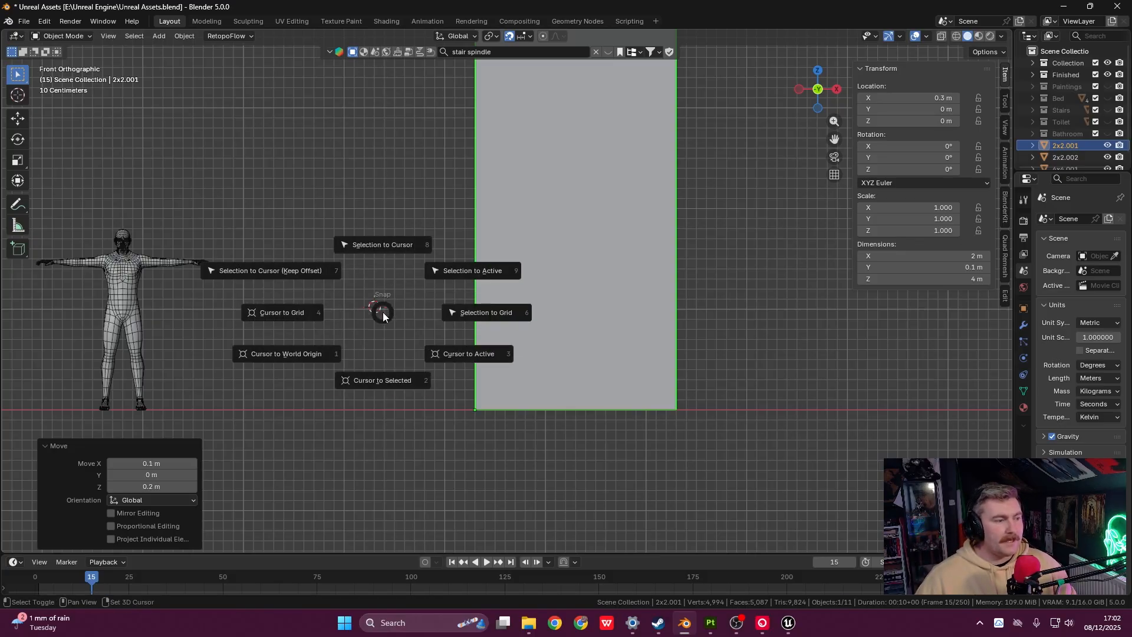
click(323, 355)
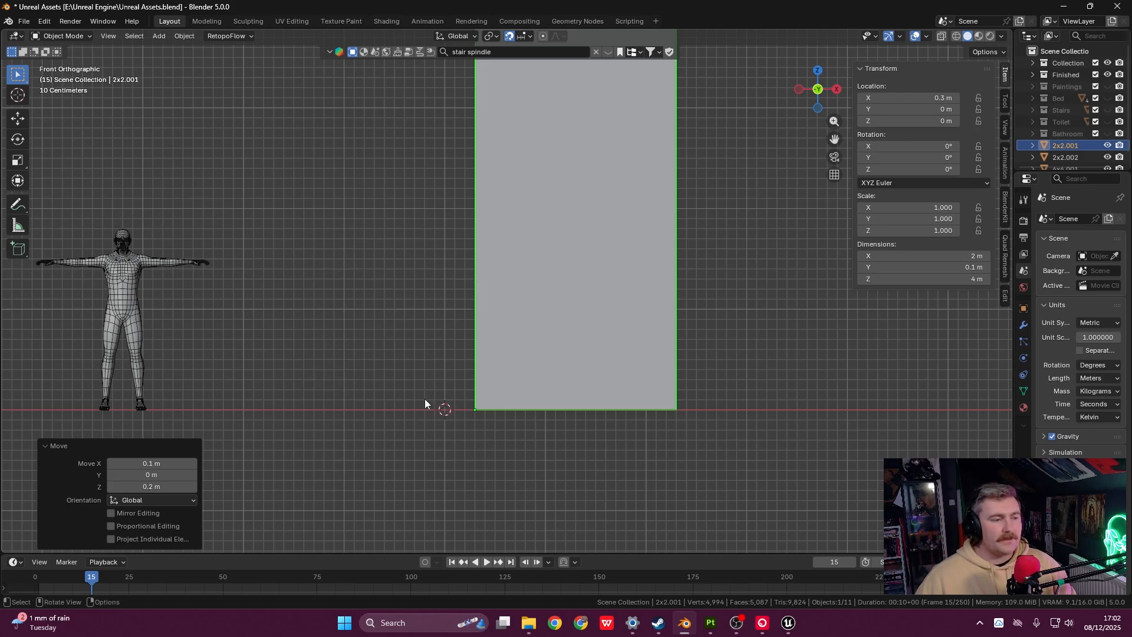
shift+right_drag(500, 333, 524, 349)
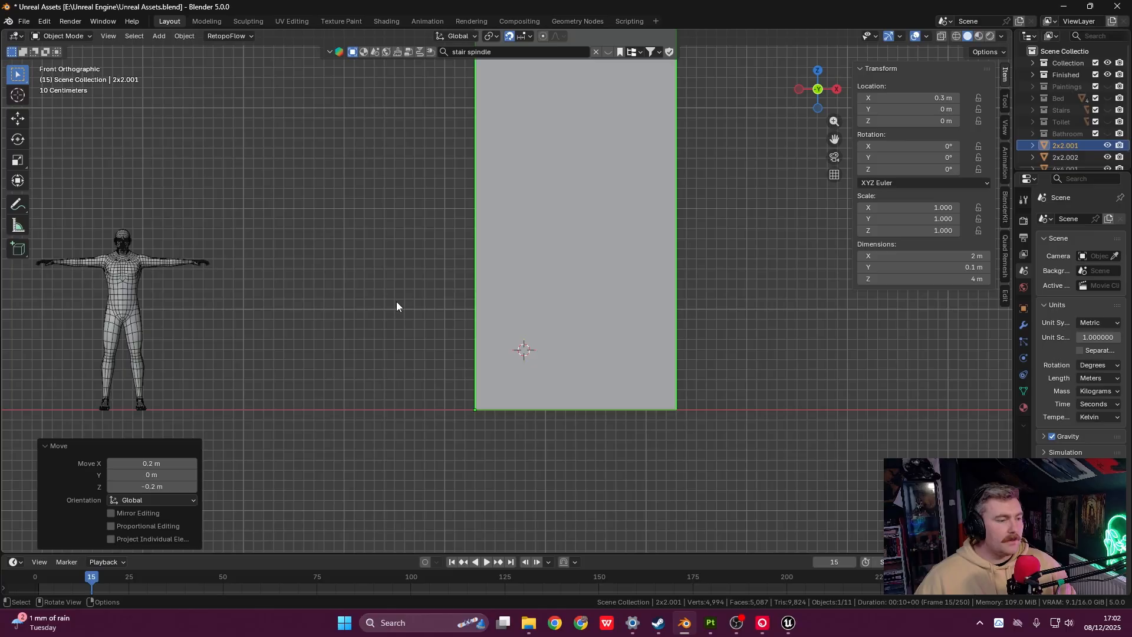
key(shift+s)
click(334, 348)
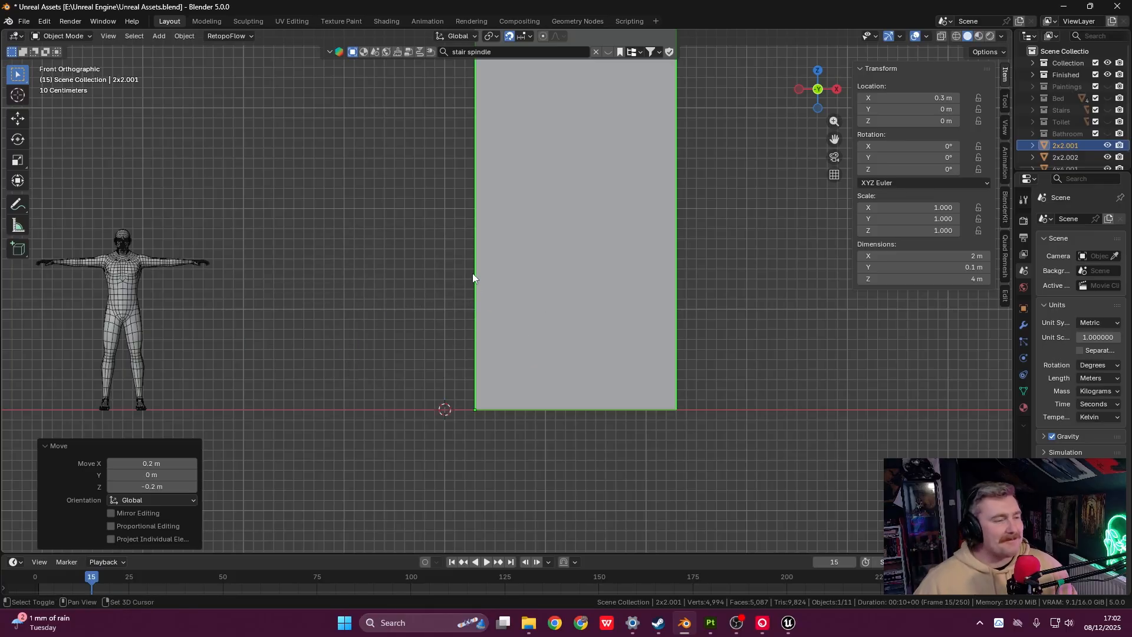
shift+middle_drag(473, 274, 536, 288)
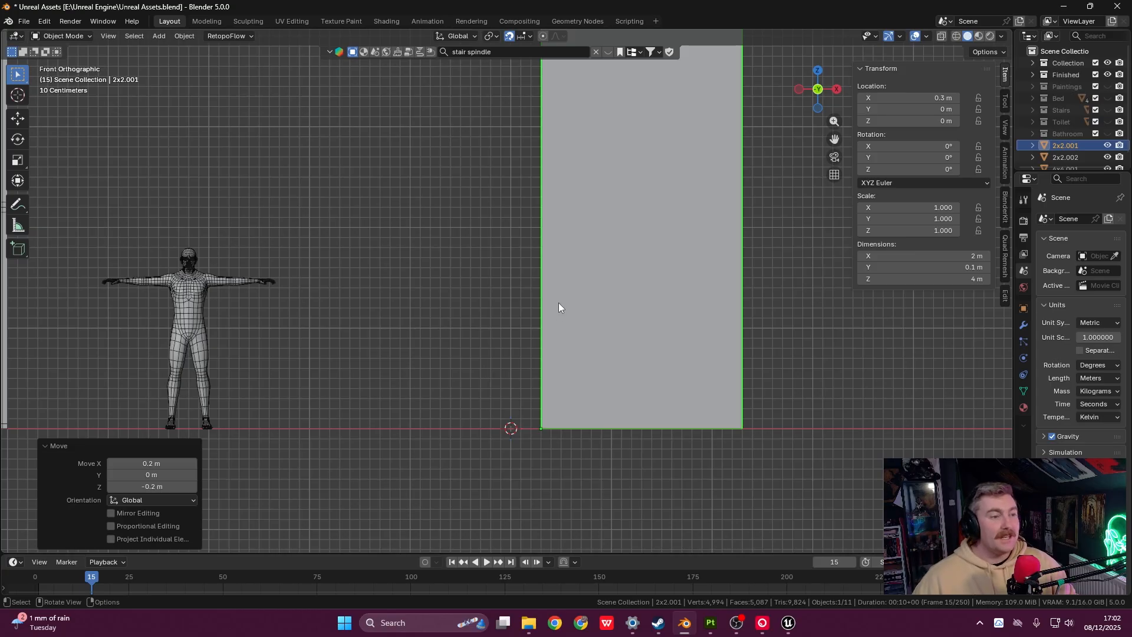
- Select the duplicated panel and bring up its Snap options
click(605, 251)
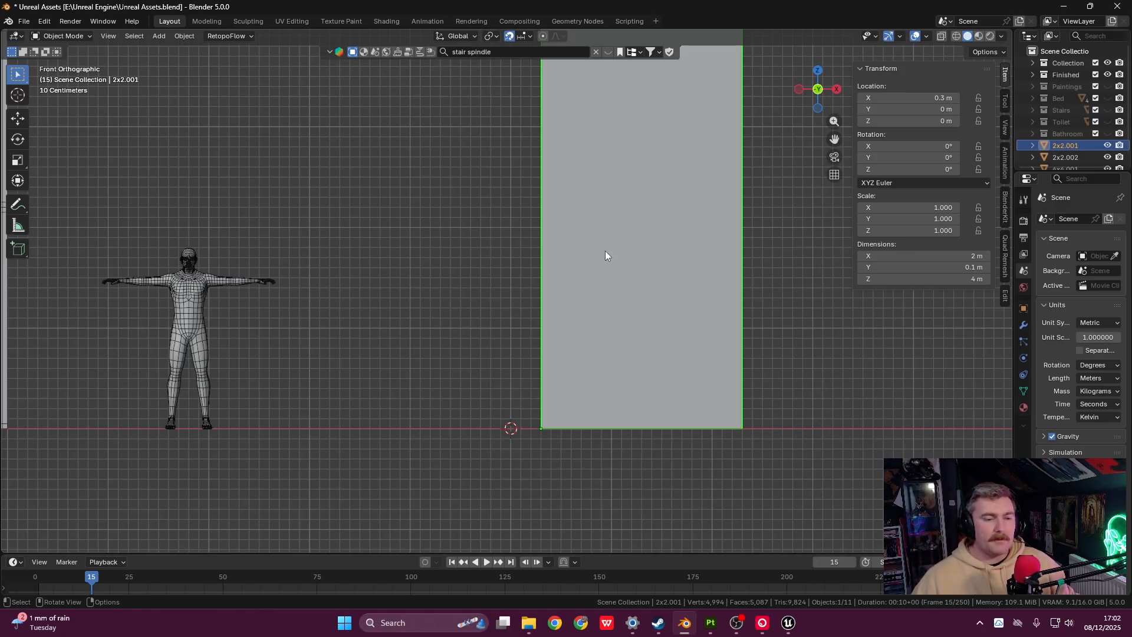
right_click(605, 251)
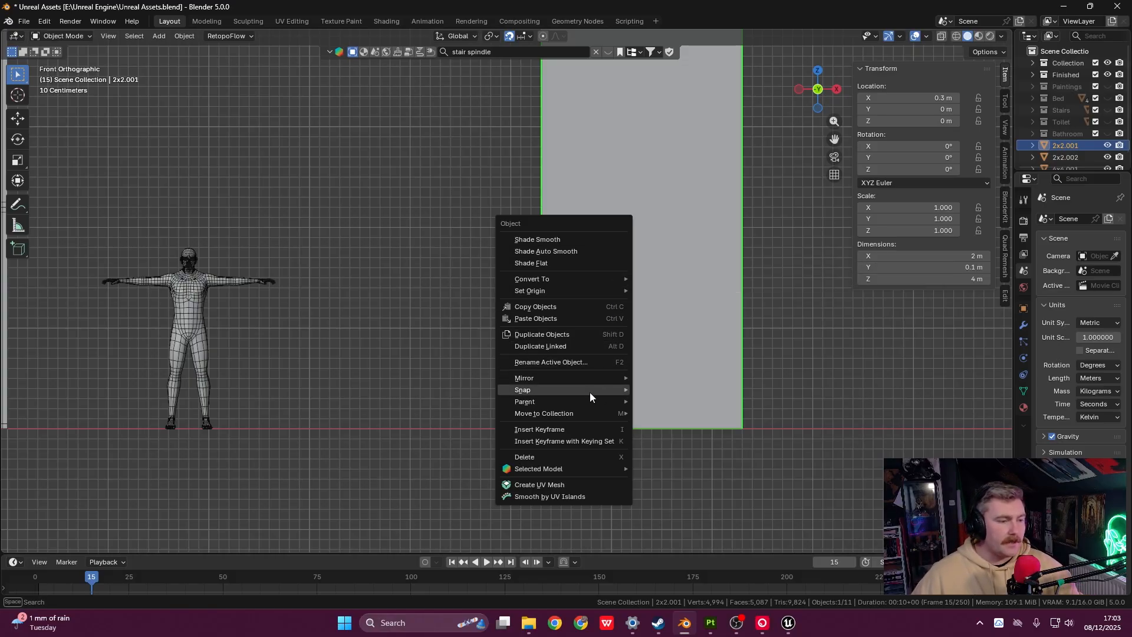
mouse_move(587, 393)
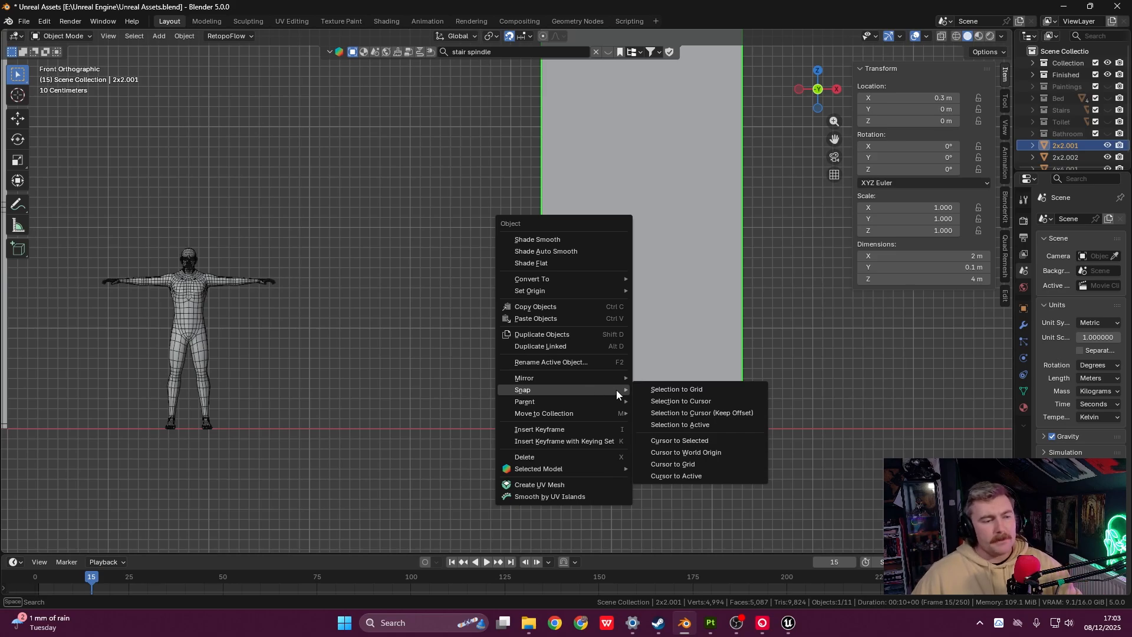
- Snap the 2x2.001 panel's selection to the cursor at the world origin
click(654, 402)
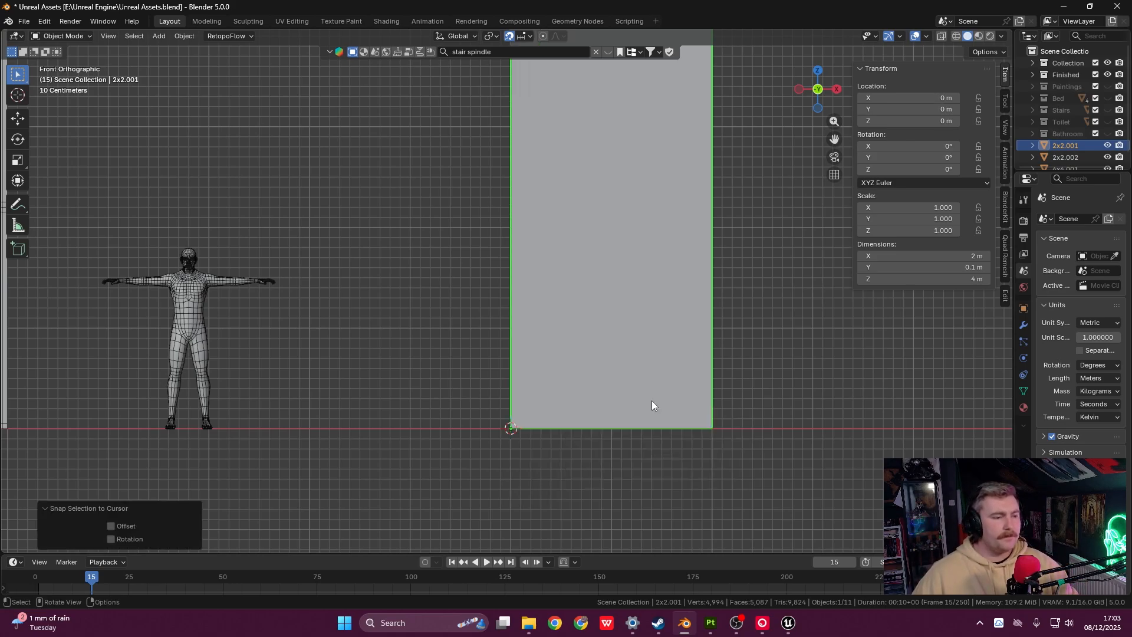
middle_drag(497, 404, 527, 412)
scroll(527, 412, up, 2)
scroll(493, 373, up, 2)
shift+middle_drag(494, 373, 539, 295)
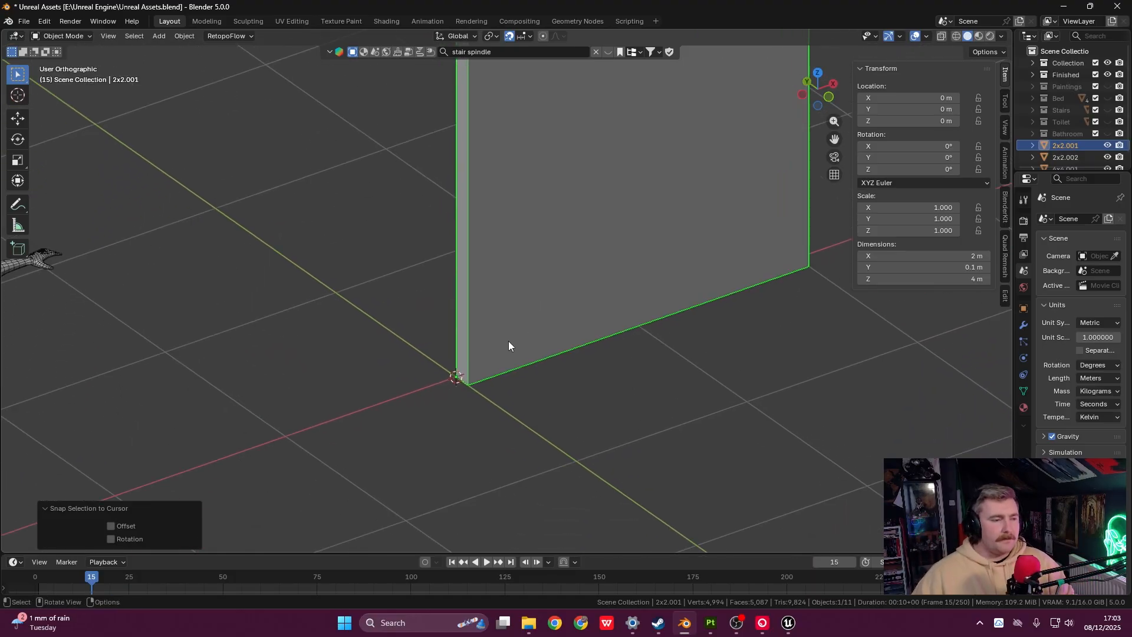
- Orbit to a frontal view of the wall and enter Edit Mode
shift+middle_drag(426, 339, 465, 358)
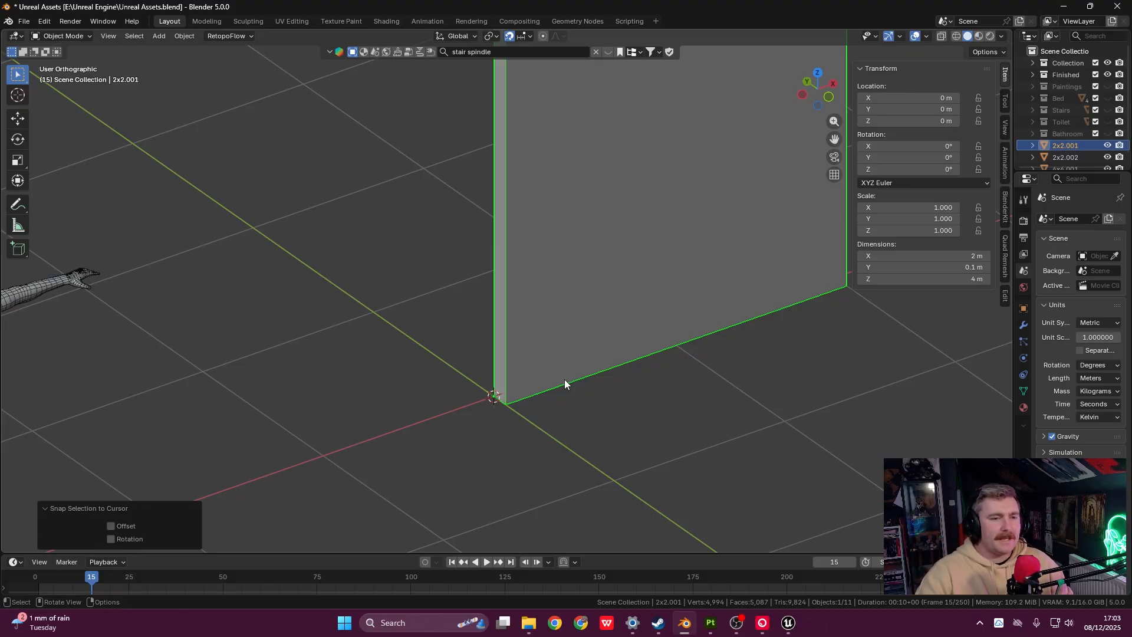
middle_drag(544, 390, 564, 356)
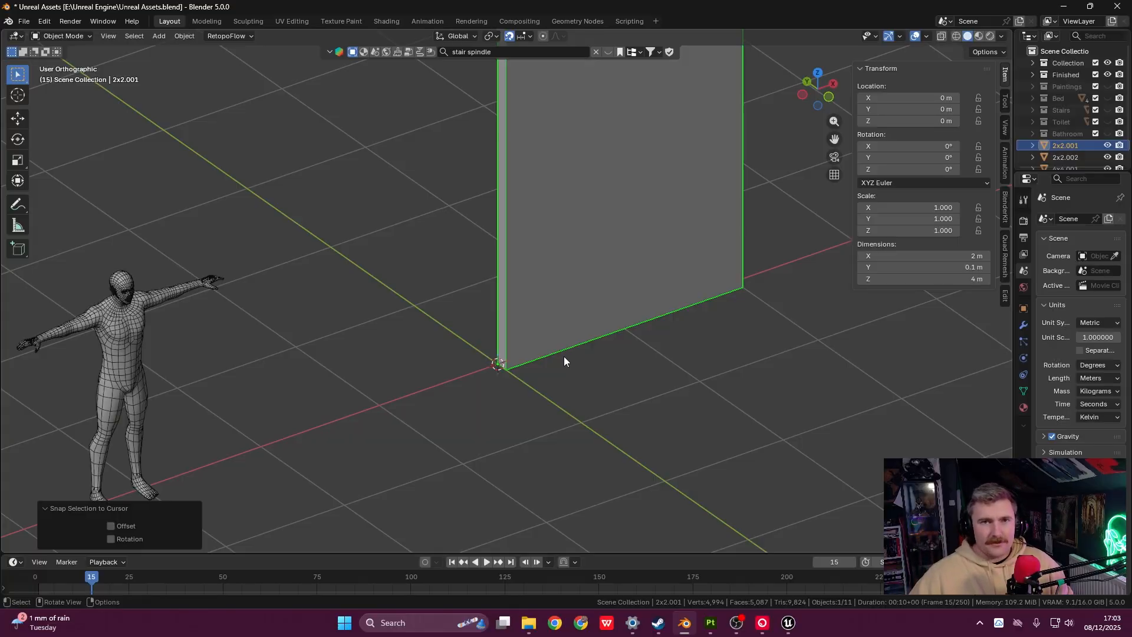
middle_drag(567, 351, 581, 245)
shift+middle_drag(587, 189, 545, 348)
key(Tab)
- Frame the wall in front view, turn on X-ray and select its right-hand edge
scroll(591, 307, down, 3)
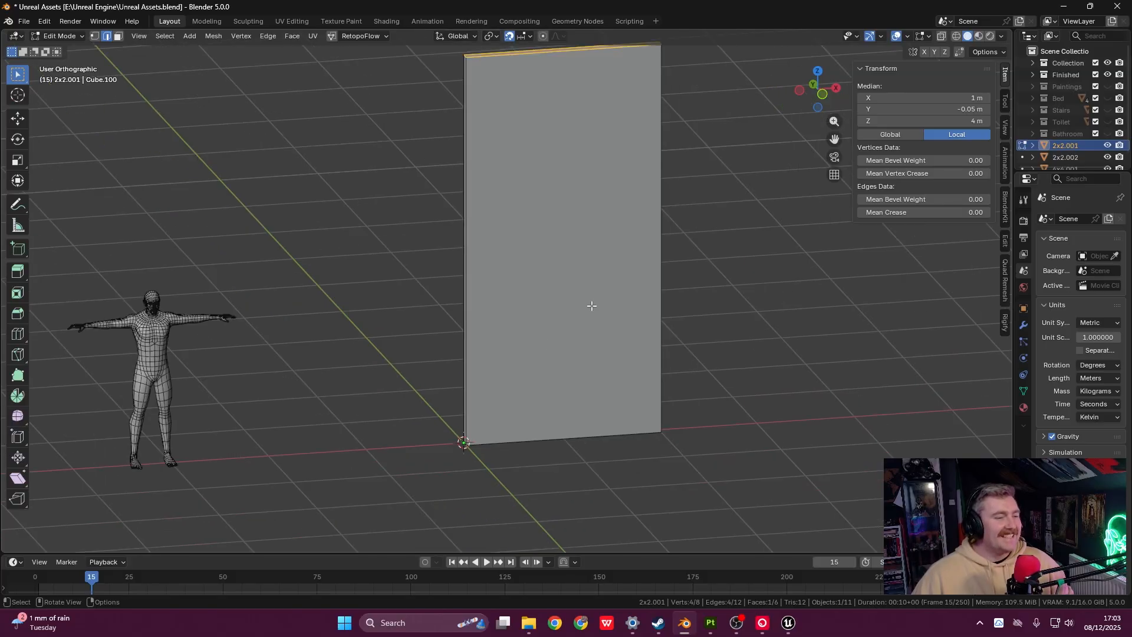
shift+middle_drag(590, 298, 583, 322)
key(grave)
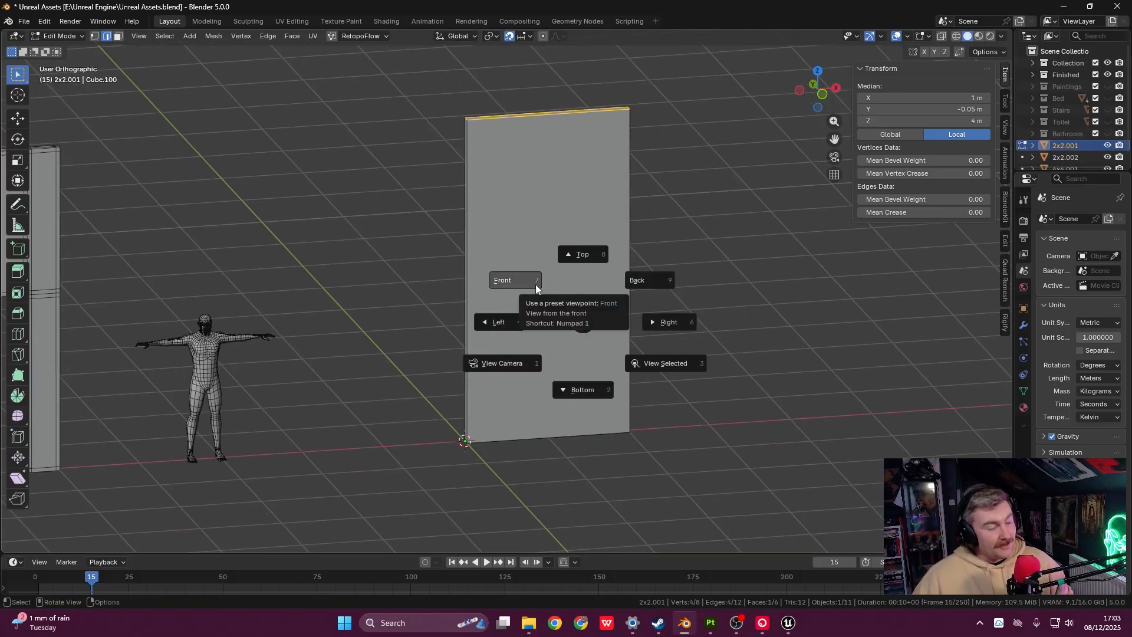
click(535, 284)
shift+middle_drag(536, 285, 547, 300)
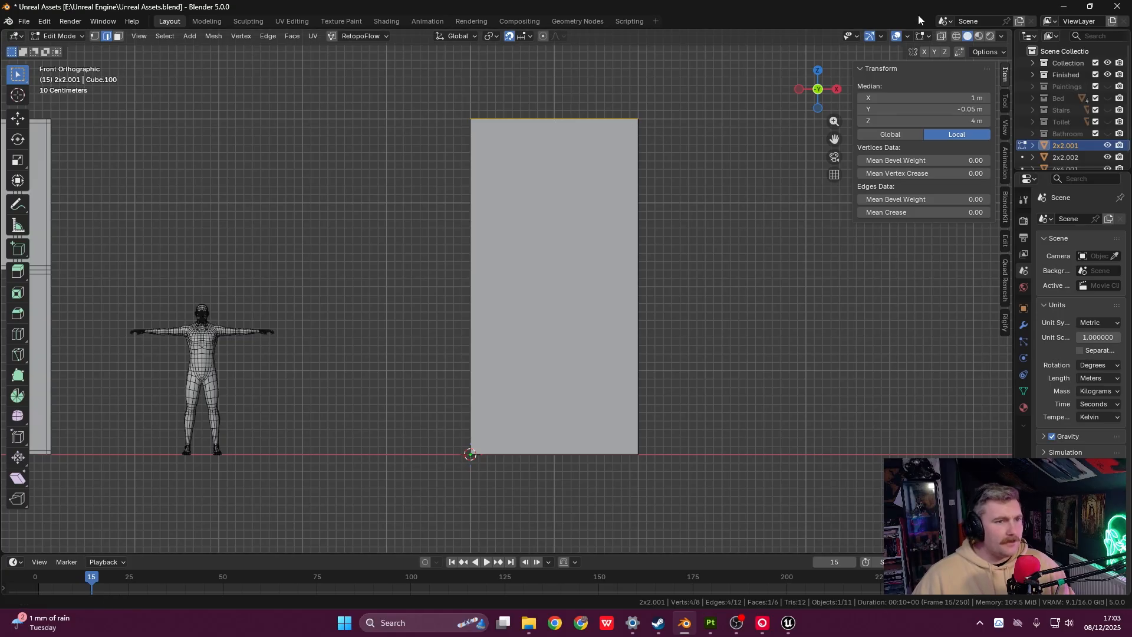
click(942, 37)
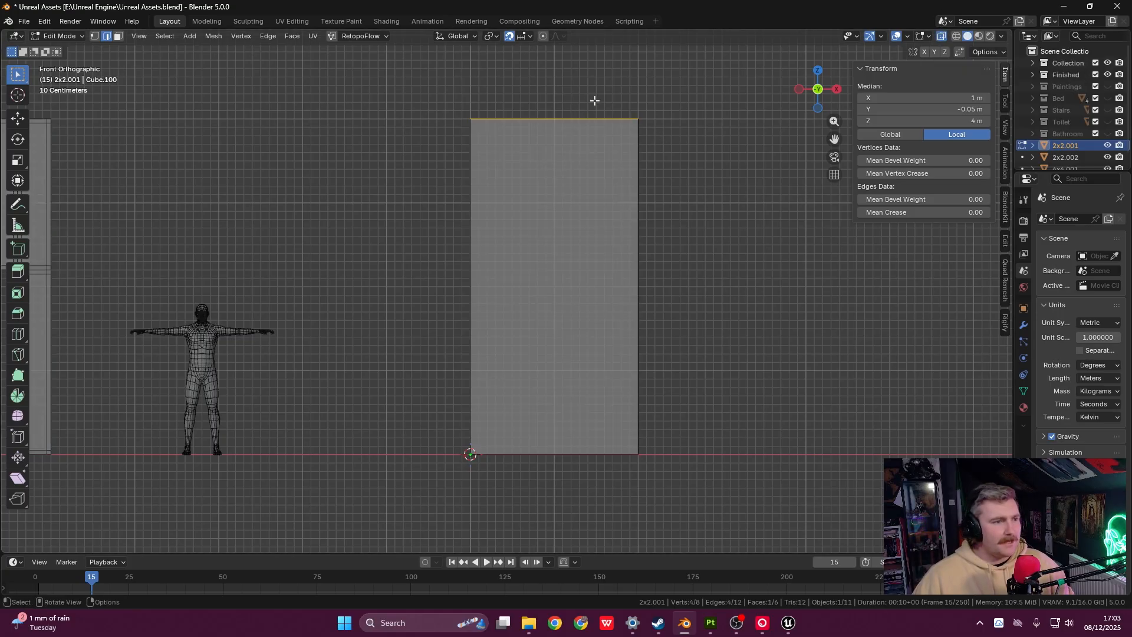
drag(598, 101, 701, 491)
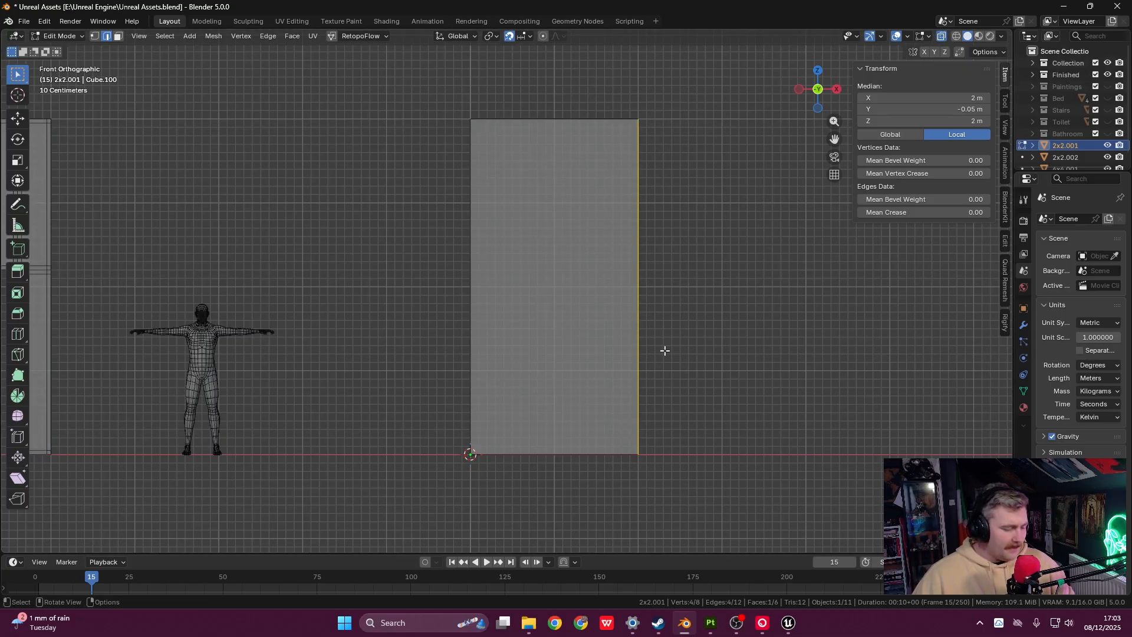
- Try moving the right edge 1 m left along X, then undo back to full width
key(g)
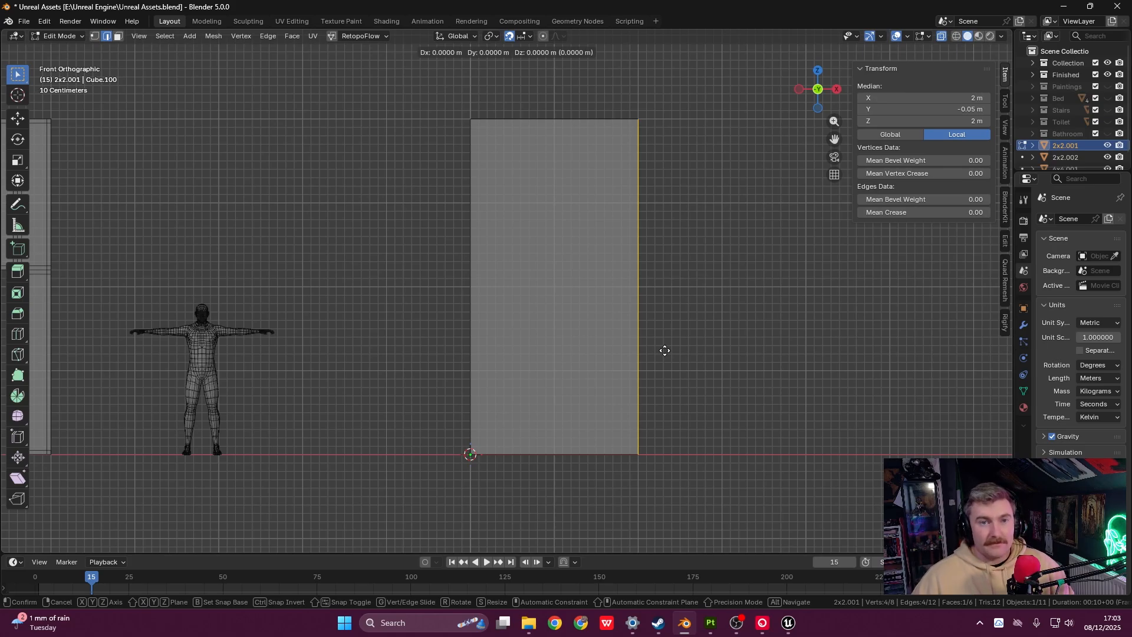
key(x)
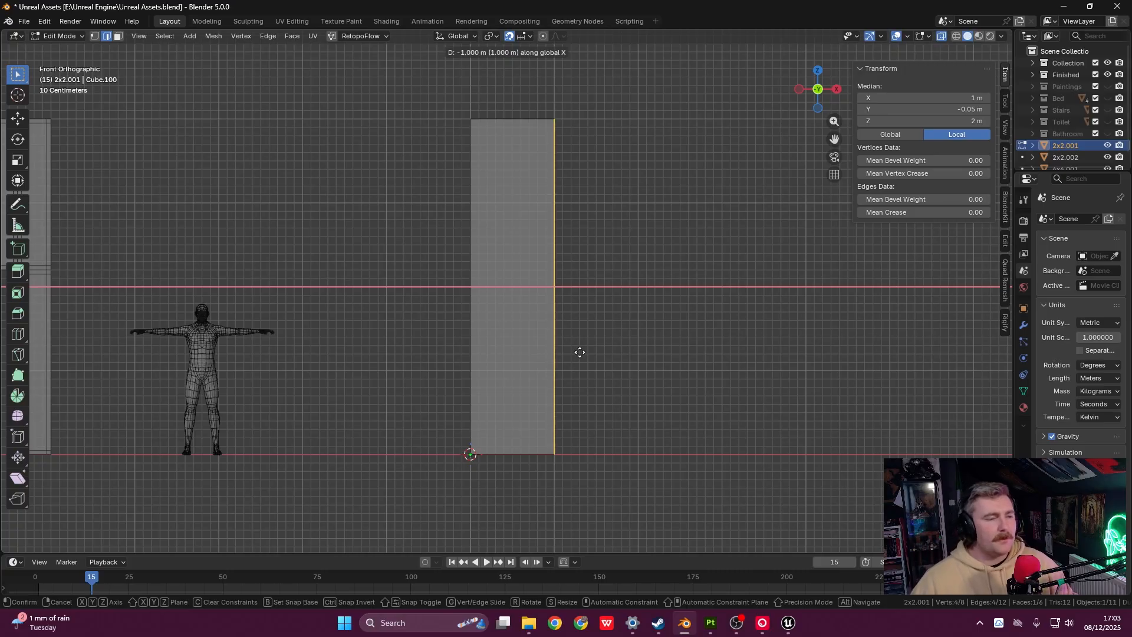
click(580, 352)
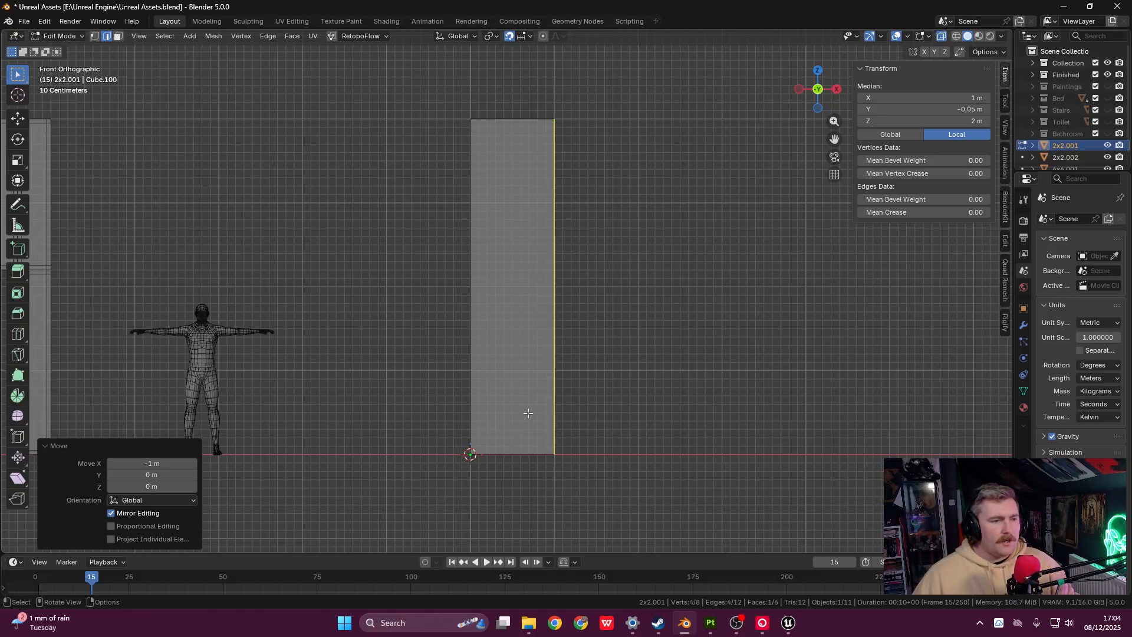
key(ctrl+x)
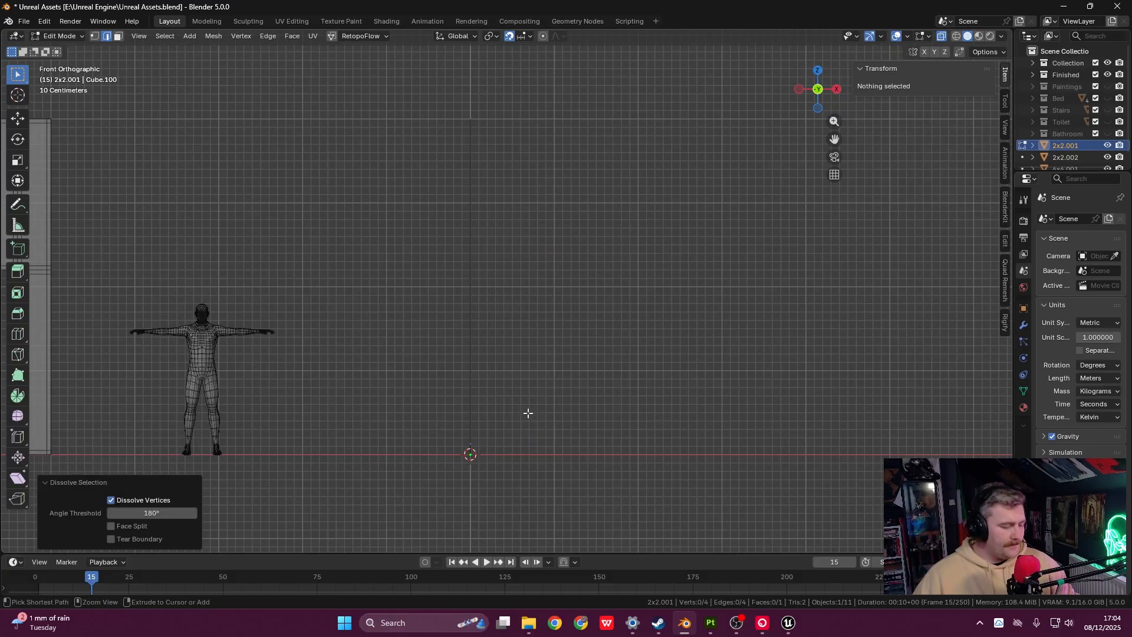
key(ctrl+z)
key(ctrl+z)
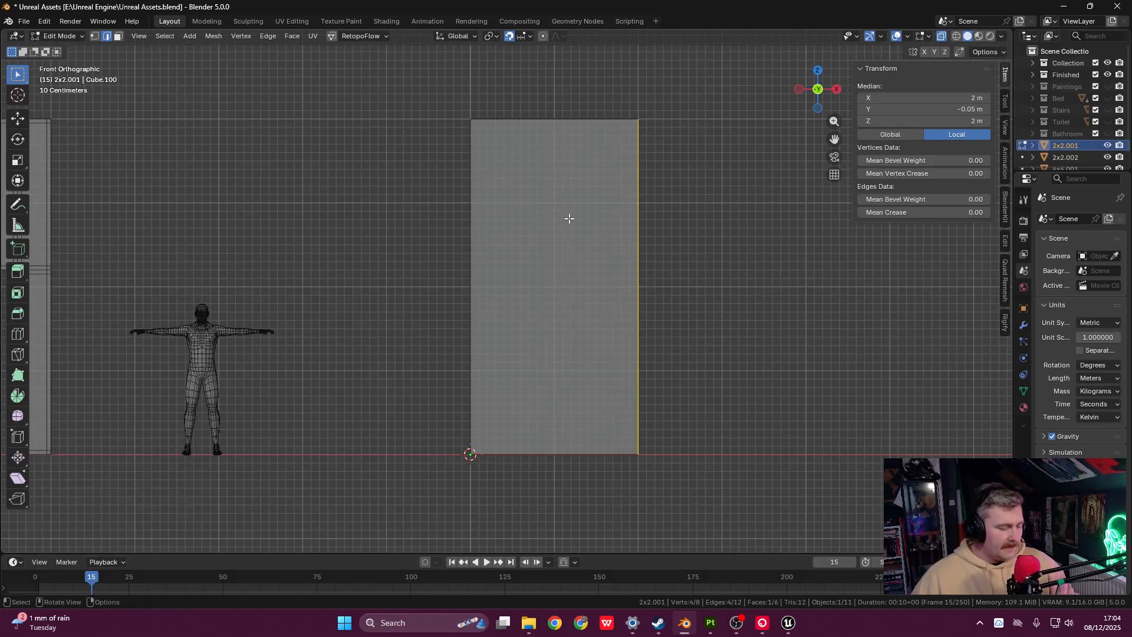
- Add a centred vertical loop cut across the panel, then cancel and undo the extra cut
key(ctrl+r)
click(551, 122)
right_click(553, 125)
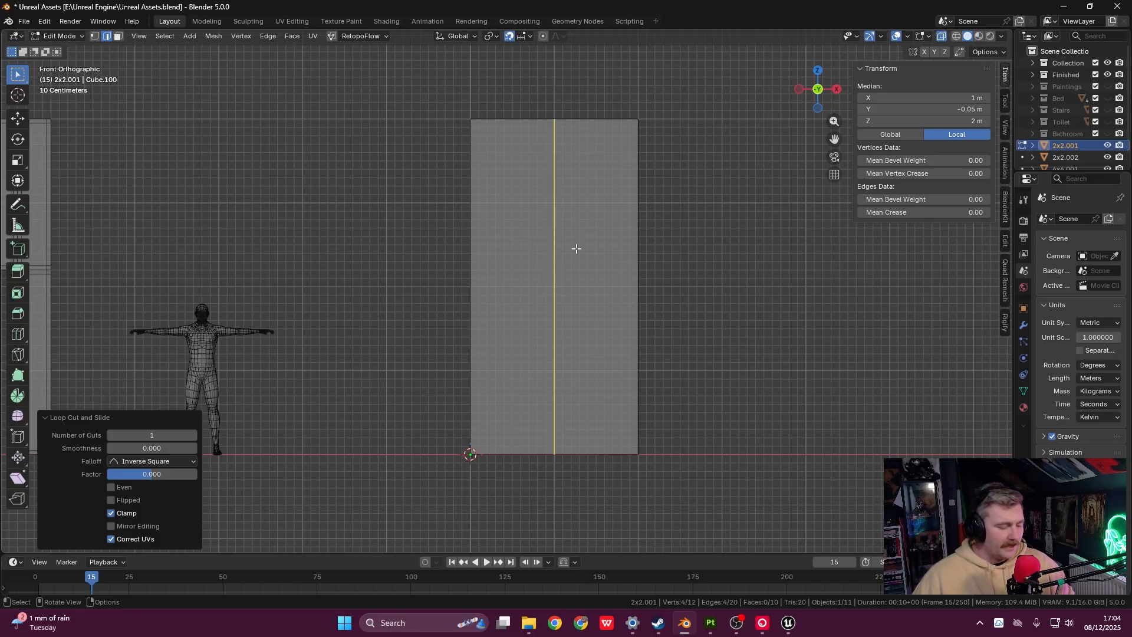
key(ctrl+r)
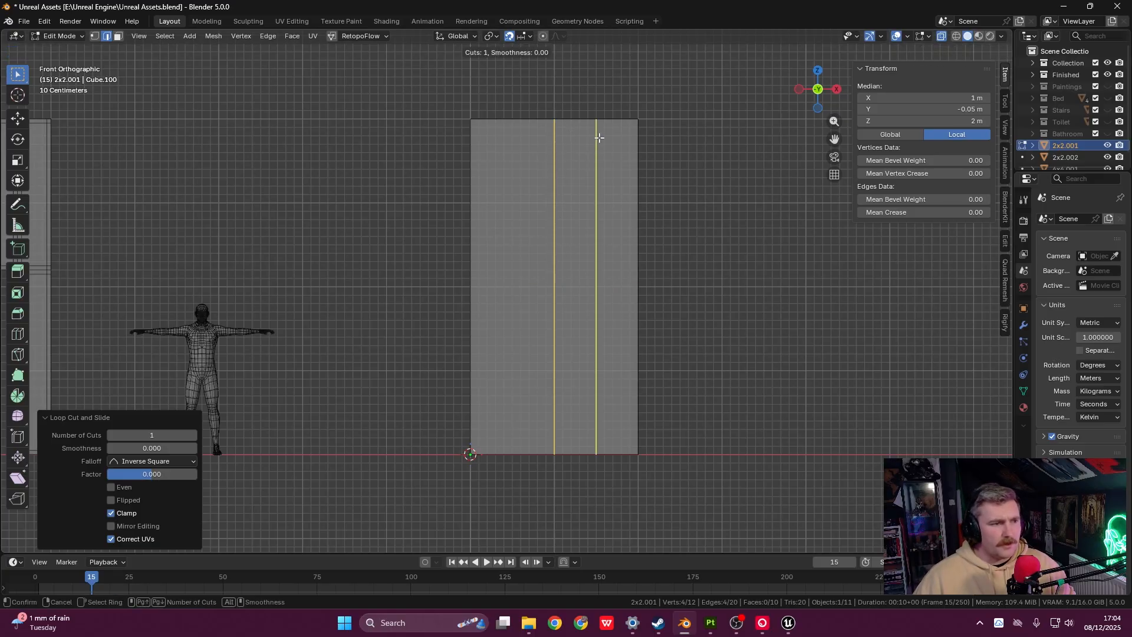
right_click(554, 160)
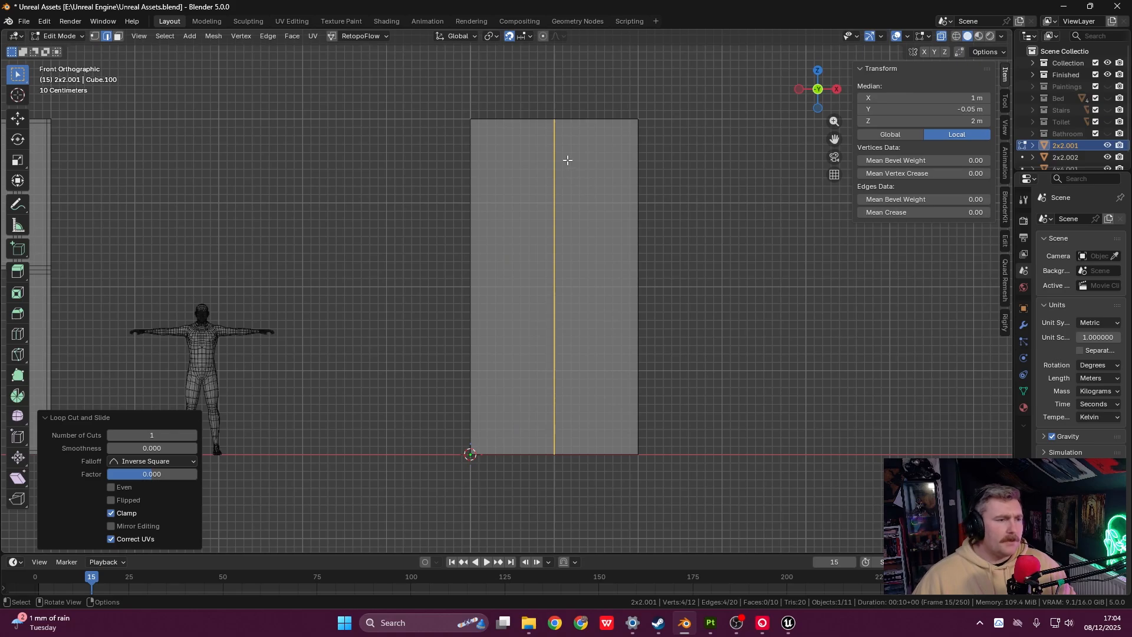
middle_drag(566, 159, 589, 194)
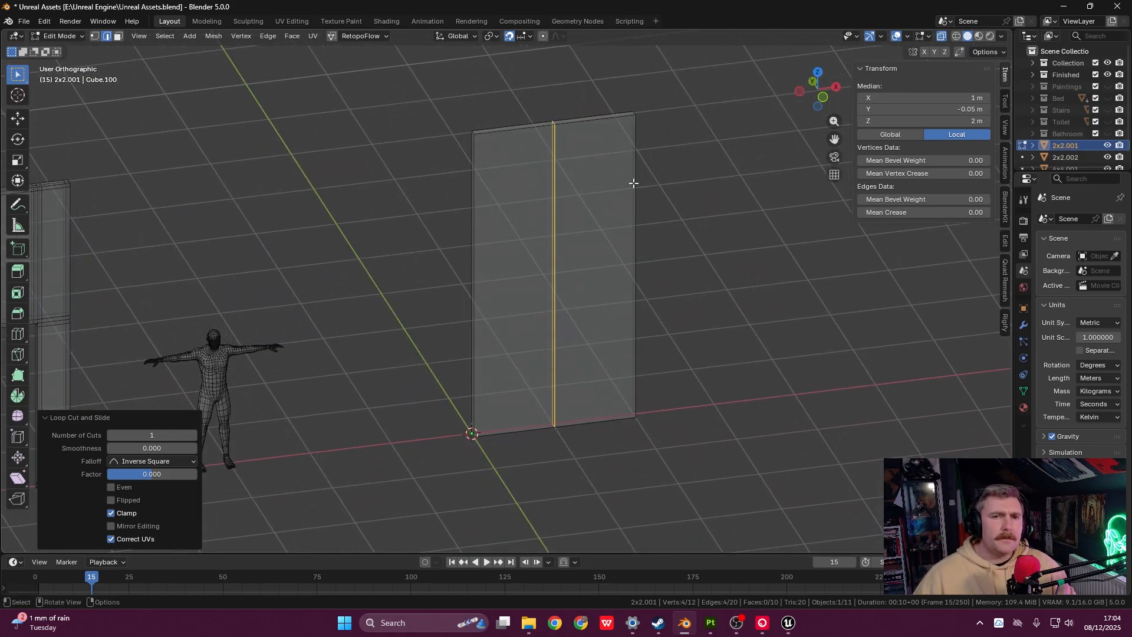
key(ctrl)
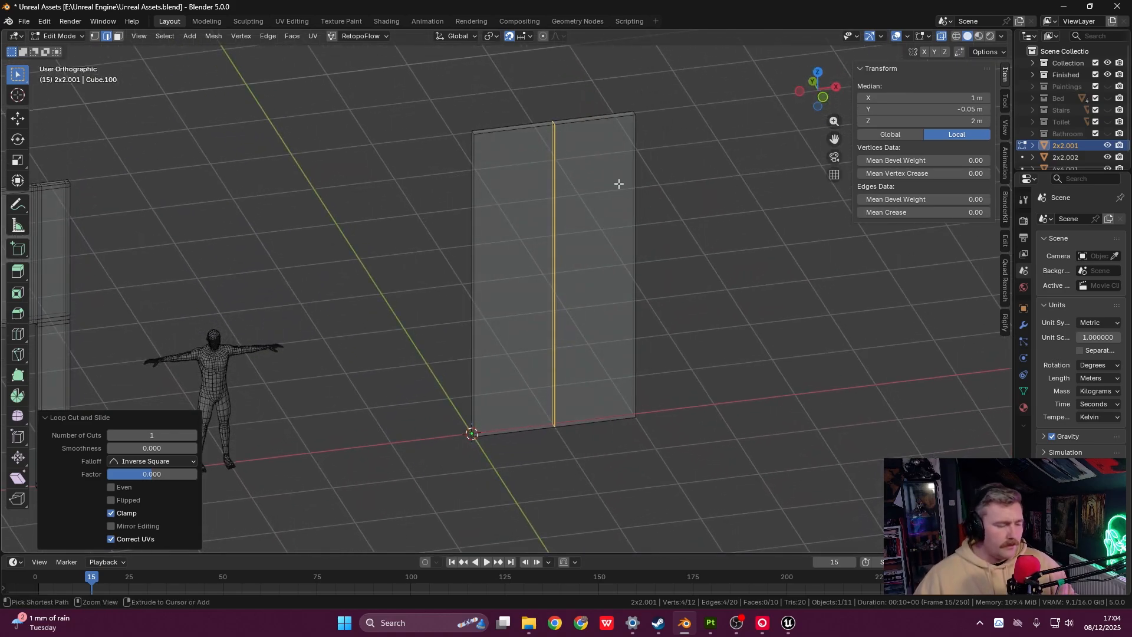
key(ctrl+z)
- In front view, move the right edge along X to narrow the panel to 1 m, then leave Edit Mode
key(grave)
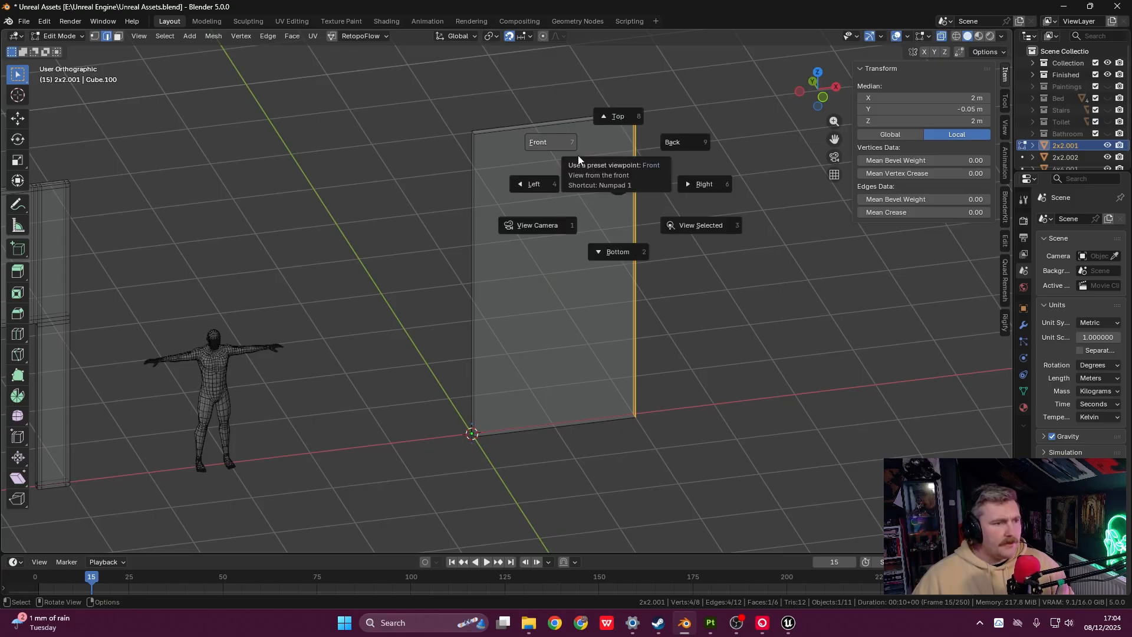
click(578, 154)
key(g)
key(x)
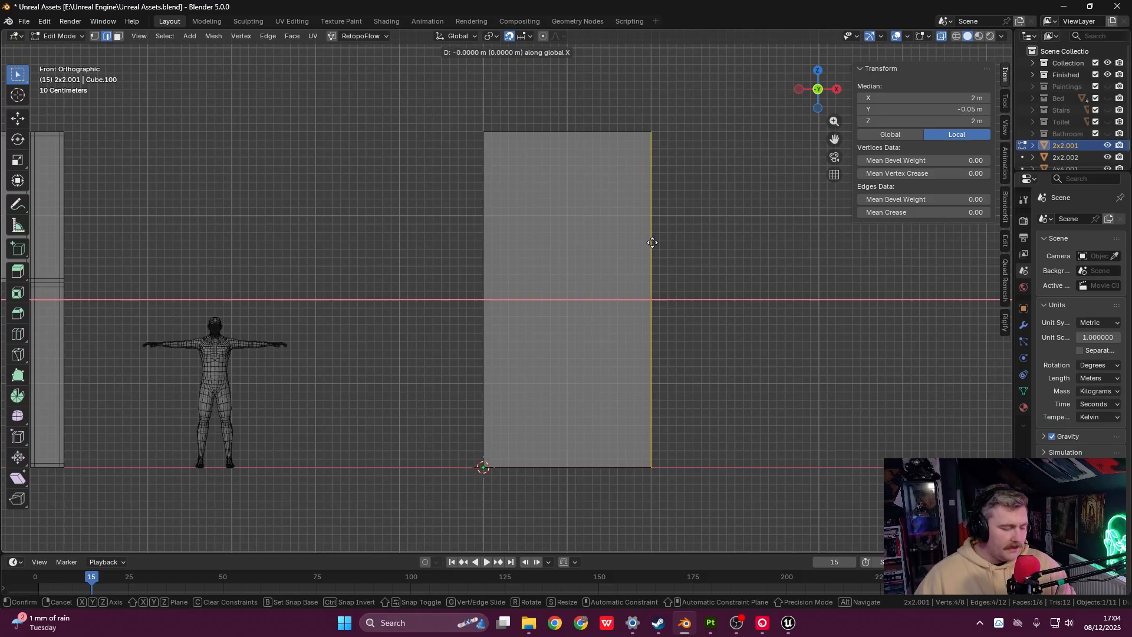
key(x)
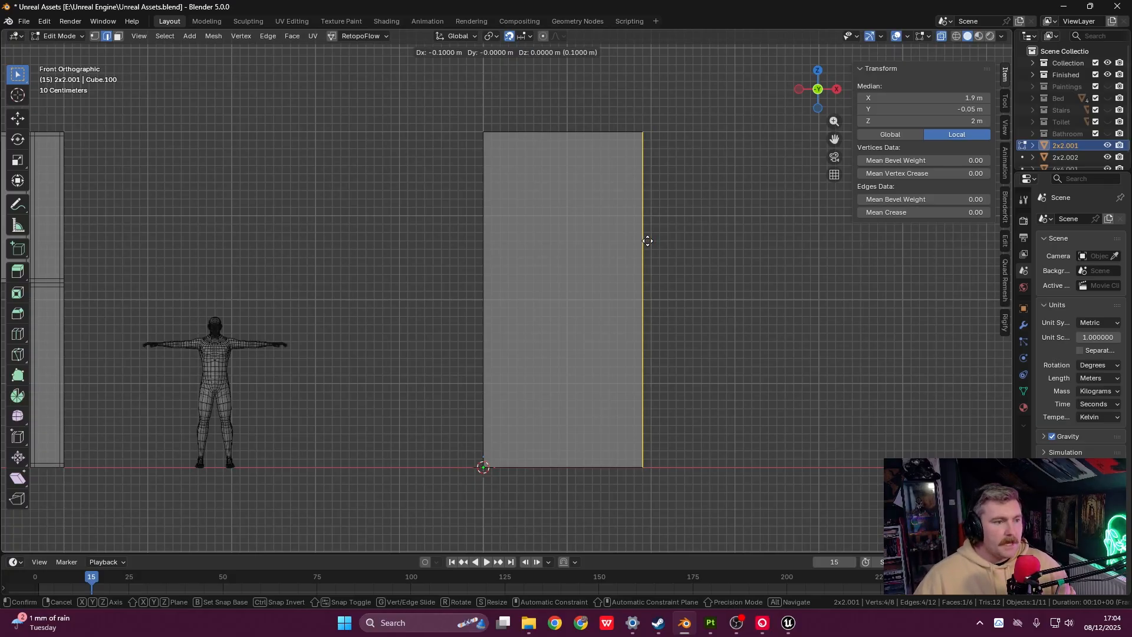
key(x)
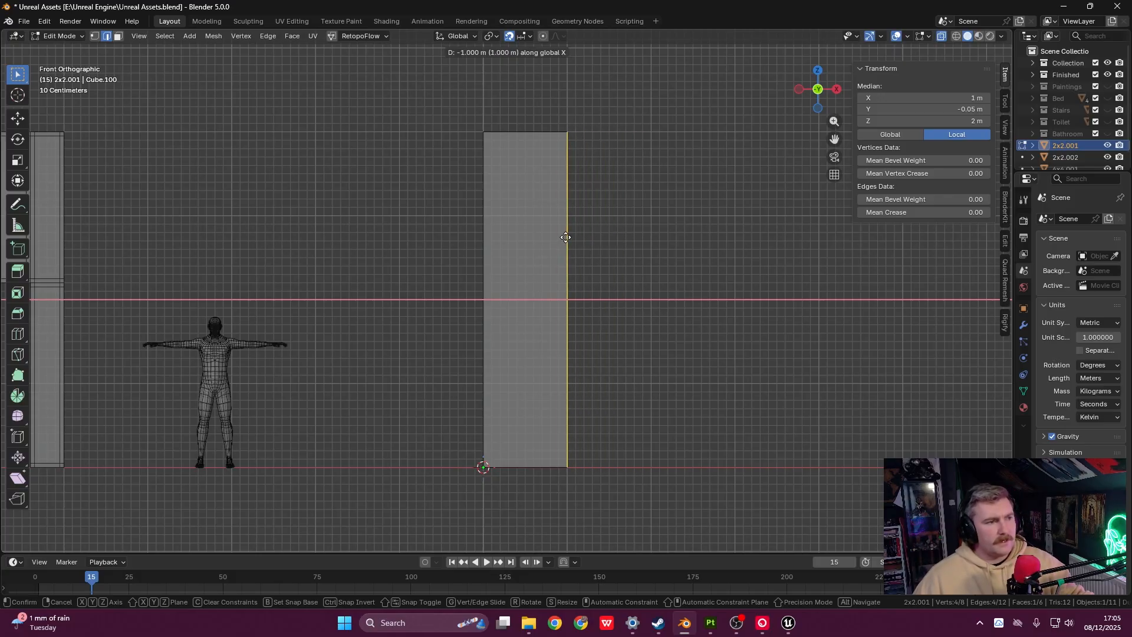
click(566, 237)
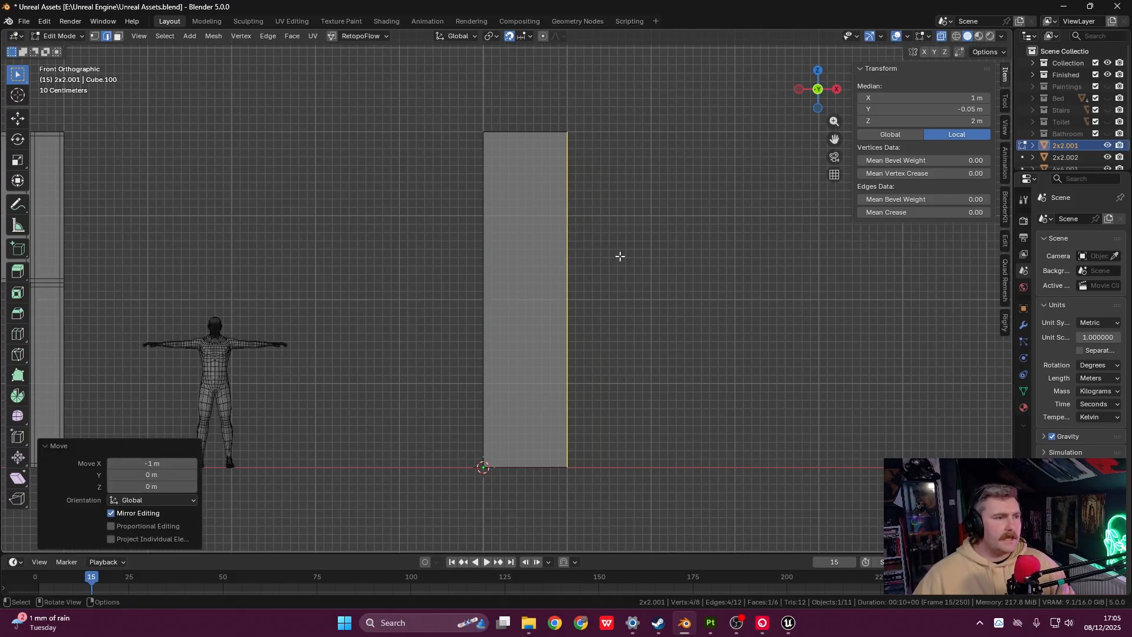
middle_drag(620, 256, 664, 284)
key(Tab)
- Check the narrowed panel's edges, then rename the object to 1x4
middle_drag(601, 373, 614, 346)
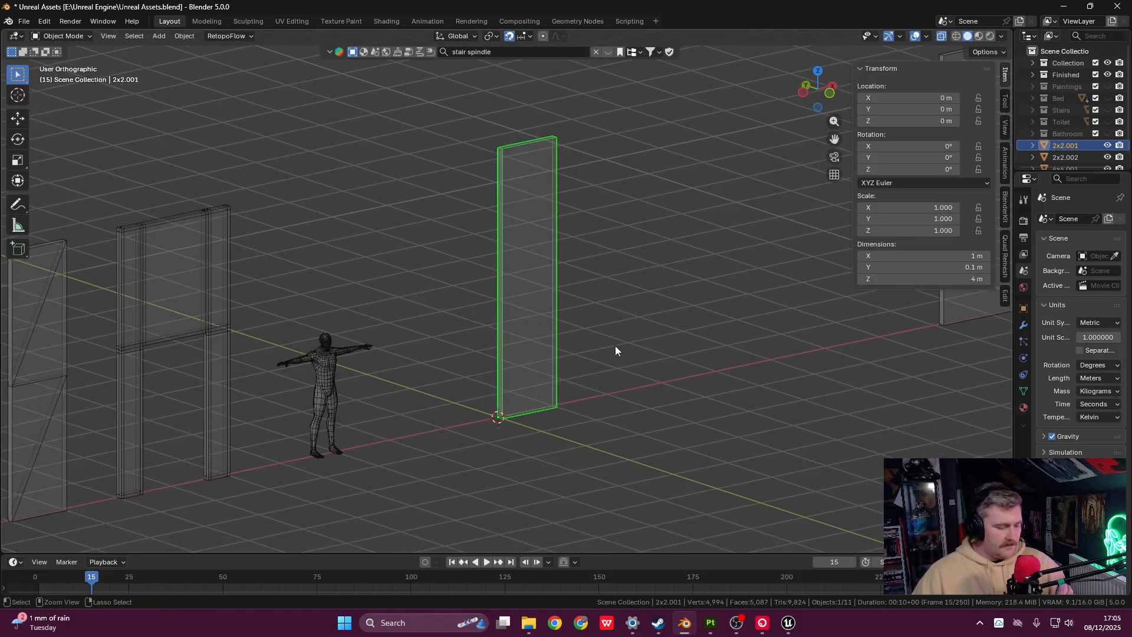
key(ctrl+a)
key(Tab)
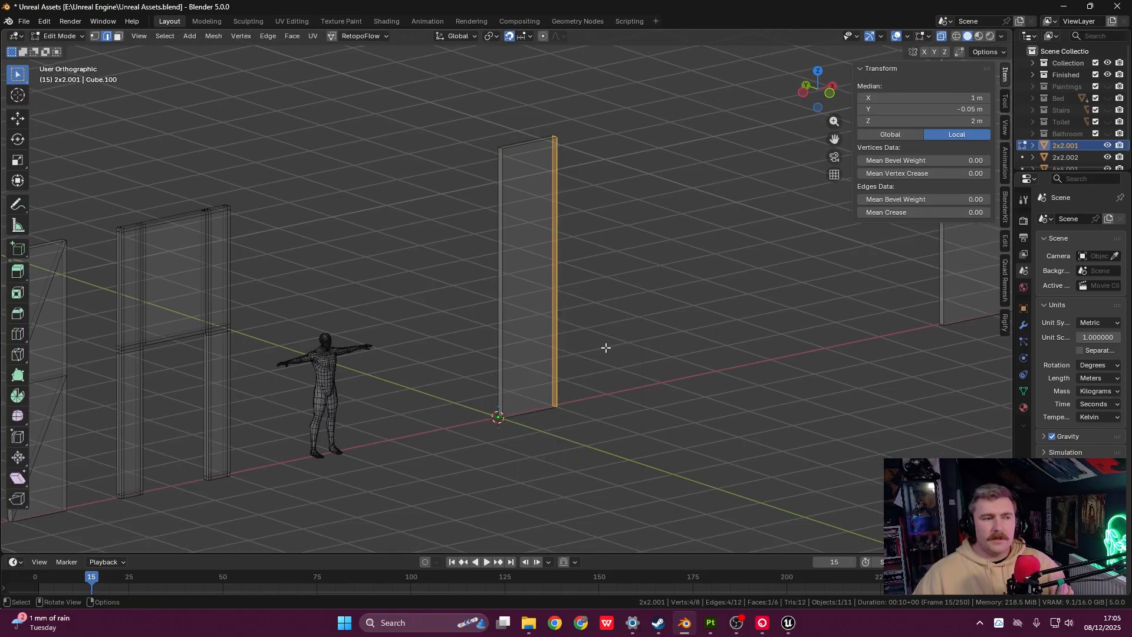
scroll(604, 346, down, 1)
key(Tab)
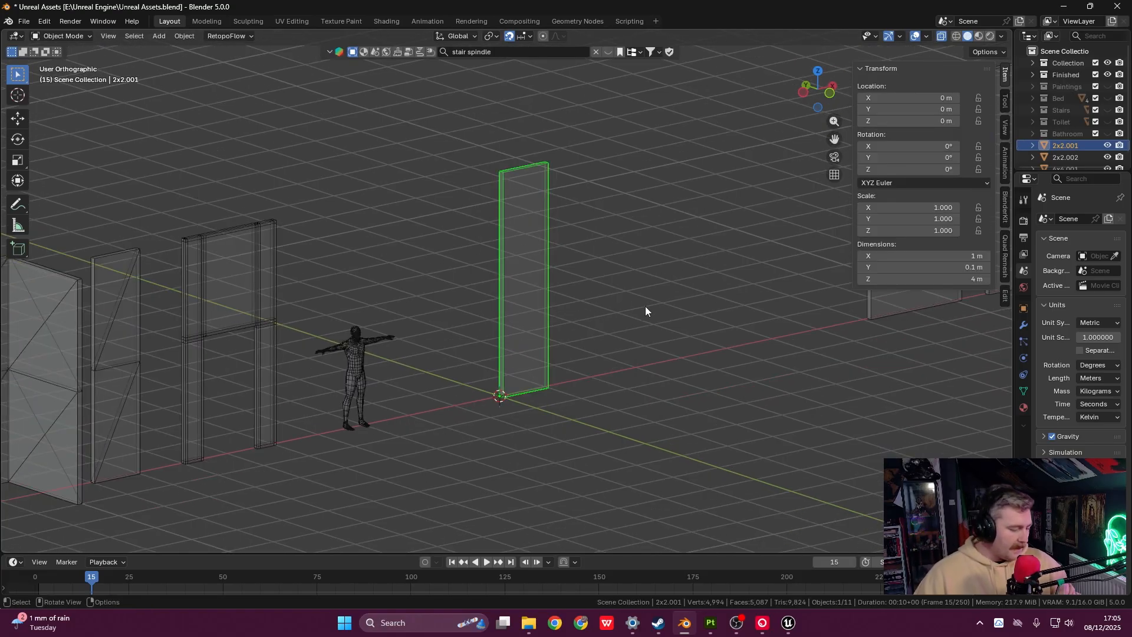
key(F2)
text(1x4)
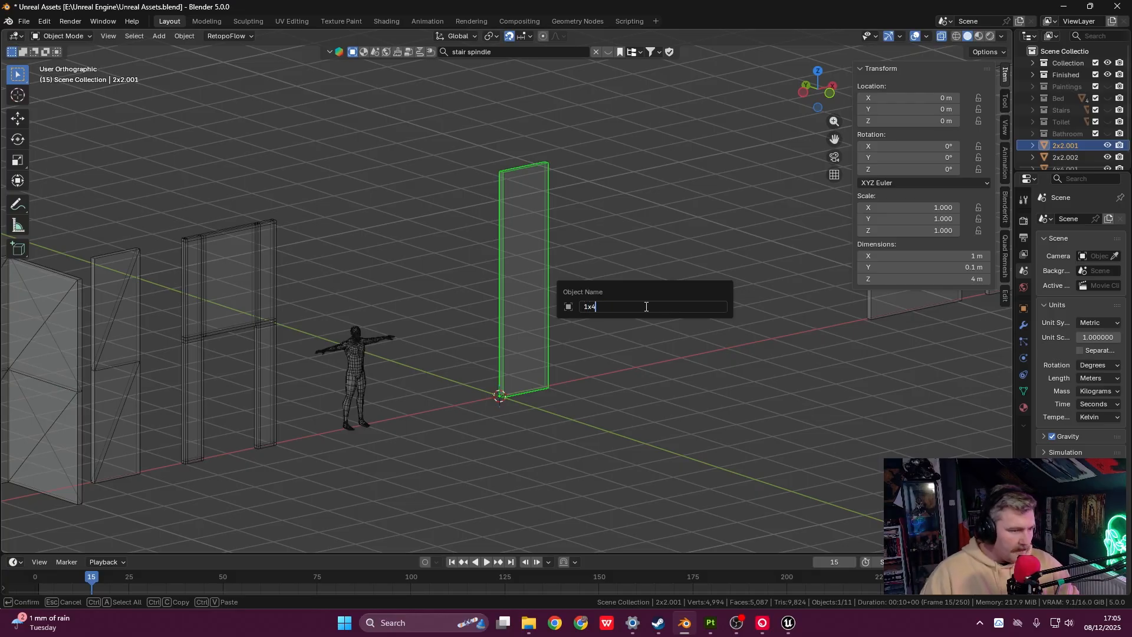
key(Return)
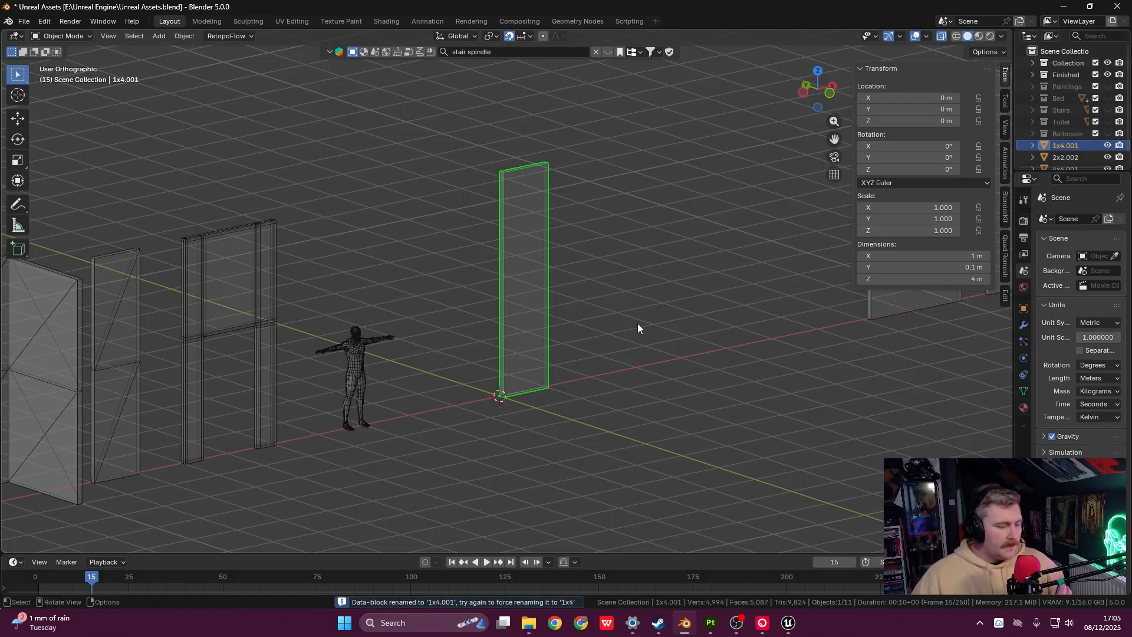
- Move the 1x4 panel along X to 6 m beside the row of wall pieces
key(grave)
click(565, 274)
scroll(628, 316, down, 3)
shift+middle_drag(635, 317, 496, 305)
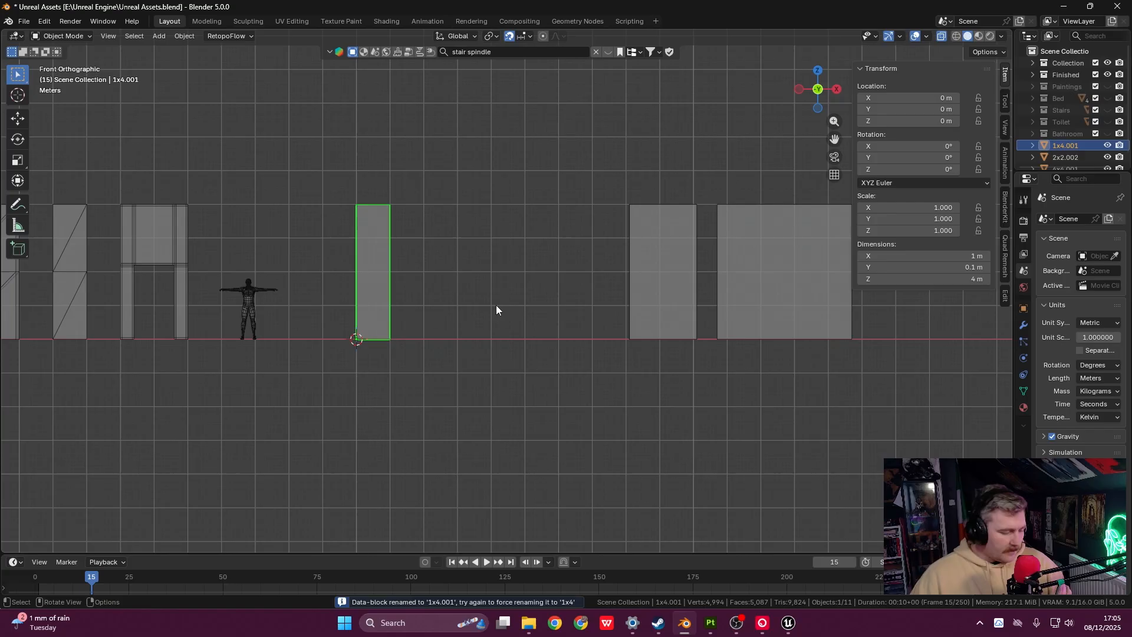
key(g)
key(z)
key(x)
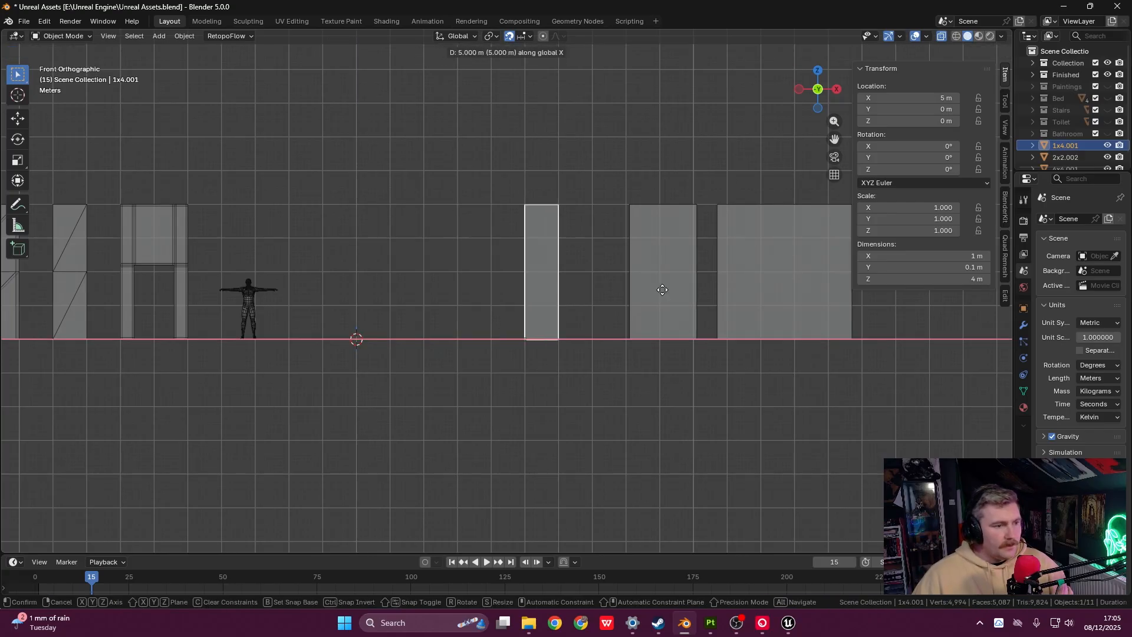
click(715, 289)
shift+middle_drag(452, 280, 714, 296)
shift+middle_drag(608, 296, 540, 323)
click(492, 286)
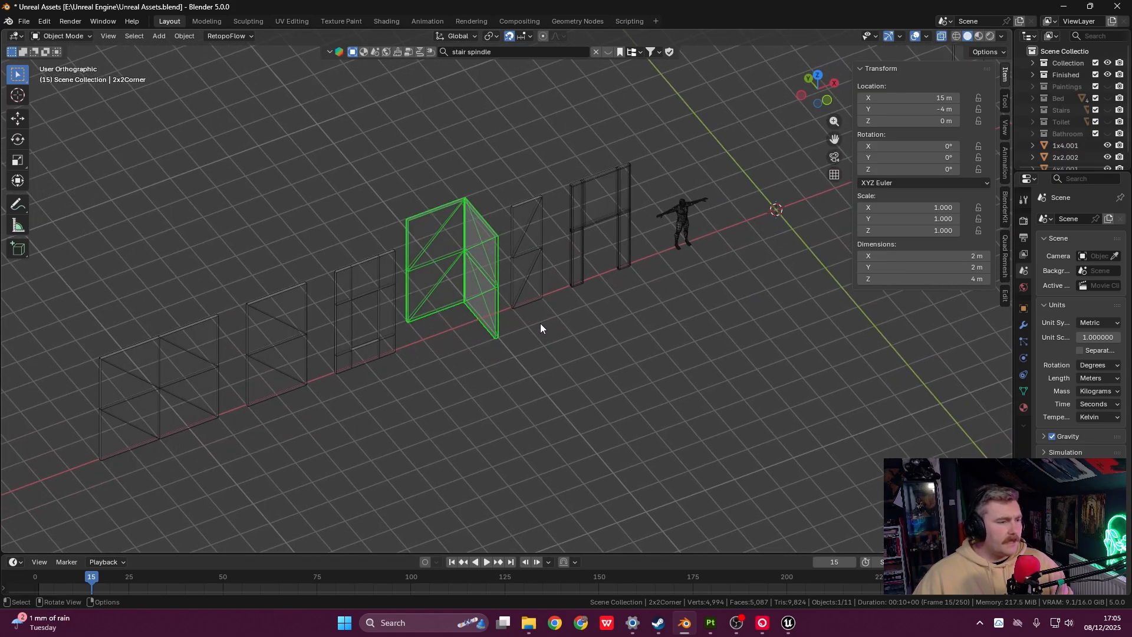
- Snap the corner piece to the 3D cursor, then in top view move it to X 25 m, Y -5 m
right_click(472, 268)
mouse_move(468, 267)
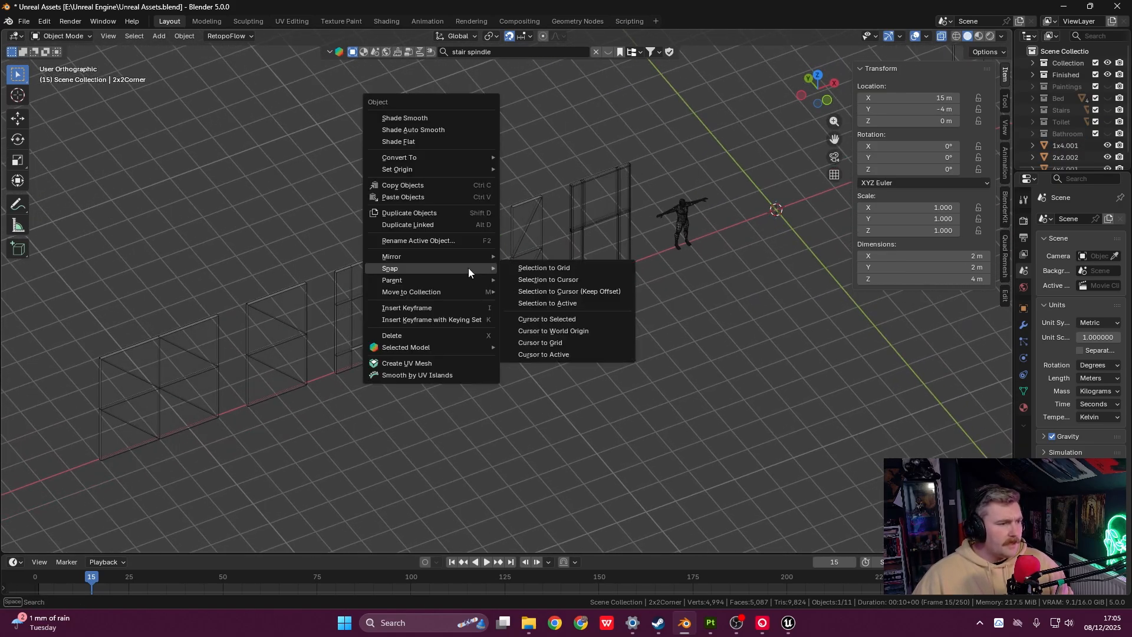
click(571, 283)
scroll(619, 270, down, 3)
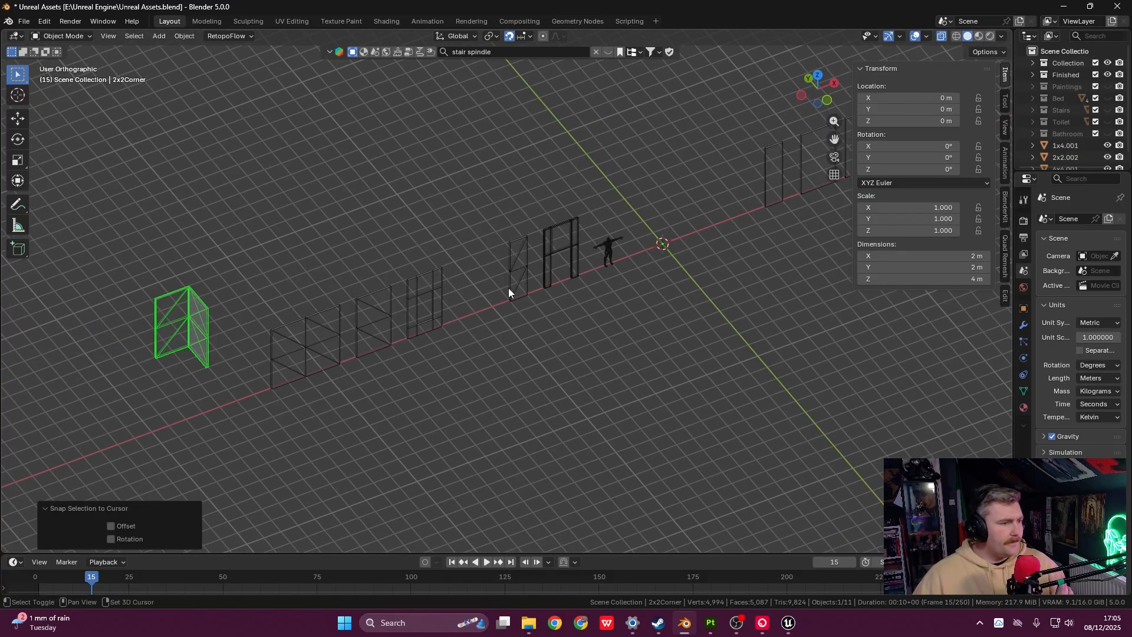
key(grave)
click(338, 253)
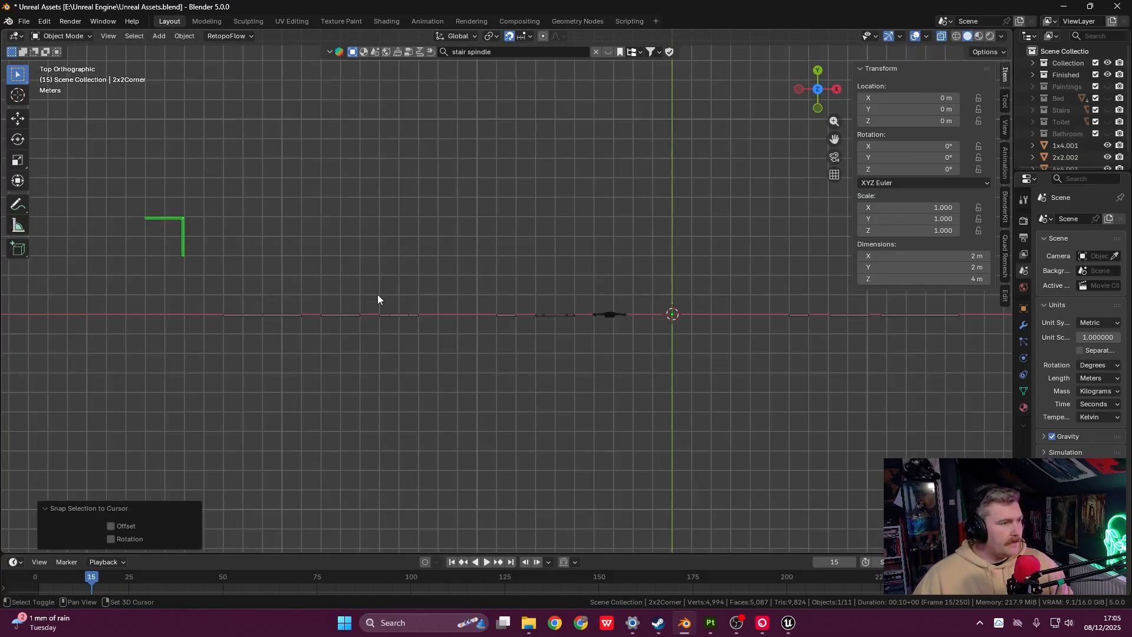
shift+middle_drag(378, 294, 164, 266)
key(g)
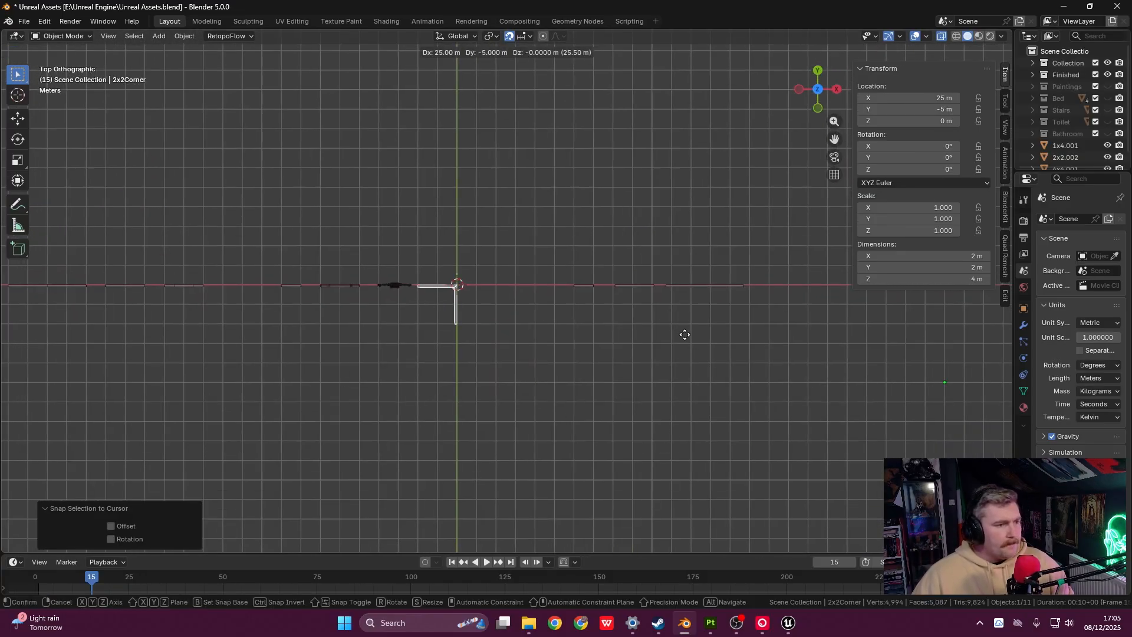
click(684, 330)
- Inspect the mitered corner join, then move the corner piece back to X 15.1 m, Y -3.1 m
scroll(498, 355, up, 6)
scroll(487, 283, up, 2)
shift+middle_drag(483, 285, 551, 299)
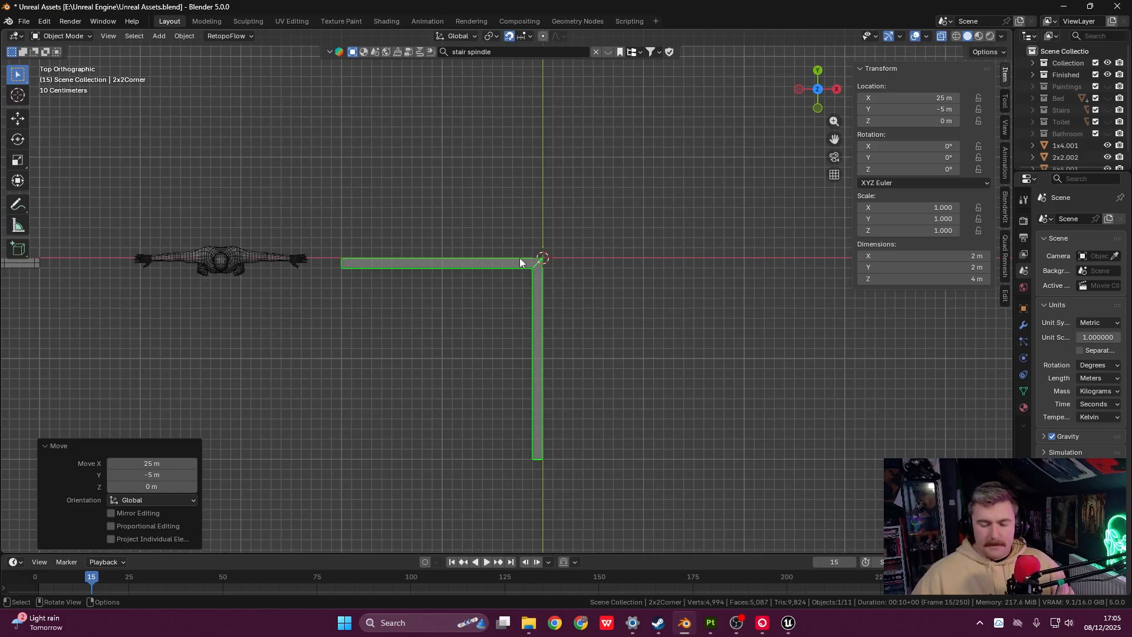
scroll(374, 259, up, 3)
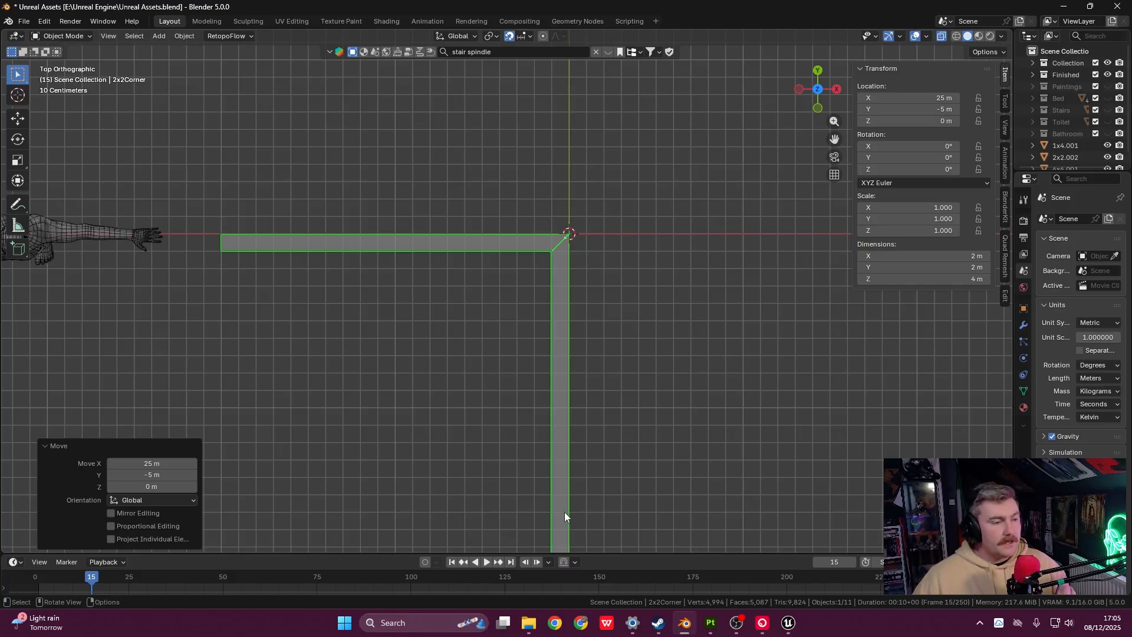
shift+middle_drag(564, 512, 565, 425)
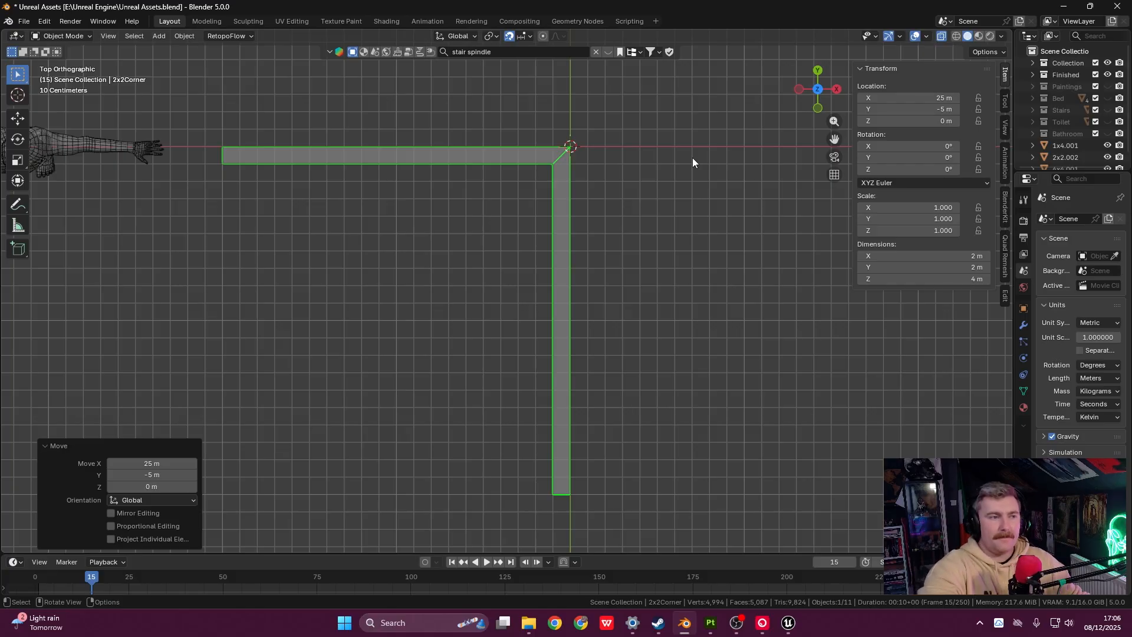
scroll(597, 192, down, 3)
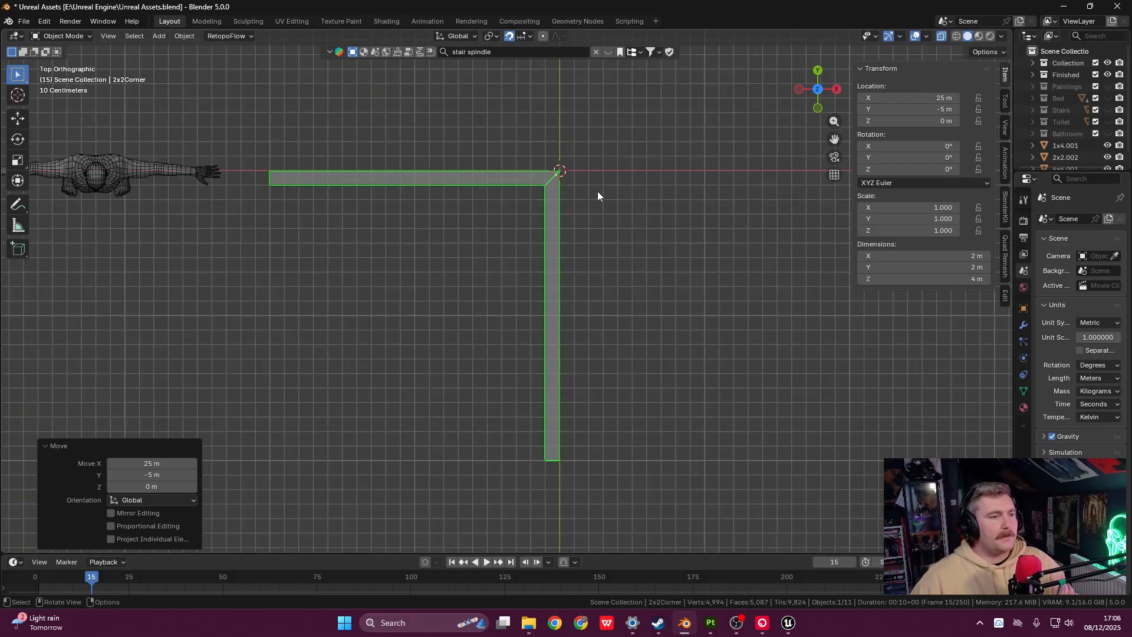
shift+middle_drag(503, 226, 533, 257)
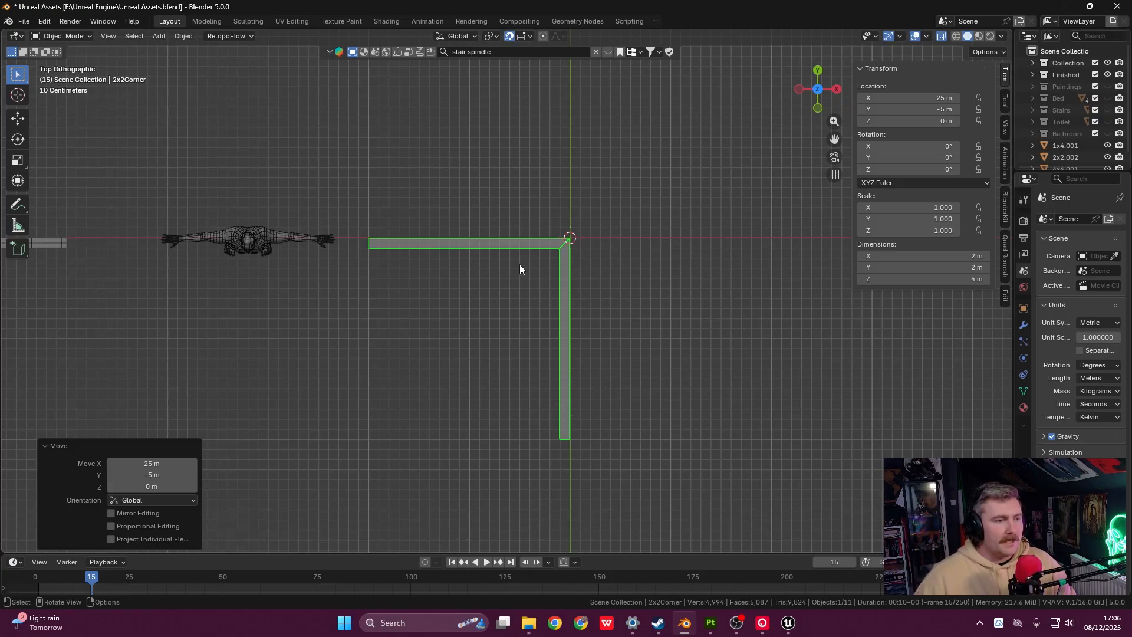
scroll(521, 269, up, 2)
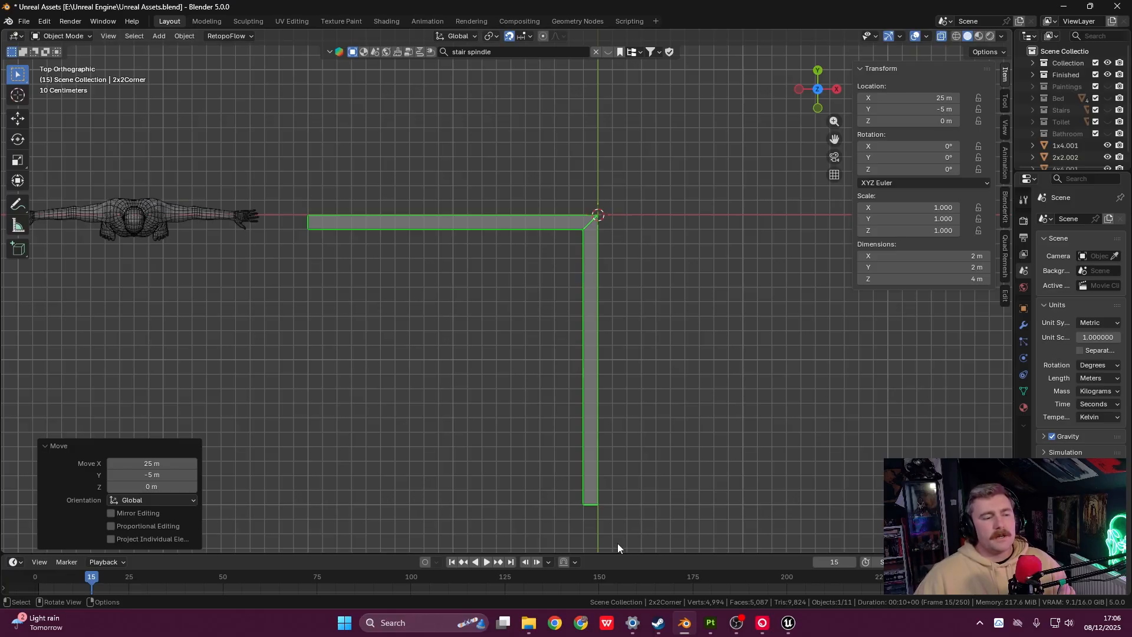
scroll(642, 341, down, 5)
shift+middle_drag(590, 315, 767, 358)
key(g)
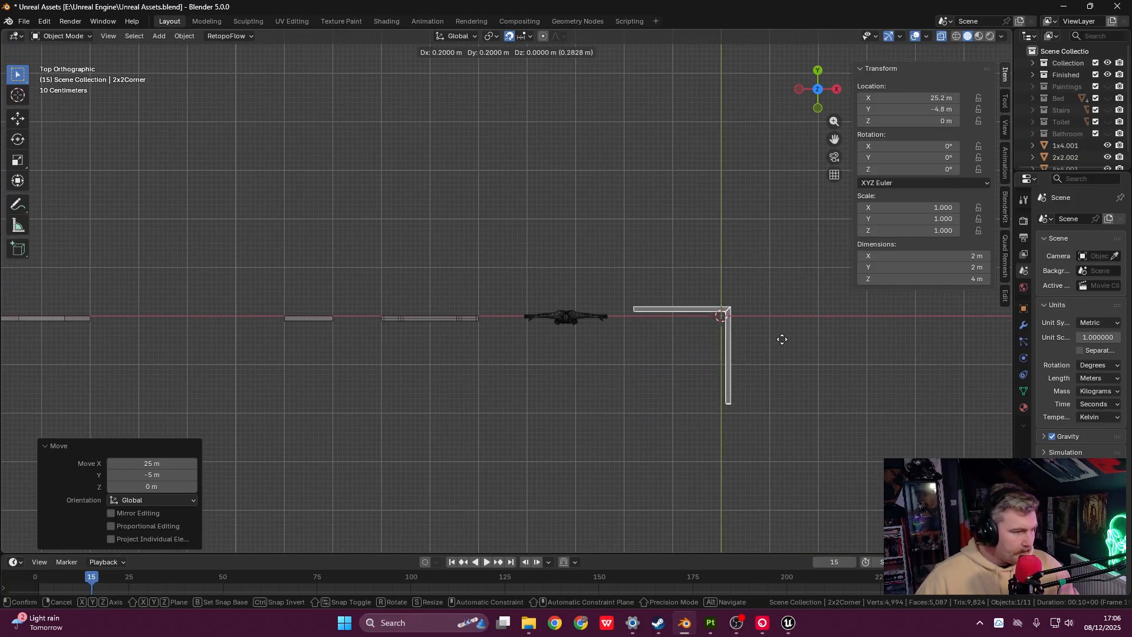
click(283, 250)
- Switch to front view and select the 2x2.002 wall panel
shift+middle_drag(928, 321, 607, 201)
key(grave)
click(491, 224)
scroll(489, 232, down, 2)
click(773, 258)
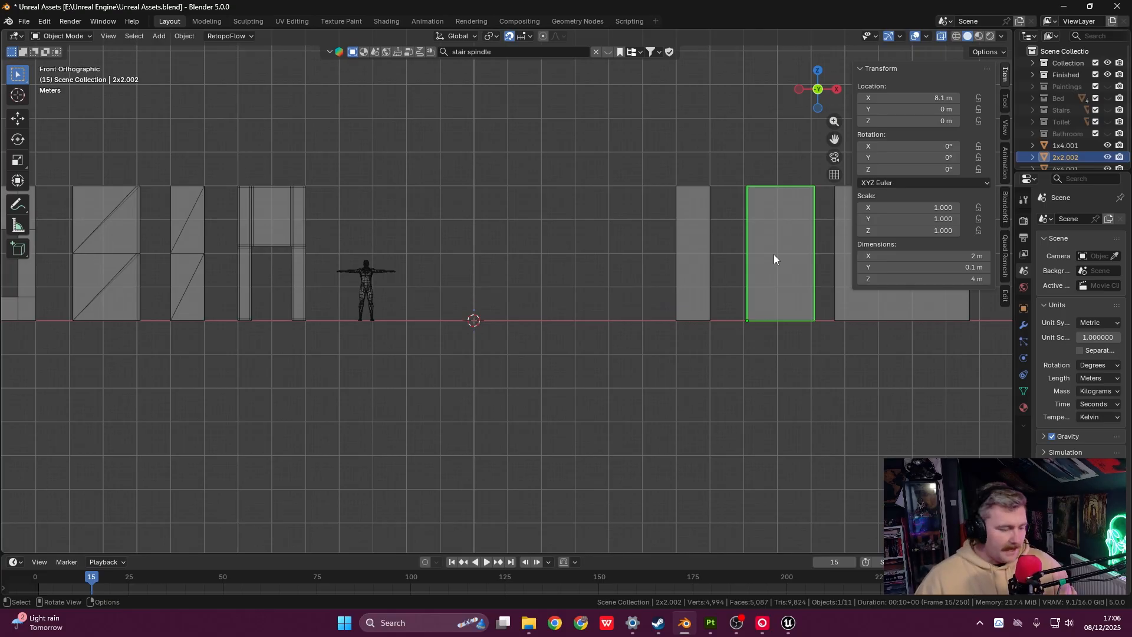
- Duplicate the 2x2 panel and snap the copy to the 3D cursor, viewed from the top
key(shift+d)
click(664, 245)
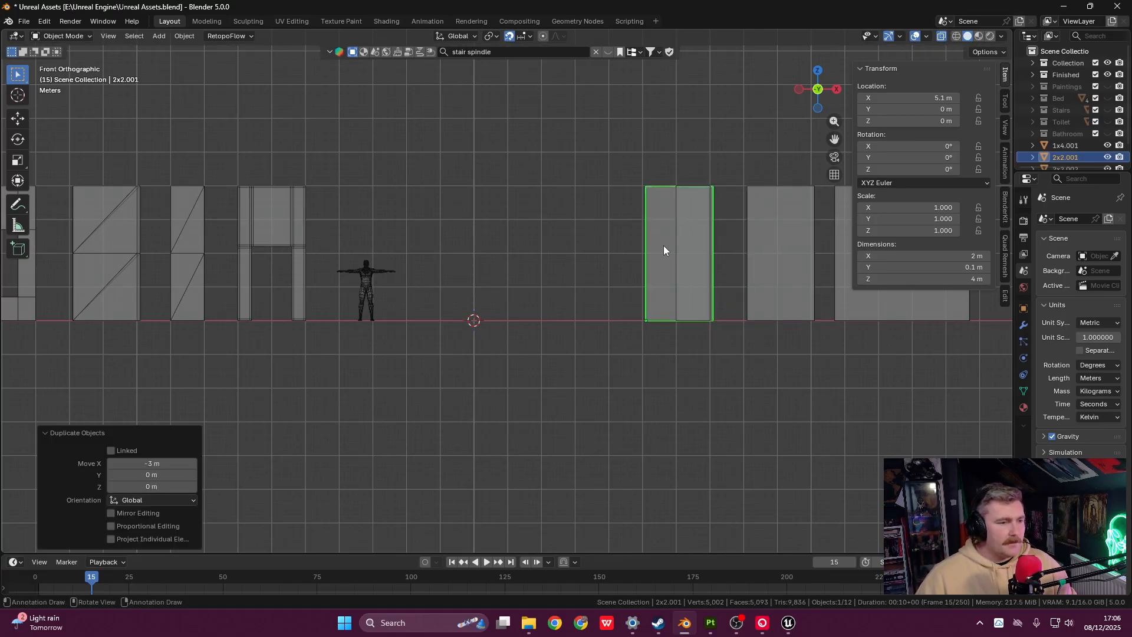
right_click(664, 245)
mouse_move(663, 246)
click(737, 258)
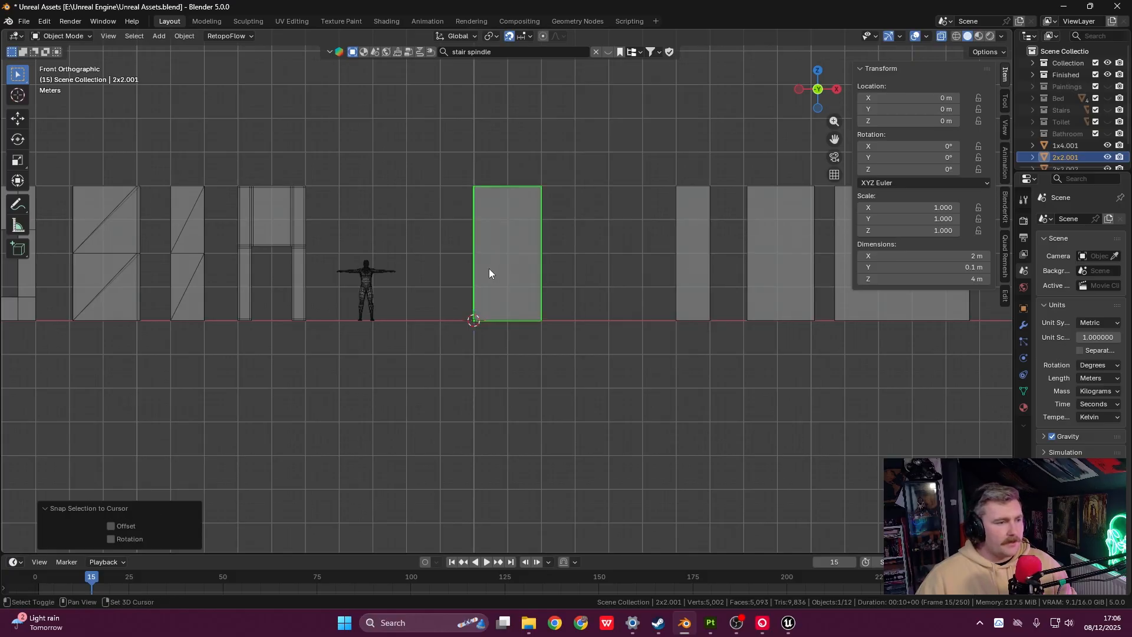
shift+middle_drag(490, 269, 556, 250)
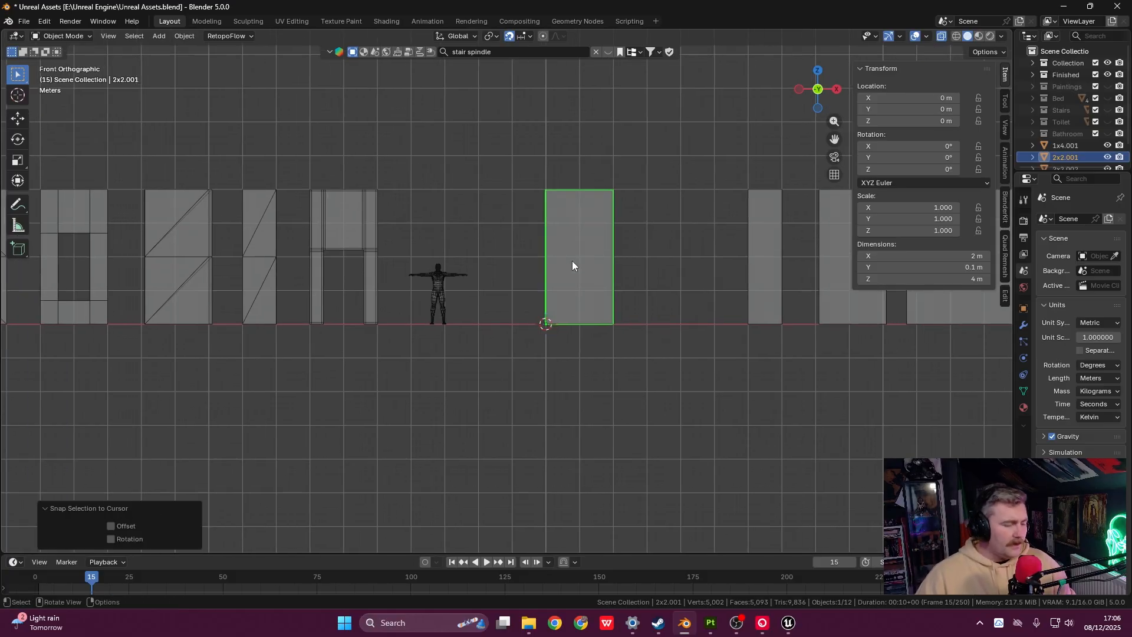
key(grave)
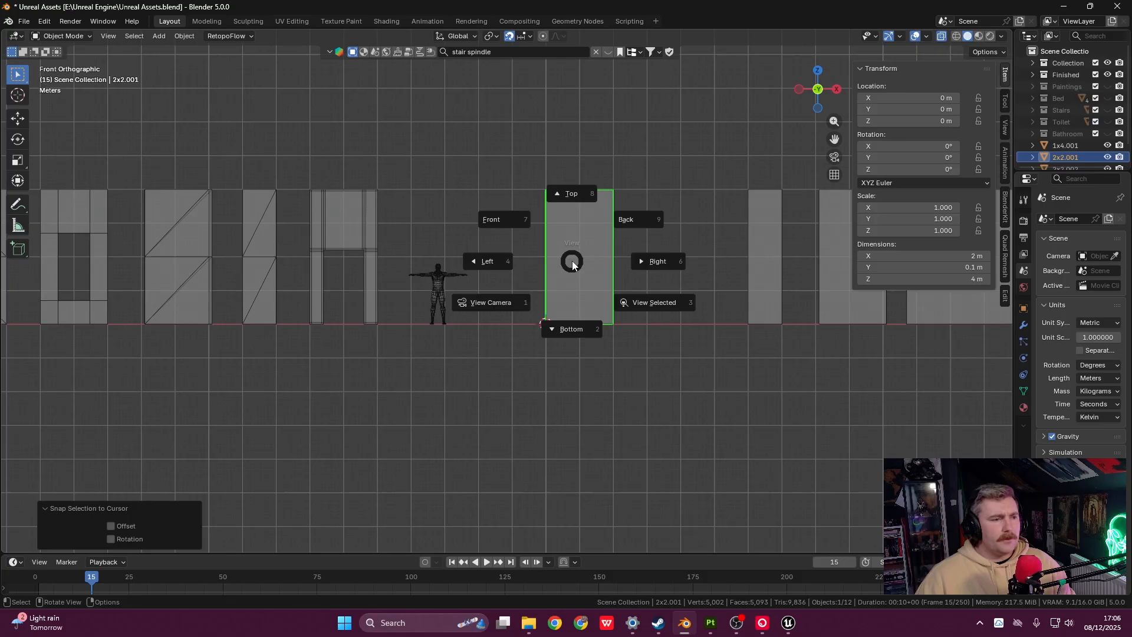
click(581, 193)
scroll(599, 264, up, 4)
shift+middle_drag(599, 264, 512, 317)
scroll(501, 303, up, 1)
- Duplicate the 2x2.001 panel and move the copy about 1.9 m down along Y
key(shift+d)
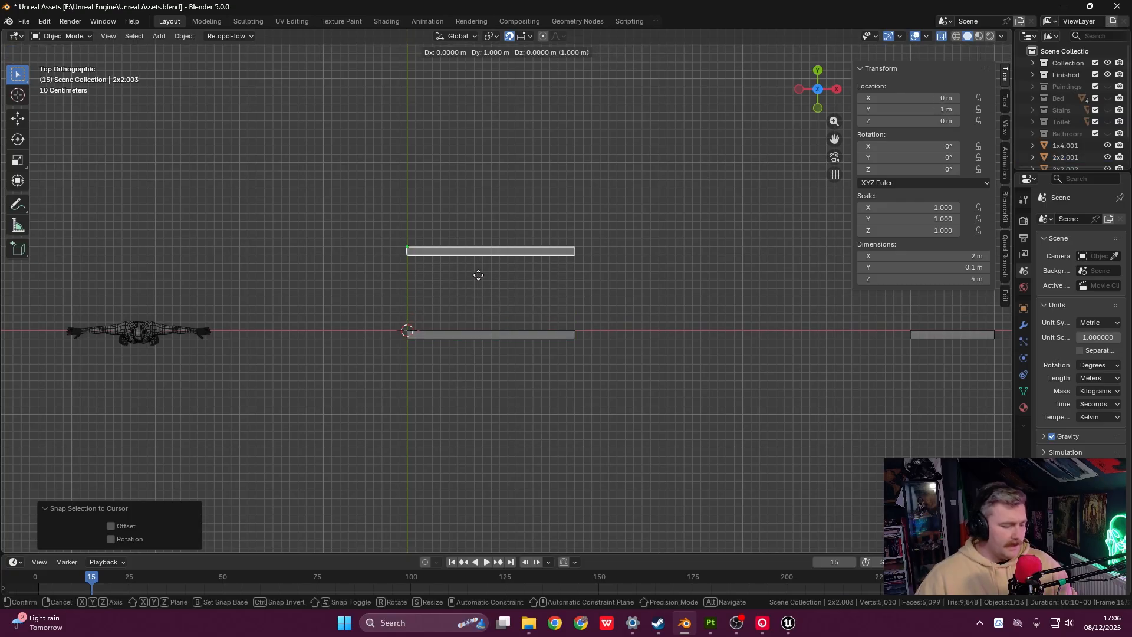
key(y)
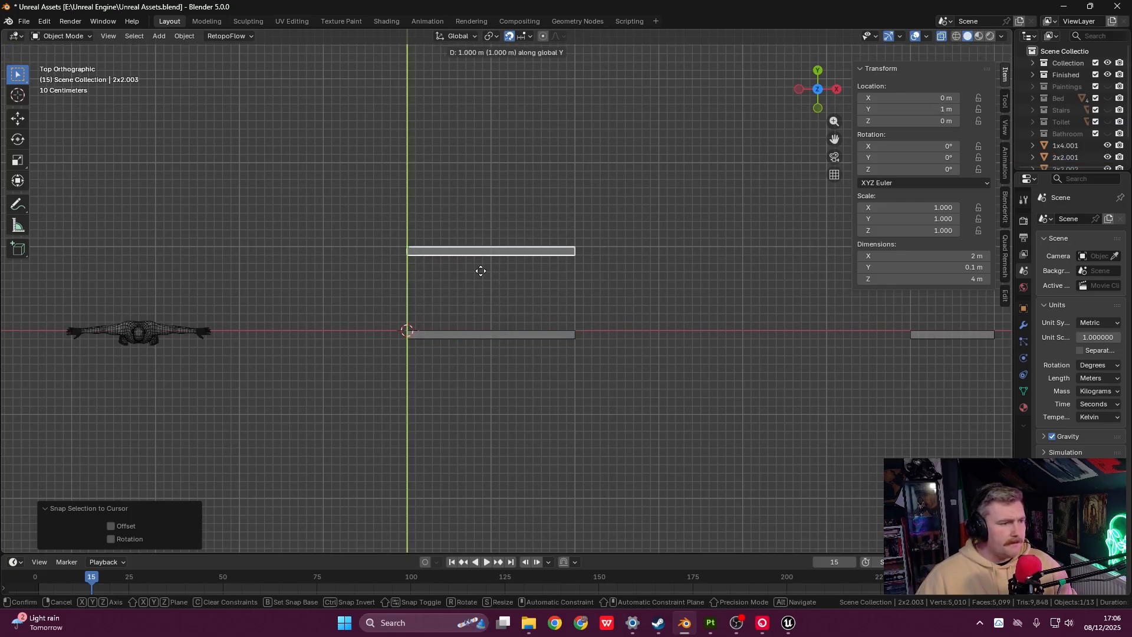
click(481, 271)
shift+middle_drag(479, 288, 610, 248)
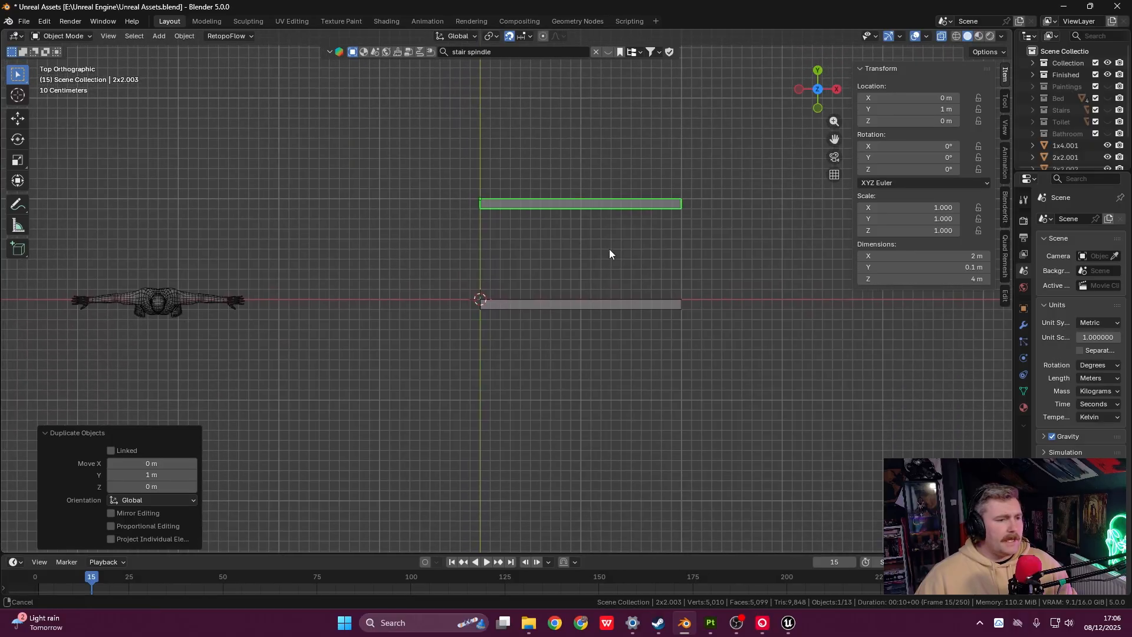
shift+middle_drag(599, 334, 621, 245)
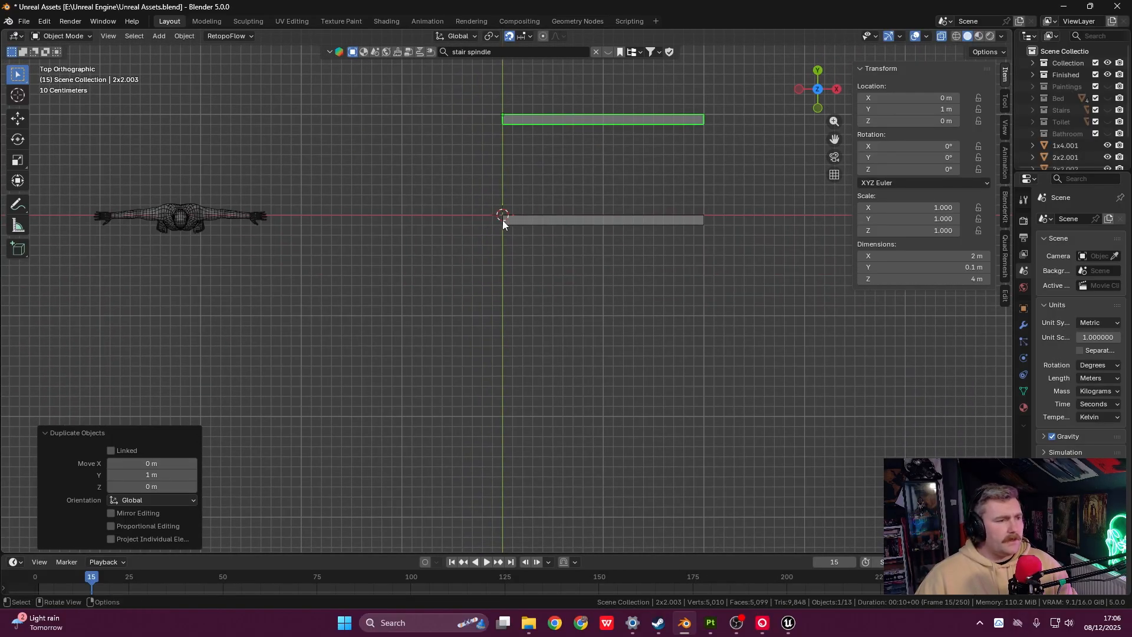
key(g)
key(y)
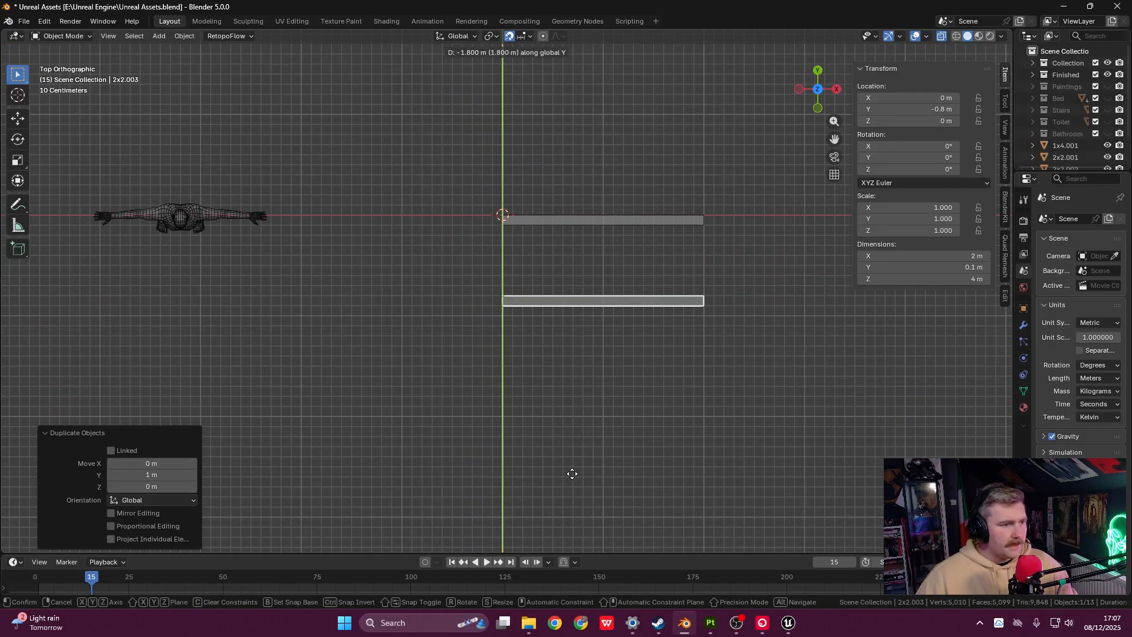
click(581, 463)
shift+middle_drag(601, 330, 575, 328)
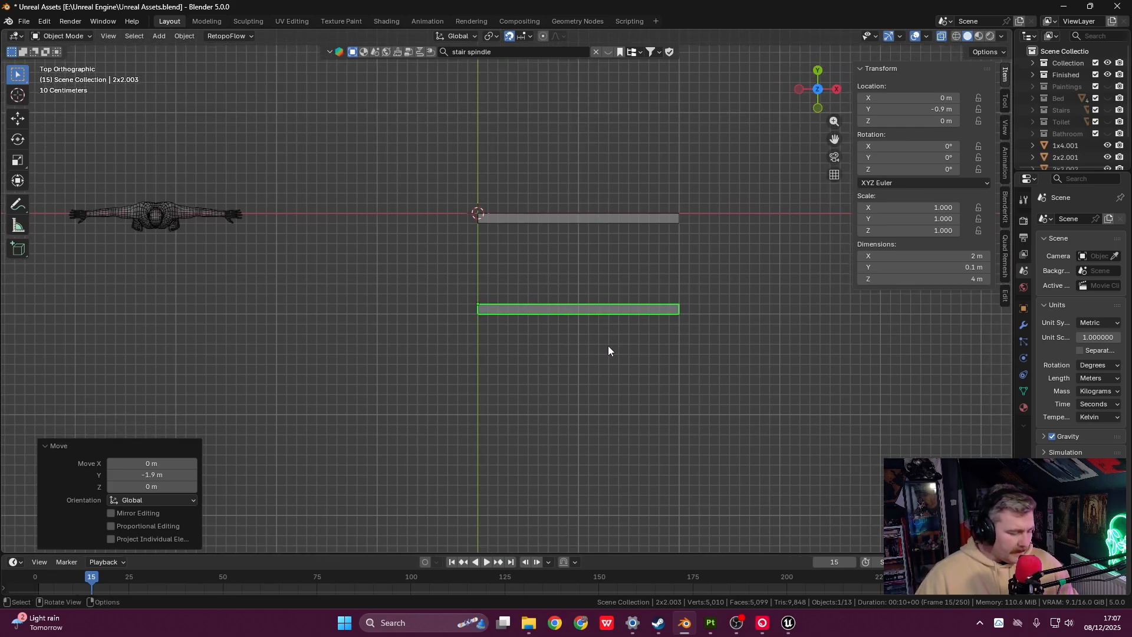
- Rotate the copy 90° about Z, after trying and undoing -90°
key(r)
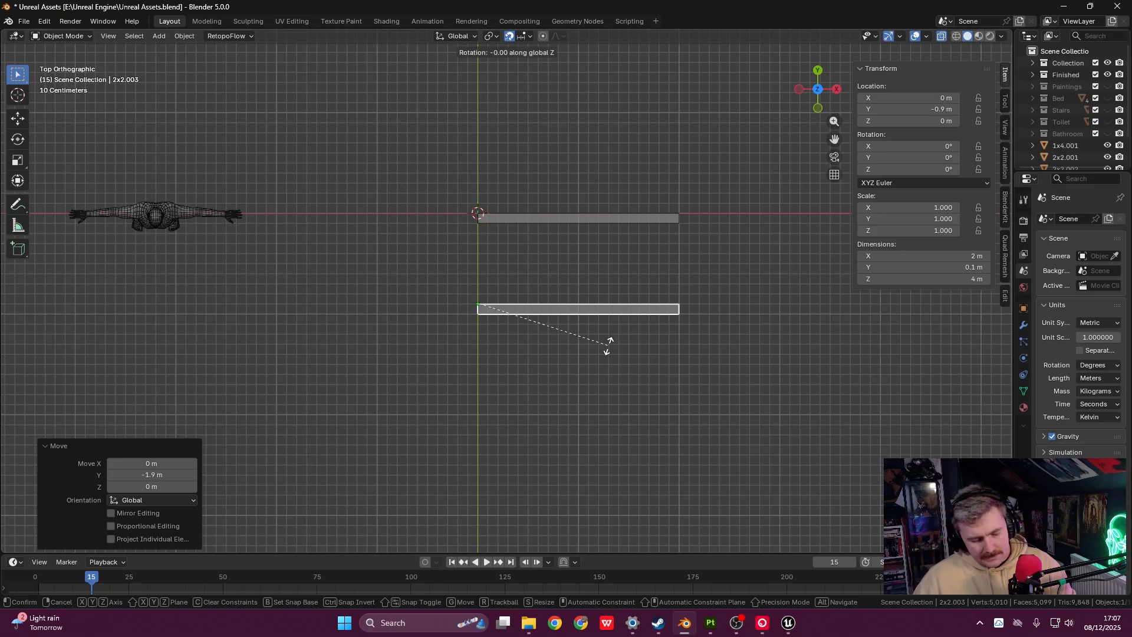
text(90)
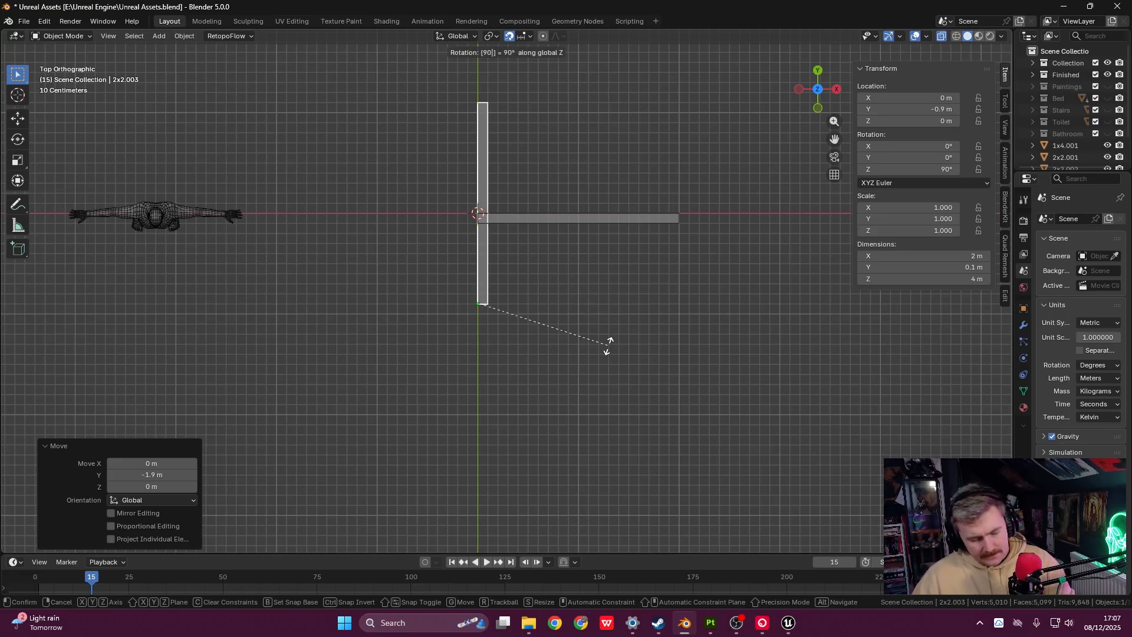
key(BackSpace)
key(BackSpace)
key(BackSpace)
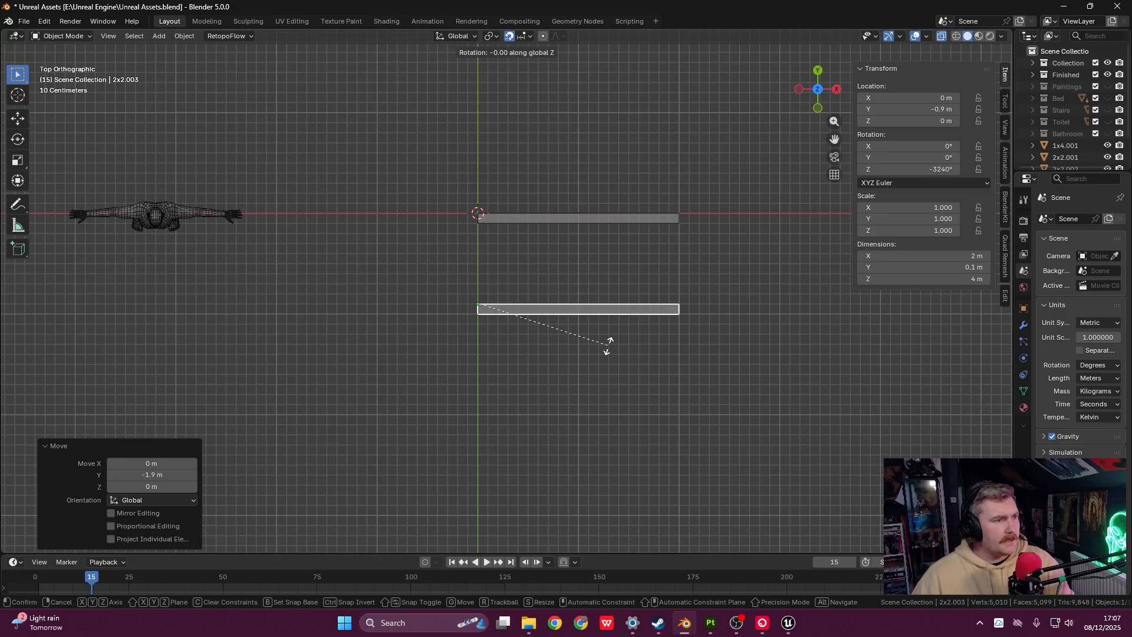
text(-90)
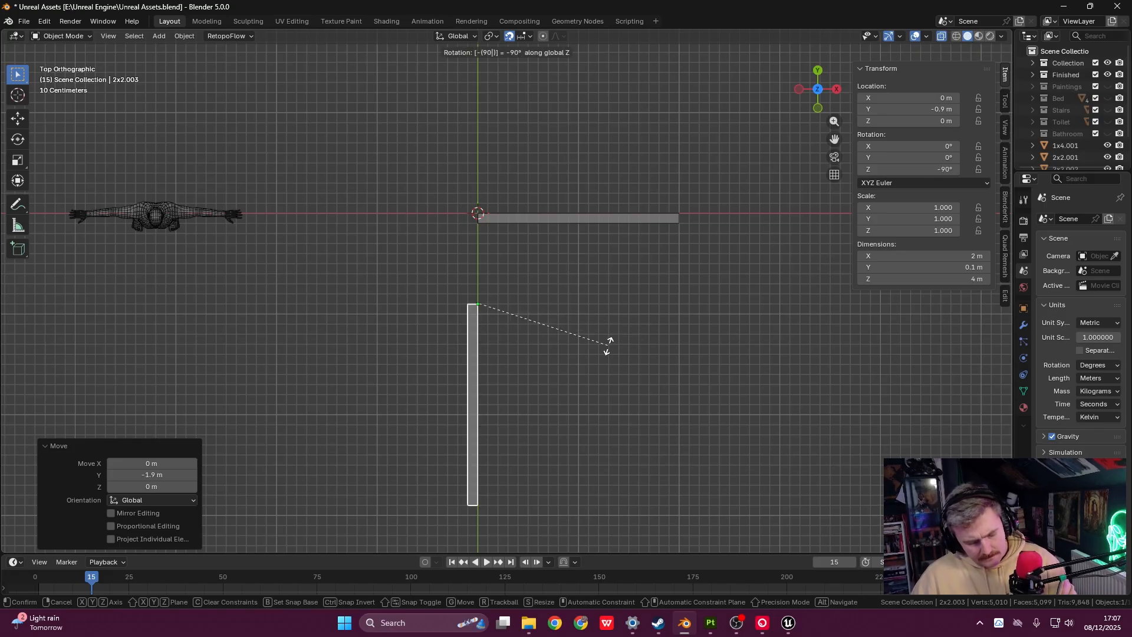
key(Return)
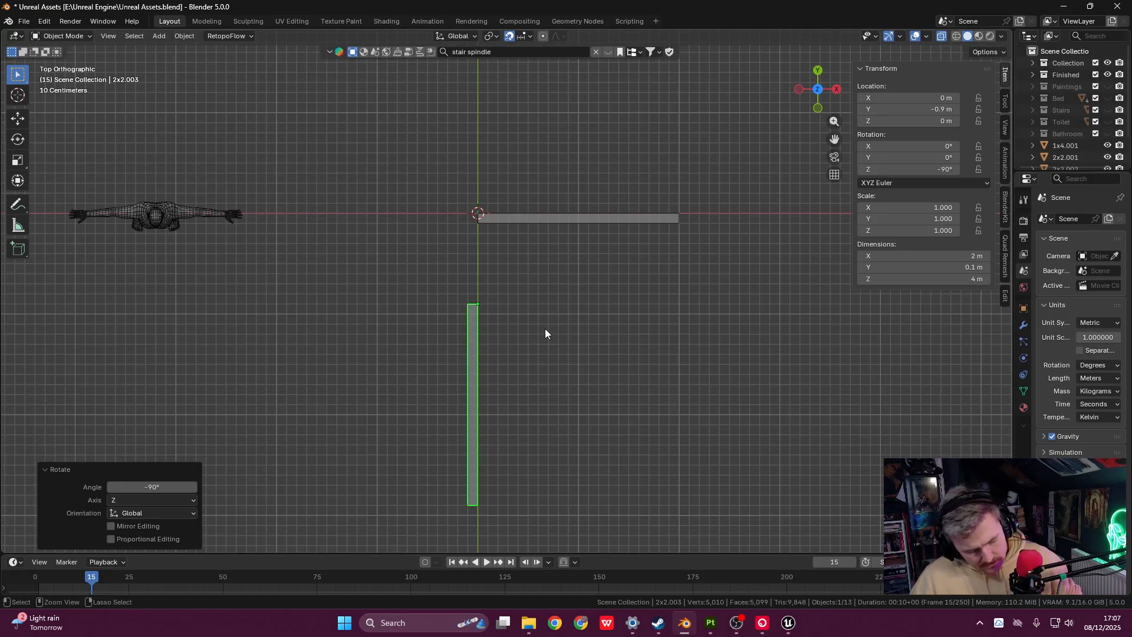
key(ctrl+z)
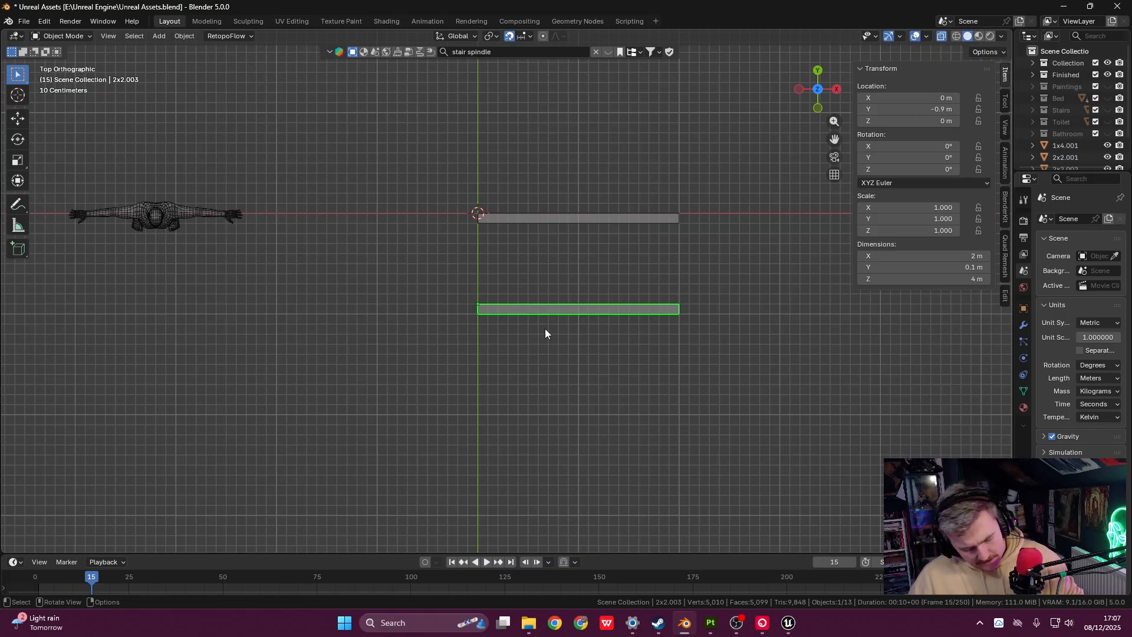
text(r90)
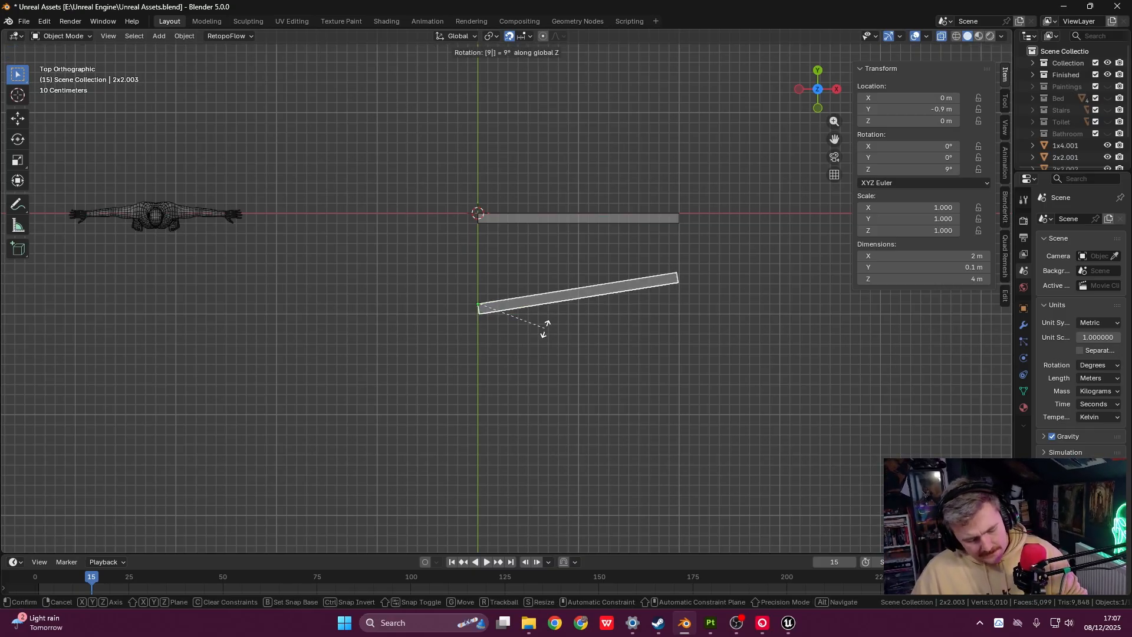
key(Return)
- Move the rotated panel down so it meets 2x2.001 at the corner
scroll(532, 298, up, 5)
shift+middle_drag(451, 200, 515, 372)
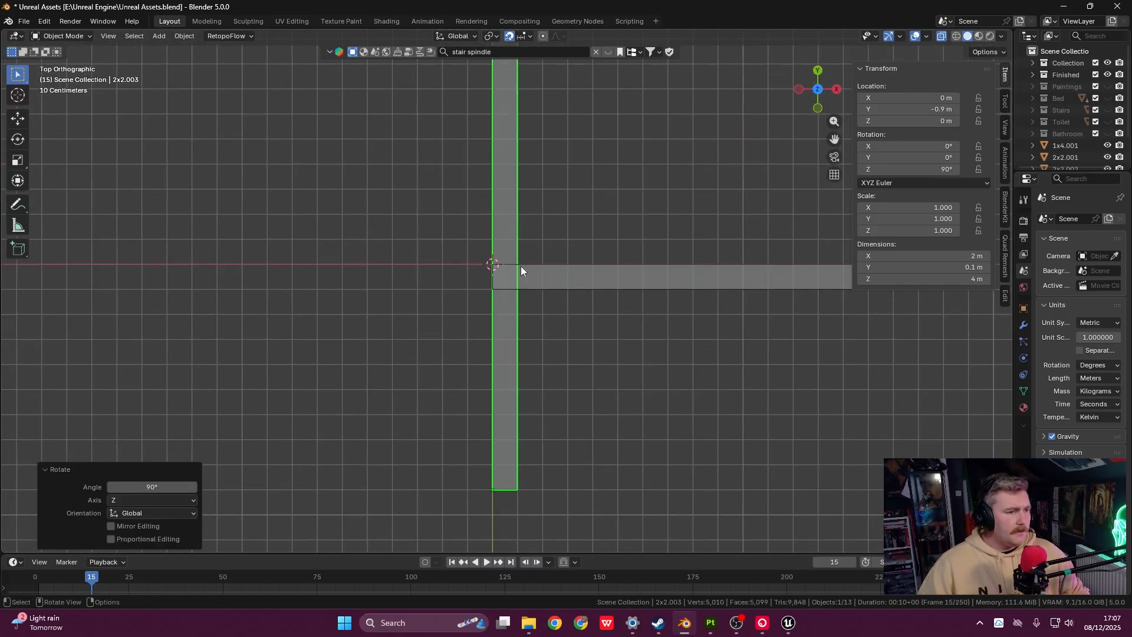
scroll(521, 267, down, 2)
key(g)
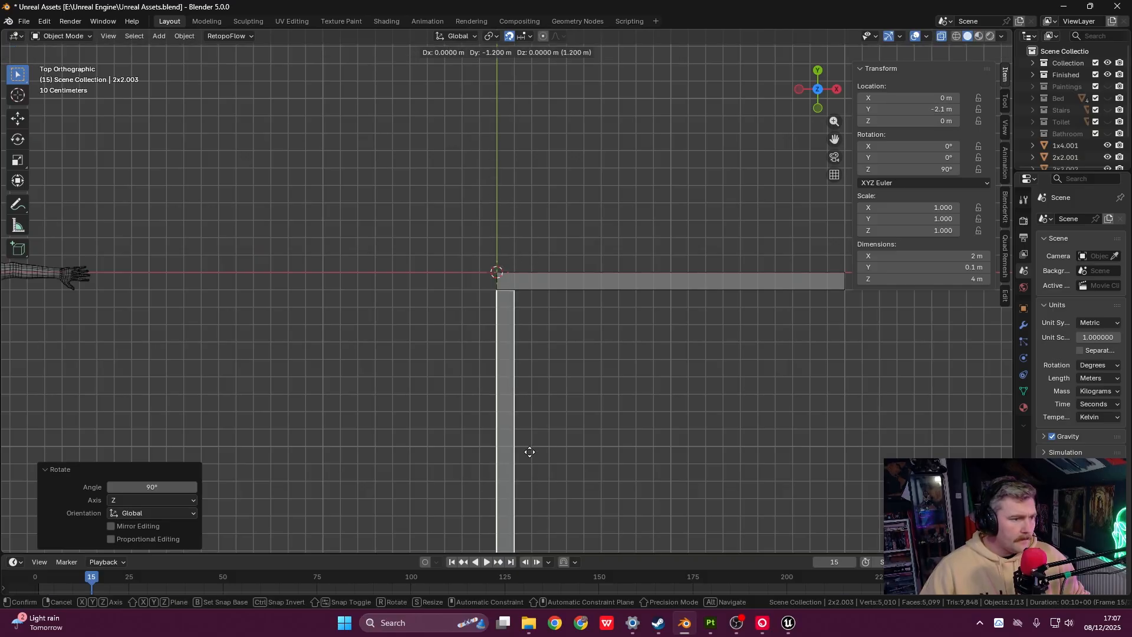
click(527, 442)
shift+middle_drag(544, 391, 512, 260)
scroll(505, 256, down, 1)
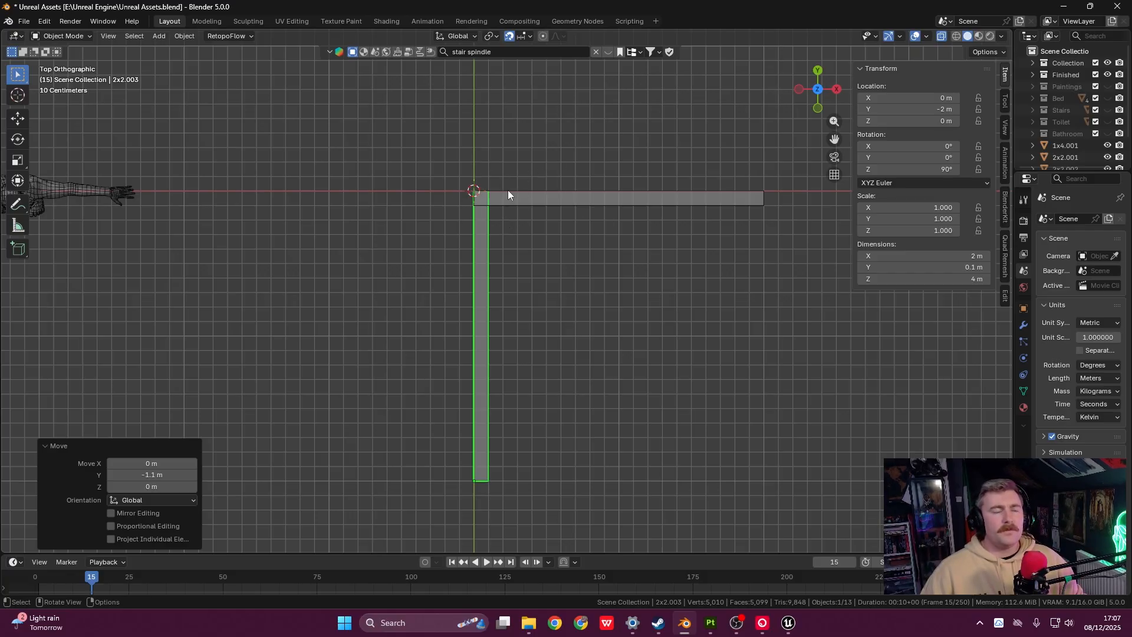
shift+middle_drag(542, 180, 568, 296)
scroll(533, 213, up, 3)
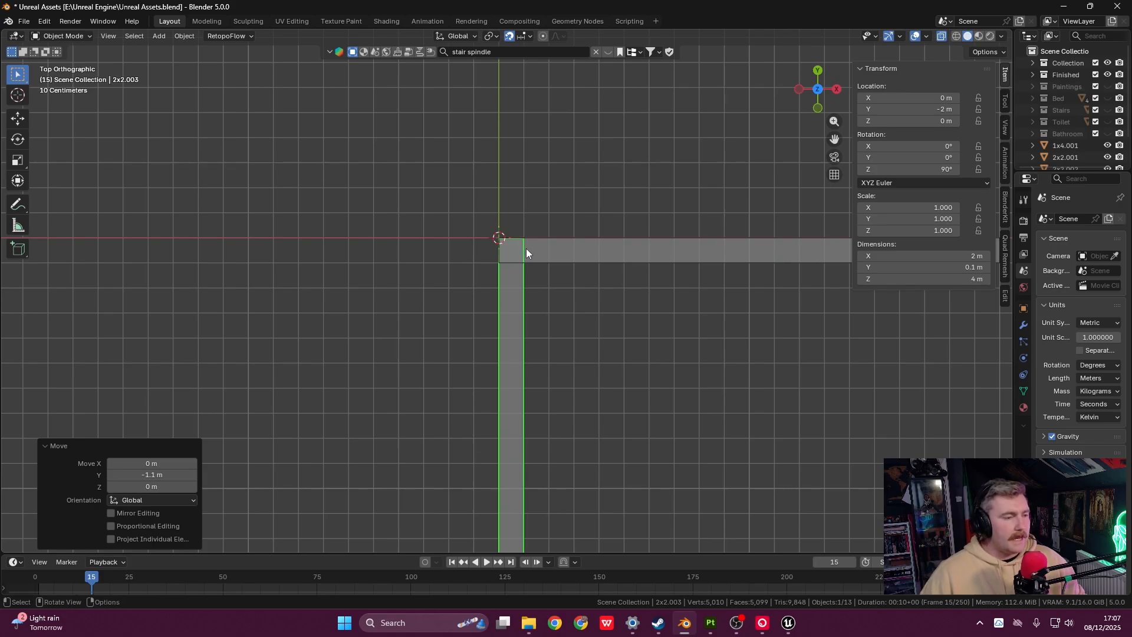
scroll(526, 249, up, 3)
shift+middle_drag(531, 250, 543, 302)
scroll(532, 342, down, 6)
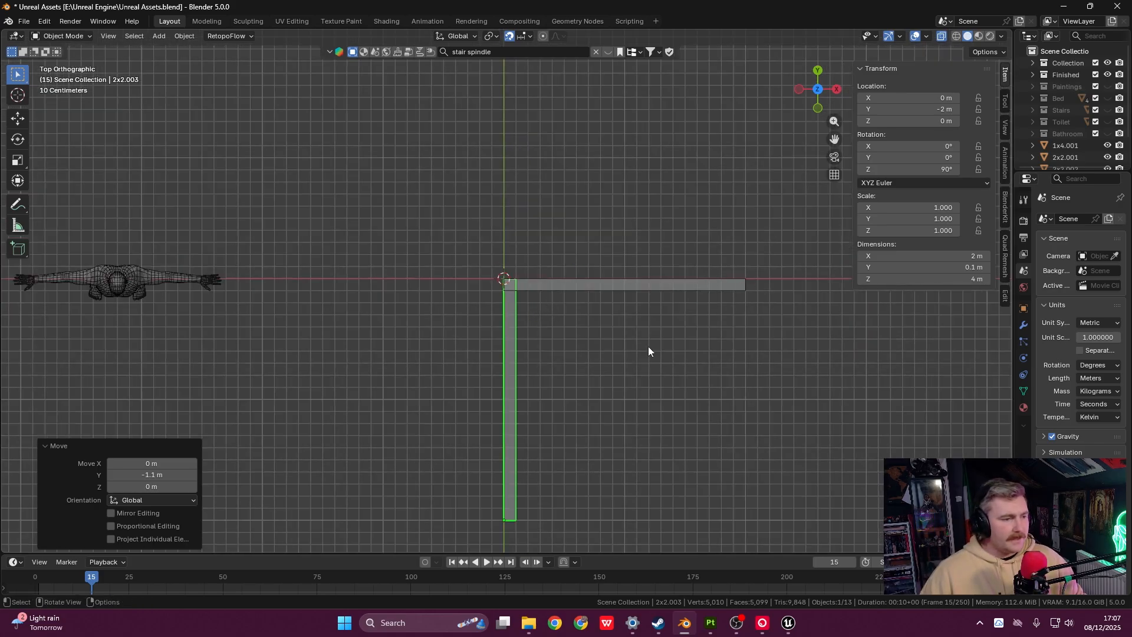
- Frame the corner and select the vertical wall panel 2x2.003
shift+middle_drag(611, 373, 659, 221)
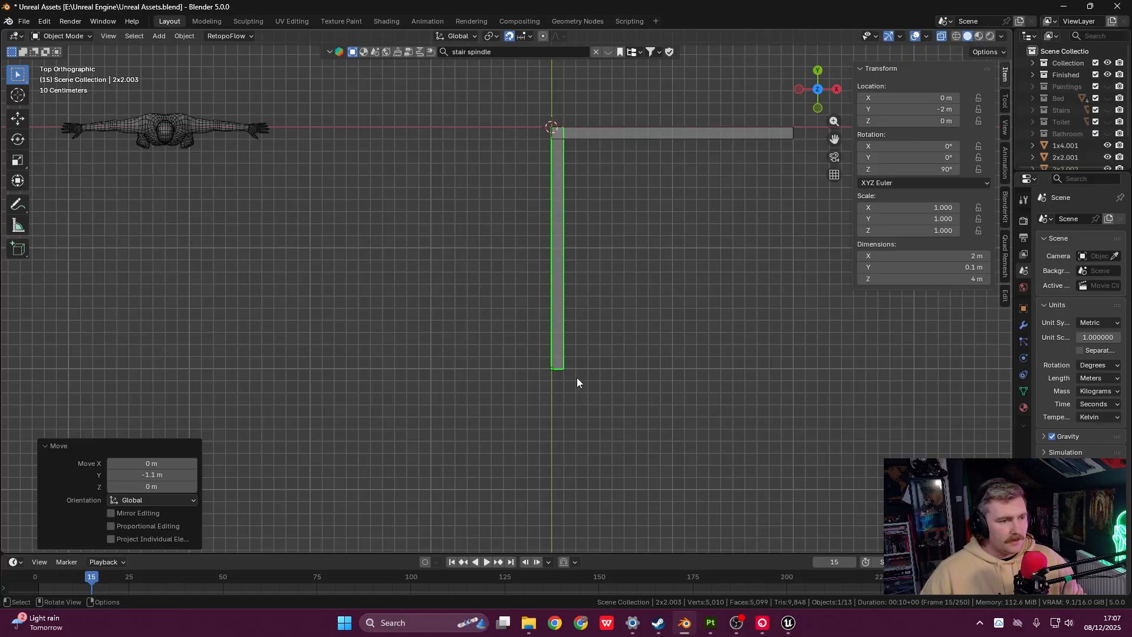
shift+middle_drag(586, 270, 568, 395)
shift+middle_drag(630, 250, 482, 327)
scroll(603, 362, up, 6)
scroll(497, 236, up, 5)
shift+middle_drag(531, 407, 552, 254)
scroll(555, 265, down, 3)
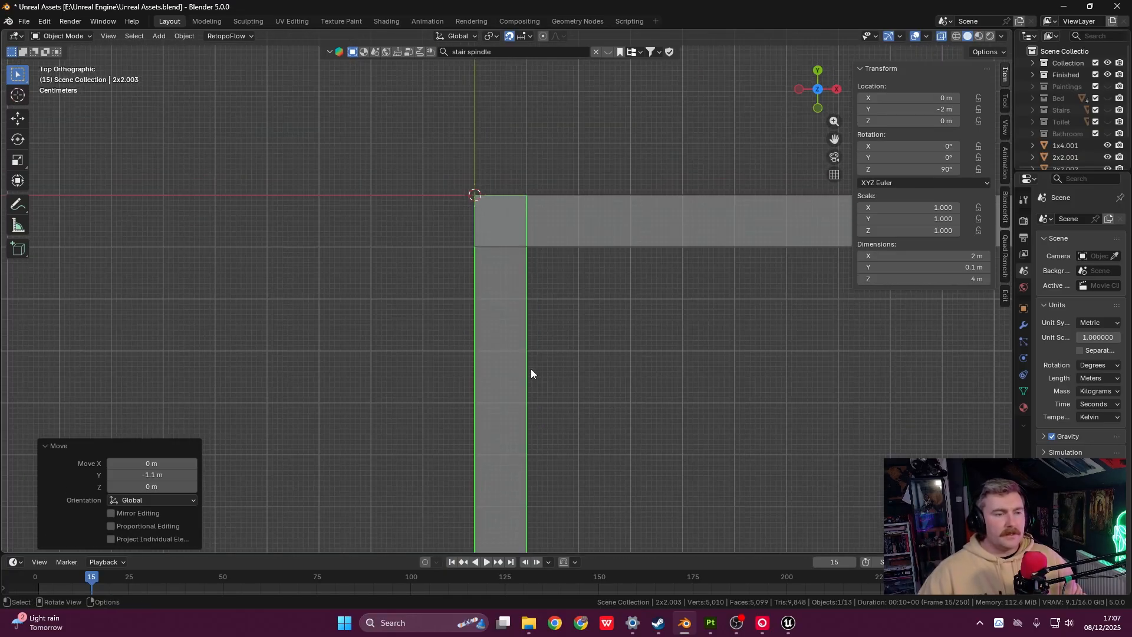
click(581, 239)
click(521, 257)
click(559, 234)
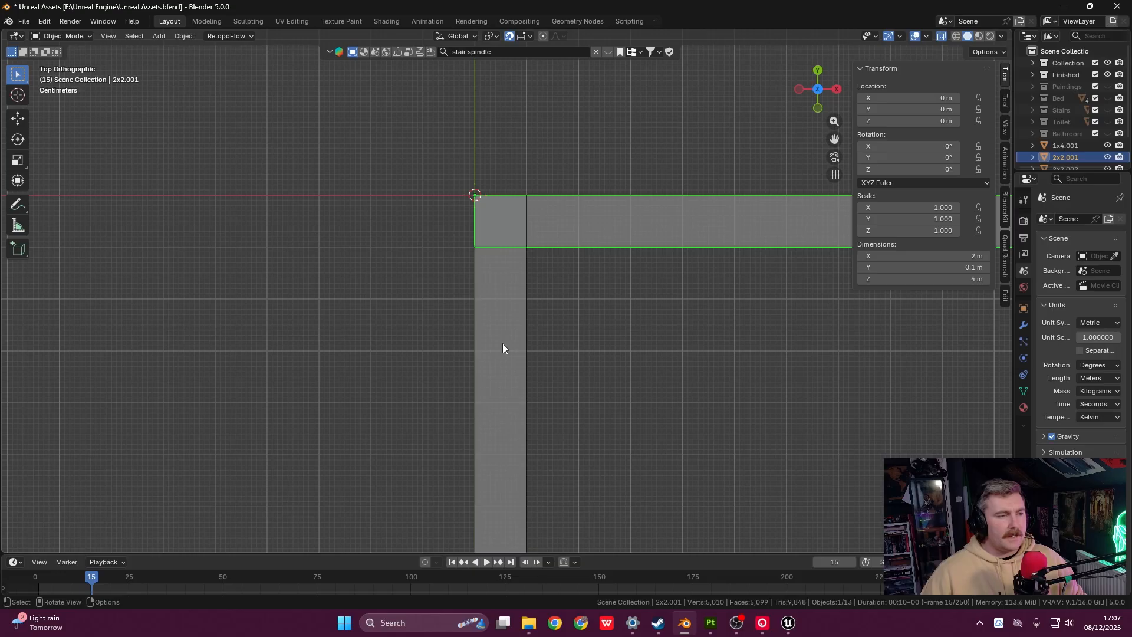
click(502, 341)
click(565, 231)
click(524, 285)
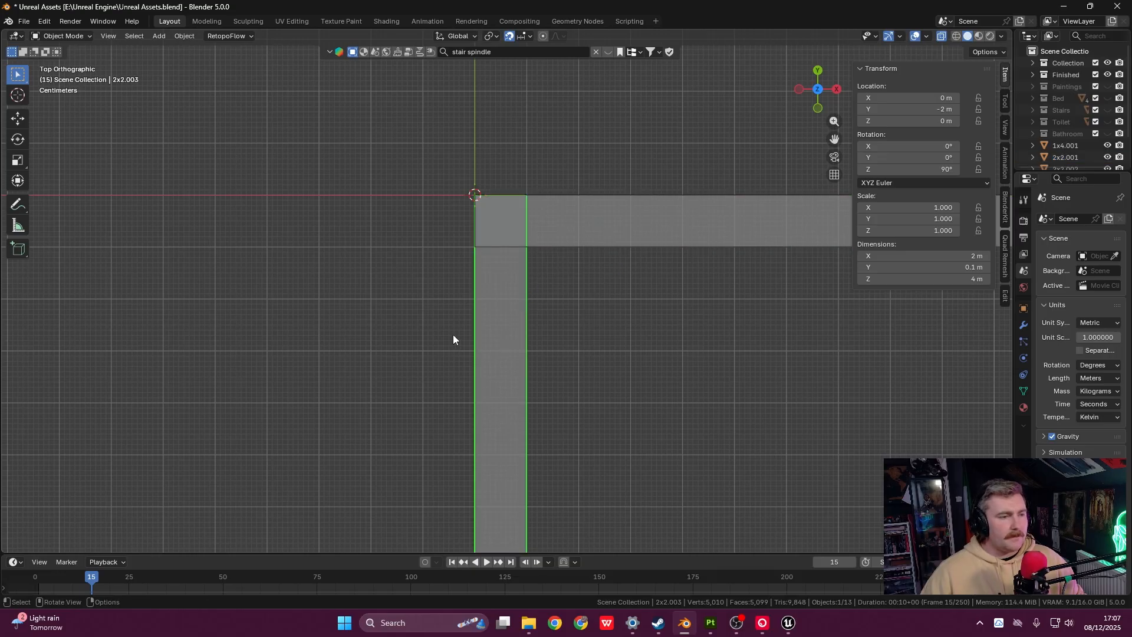
- In Edit Mode on 2x2.003, box-select the top end edge where it meets 2x2.001
key(Tab)
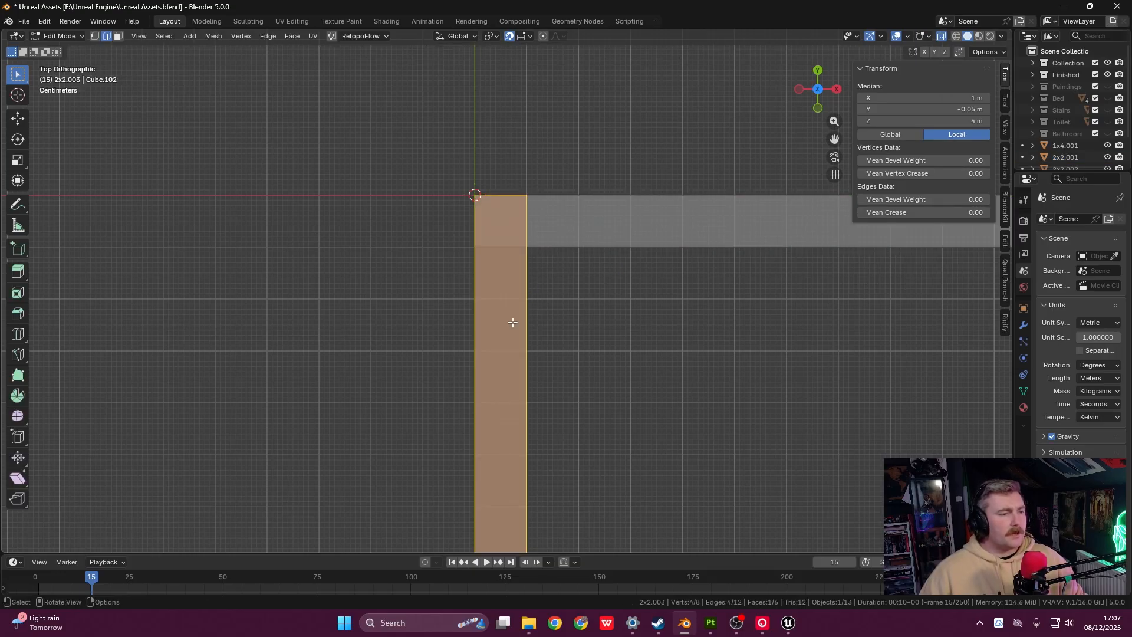
scroll(513, 322, down, 7)
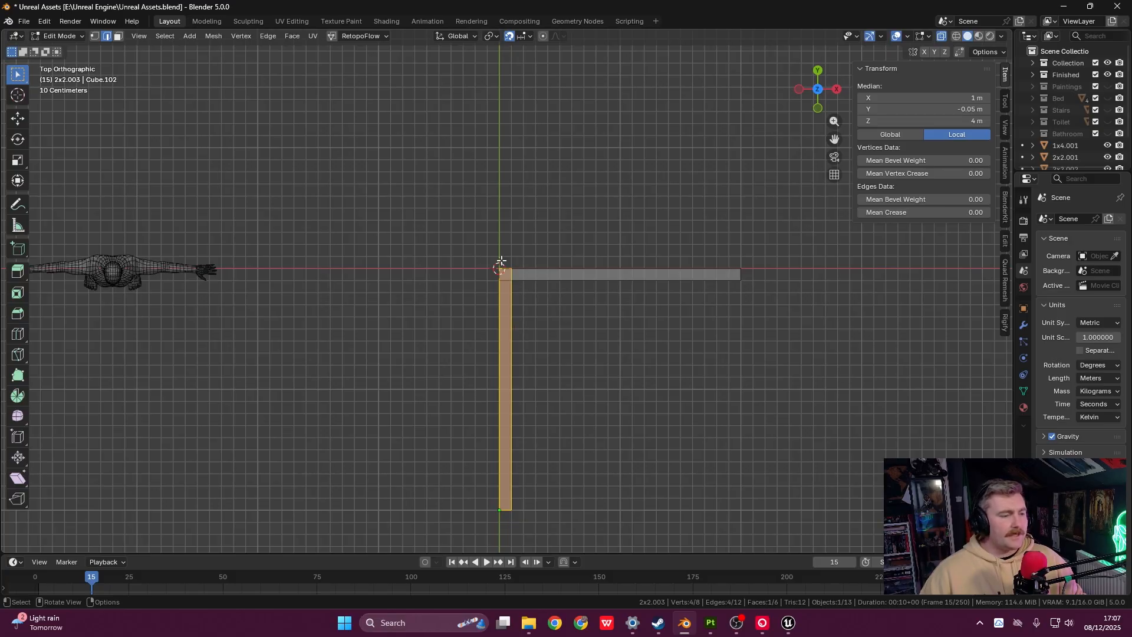
scroll(515, 265, up, 11)
shift+middle_drag(635, 107, 611, 190)
drag(338, 167, 671, 228)
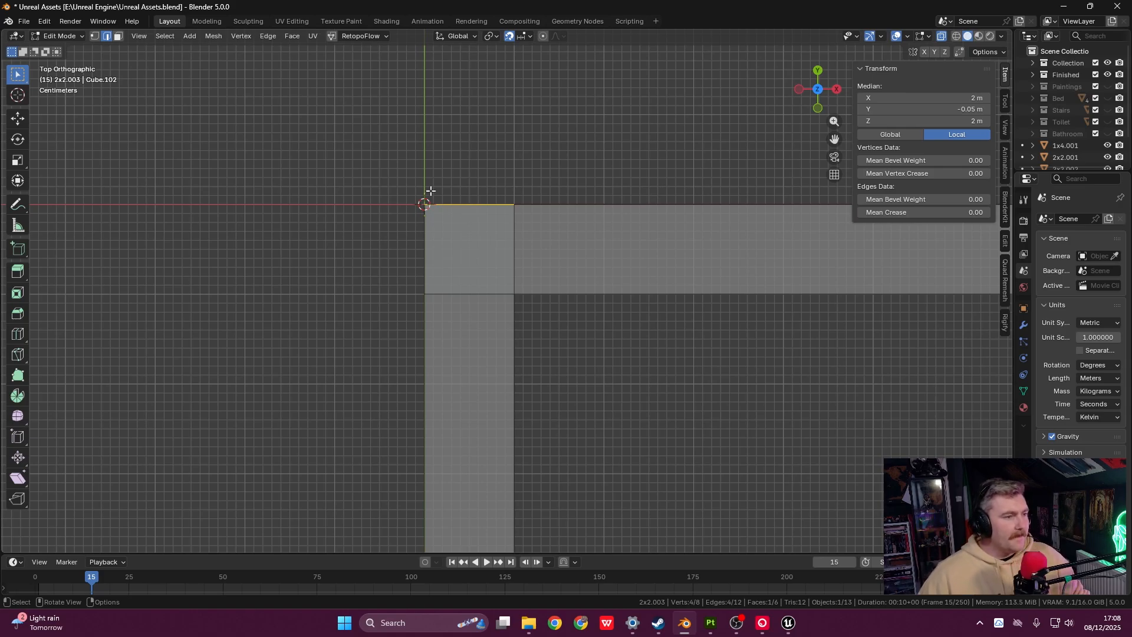
drag(371, 164, 591, 227)
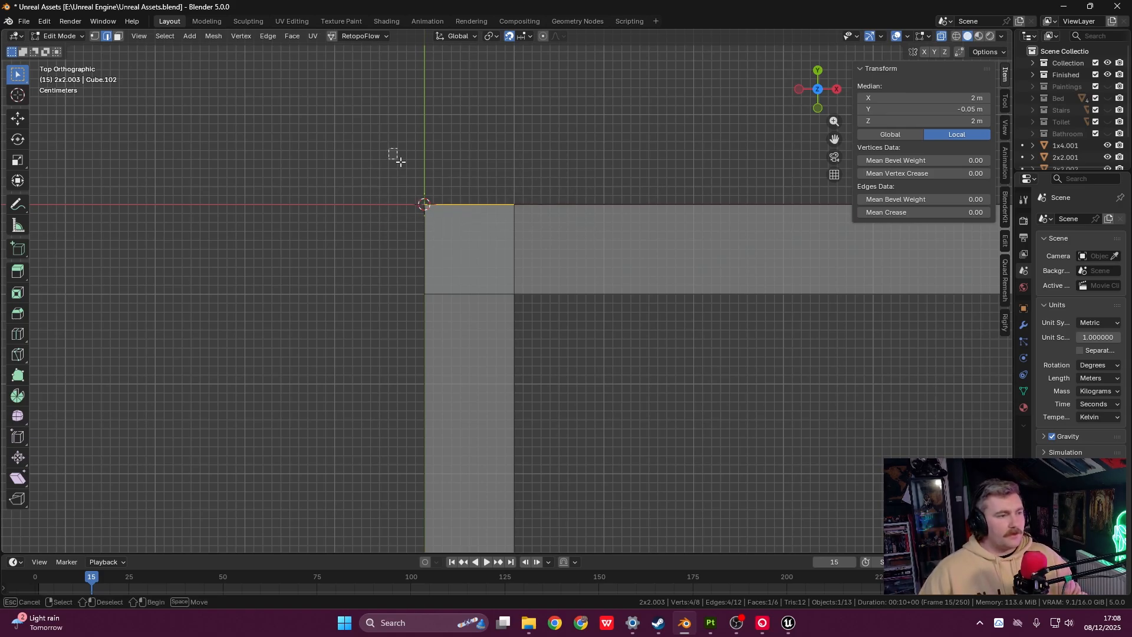
drag(387, 147, 582, 234)
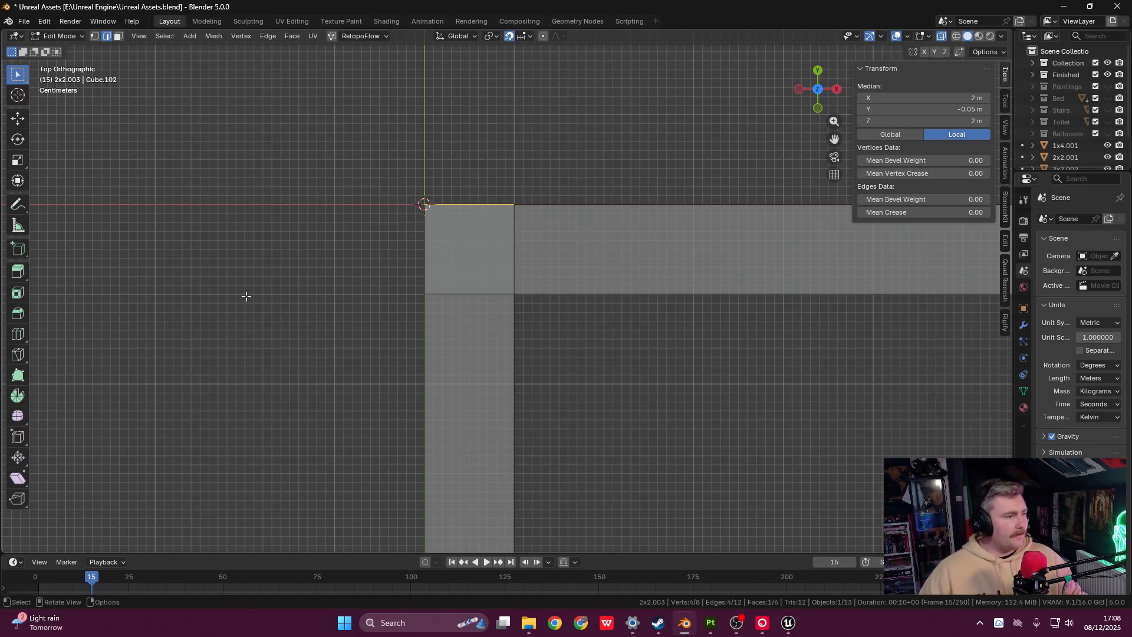
- Shear the 2x2.003 panel's selected end edge by -0.887 on Z into a diagonal across the corner
click(22, 480)
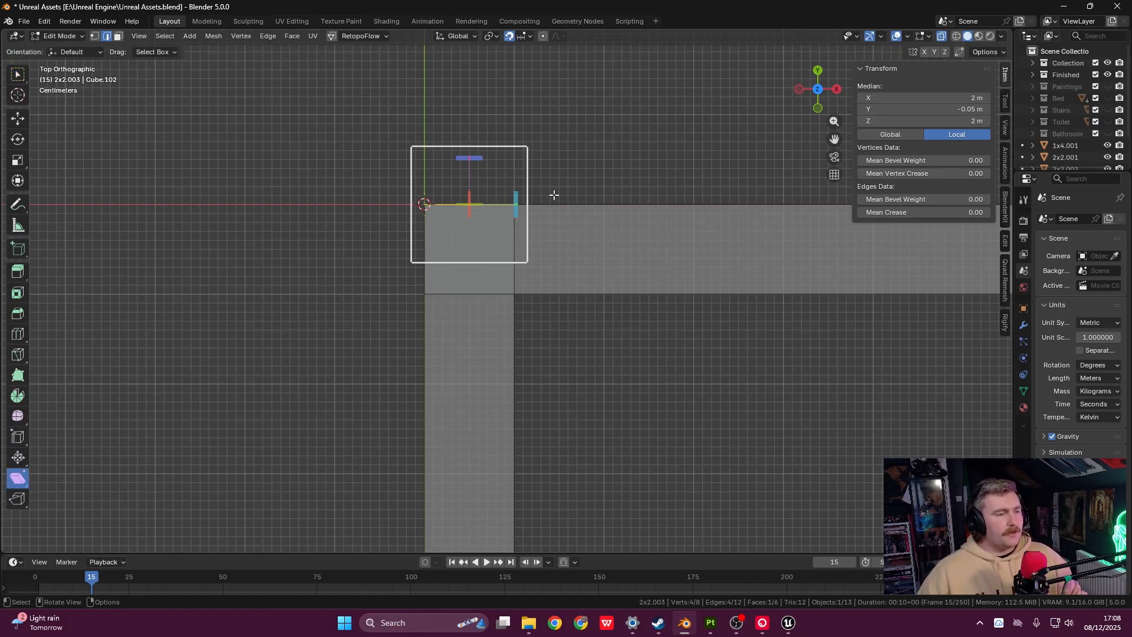
shift+middle_drag(564, 248, 576, 321)
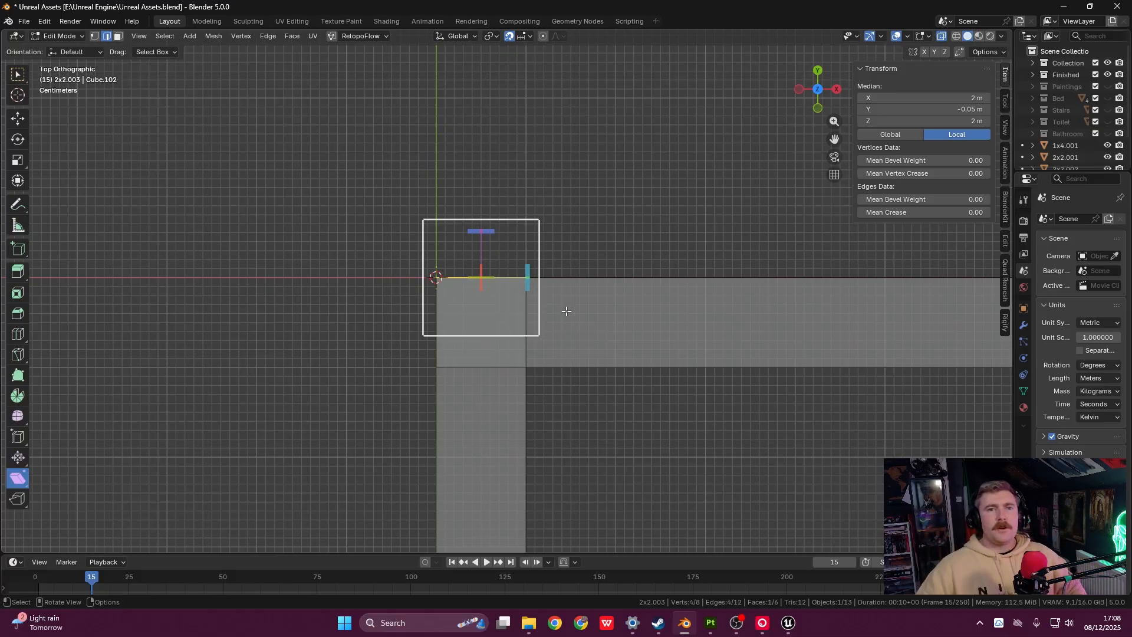
shift+middle_drag(539, 300, 559, 299)
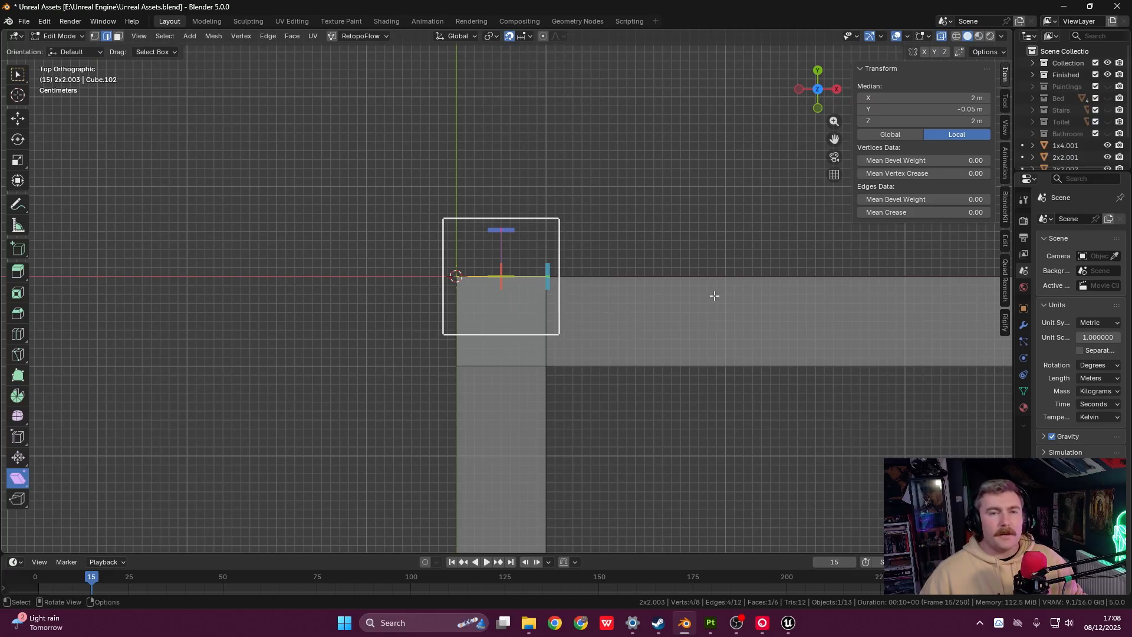
shift+middle_drag(682, 294, 670, 347)
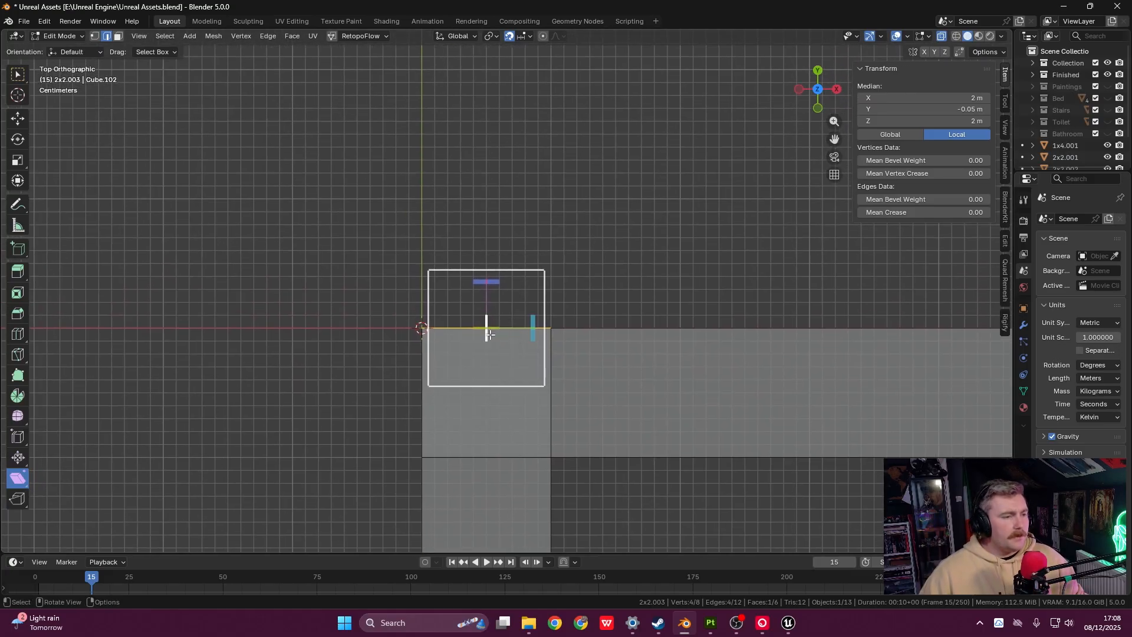
click(21, 480)
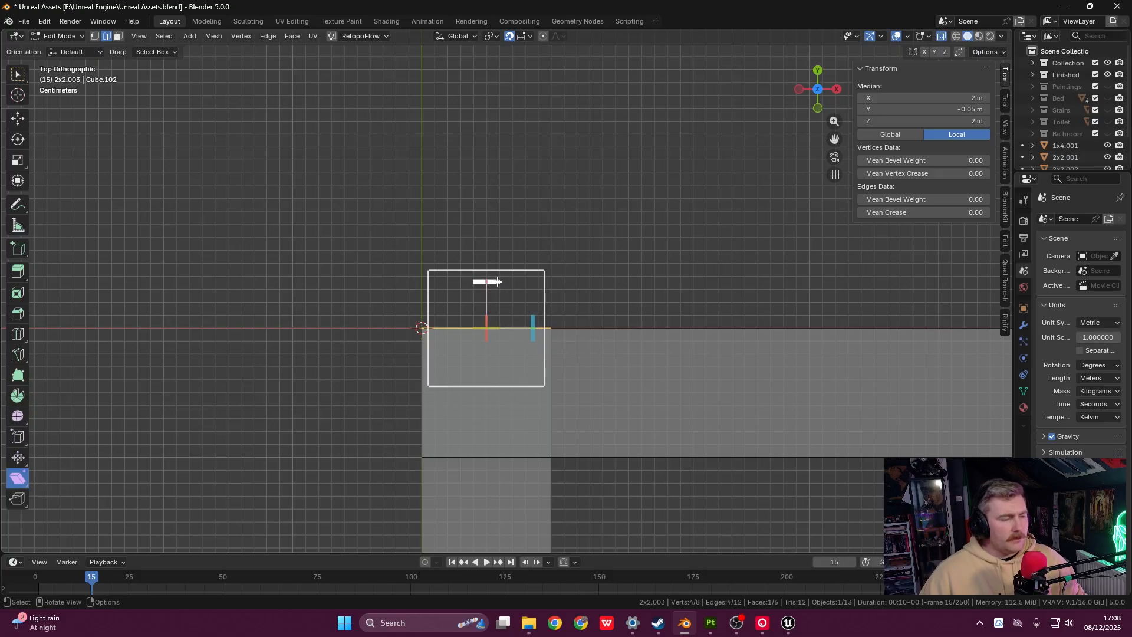
drag(533, 321, 570, 326)
drag(481, 279, 547, 327)
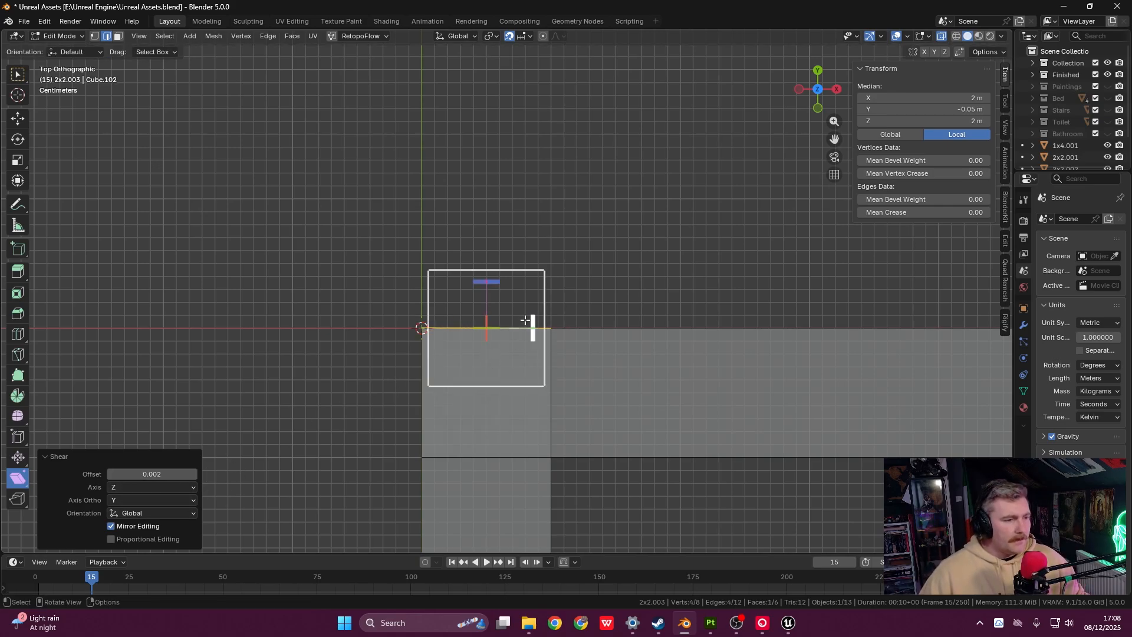
shift+middle_drag(556, 439, 490, 316)
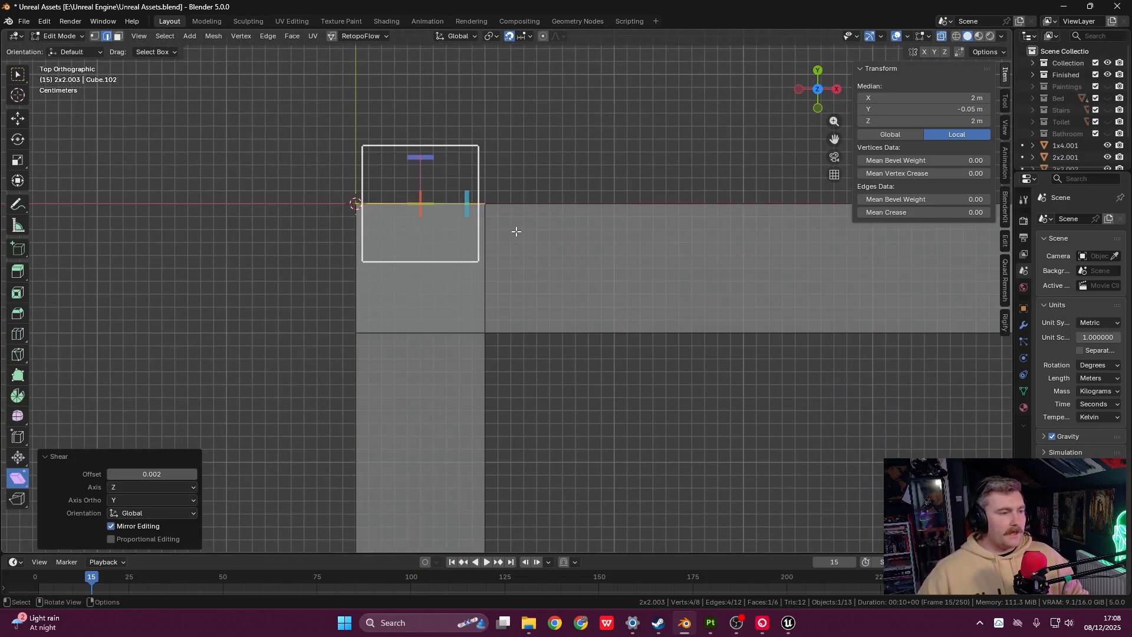
shift+middle_drag(505, 319, 583, 270)
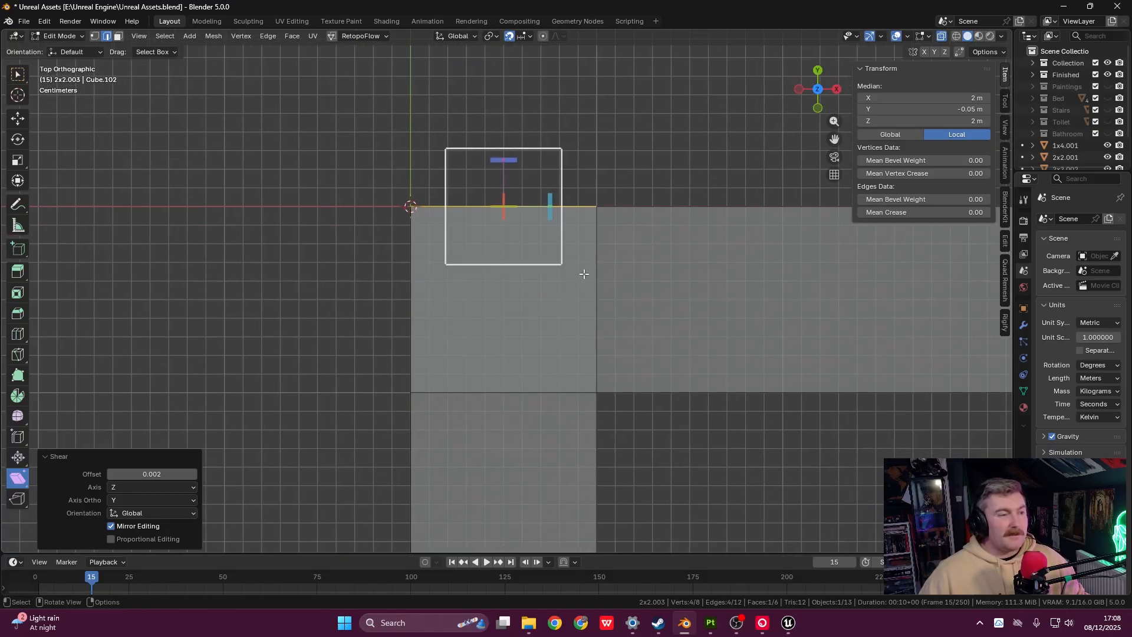
drag(550, 201, 583, 436)
shift+middle_drag(591, 304, 572, 294)
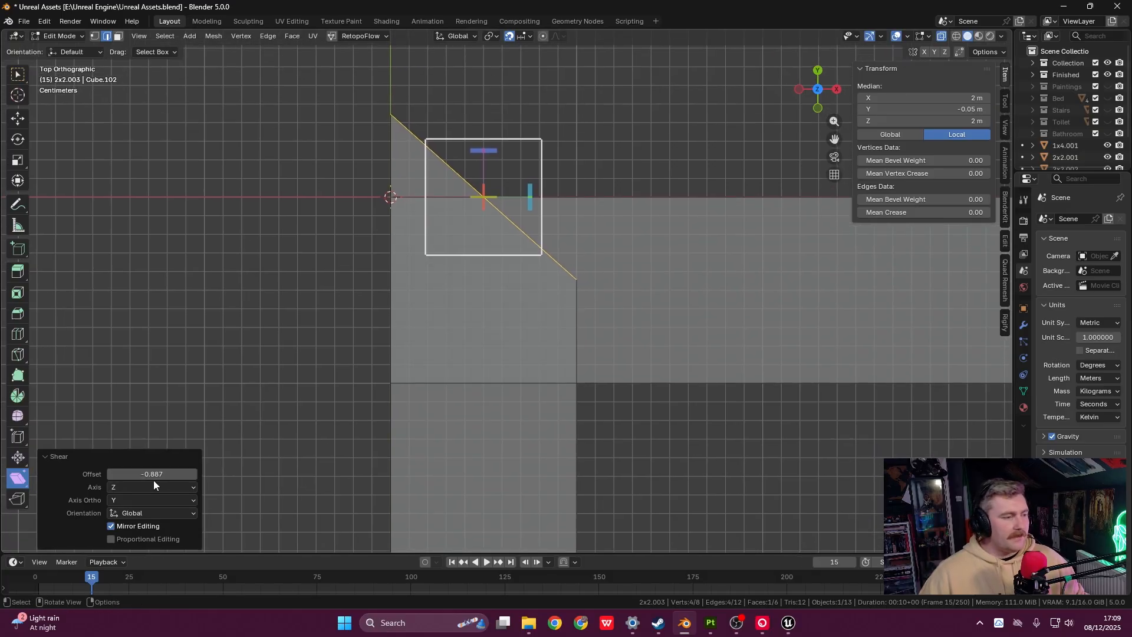
- Change the shear offset to exactly -1.000 and check the clean 45° mitre at the corner
click(168, 474)
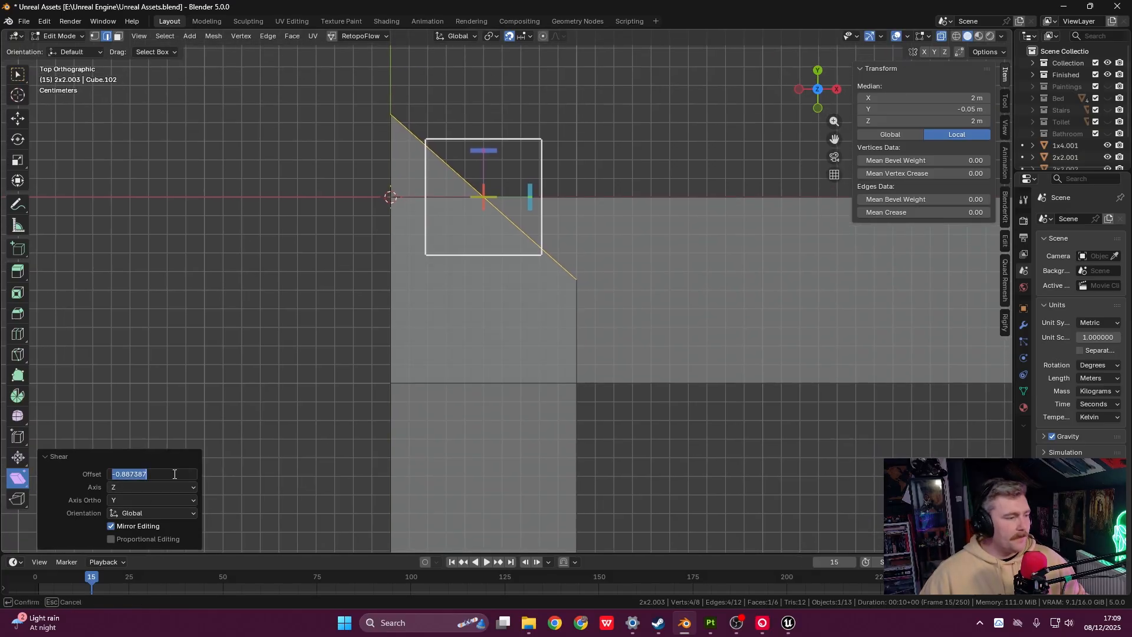
text(-1)
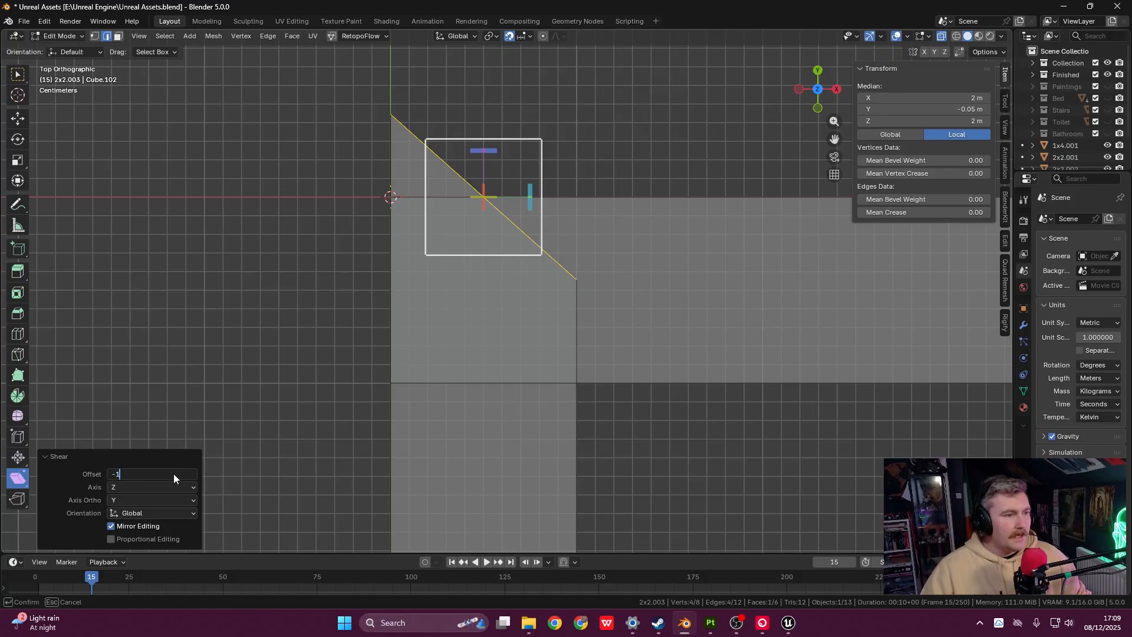
key(Return)
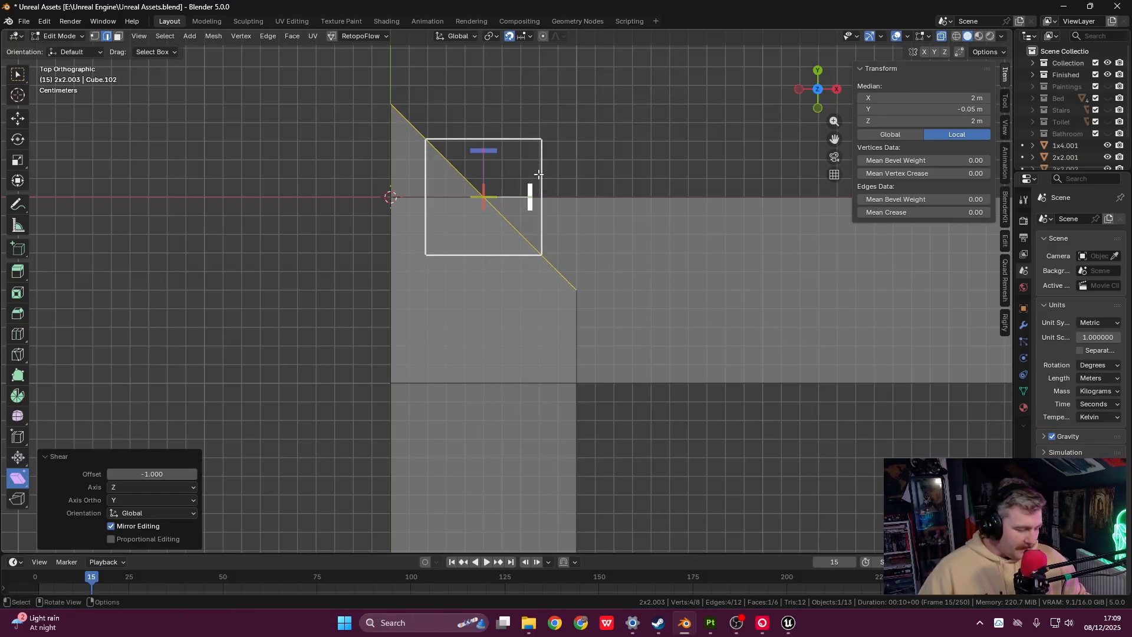
shift+middle_drag(591, 196, 637, 186)
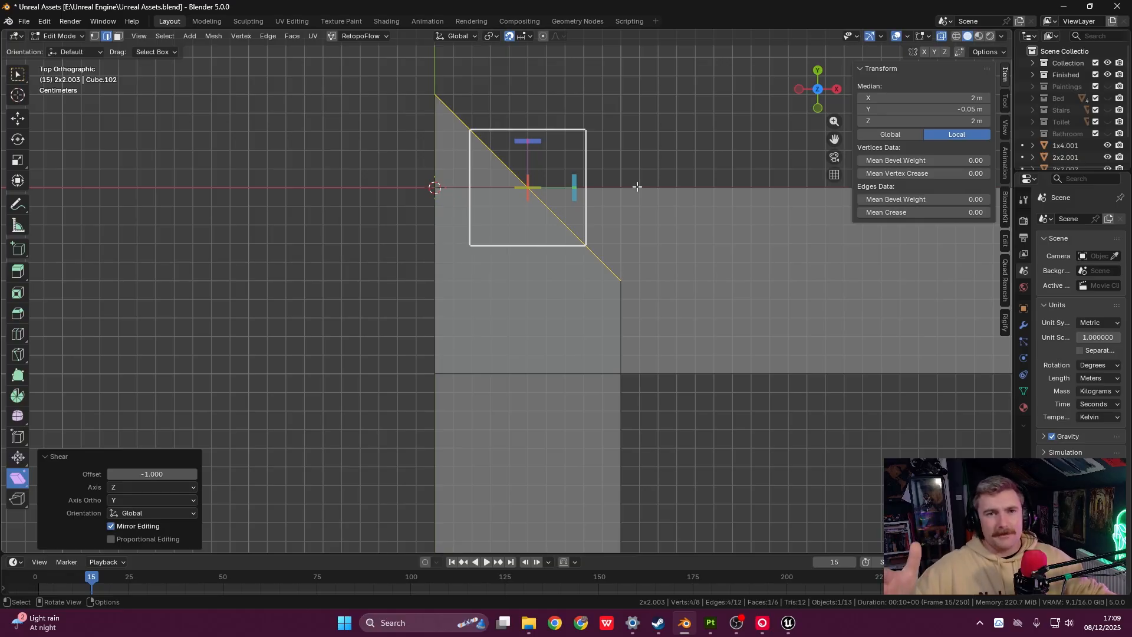
shift+middle_drag(660, 175, 664, 190)
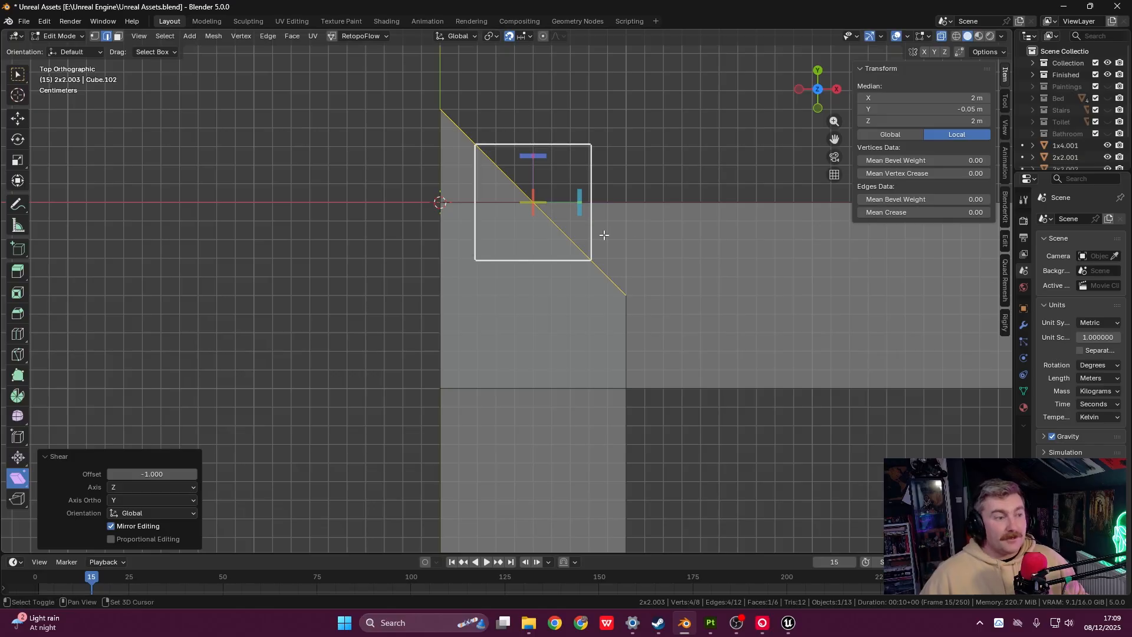
shift+middle_drag(600, 231, 587, 183)
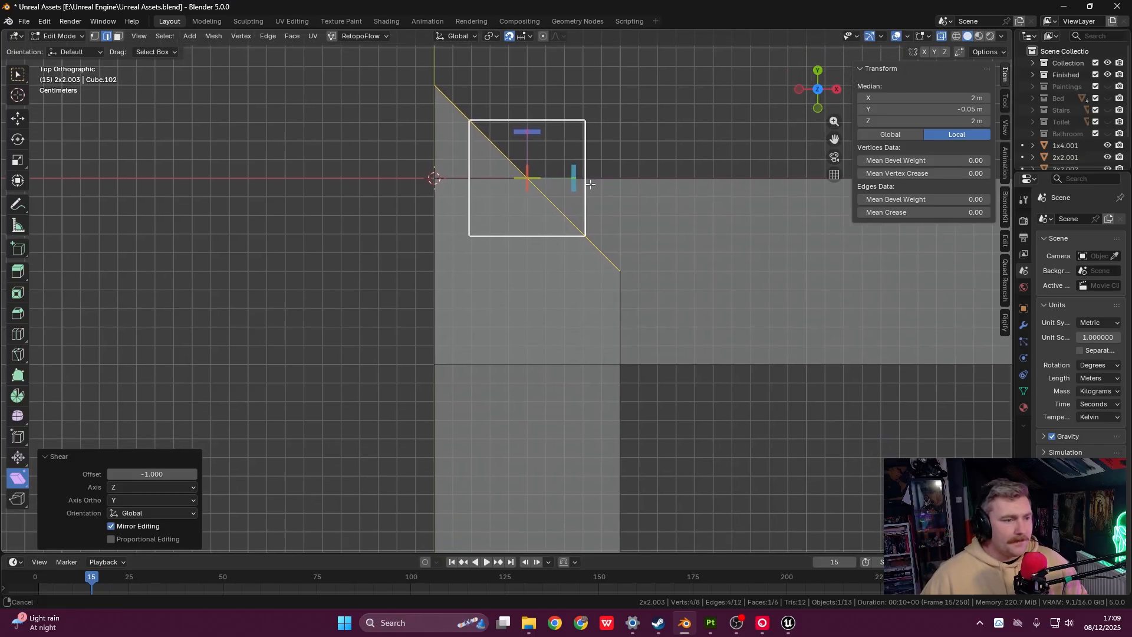
shift+middle_drag(499, 121, 515, 192)
shift+middle_drag(679, 332, 678, 295)
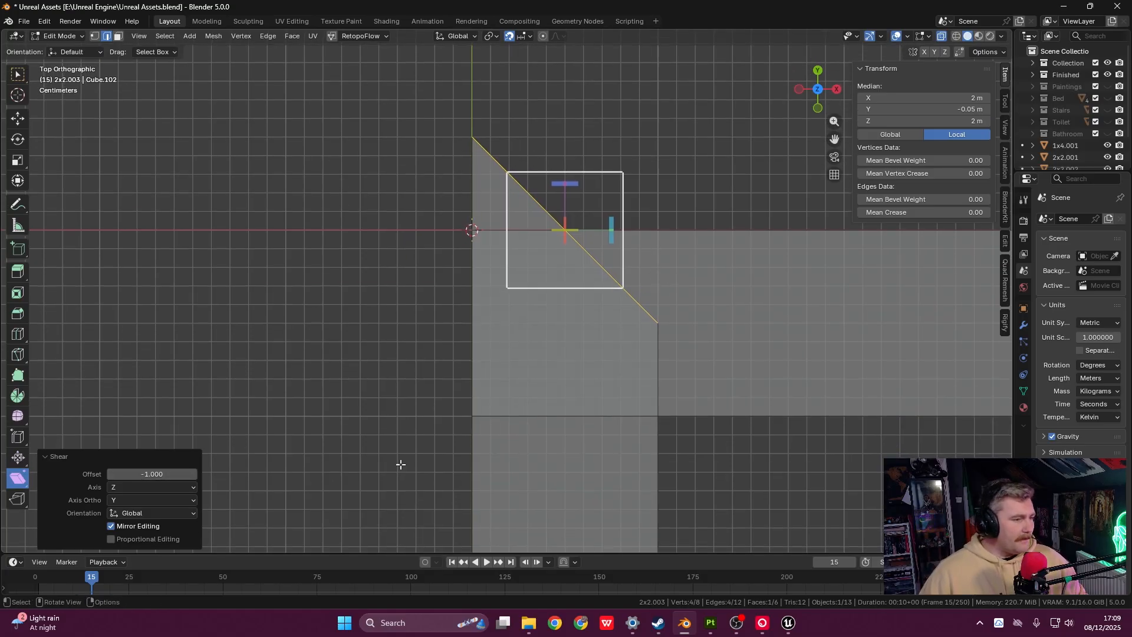
shift+middle_drag(725, 270, 737, 311)
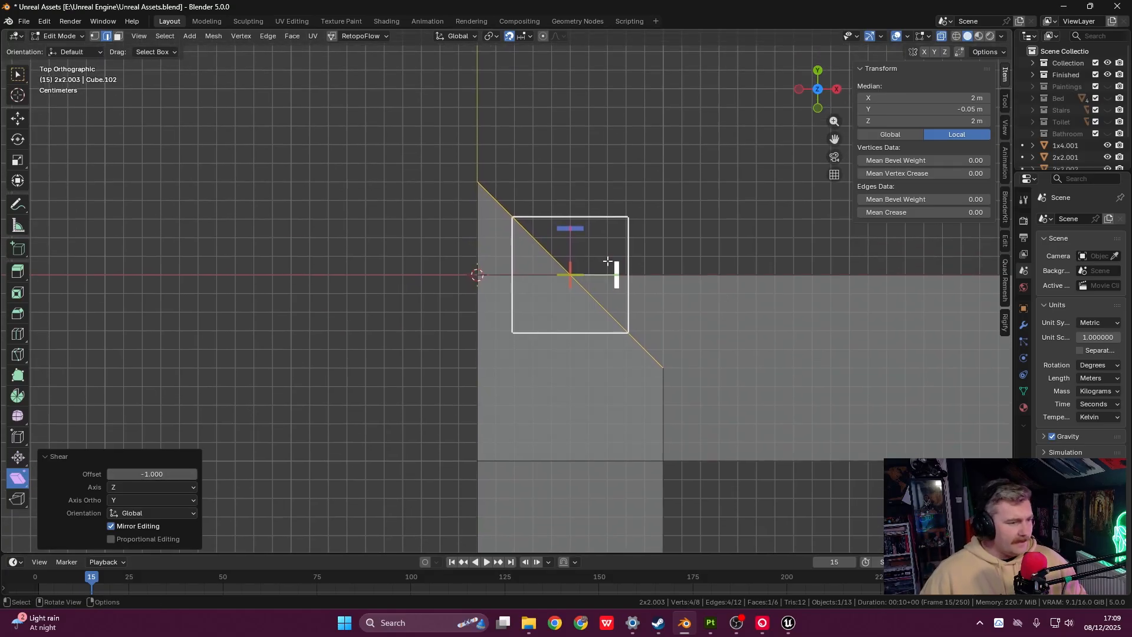
- Box-select the slanted end edge and slide it 0.05 m along Y to the origin corner
click(21, 76)
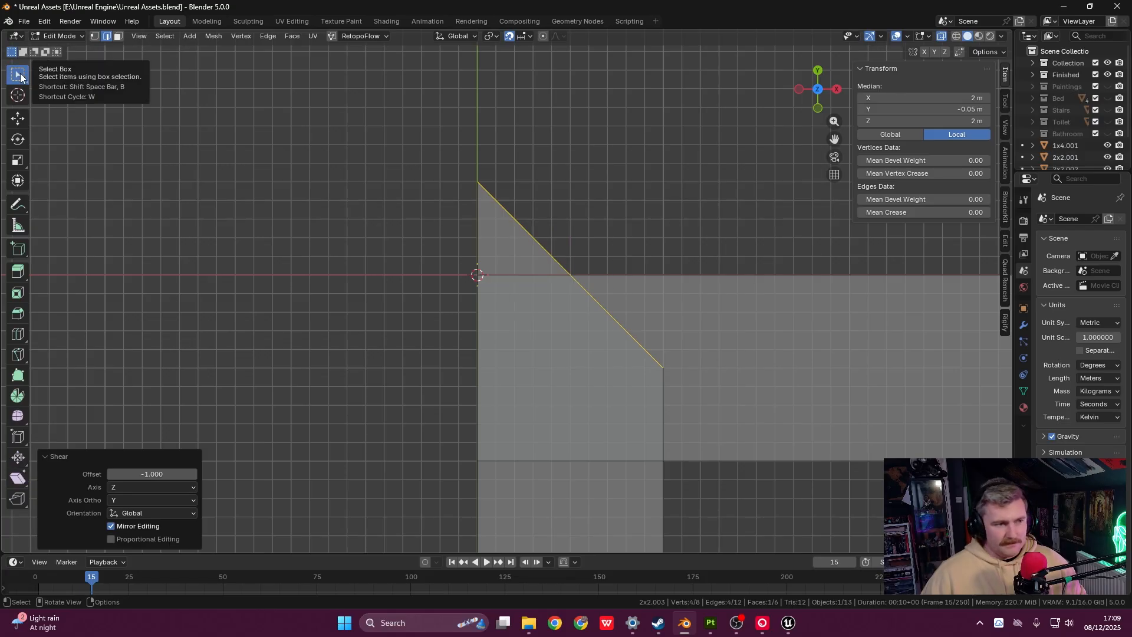
shift+middle_drag(616, 251, 613, 249)
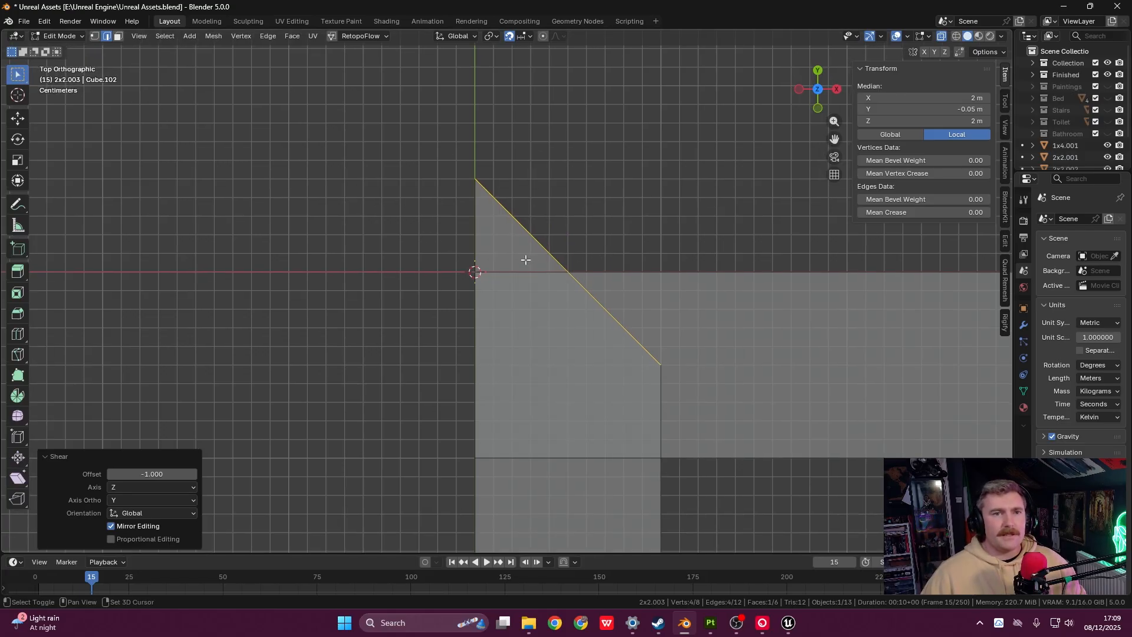
shift+middle_drag(526, 260, 470, 227)
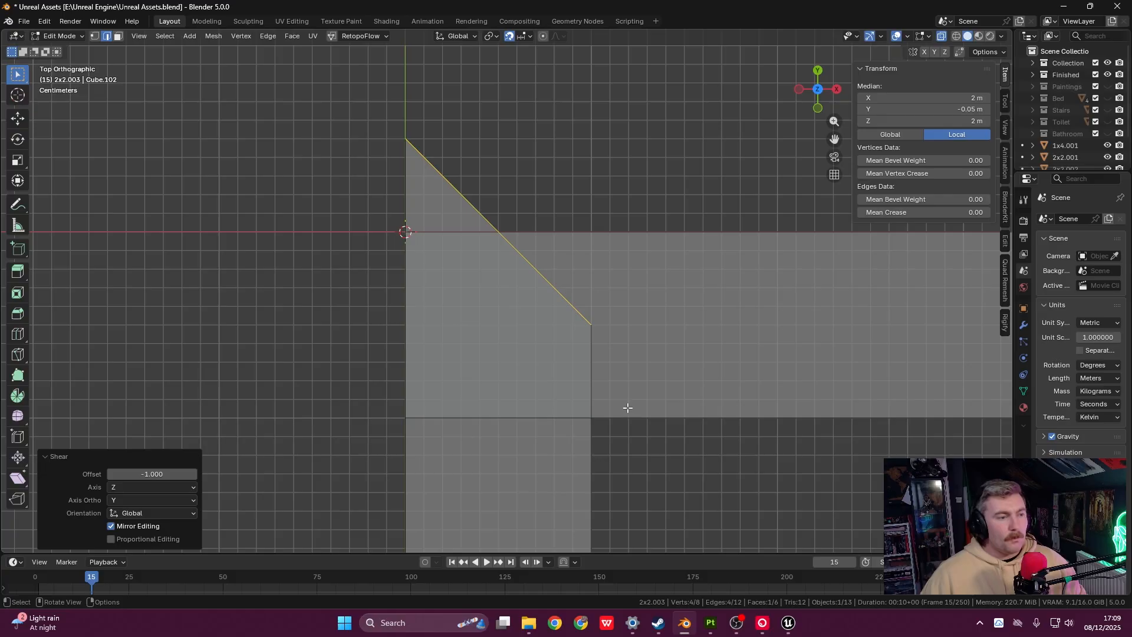
drag(356, 100, 769, 434)
click(633, 198)
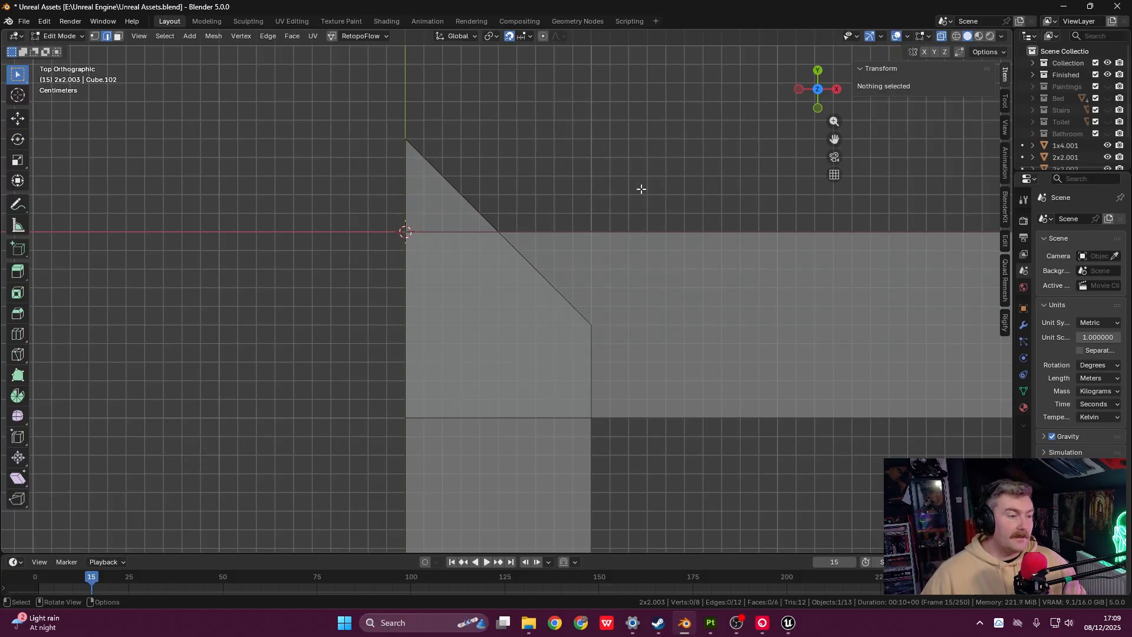
drag(395, 120, 627, 374)
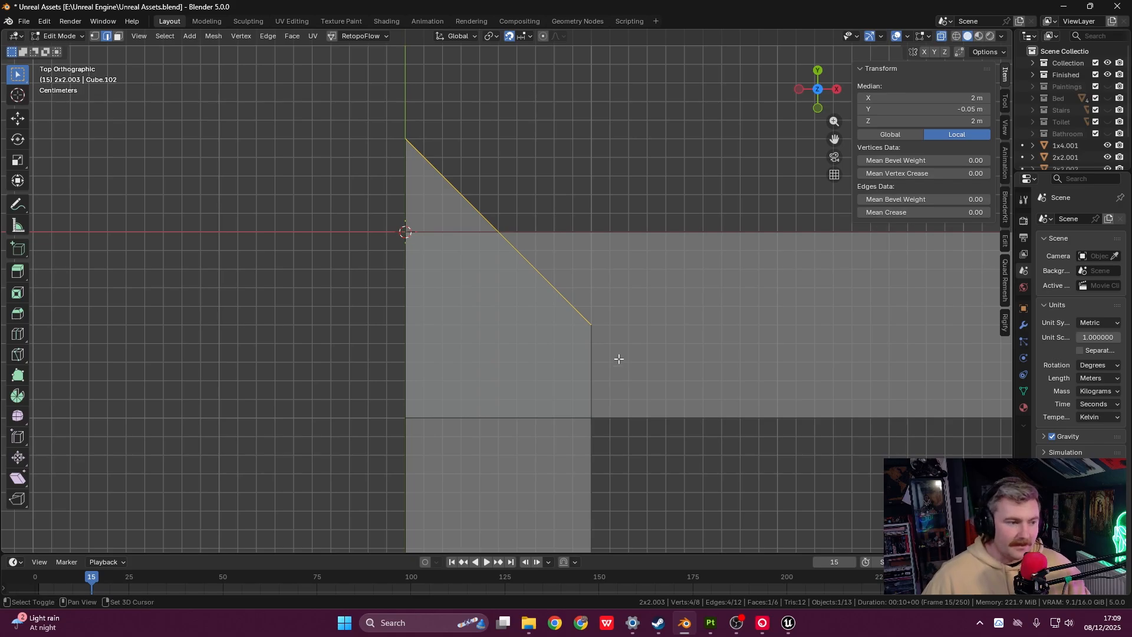
shift+middle_drag(617, 359, 625, 304)
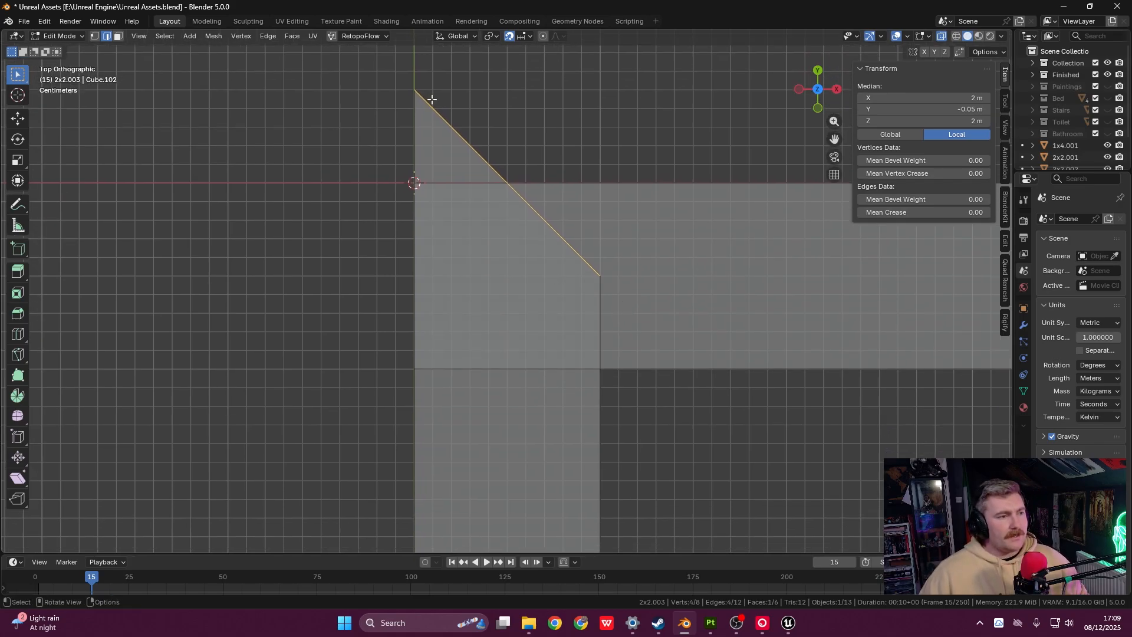
drag(408, 77, 662, 298)
shift+middle_drag(646, 268, 672, 299)
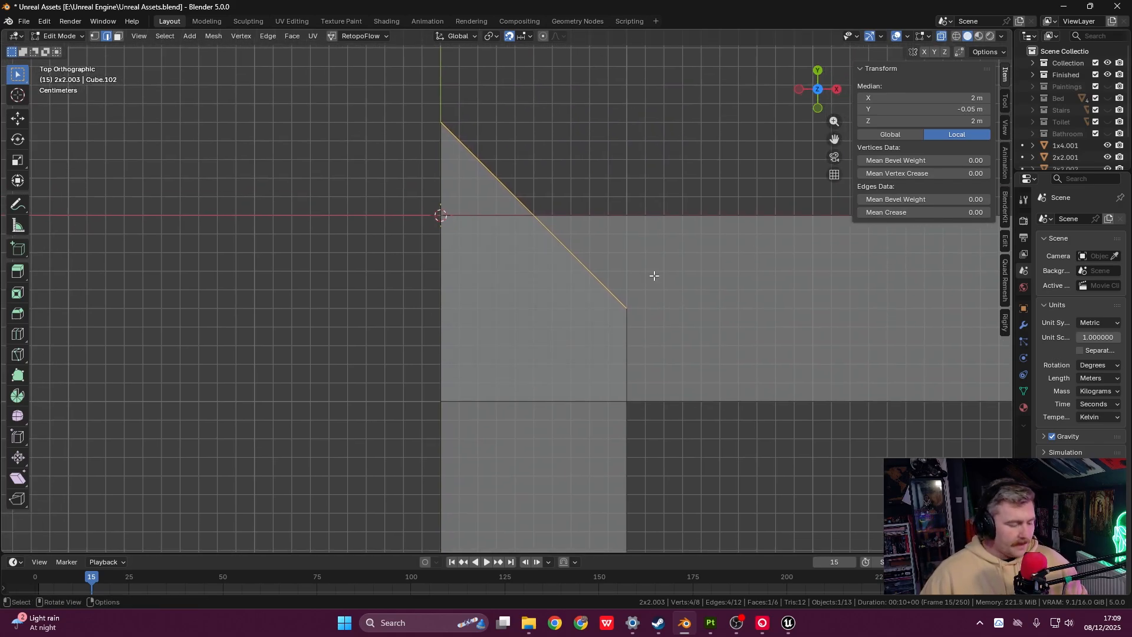
key(g)
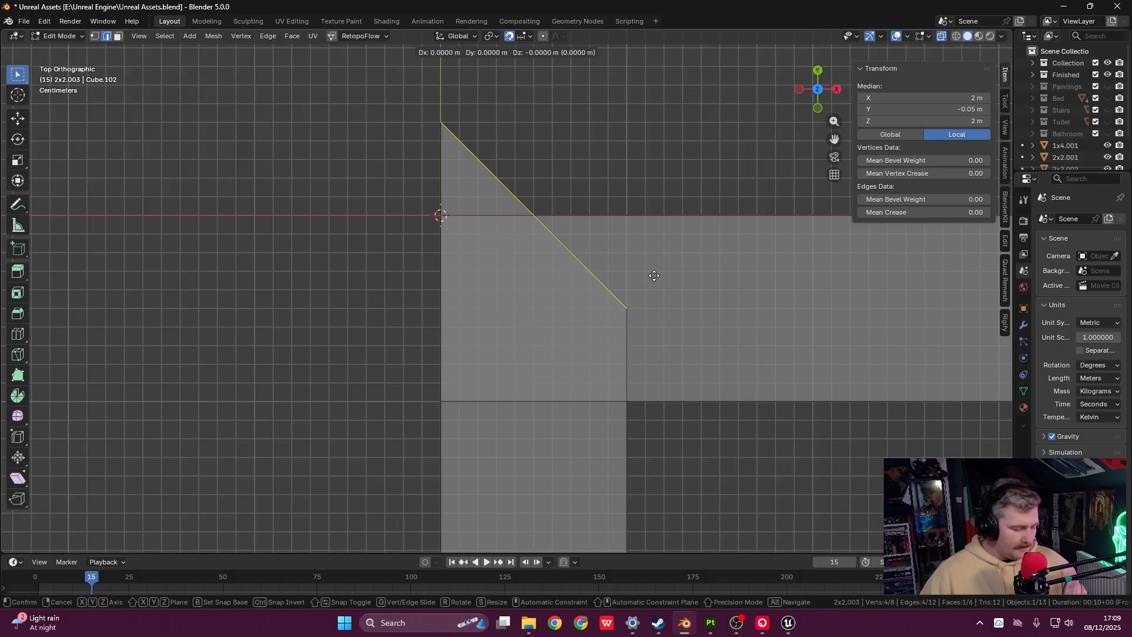
key(y)
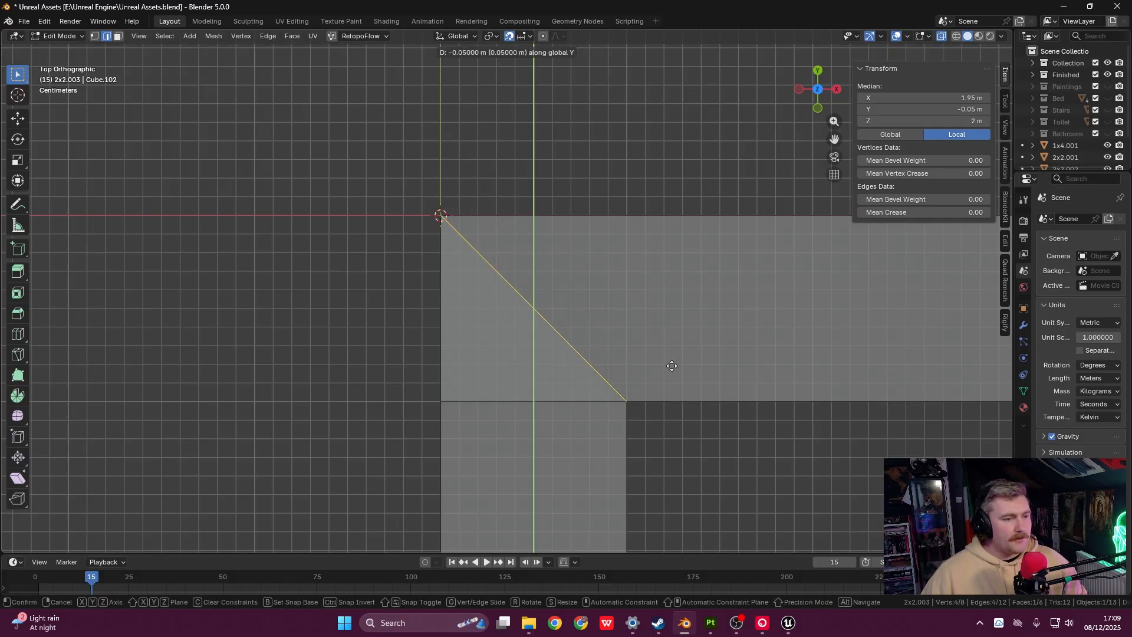
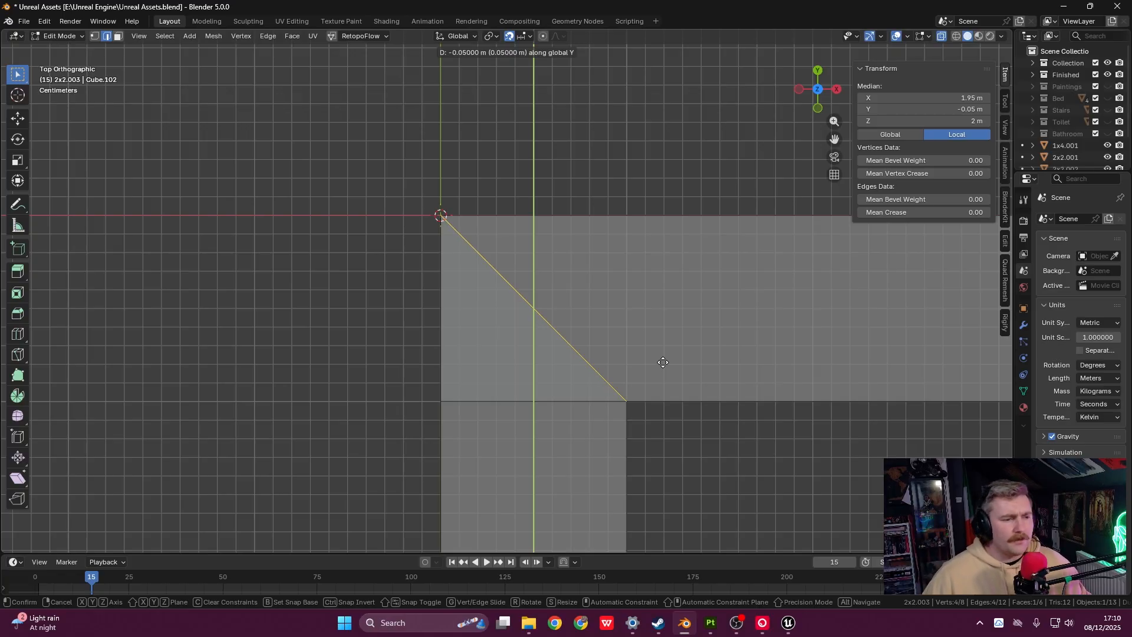
- Confirm the vertical bar's mitre edge moved -0.05 m on Y and inspect the bar's lower end
click(663, 362)
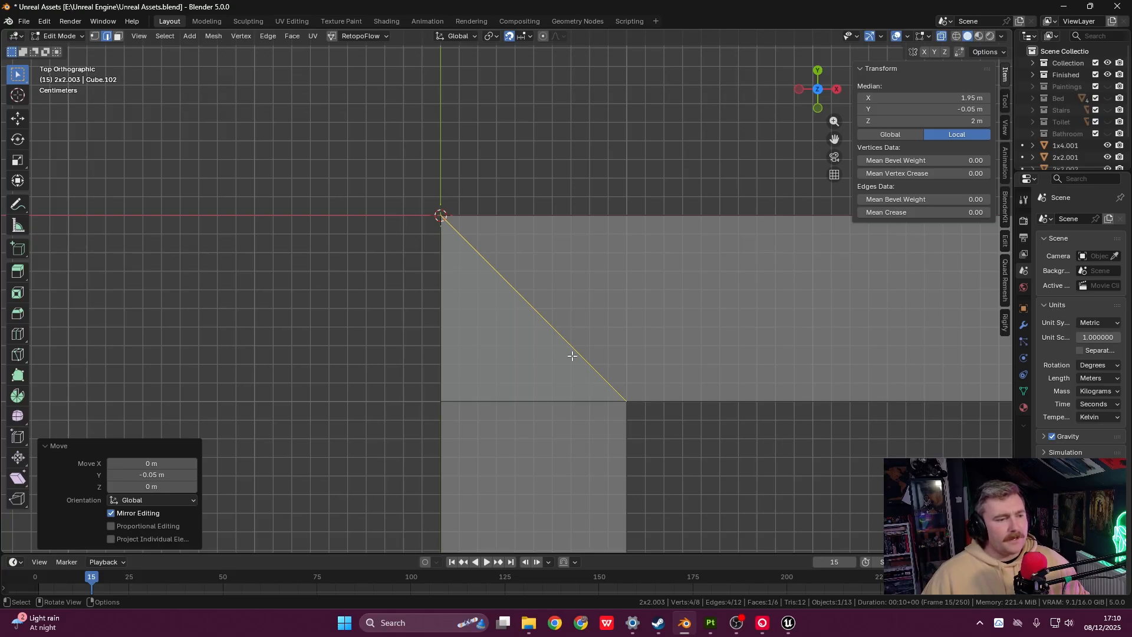
scroll(668, 345, down, 10)
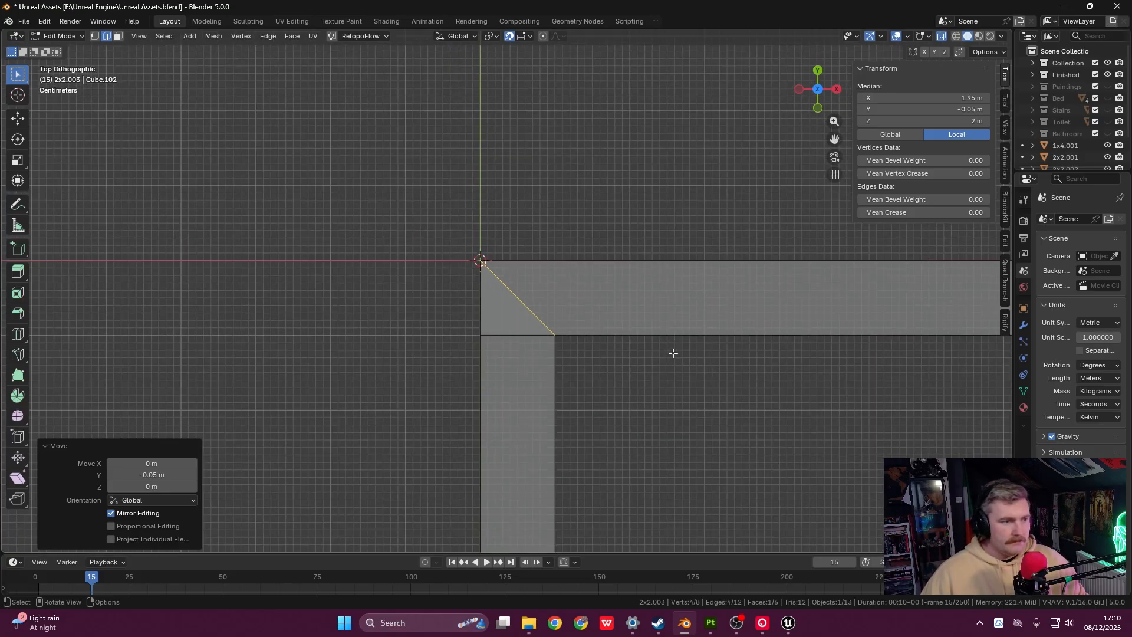
shift+middle_drag(631, 392, 637, 242)
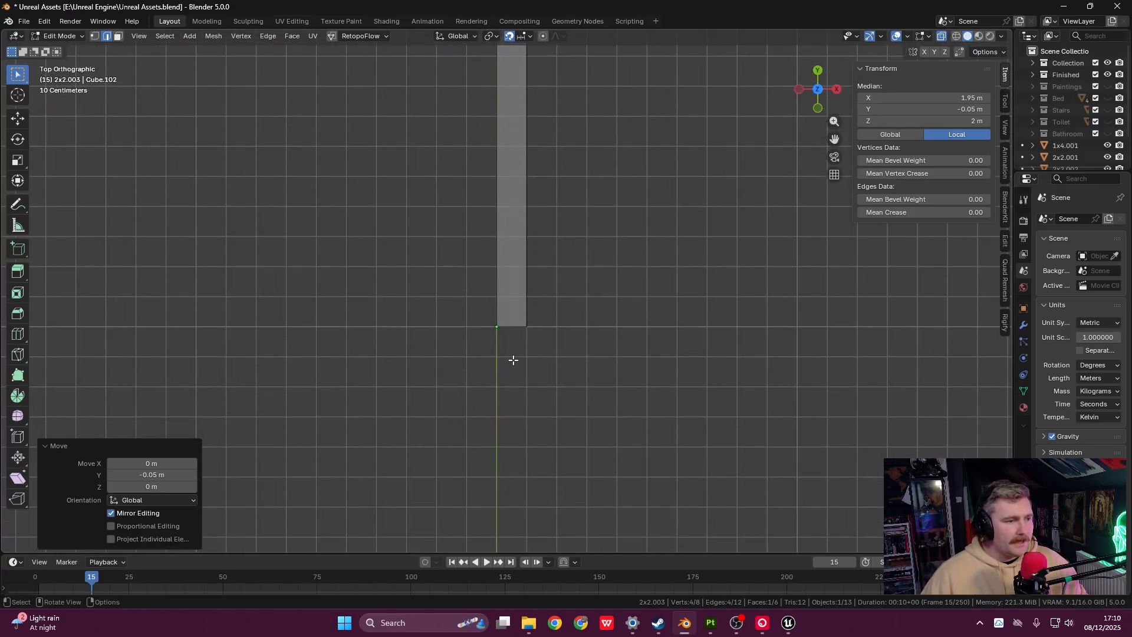
scroll(513, 359, up, 9)
shift+middle_drag(548, 388, 550, 349)
scroll(549, 349, up, 1)
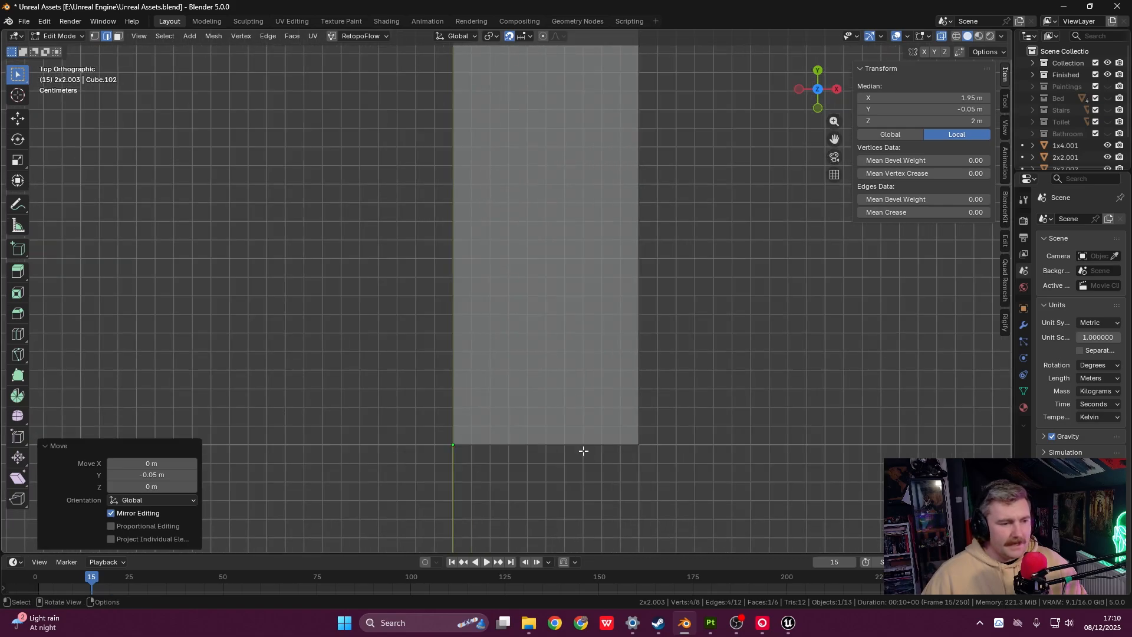
scroll(559, 420, down, 8)
scroll(531, 377, down, 4)
- Re-centre on the bars' corner and leave Edit Mode on the vertical bar
shift+middle_drag(550, 209, 556, 356)
scroll(556, 356, down, 1)
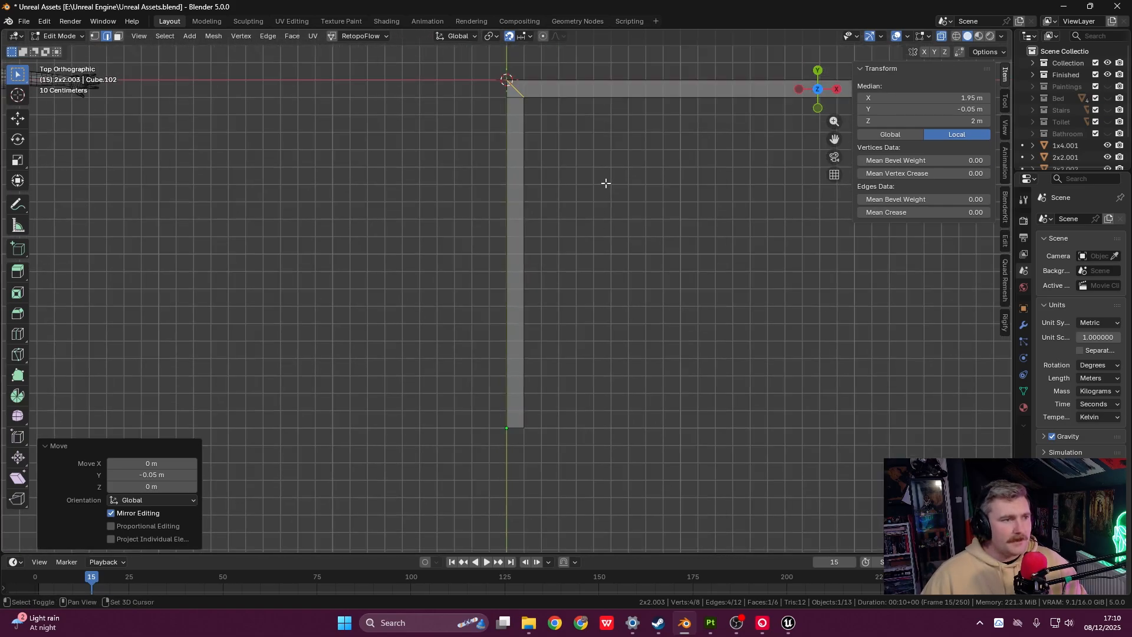
shift+middle_drag(607, 183, 529, 320)
scroll(542, 286, up, 5)
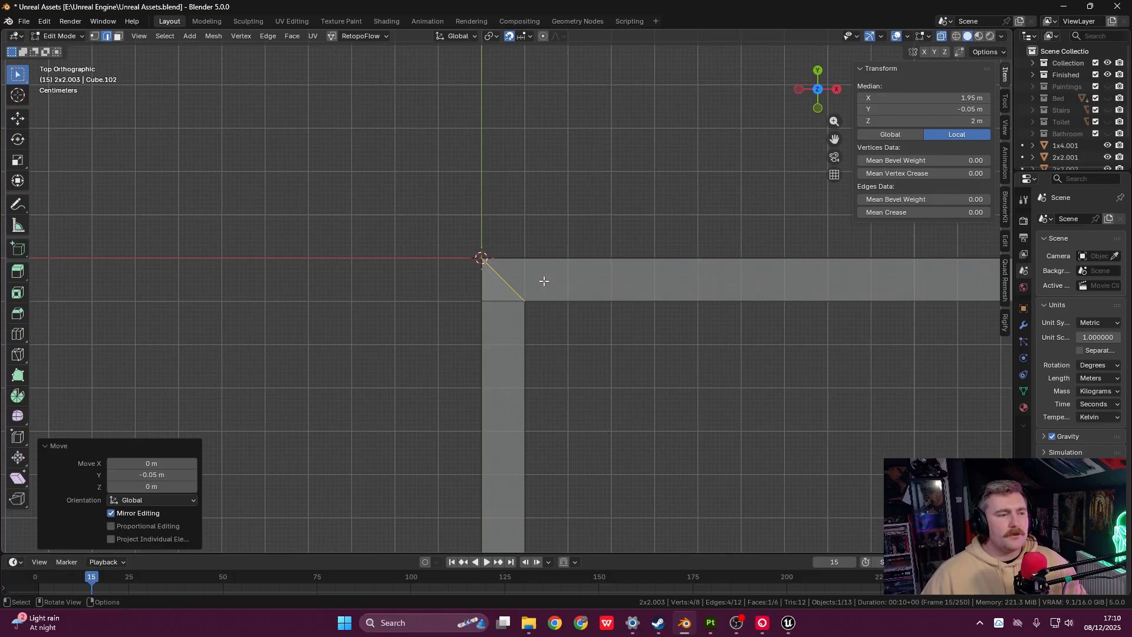
scroll(543, 281, up, 4)
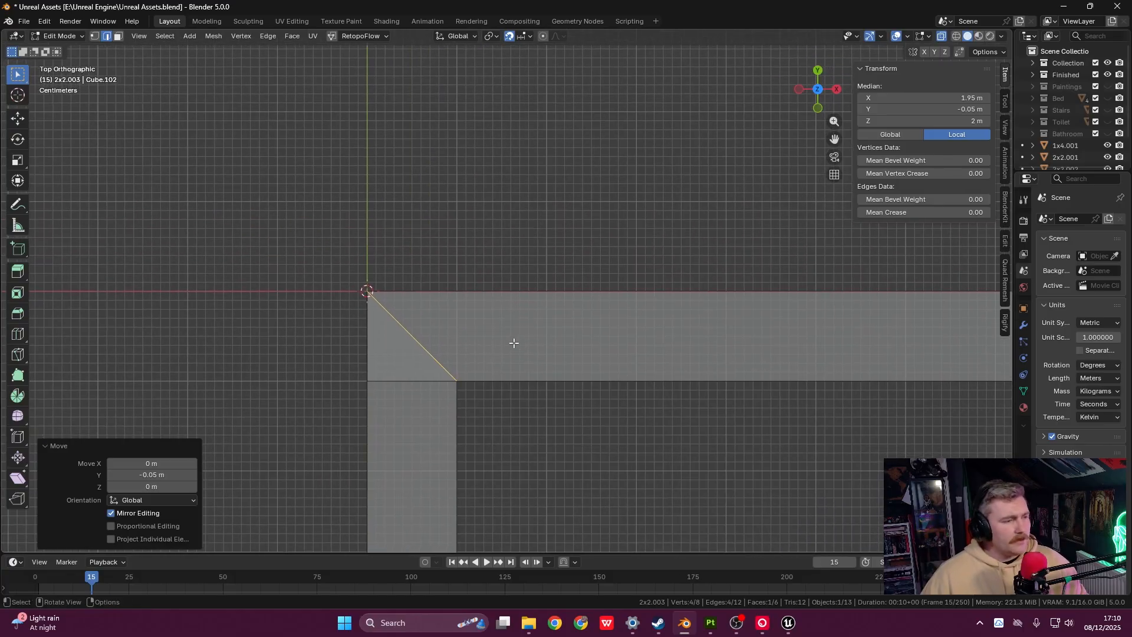
key(Tab)
- Edit the horizontal bar 2x2.001 and box-select its left end edge
click(513, 342)
key(Tab)
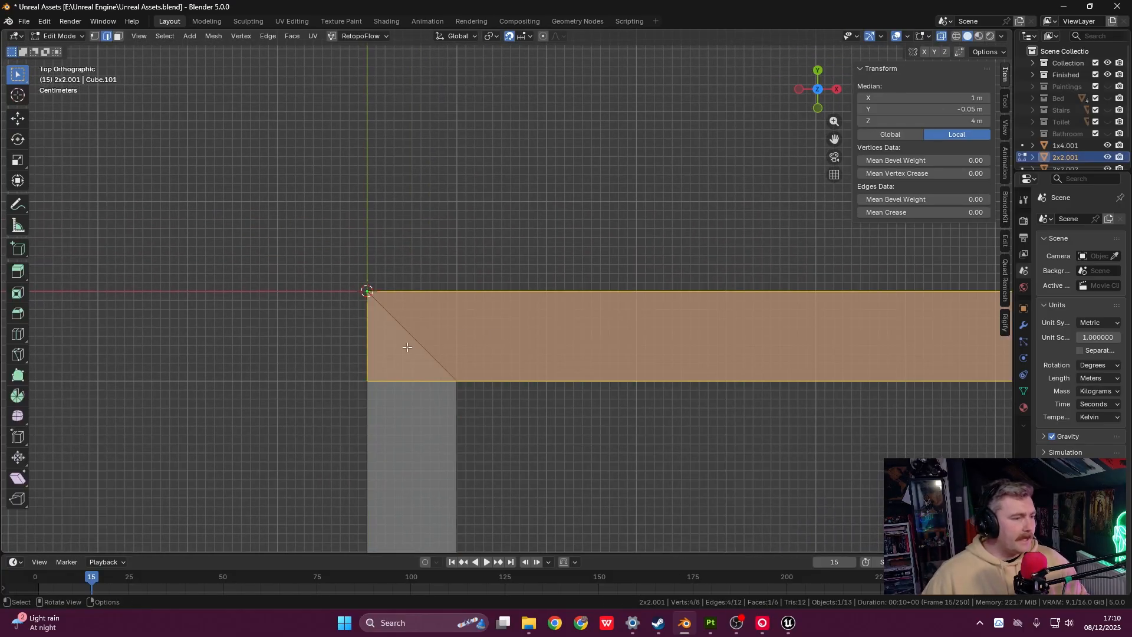
click(367, 333)
shift+middle_drag(387, 397, 465, 398)
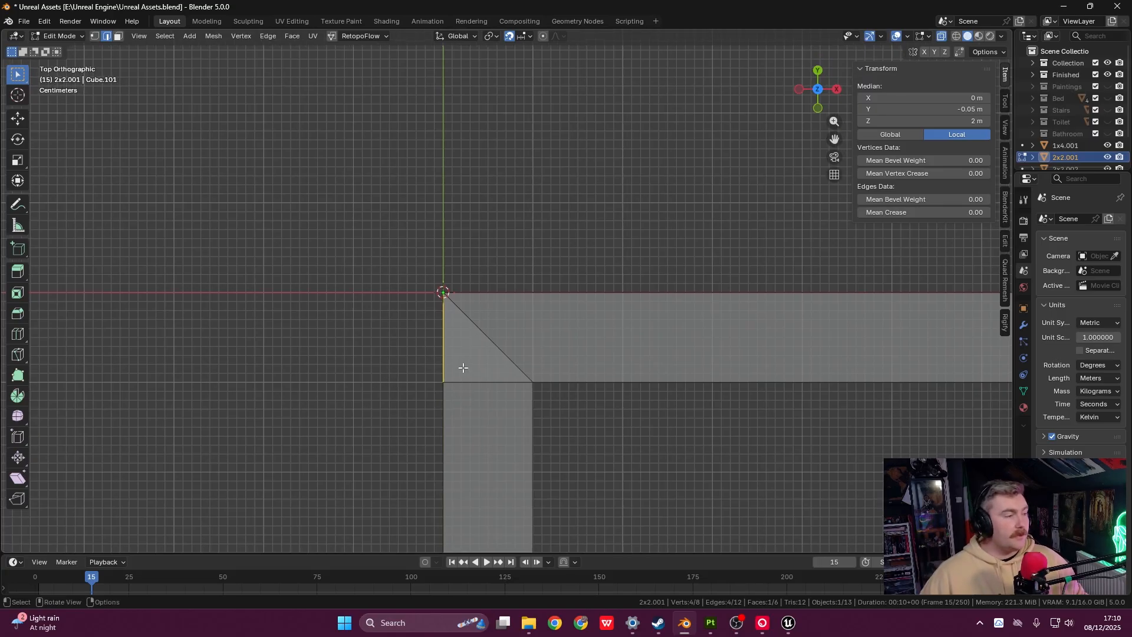
scroll(462, 324, up, 5)
drag(294, 231, 422, 531)
shift+middle_drag(427, 462, 621, 326)
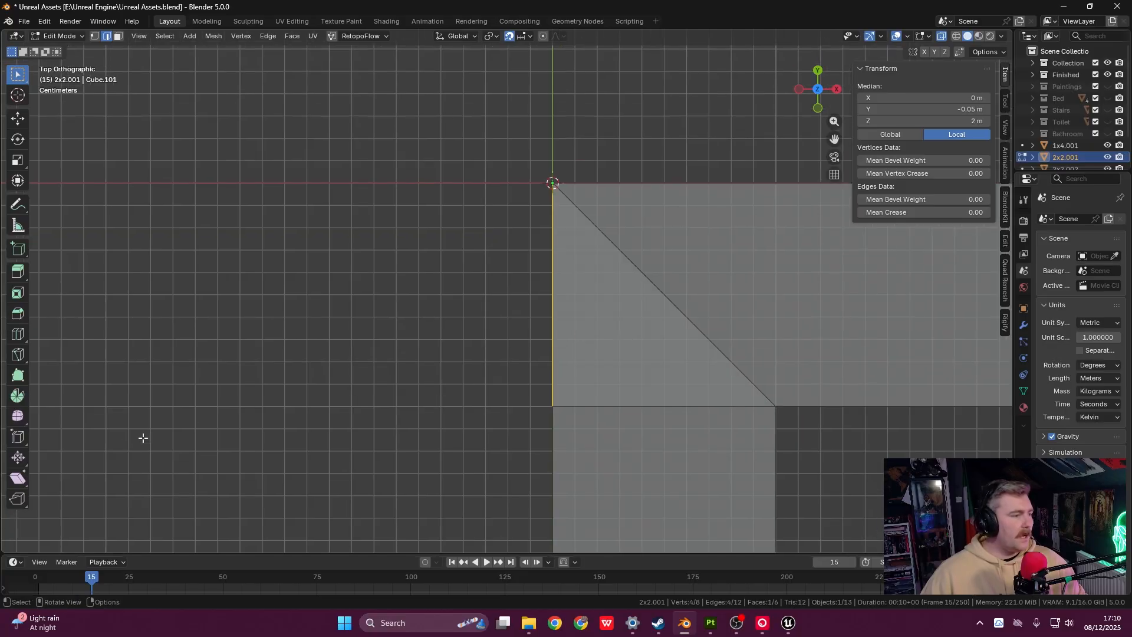
- Shear the left end edge on Z with offset 1.000 into a 45° diagonal
click(18, 477)
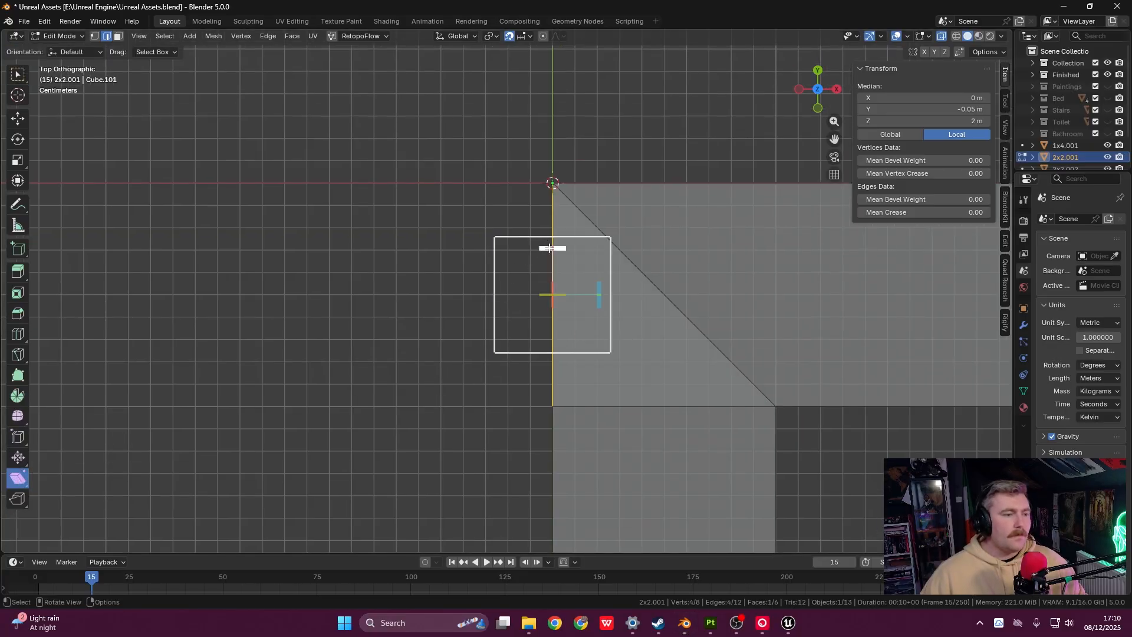
drag(550, 247, 51, 263)
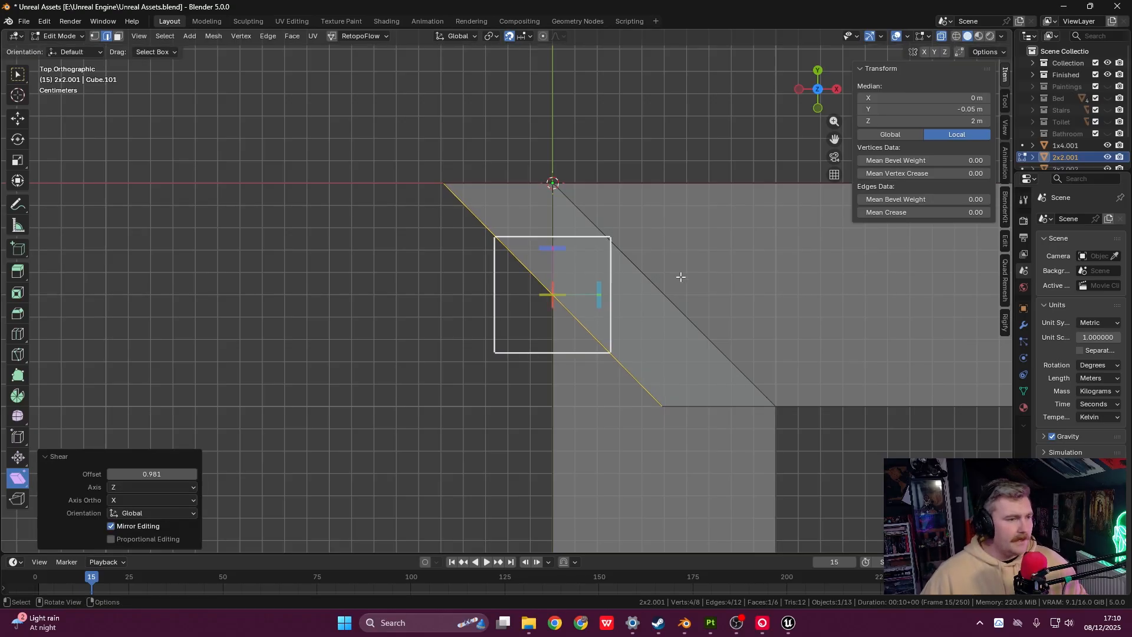
click(164, 475)
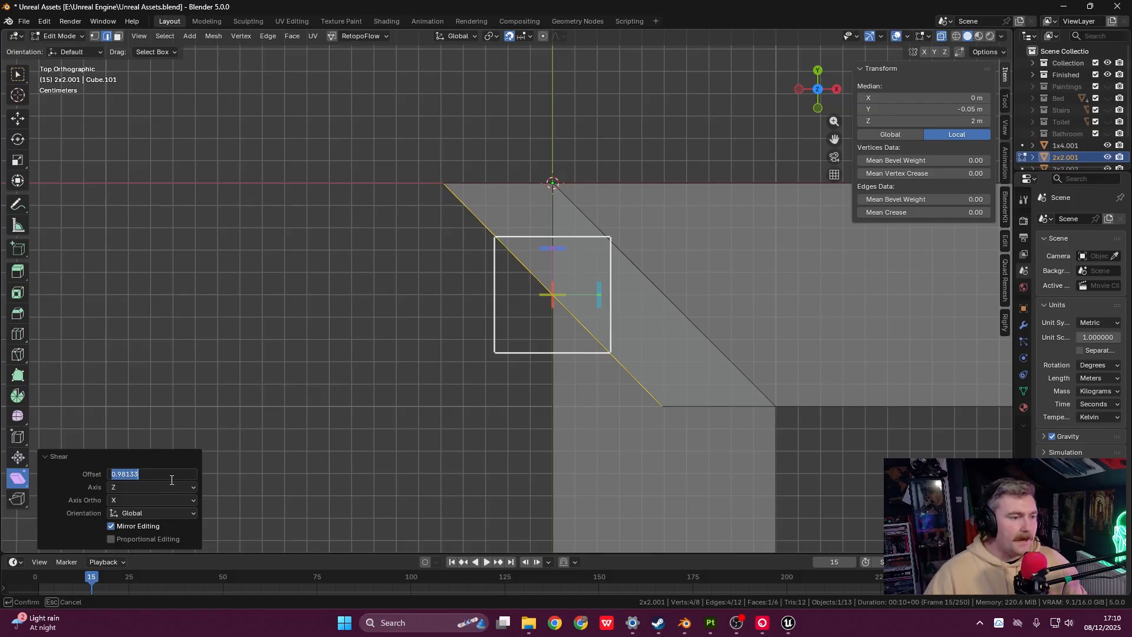
text(1)
key(Return)
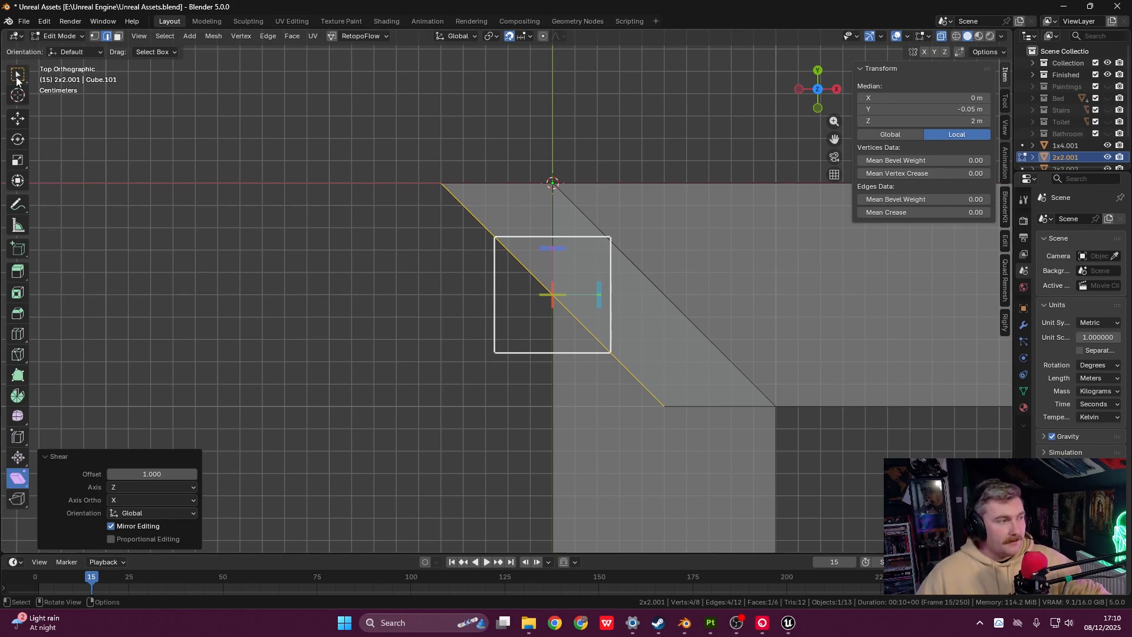
- Return to the select tool and box-select the new diagonal end edge
key(w)
shift+middle_drag(599, 332, 379, 314)
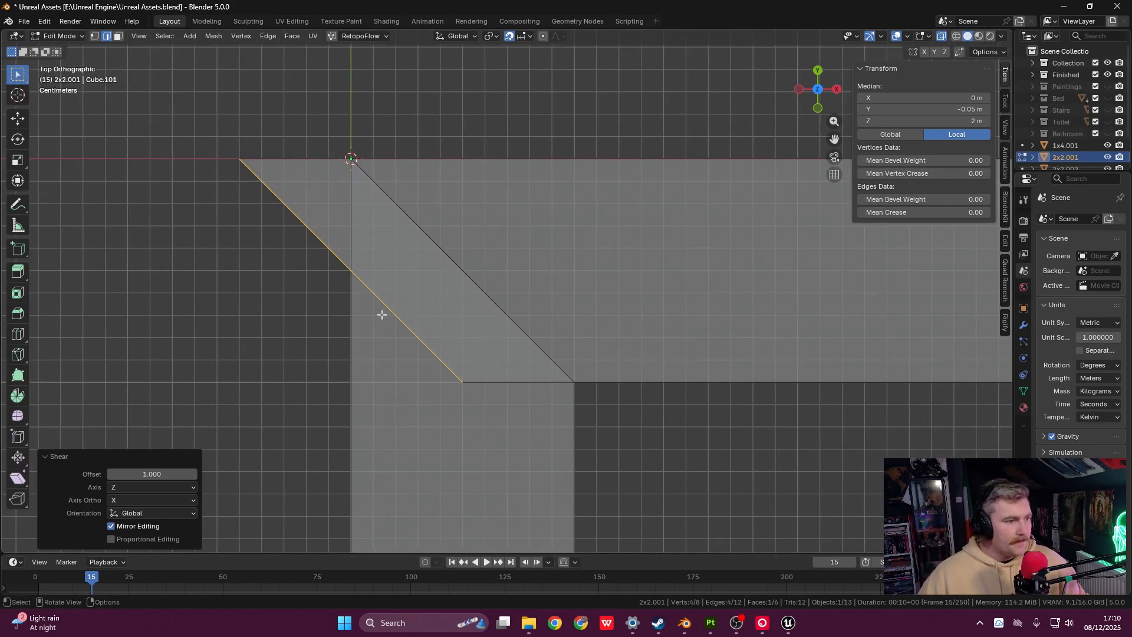
click(298, 280)
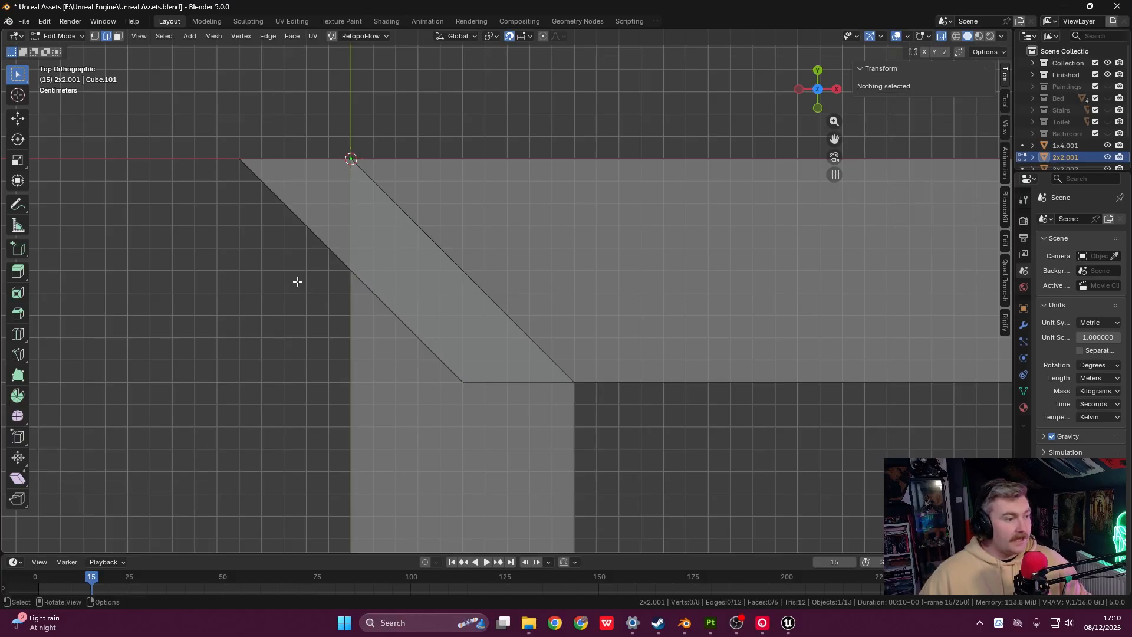
drag(202, 88, 538, 462)
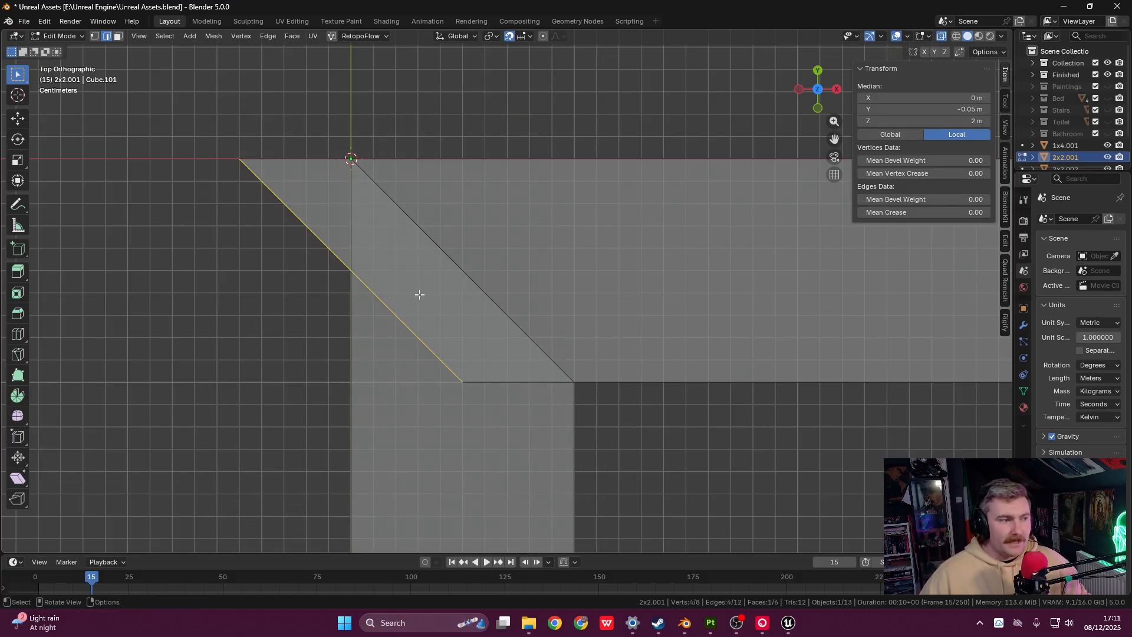
- Move the diagonal end edge 0.05 m along X to meet the vertical bar's mitre
key(g)
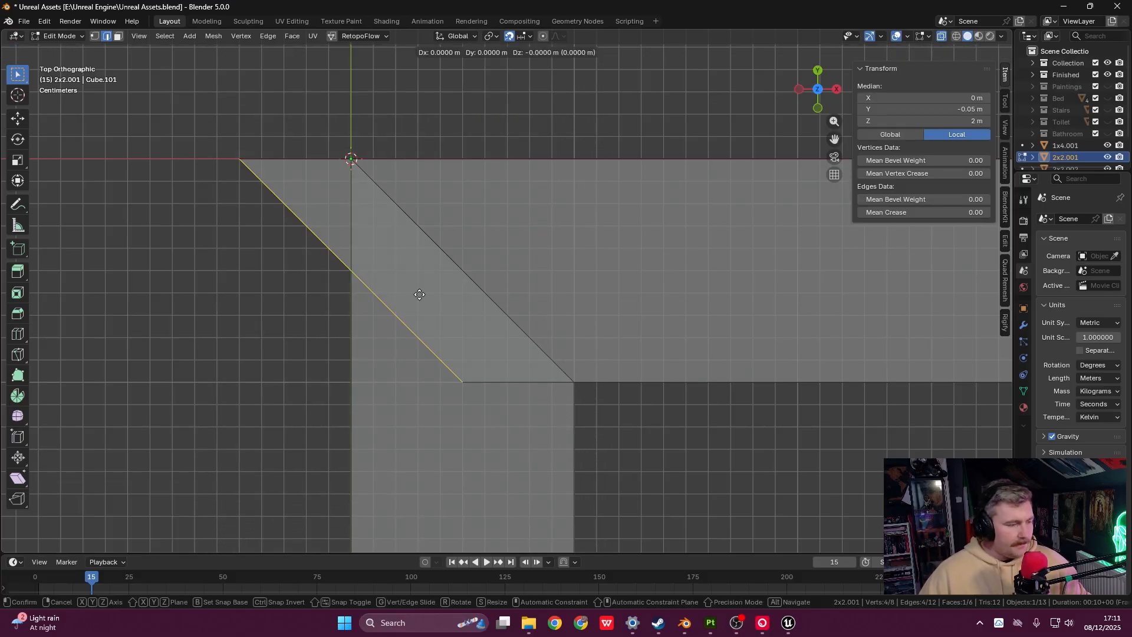
key(x)
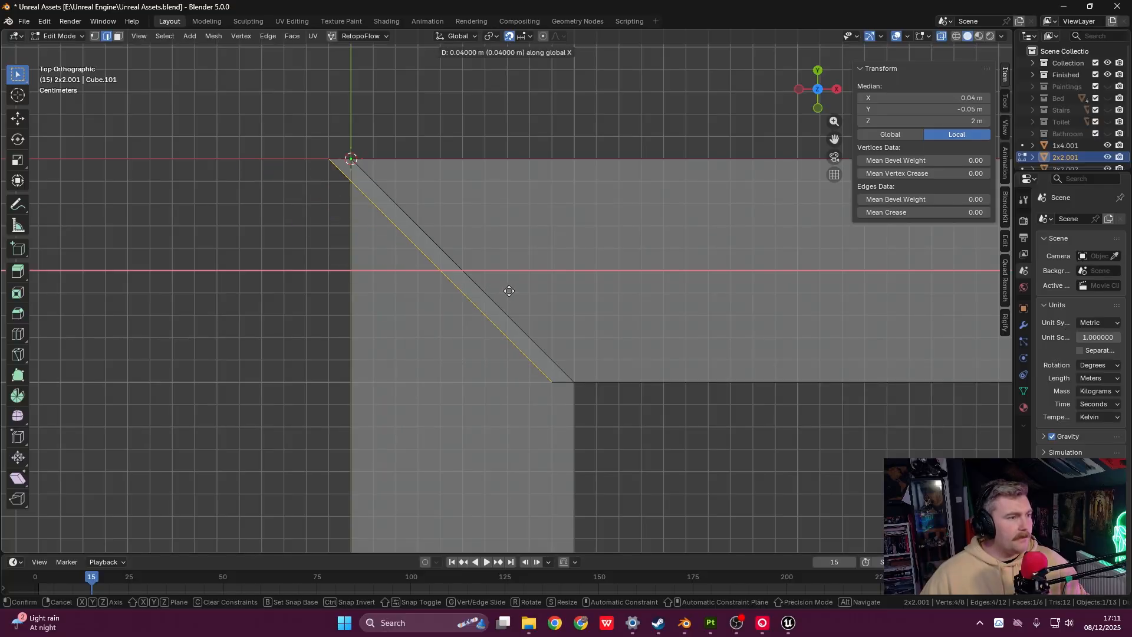
click(522, 289)
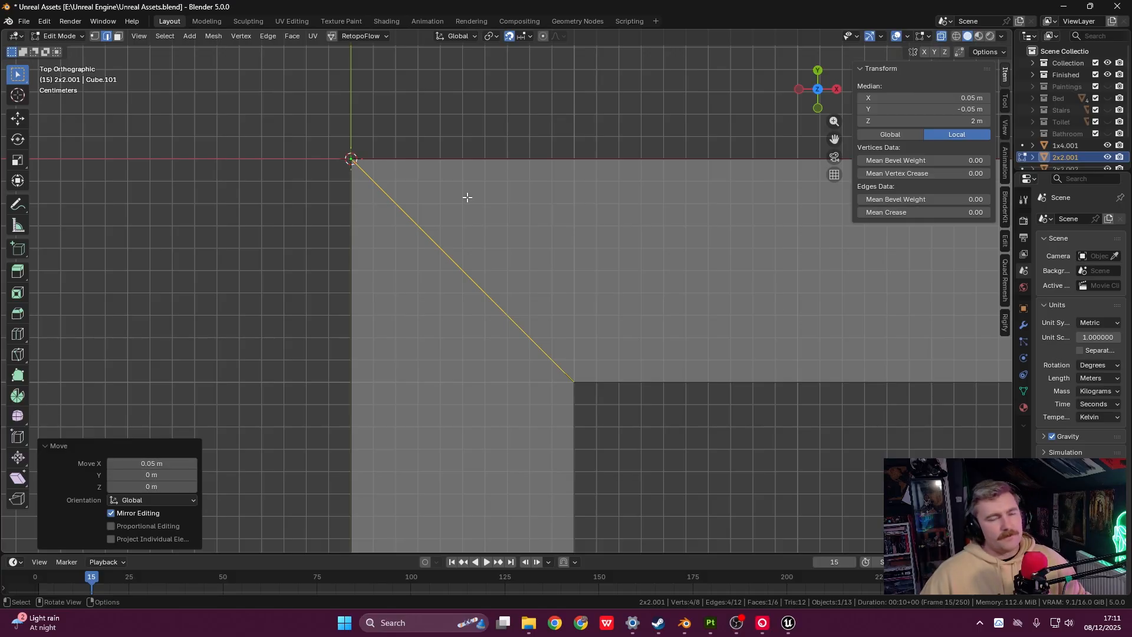
scroll(590, 323, down, 8)
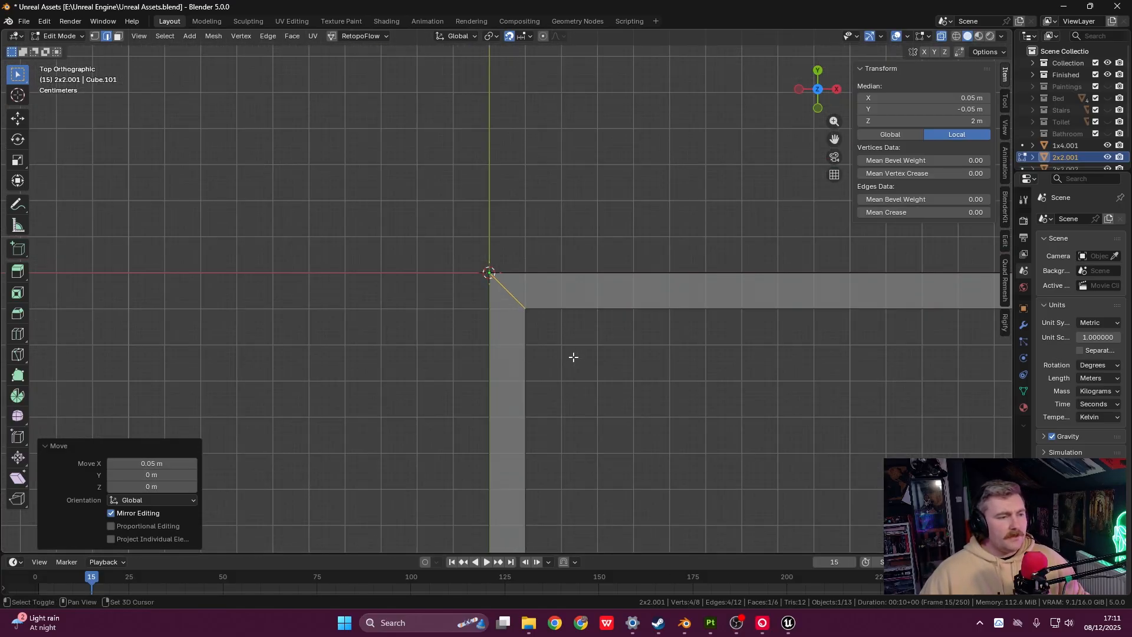
scroll(573, 357, down, 4)
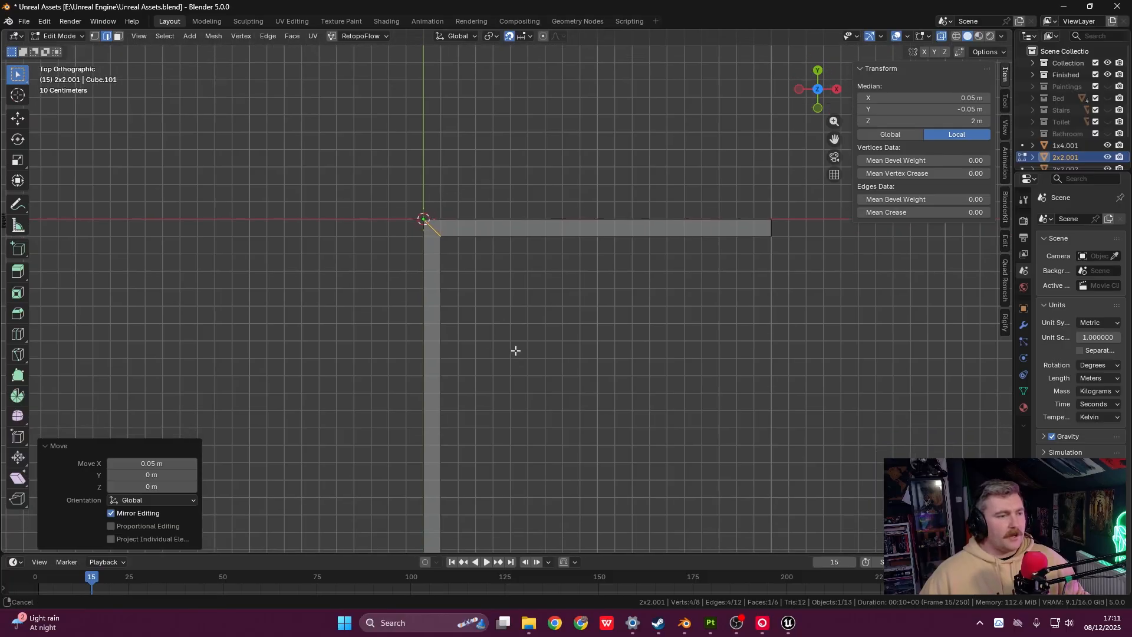
- Centre the mitred corner, deselect the edge, and return to Object Mode
shift+middle_drag(516, 350, 474, 270)
shift+middle_drag(451, 364, 494, 473)
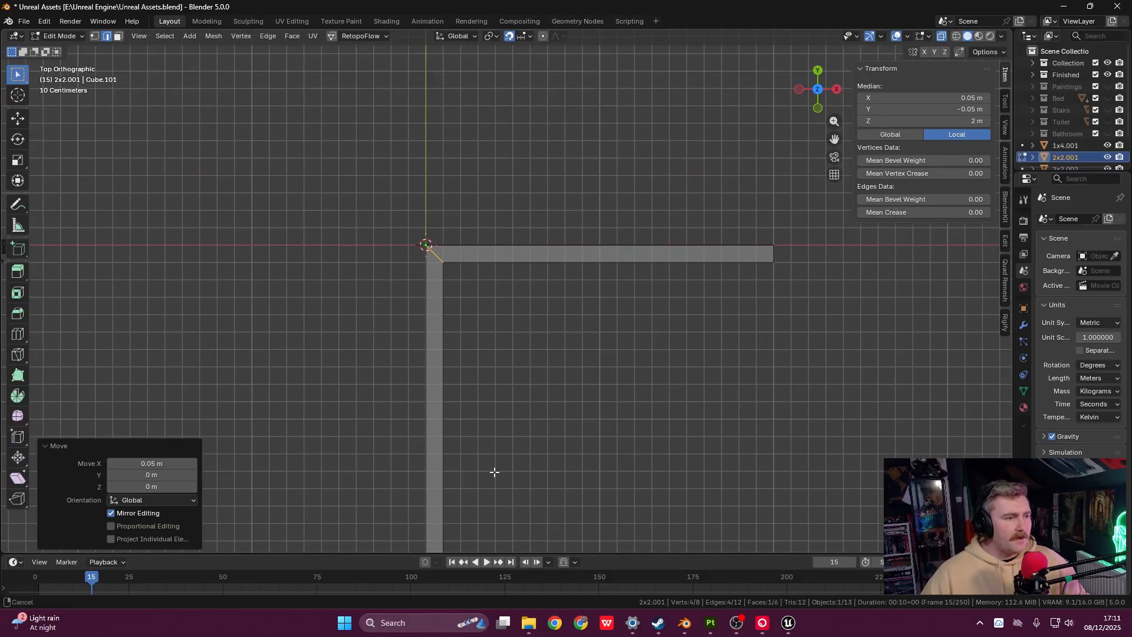
scroll(432, 233, up, 4)
shift+middle_drag(423, 223, 536, 355)
scroll(486, 365, up, 4)
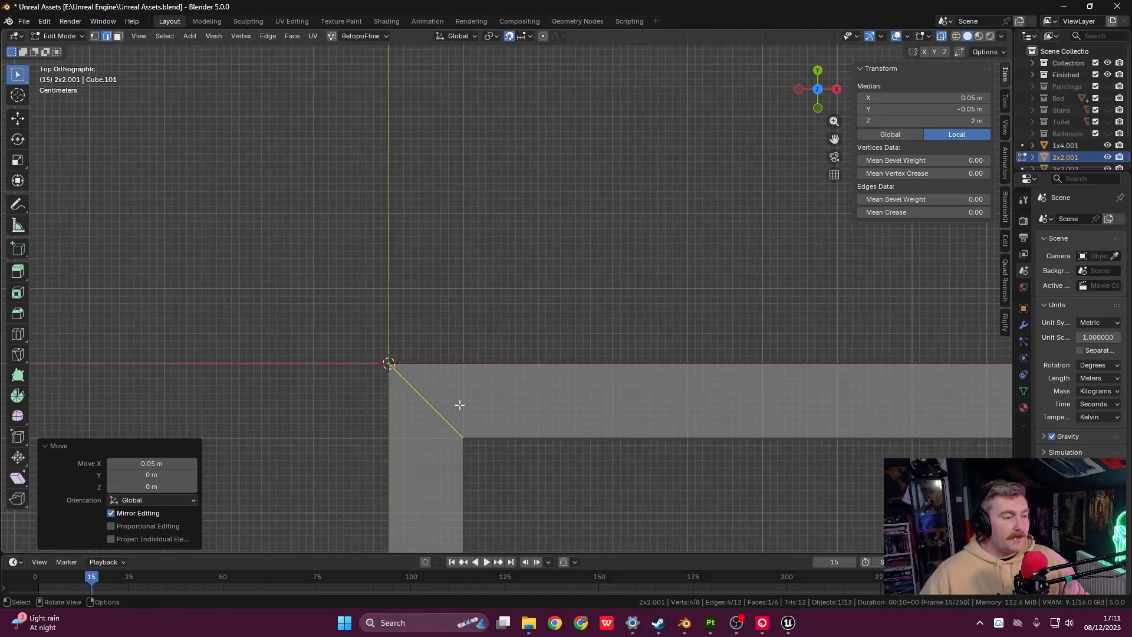
click(440, 420)
click(388, 477)
scroll(455, 421, down, 1)
key(Tab)
- Join the horizontal and vertical bars with Ctrl+J into 2x2.003 and enter Edit Mode
click(450, 442)
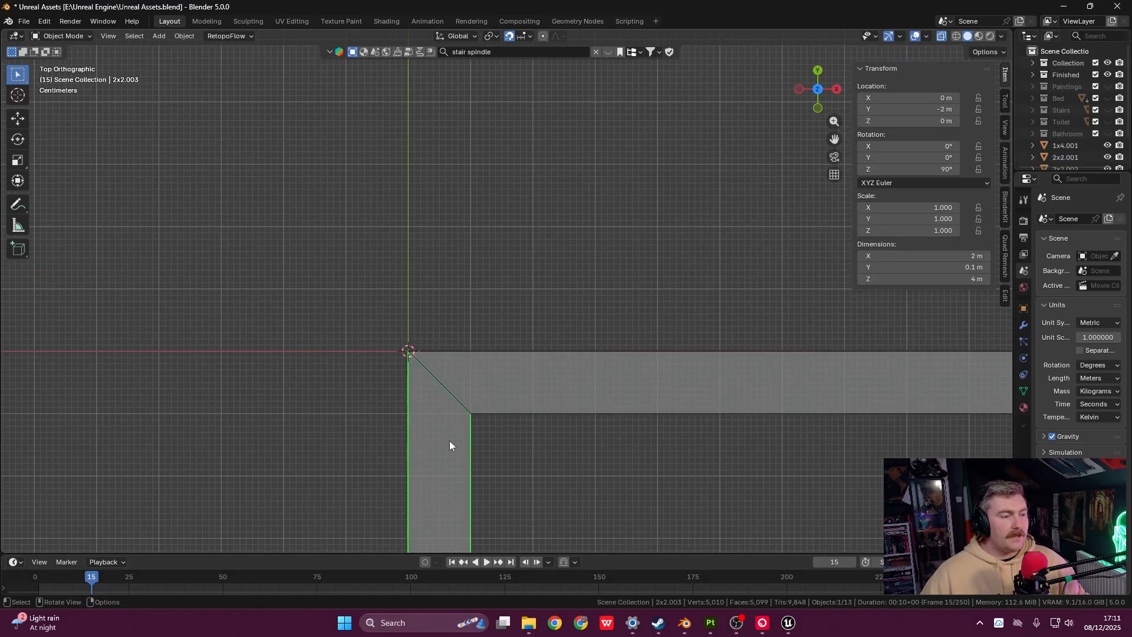
scroll(515, 405, down, 8)
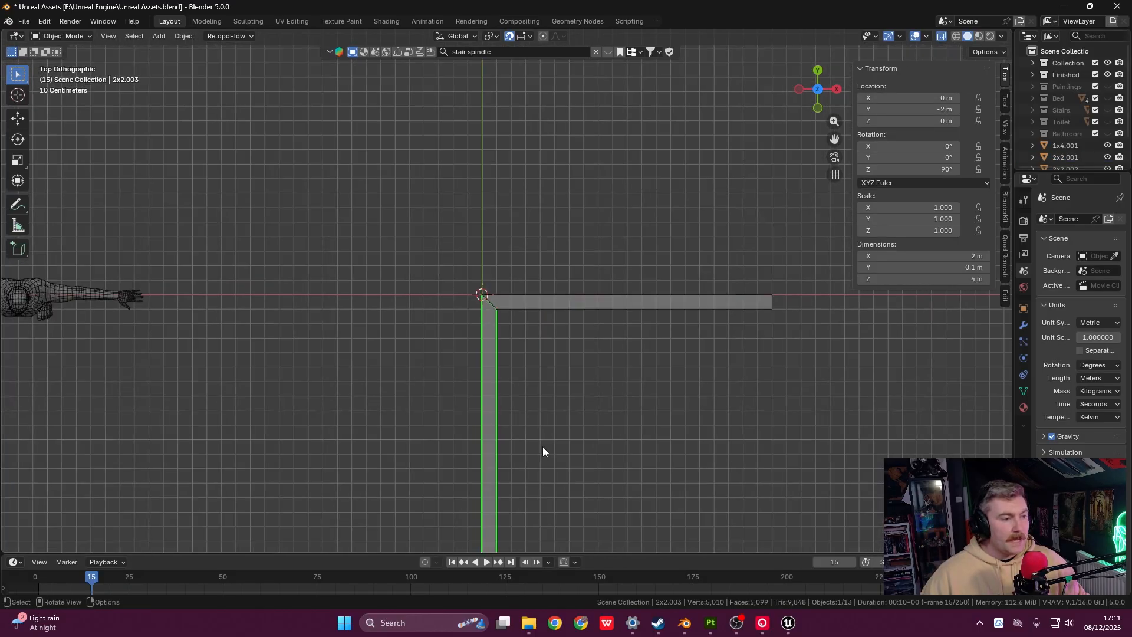
shift+middle_drag(544, 451, 521, 357)
click(514, 224)
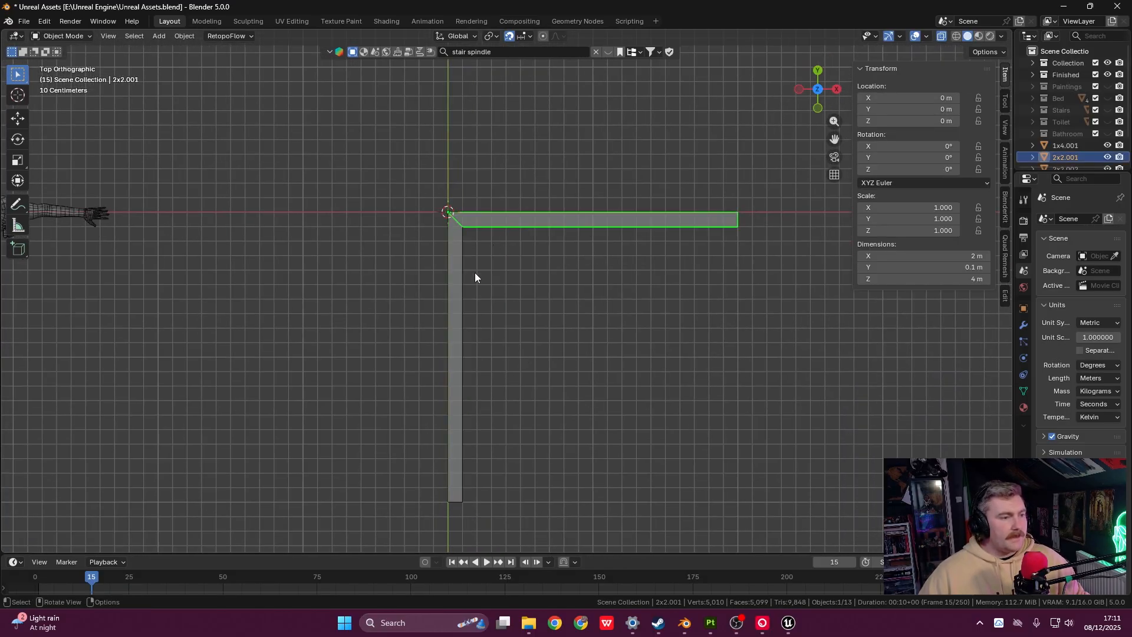
shift+click(467, 296)
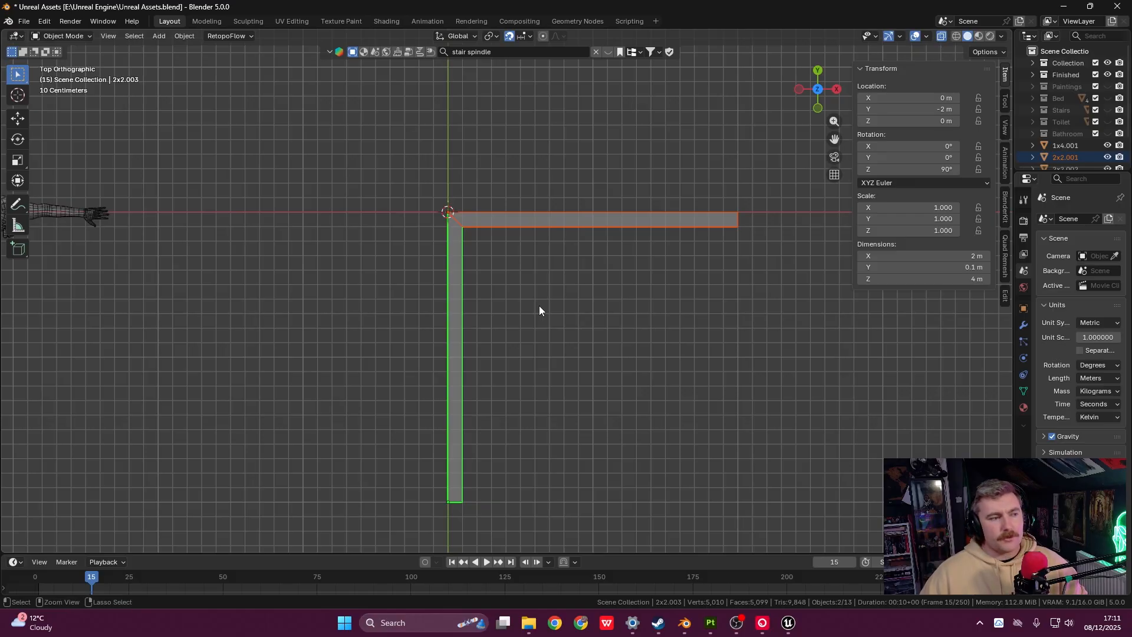
key(ctrl+j)
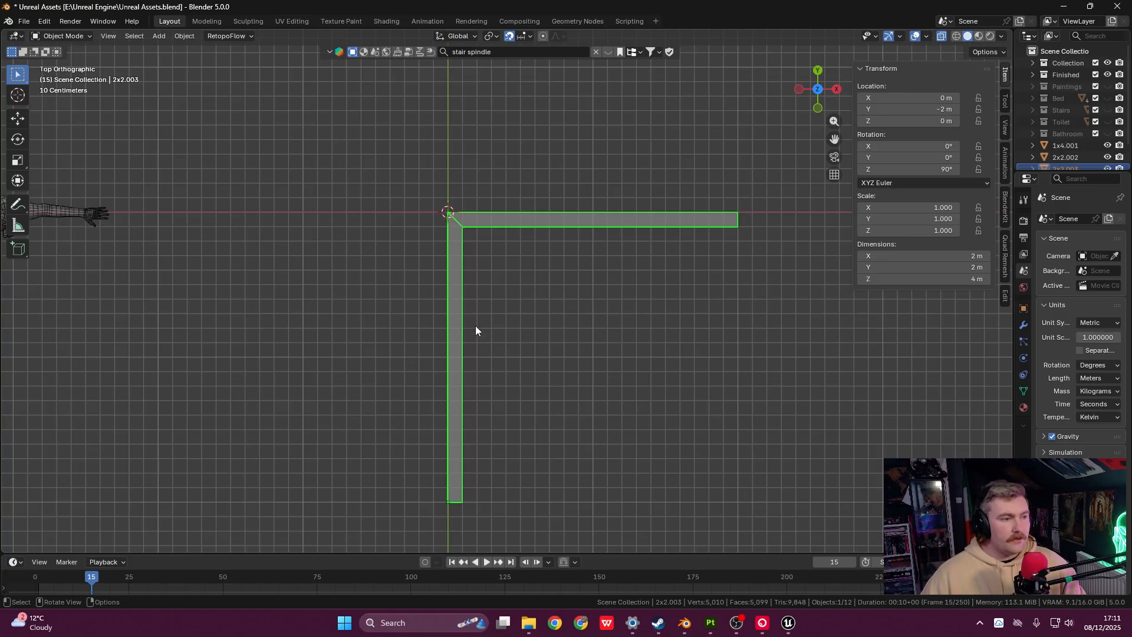
key(Tab)
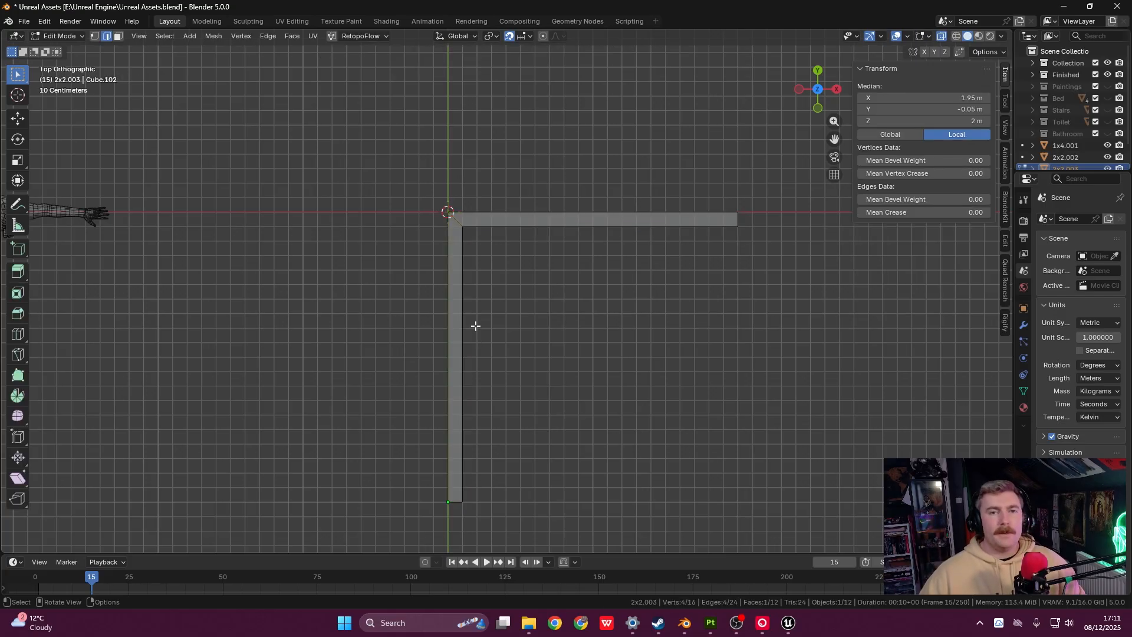
- Select the whole horizontal arm and snap it onto the vertical arm's mitred corner
scroll(518, 210, up, 6)
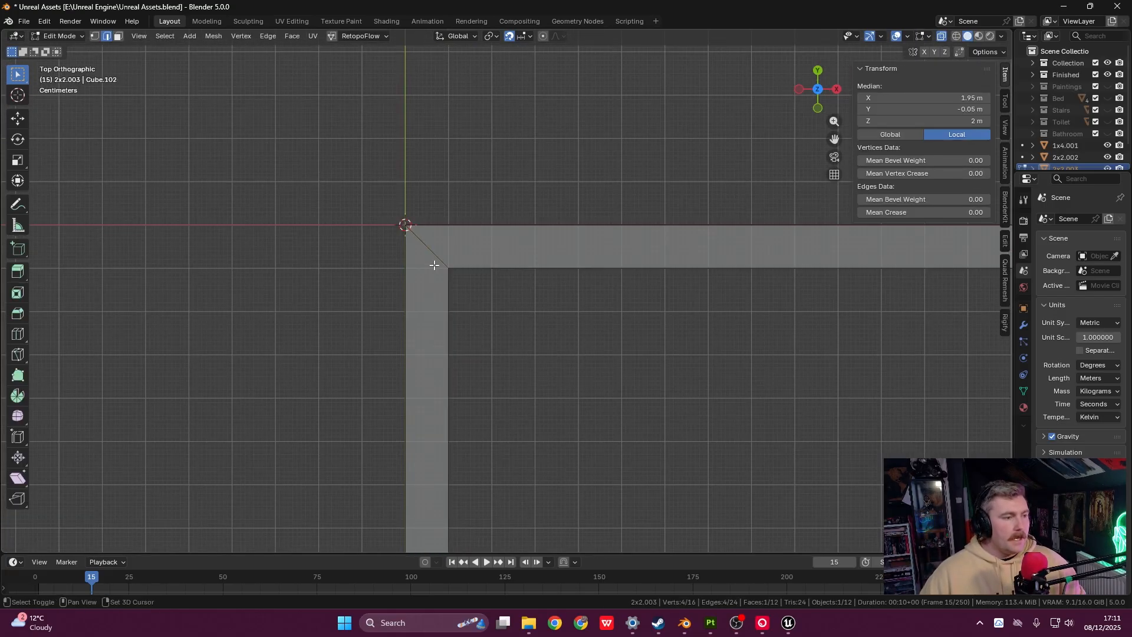
scroll(538, 318, up, 4)
click(634, 278)
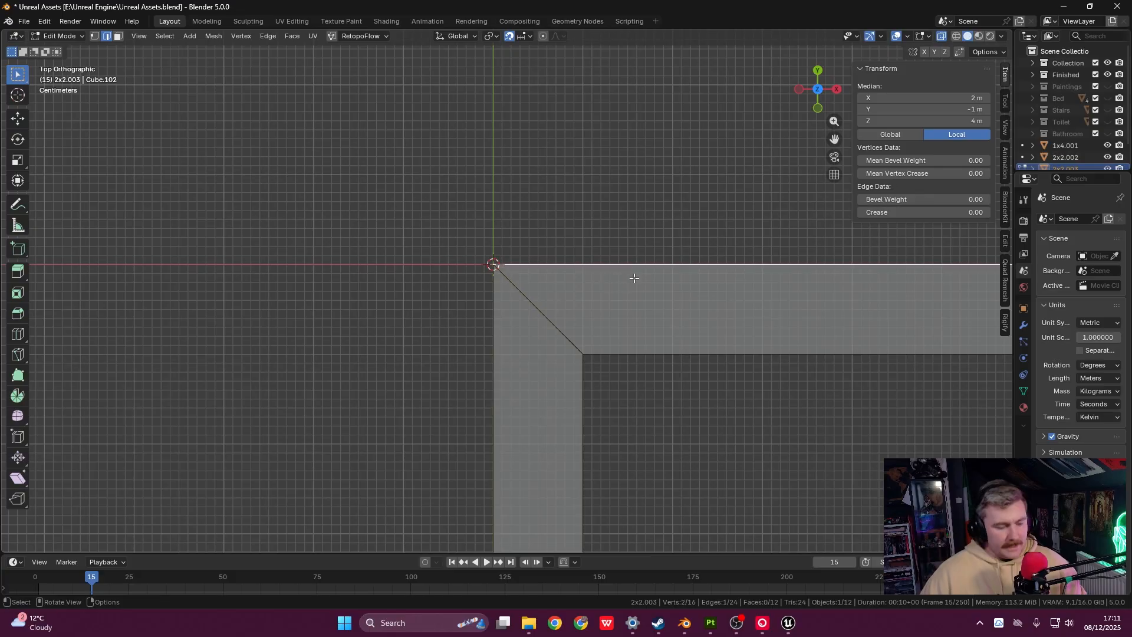
key(l)
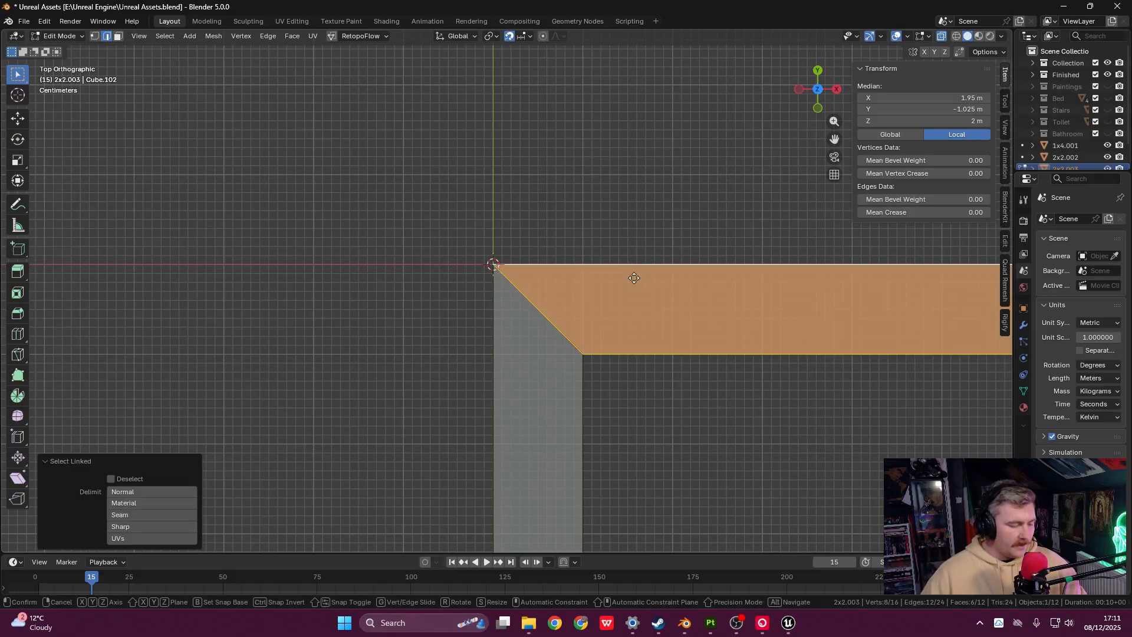
key(g)
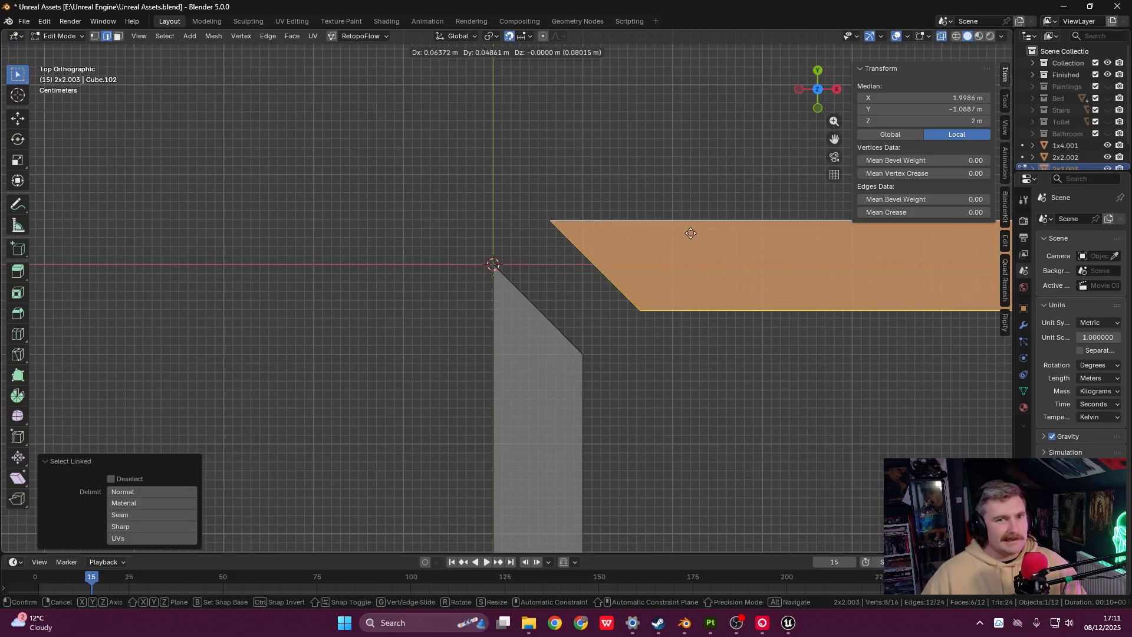
click(657, 259)
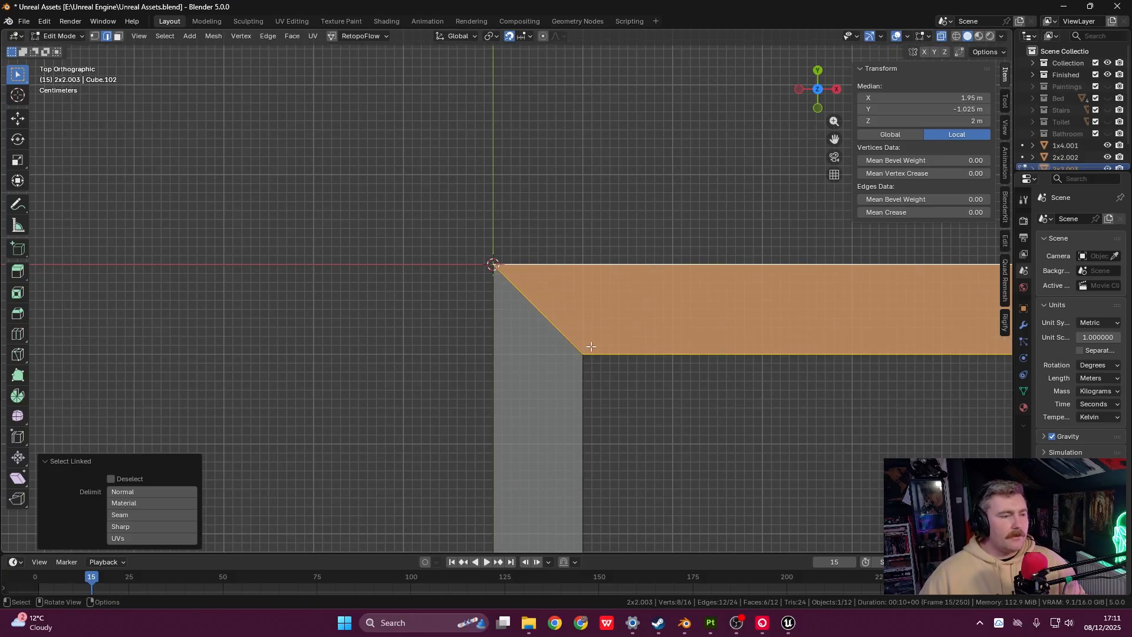
- Switch to vertex mode and box-select the vertices across both arms
shift+middle_drag(591, 347, 566, 345)
key(1)
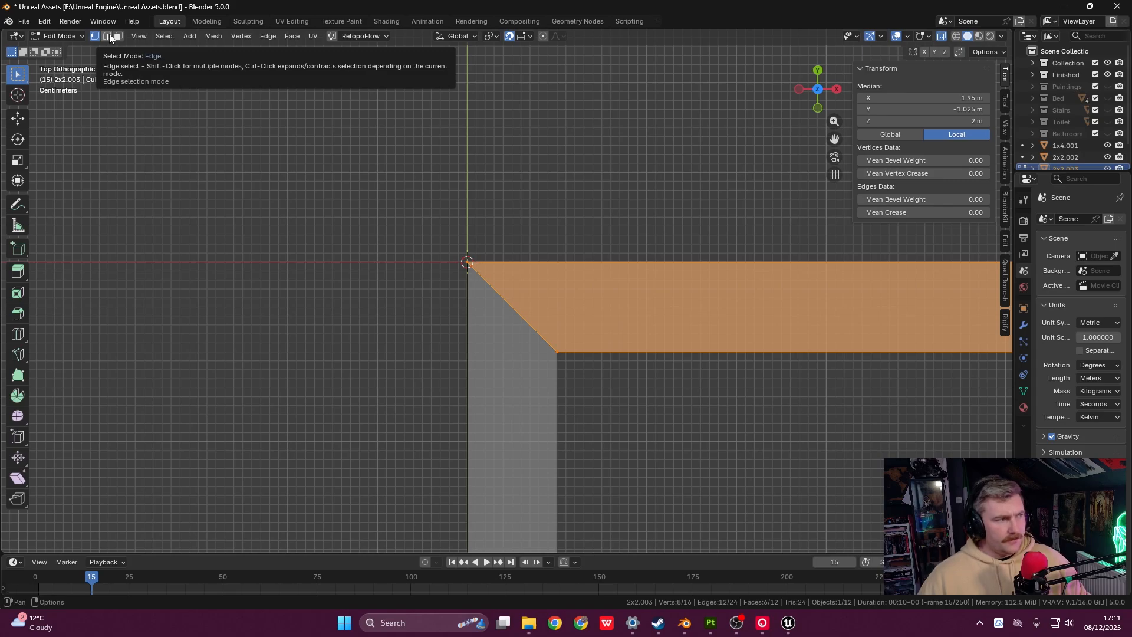
drag(399, 197, 584, 403)
drag(414, 193, 635, 407)
drag(413, 209, 613, 405)
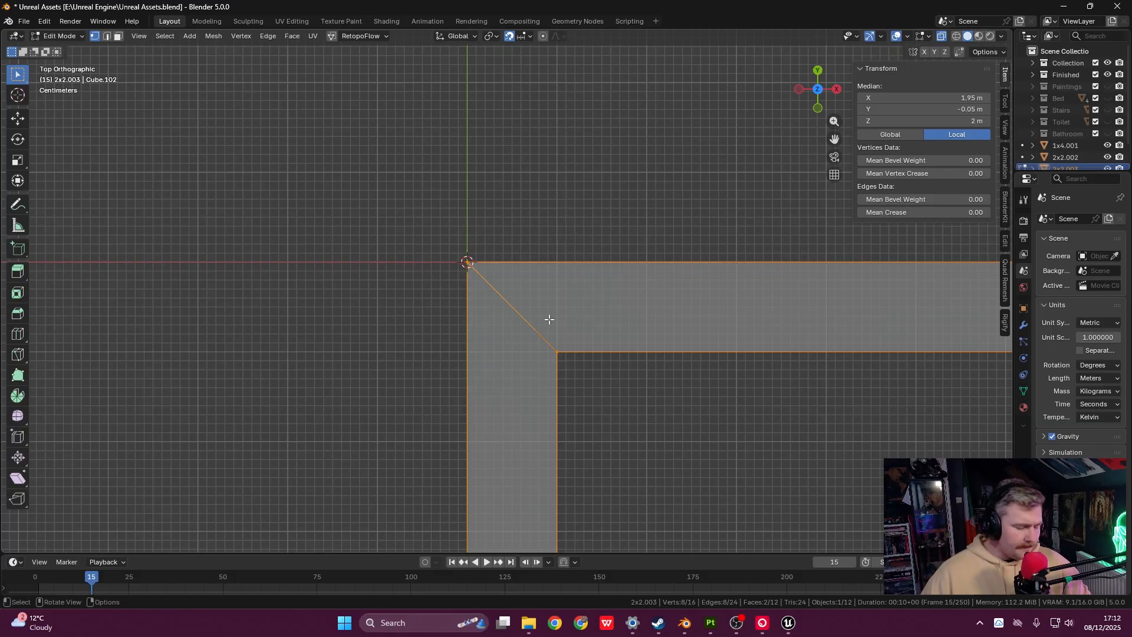
- Merge the overlapping mitre-seam vertices by distance, removing 4 duplicates
key(m)
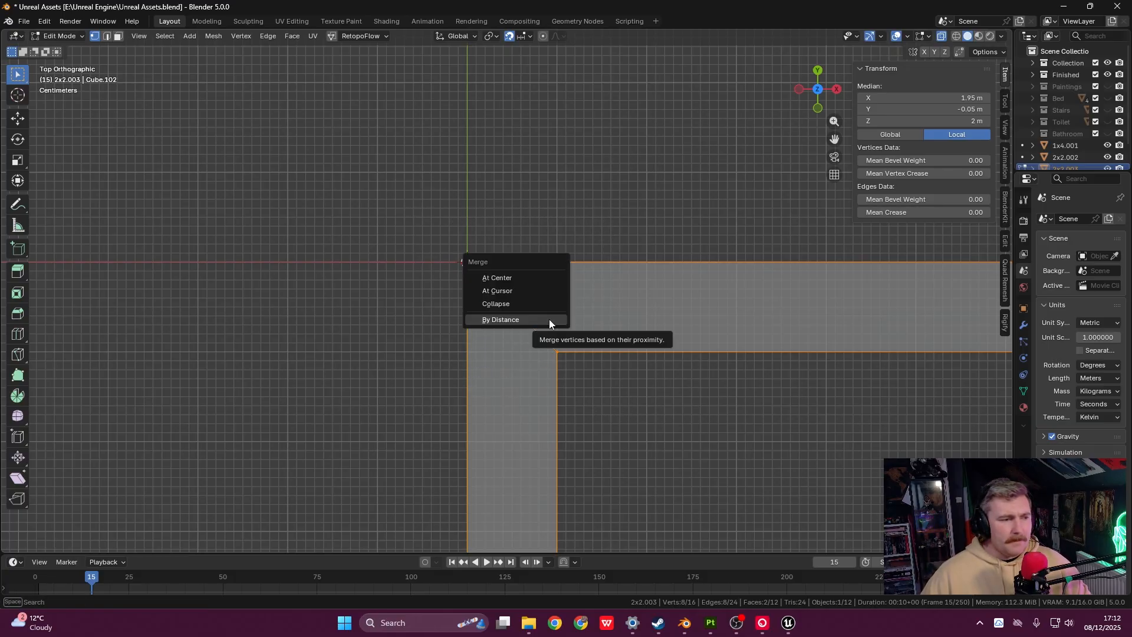
click(550, 319)
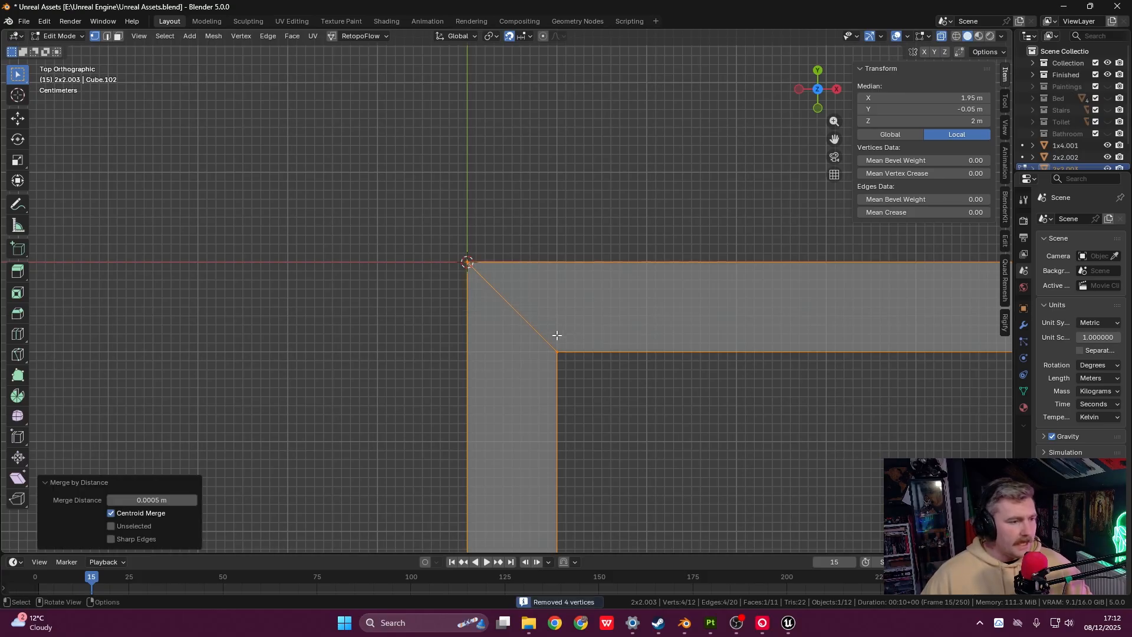
scroll(520, 381, down, 3)
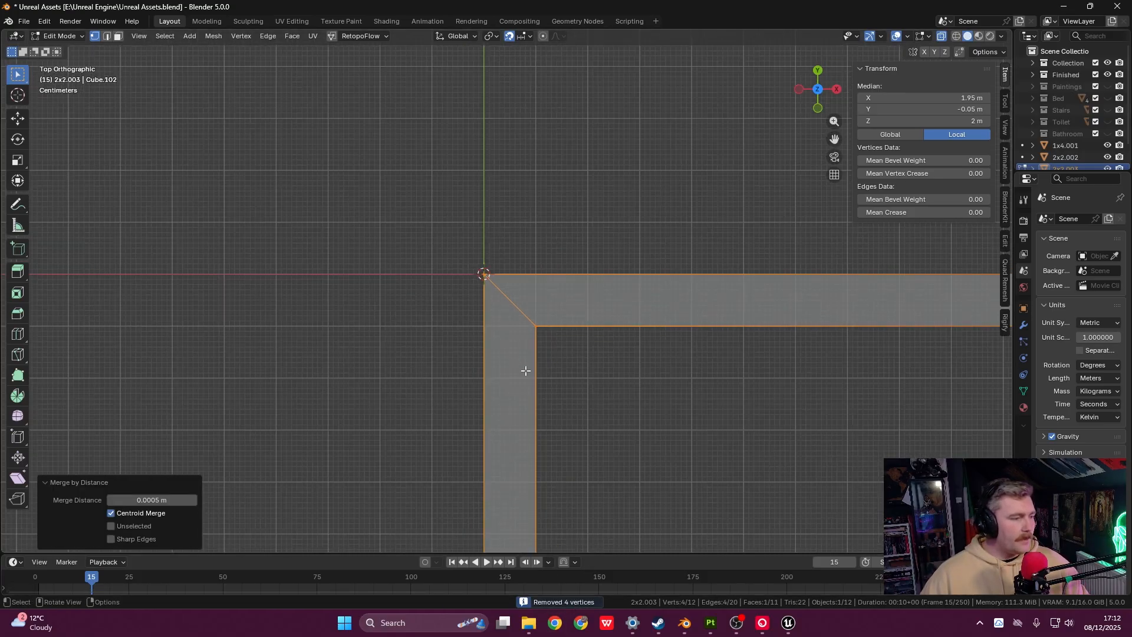
shift+middle_drag(550, 371, 501, 288)
scroll(504, 294, down, 1)
scroll(507, 297, down, 1)
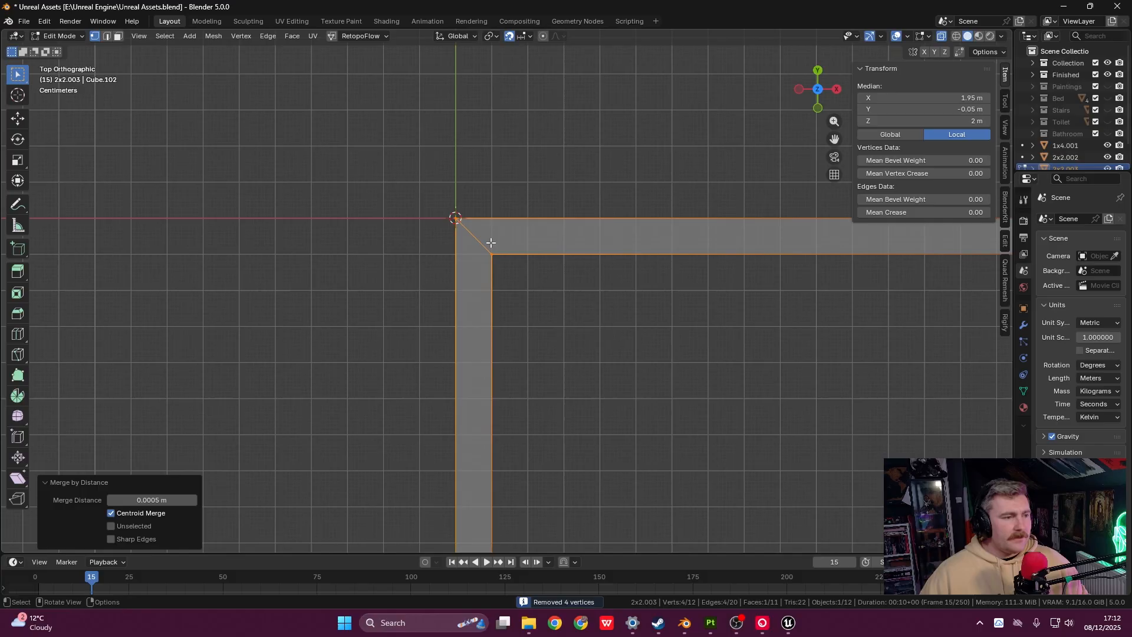
middle_drag(470, 262, 498, 232)
scroll(548, 260, up, 2)
scroll(560, 266, down, 3)
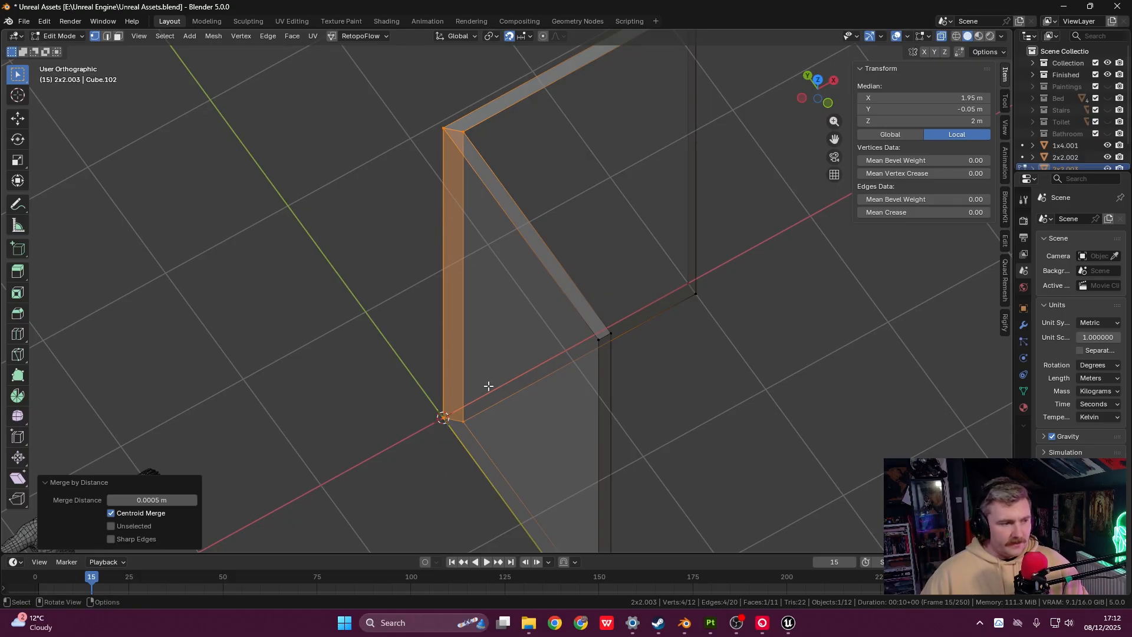
- Select the end face's four vertices and switch to face select mode
click(561, 295)
drag(415, 111, 507, 444)
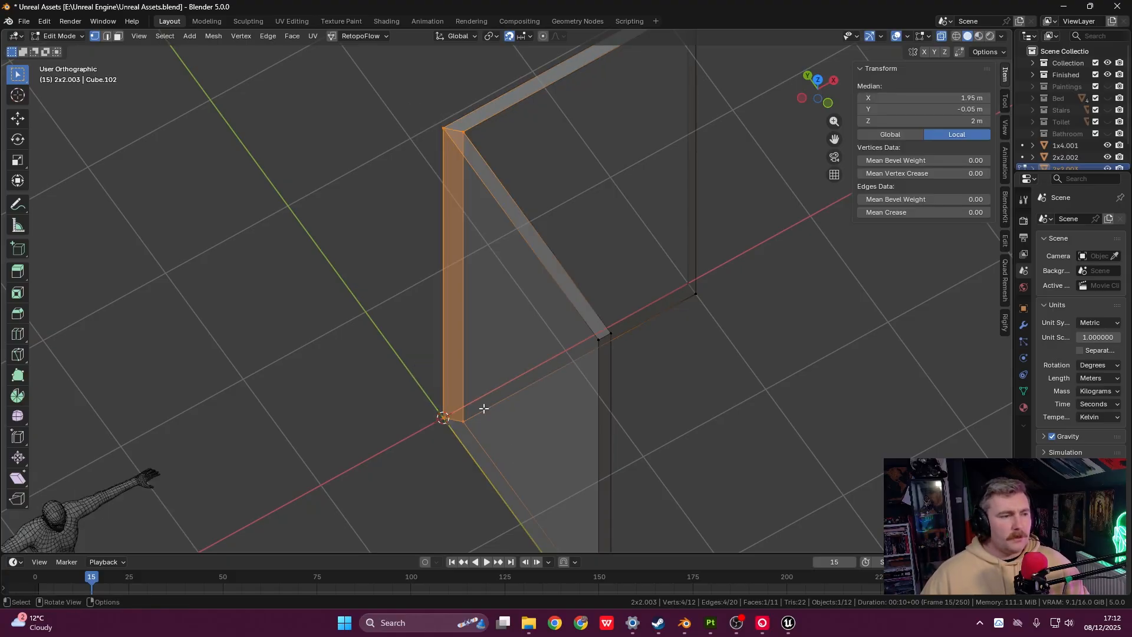
key(3)
scroll(448, 266, up, 4)
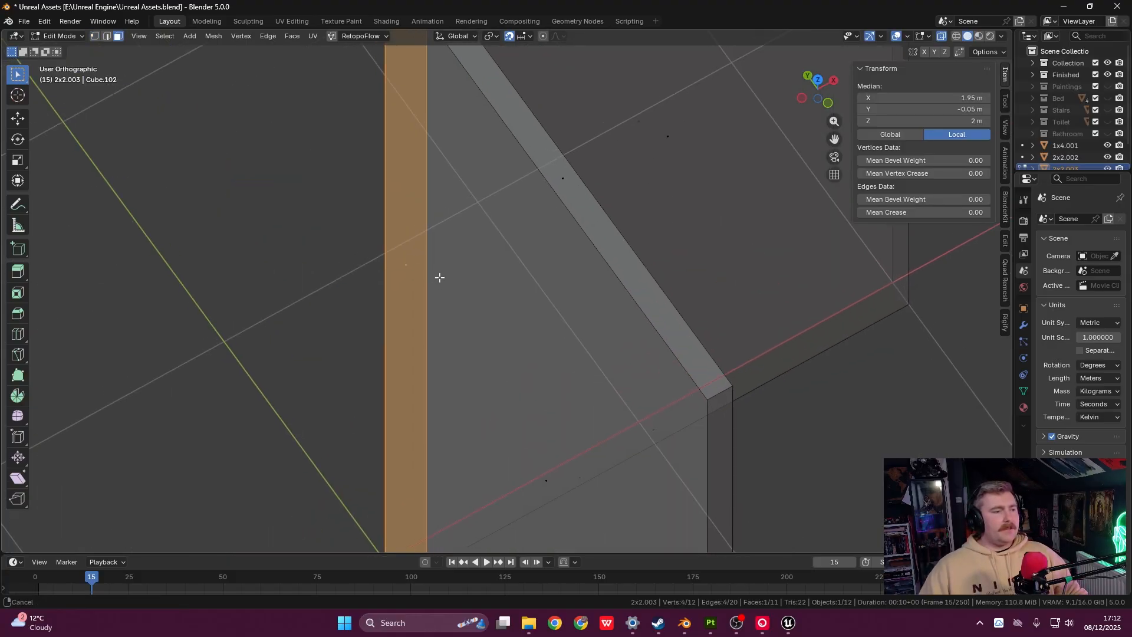
scroll(499, 304, down, 6)
scroll(495, 294, up, 1)
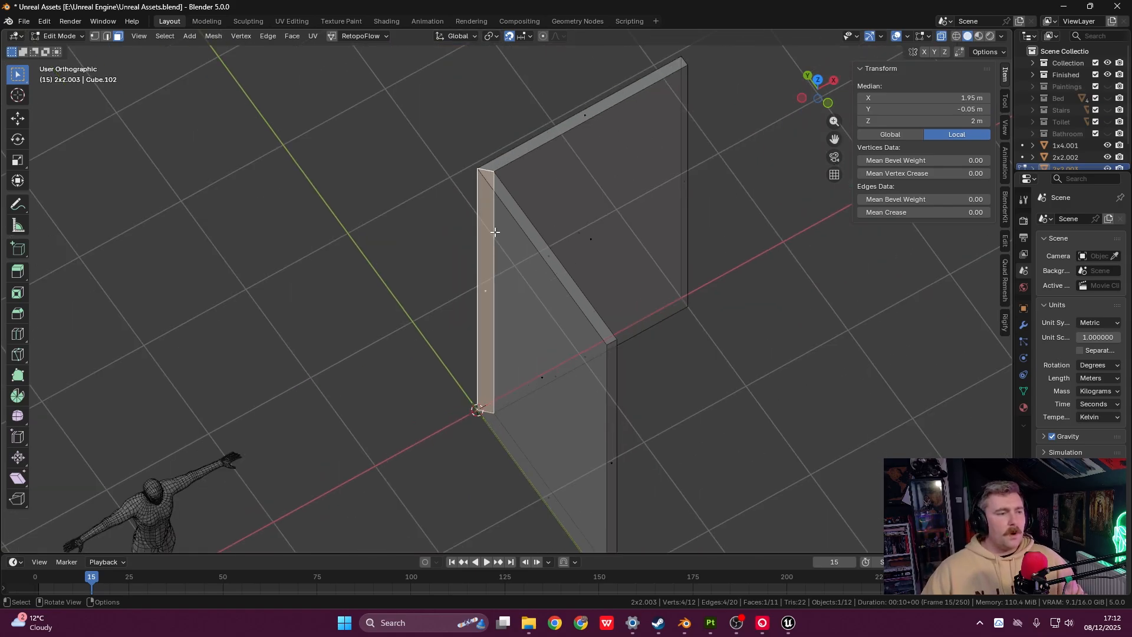
key(x)
click(569, 301)
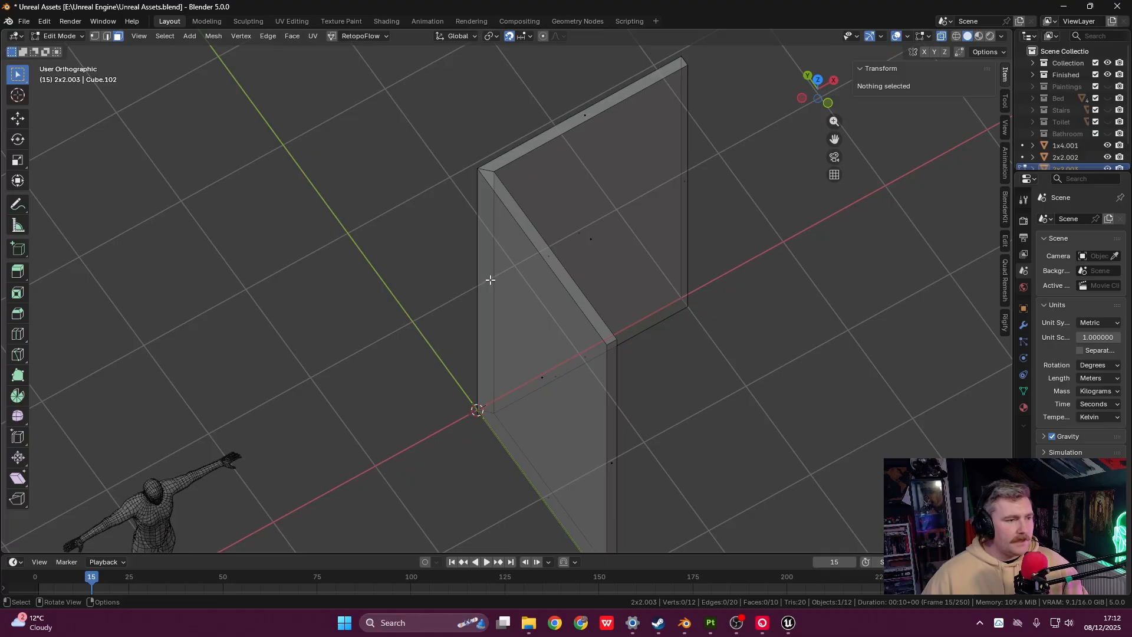
middle_drag(491, 279, 523, 333)
scroll(544, 321, up, 2)
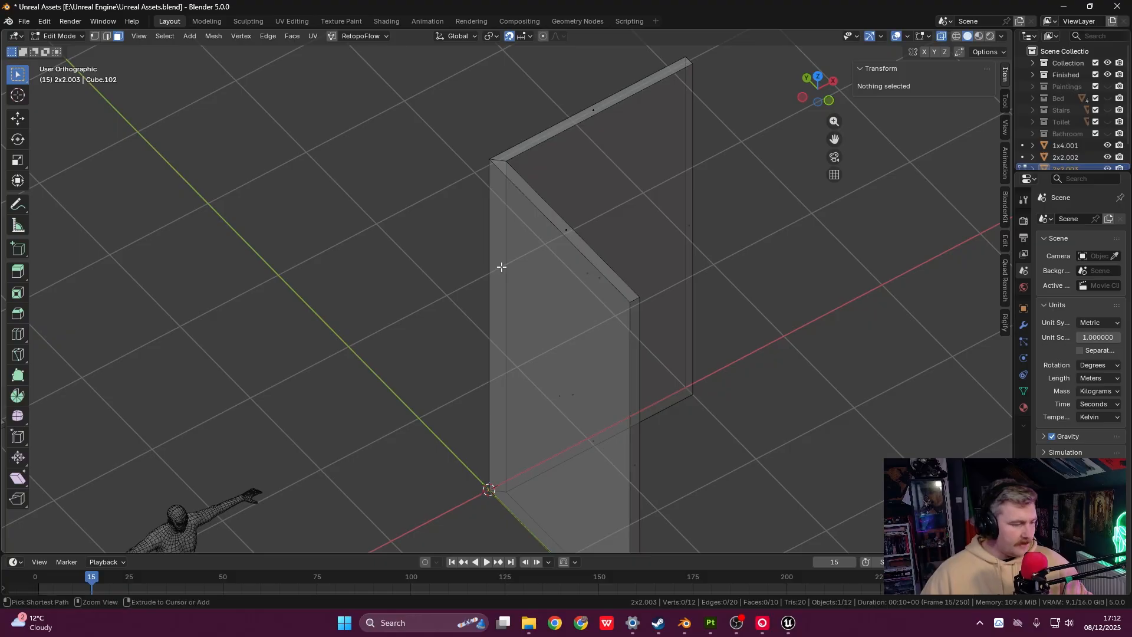
click(535, 295)
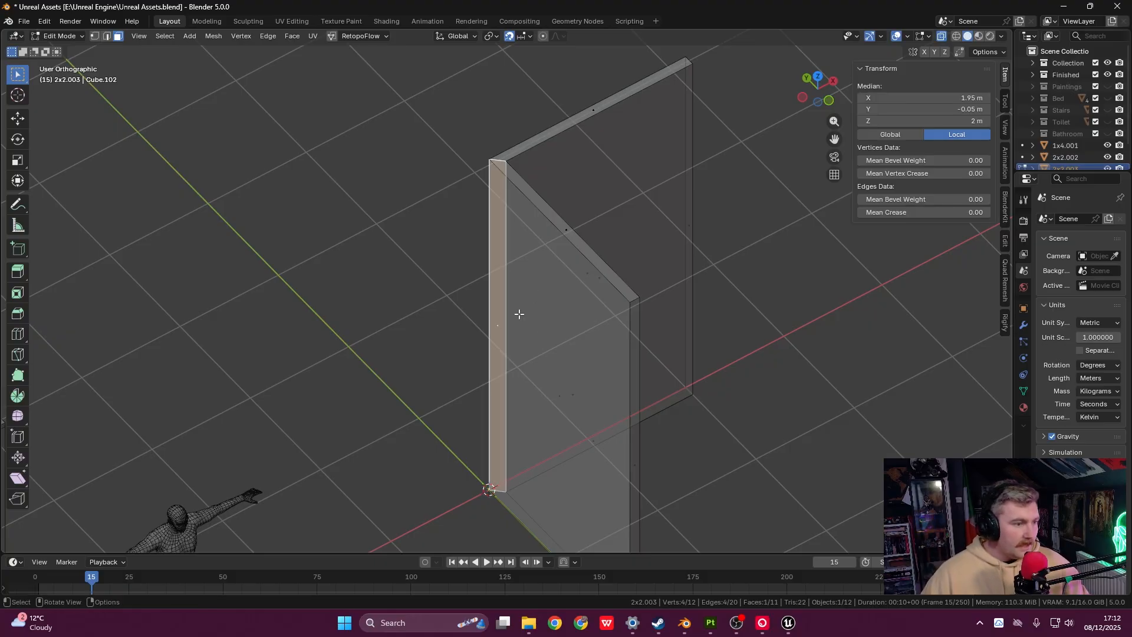
click(460, 202)
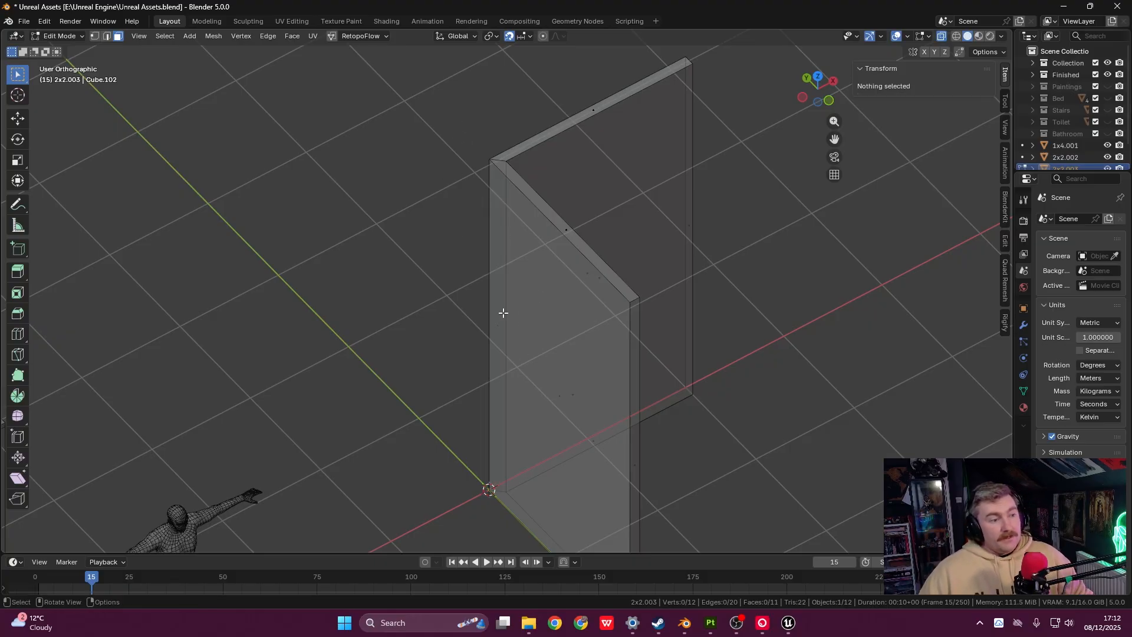
scroll(503, 312, up, 8)
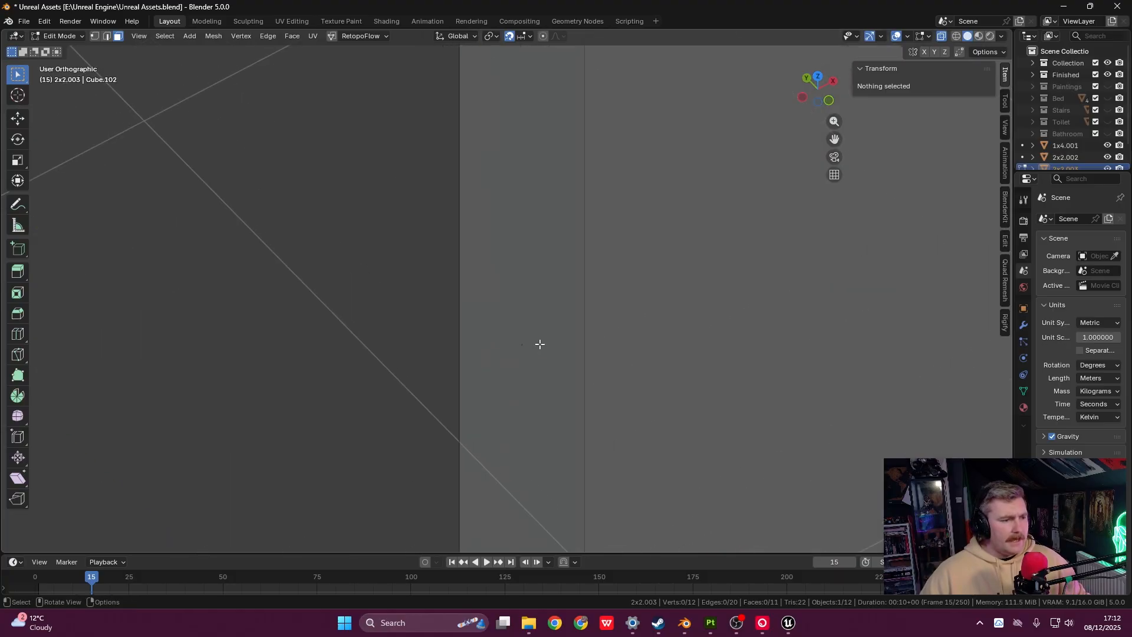
scroll(540, 343, up, 3)
drag(523, 309, 563, 375)
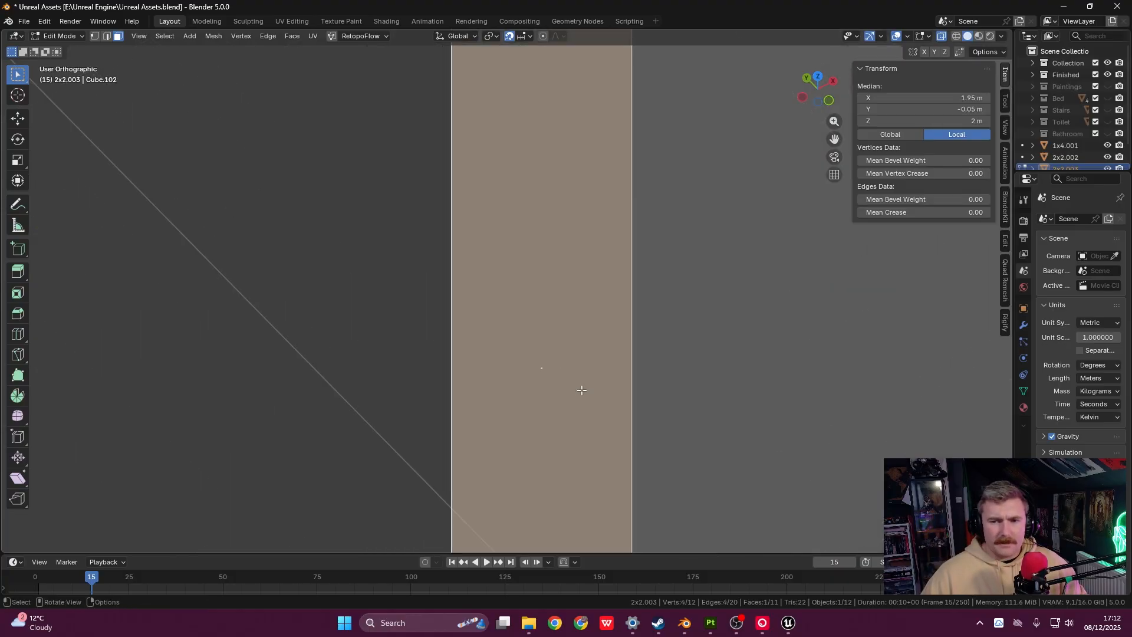
scroll(569, 374, down, 1)
scroll(571, 371, down, 2)
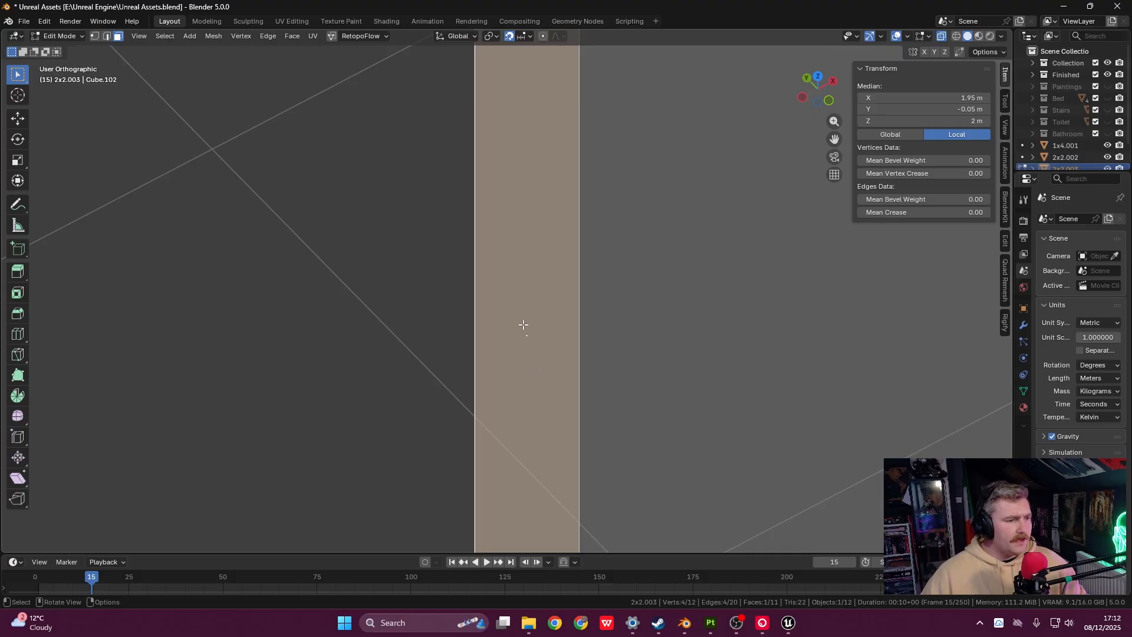
scroll(523, 336, down, 5)
scroll(516, 349, up, 3)
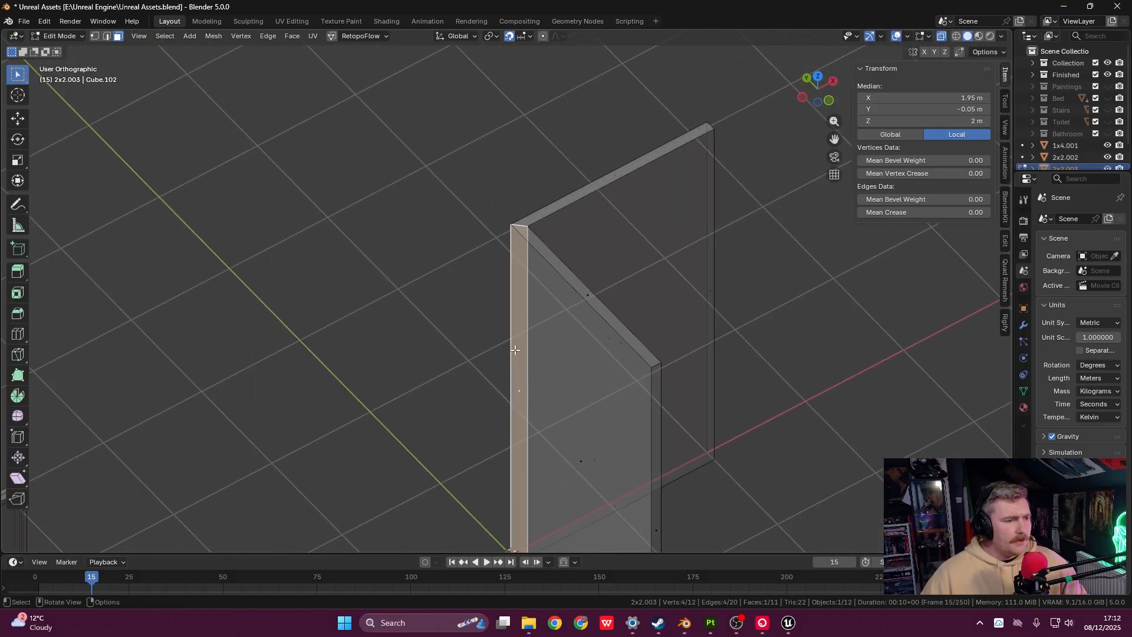
shift+middle_drag(543, 328, 543, 285)
drag(483, 172, 547, 522)
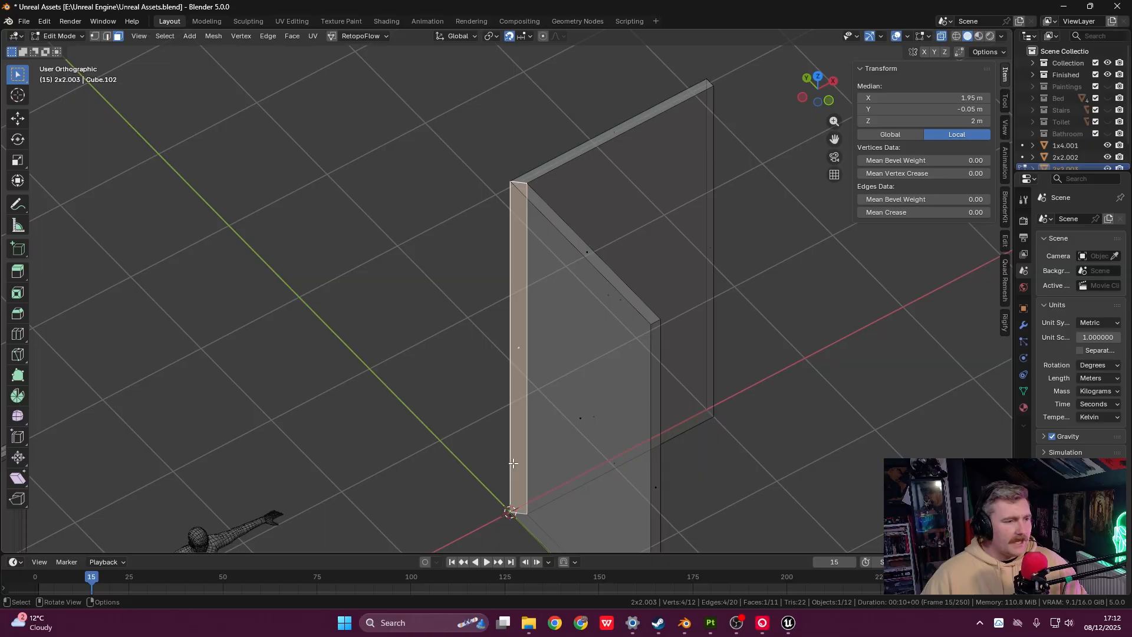
mouse_move(509, 297)
middle_down()
mouse_move(554, 278)
mouse_move(475, 309)
mouse_move(407, 283)
mouse_move(393, 316)
mouse_move(306, 250)
mouse_move(455, 299)
mouse_move(517, 277)
middle_up()
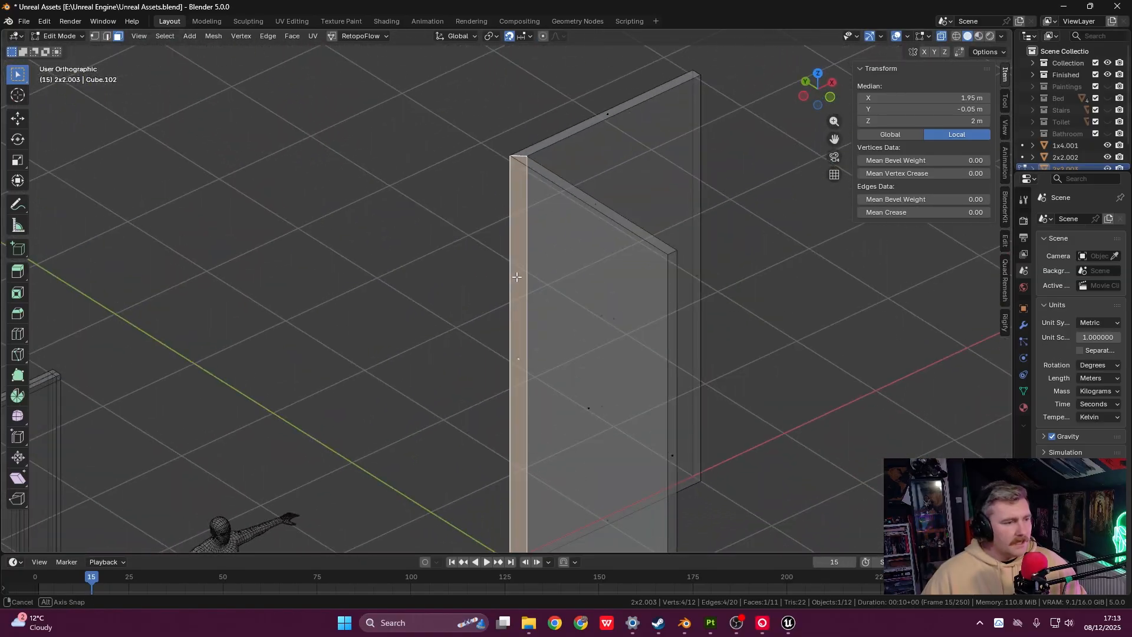
shift+middle_drag(553, 339, 547, 303)
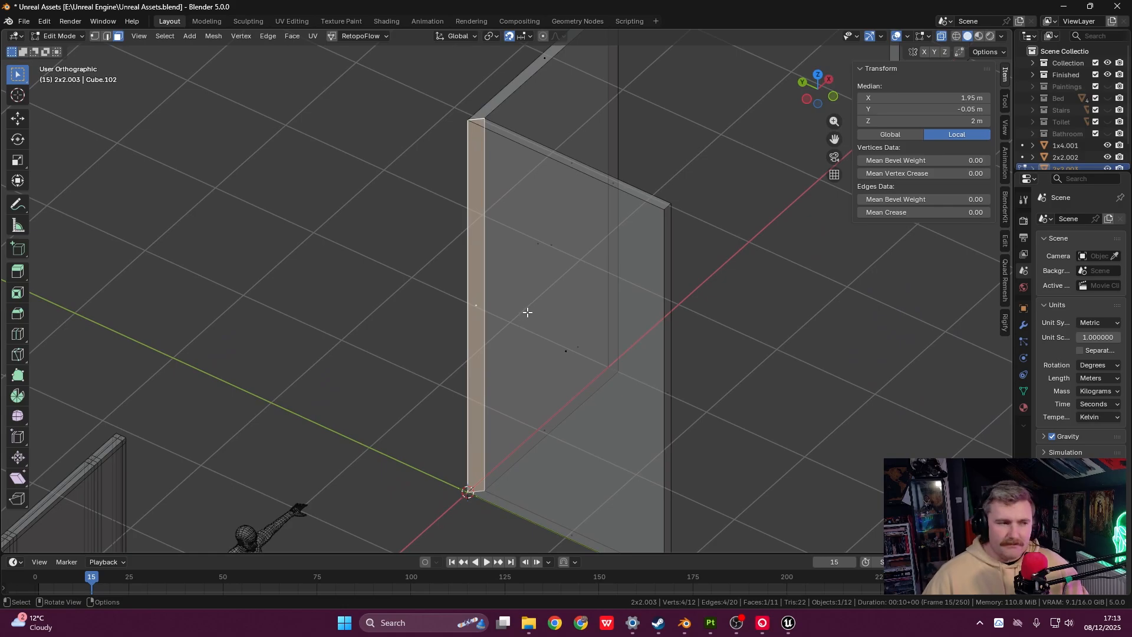
- Delete the selected face from the wall mesh and view it from the front
key(x)
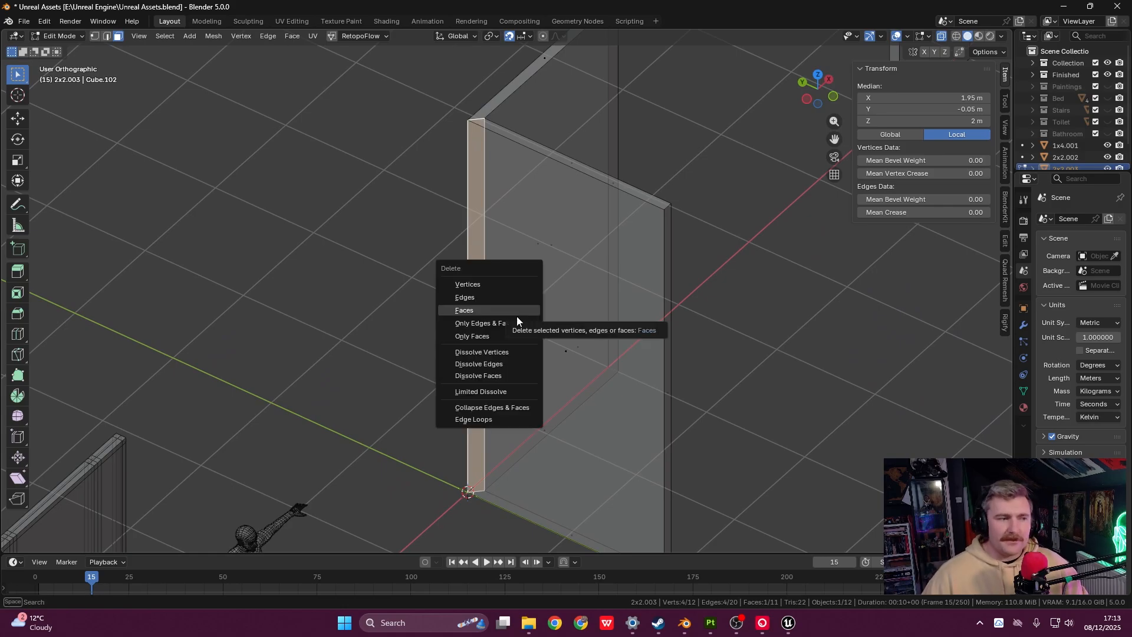
click(509, 309)
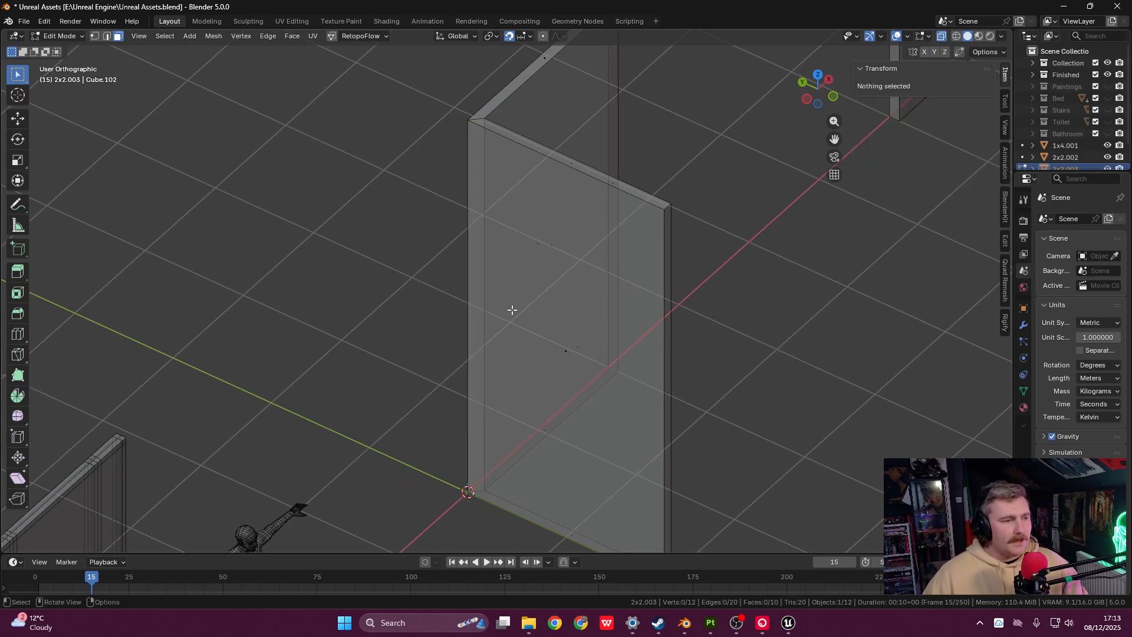
middle_drag(549, 295, 588, 305)
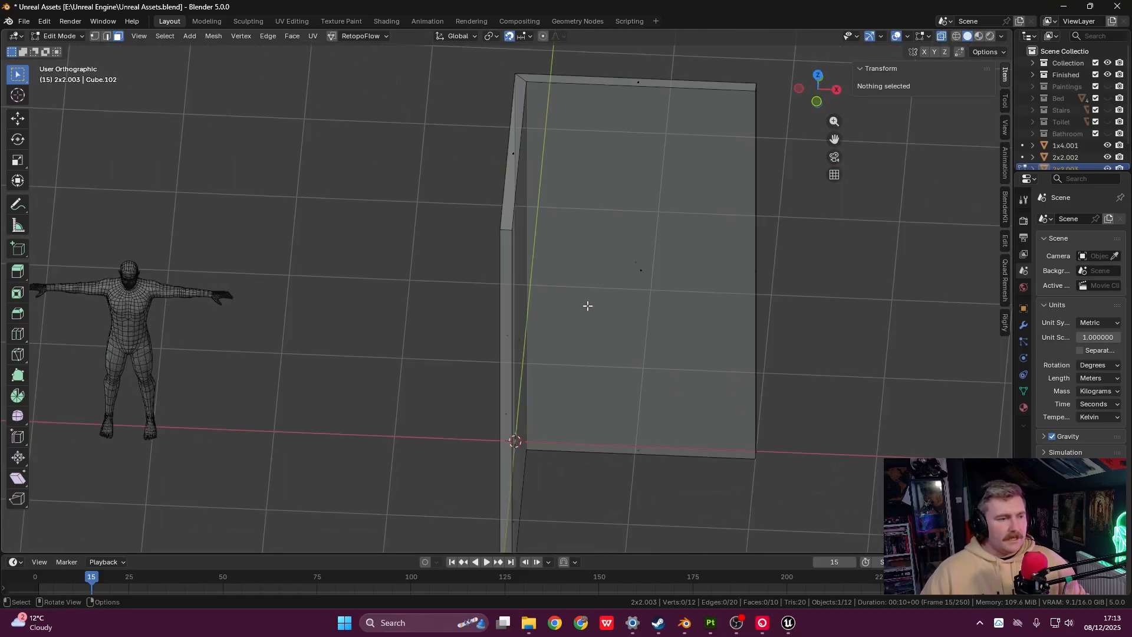
key(grave)
click(562, 258)
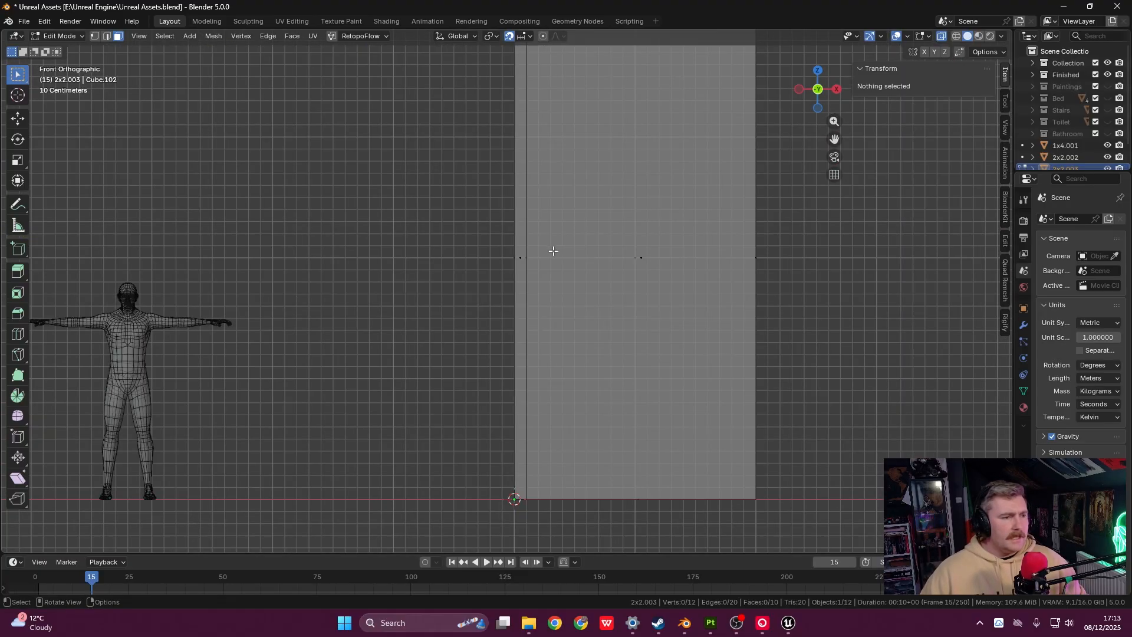
shift+middle_drag(580, 306, 503, 330)
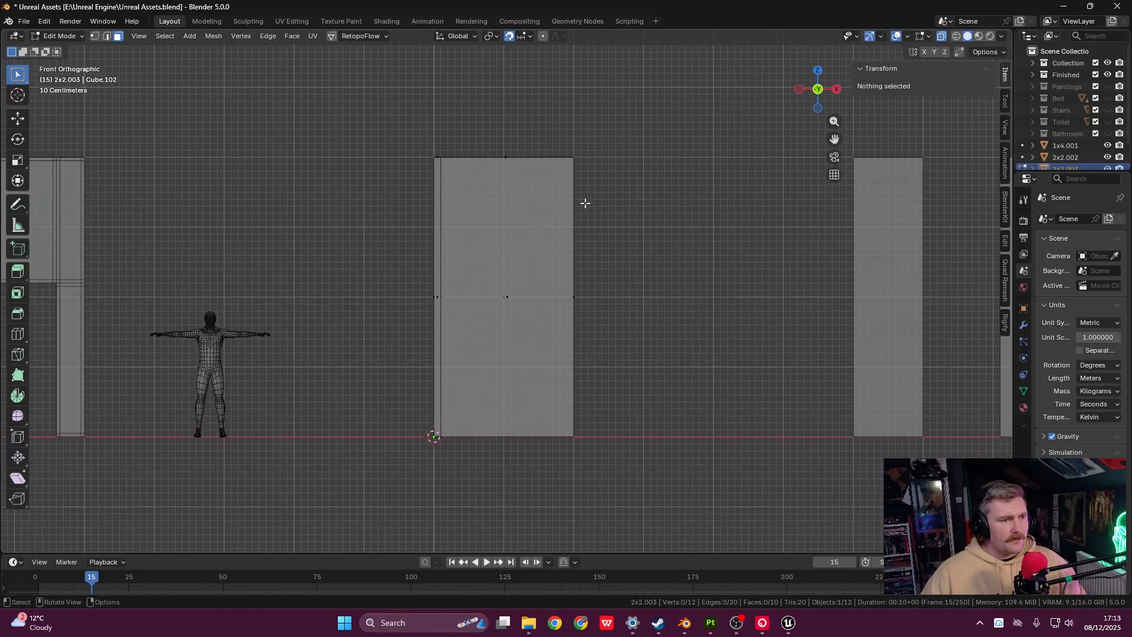
- Check the wall outline from the top view, then return to Object Mode
key(grave)
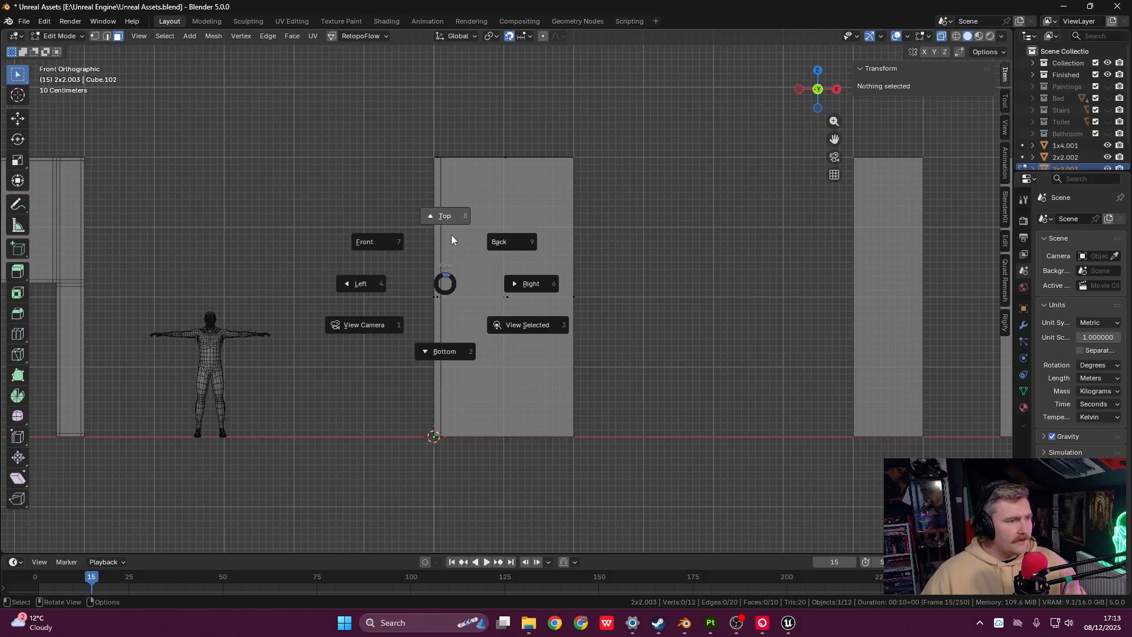
click(448, 224)
scroll(394, 293, up, 5)
shift+middle_drag(395, 293, 486, 211)
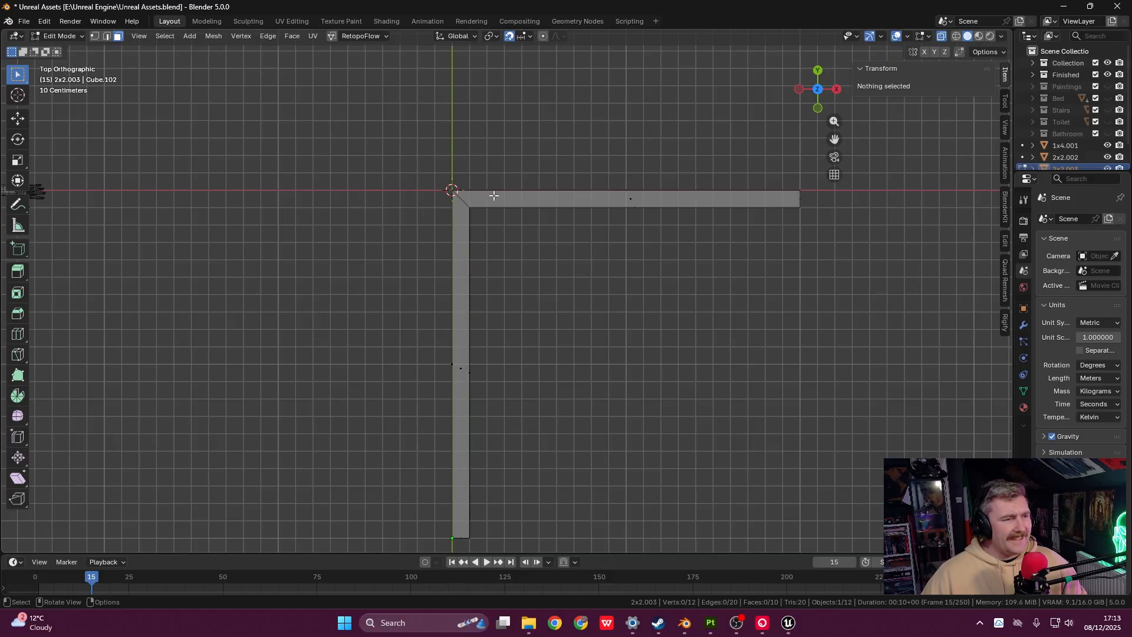
scroll(533, 245, down, 1)
shift+middle_drag(686, 283, 672, 236)
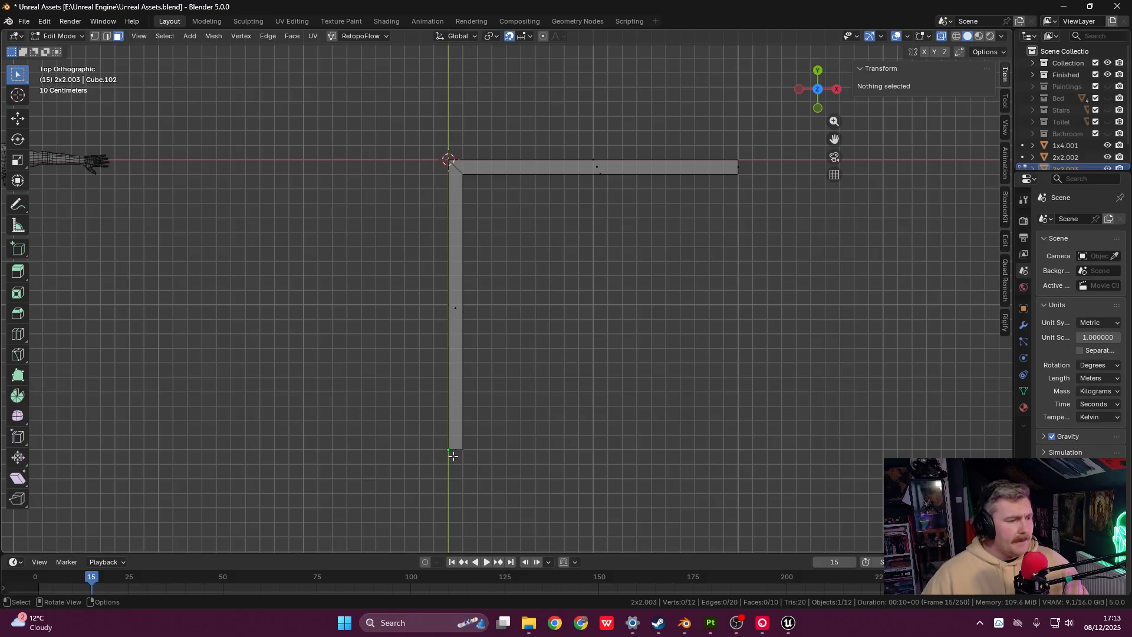
middle_drag(722, 208, 602, 300)
scroll(598, 324, down, 3)
shift+middle_drag(595, 380, 581, 257)
key(Tab)
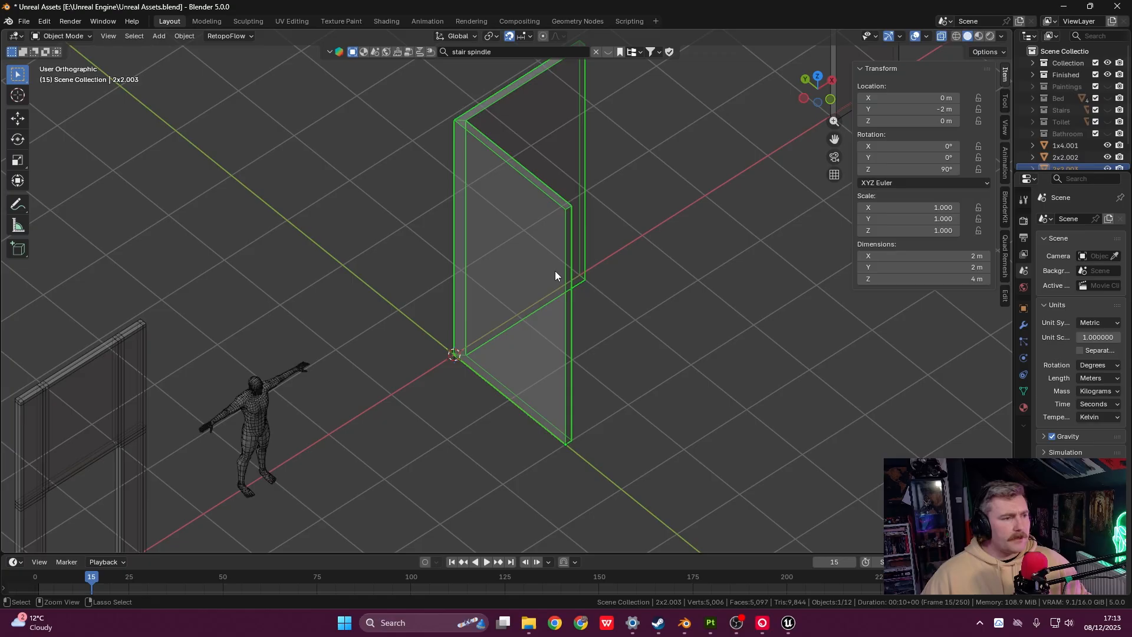
- Apply all transforms to the 2x2.003 wall piece
key(ctrl+a)
click(555, 274)
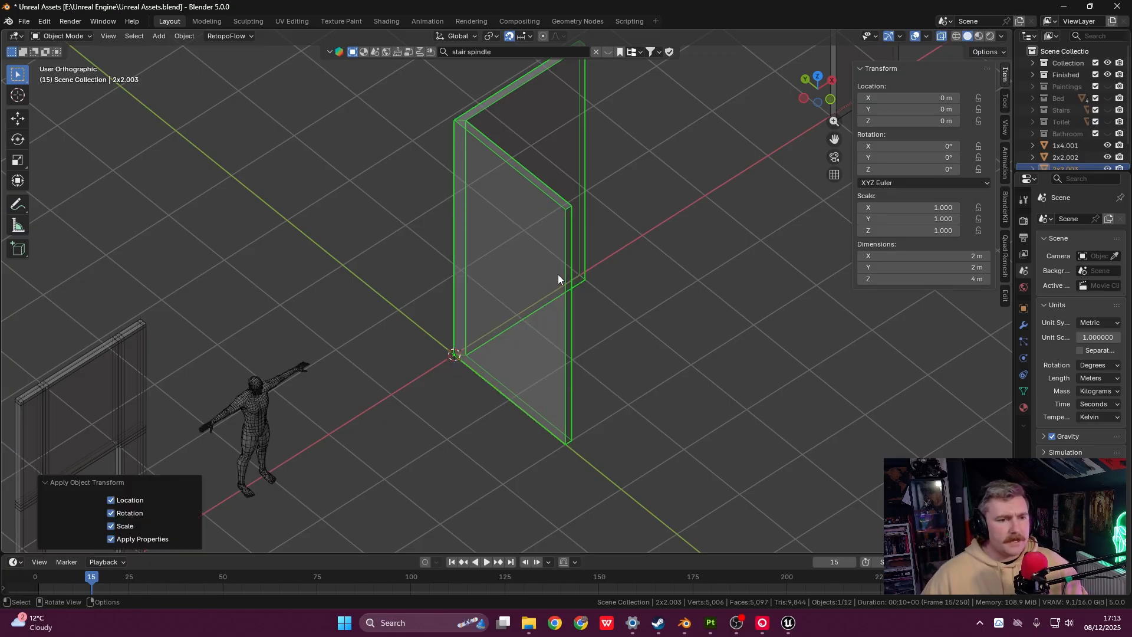
middle_drag(572, 305, 519, 307)
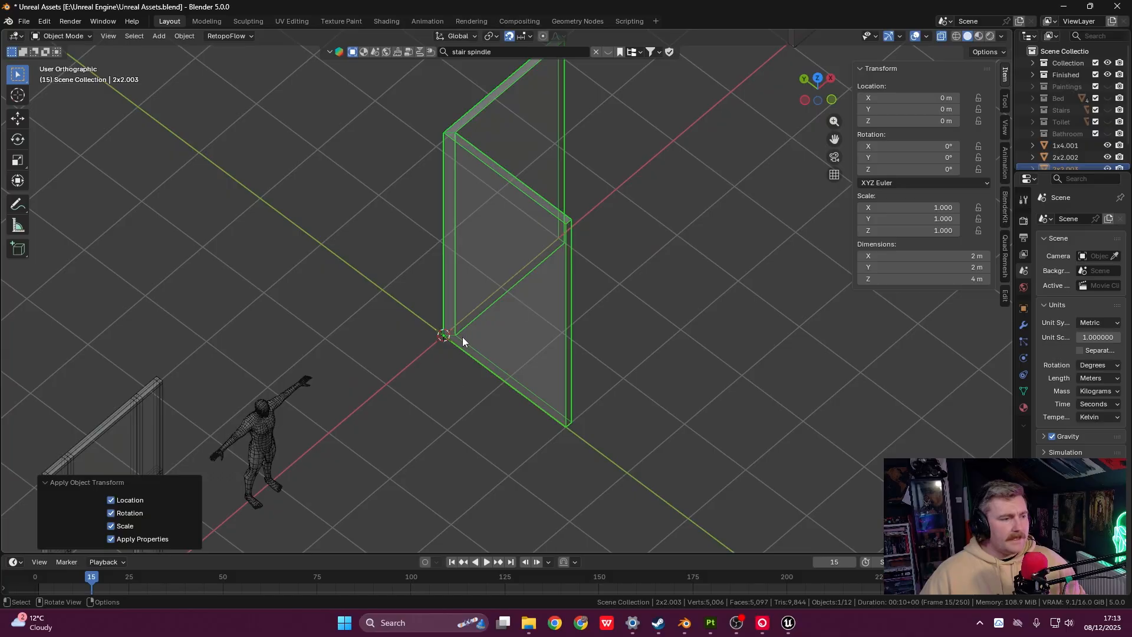
middle_drag(571, 266, 567, 257)
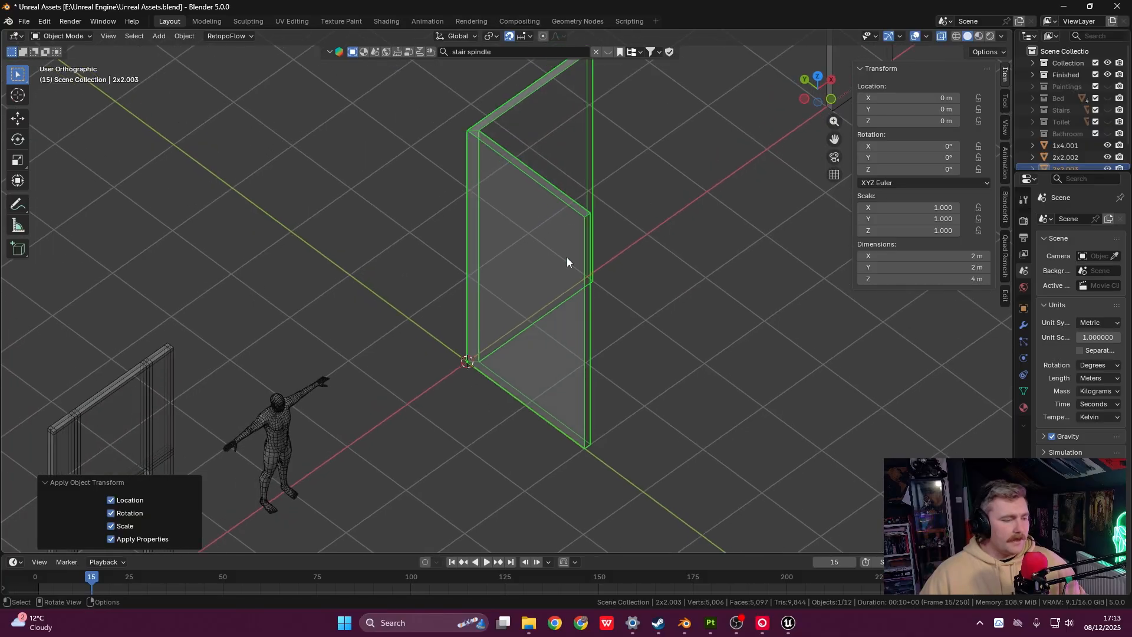
- In Top view, move the wall piece beside the other wall panels
key(grave)
click(570, 188)
scroll(571, 189, down, 4)
shift+middle_drag(654, 225, 324, 291)
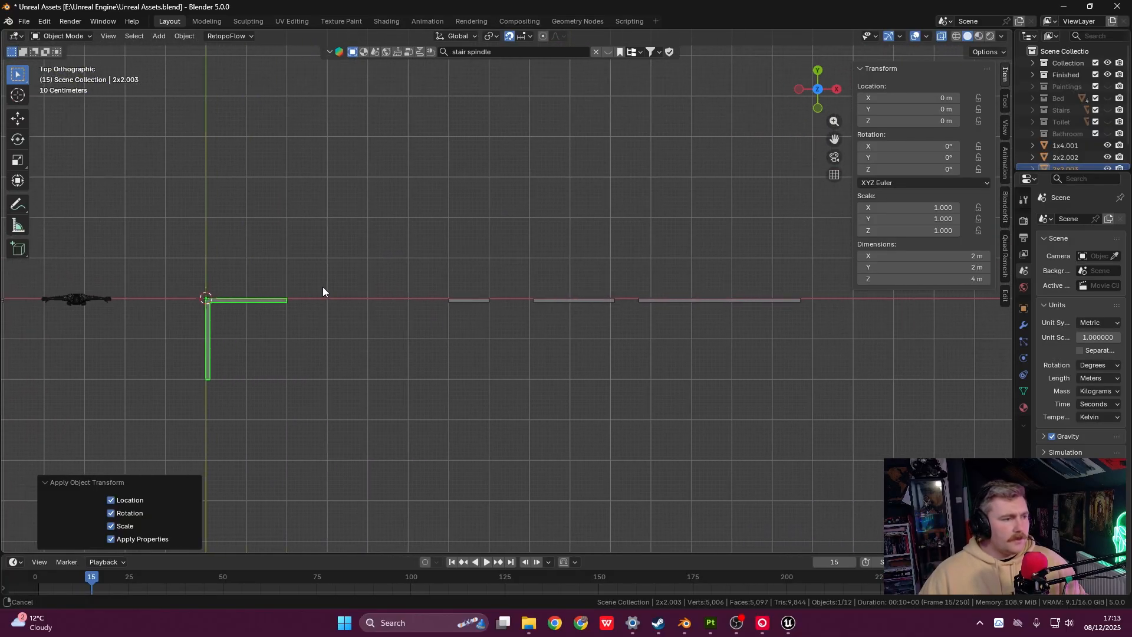
key(g)
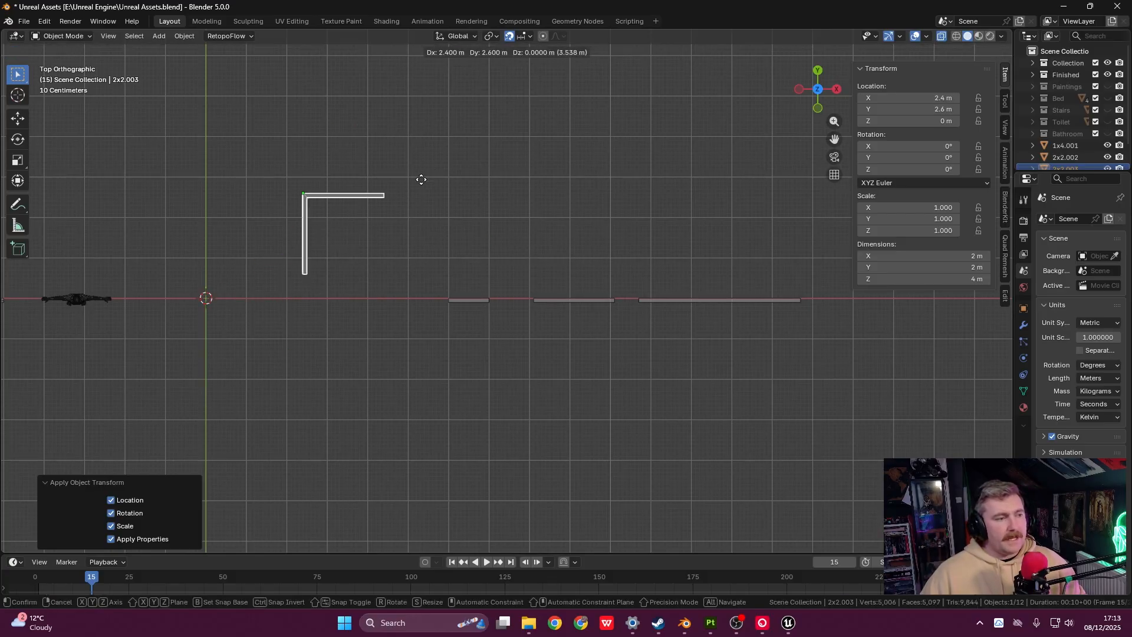
click(387, 265)
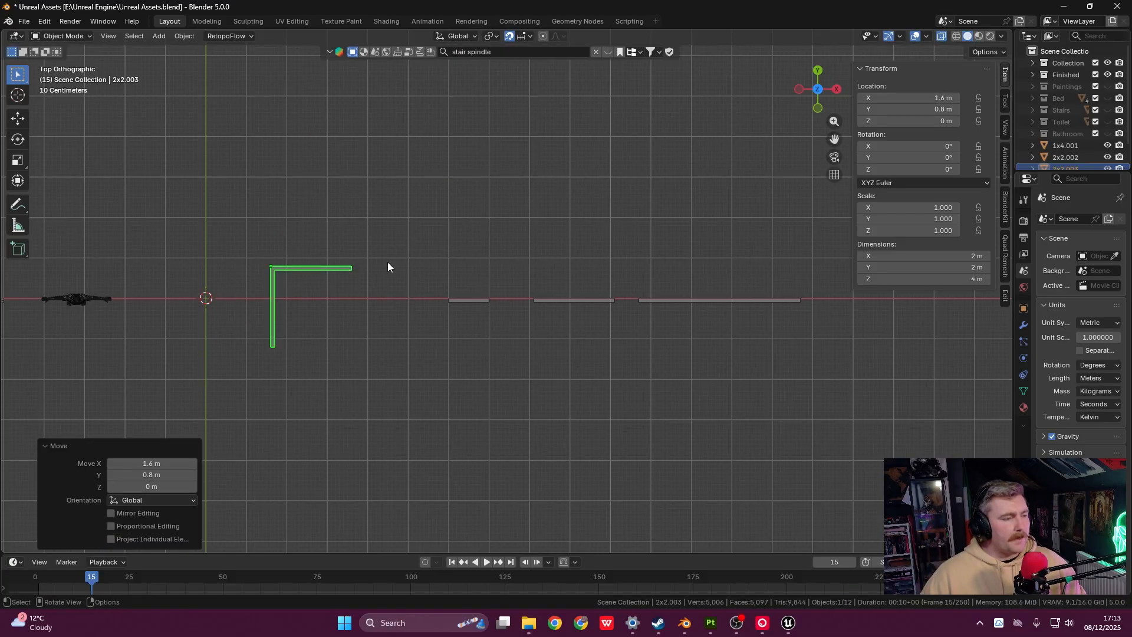
shift+middle_drag(386, 265, 541, 260)
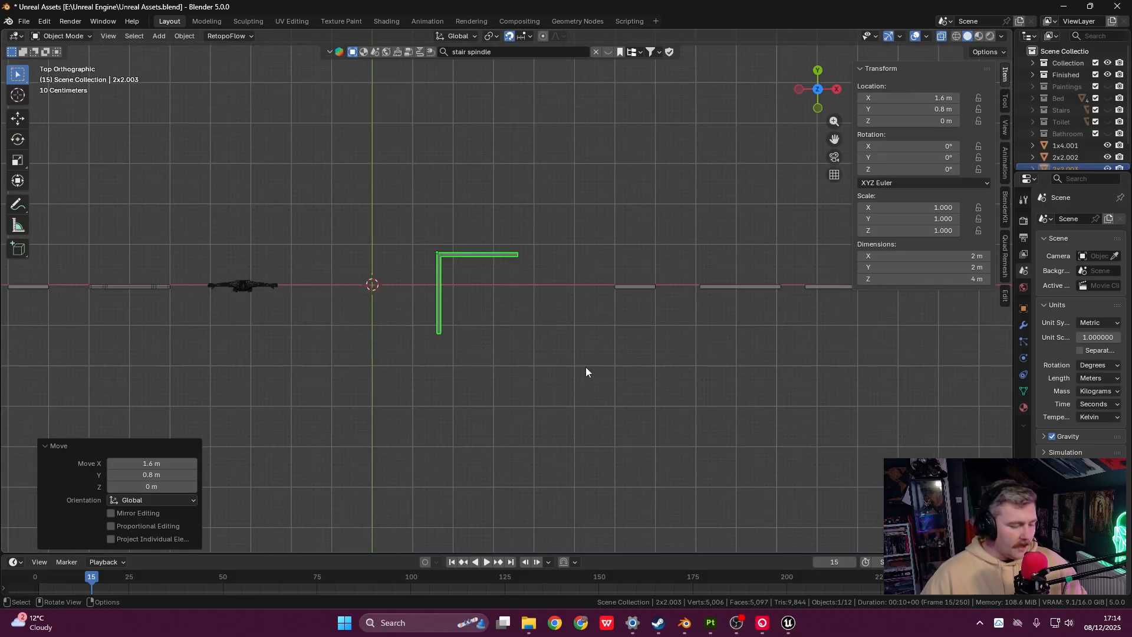
- Reposition the wall piece until it sits at X 3.1 m, Y 2 m, Z 0 m
key(g)
click(653, 371)
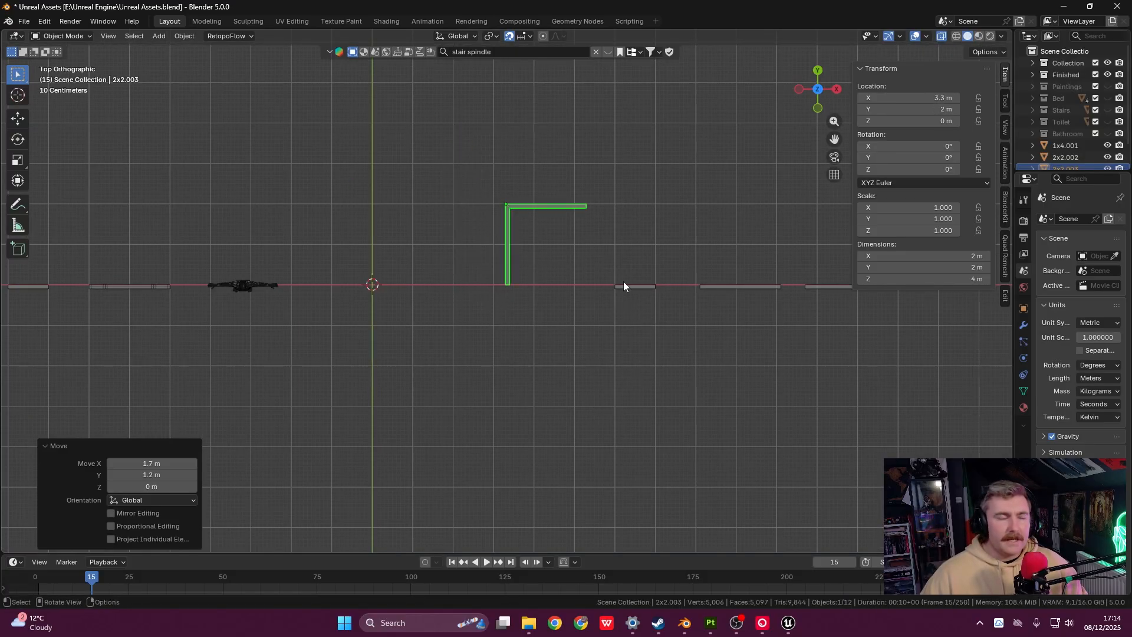
key(g)
click(559, 253)
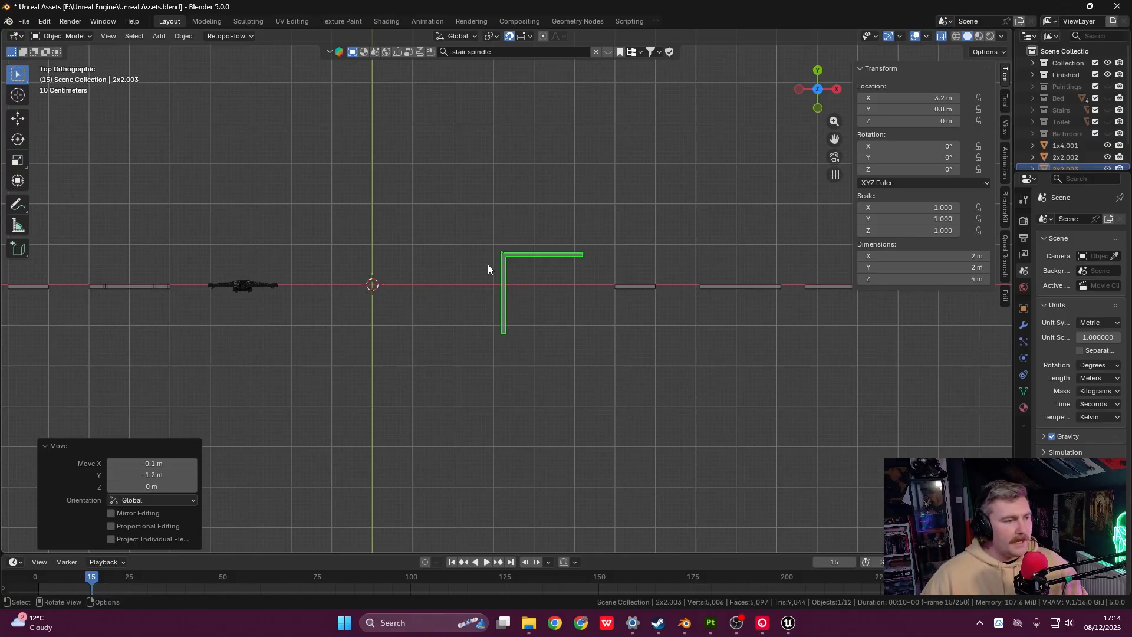
key(g)
click(490, 220)
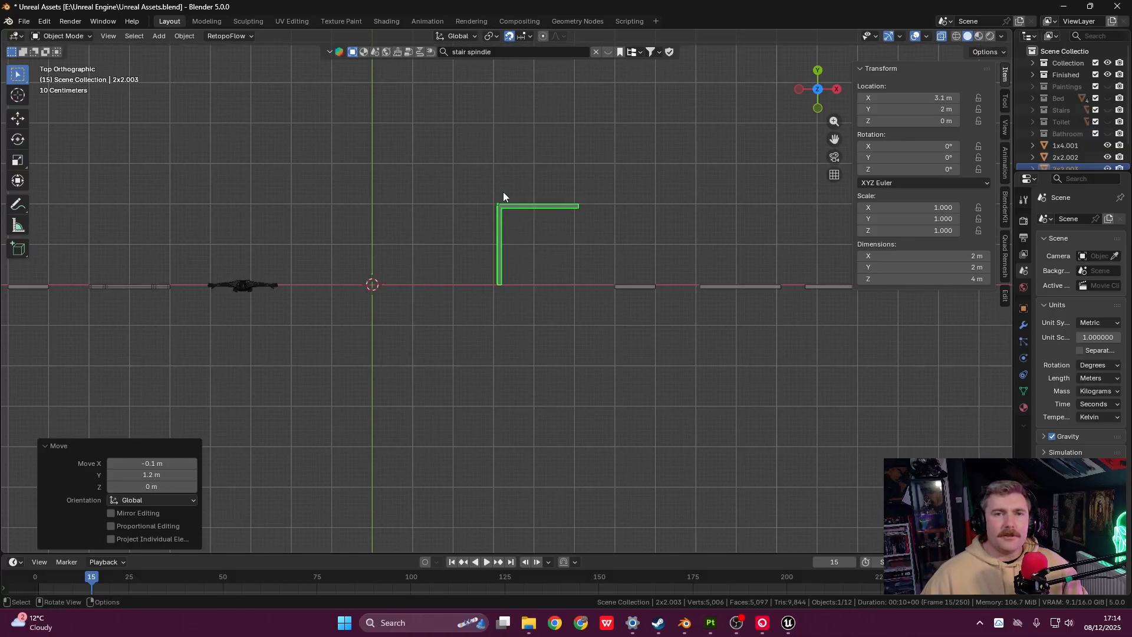
key(grave)
- In Front view, drop the wall piece back at X 3.1 m, then orbit and move it again
click(493, 225)
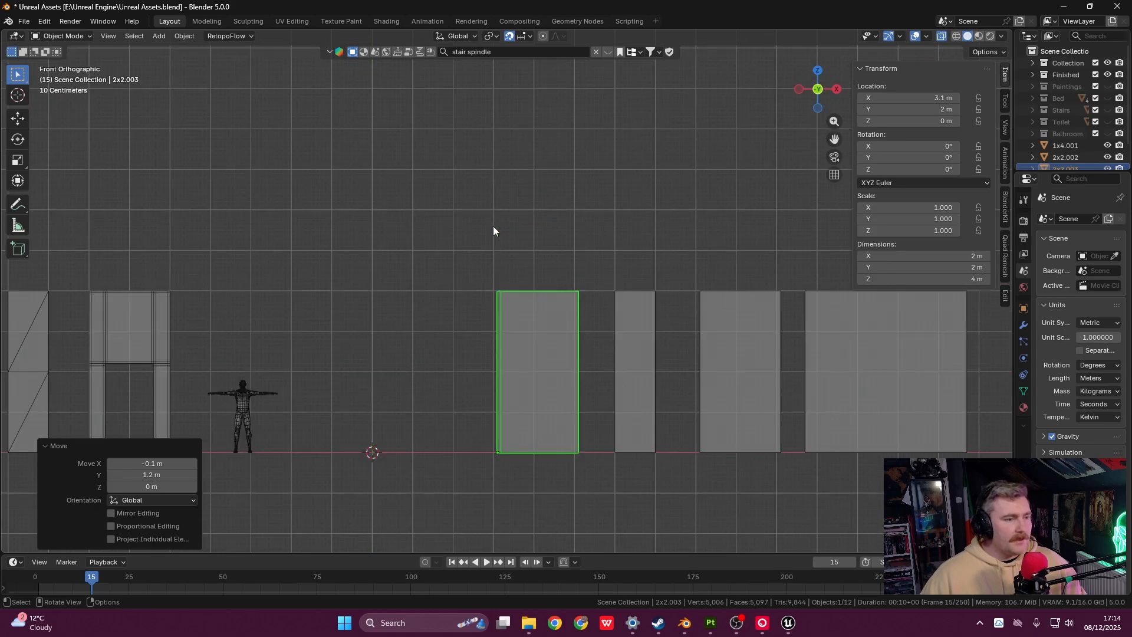
key(g)
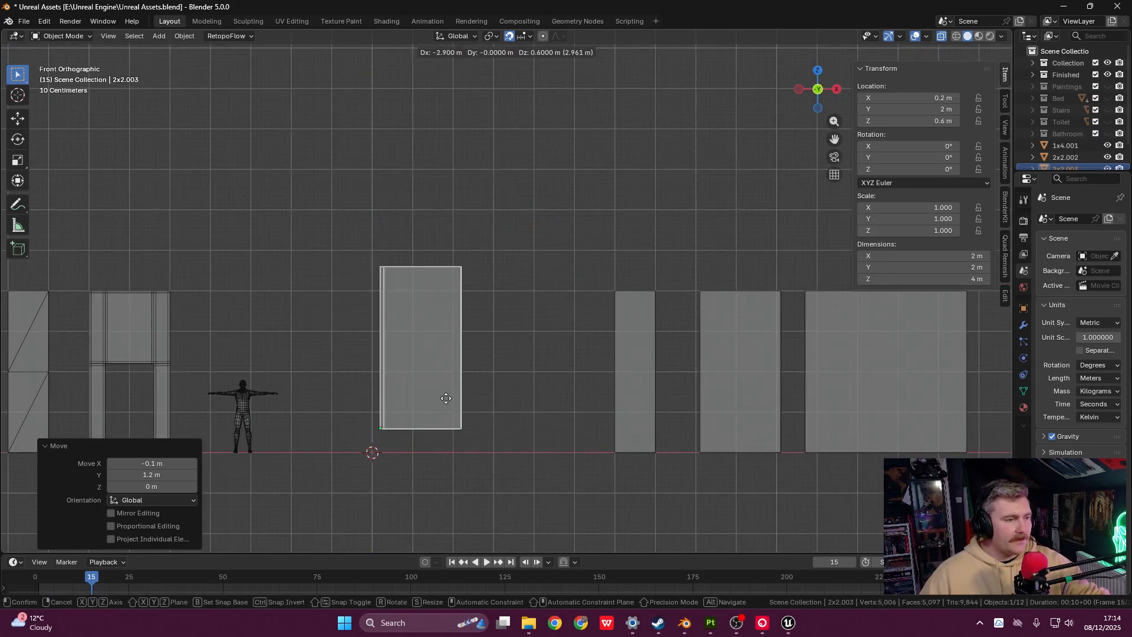
click(524, 407)
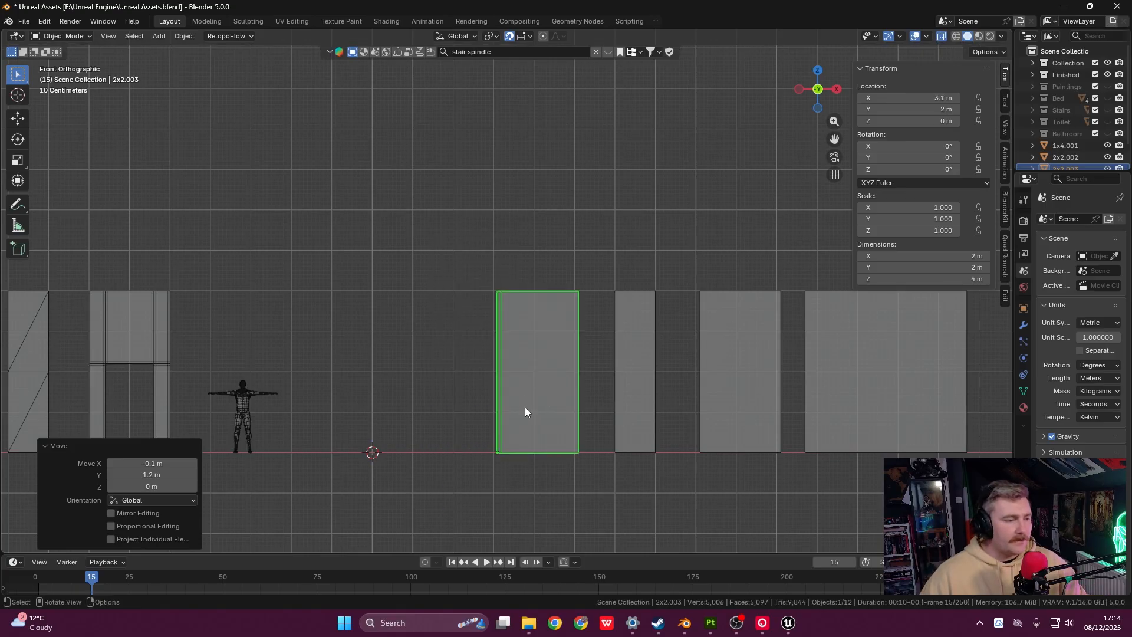
shift+middle_drag(593, 356, 518, 302)
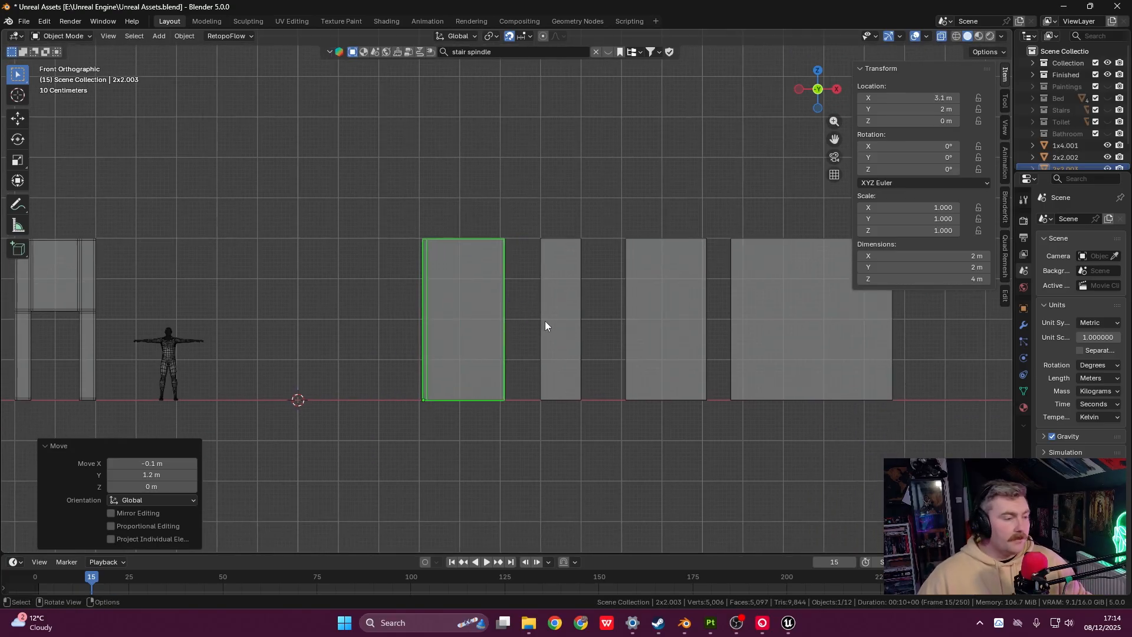
click(834, 174)
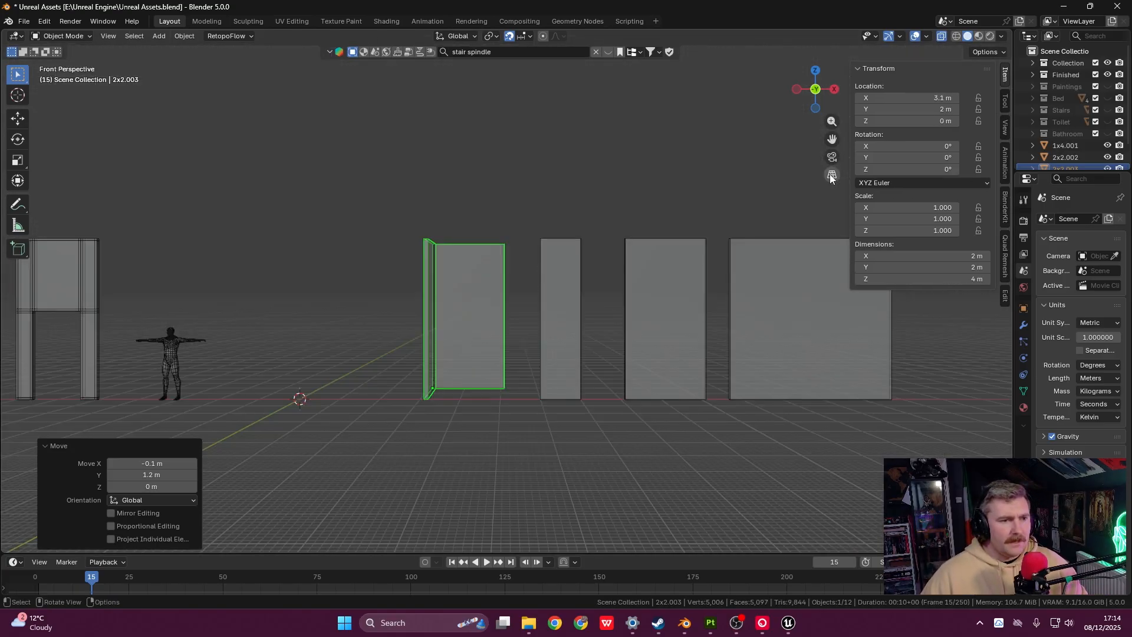
middle_drag(831, 177, 513, 293)
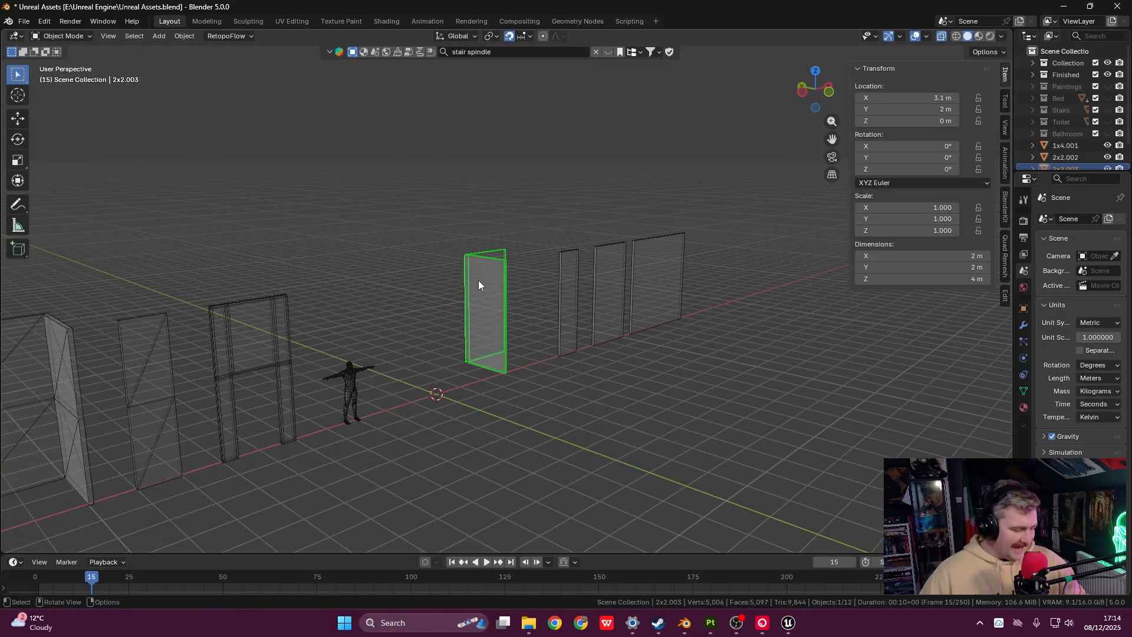
key(g)
click(664, 431)
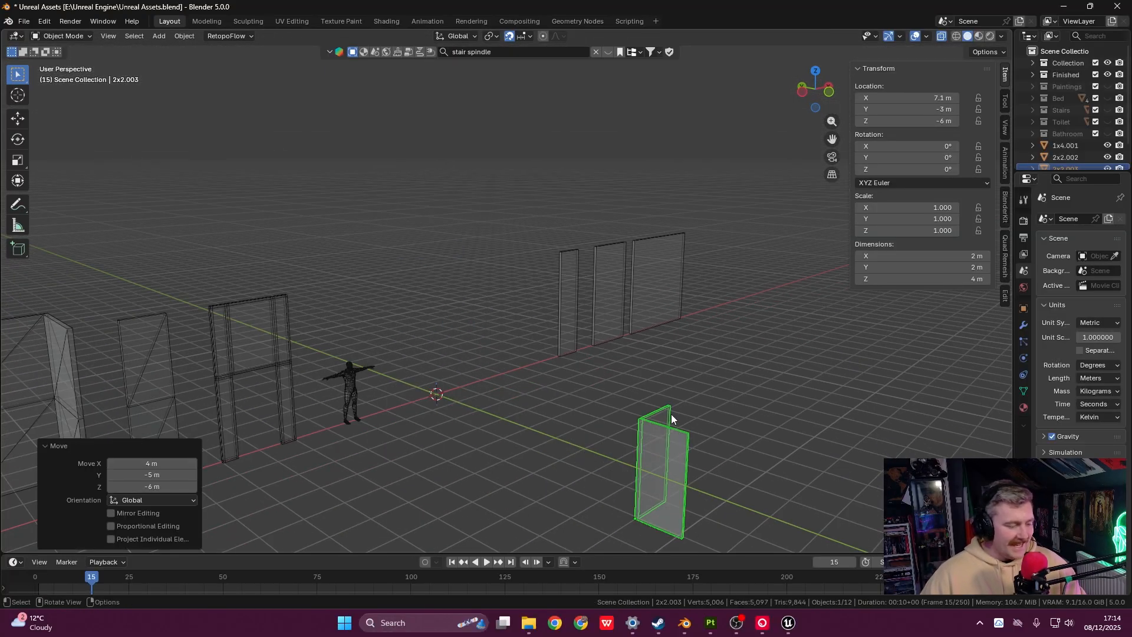
- Undo the stray move and return to an orthographic Front view of the wall pieces
key(grave)
click(583, 362)
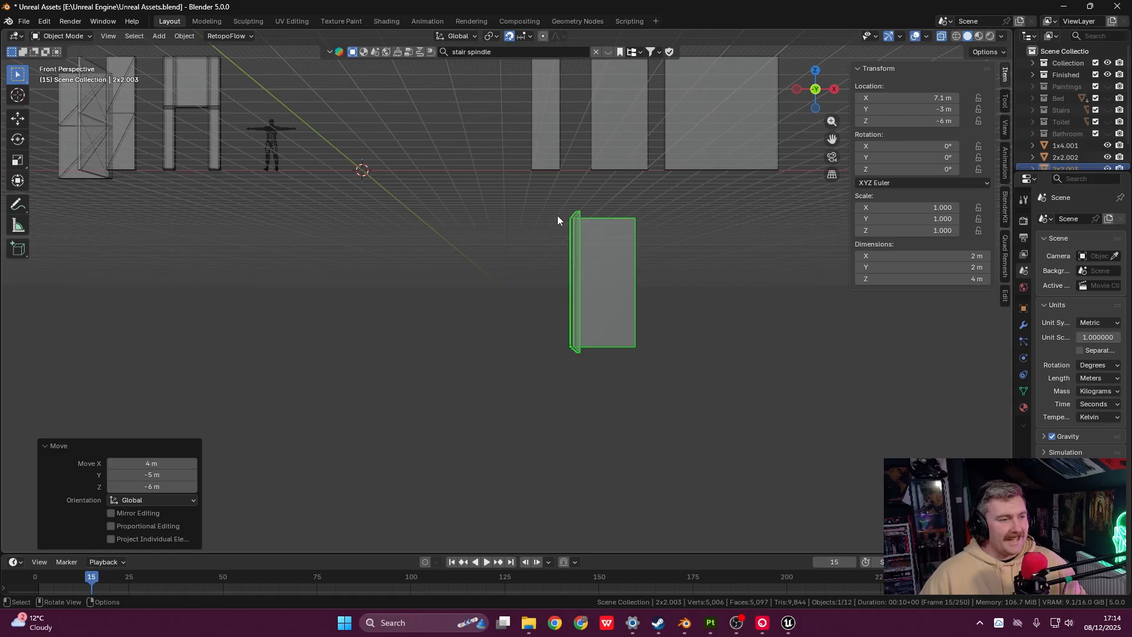
key(ctrl+z)
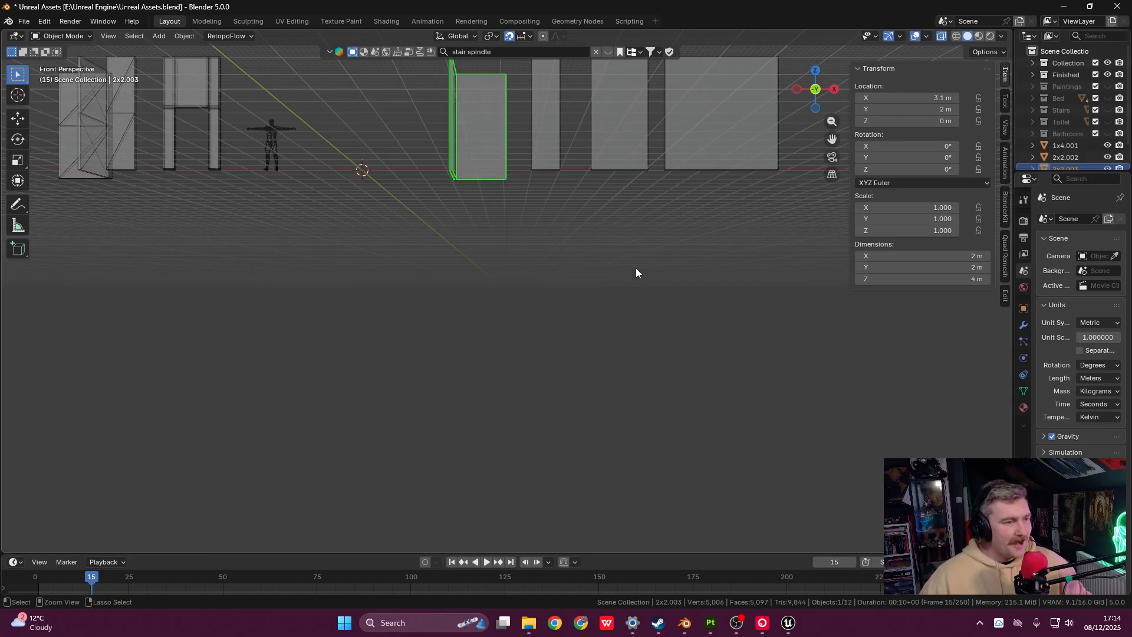
click(832, 175)
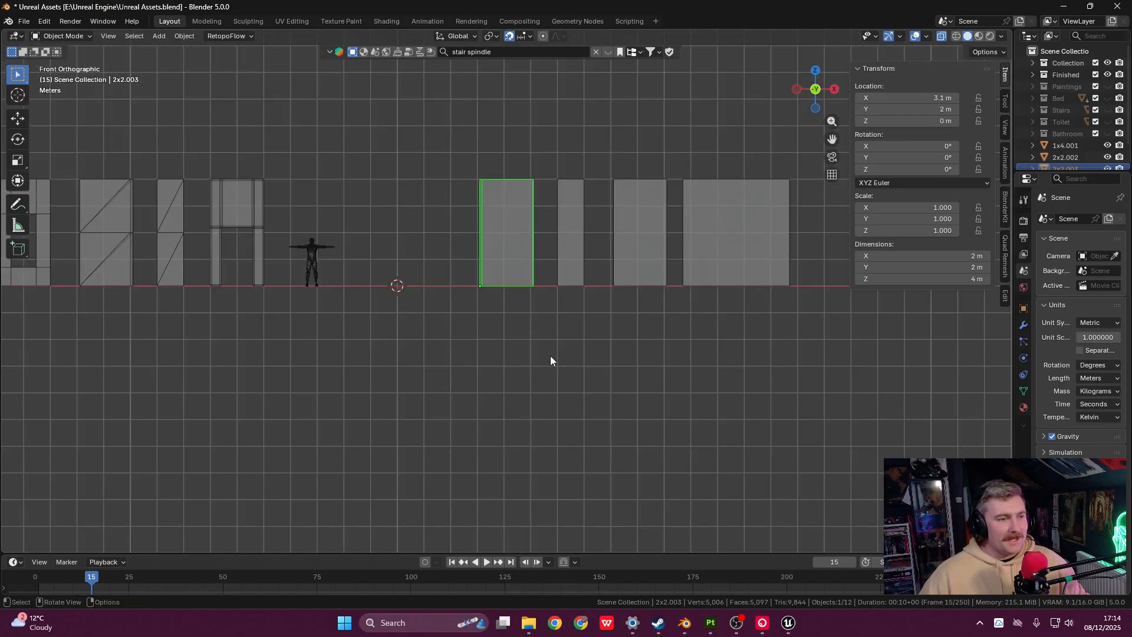
shift+middle_drag(631, 307, 673, 383)
scroll(589, 348, up, 2)
shift+middle_drag(593, 338, 479, 320)
- Rename the wall piece to '2x2 Corner' and frame it in Top view
key(F2)
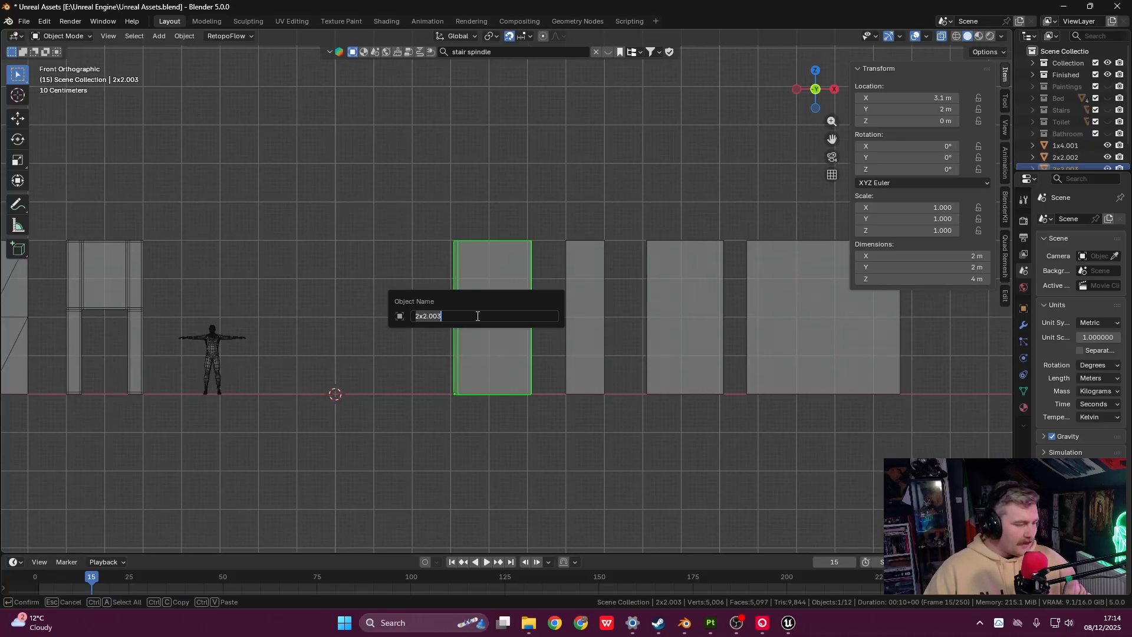
text(2x)
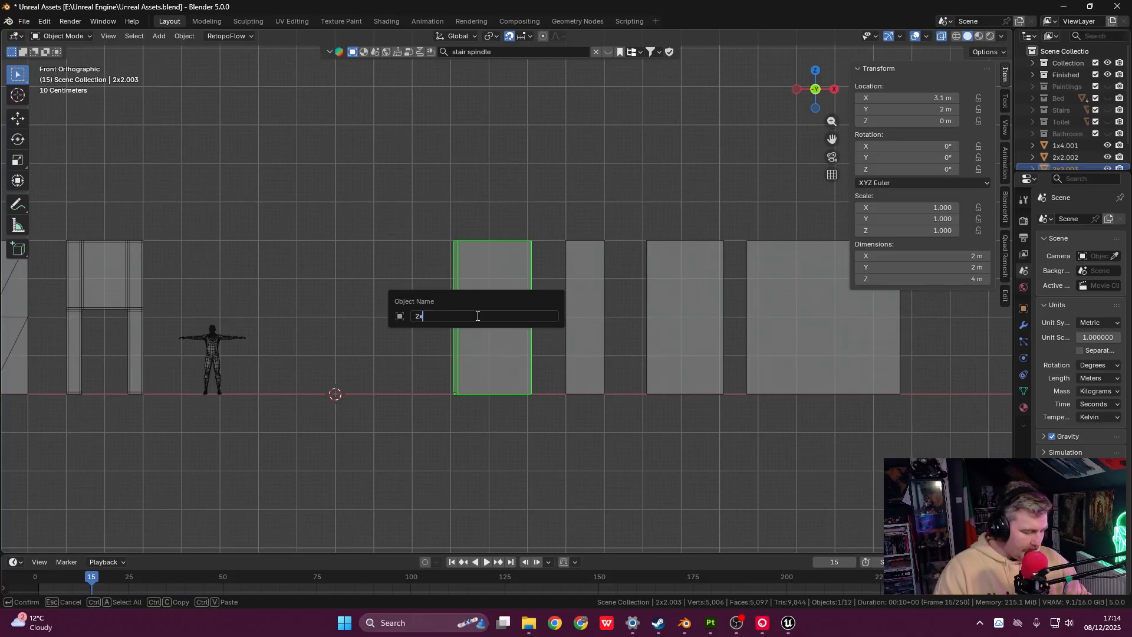
text(2 Corner)
key(Return)
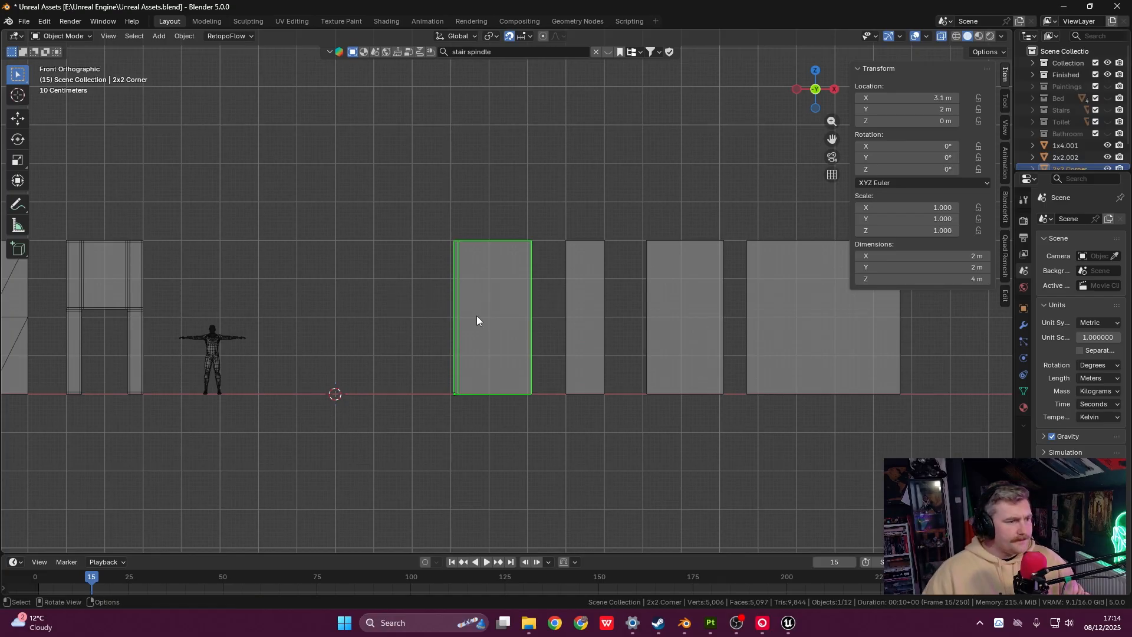
middle_drag(530, 289, 623, 320)
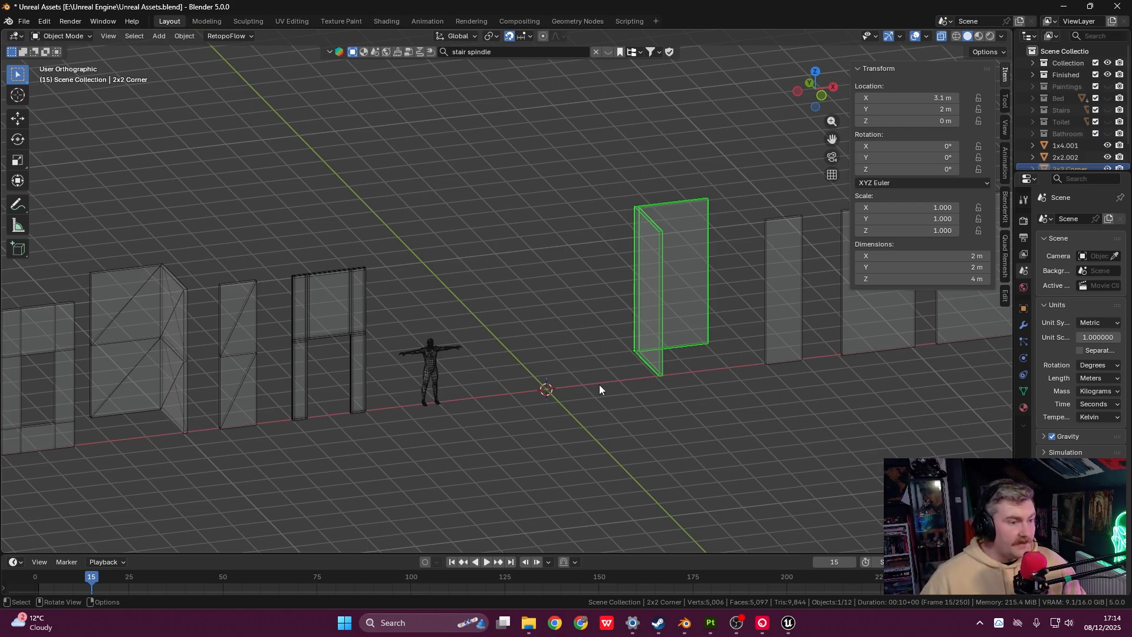
key(grave)
click(628, 298)
shift+middle_drag(622, 342, 578, 232)
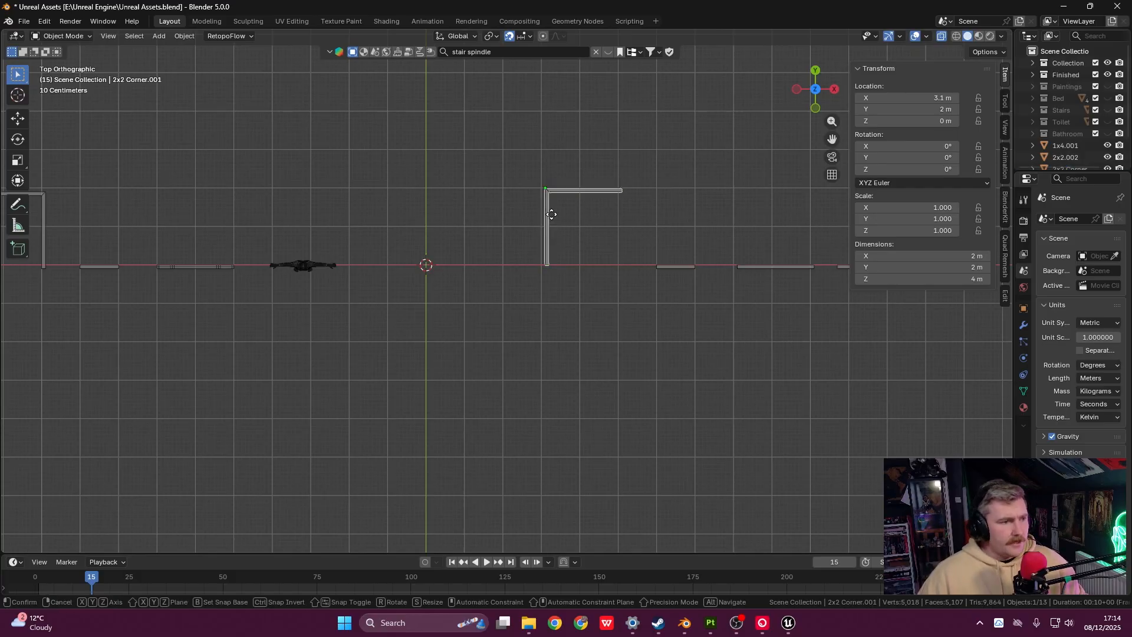
- Duplicate the 2x2 Corner piece and snap the copy to the world origin
key(shift+d)
click(472, 228)
right_click(475, 225)
mouse_move(475, 226)
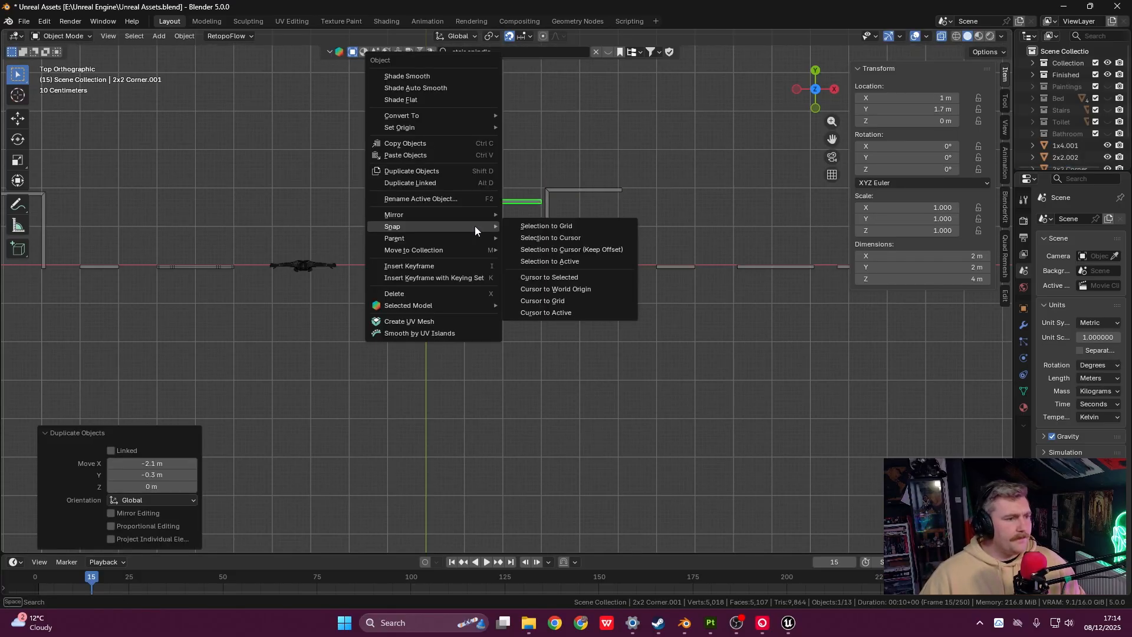
click(542, 237)
- Move the original 2x2 Corner piece away from the origin
middle_drag(493, 284, 427, 286)
click(554, 222)
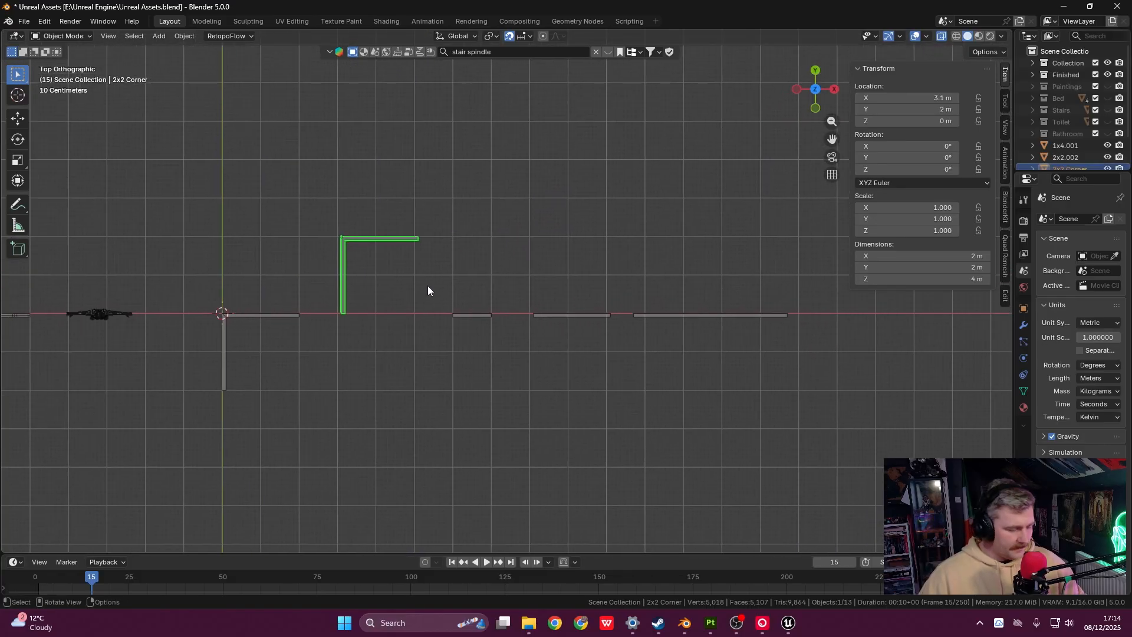
key(g)
click(766, 274)
- Select the copy at the origin, view it from the top, and enter Edit Mode
shift+middle_drag(299, 317, 571, 272)
click(414, 291)
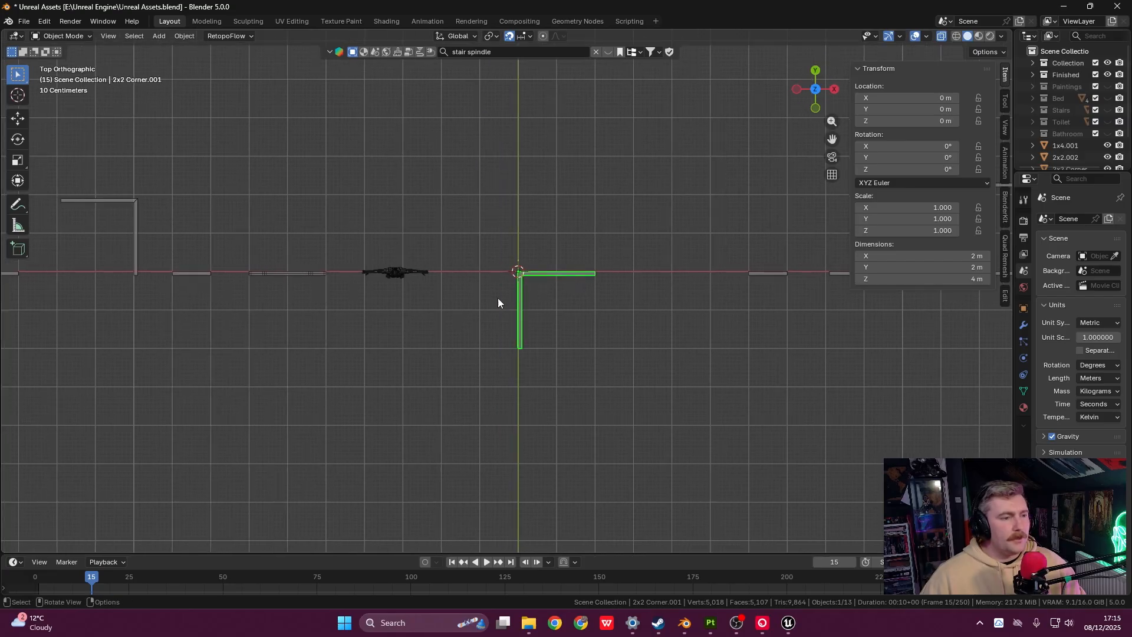
key(grave)
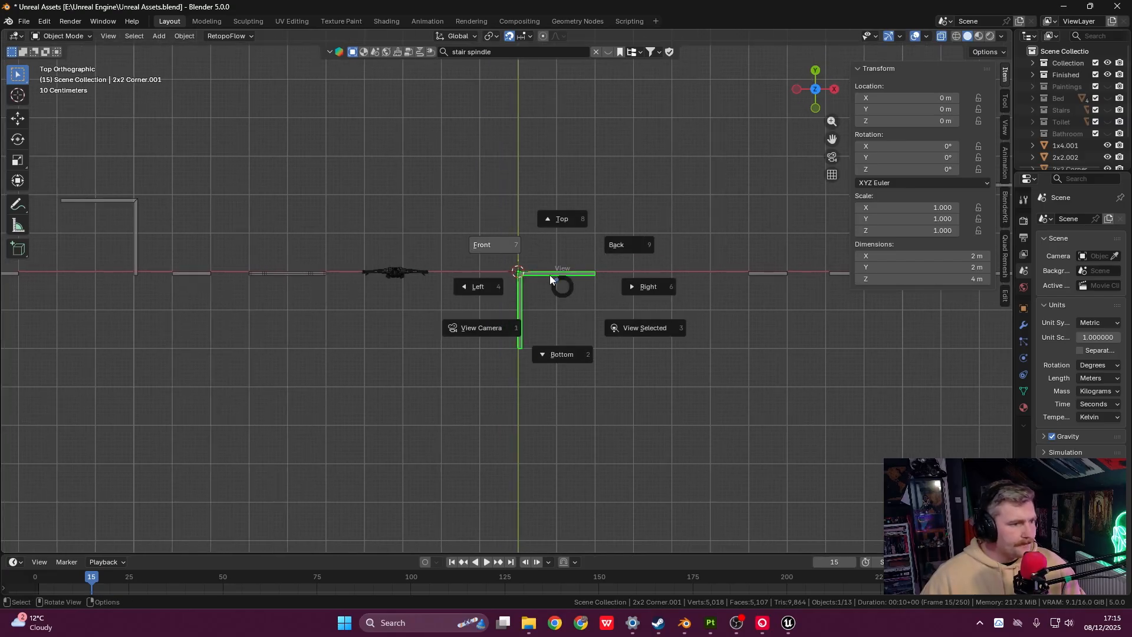
click(494, 248)
shift+middle_drag(543, 307, 497, 252)
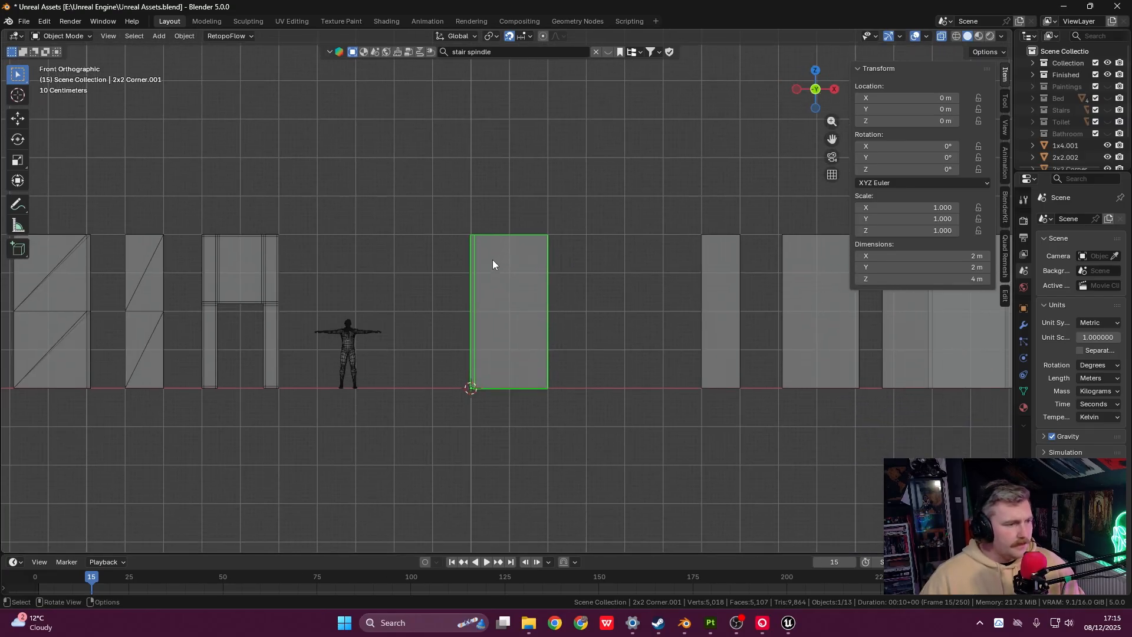
key(grave)
click(495, 223)
shift+middle_drag(509, 306, 491, 249)
scroll(491, 249, up, 4)
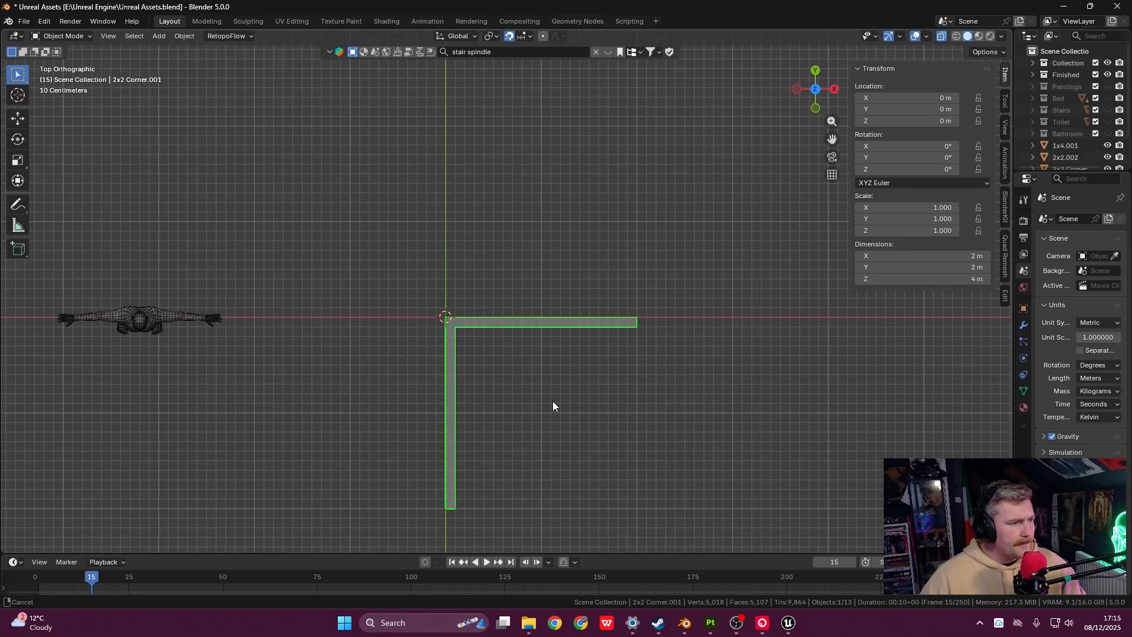
shift+middle_drag(553, 401, 546, 327)
key(Tab)
- Try shortening the bar's right end along X, then undo back to the original 2 m end
shift+middle_drag(604, 286, 588, 256)
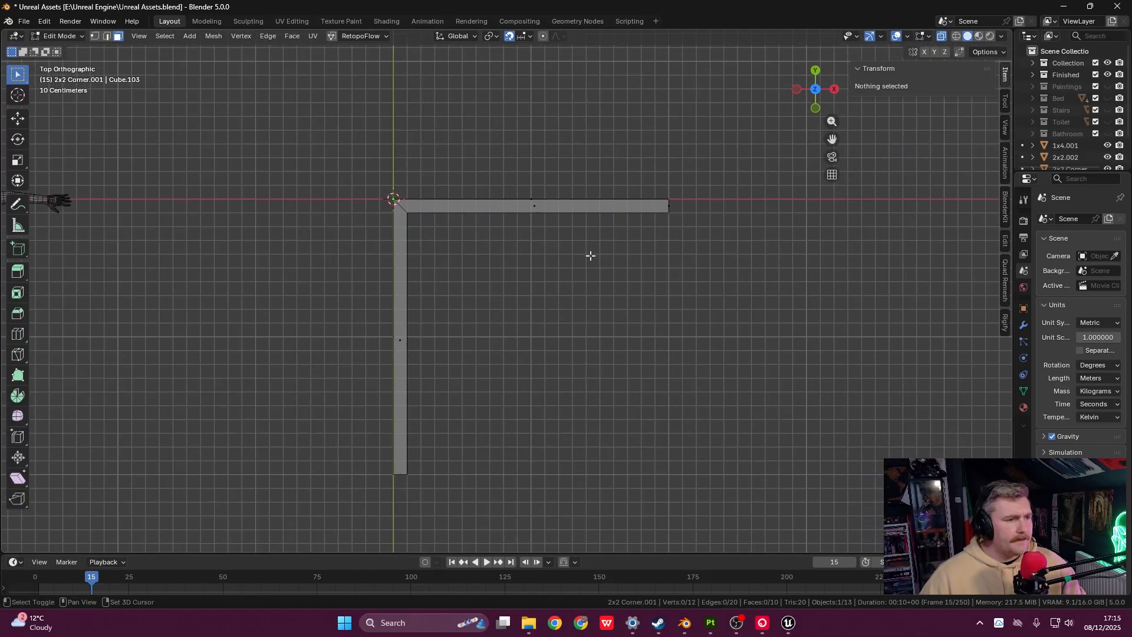
drag(634, 144, 724, 273)
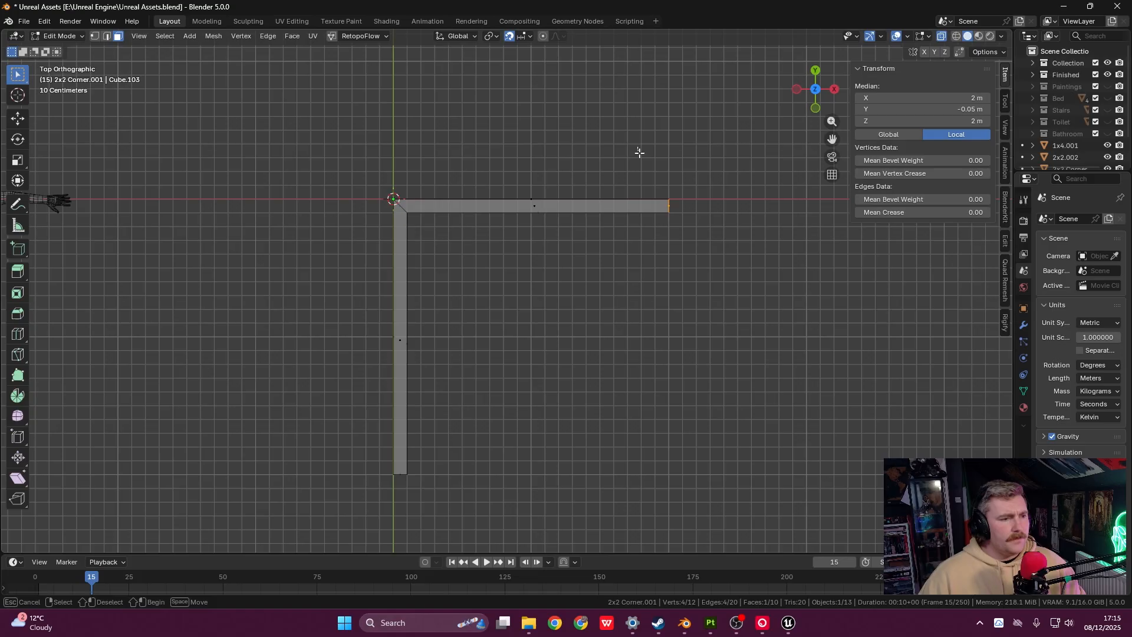
drag(638, 148, 709, 276)
key(g)
key(x)
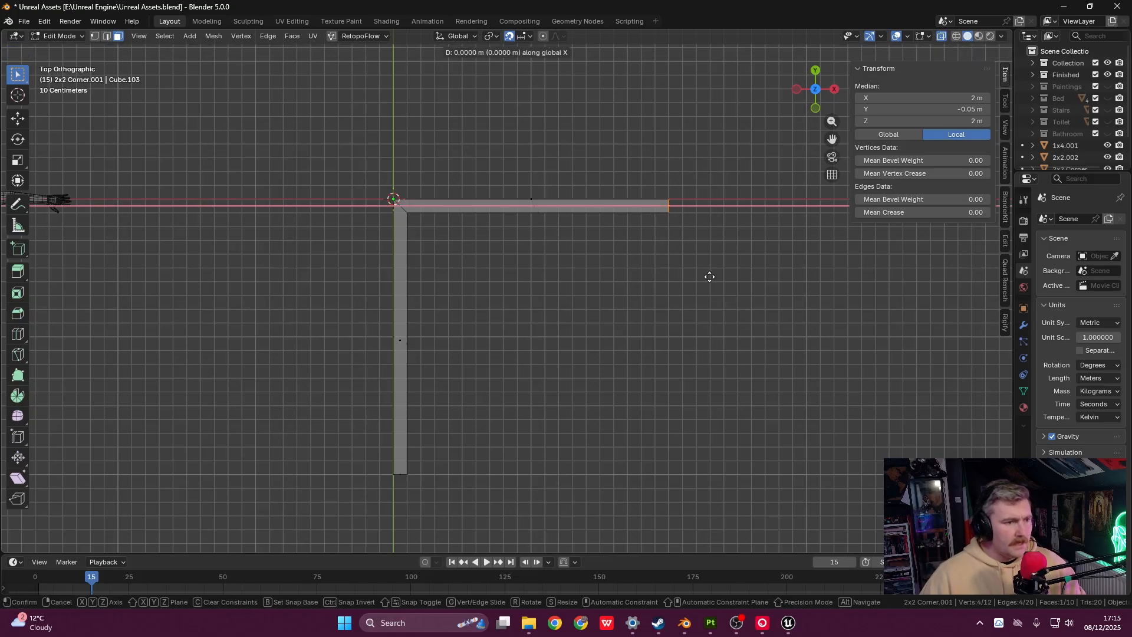
click(569, 272)
click(525, 262)
drag(517, 179, 551, 246)
key(ctrl+z)
key(ctrl+z)
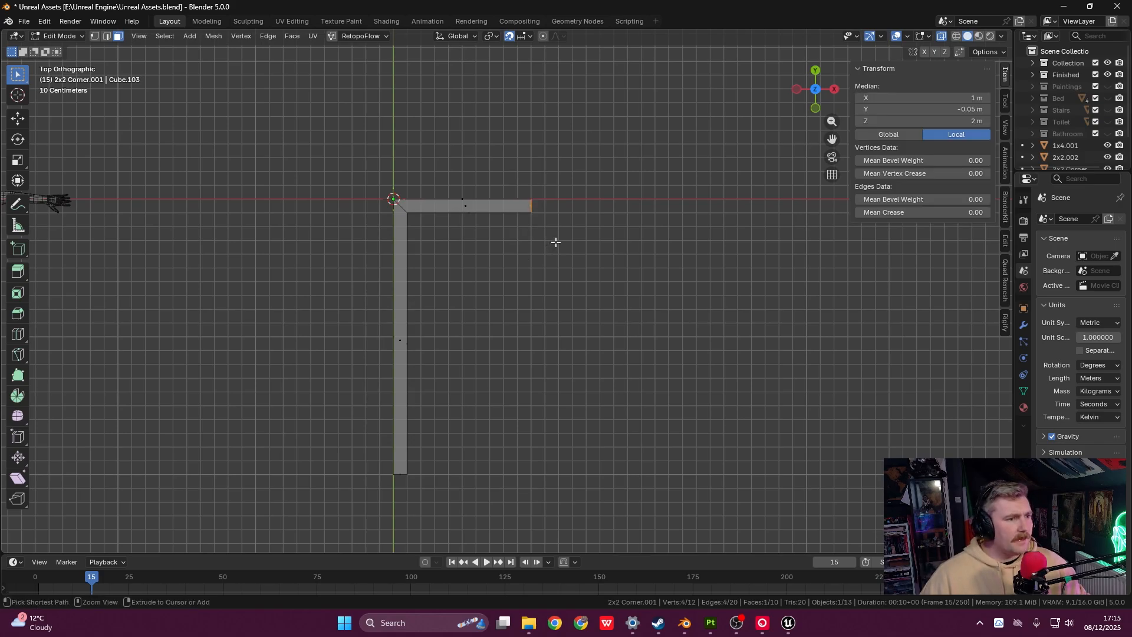
key(ctrl+z)
- Move the bar's right end face 1 m left along X
drag(670, 125, 717, 278)
drag(630, 143, 725, 291)
key(g)
key(x)
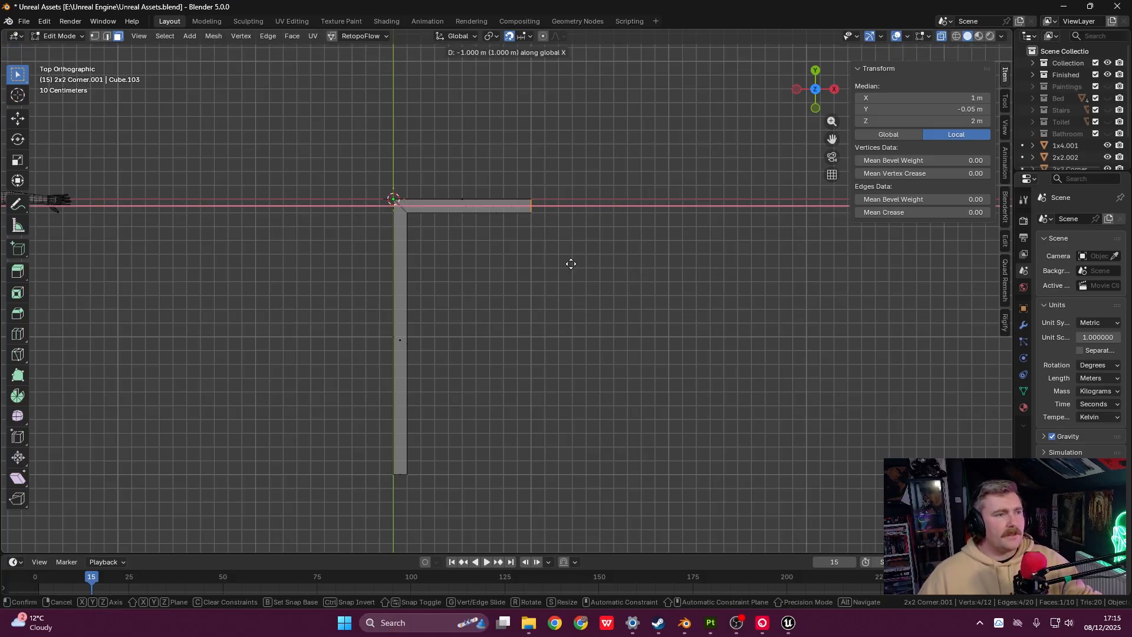
click(571, 264)
- Shorten the other leg by moving its bottom end 1 m up along Y
shift+middle_drag(571, 263, 619, 171)
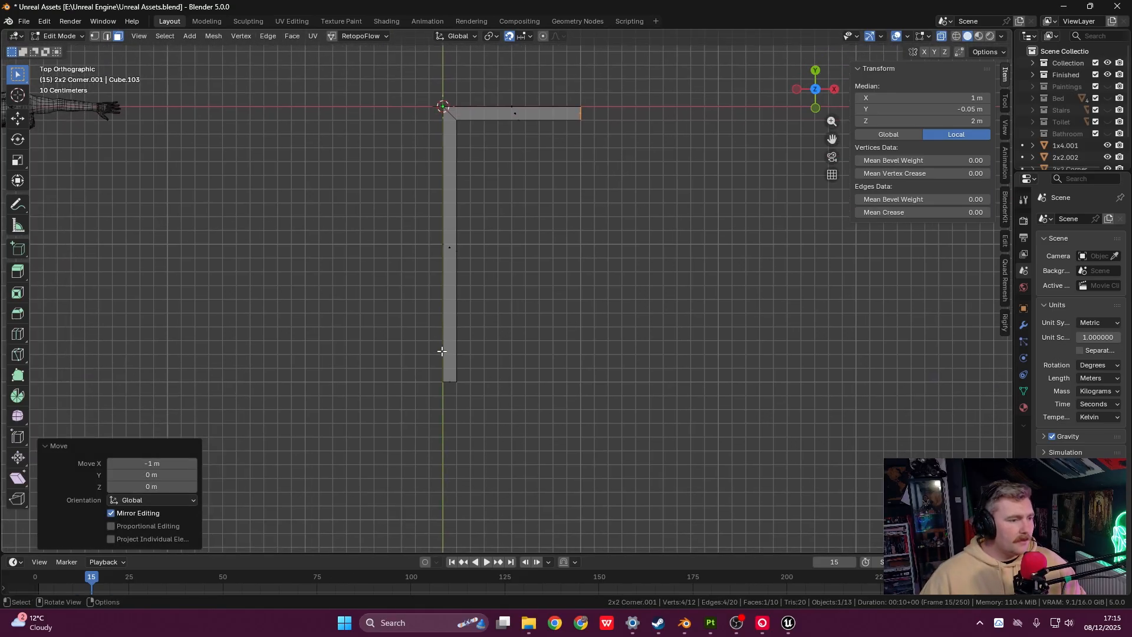
drag(403, 361, 570, 431)
shift+middle_drag(464, 315, 514, 344)
key(g)
key(y)
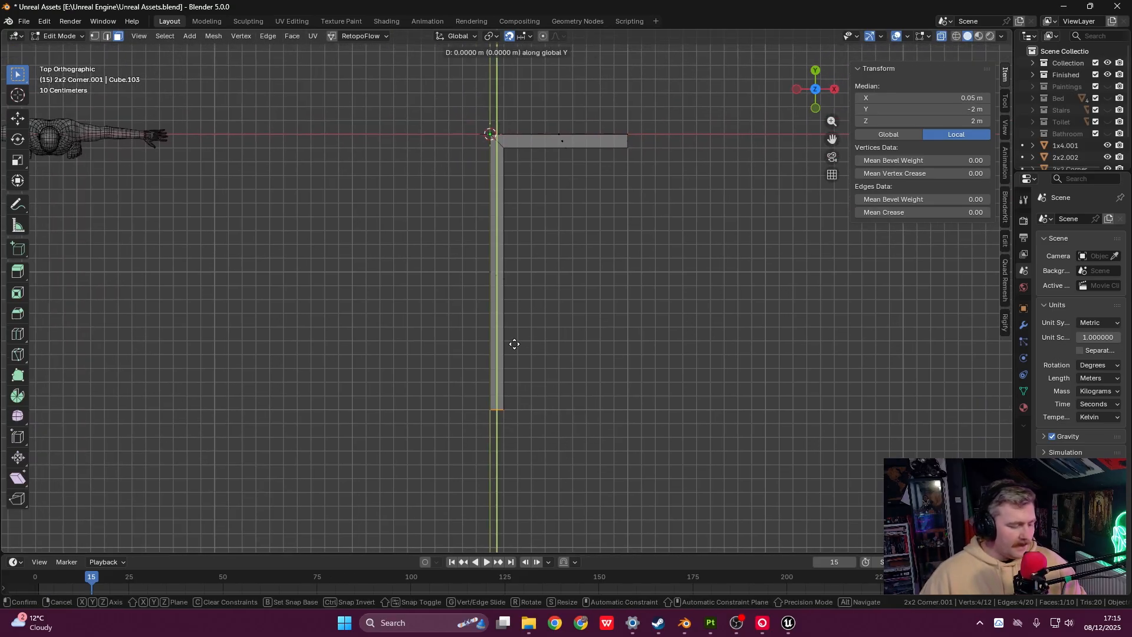
click(518, 202)
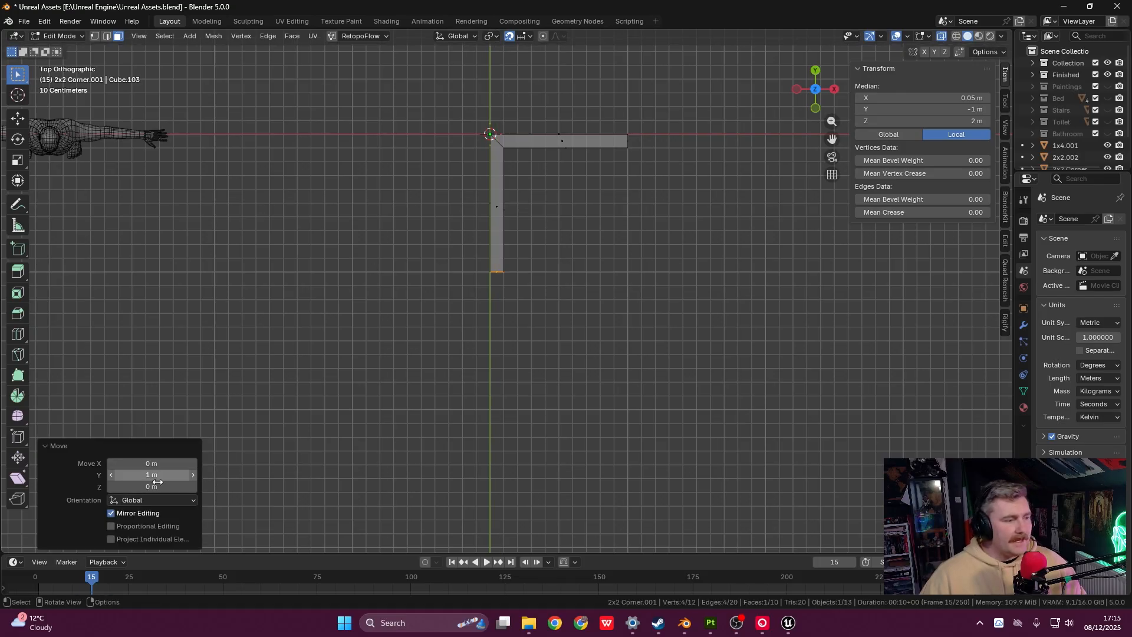
- Inspect the 1 × 1 × 4 m L-shaped corner in 3D and return to Object Mode
shift+middle_drag(523, 260, 517, 433)
scroll(554, 336, up, 1)
scroll(560, 333, up, 1)
shift+middle_drag(560, 334, 560, 321)
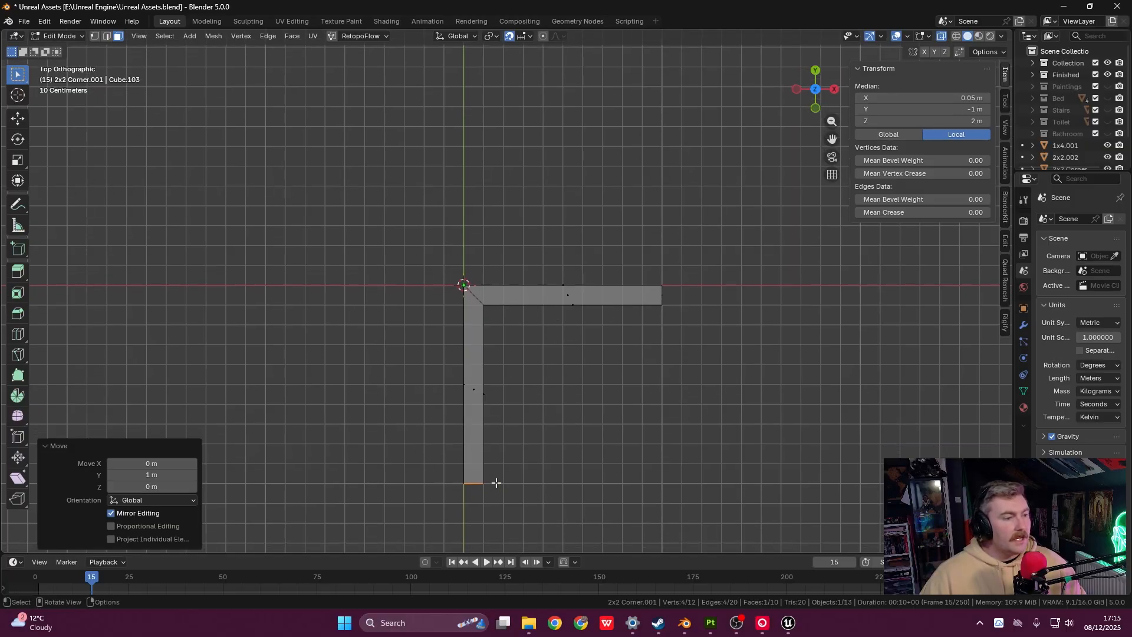
scroll(607, 386, down, 4)
middle_drag(607, 386, 604, 285)
key(Tab)
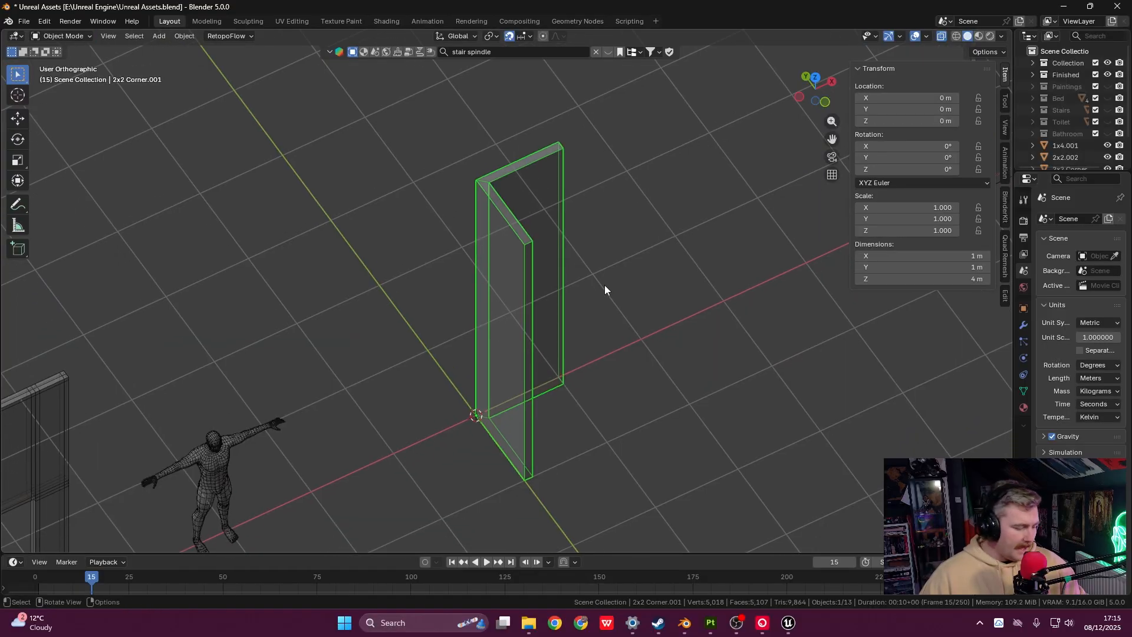
- Apply all transforms to the corner and rename it '1x4 Corner'
key(ctrl+a)
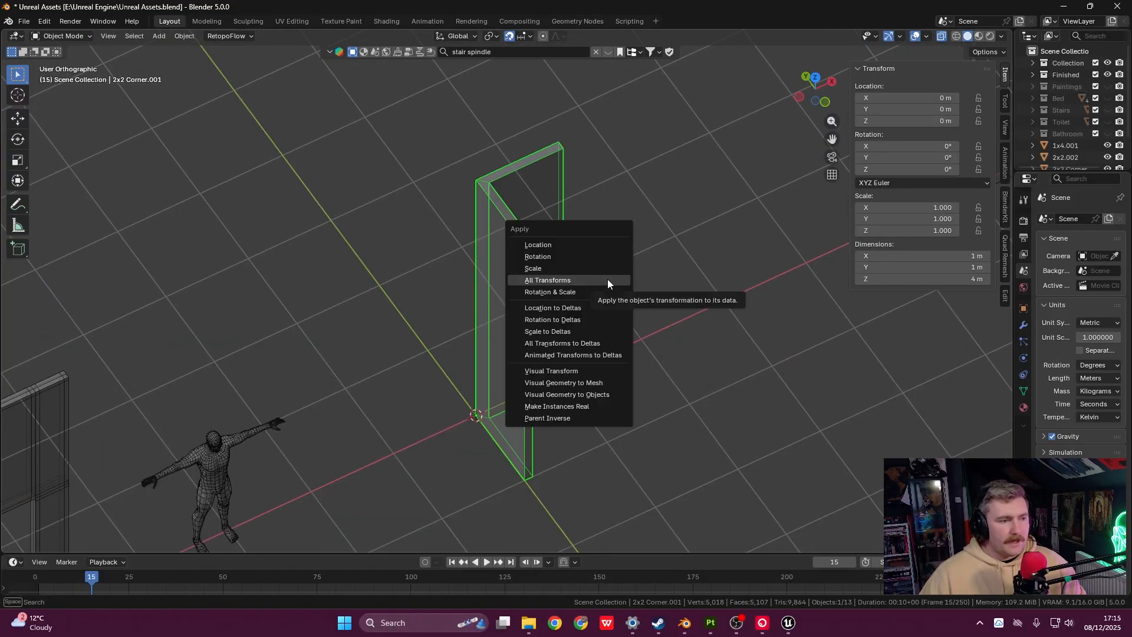
click(607, 279)
key(F2)
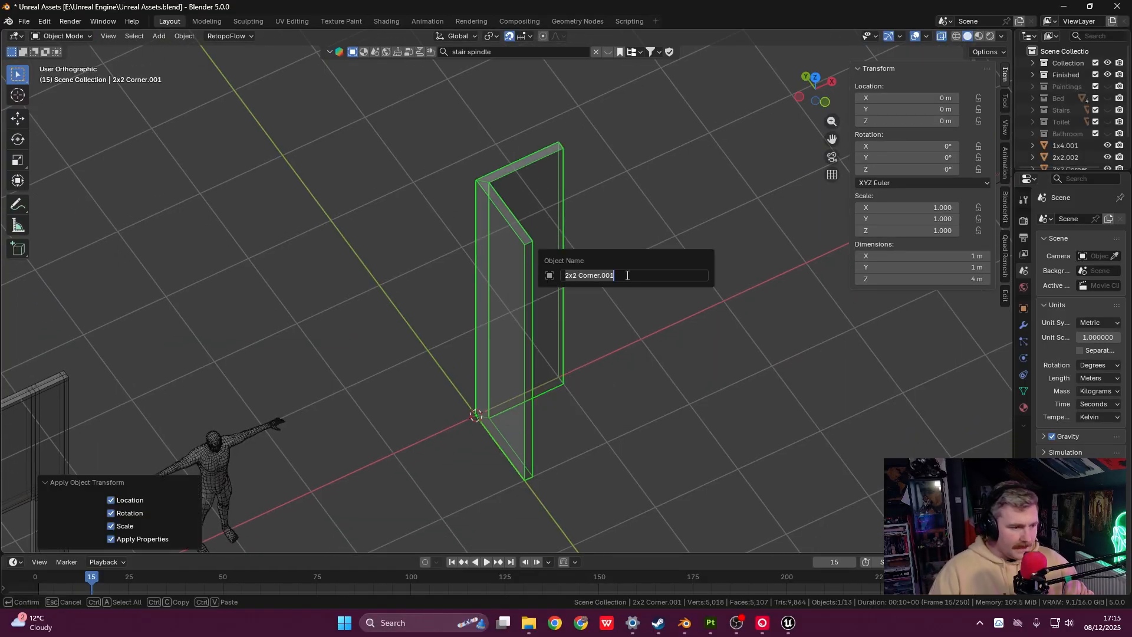
text(1x4)
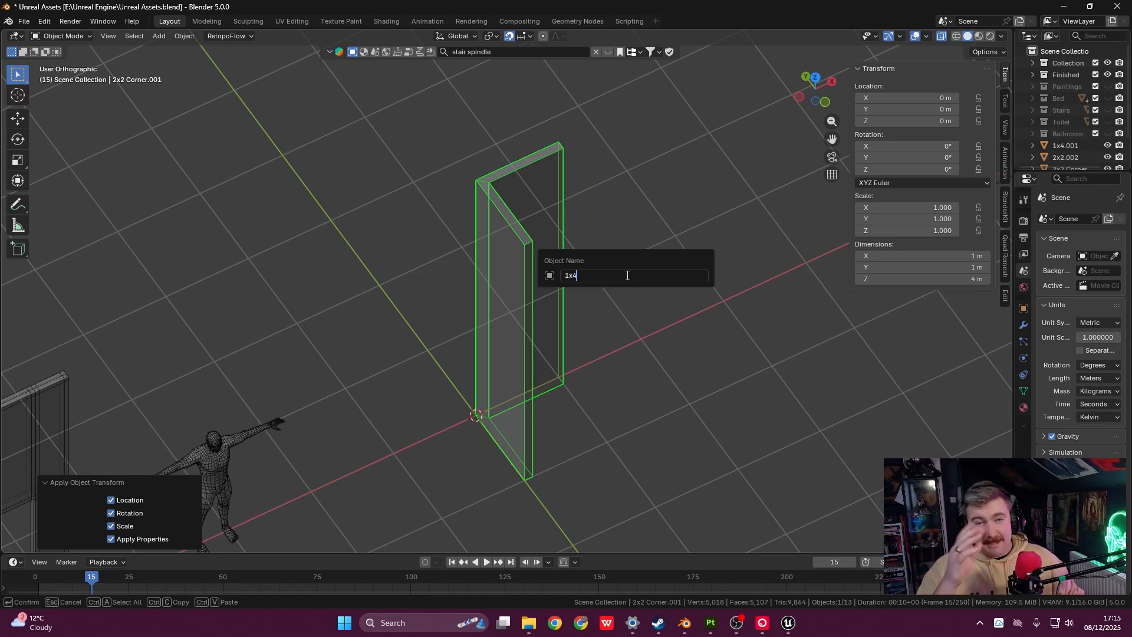
text( Cor)
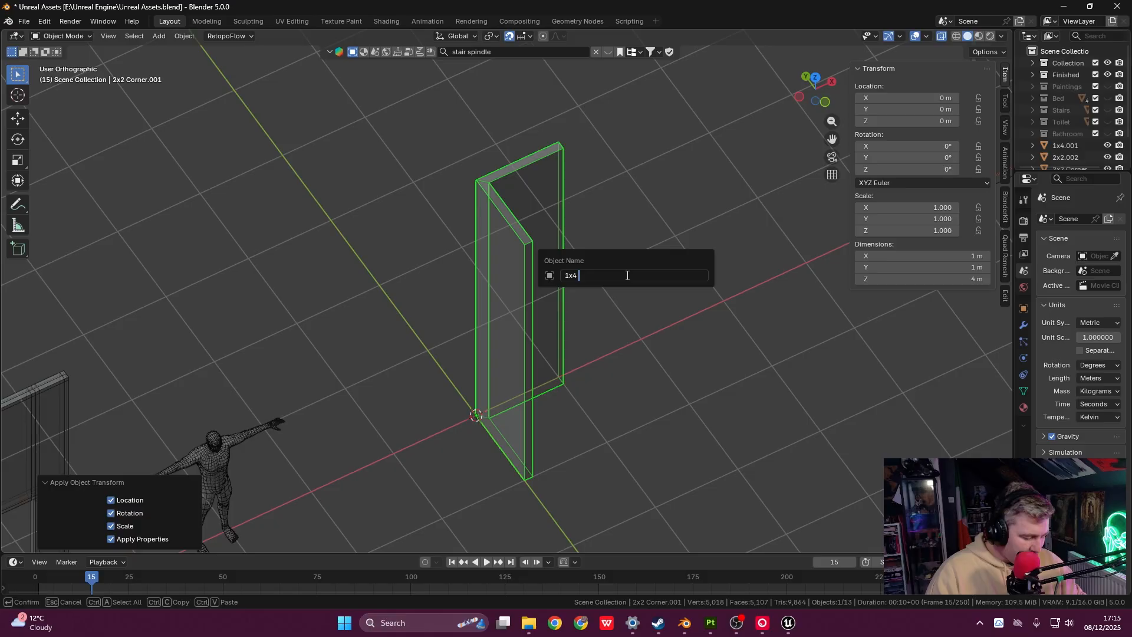
text(ner)
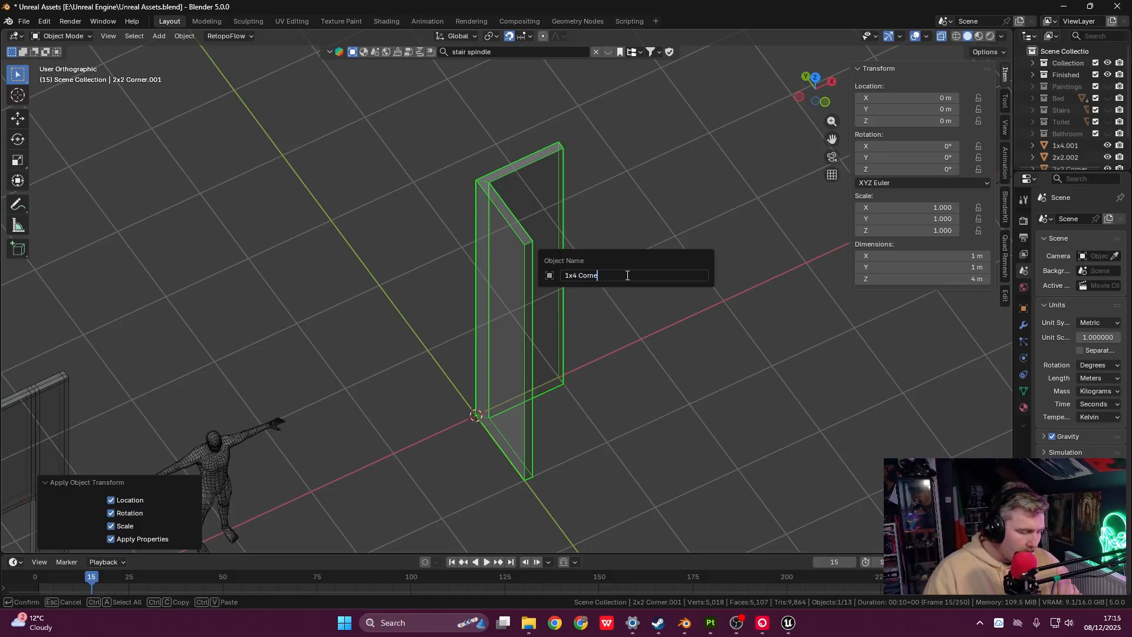
key(Return)
- In front view, move 1x4 Corner 15 m along X with gx15
scroll(624, 277, down, 2)
middle_drag(626, 302, 474, 329)
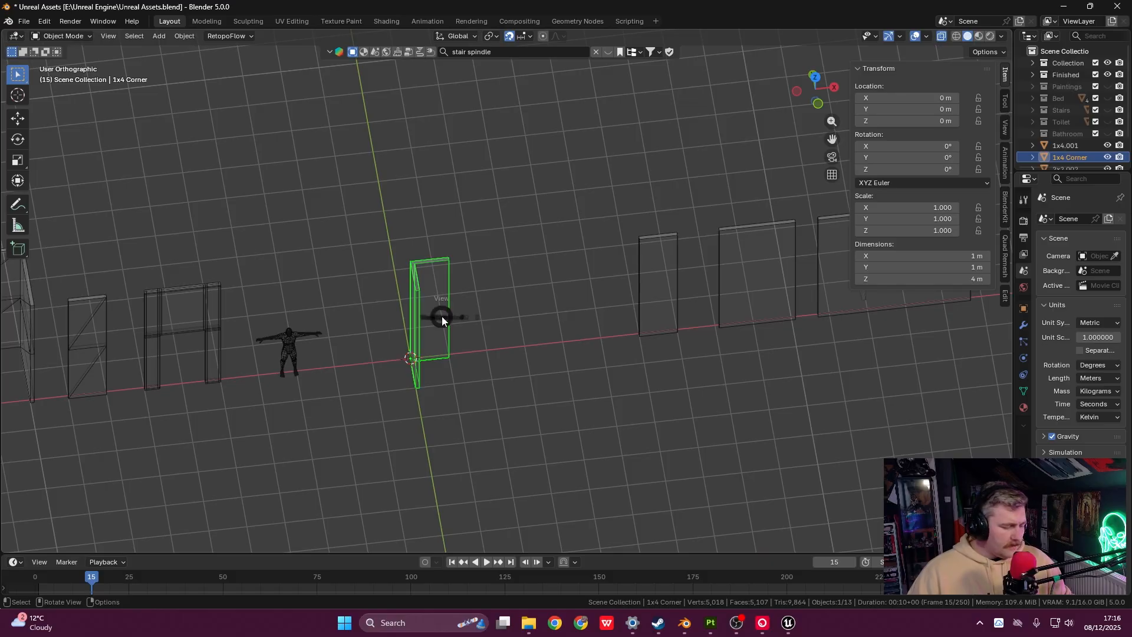
key(KP_1)
shift+middle_drag(518, 347, 387, 300)
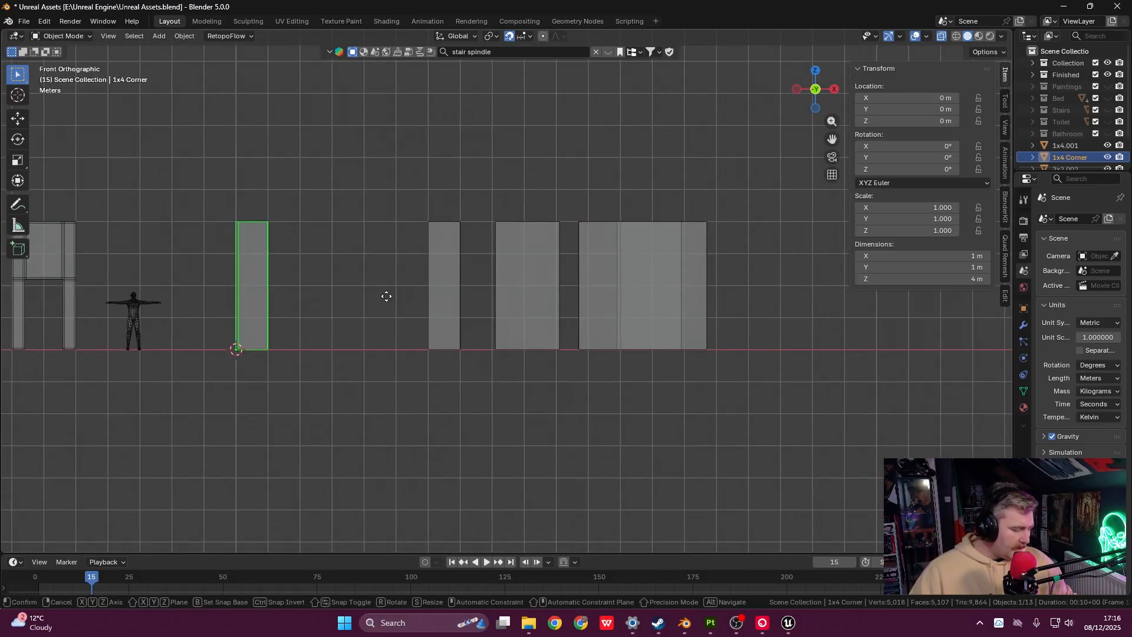
text(gx15)
key(Return)
- Pan back over the wall pieces and select 2x2.002
shift+middle_drag(780, 372, 838, 373)
shift+middle_drag(583, 339, 831, 367)
shift+middle_drag(303, 306, 363, 301)
click(794, 276)
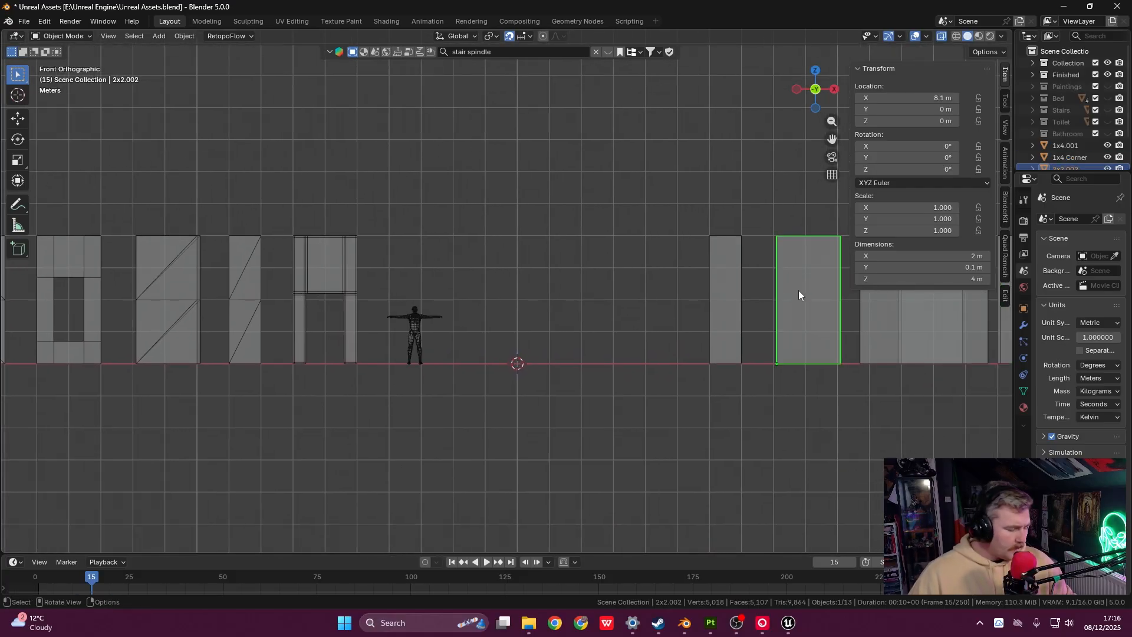
- Duplicate the 2x2.002 panel and snap the copy, 2x2.001, to location 0, 0, 0
key(shift+d)
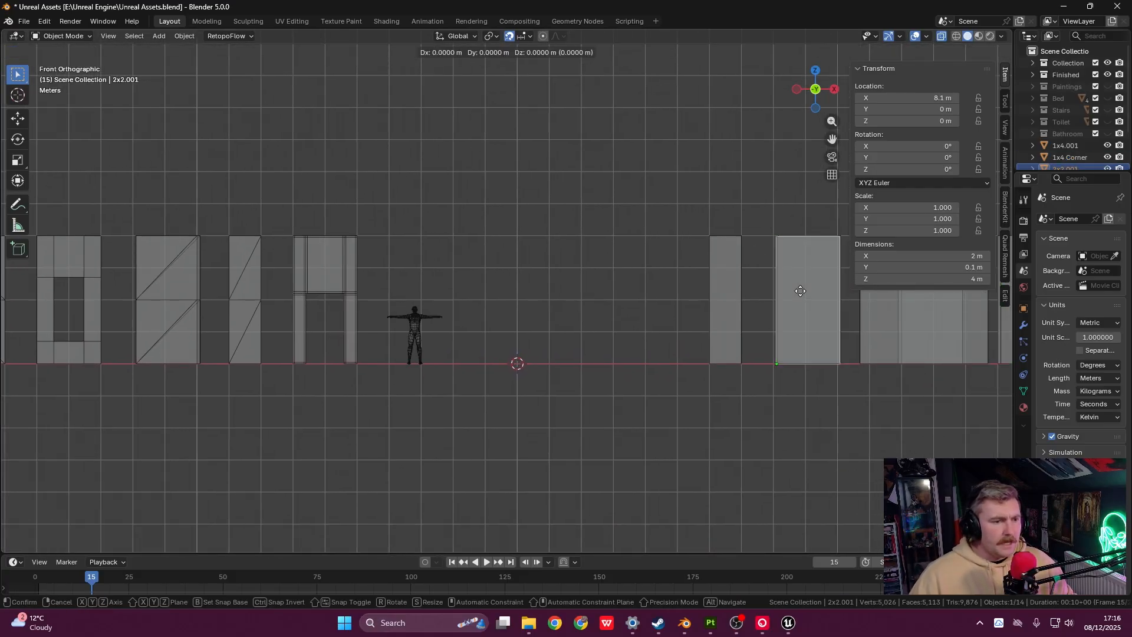
click(608, 285)
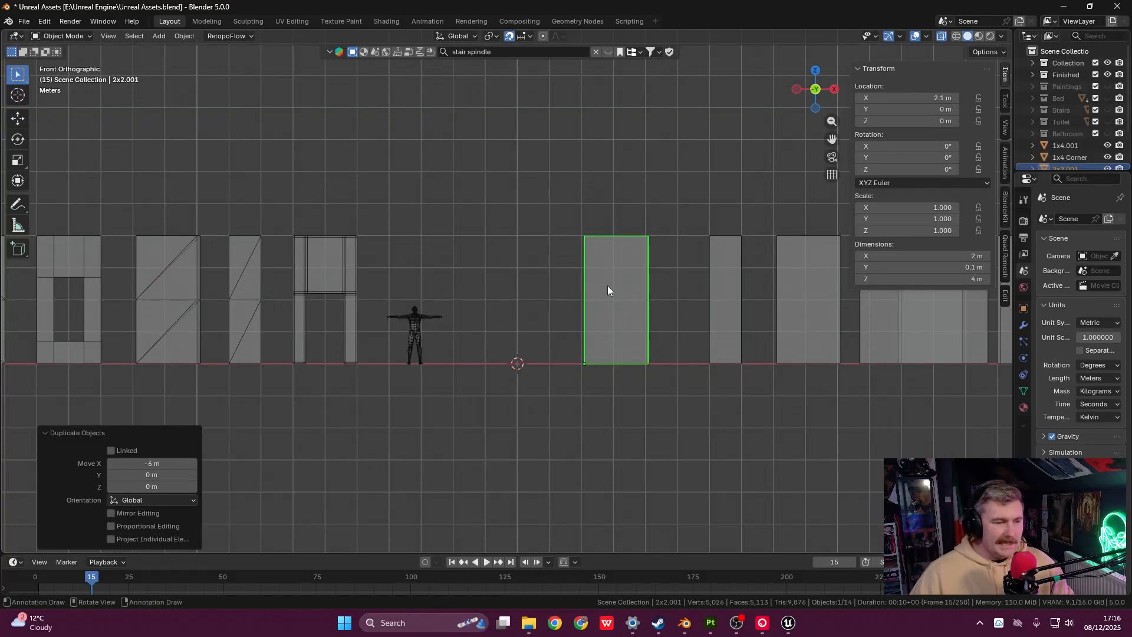
right_click(607, 286)
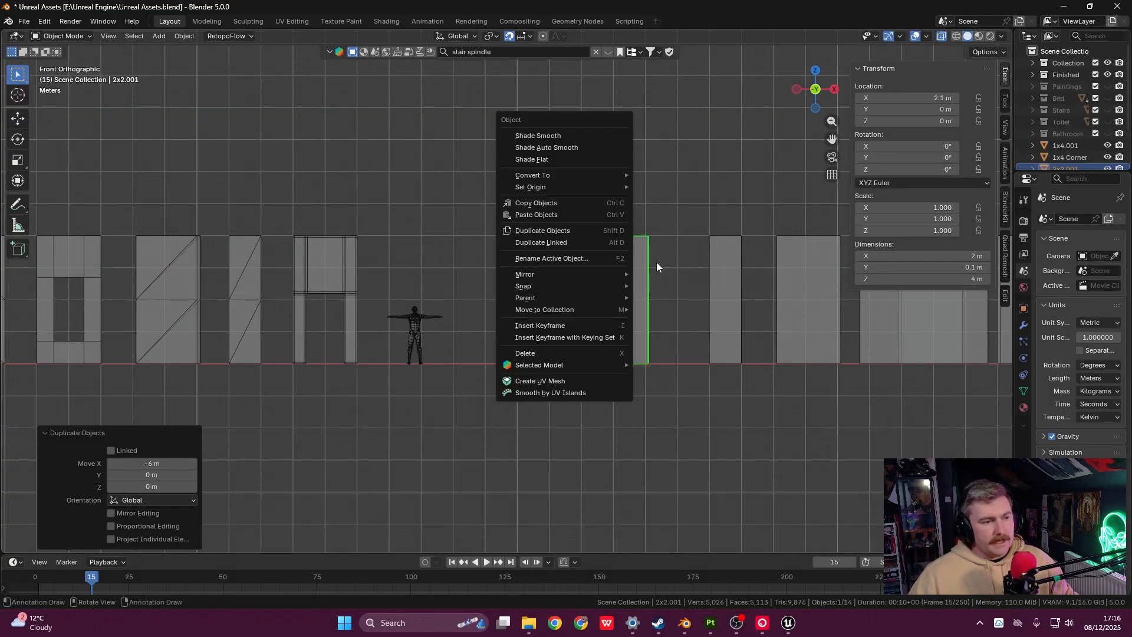
click(648, 297)
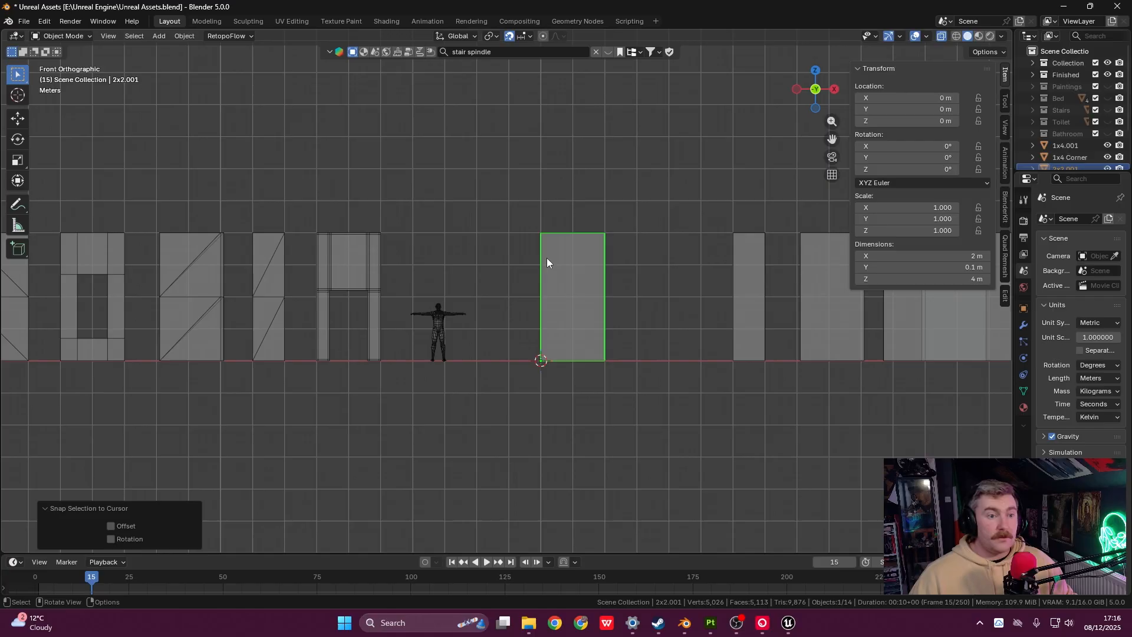
scroll(556, 309, up, 3)
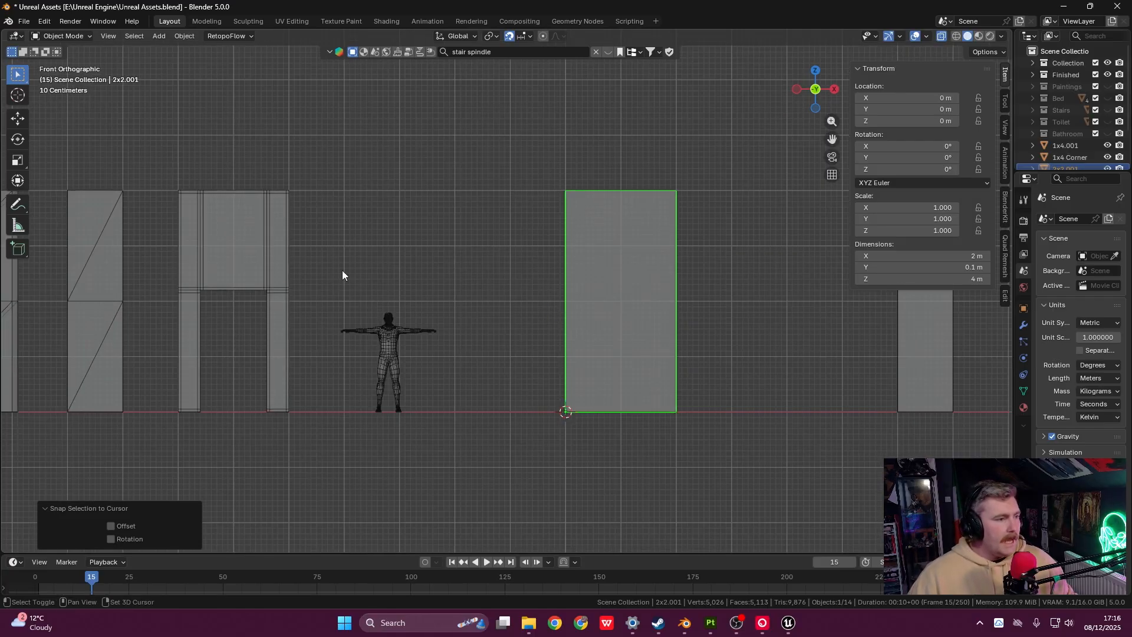
shift+middle_drag(468, 345, 429, 356)
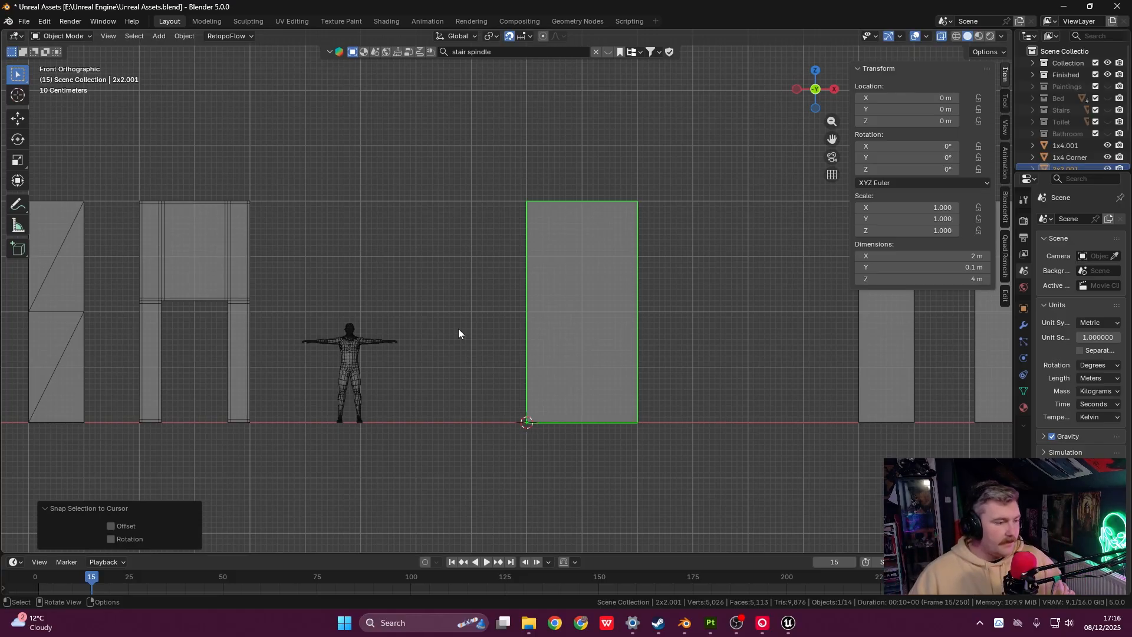
shift+middle_drag(328, 315, 356, 299)
click(250, 254)
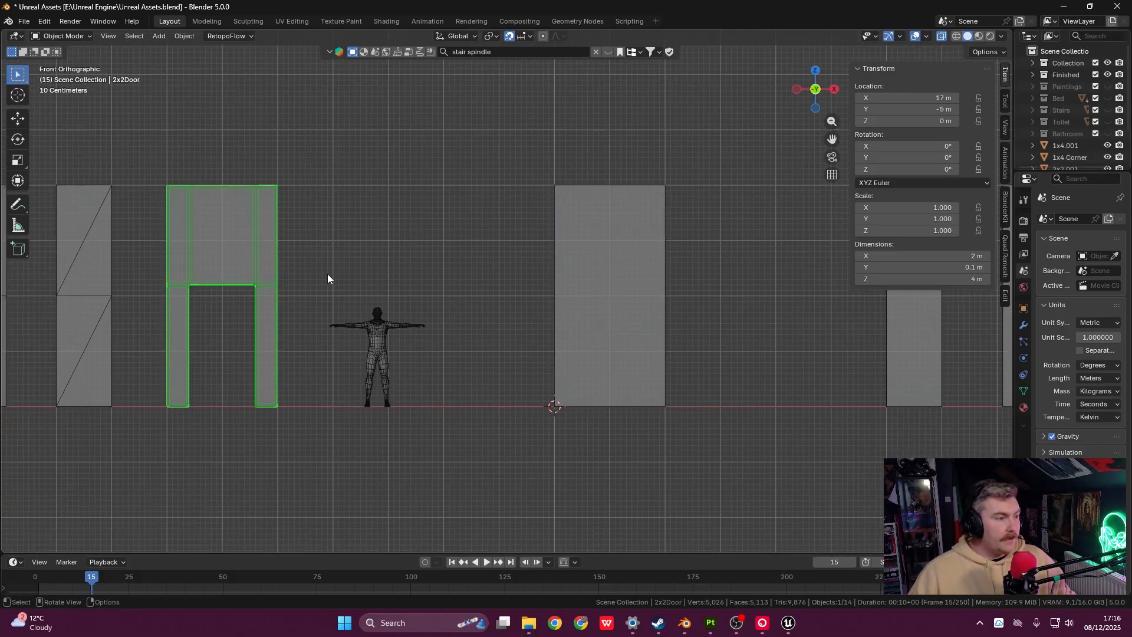
scroll(167, 317, up, 1)
shift+middle_drag(169, 316, 535, 289)
scroll(430, 297, up, 3)
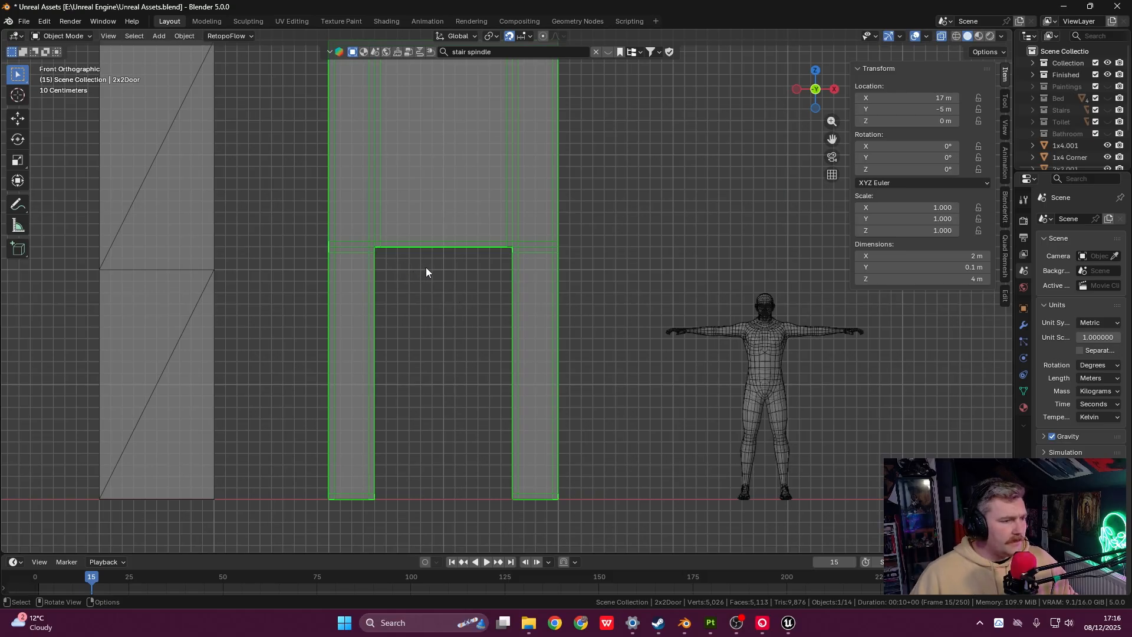
scroll(607, 372, down, 3)
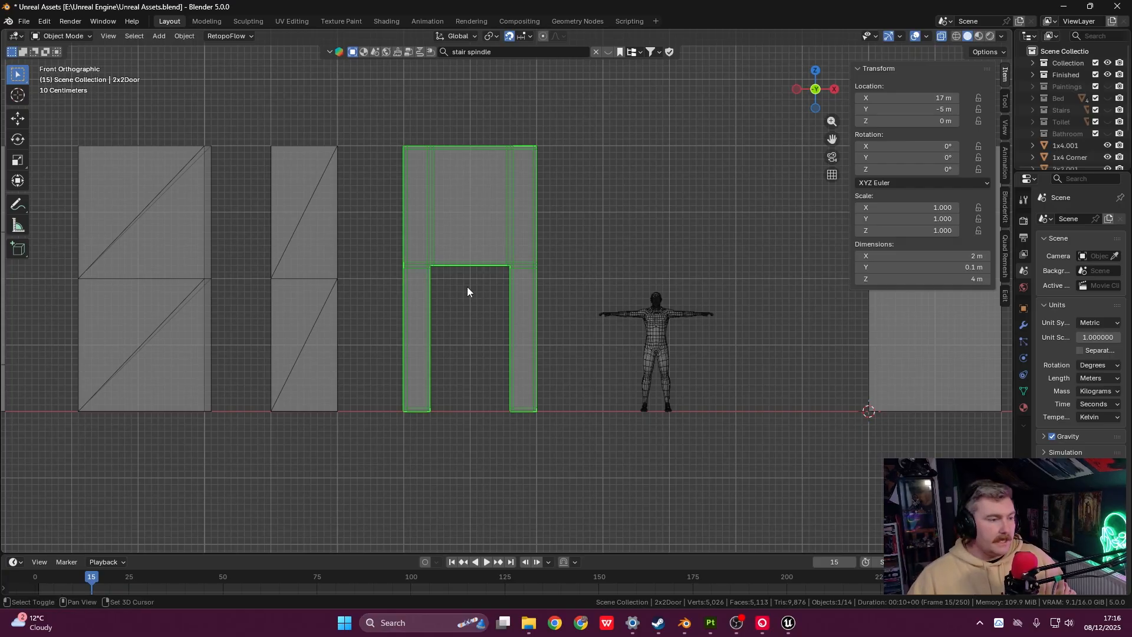
shift+middle_drag(488, 285, 442, 285)
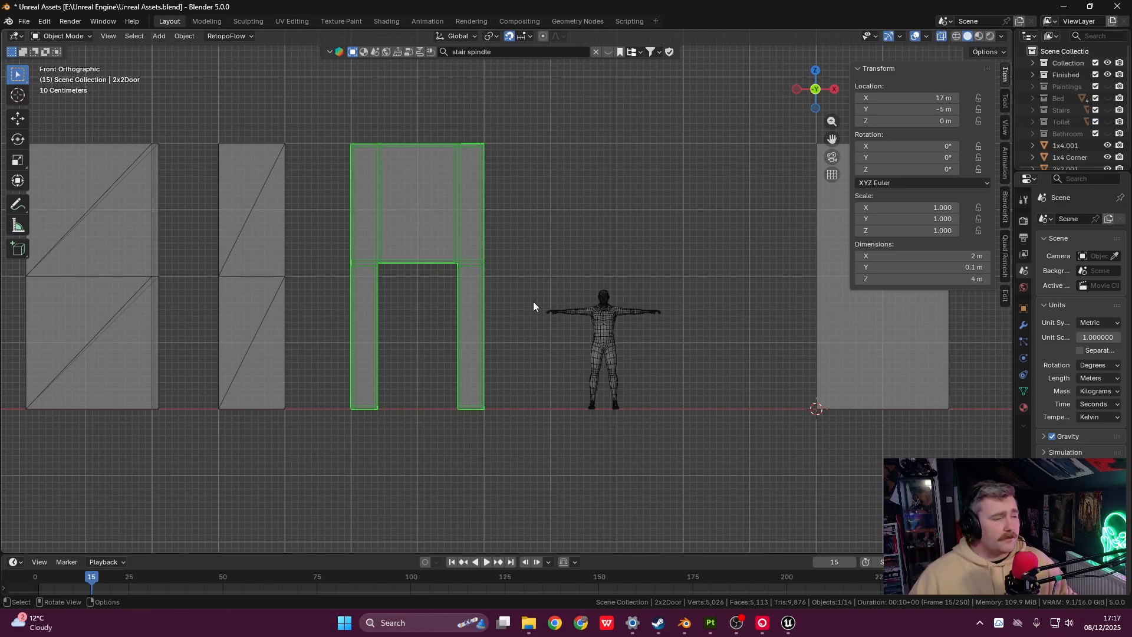
shift+middle_drag(564, 297, 387, 287)
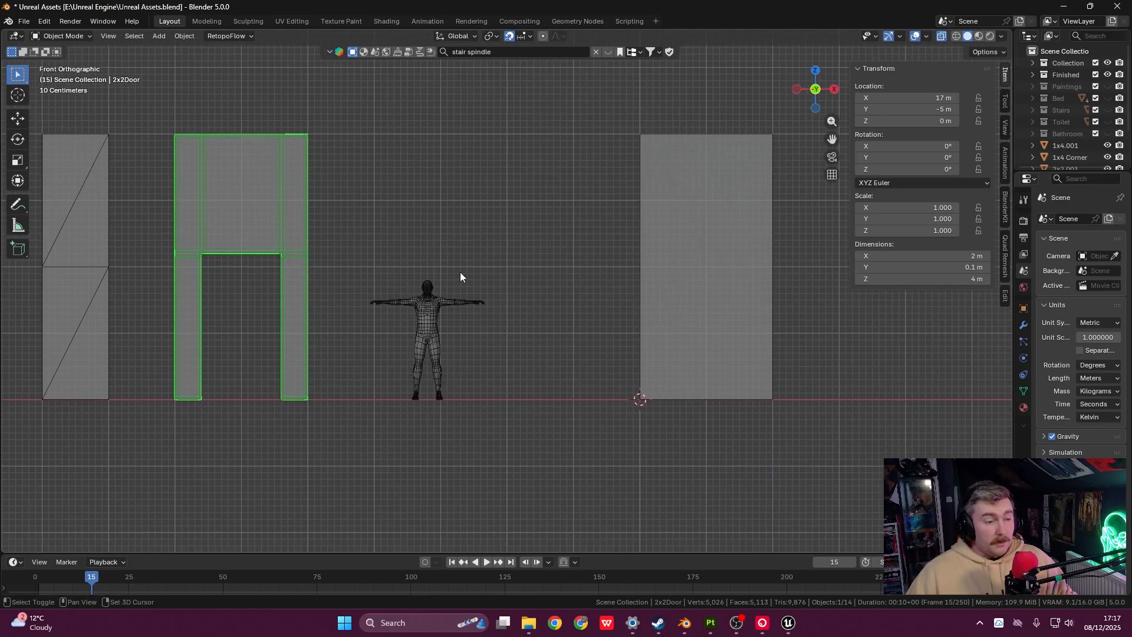
shift+middle_drag(460, 277, 405, 276)
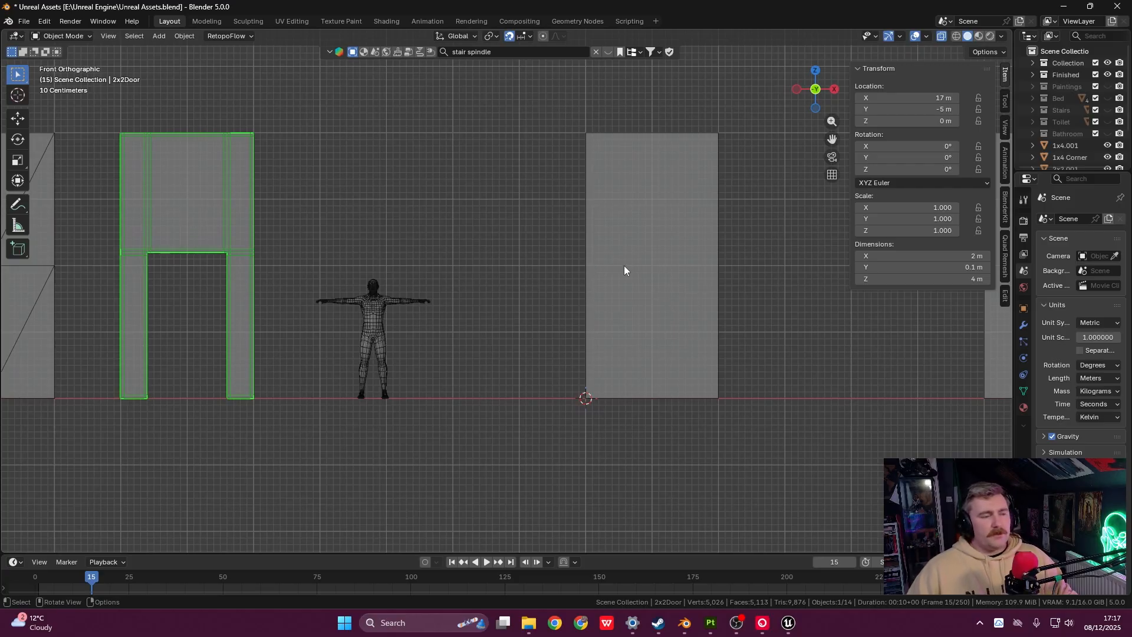
click(651, 298)
shift+middle_drag(651, 287, 582, 320)
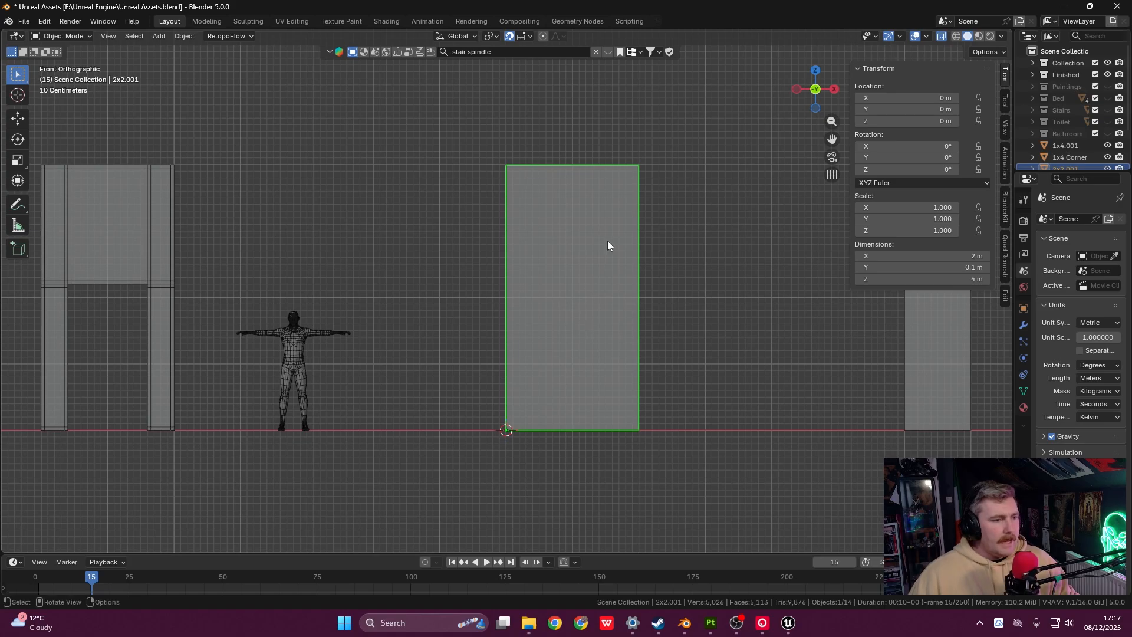
shift+middle_drag(574, 263, 579, 252)
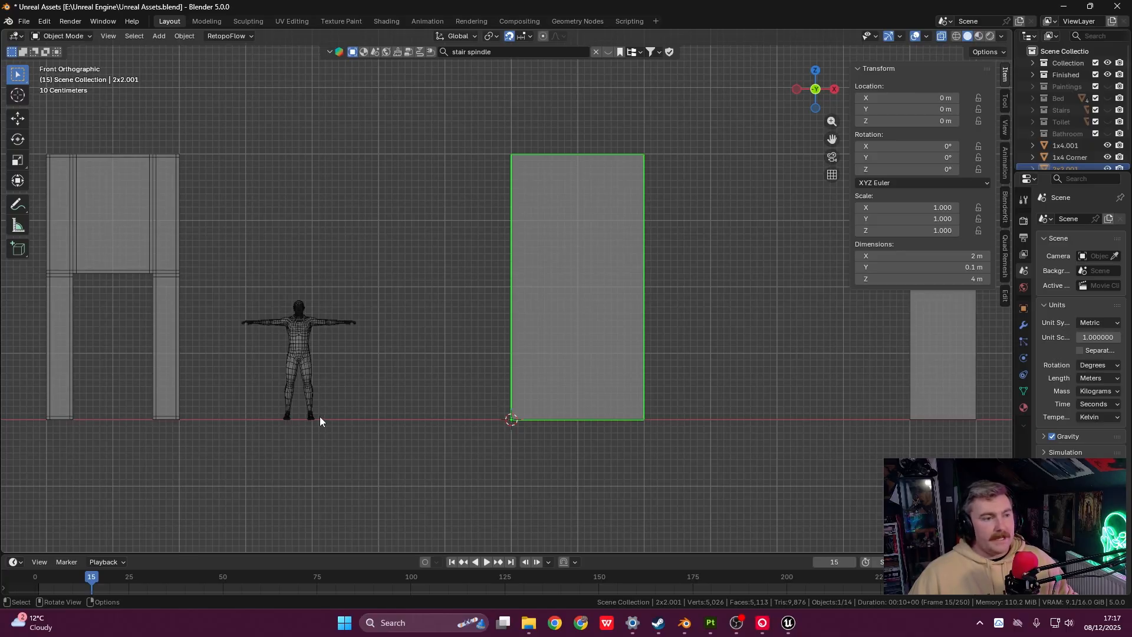
key(grave)
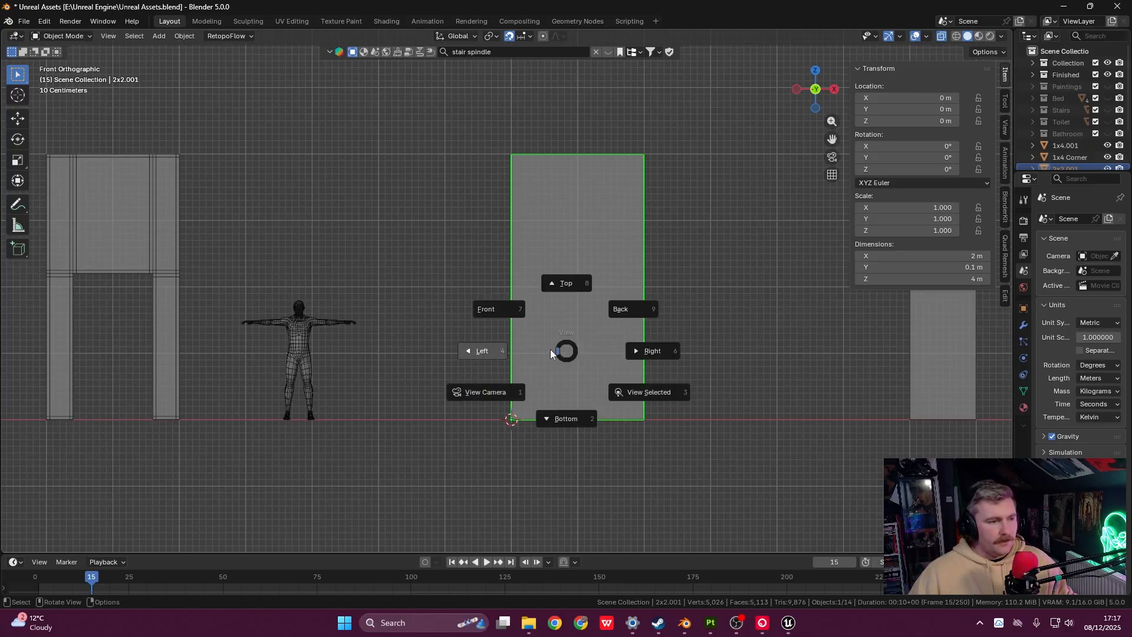
click(523, 309)
click(828, 176)
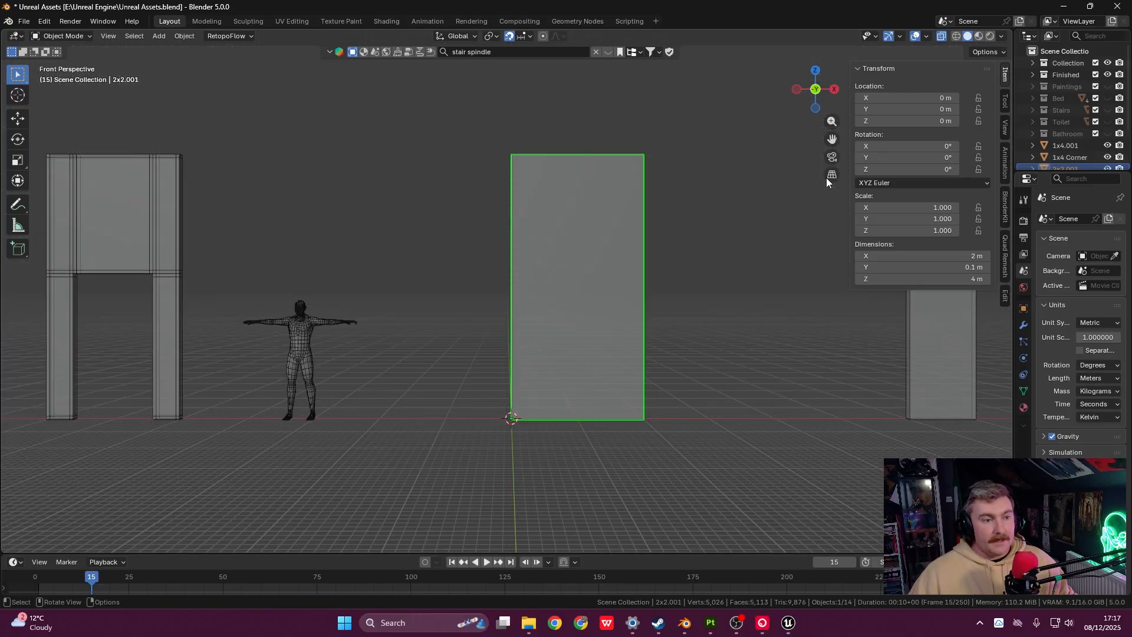
click(832, 175)
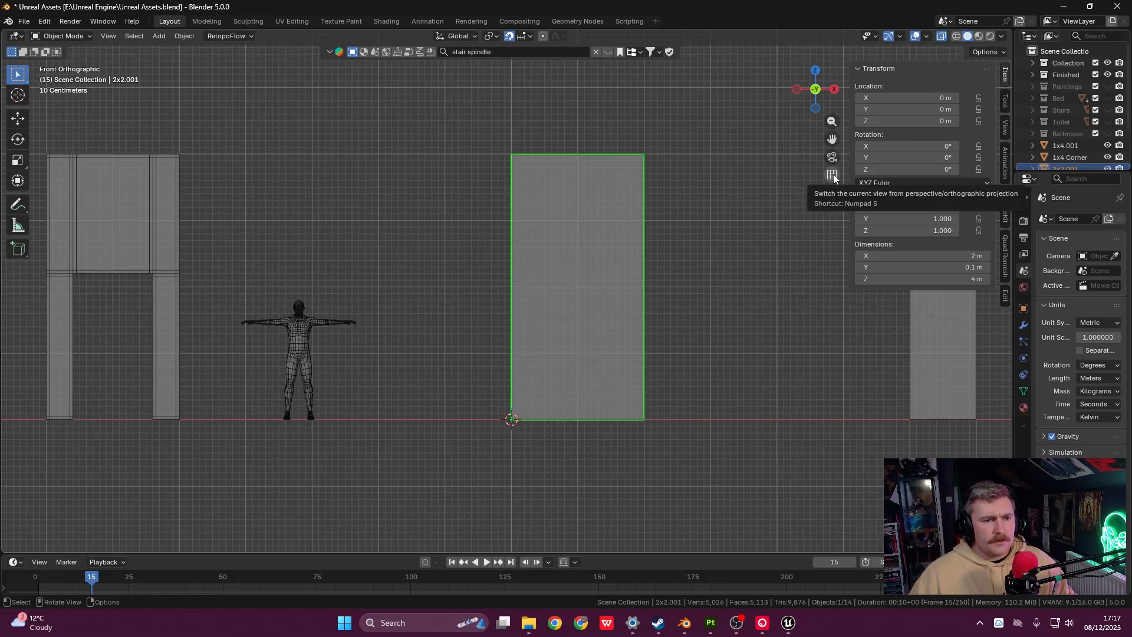
click(832, 176)
click(832, 175)
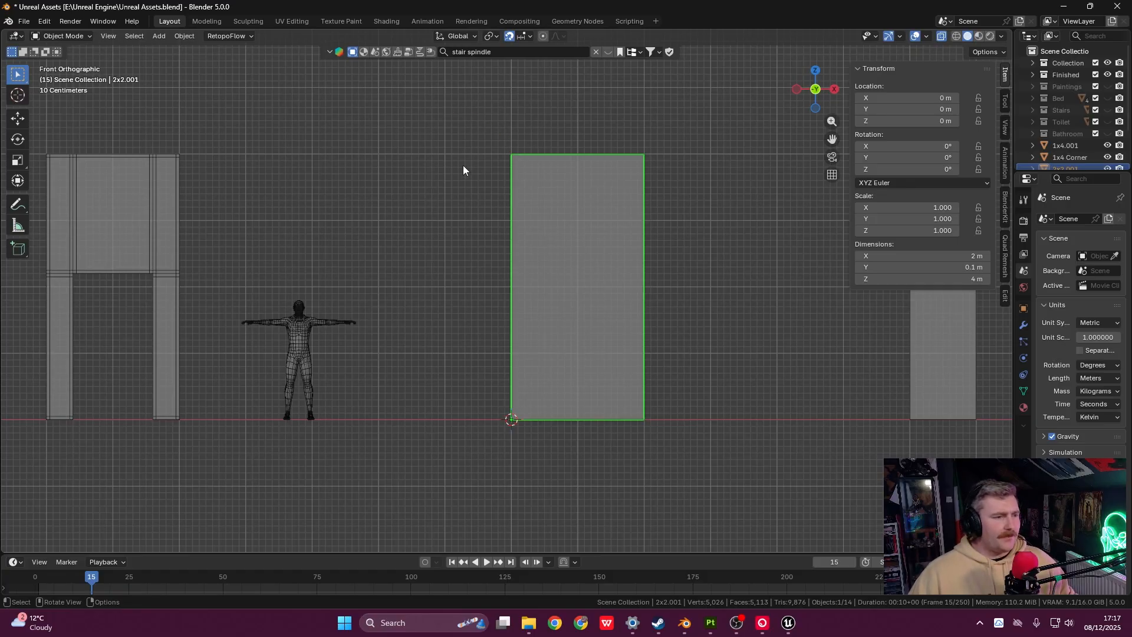
- Move the panel along X to X −1 m
key(g)
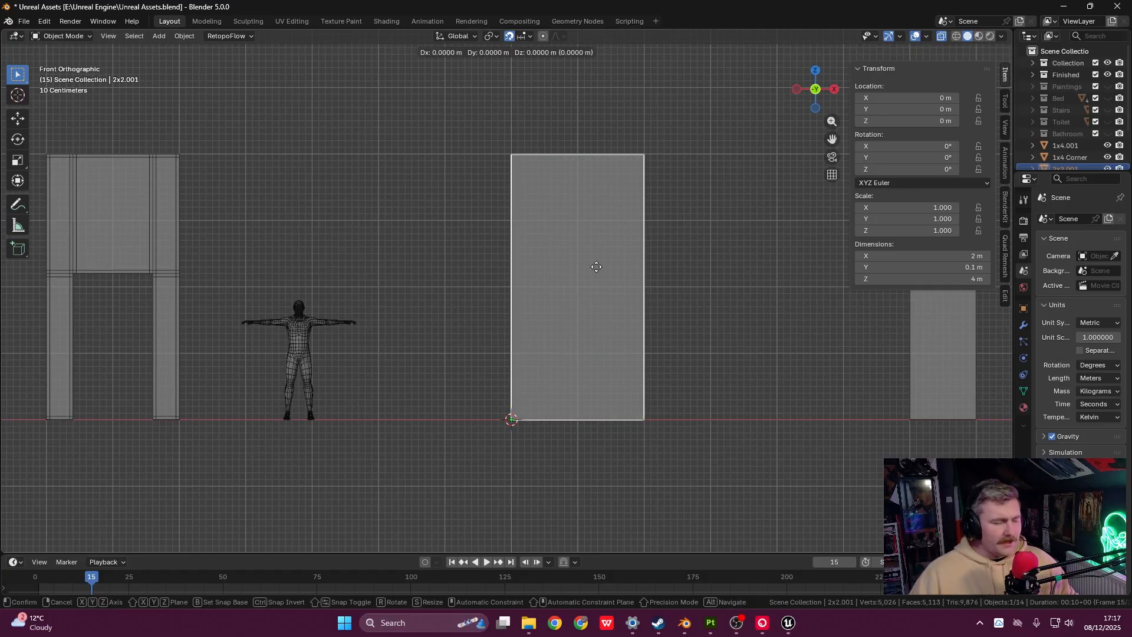
key(x)
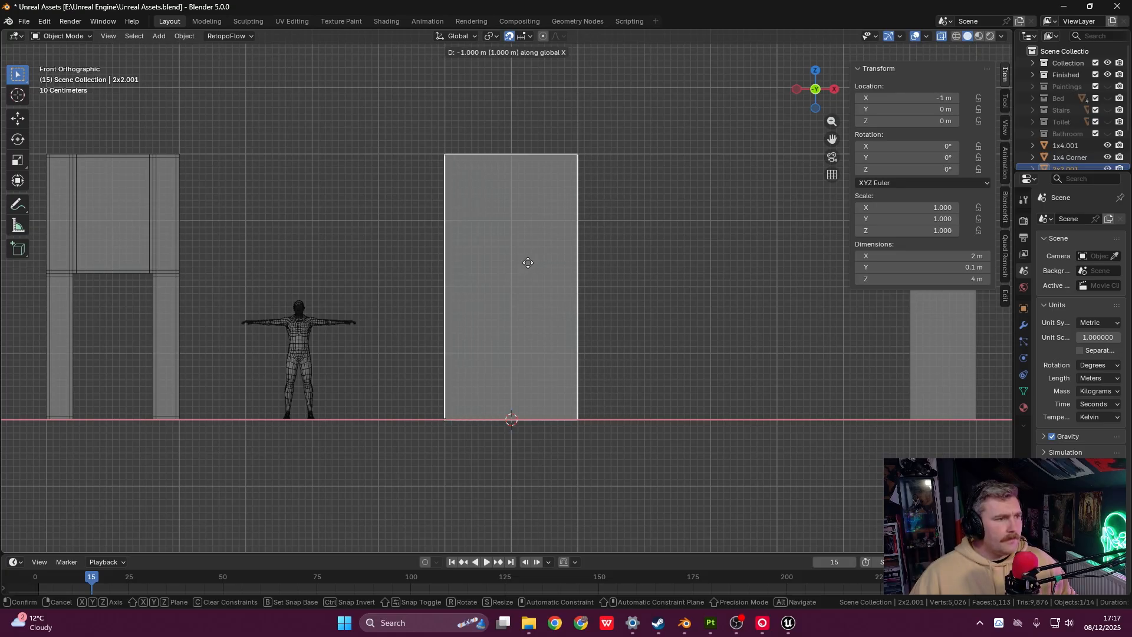
click(528, 263)
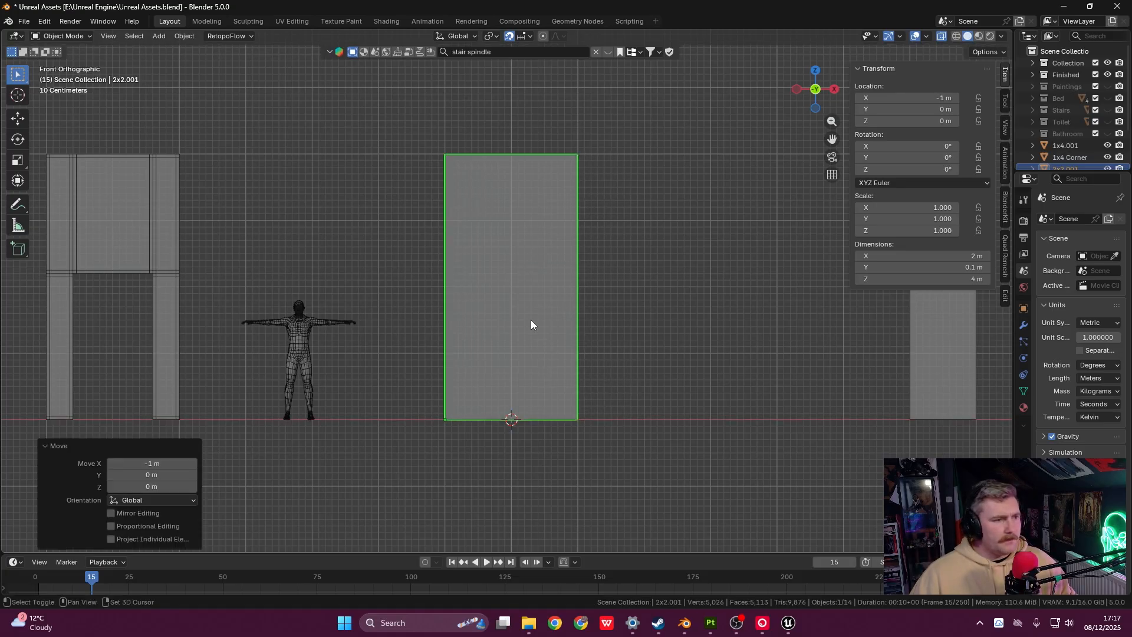
shift+middle_drag(531, 320, 560, 333)
shift+middle_drag(539, 219, 578, 212)
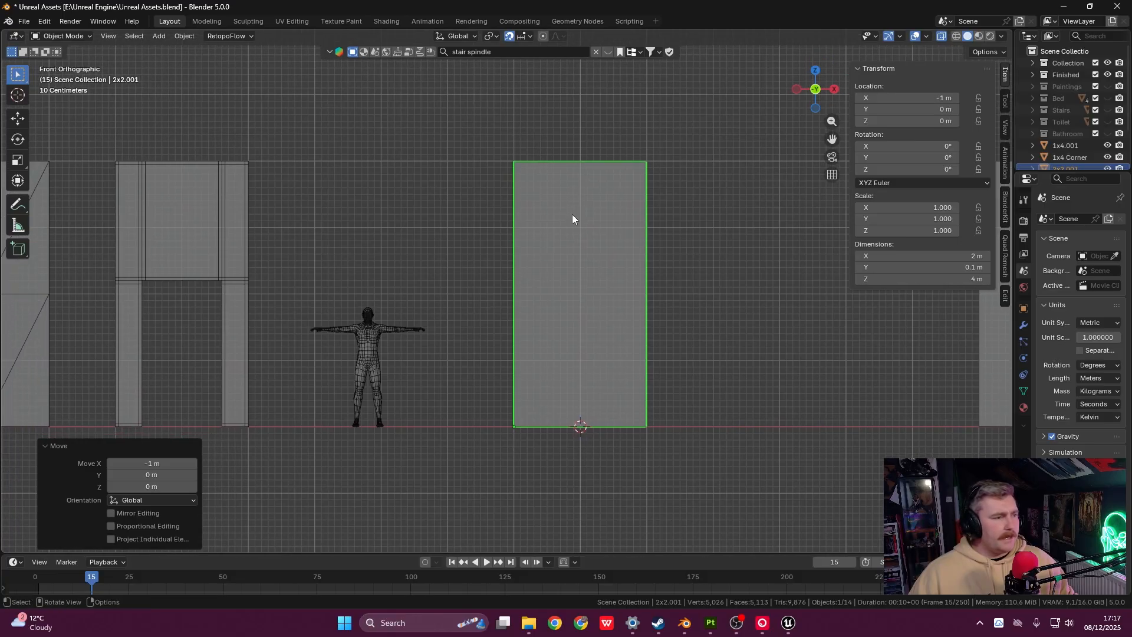
scroll(572, 219, up, 2)
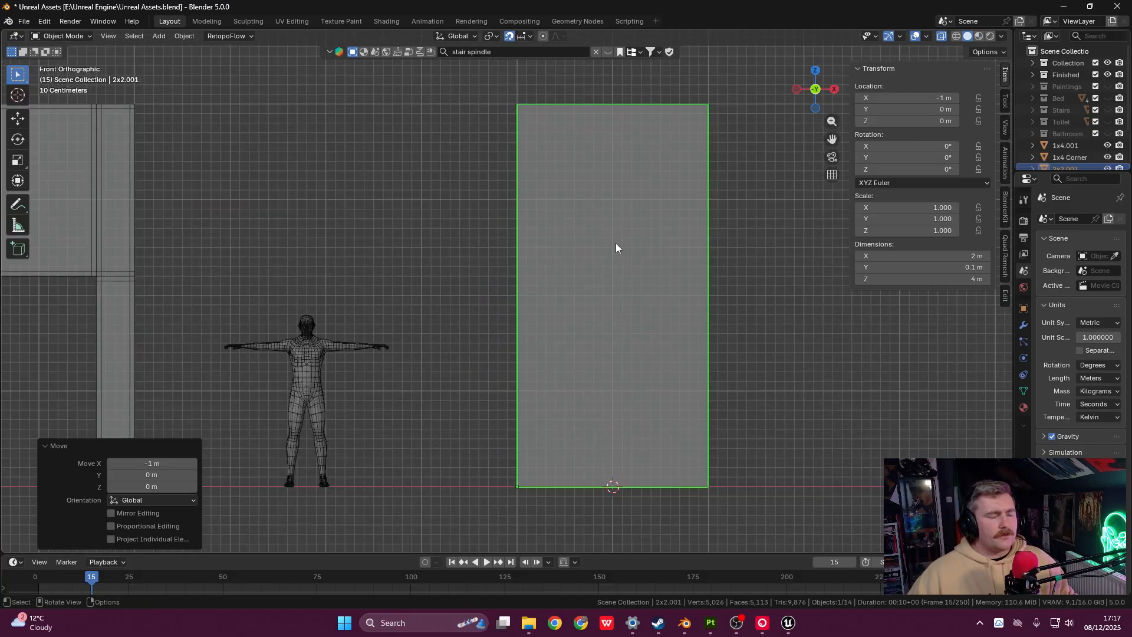
- In Edit Mode, add a centred vertical loop cut and select the panel's right edge
key(Tab)
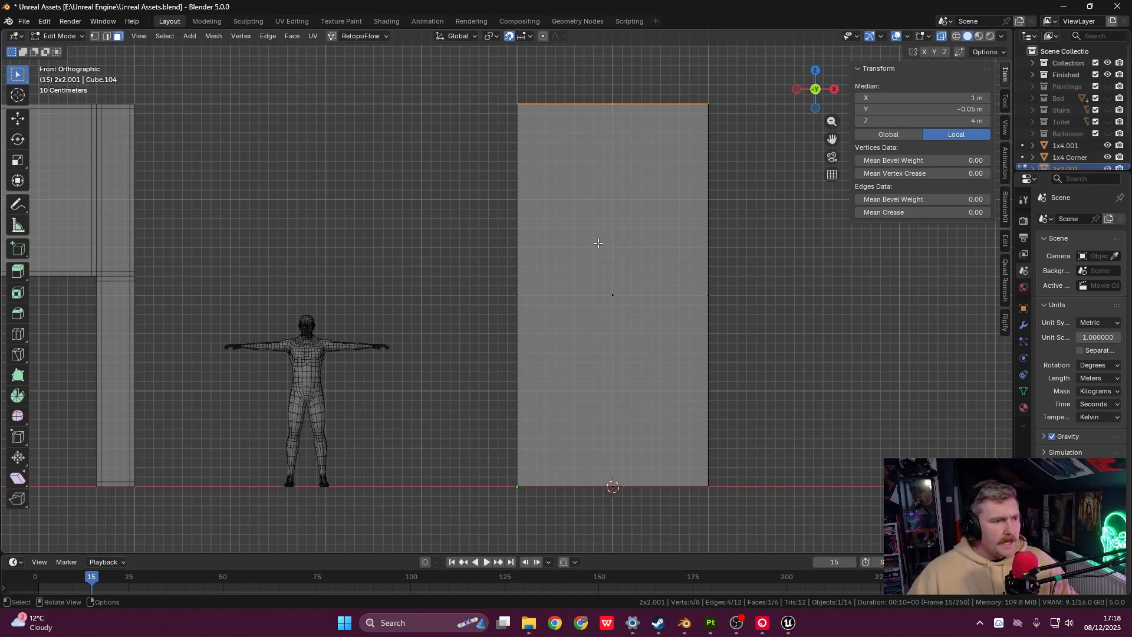
shift+middle_drag(662, 240, 578, 203)
key(ctrl+r)
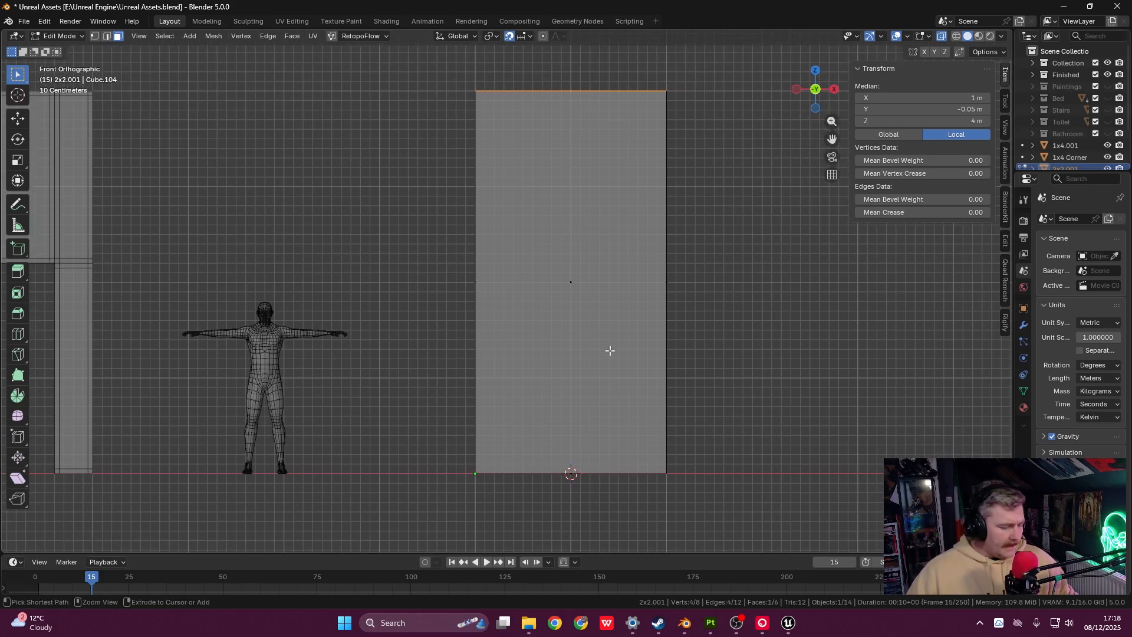
click(575, 129)
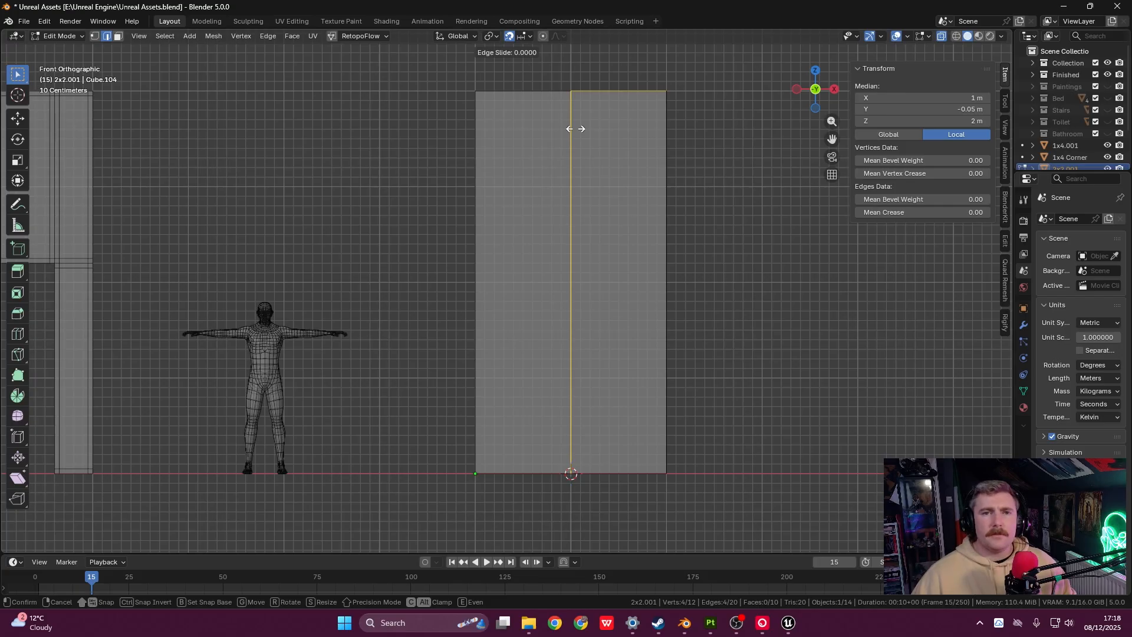
click(576, 129)
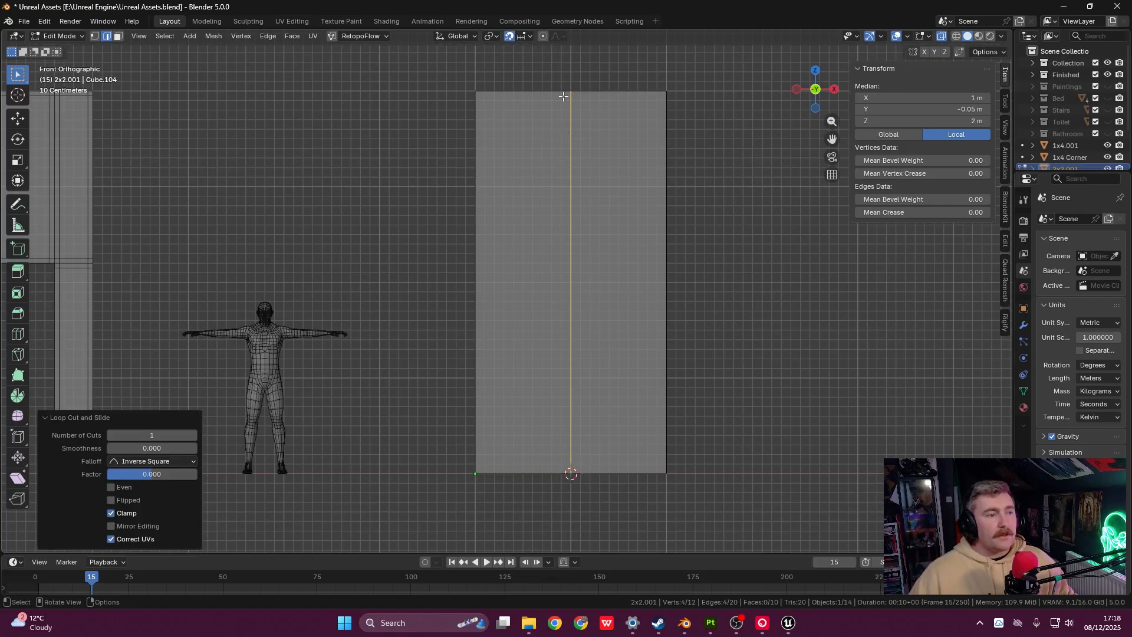
shift+middle_drag(629, 294, 679, 278)
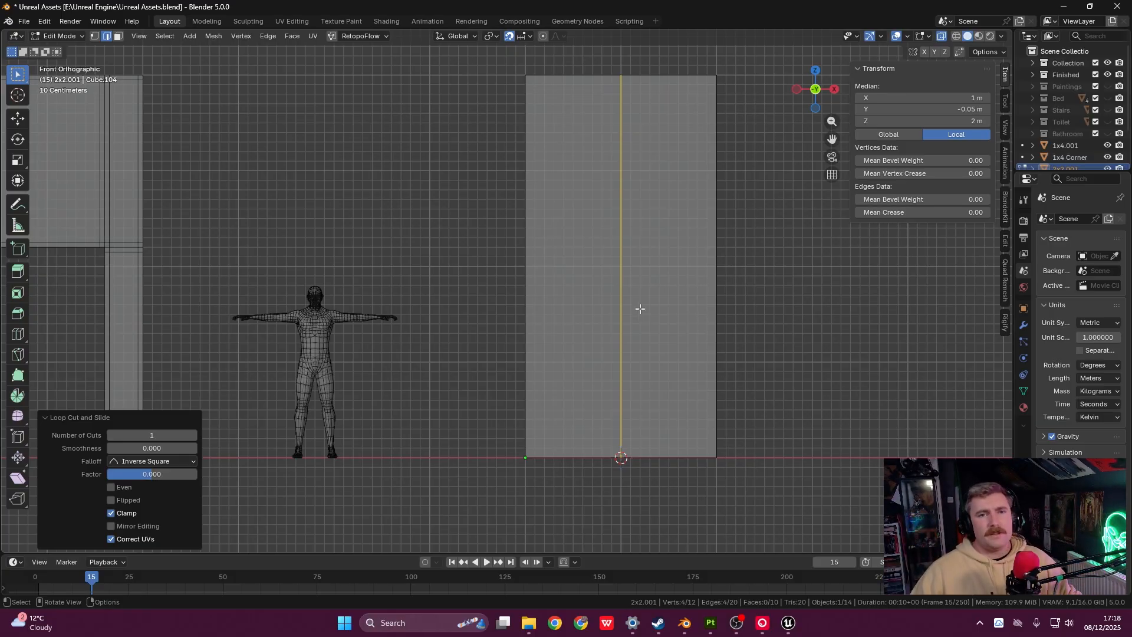
drag(668, 58, 754, 502)
- Delete the panel's right edge and right half
key(x)
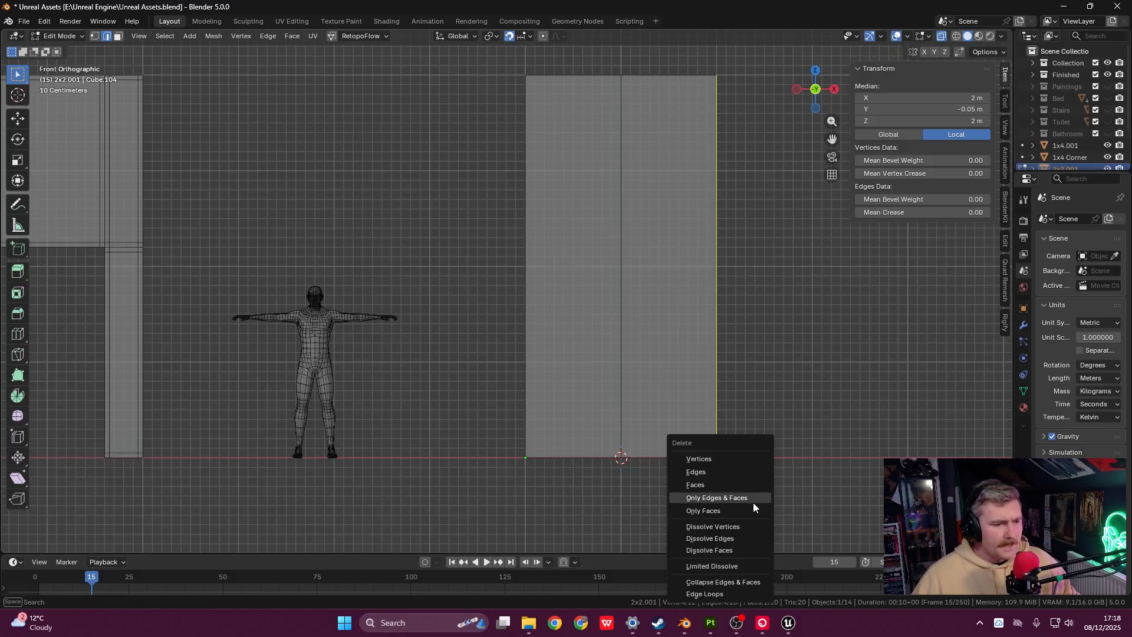
click(727, 464)
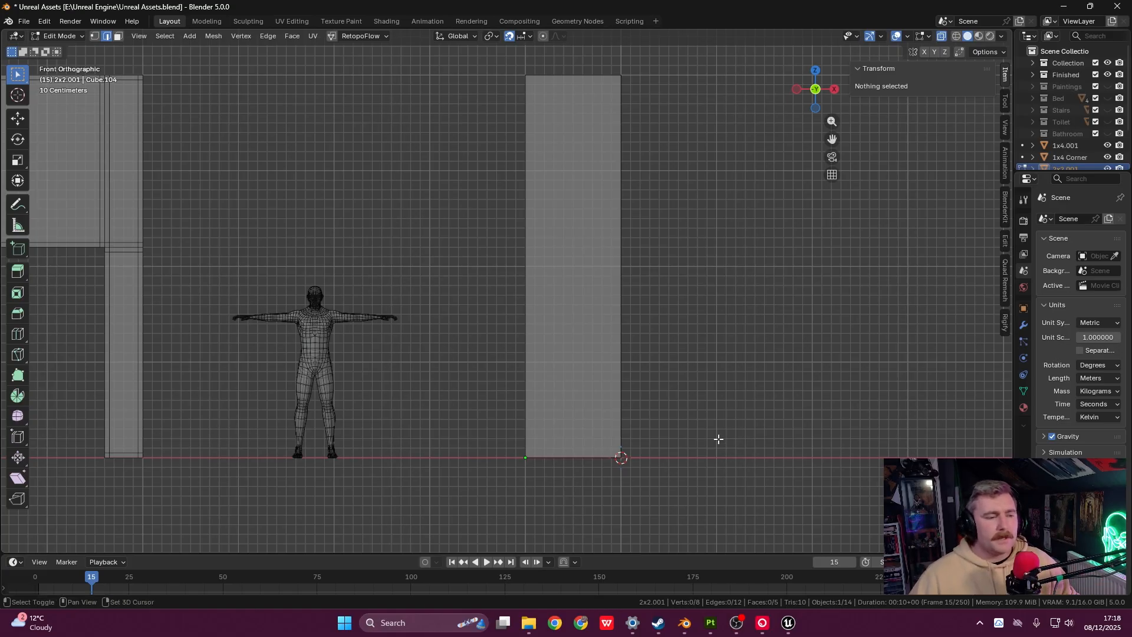
shift+middle_drag(719, 439, 712, 436)
shift+middle_drag(619, 304, 661, 304)
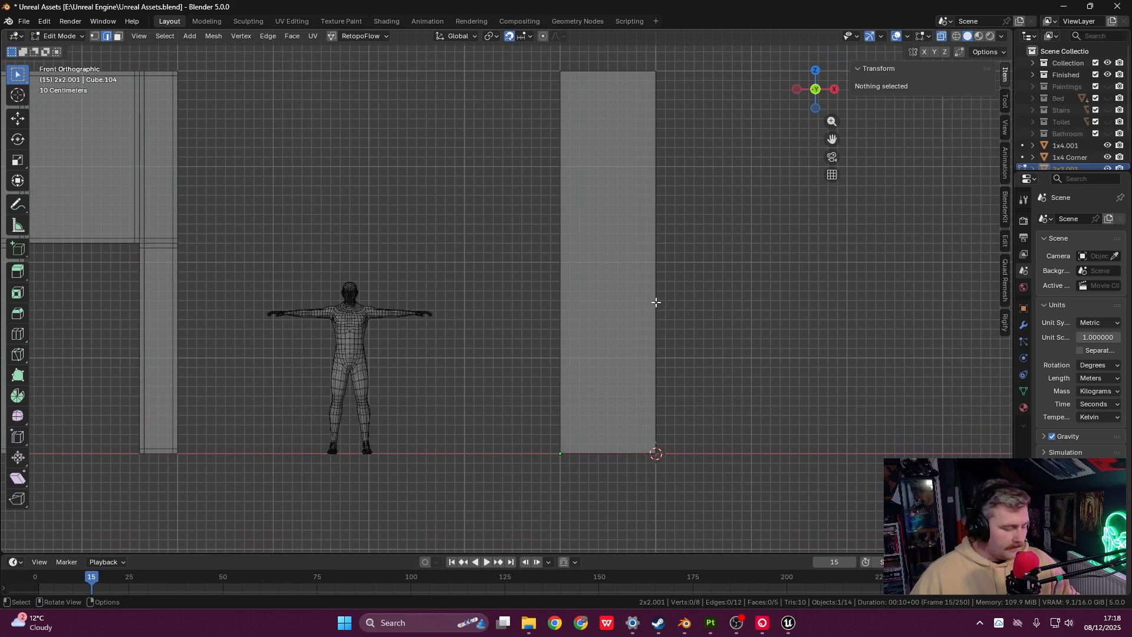
- Add a vertical loop cut and shift it 0.1 m left to X 0.4 m
key(ctrl+r)
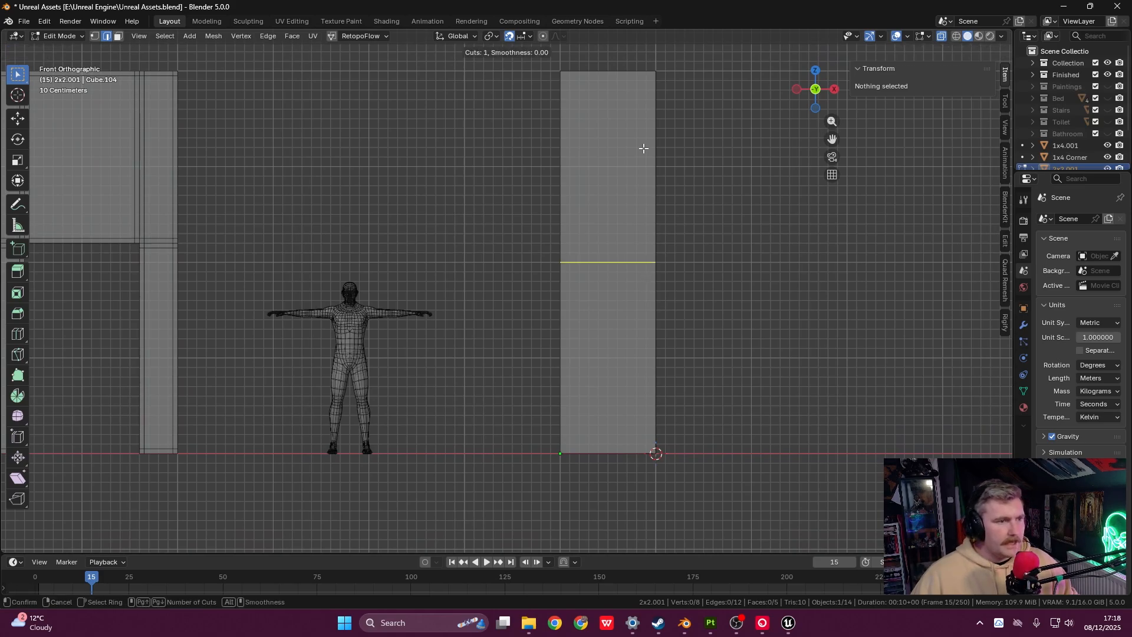
click(616, 82)
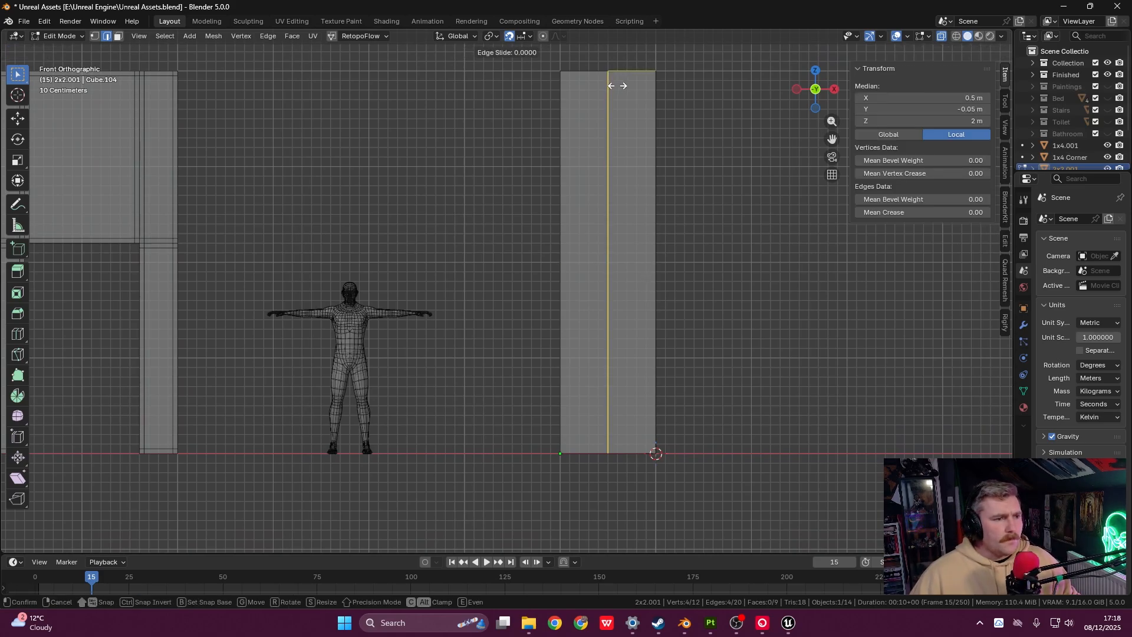
right_click(610, 148)
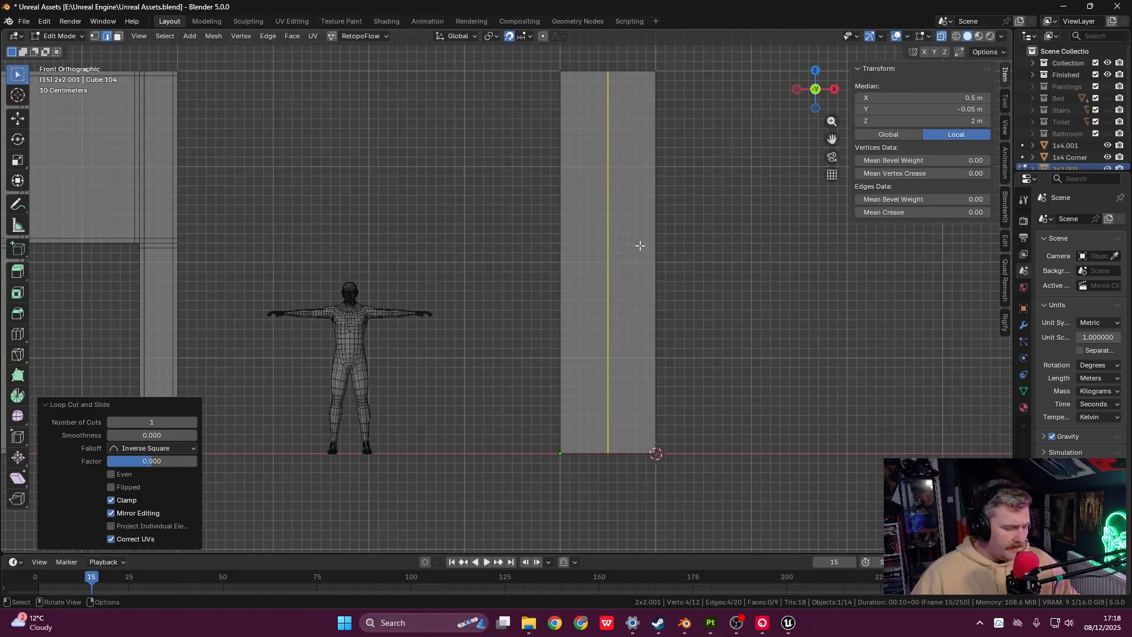
key(g)
key(x)
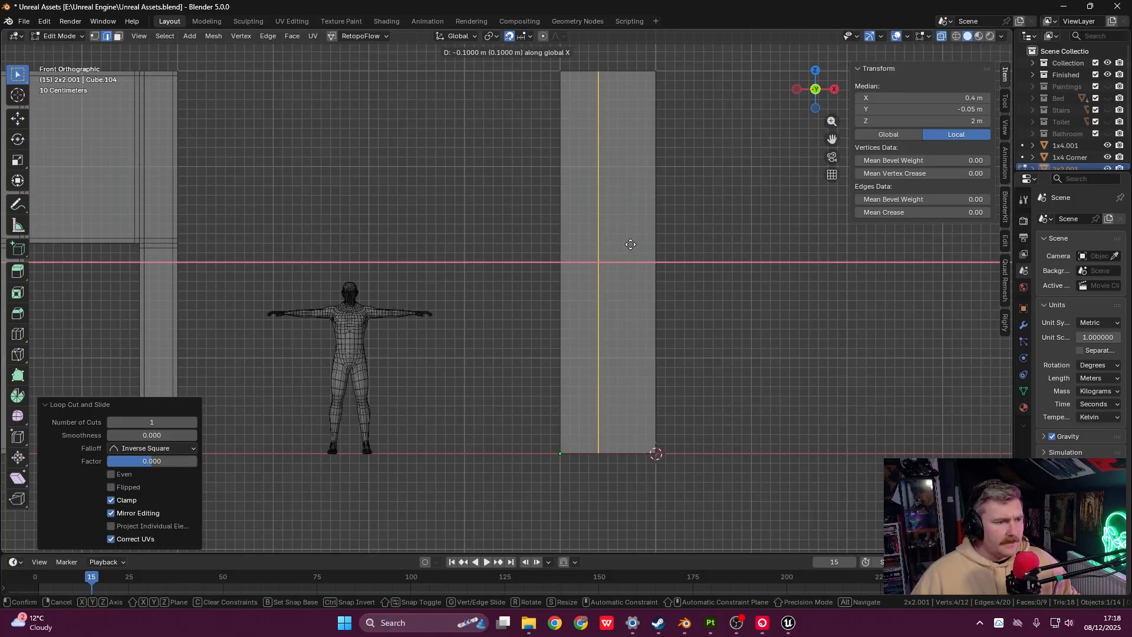
click(631, 244)
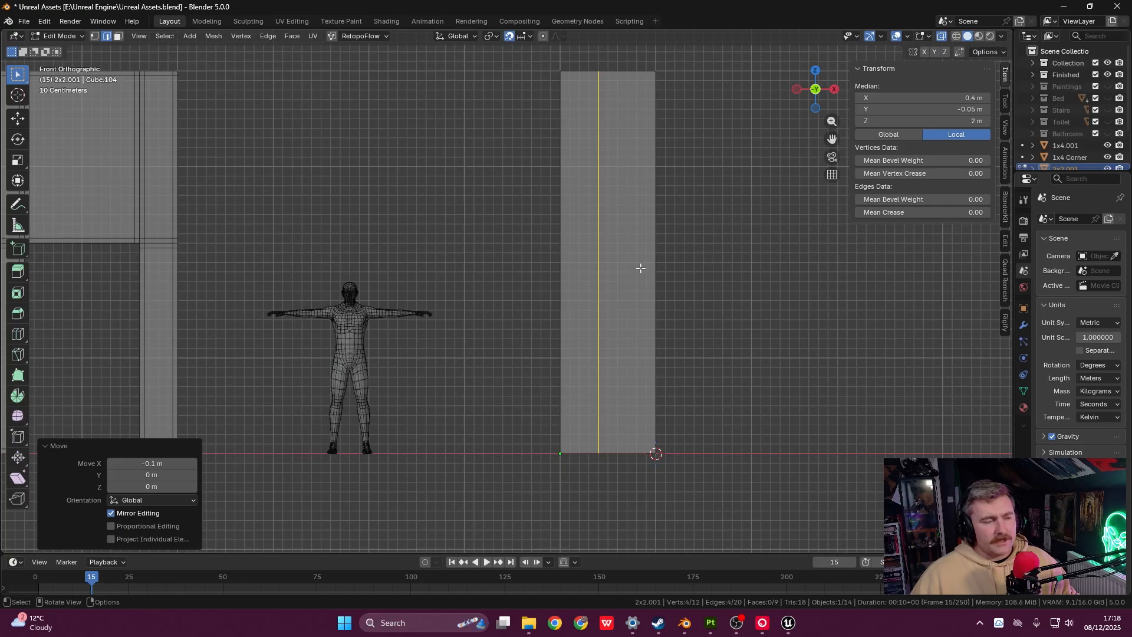
shift+middle_drag(632, 204, 627, 231)
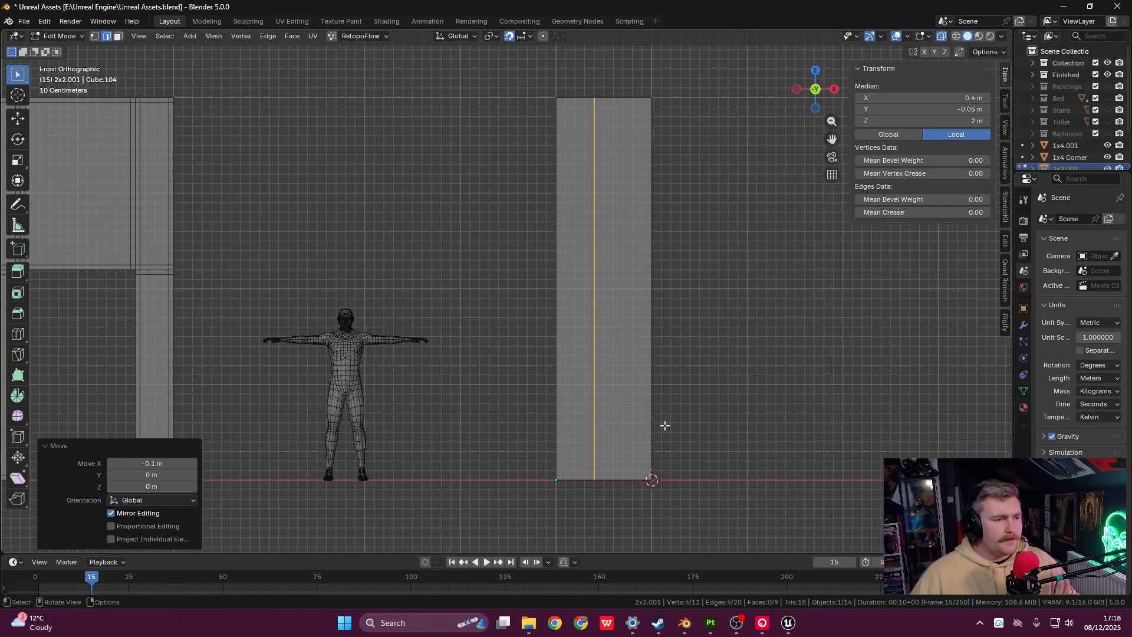
- Add a horizontal loop cut at about 2.2 m height
key(ctrl+r)
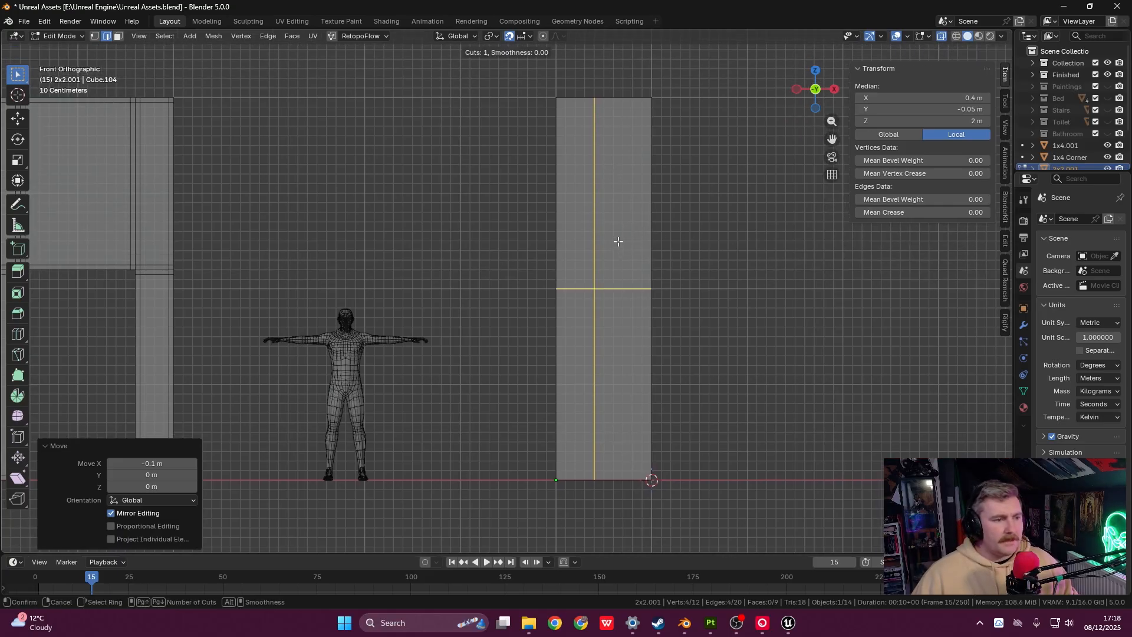
click(627, 281)
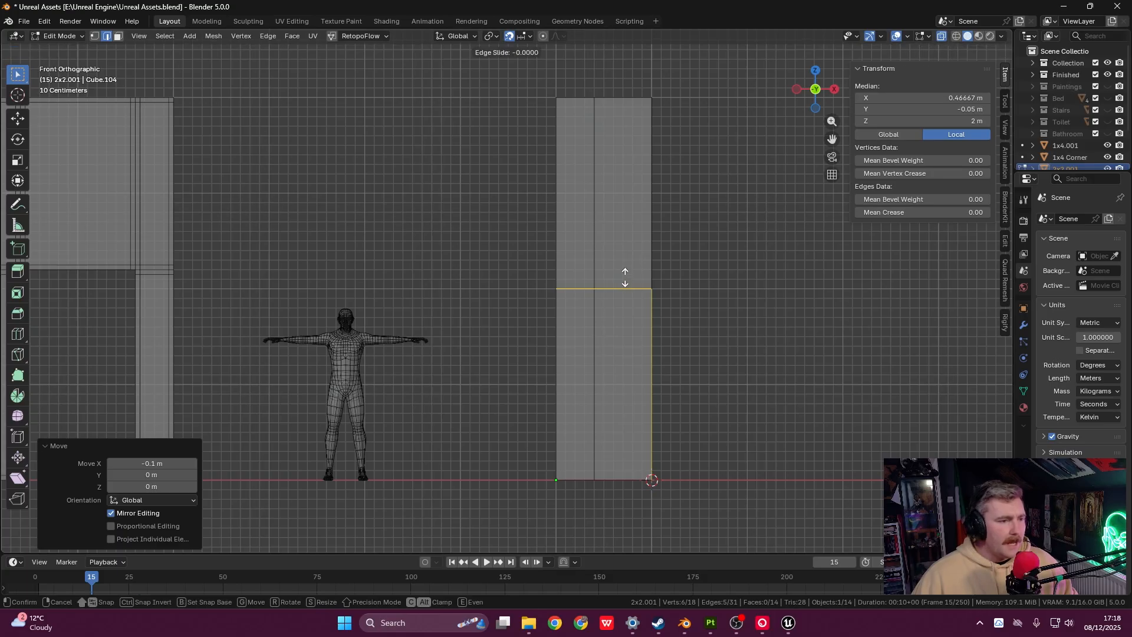
key(Return)
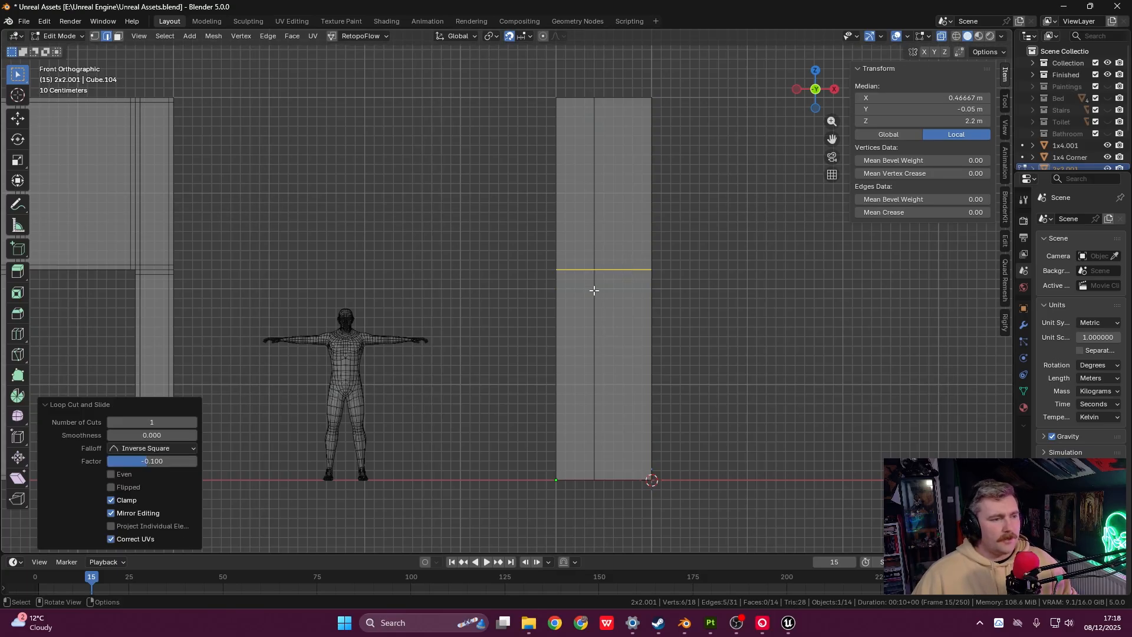
shift+middle_drag(637, 312, 594, 288)
- Delete the lower-right face to open the doorway
drag(571, 267, 655, 489)
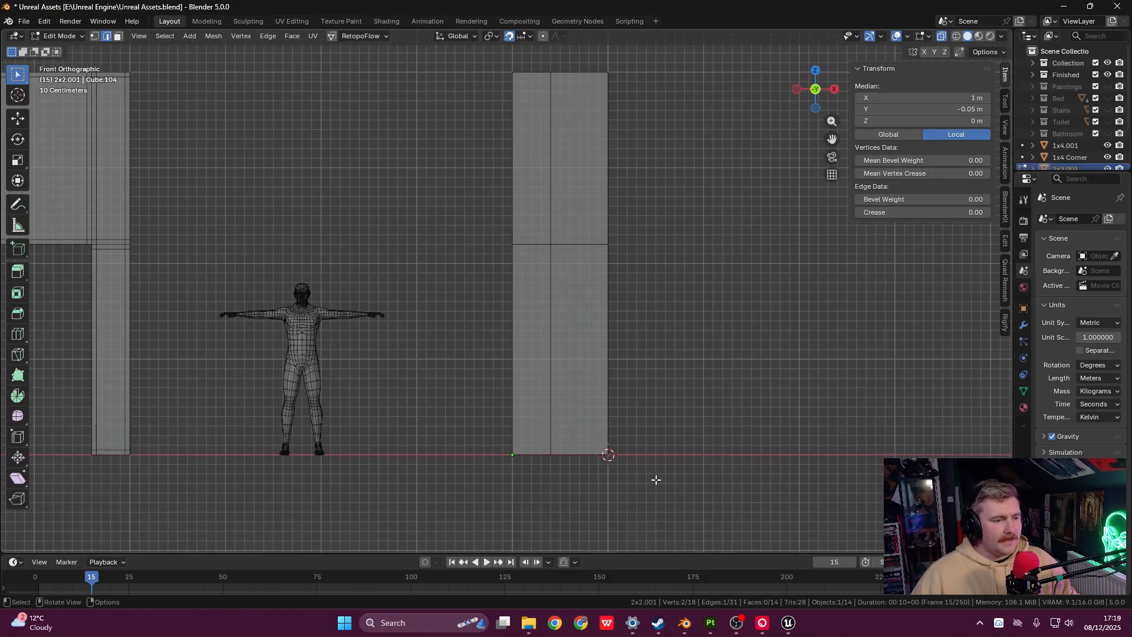
key(3)
drag(568, 275, 628, 511)
key(x)
click(613, 485)
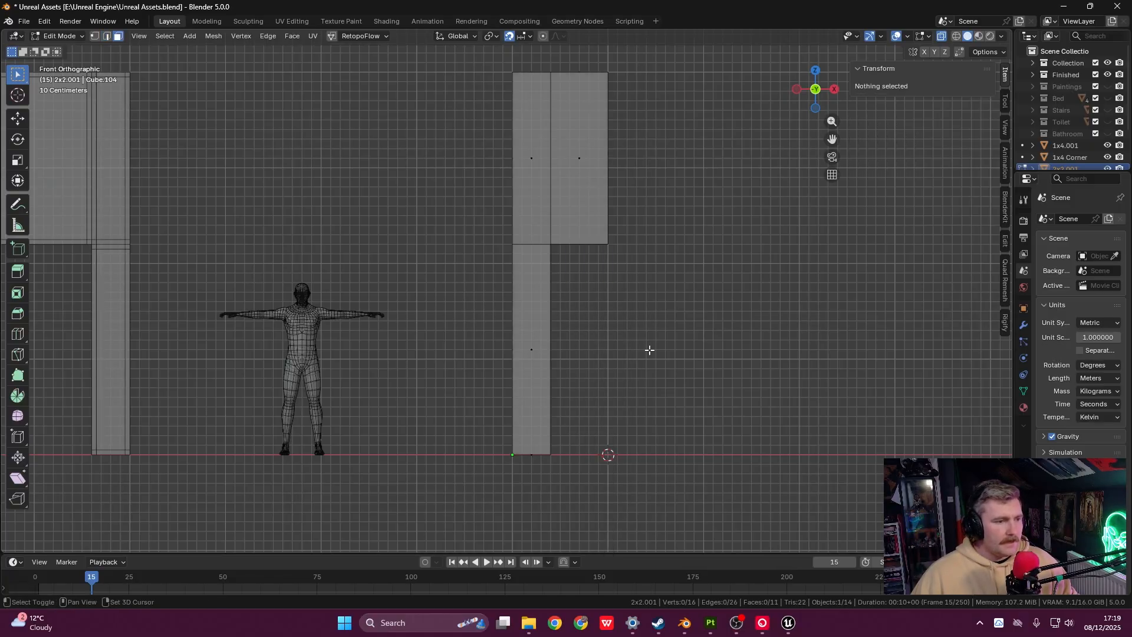
shift+middle_drag(649, 351, 617, 285)
shift+middle_drag(523, 245, 488, 326)
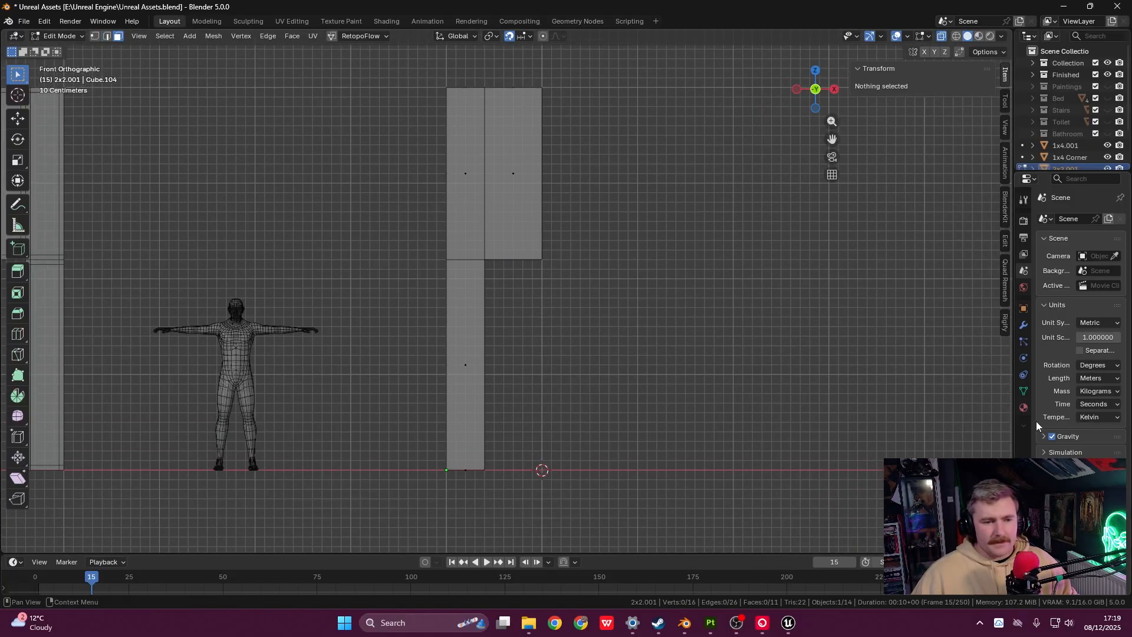
drag(1016, 424, 897, 425)
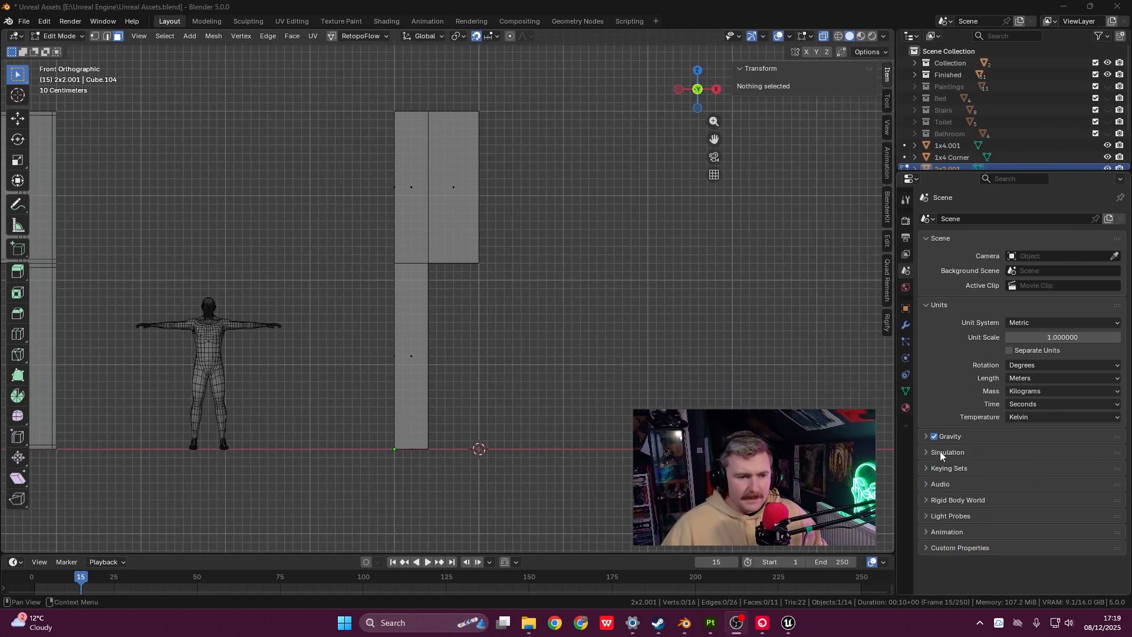
- Add a Mirror modifier to the panel to preview the mirrored frame
click(906, 325)
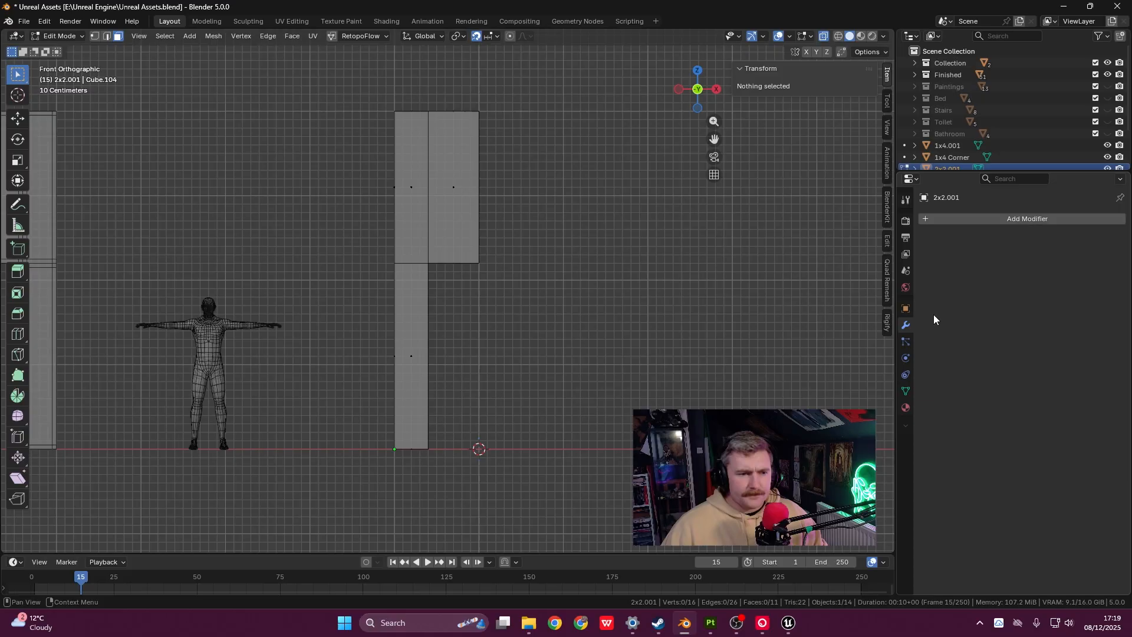
click(930, 220)
mouse_move(929, 219)
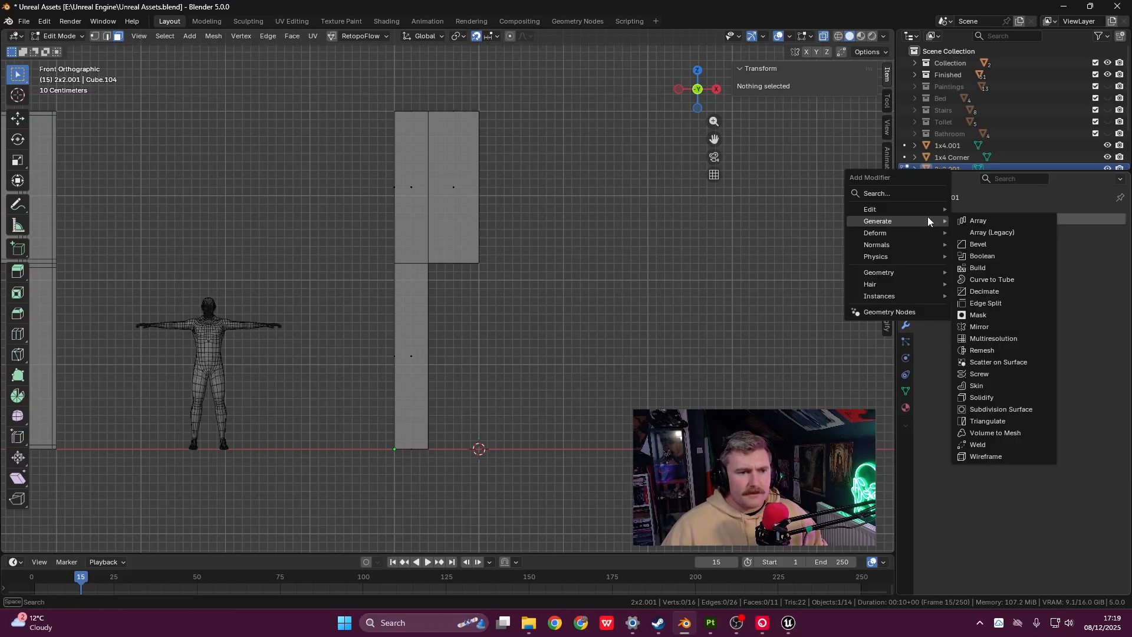
click(986, 327)
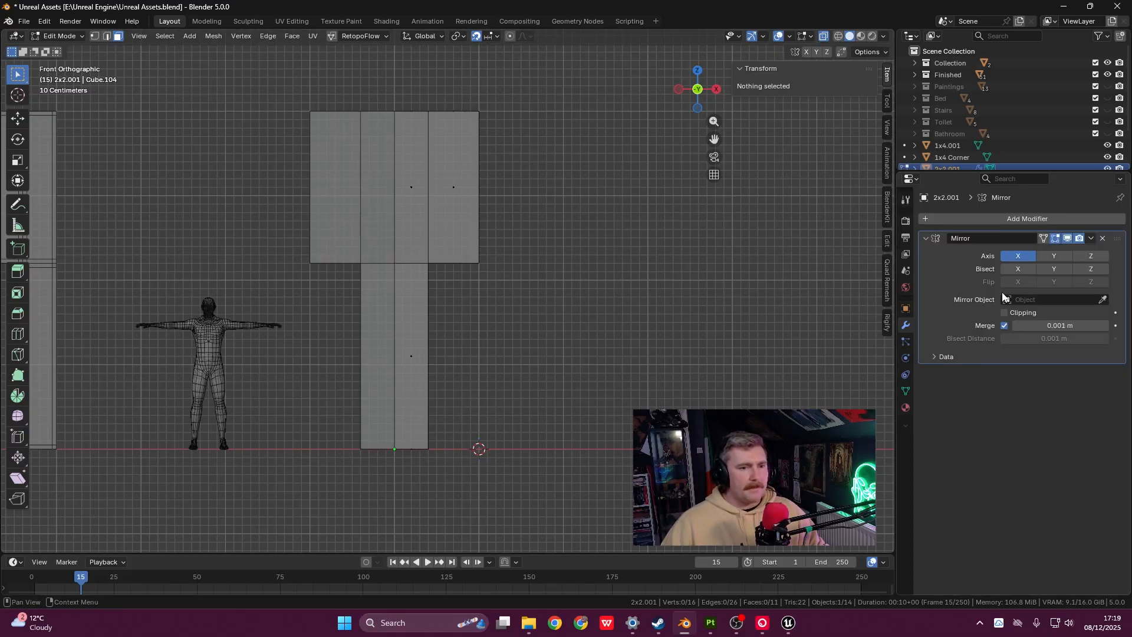
shift+middle_drag(485, 319, 509, 341)
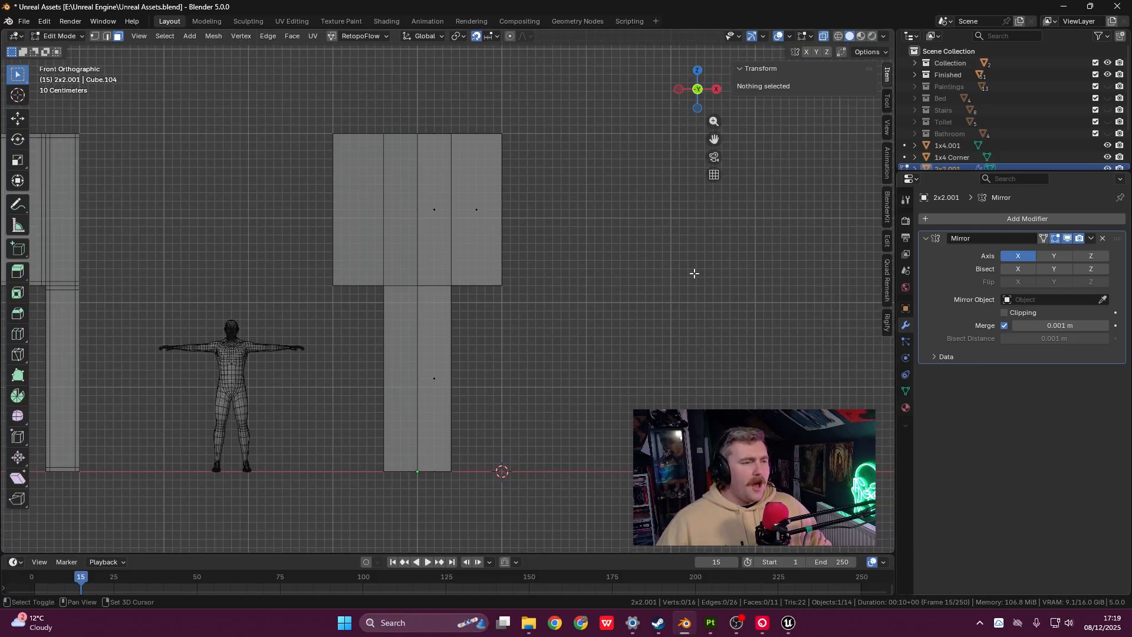
shift+middle_drag(695, 271, 729, 268)
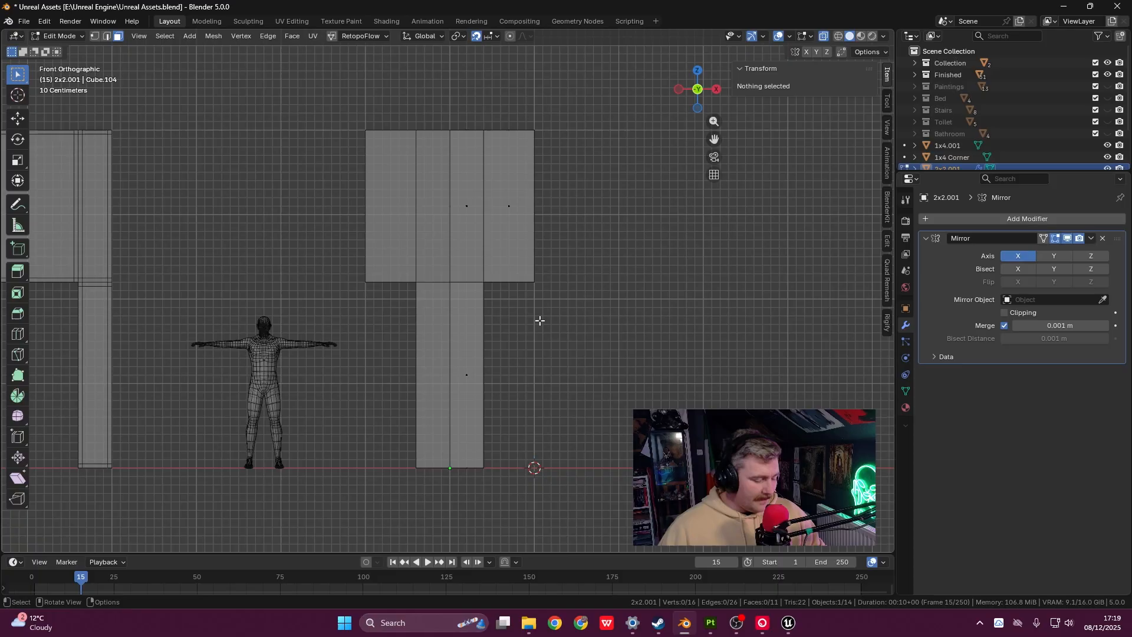
- Move the whole mesh back to X 0.4 m and delete the Mirror modifier
key(x)
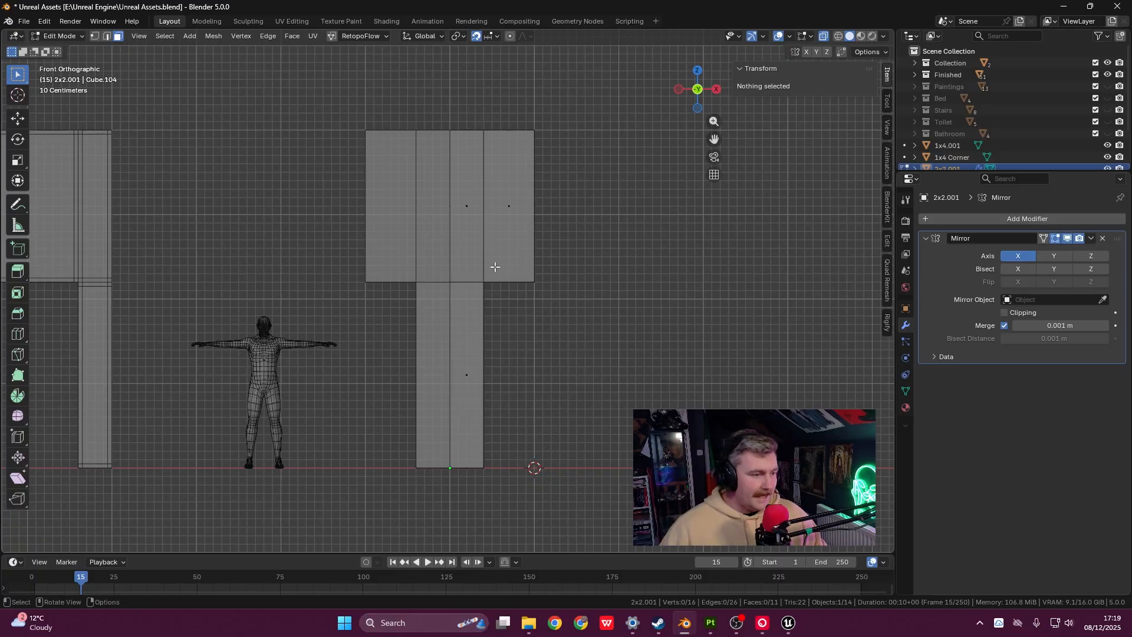
key(a)
key(g)
key(x)
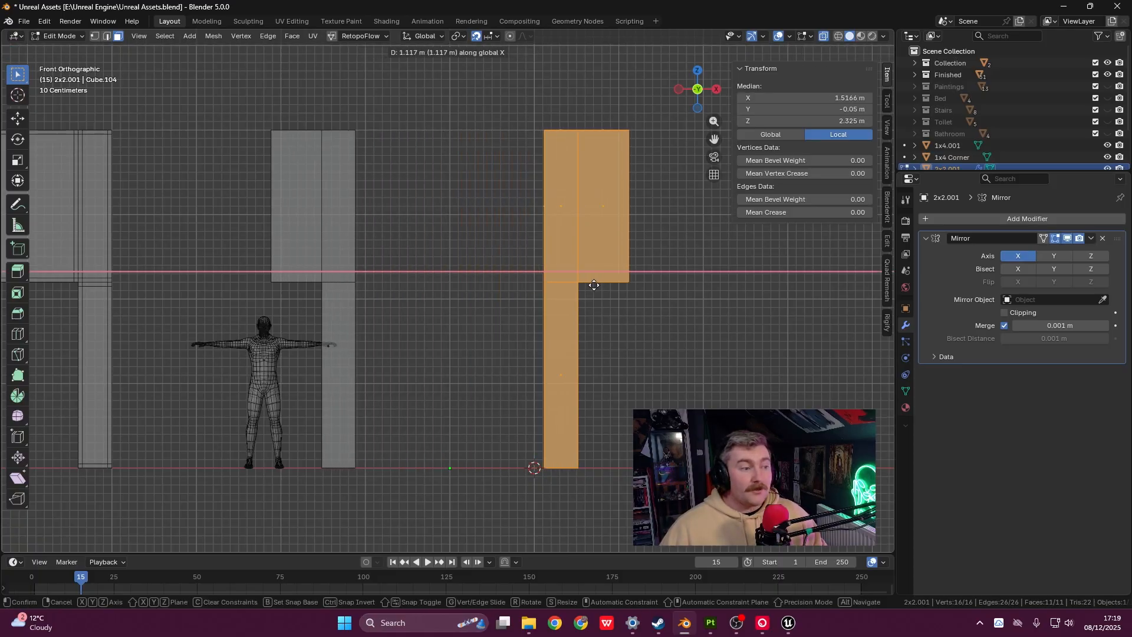
click(563, 296)
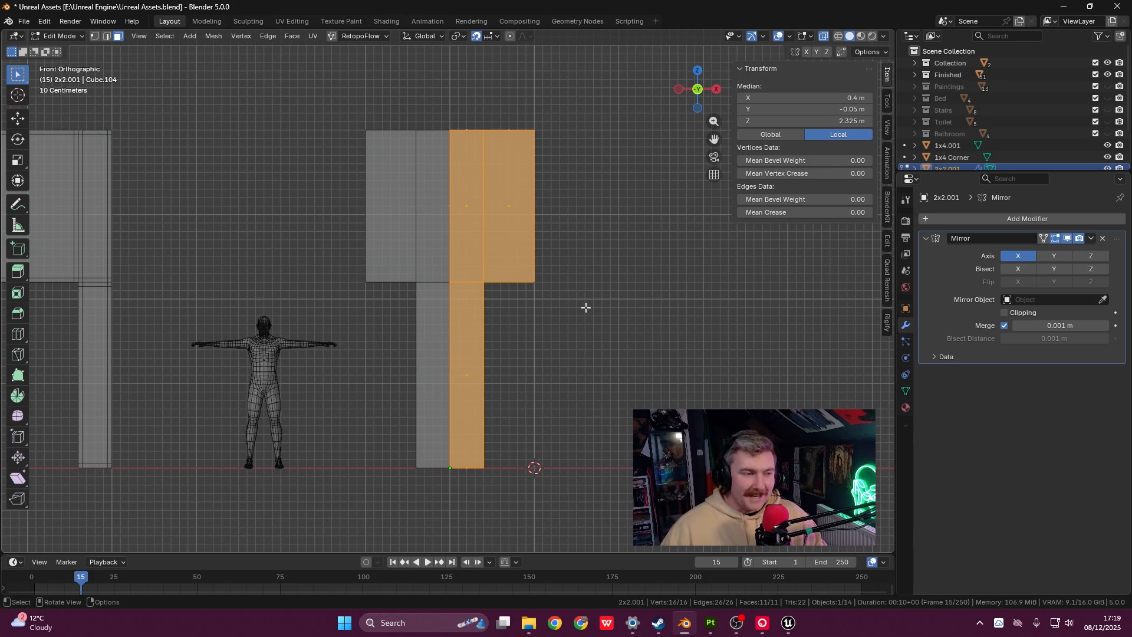
click(1102, 238)
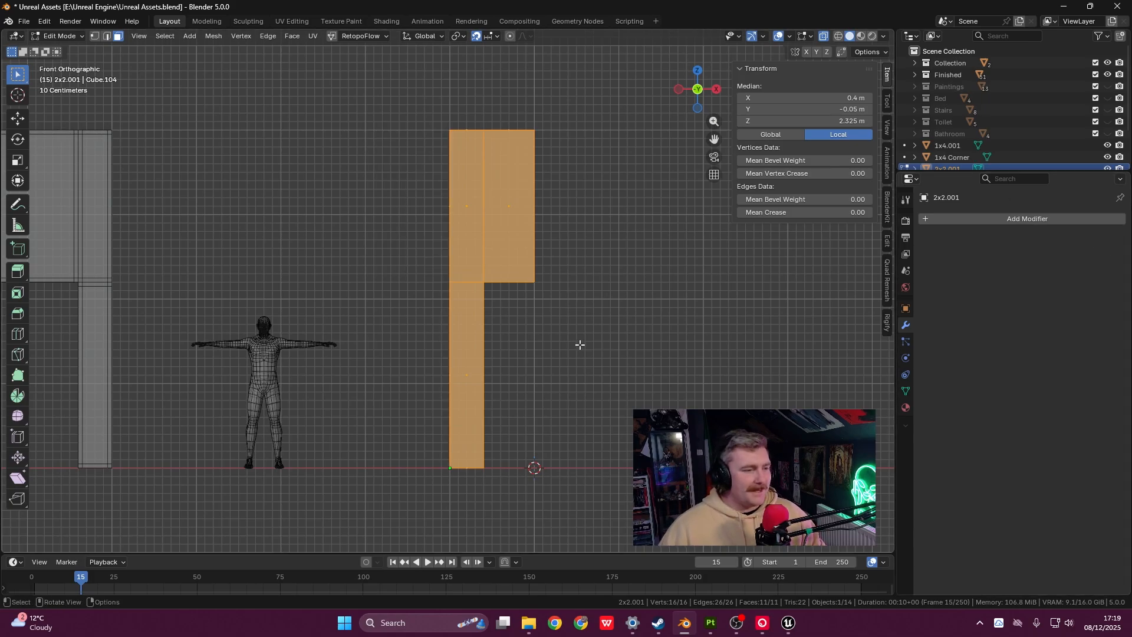
- Return to the front view and go back to Object Mode
middle_drag(520, 275, 524, 277)
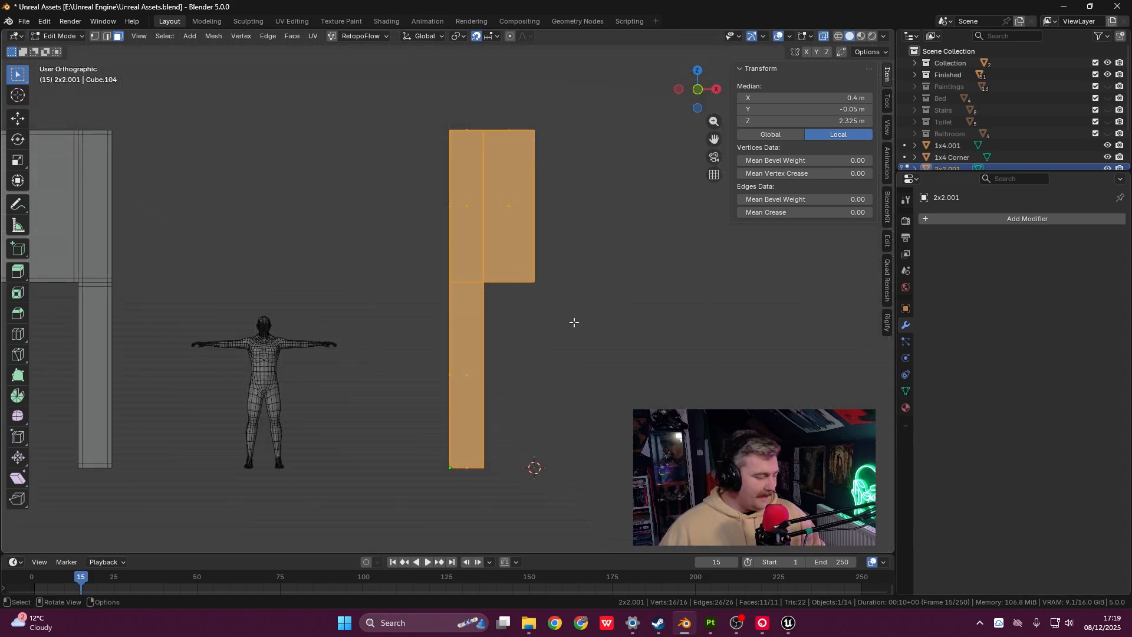
key(grave)
click(544, 288)
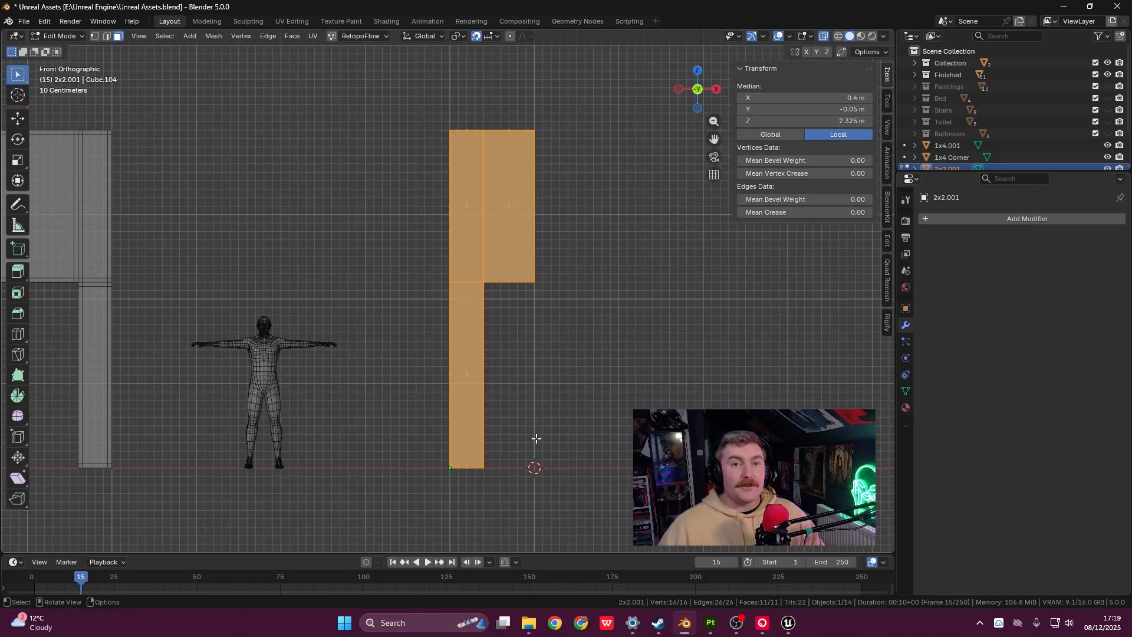
key(Tab)
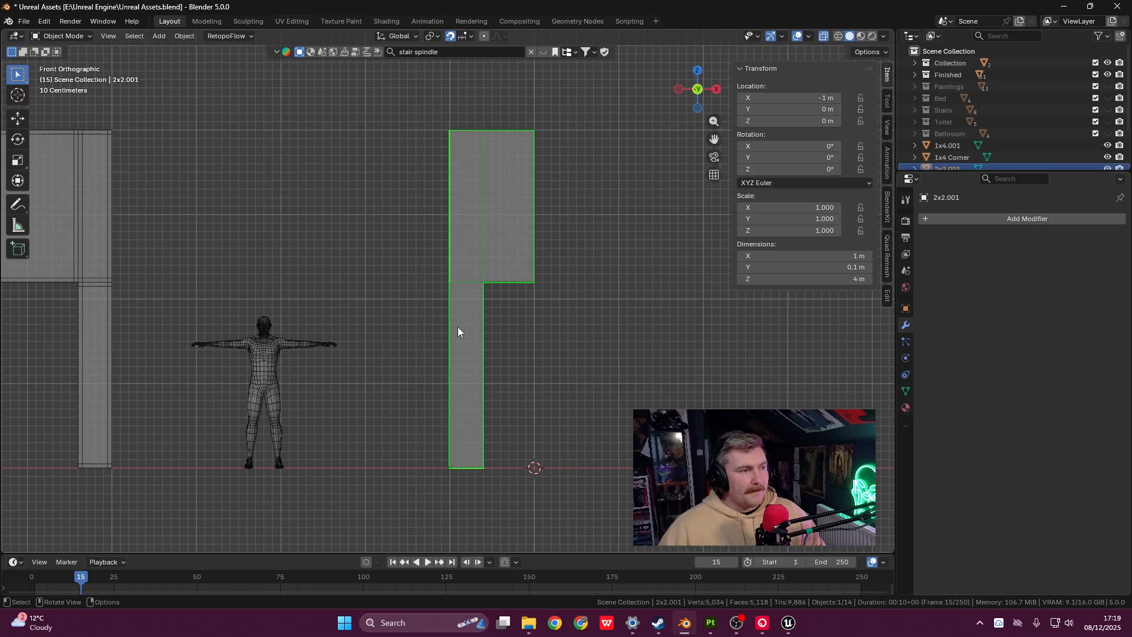
- Apply all transforms to the wall half so its location resets to zero, then return to Edit Mode
key(ctrl+a)
click(490, 330)
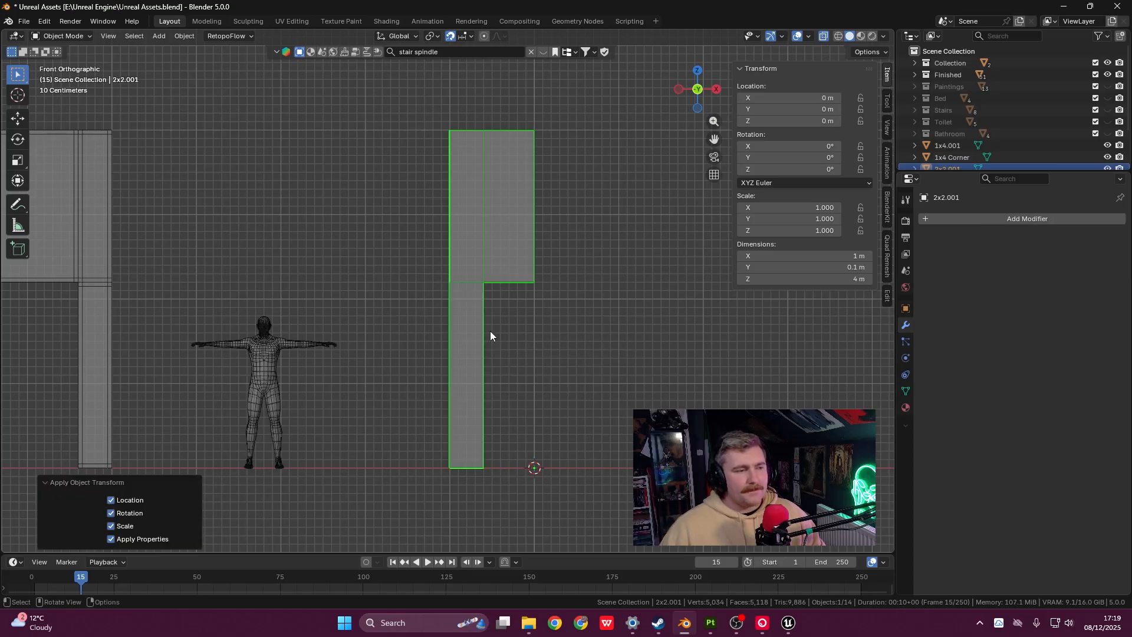
key(Tab)
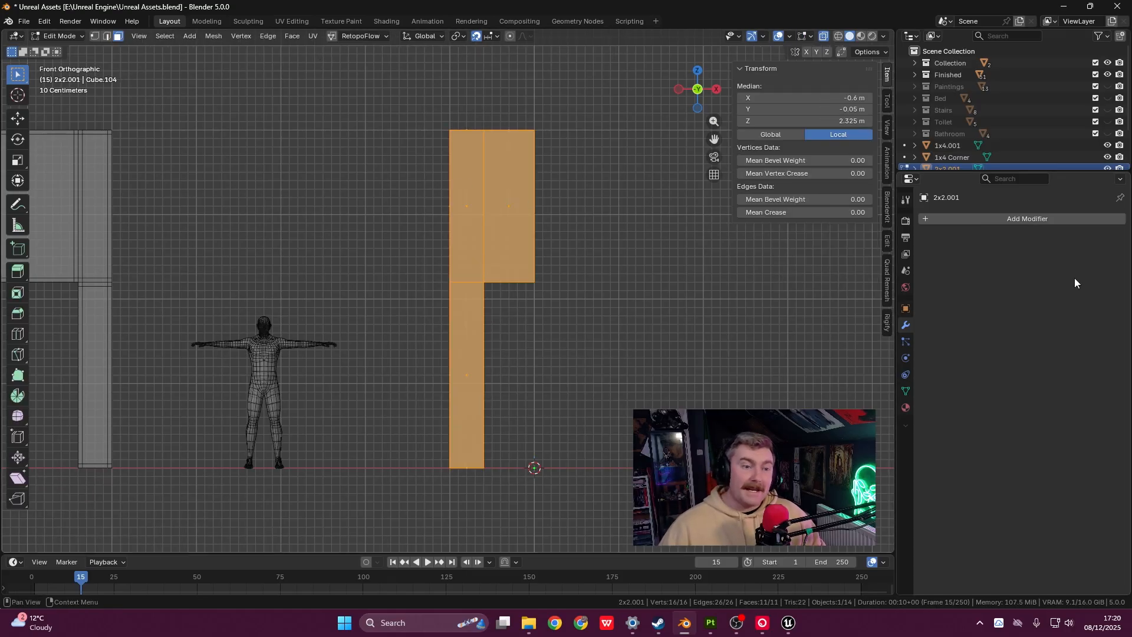
- Add a Mirror modifier on the X axis to the wall piece
click(934, 221)
mouse_move(919, 216)
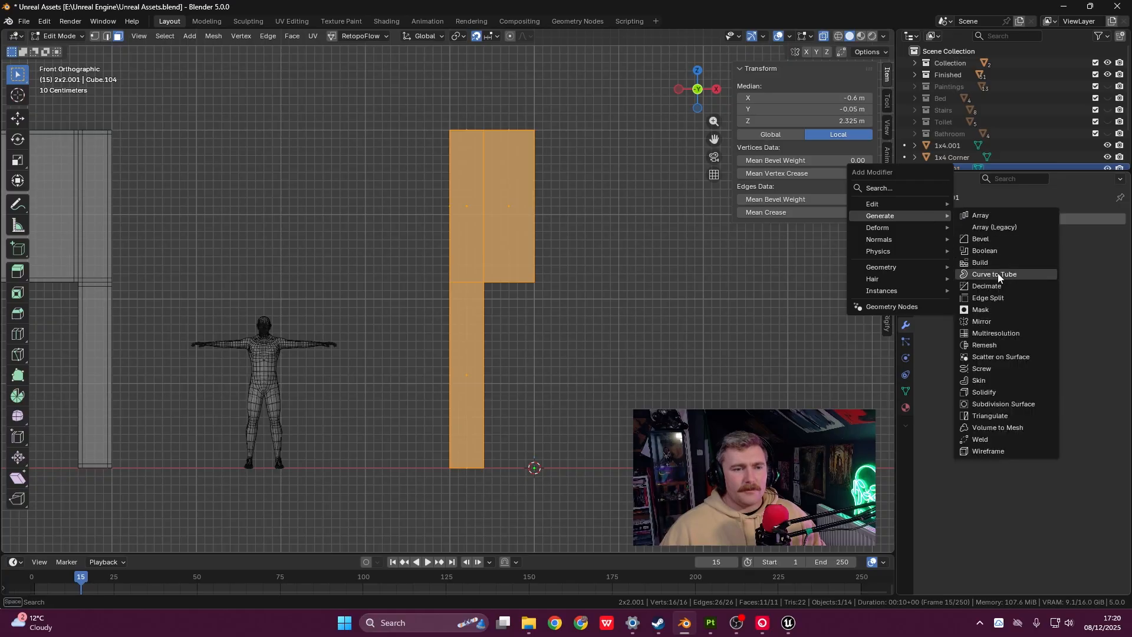
click(989, 322)
scroll(561, 248, up, 3)
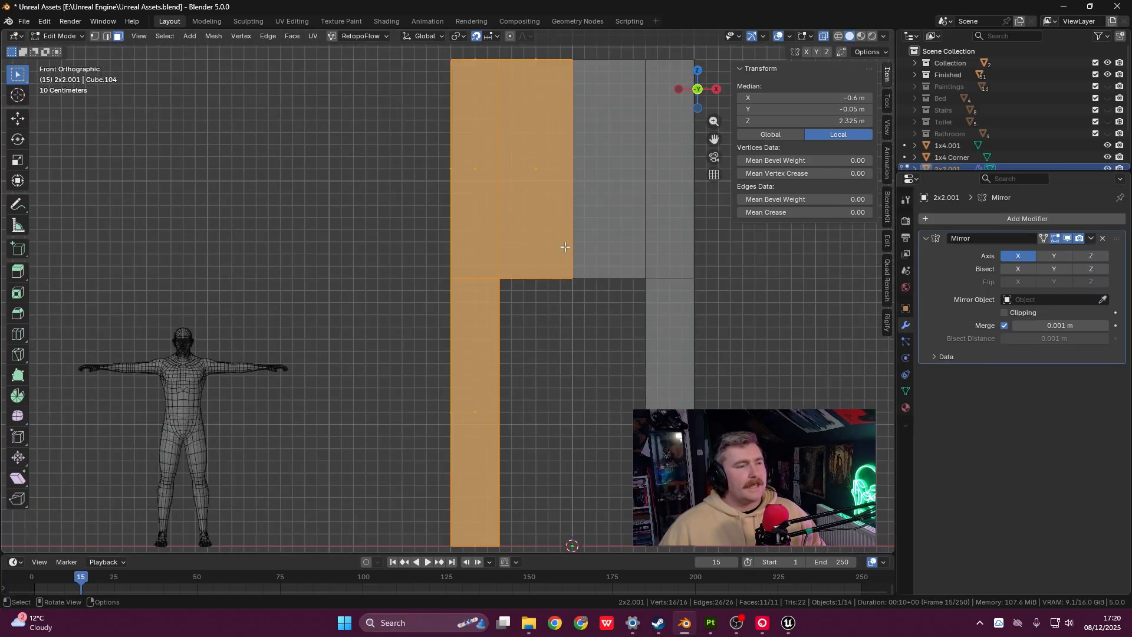
scroll(521, 211, down, 2)
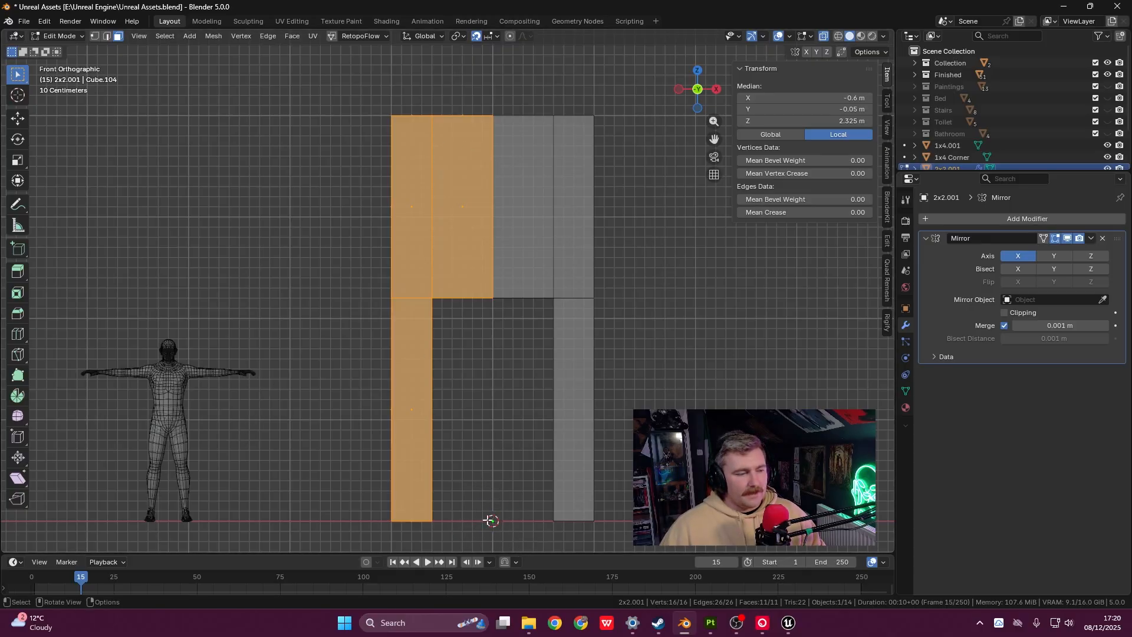
- View the doorway's top corner at an angle with X-ray off so the mesh is opaque
shift+middle_drag(523, 397, 520, 368)
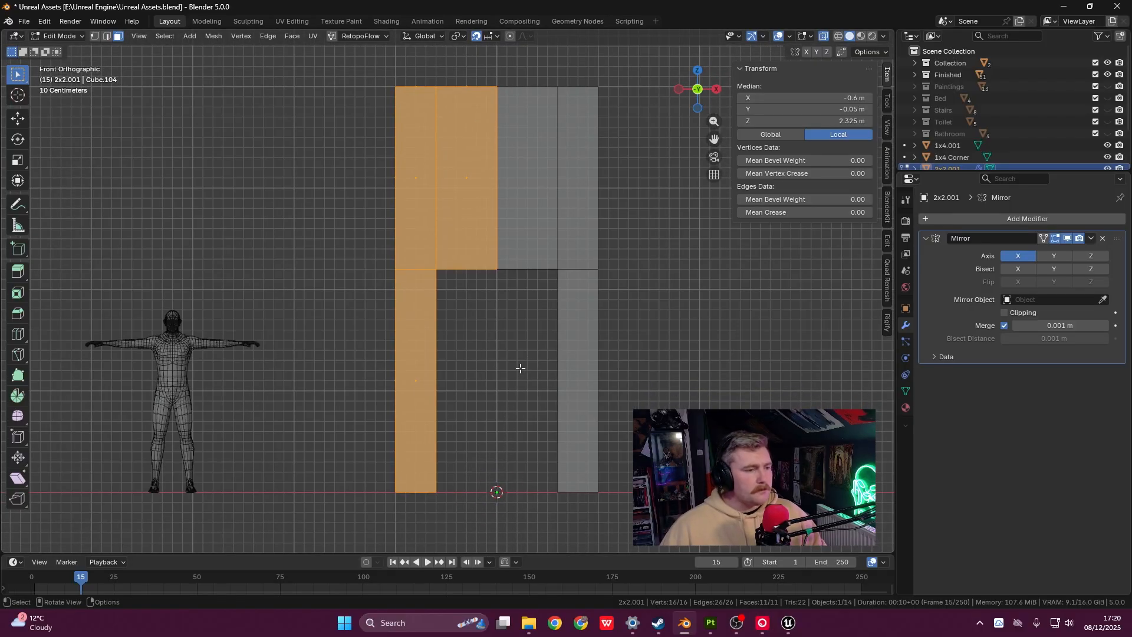
mouse_move(546, 263)
middle_down()
mouse_move(505, 226)
mouse_move(527, 269)
middle_up()
scroll(527, 269, up, 2)
scroll(495, 265, down, 1)
scroll(501, 260, up, 2)
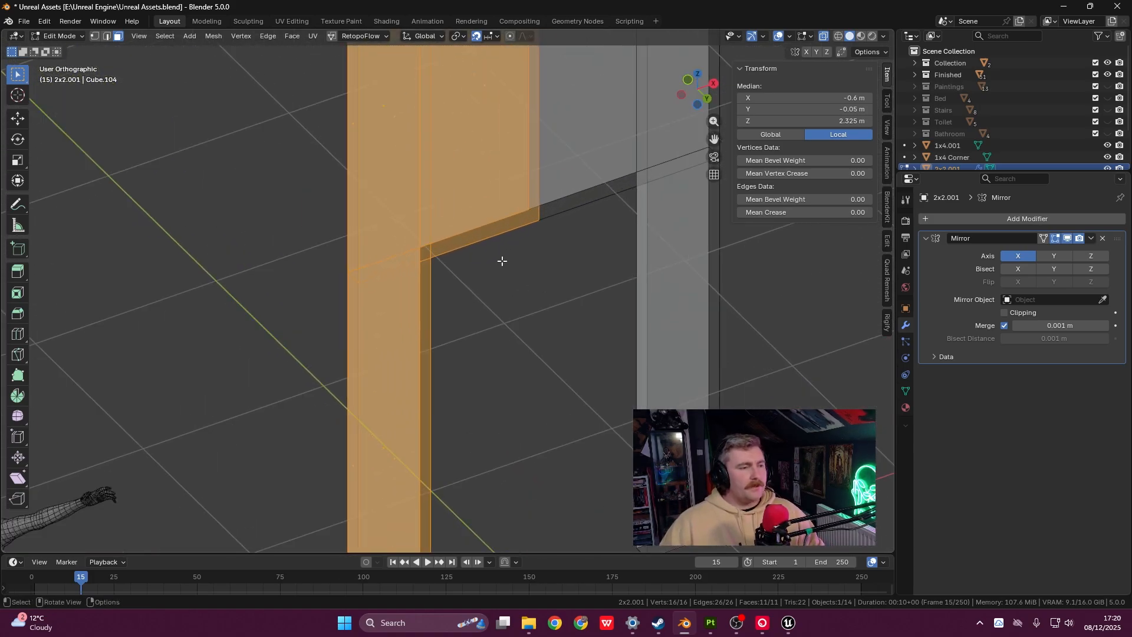
shift+middle_drag(496, 313, 585, 264)
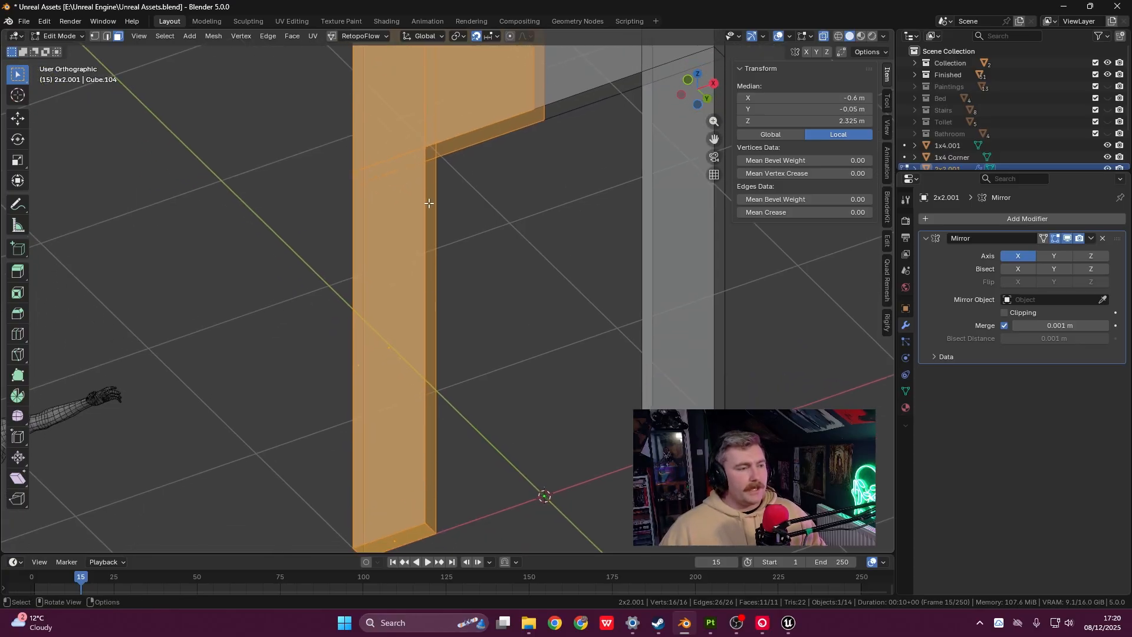
click(824, 37)
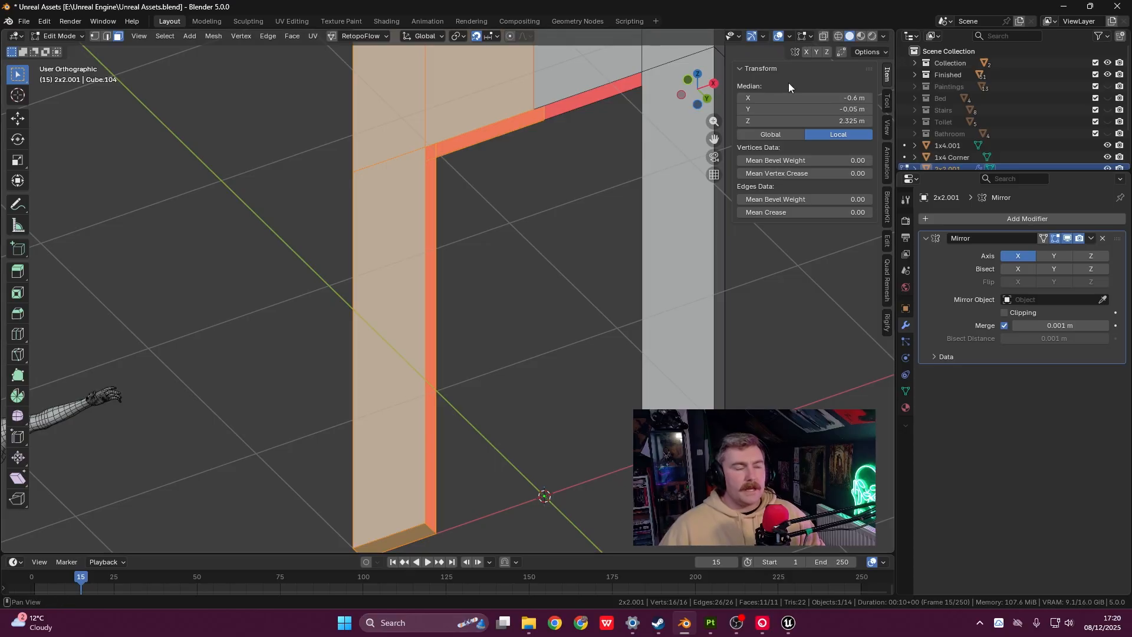
- Deselect all, then select the narrow strip face above the doorway
click(547, 177)
shift+middle_drag(547, 177, 591, 181)
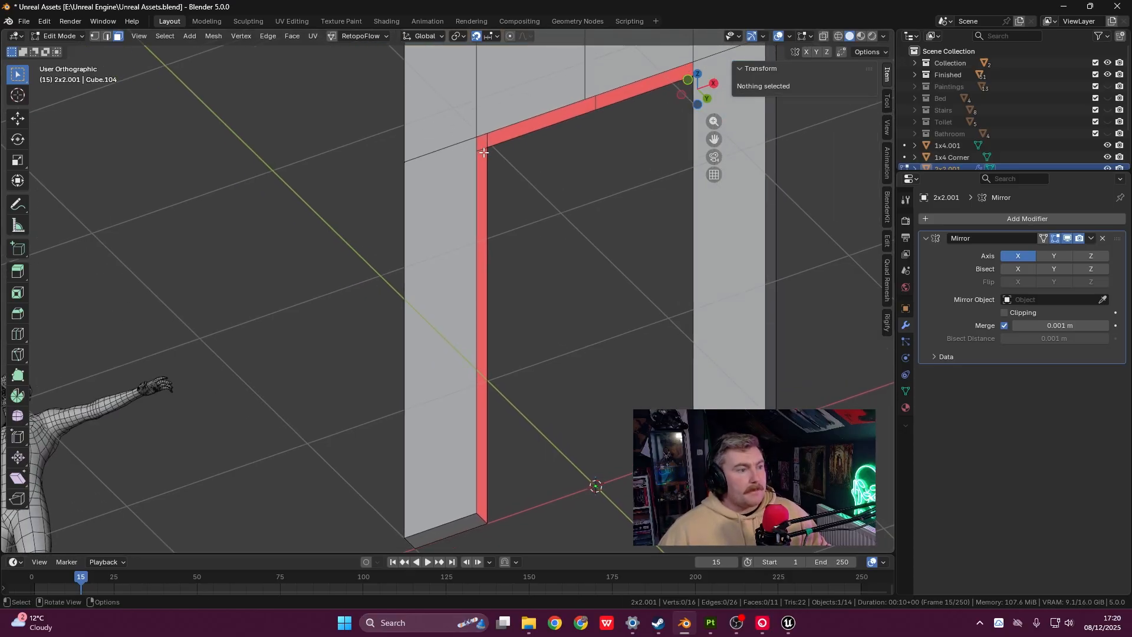
shift+middle_drag(520, 125, 547, 179)
click(530, 127)
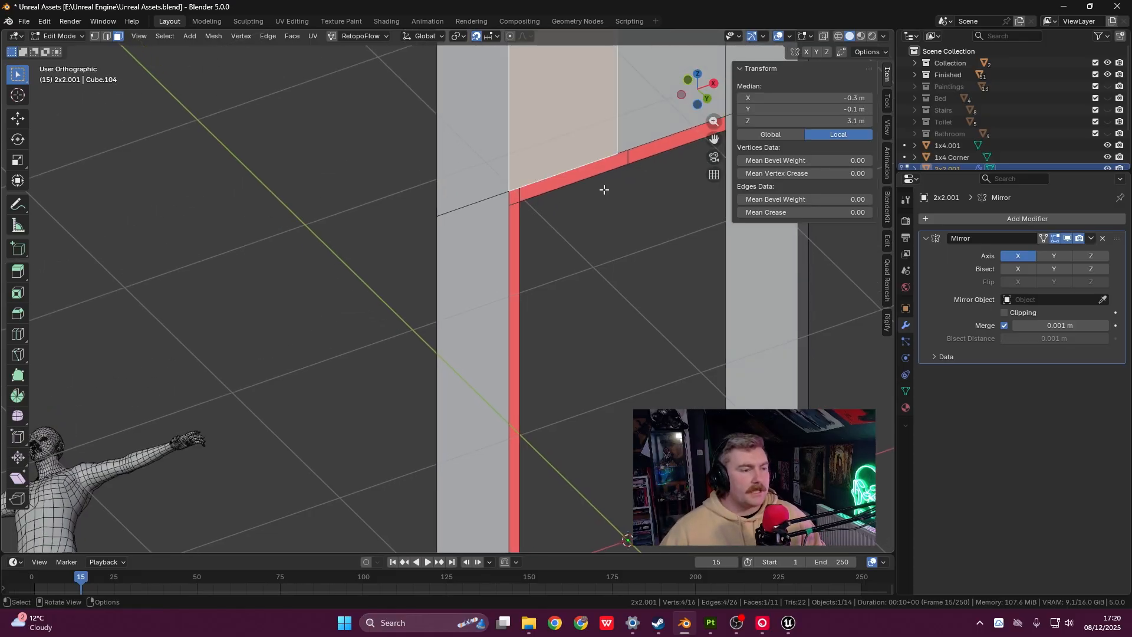
click(599, 171)
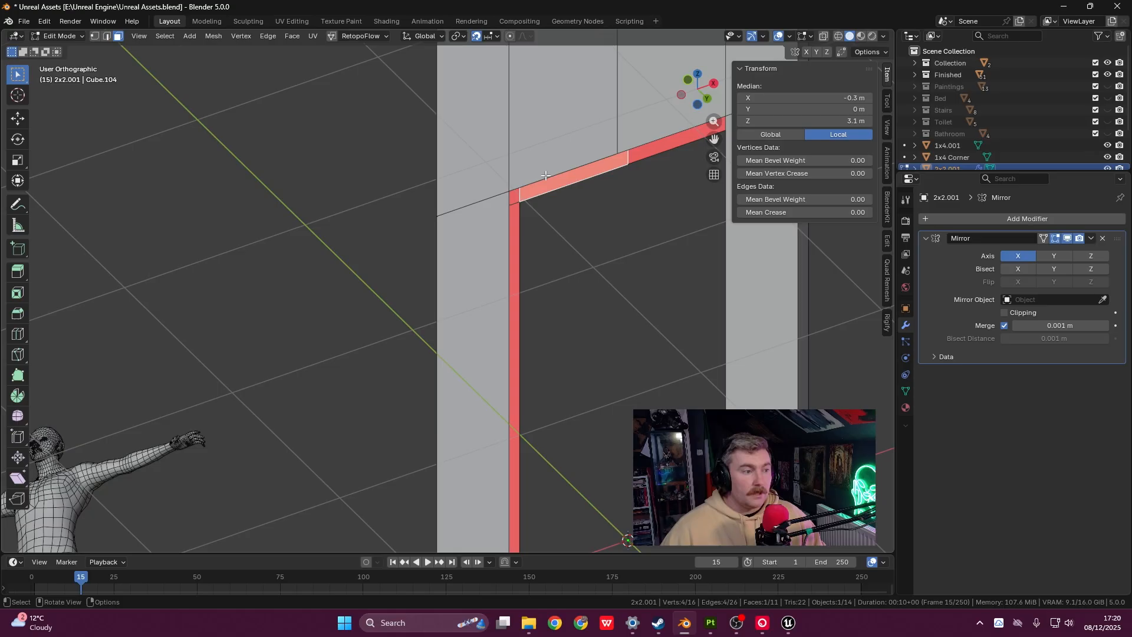
shift+middle_drag(586, 188, 563, 175)
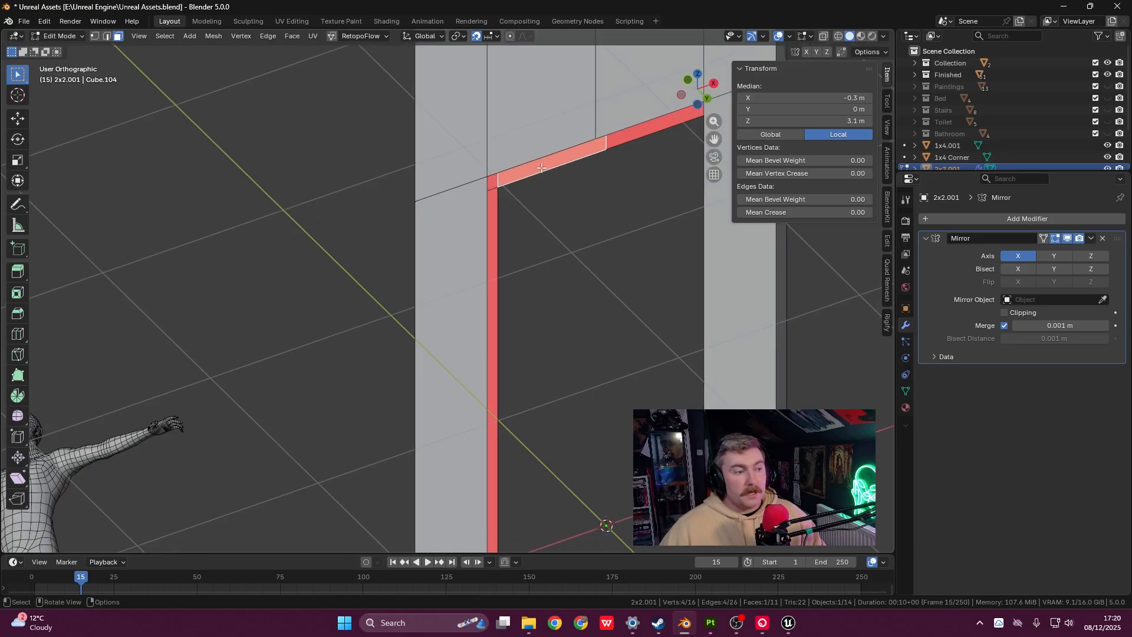
- Toggle Face Orientation off and back on in Viewport Overlays, then return to Object Mode
click(790, 37)
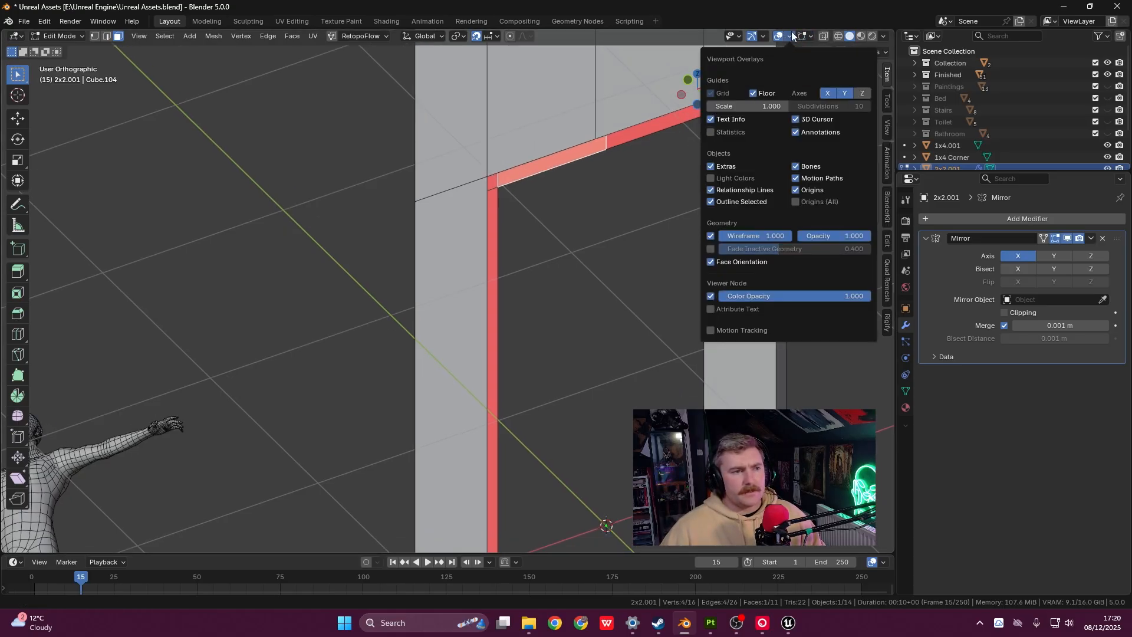
click(711, 262)
click(711, 262)
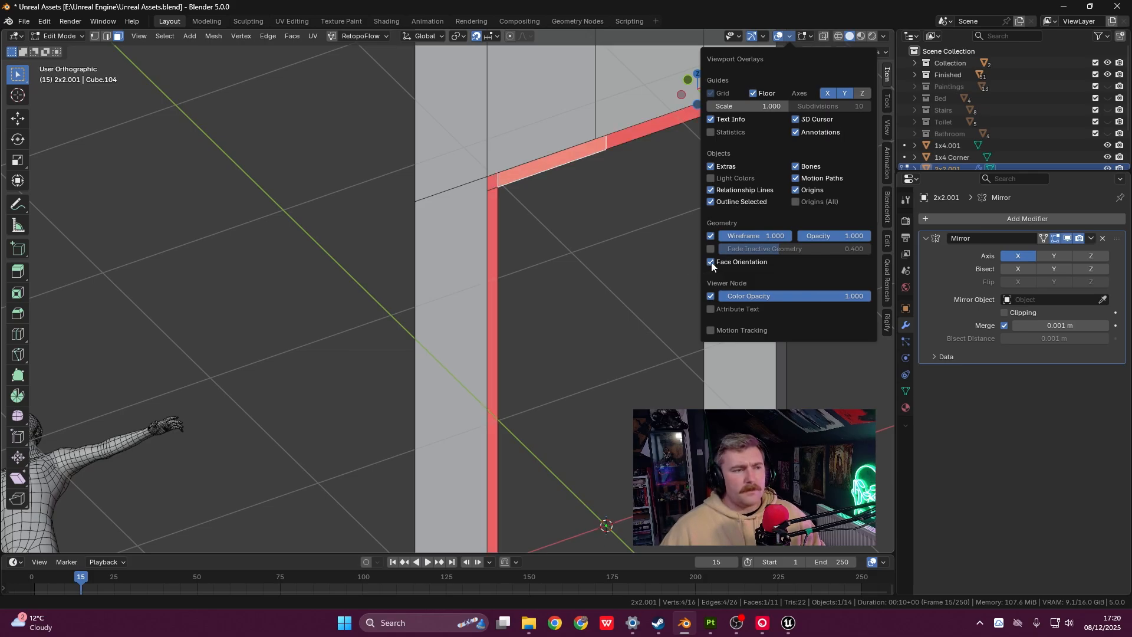
click(564, 201)
shift+middle_drag(574, 218, 548, 192)
scroll(586, 154, down, 2)
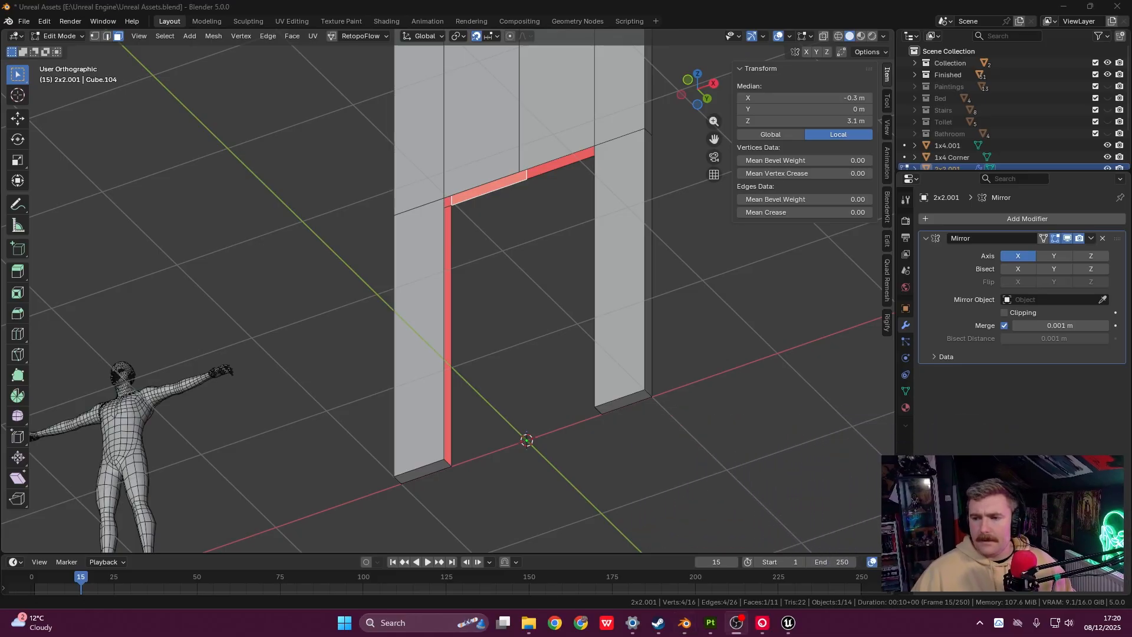
shift+middle_drag(444, 189, 442, 187)
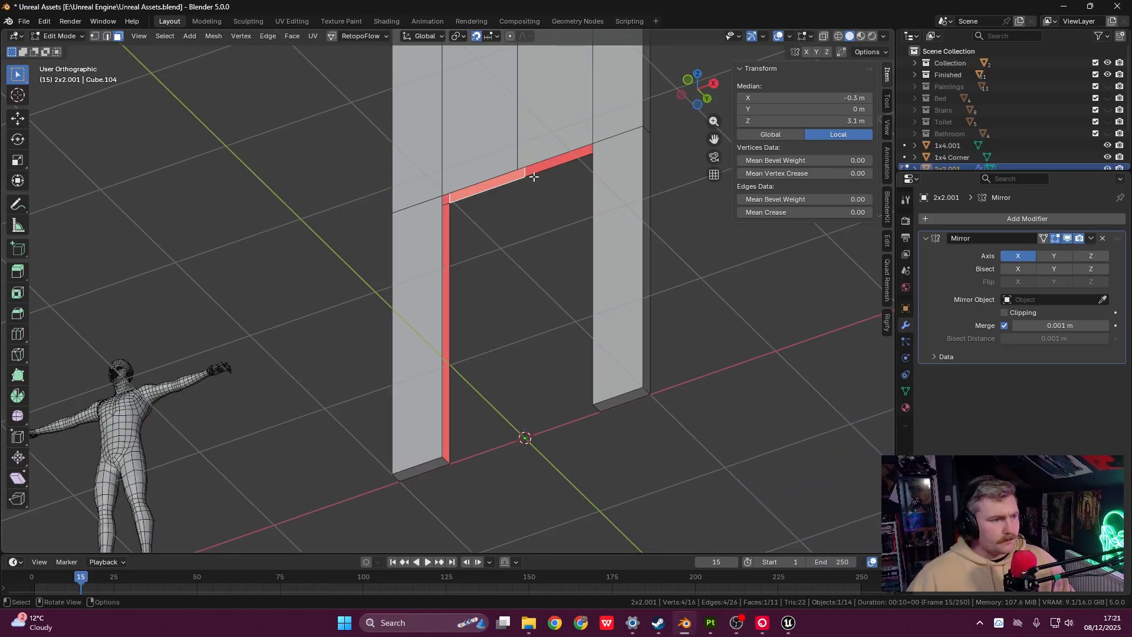
key(Tab)
- Apply the Mirror modifier and go back into Edit Mode on the door frame
click(1090, 239)
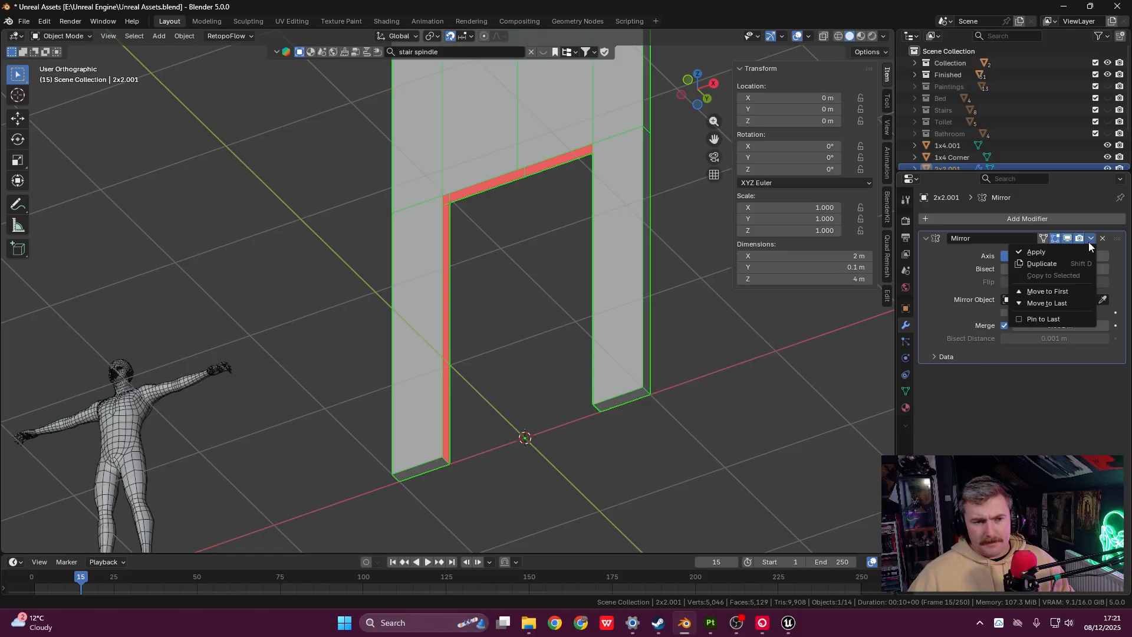
click(1036, 252)
key(Tab)
scroll(493, 186, up, 2)
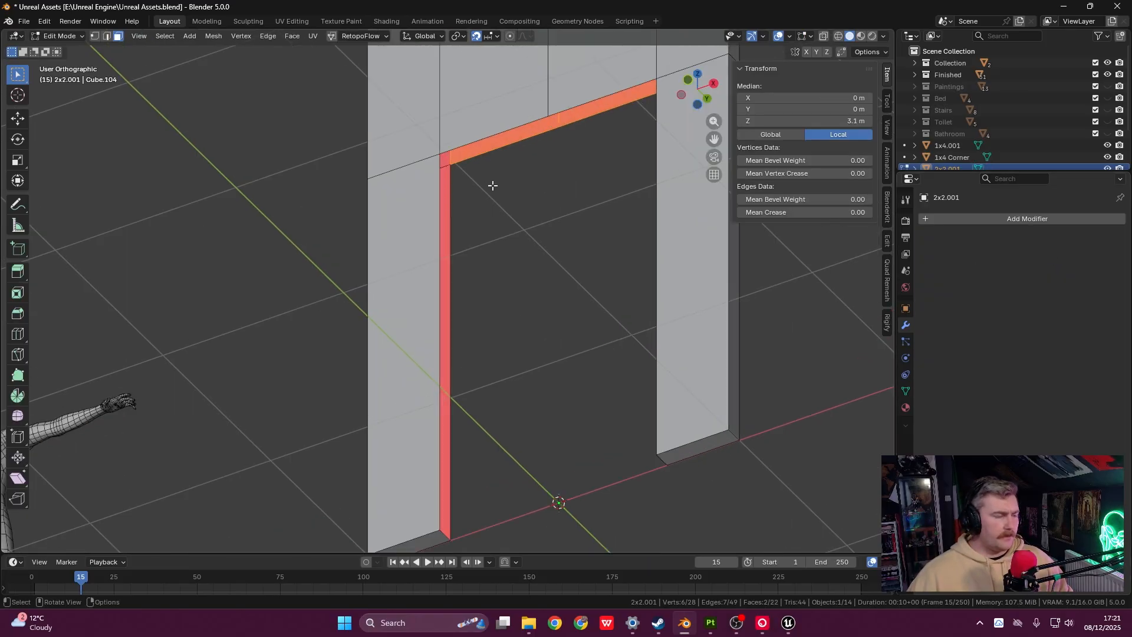
shift+middle_drag(493, 185, 486, 209)
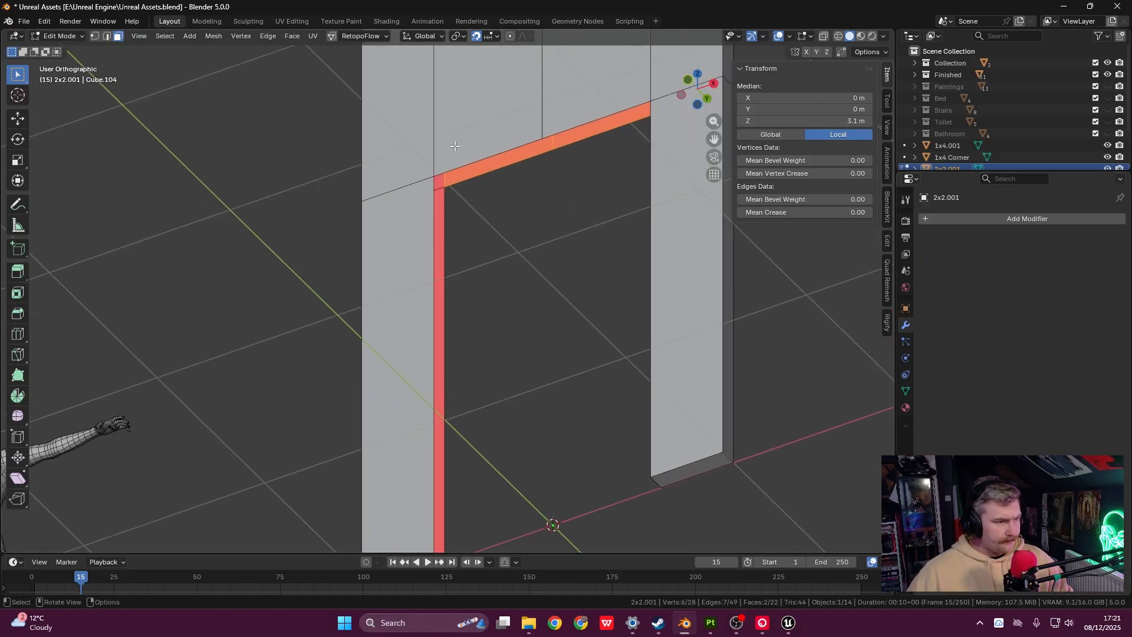
- In vertex select mode, fill the faces under the doorway's top beam
key(1)
scroll(504, 152, up, 4)
shift+middle_drag(503, 152, 390, 246)
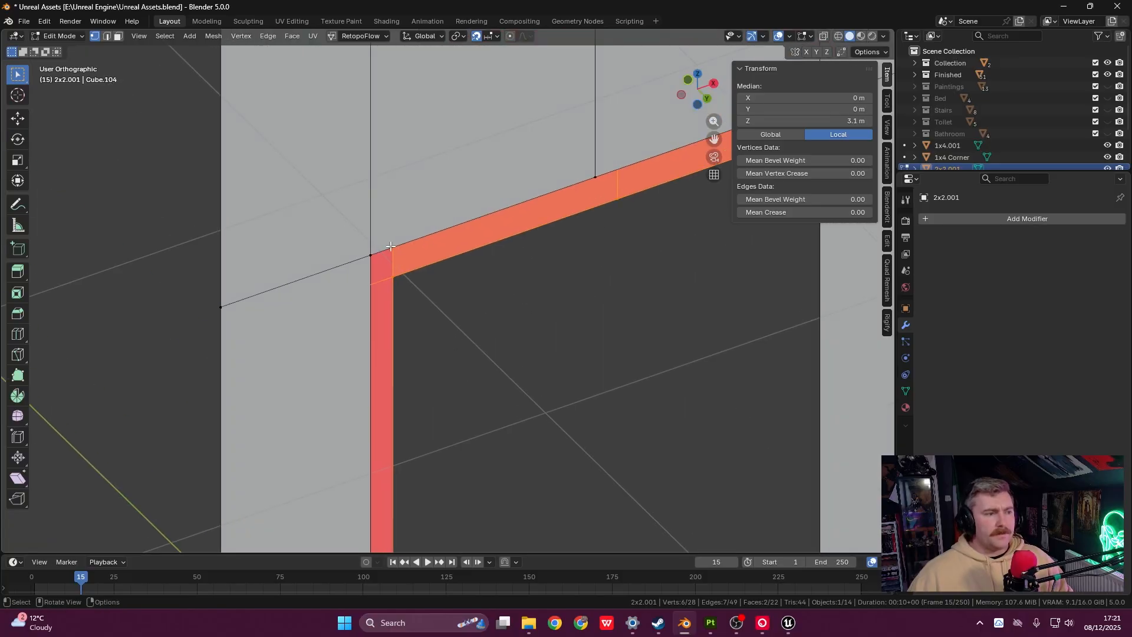
click(372, 251)
shift+click(394, 273)
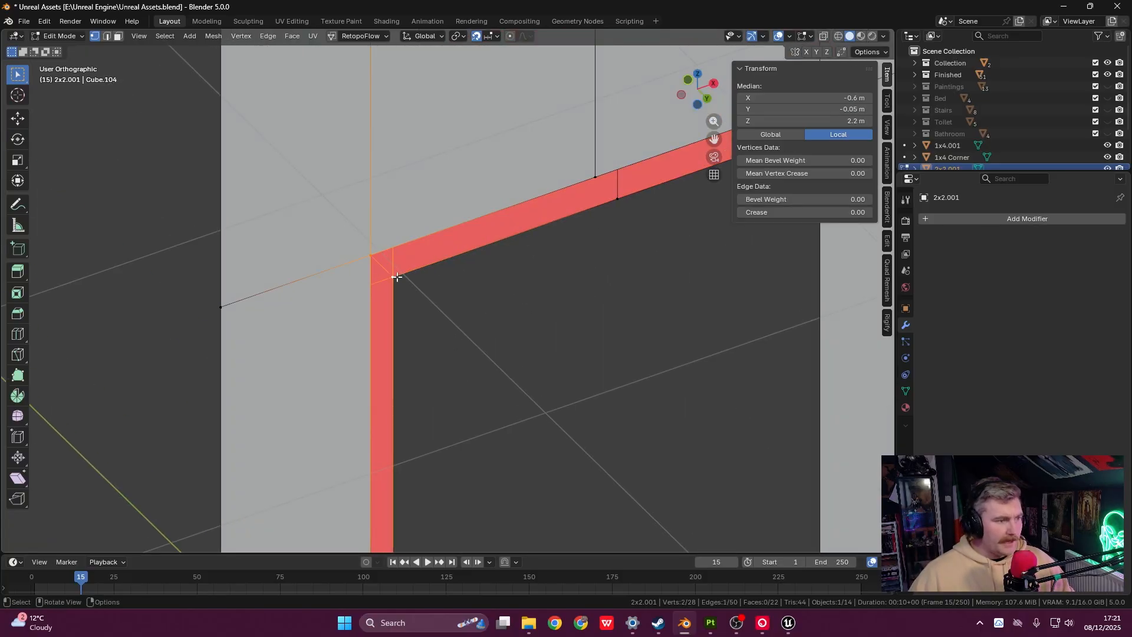
key(f)
scroll(637, 236, down, 5)
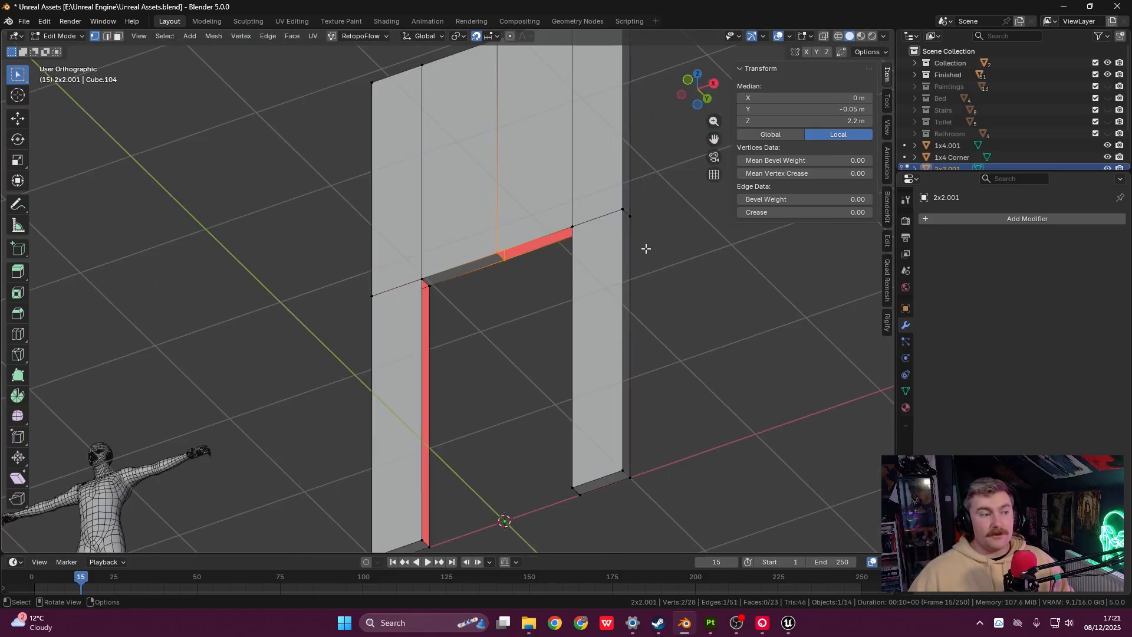
scroll(644, 246, up, 4)
key(f)
- Fill the inner faces of the right and left doorway pillars
middle_drag(644, 240, 749, 281)
key(f)
scroll(640, 267, down, 1)
middle_drag(638, 295, 497, 351)
click(476, 413)
shift+click(499, 411)
shift+middle_drag(489, 105, 510, 377)
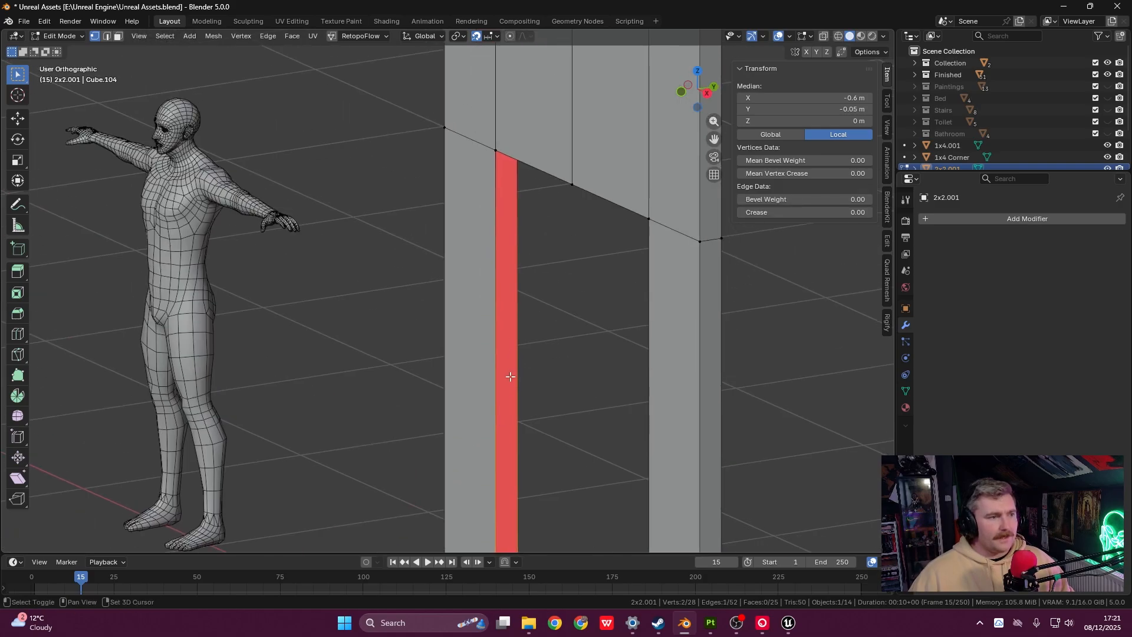
shift+click(501, 154)
middle_drag(506, 171, 522, 118)
shift+click(523, 137)
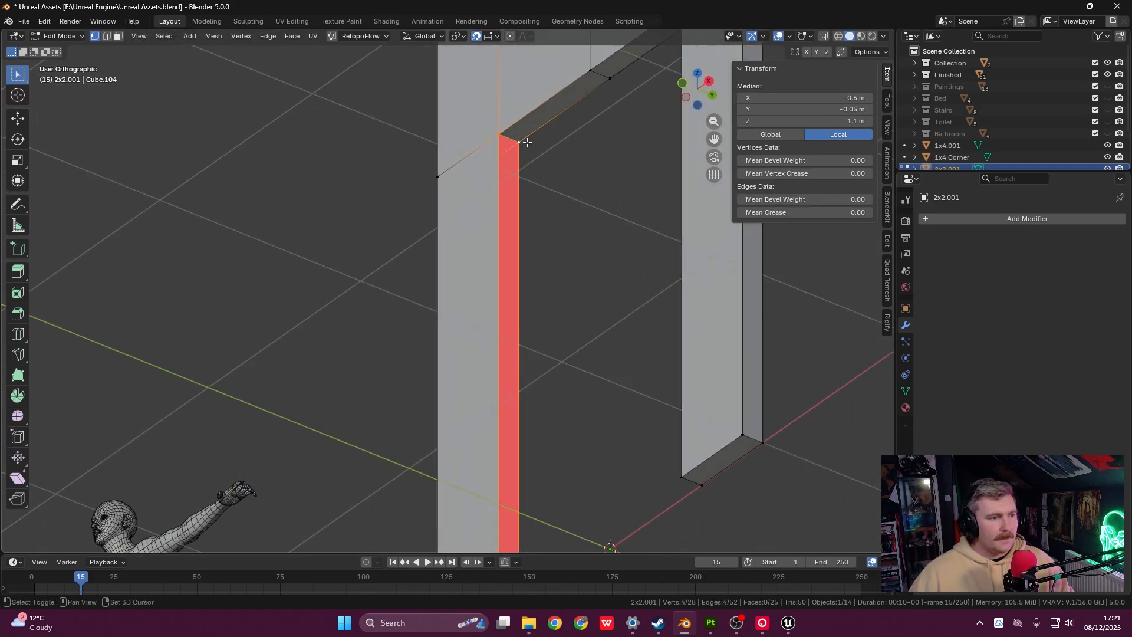
key(f)
scroll(524, 140, down, 4)
shift+middle_drag(517, 175, 533, 293)
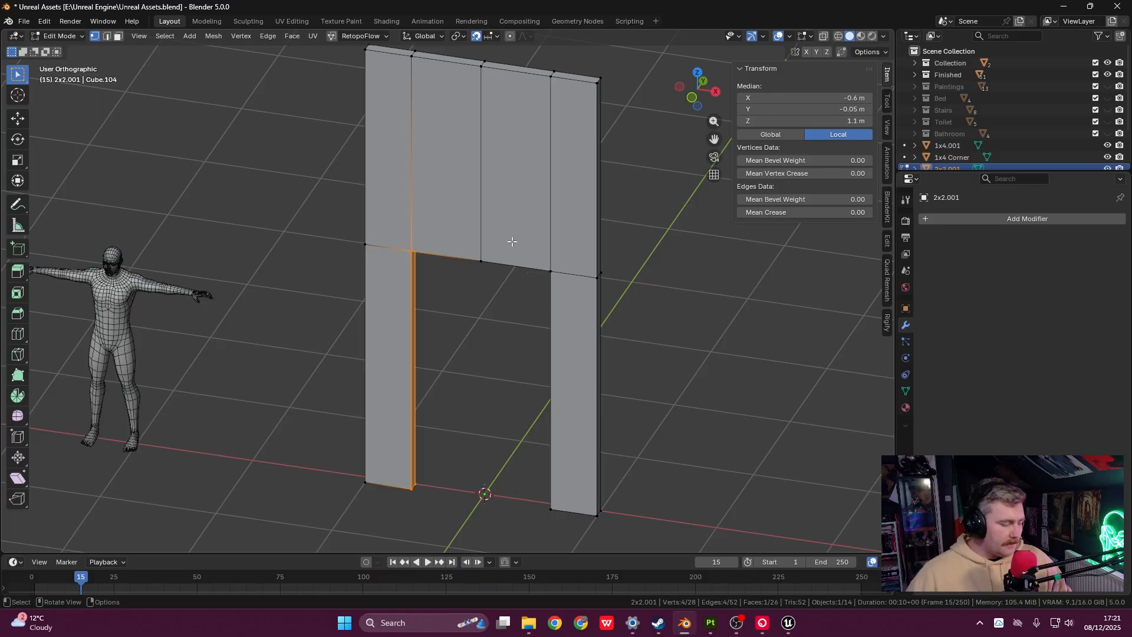
- Select the whole mesh and merge overlapping vertices by distance (0.0005 m)
middle_drag(512, 242, 531, 228)
key(a)
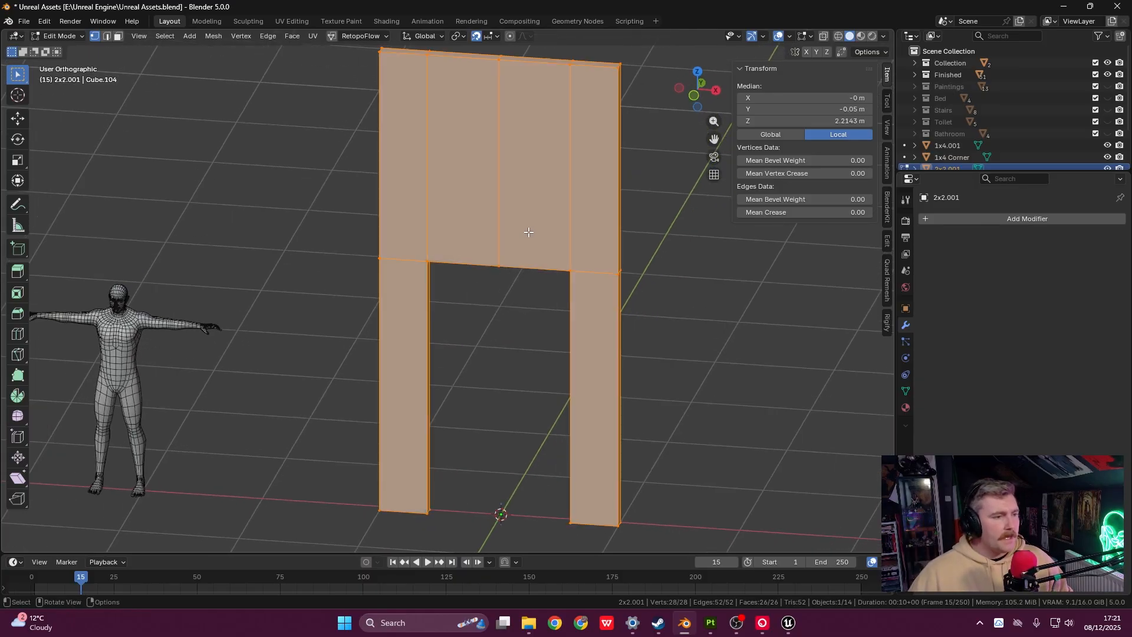
key(m)
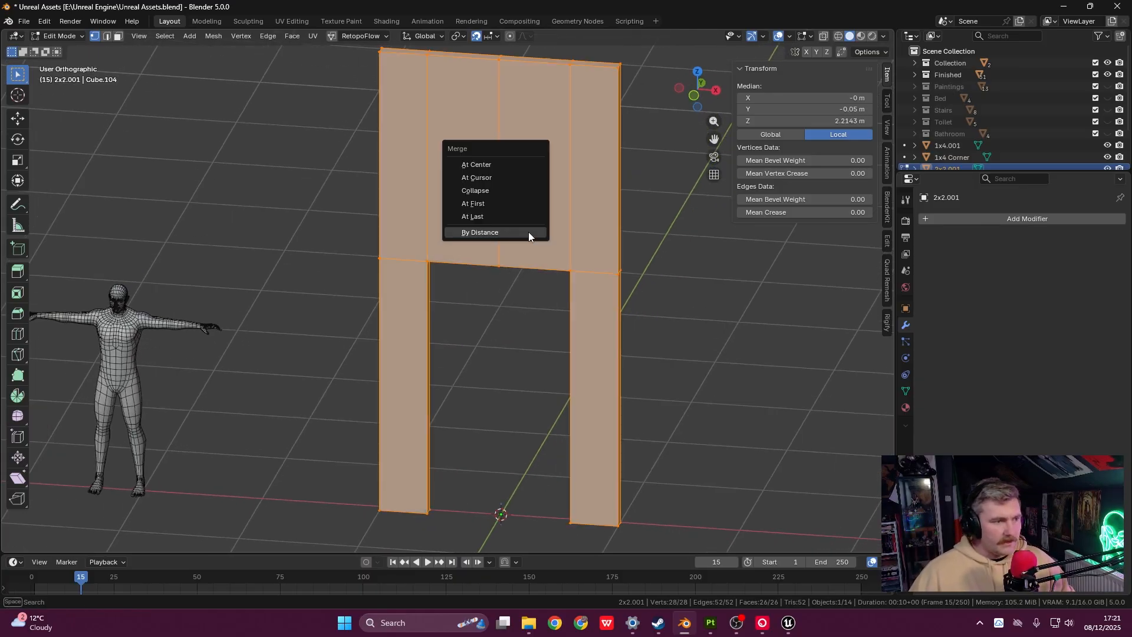
click(528, 232)
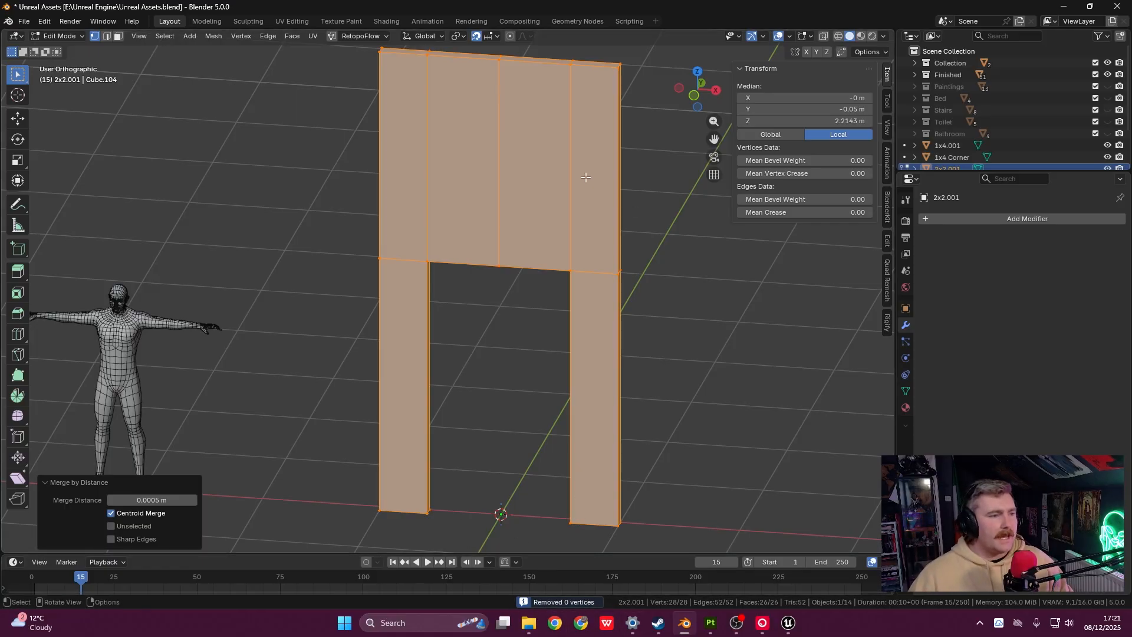
- Switch to front view, then top orthographic view, and pan the strip into view
key(grave)
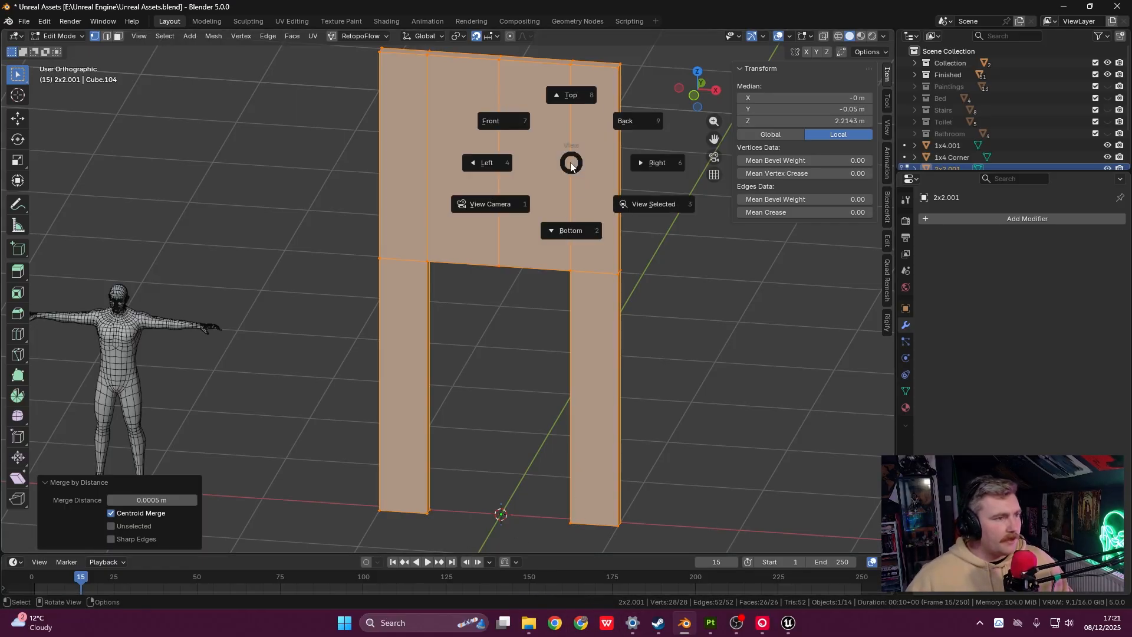
click(503, 128)
shift+middle_drag(494, 422, 495, 298)
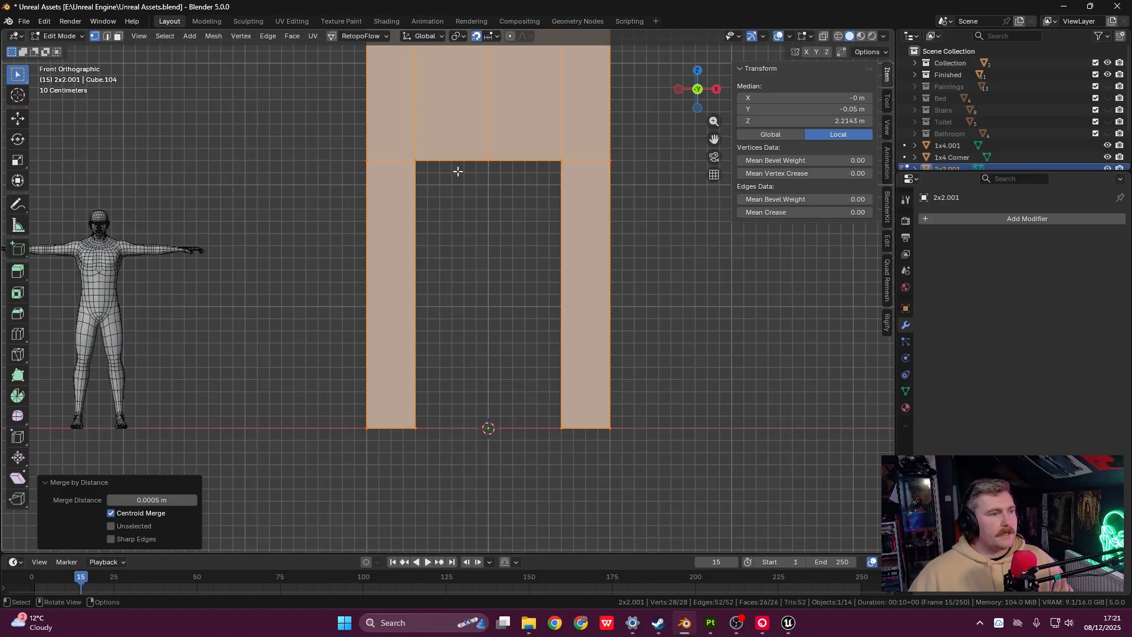
shift+middle_drag(458, 169, 448, 308)
key(grave)
click(449, 243)
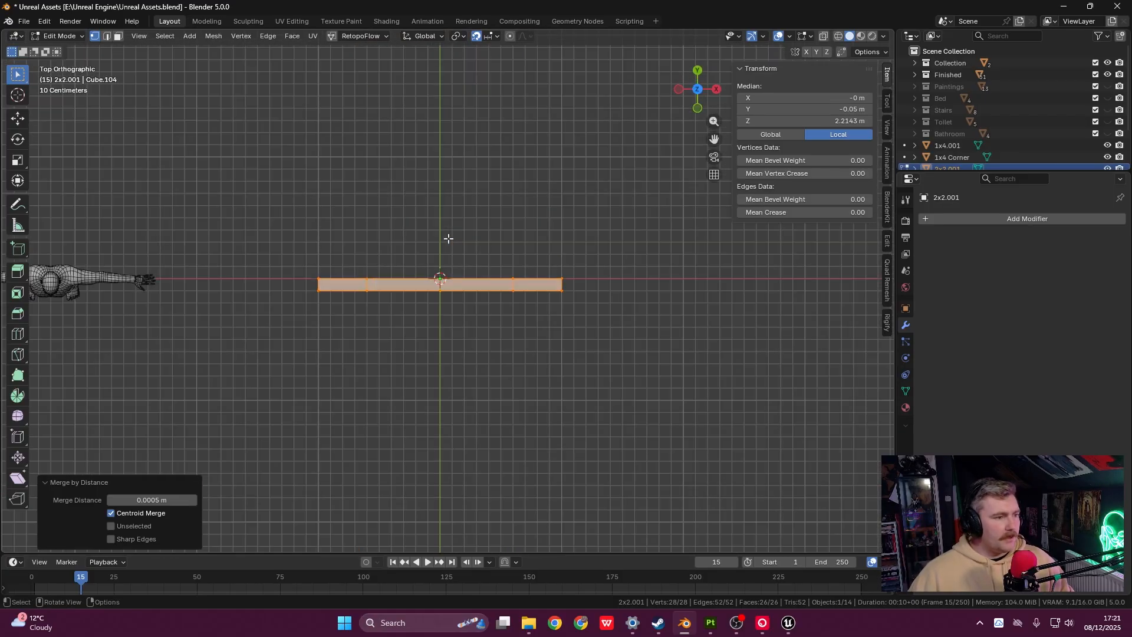
scroll(449, 247, up, 3)
middle_drag(448, 255, 443, 257)
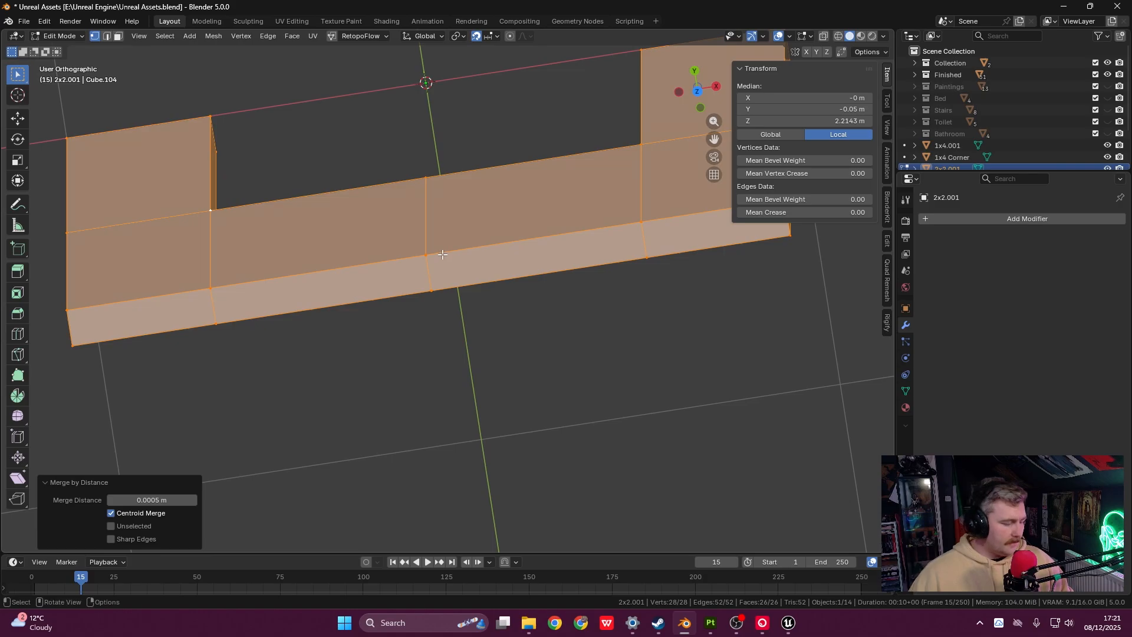
key(grave)
click(437, 220)
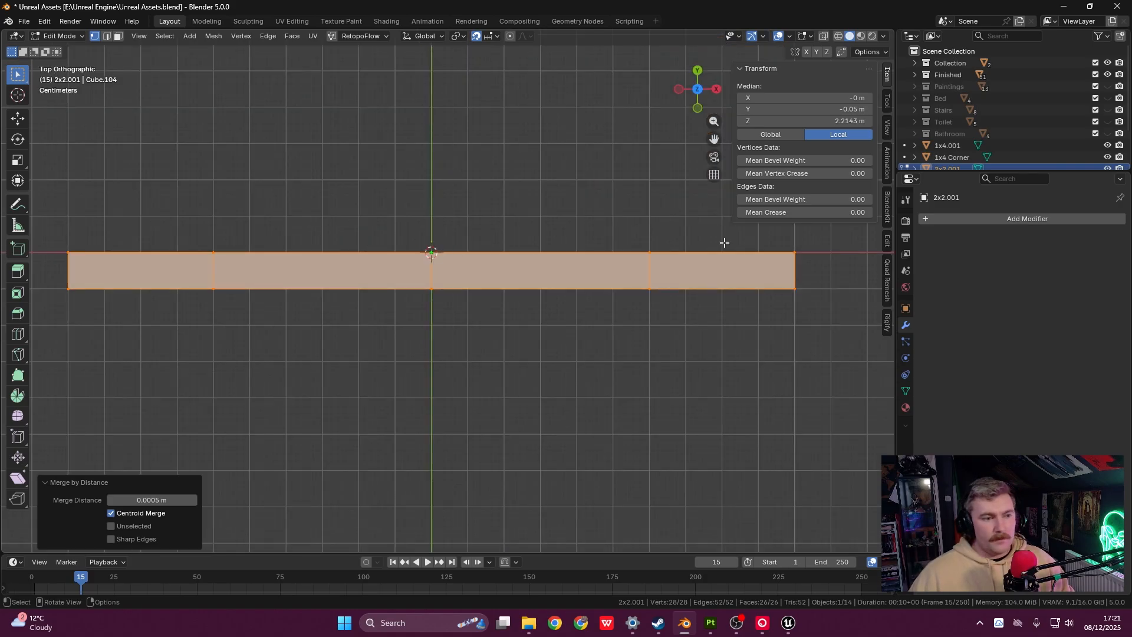
shift+middle_drag(432, 252, 584, 269)
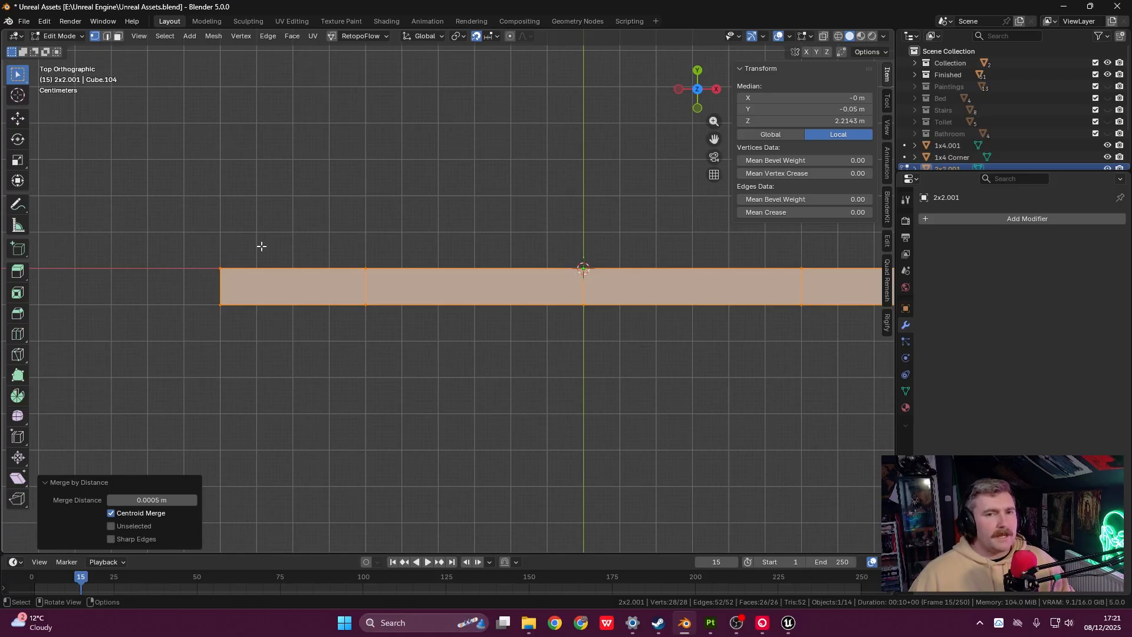
- Move the door-frame geometry 1 m along X and return to Object Mode
key(g)
key(x)
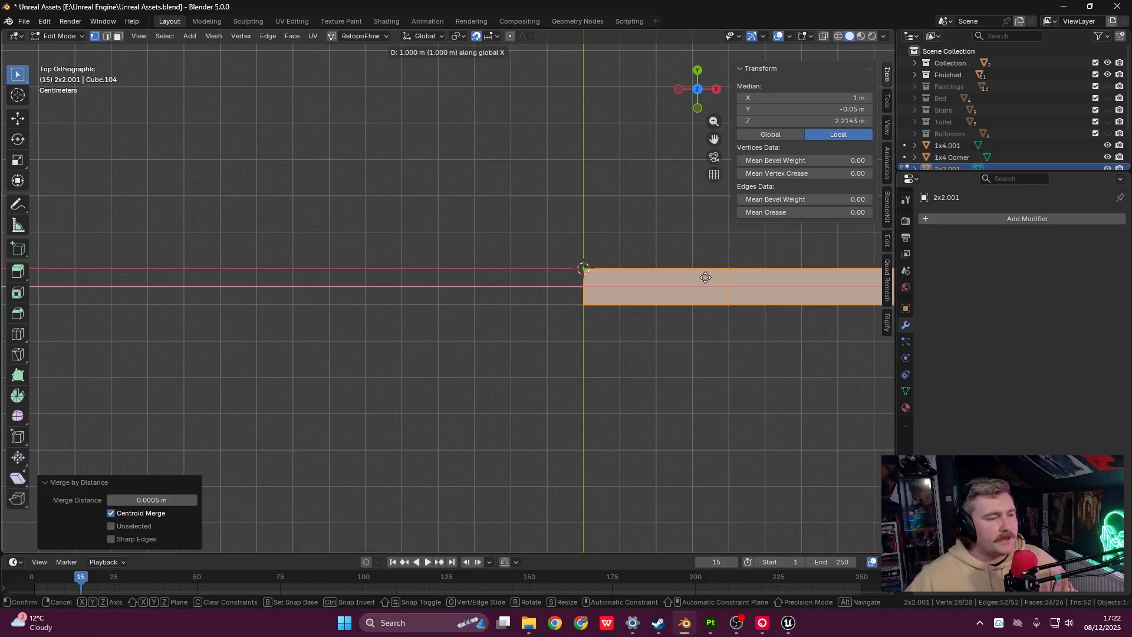
key(Return)
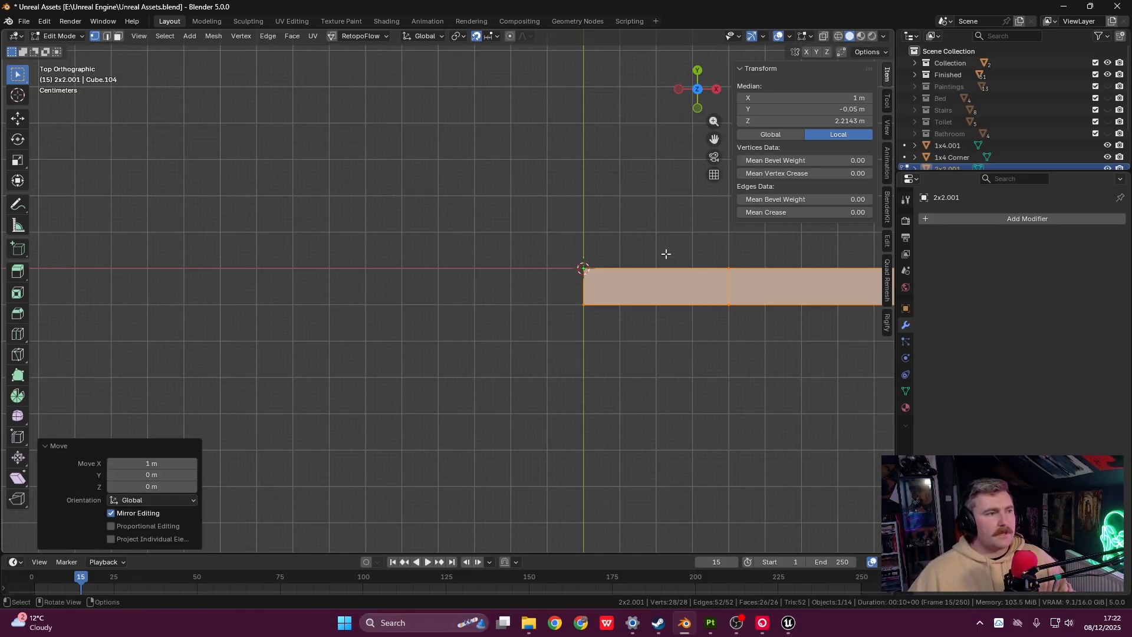
scroll(655, 251, down, 6)
key(Tab)
middle_drag(558, 348, 575, 300)
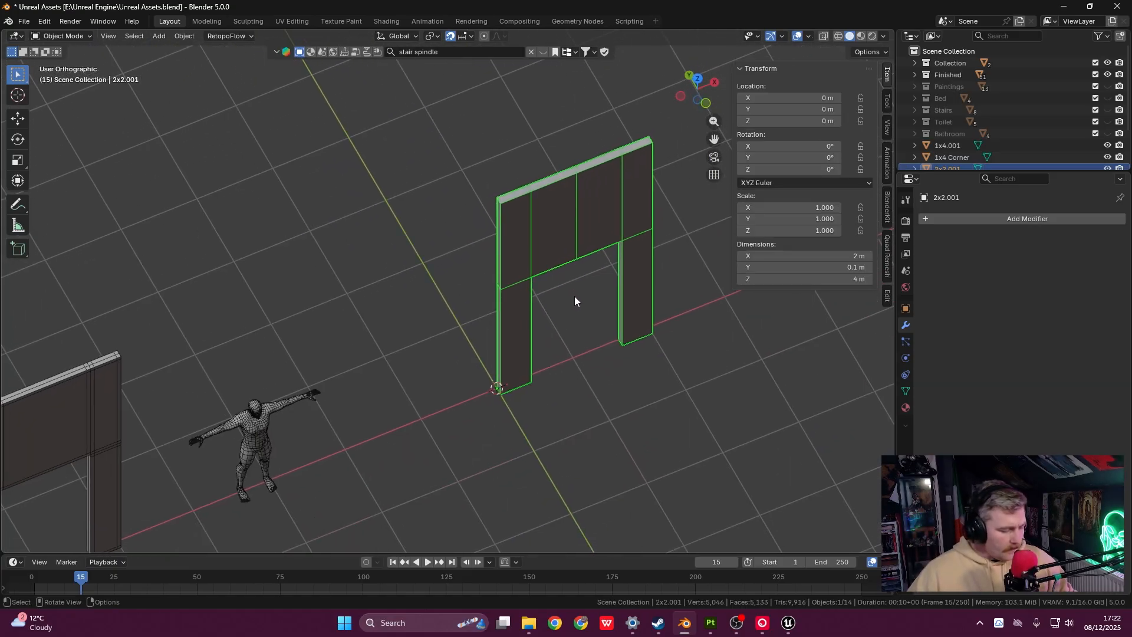
- Apply all transforms to the door frame
key(ctrl+a)
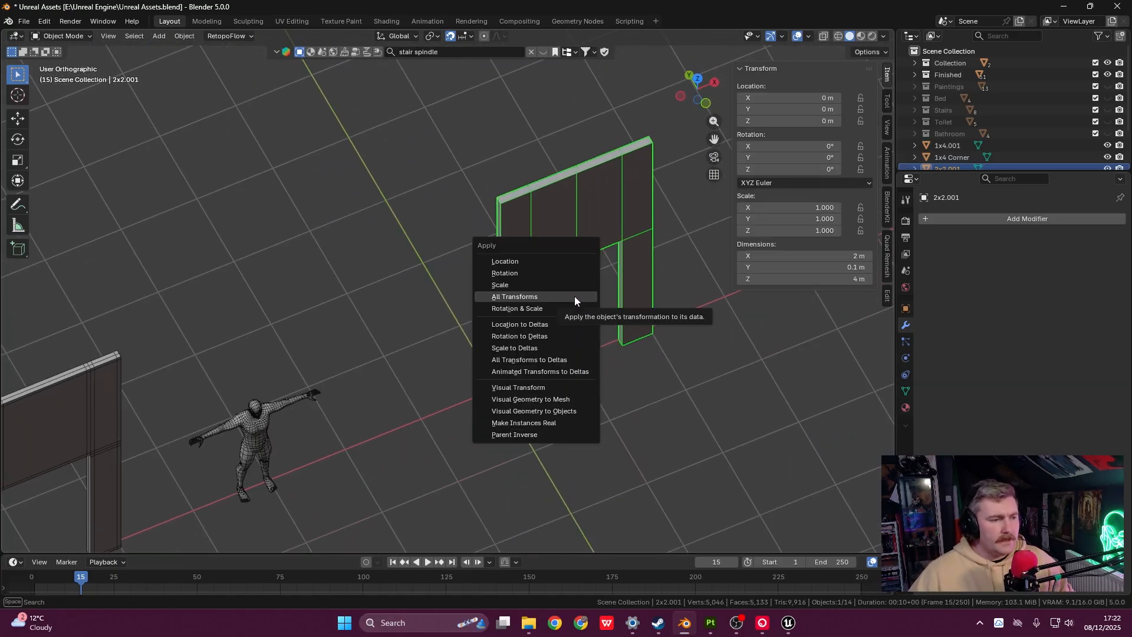
click(574, 296)
middle_drag(587, 296, 432, 349)
scroll(598, 281, down, 3)
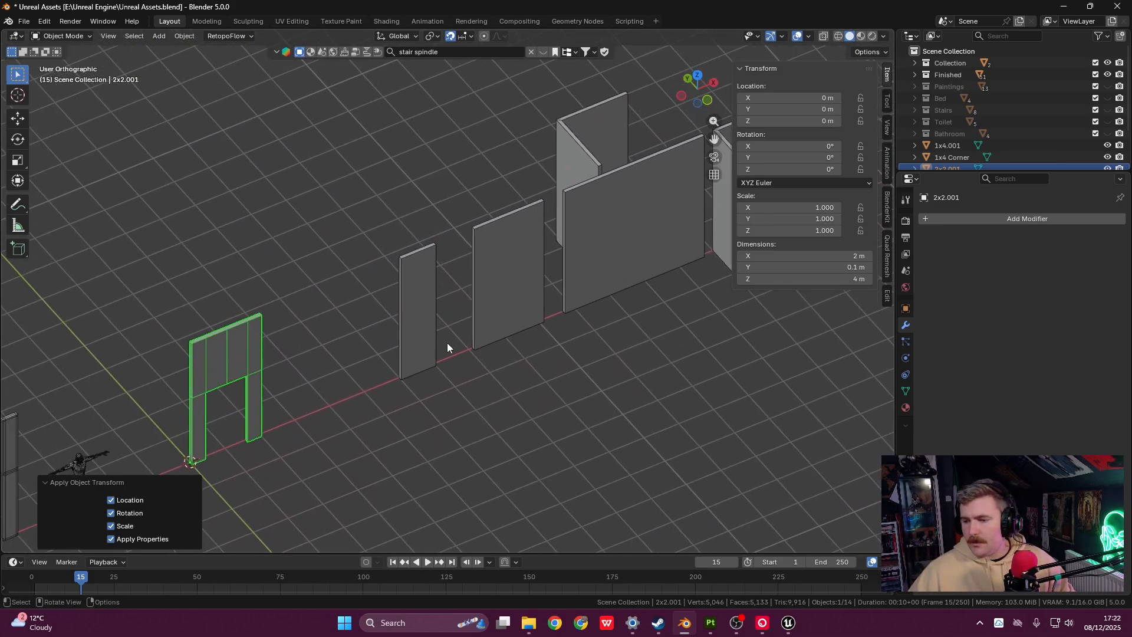
scroll(489, 321, down, 2)
shift+middle_drag(496, 319, 550, 307)
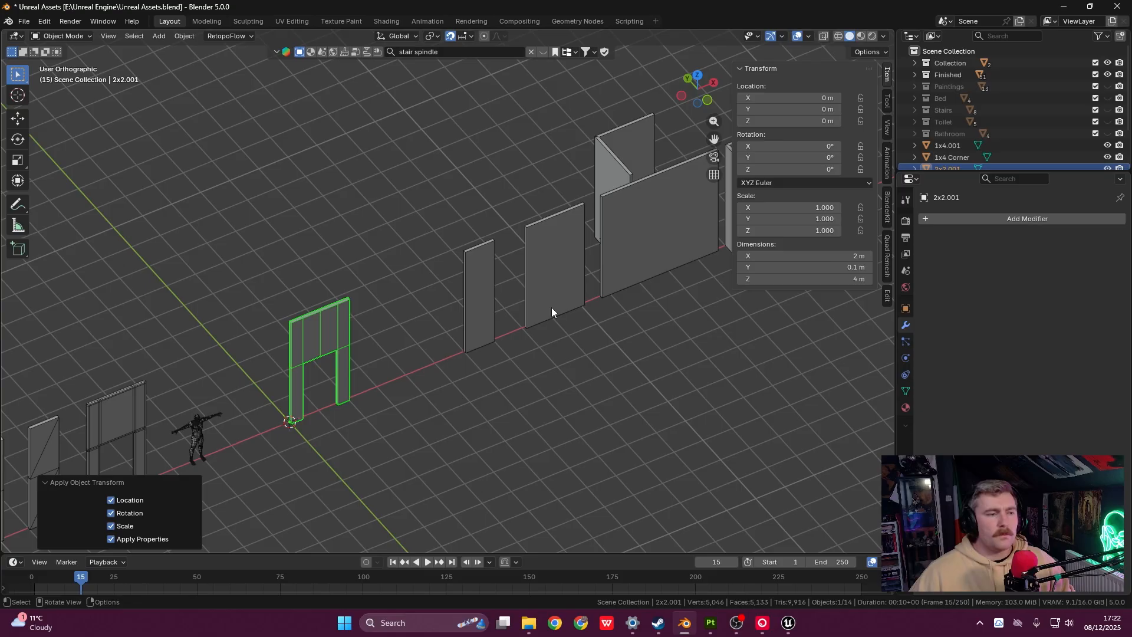
- Move the door frame 3 m along X to line up with the other wall panels
key(g)
key(x)
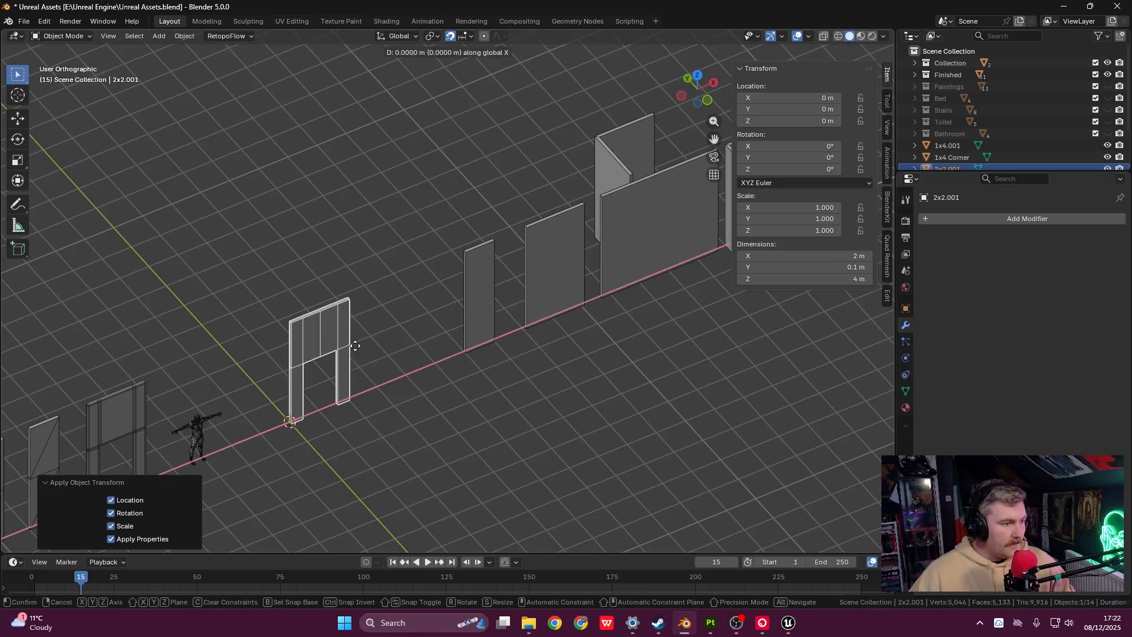
key(3)
key(Return)
shift+middle_drag(465, 301, 295, 345)
shift+middle_drag(356, 325, 558, 309)
scroll(451, 314, down, 2)
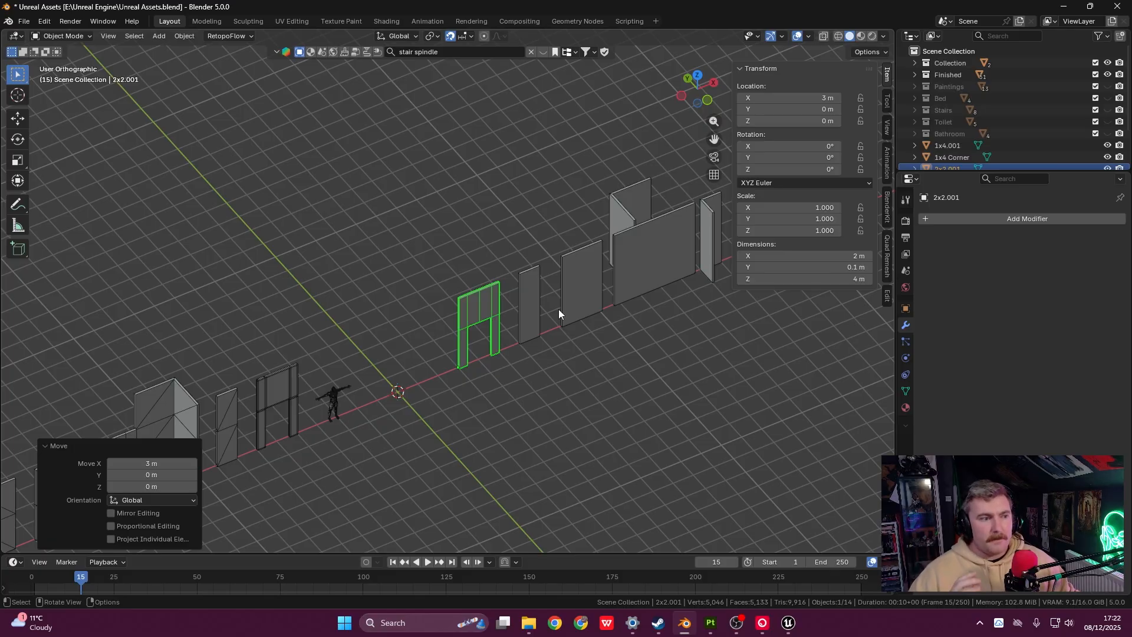
middle_drag(559, 314, 527, 349)
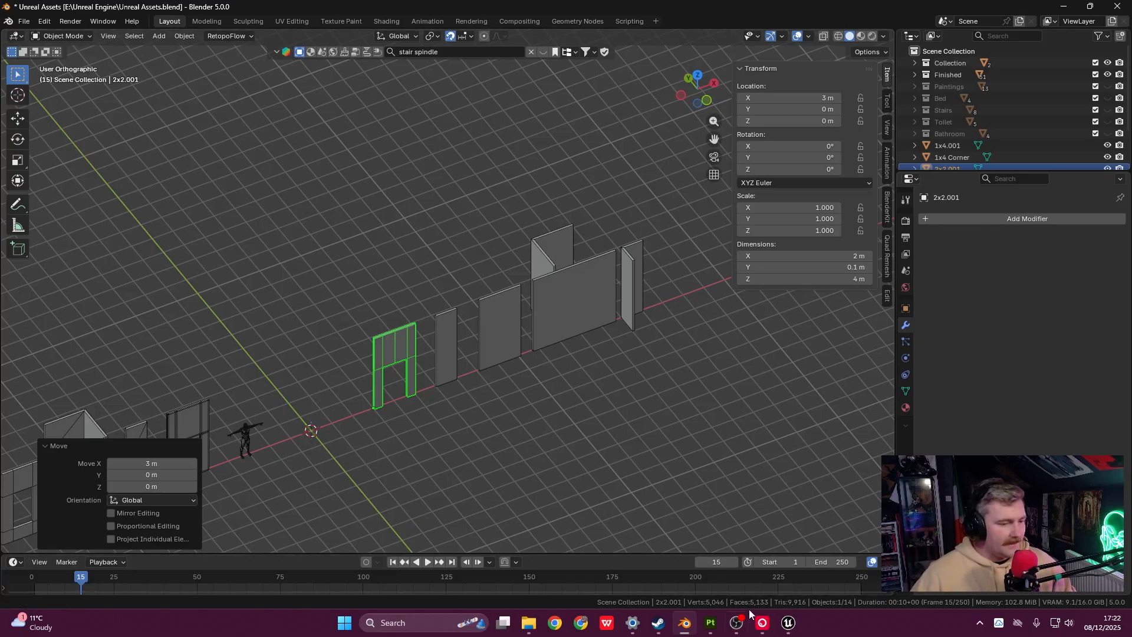
- In Unreal, drag the 2x4 wall mesh from TEST_ModularWalls into the level, then return to Blender
click(794, 628)
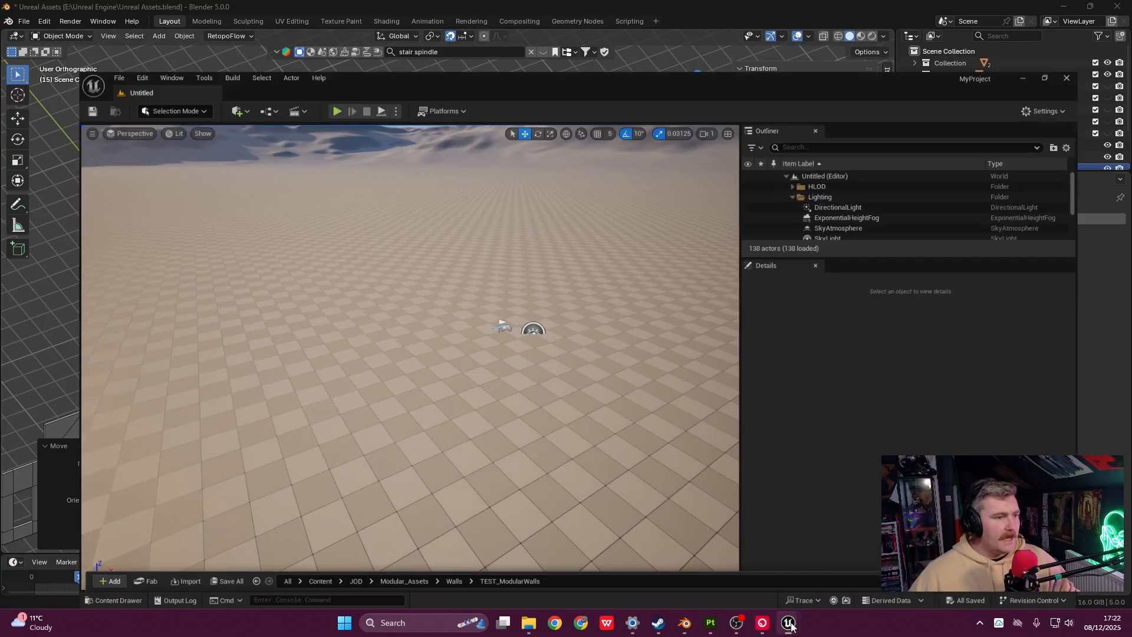
scroll(575, 319, down, 2)
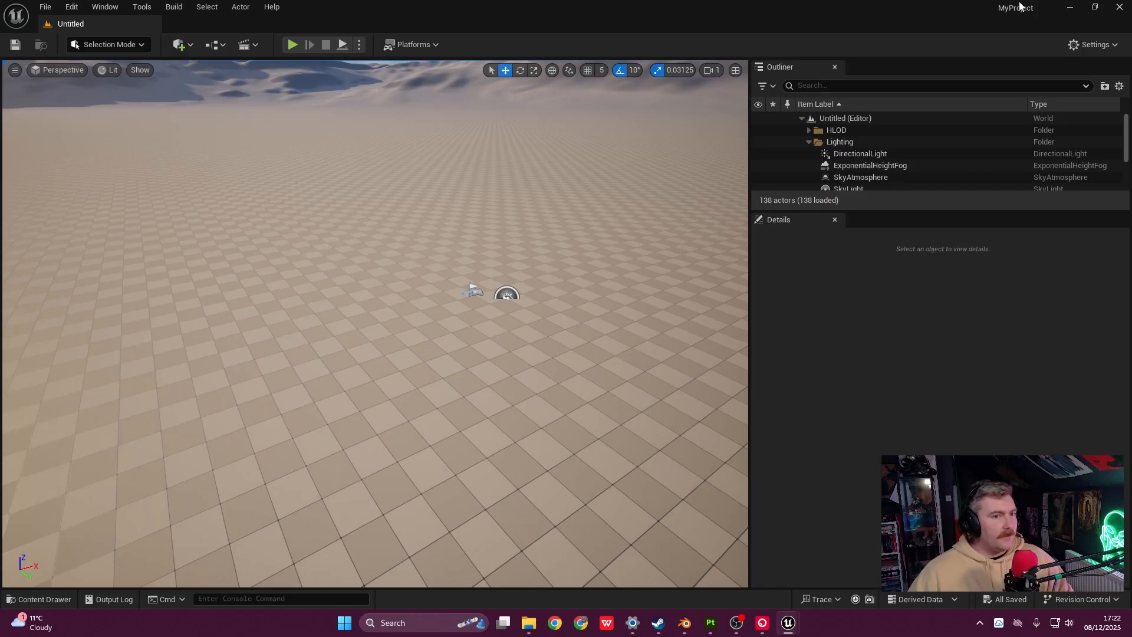
scroll(537, 339, up, 5)
scroll(532, 325, down, 4)
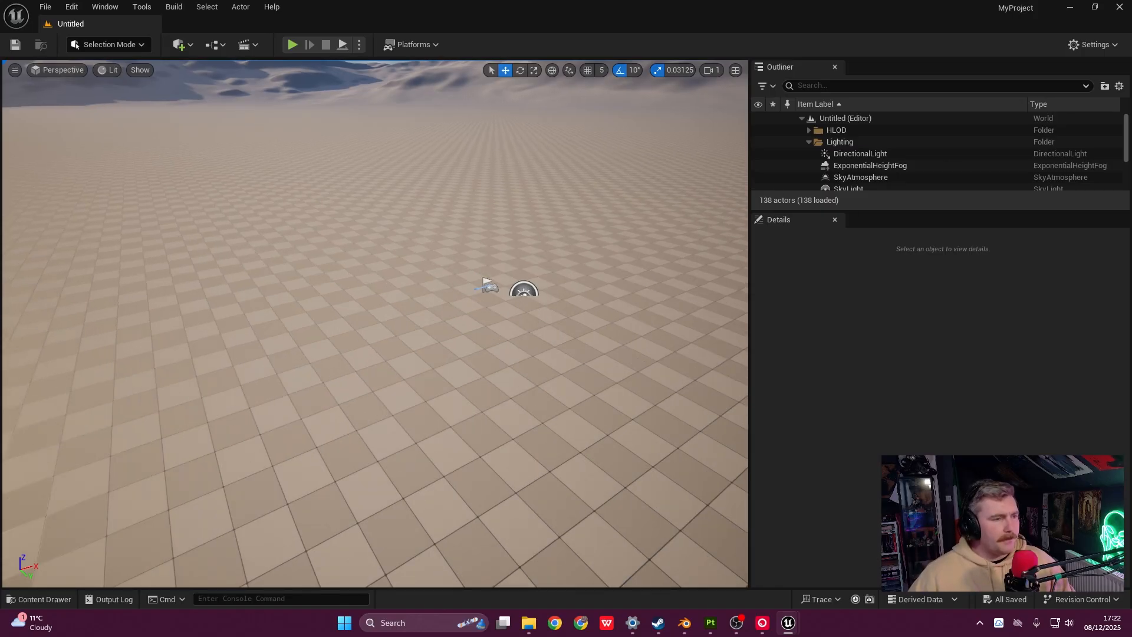
scroll(533, 325, down, 1)
scroll(538, 305, up, 2)
scroll(538, 304, down, 3)
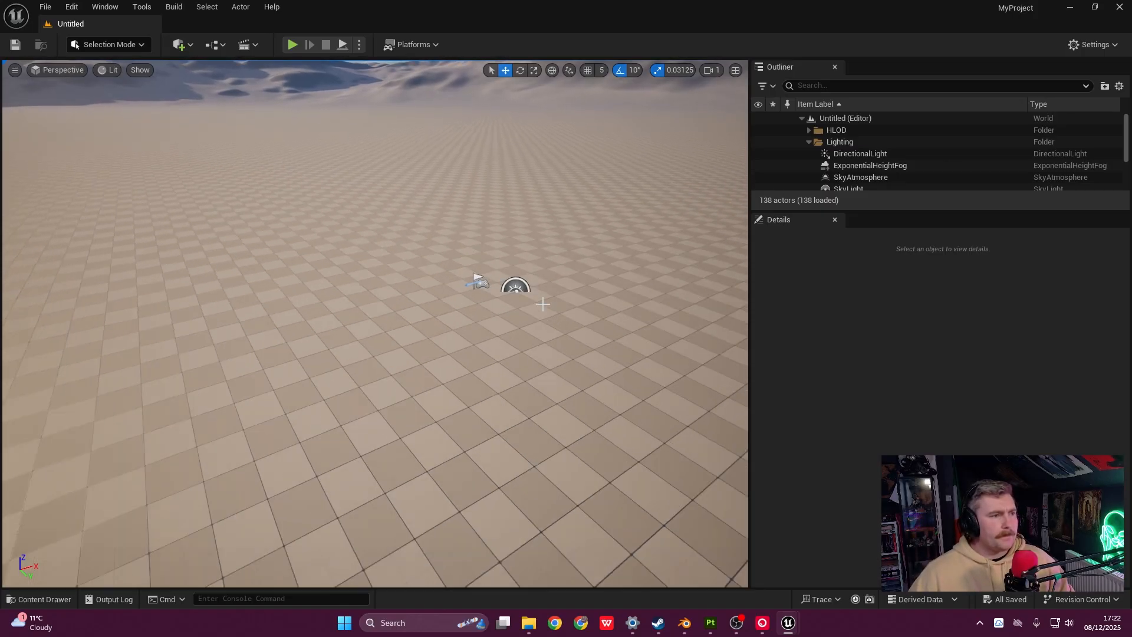
key(ctrl+space)
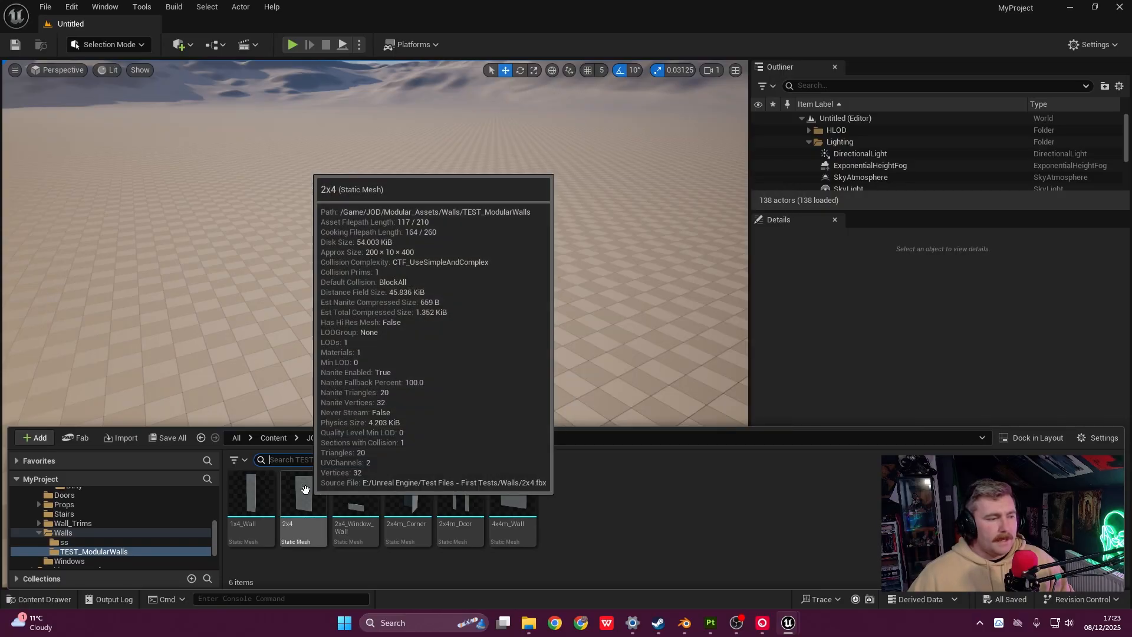
drag(305, 490, 394, 361)
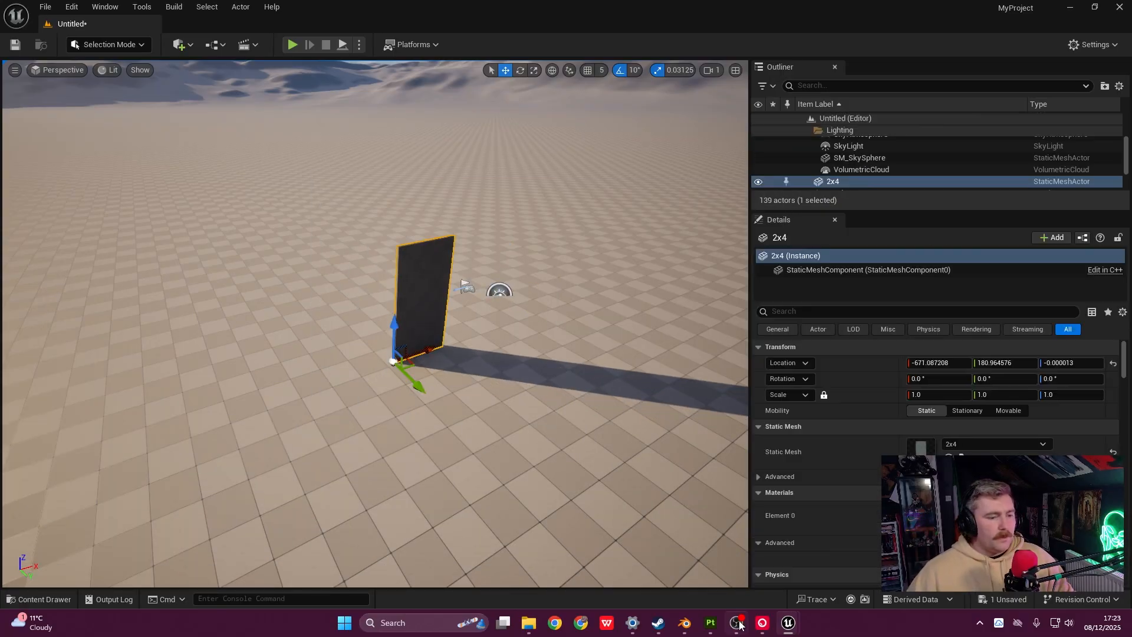
click(684, 623)
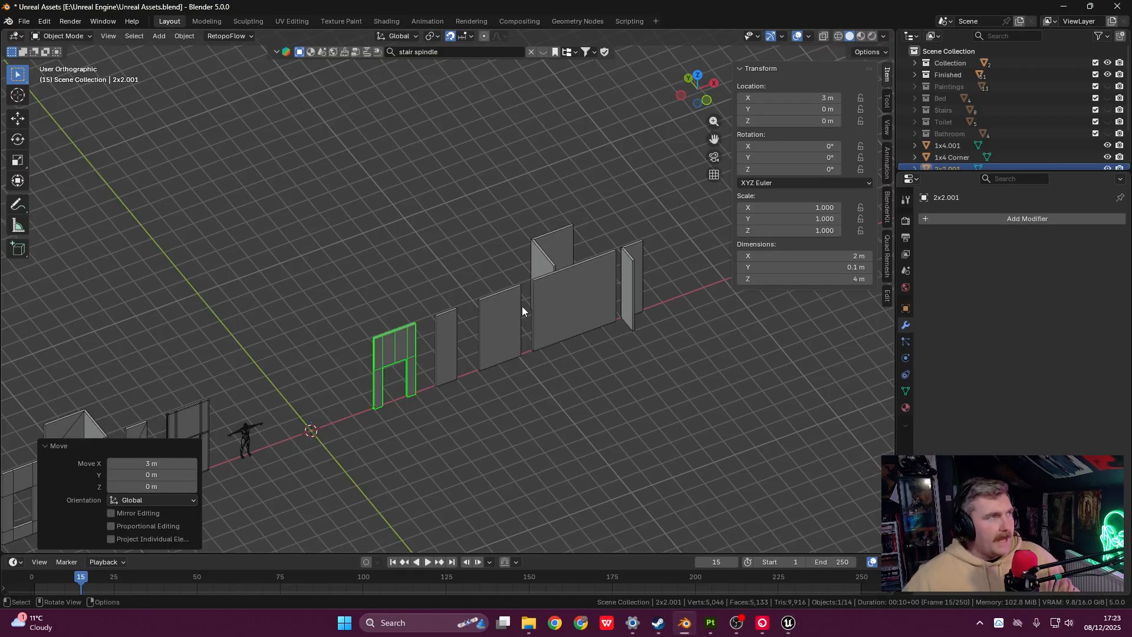
- Select the door frame and reset the 3D cursor to the world origin
shift+middle_drag(518, 333, 556, 332)
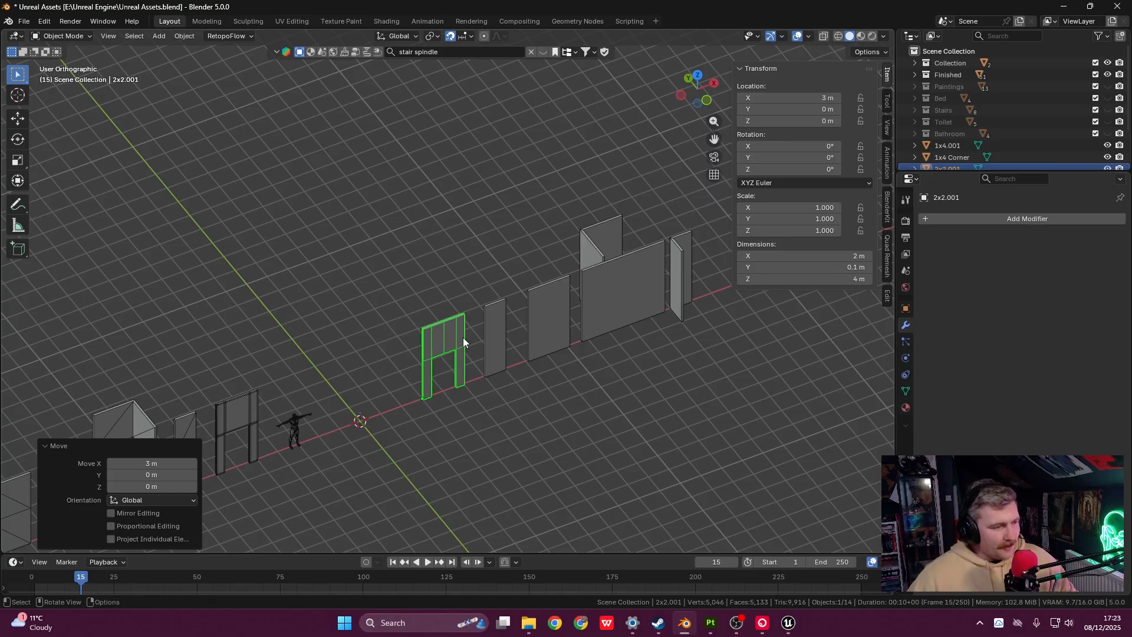
shift+middle_drag(464, 341, 503, 325)
click(488, 326)
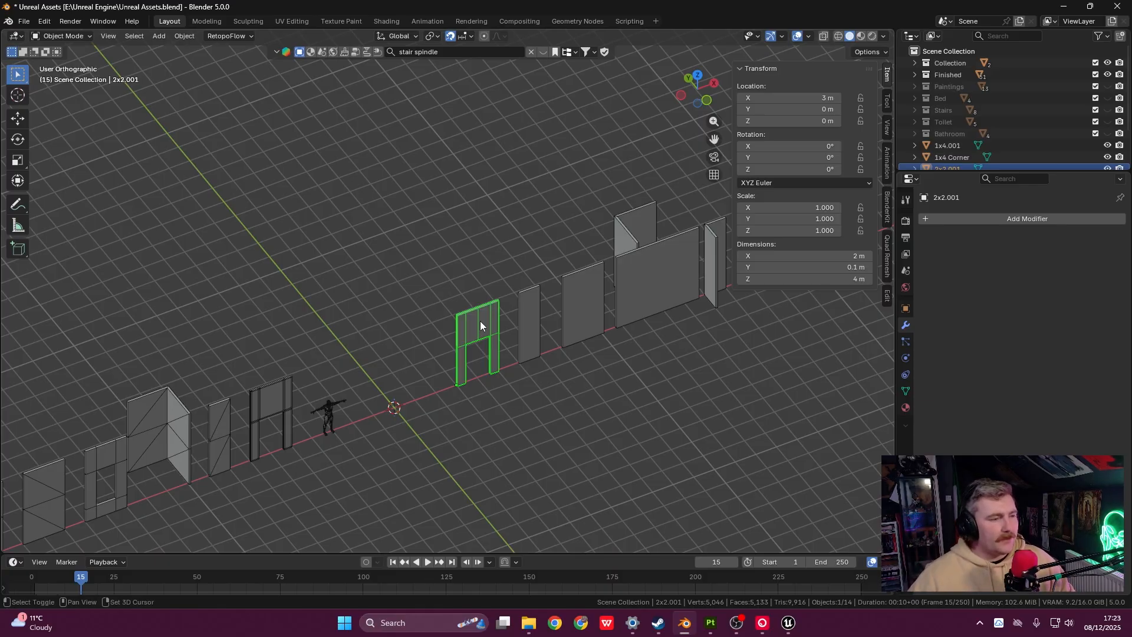
shift+right_click(485, 326)
key(shift+s)
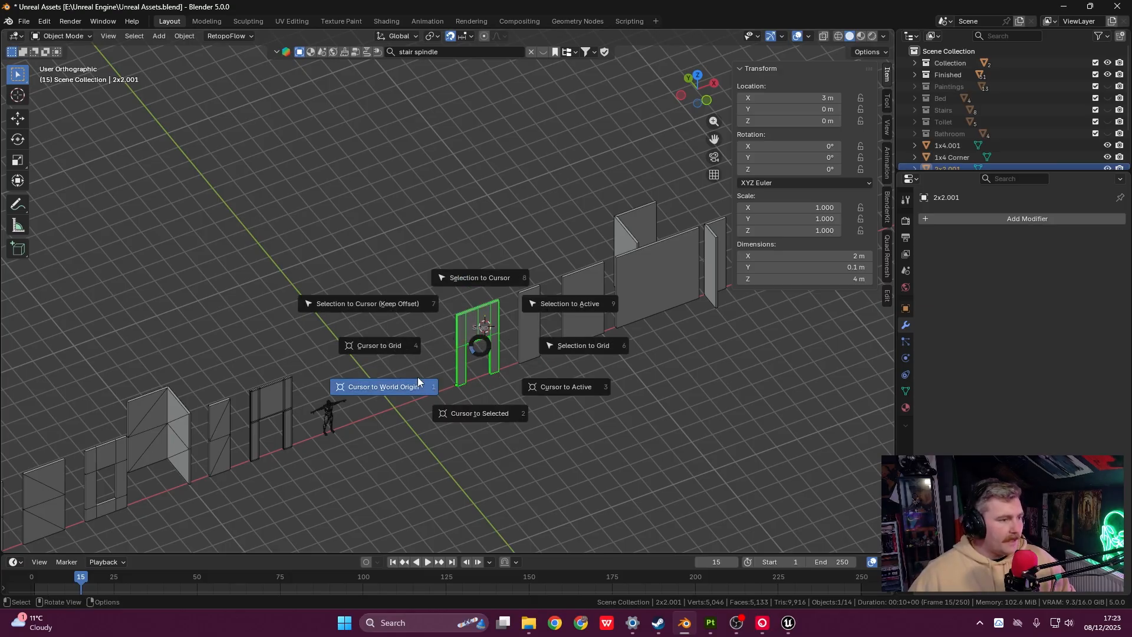
click(362, 388)
- Snap the door frame's selection to the cursor at the world origin
shift+middle_drag(476, 326, 489, 328)
right_click(490, 328)
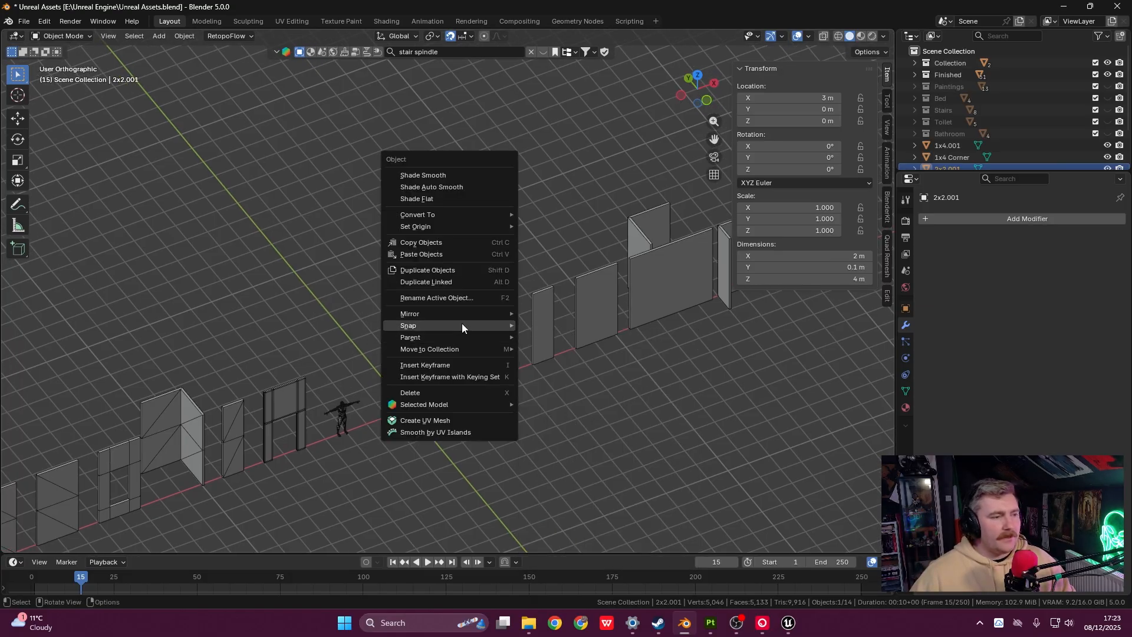
mouse_move(462, 326)
click(600, 339)
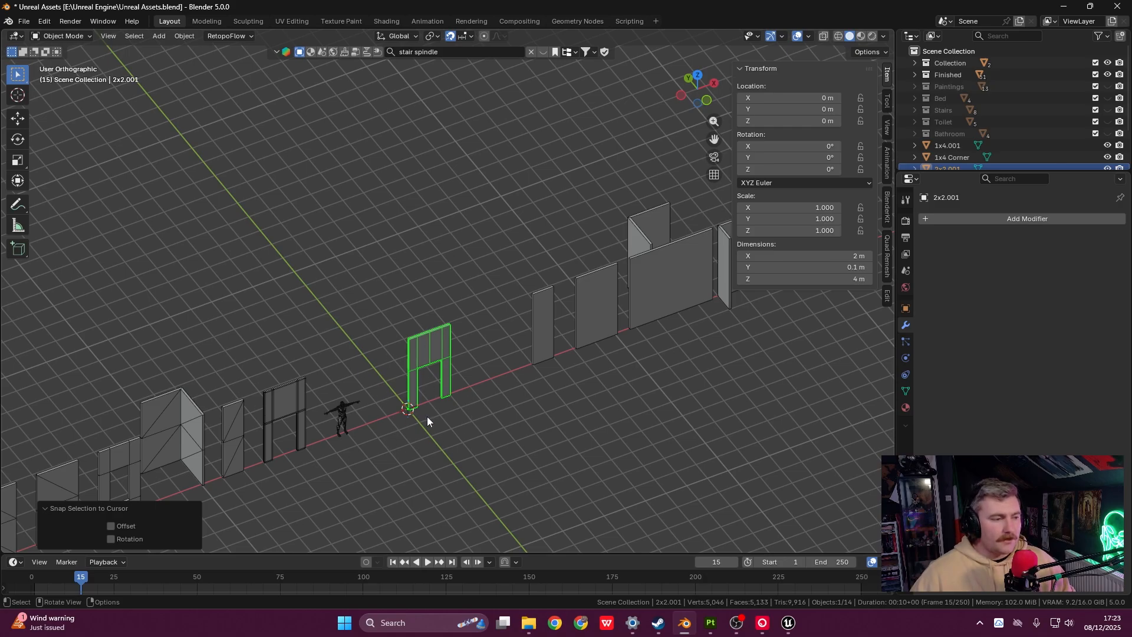
- Snap the 1x4.001 panel to the origin, undo it, and reselect the door frame
click(549, 320)
right_click(549, 320)
mouse_move(549, 319)
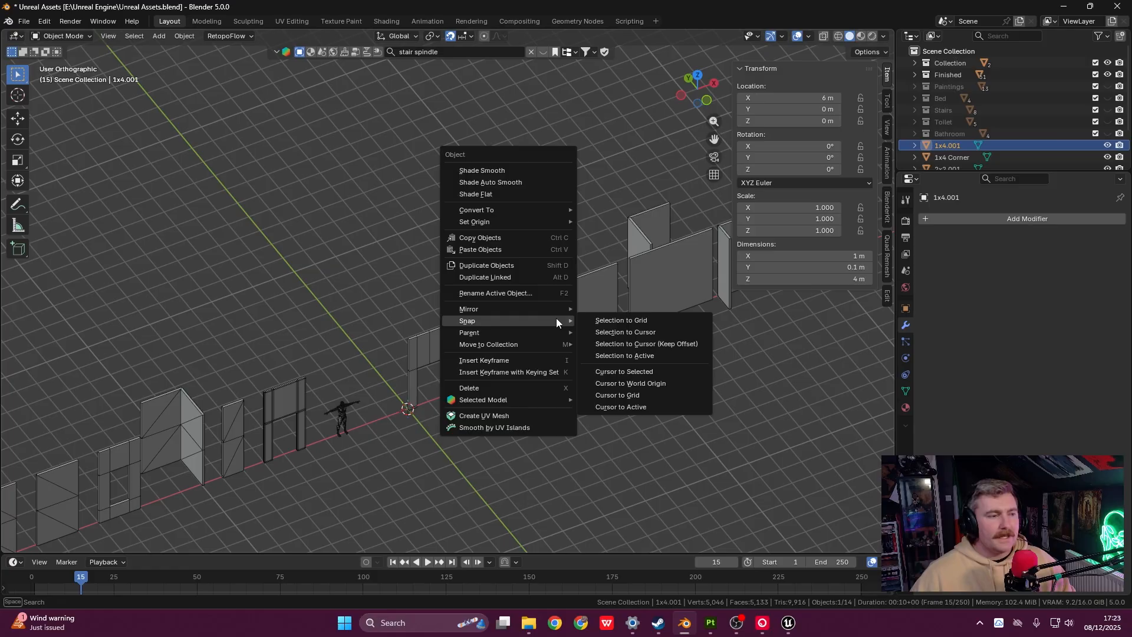
click(610, 333)
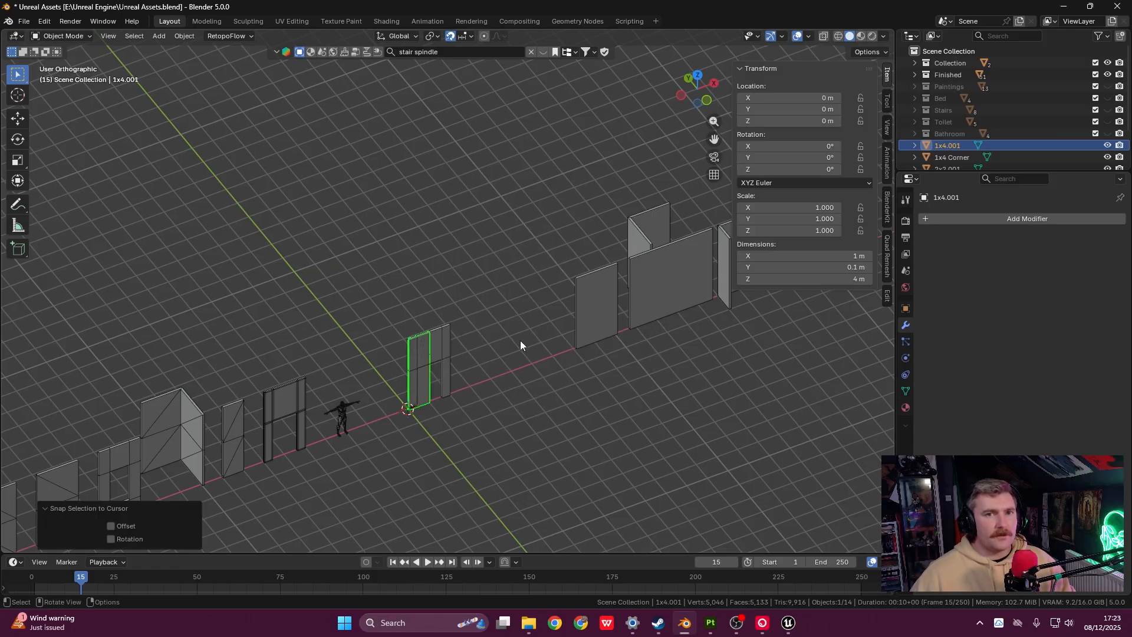
shift+middle_drag(566, 317, 589, 305)
middle_drag(437, 372, 434, 369)
scroll(433, 369, up, 5)
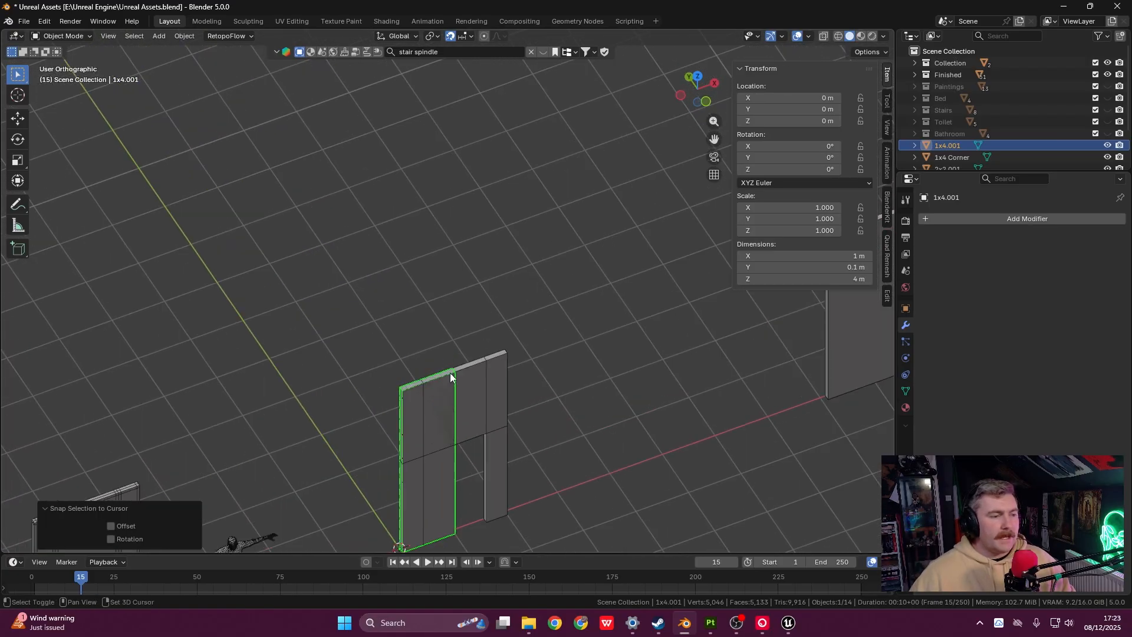
key(ctrl+z)
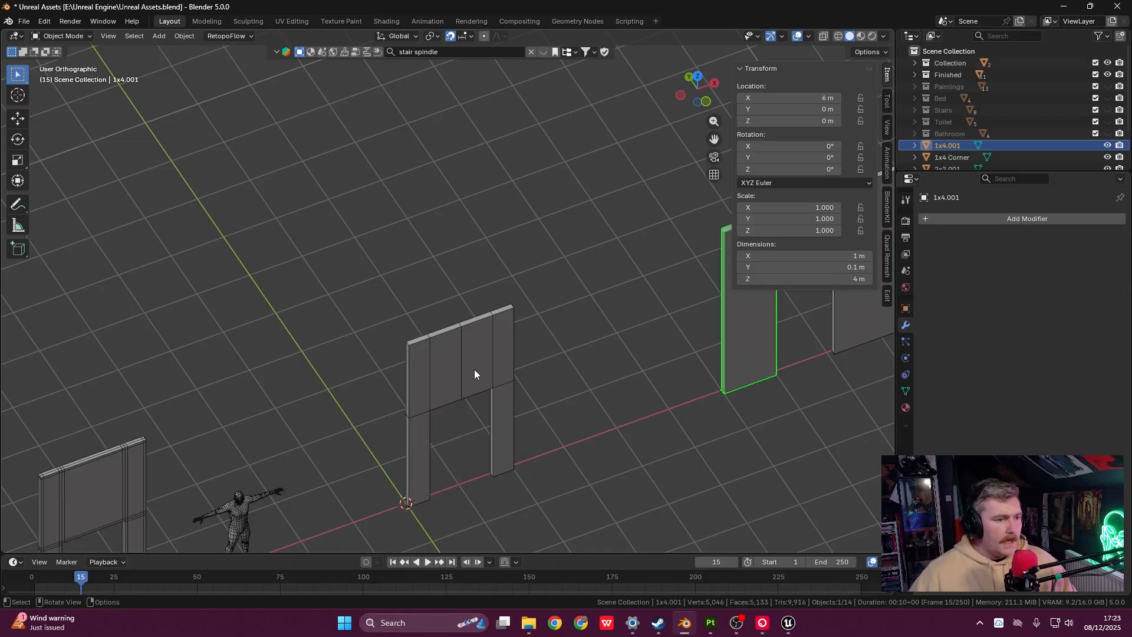
click(475, 369)
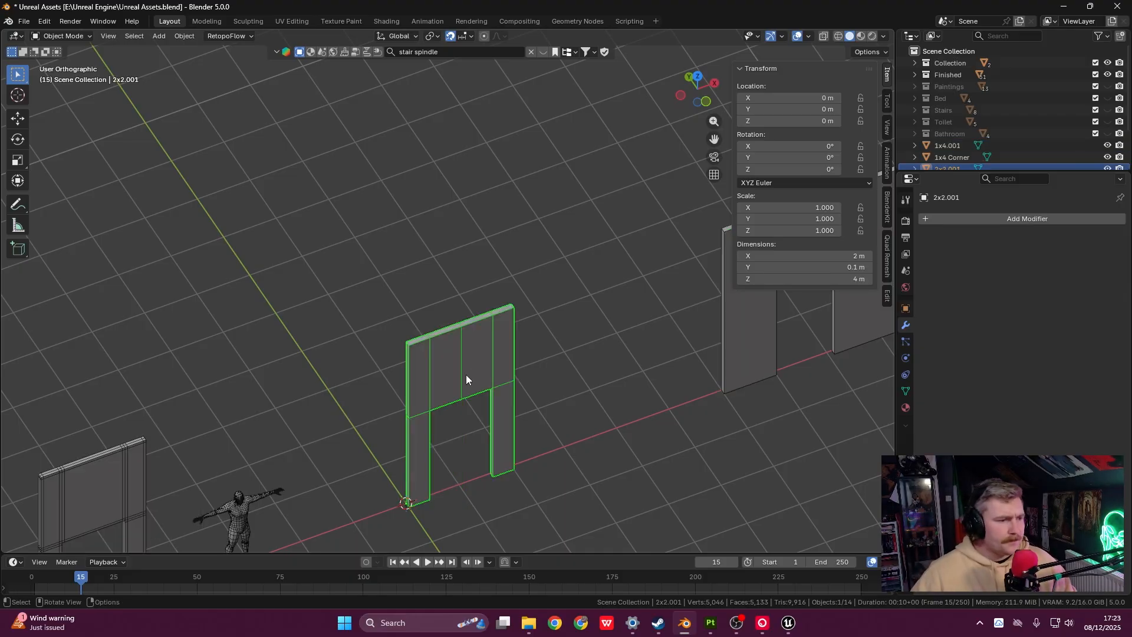
- Apply 30° Smooth by Angle shading to the door frame's mesh and open File > Export
right_click(465, 374)
click(448, 237)
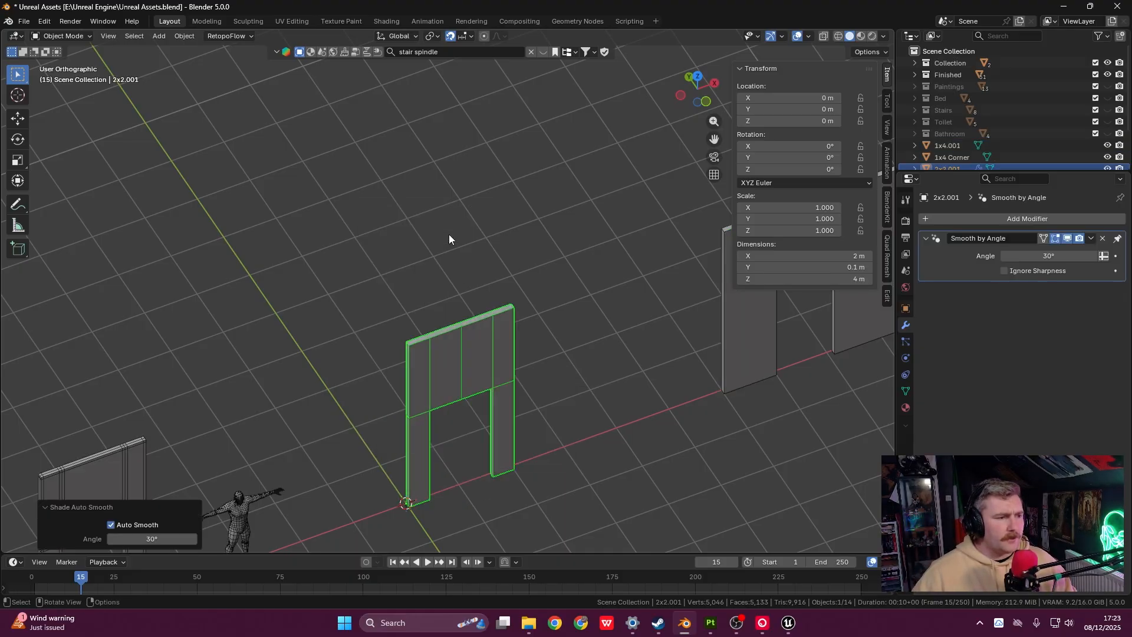
click(1091, 238)
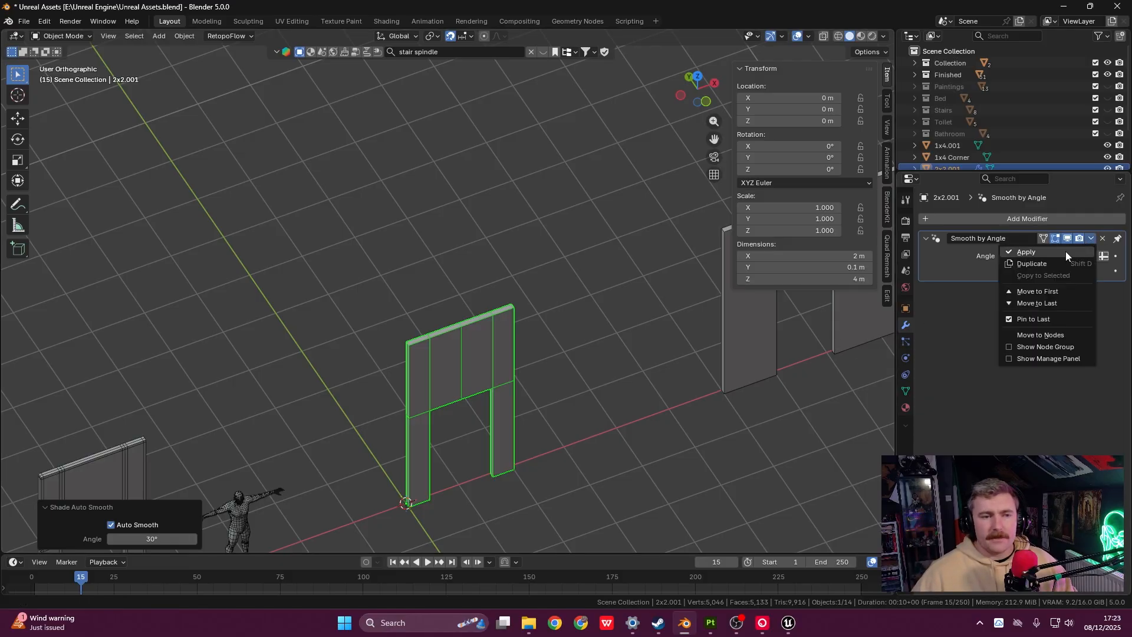
click(1064, 252)
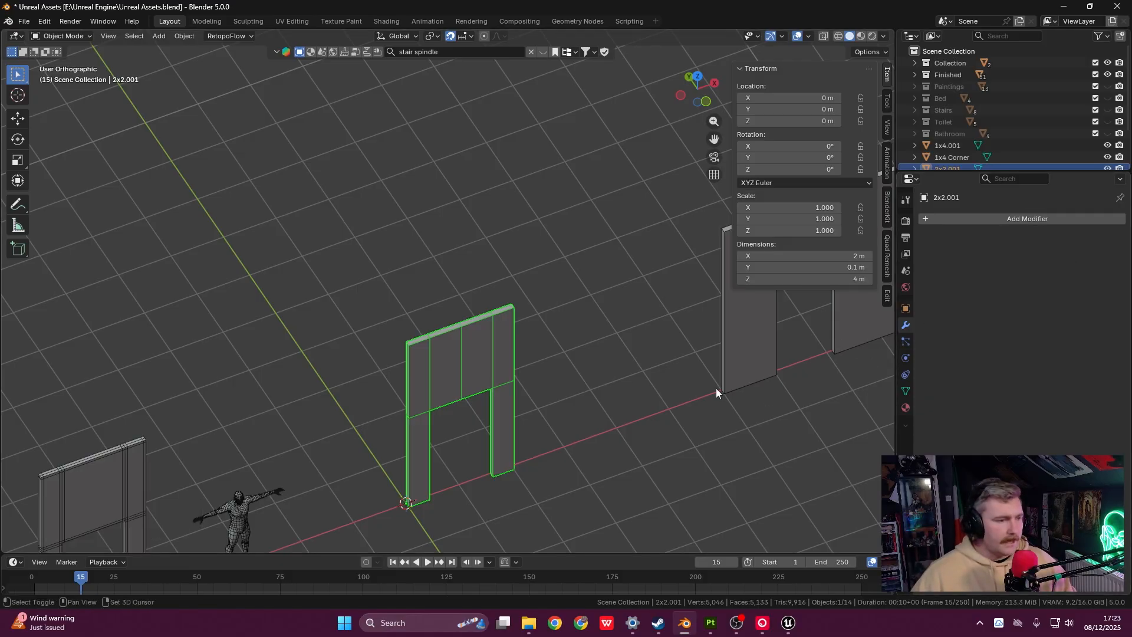
shift+middle_drag(491, 384, 590, 330)
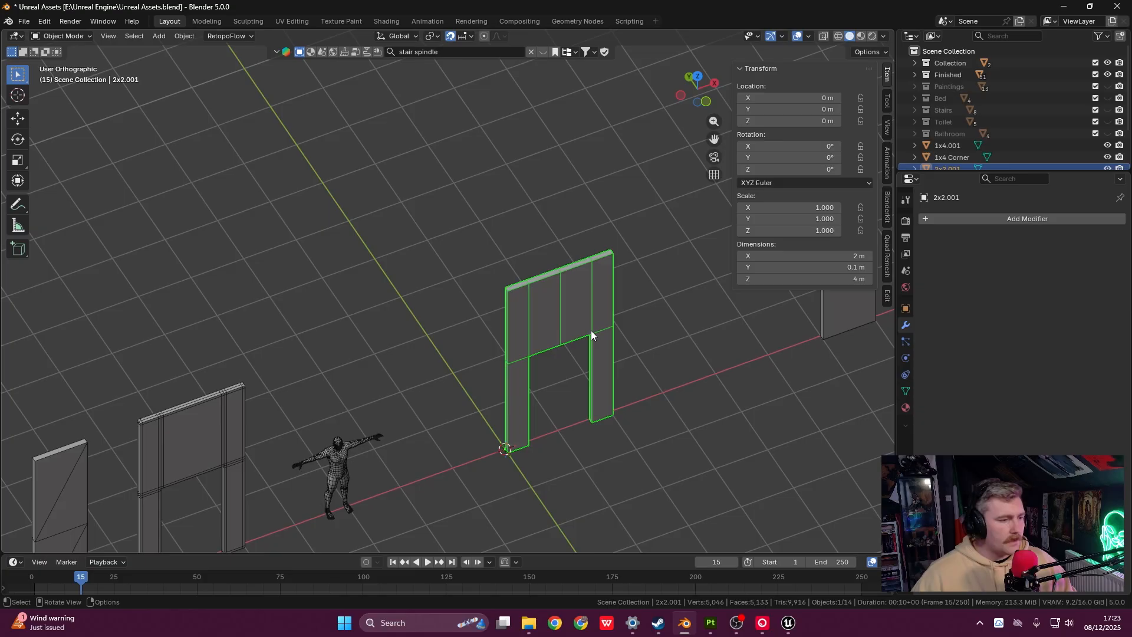
click(25, 22)
mouse_move(61, 201)
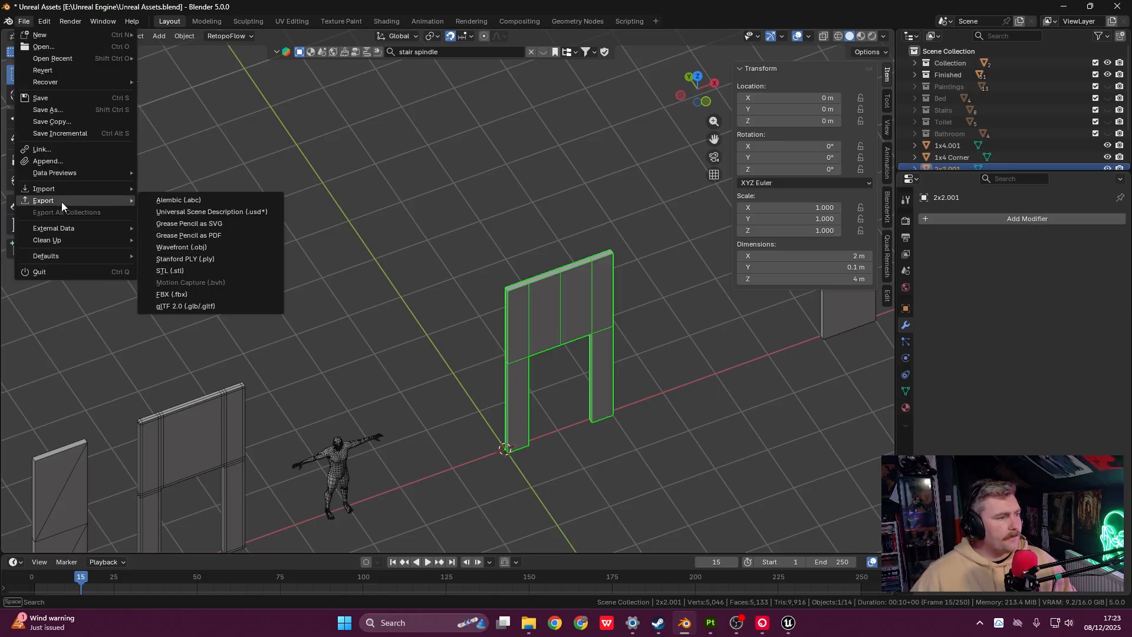
- Export as FBX into a new Props/Youtube folder, naming the file '2x4m Wall YT'
click(172, 294)
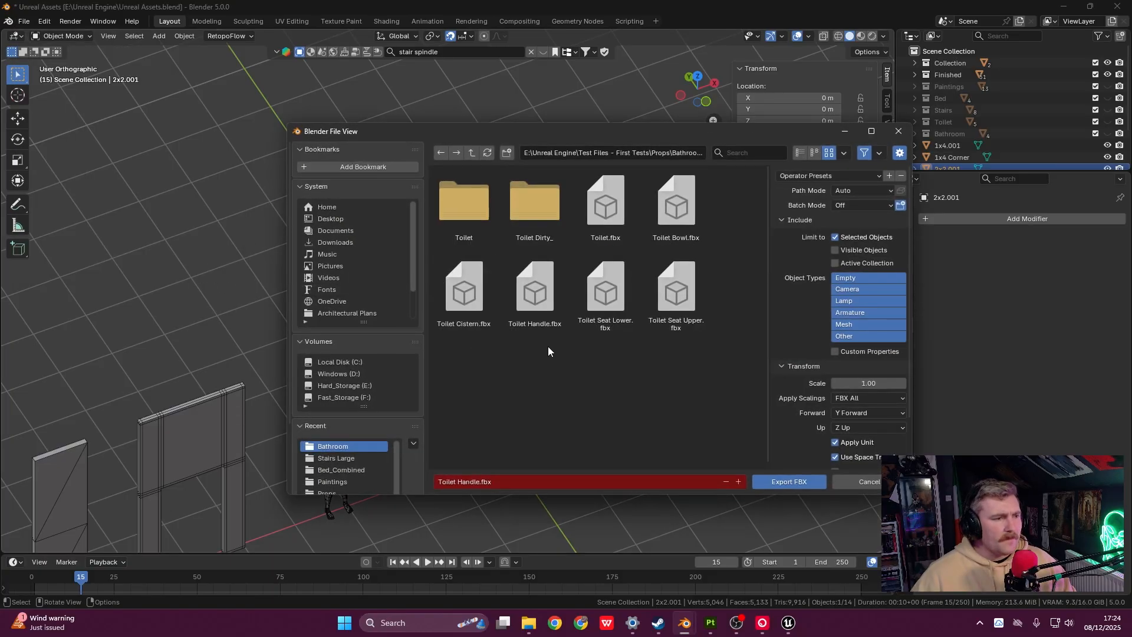
click(473, 153)
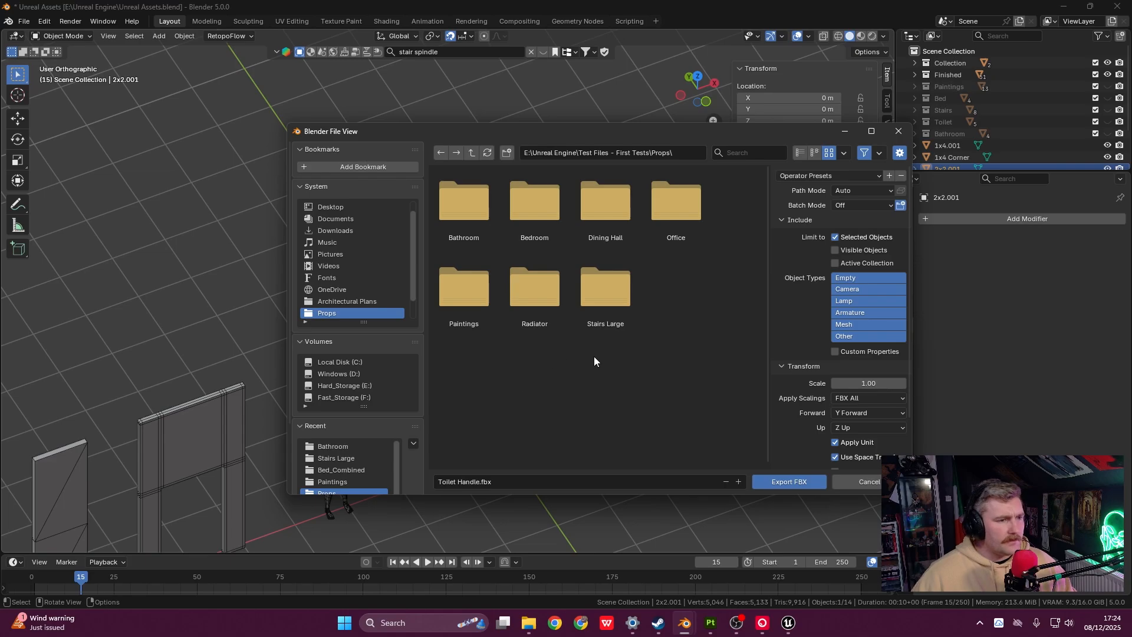
click(506, 153)
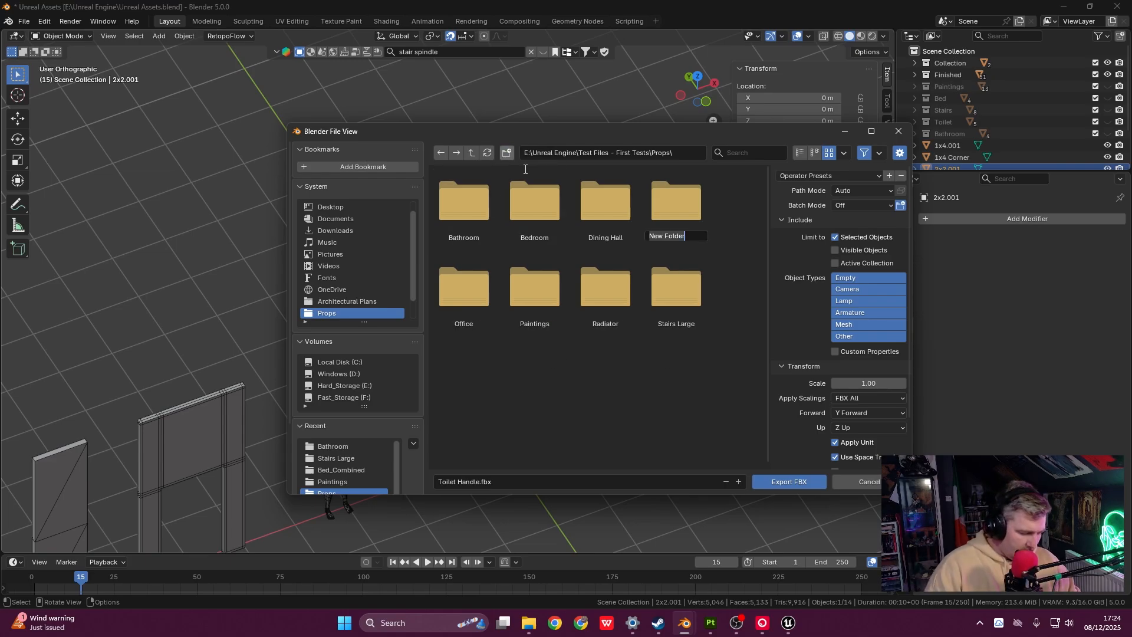
text(Youtube)
key(Return)
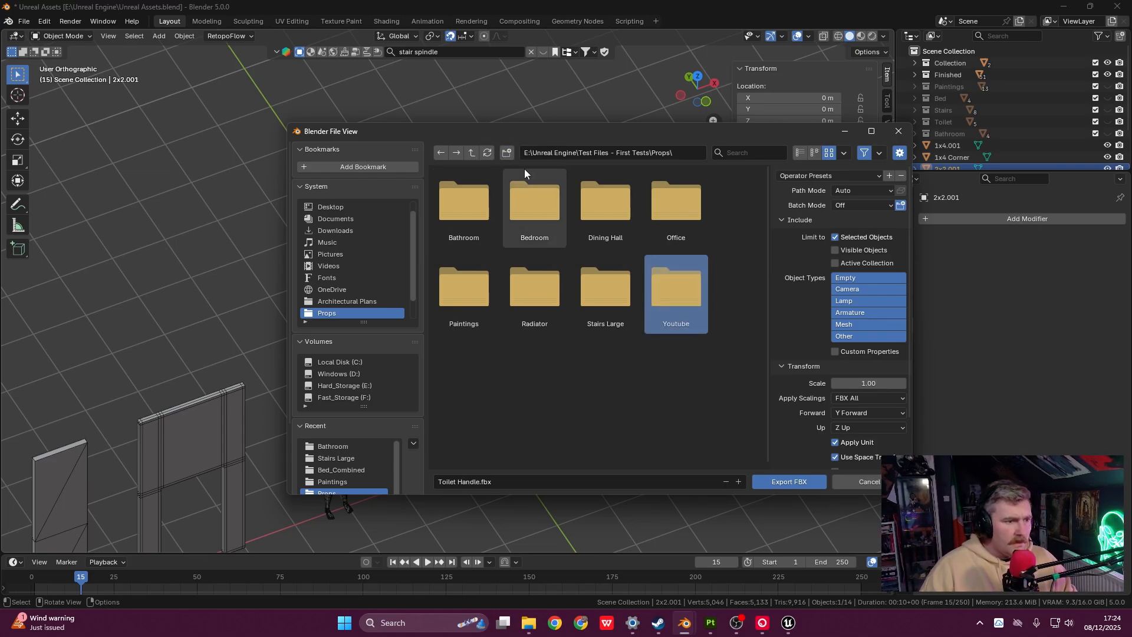
double_click(688, 301)
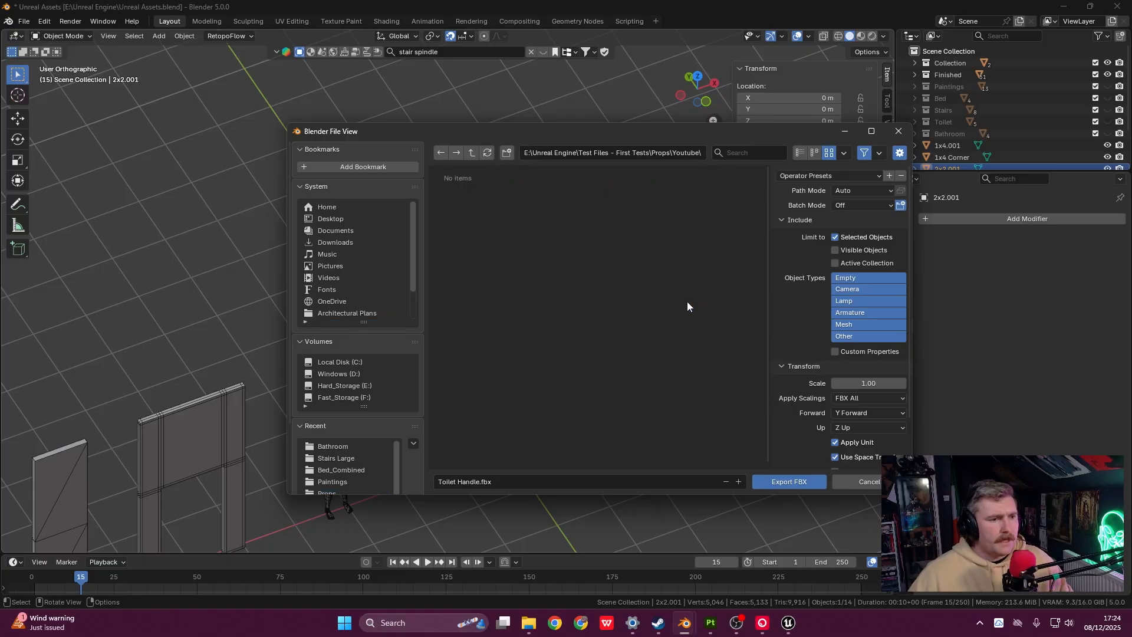
click(588, 482)
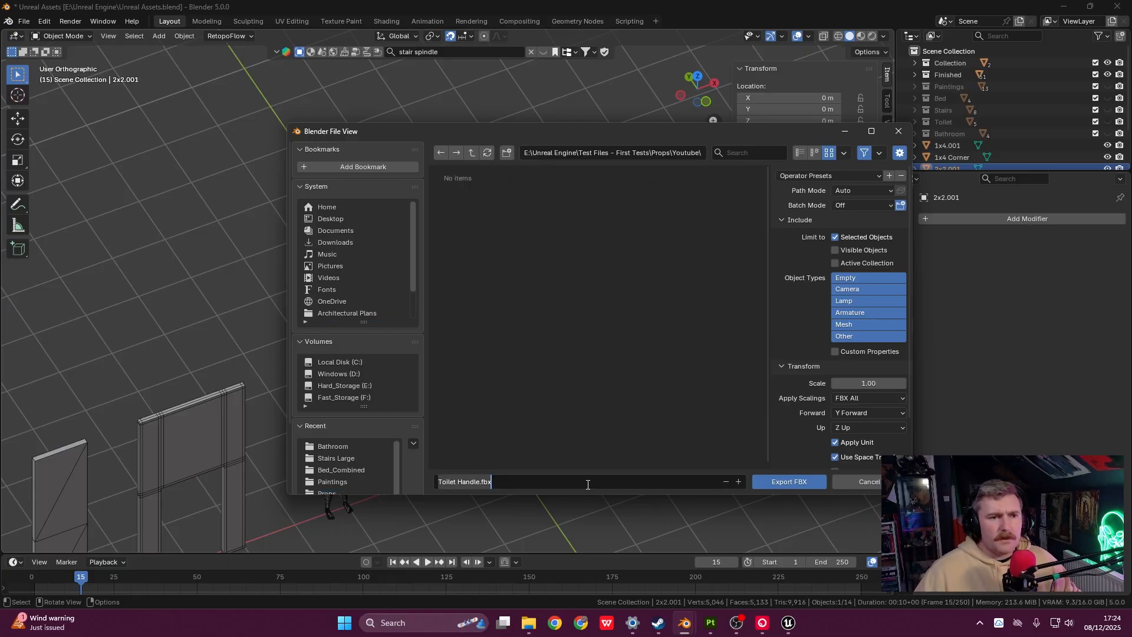
text(2x4m Wa)
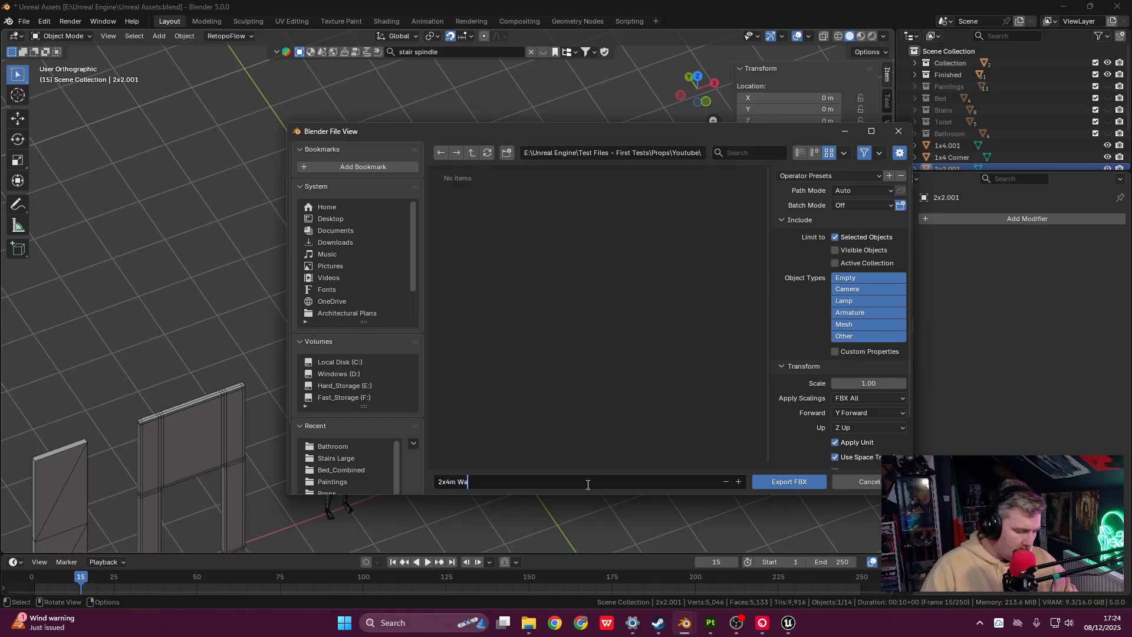
text(ll YT)
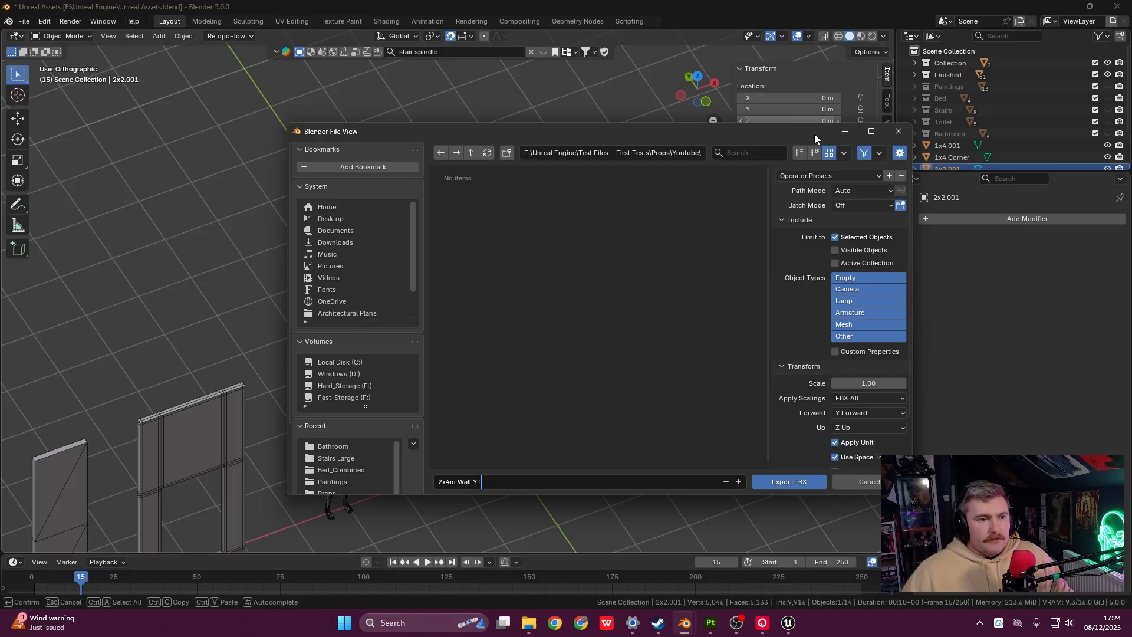
- Enlarge the FBX export window and keep Apply Scalings at FBX All with Y Forward
drag(815, 133, 643, 63)
drag(741, 423, 858, 497)
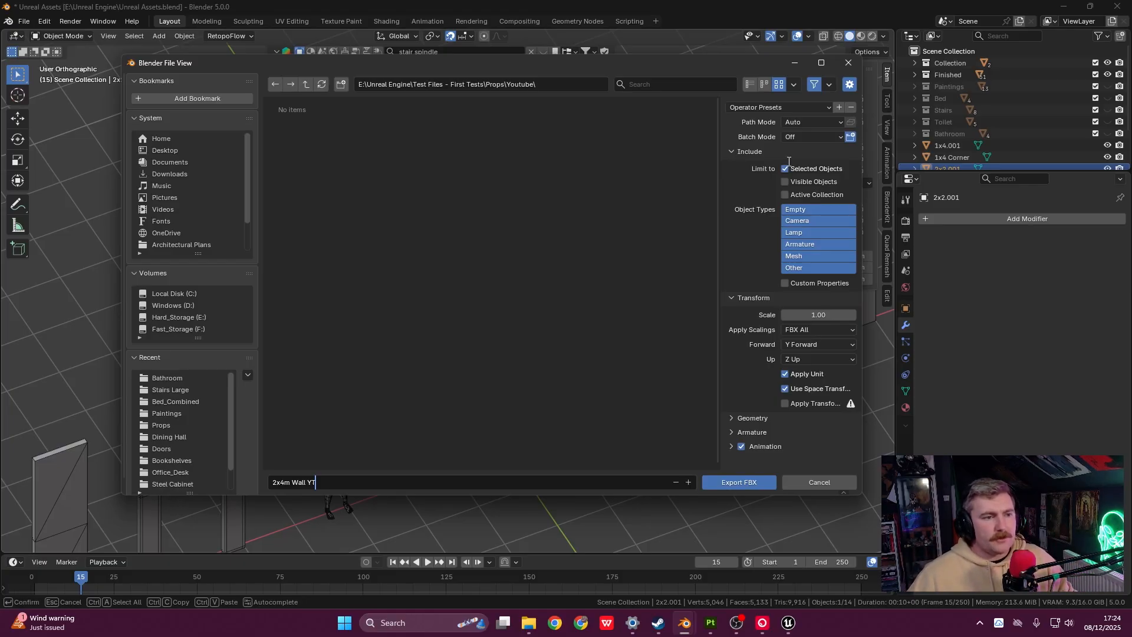
drag(631, 60, 723, 59)
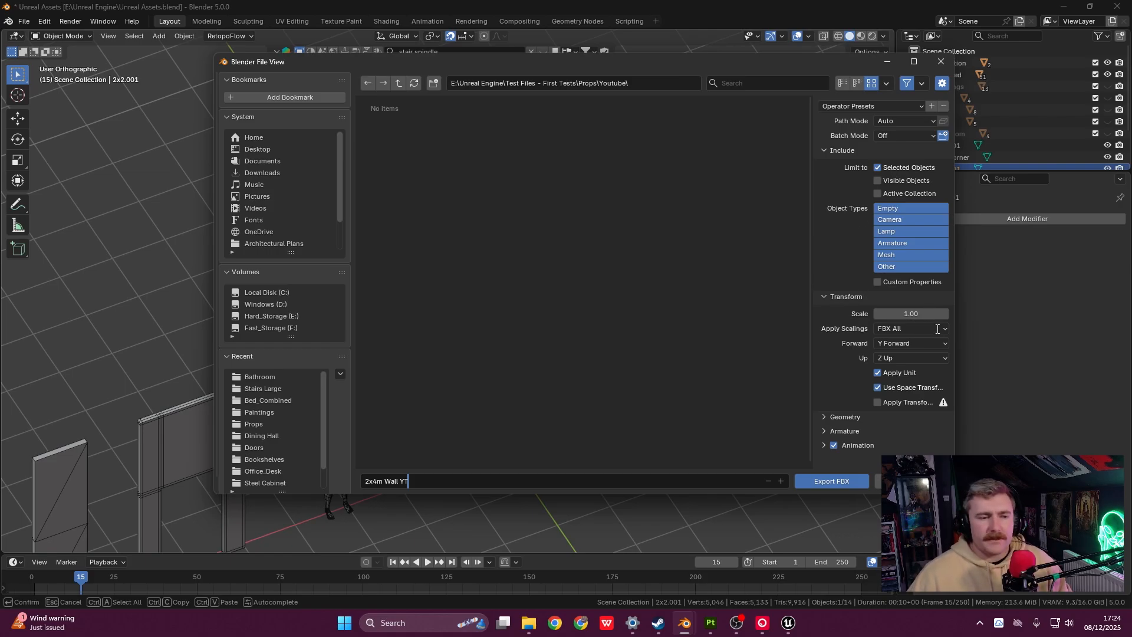
click(897, 329)
click(898, 329)
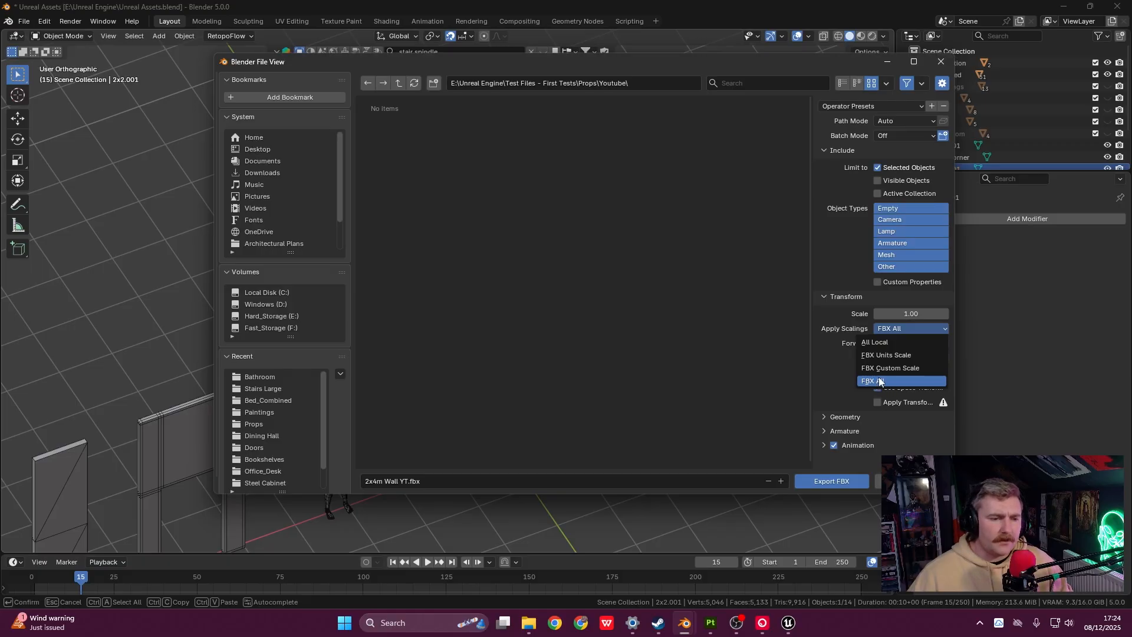
click(879, 380)
click(887, 345)
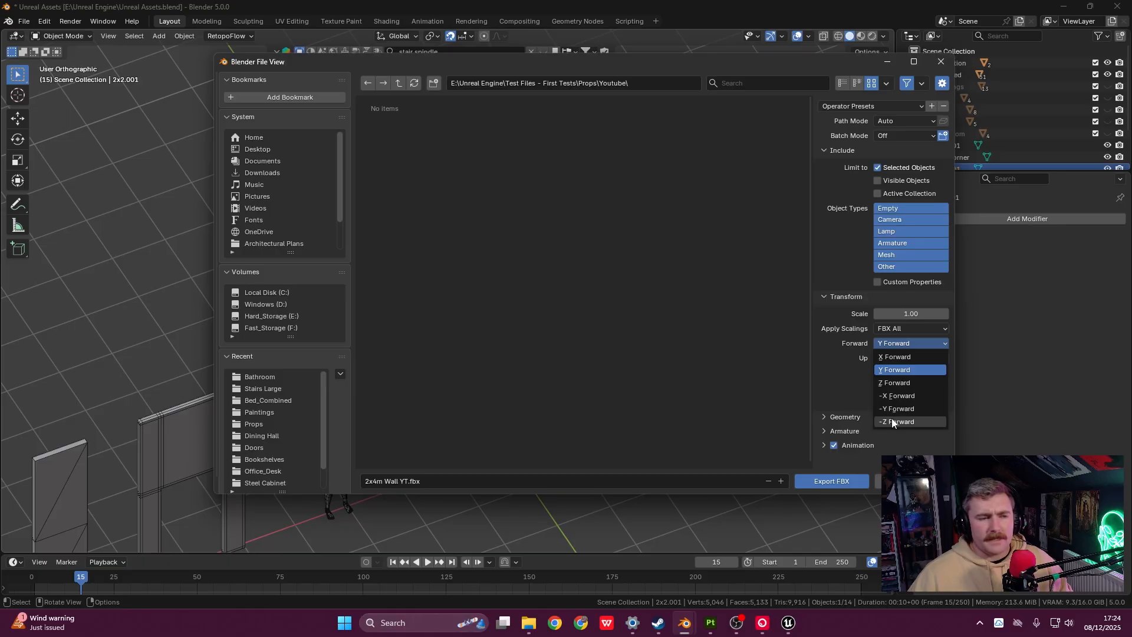
click(896, 374)
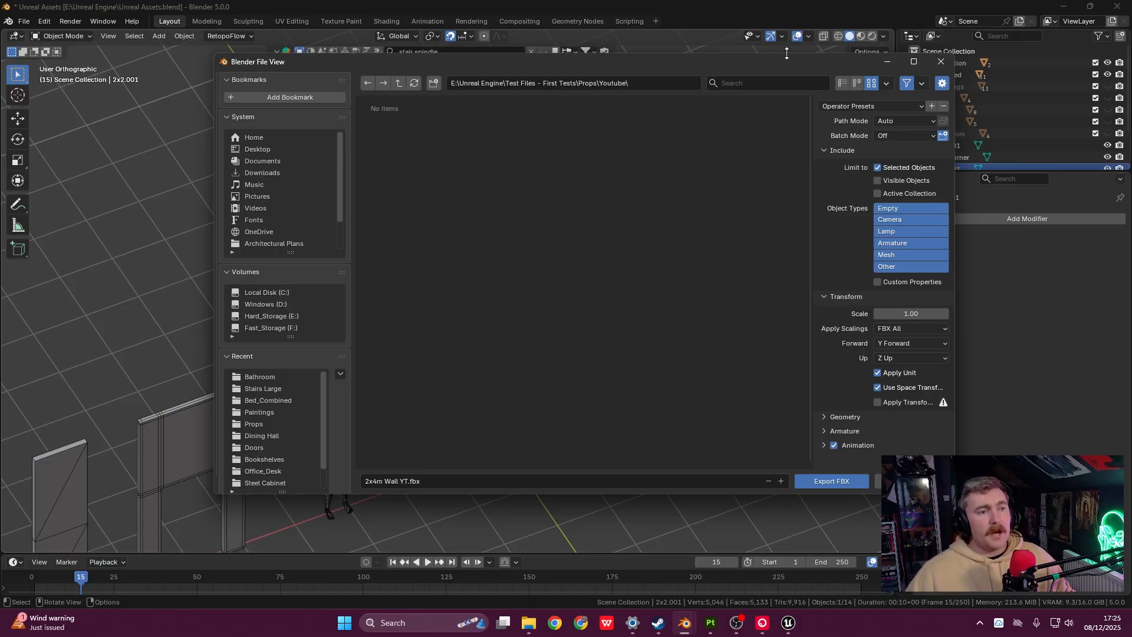
- Set Geometry smoothing to Smoothing Groups and export 2x4m Wall YT.fbx to the Youtube folder
drag(787, 58, 681, 147)
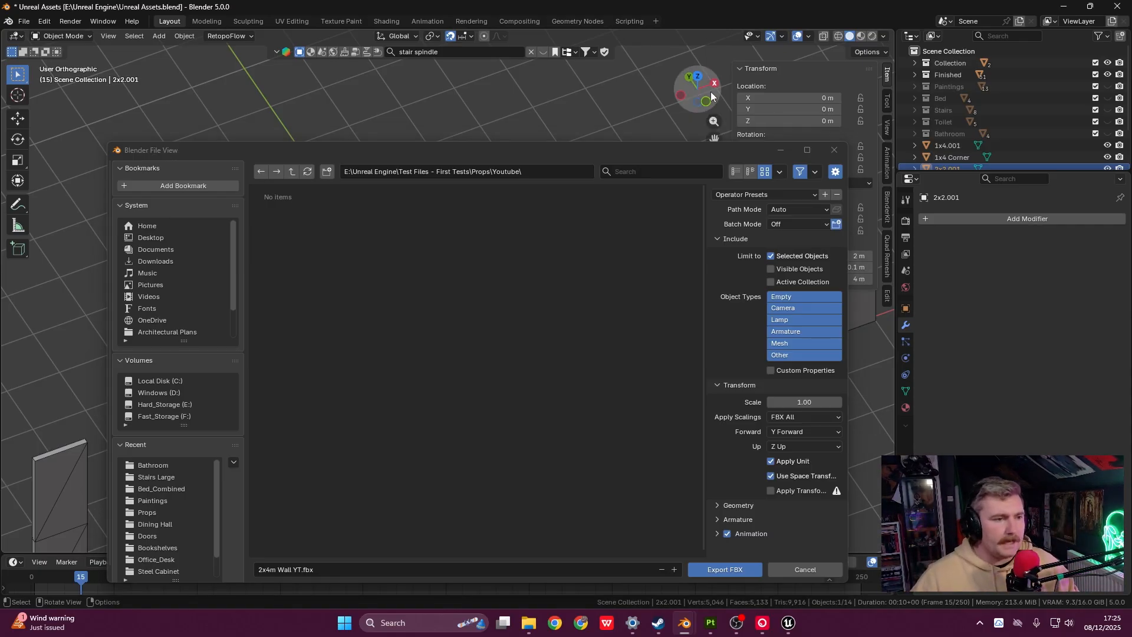
drag(689, 153, 734, 69)
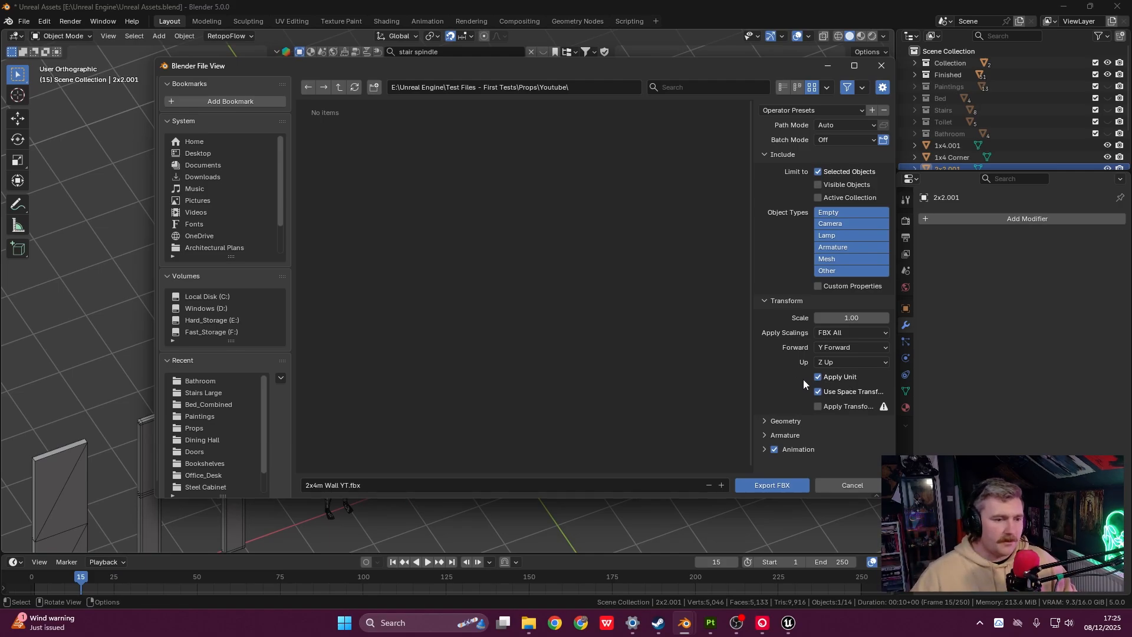
click(767, 419)
scroll(784, 393, down, 4)
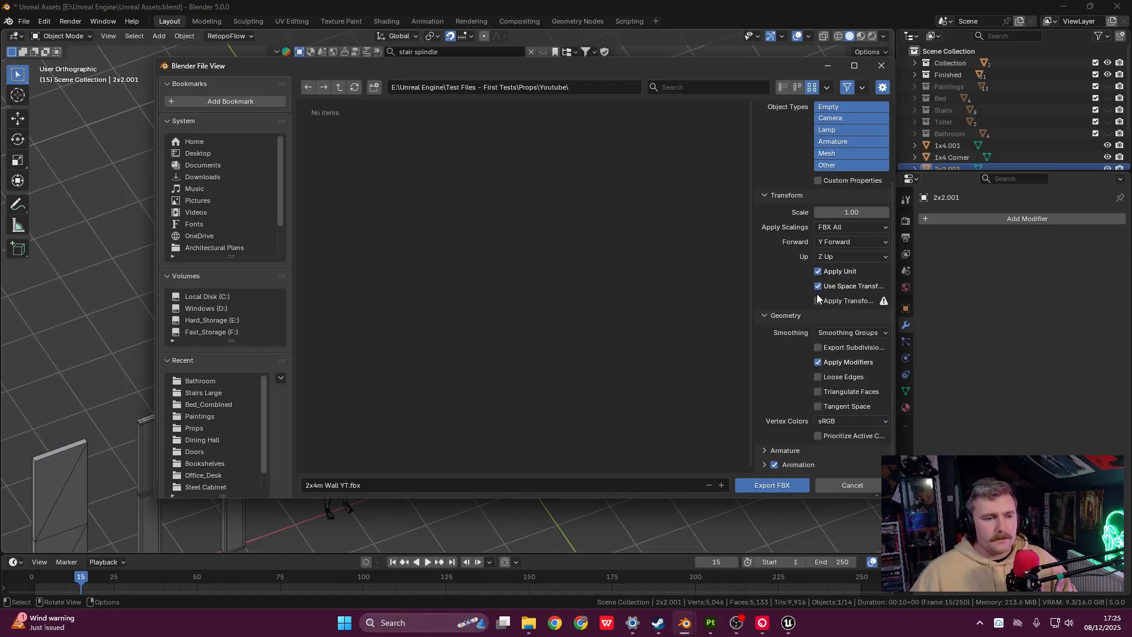
click(824, 334)
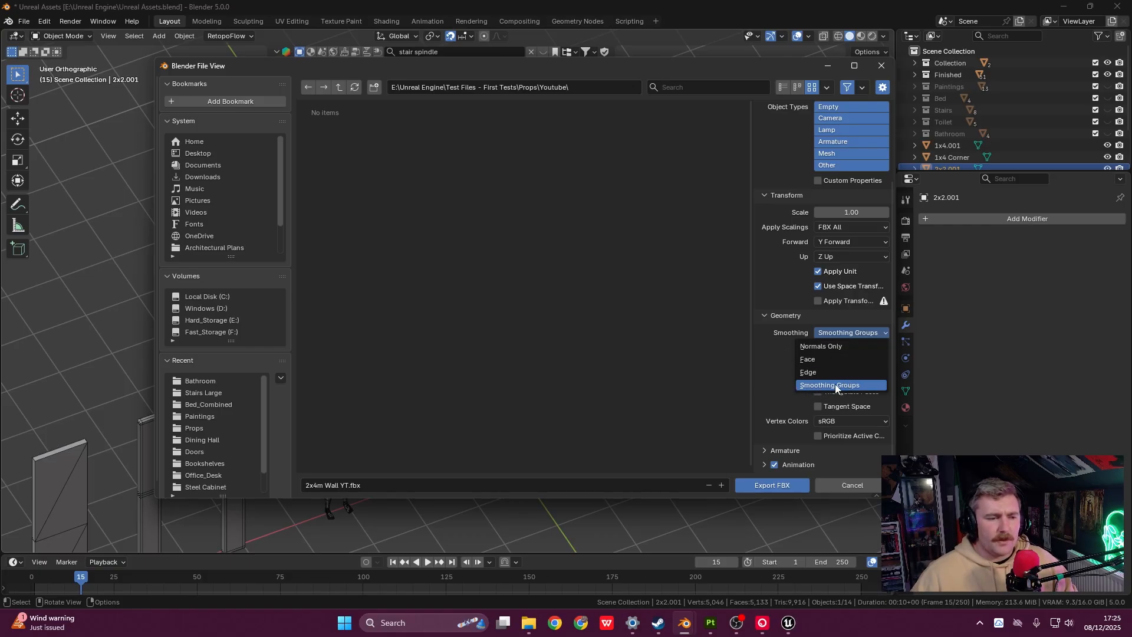
click(784, 485)
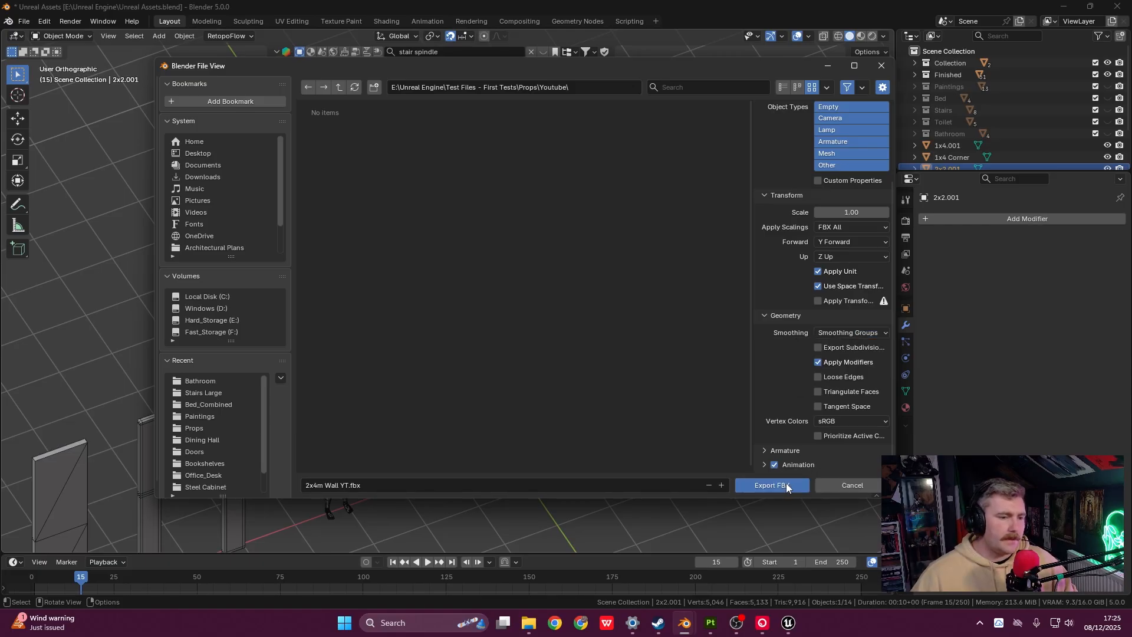
click(785, 484)
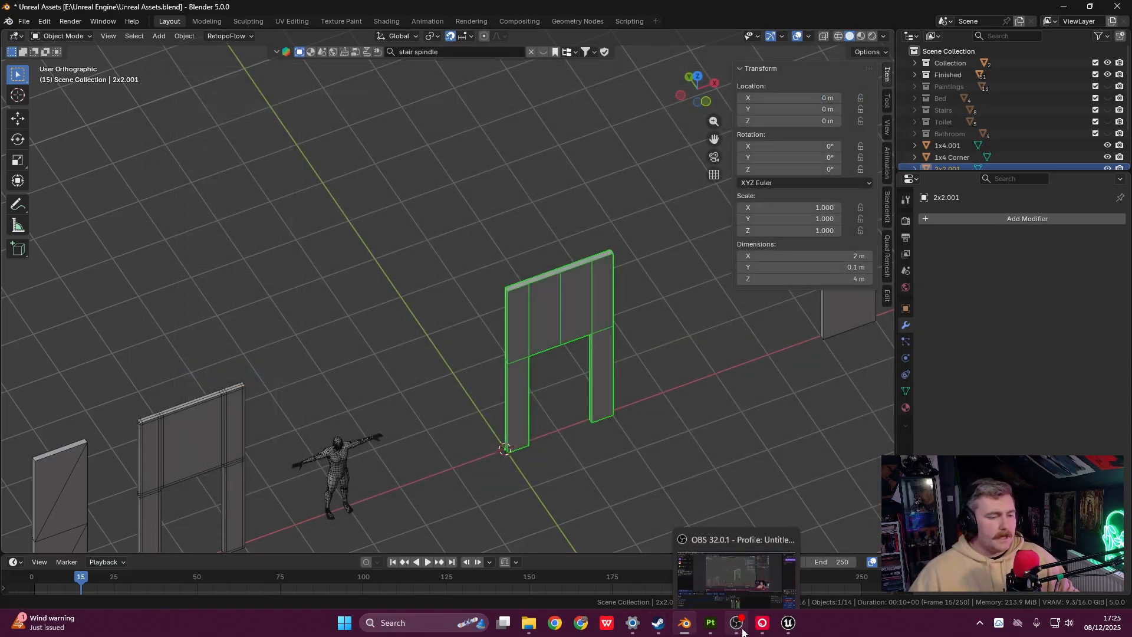
- Return to Unreal Editor and open the Content Drawer on the six TEST_ModularWalls meshes
mouse_move(790, 623)
click(733, 536)
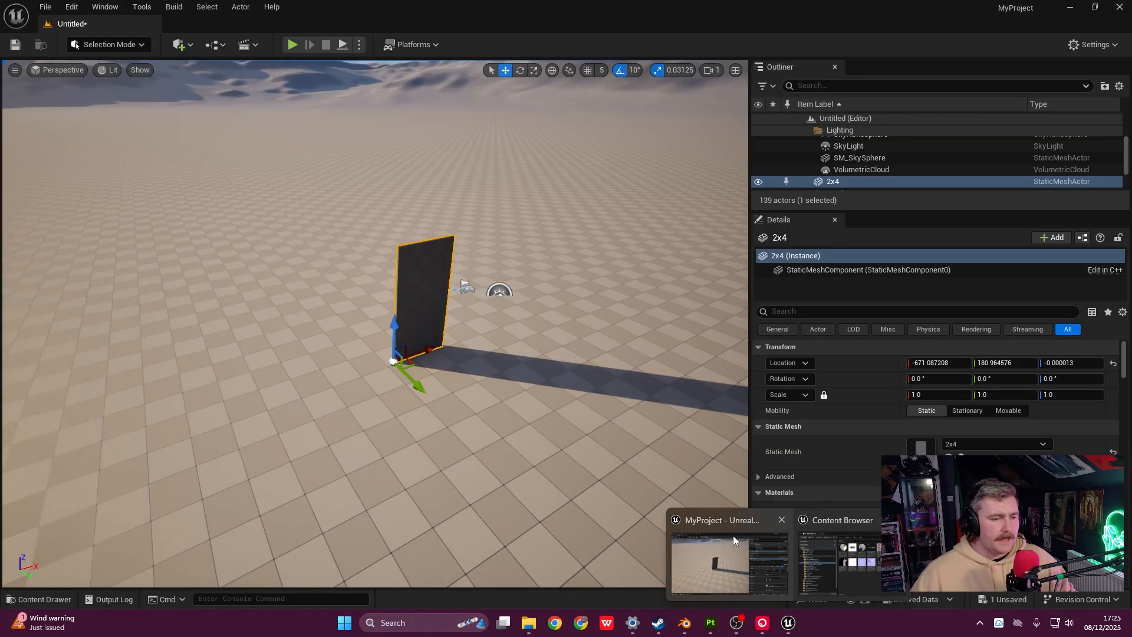
click(495, 359)
key(ctrl+space)
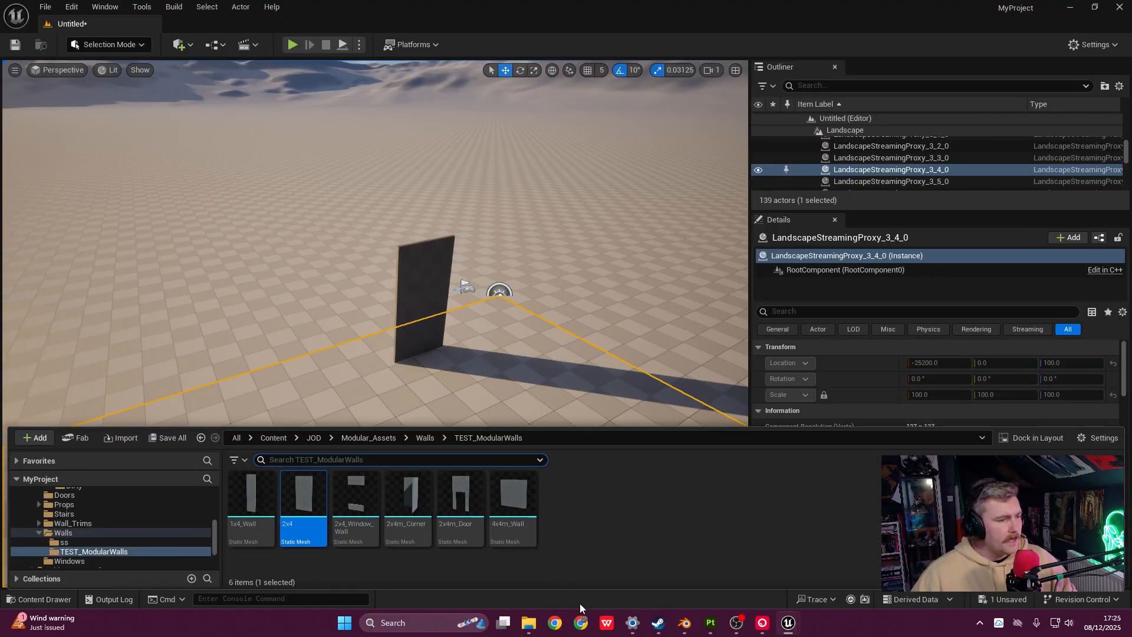
click(310, 511)
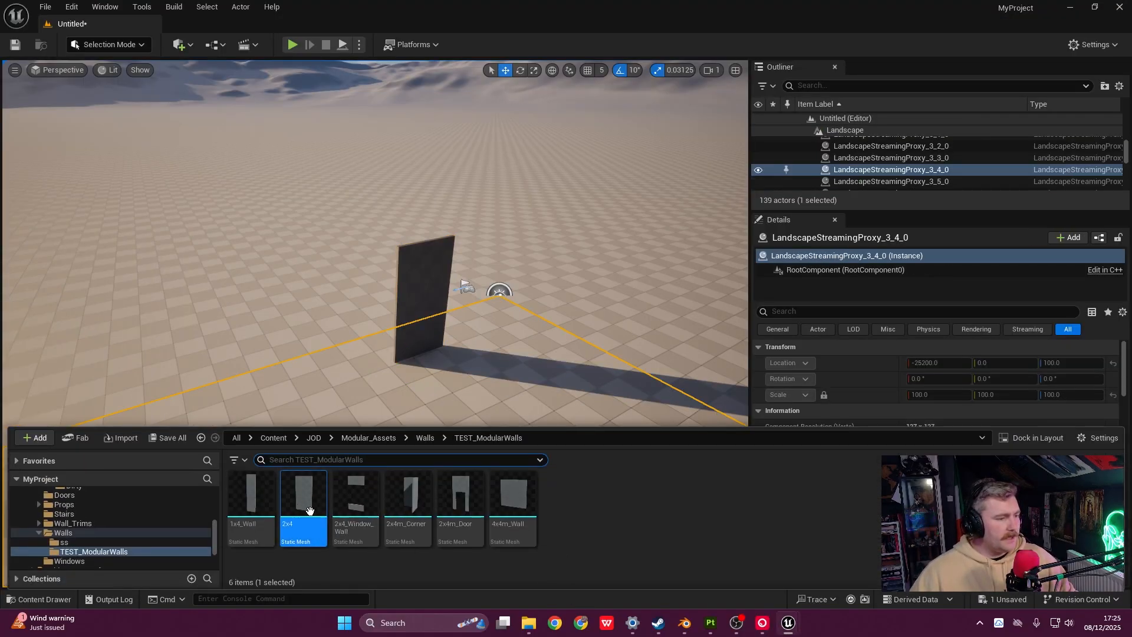
right_click(600, 500)
click(574, 542)
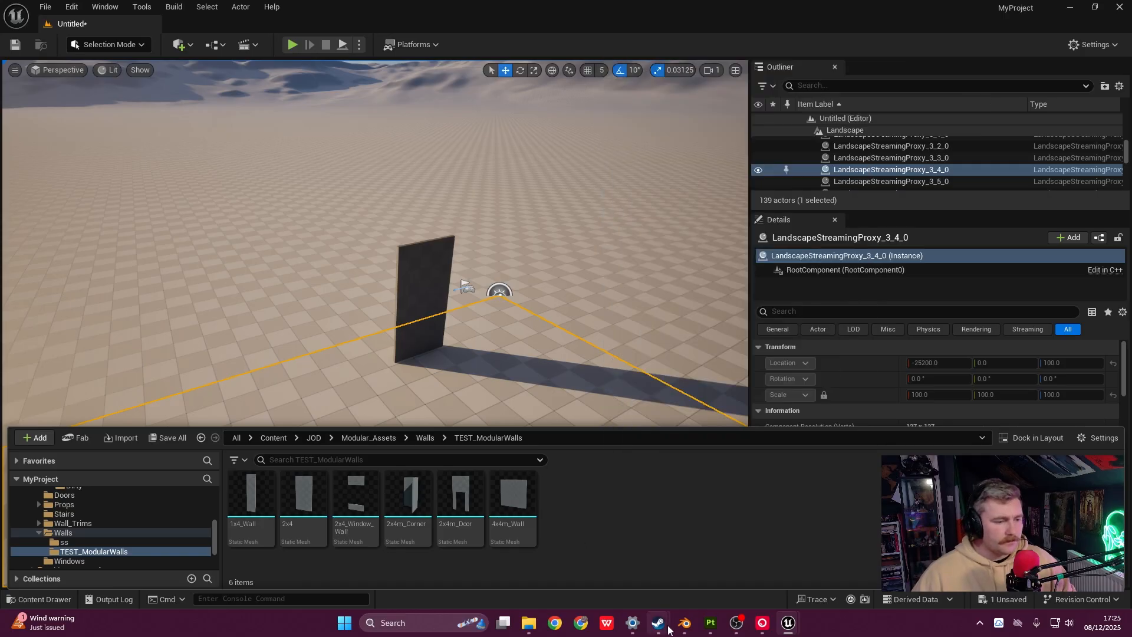
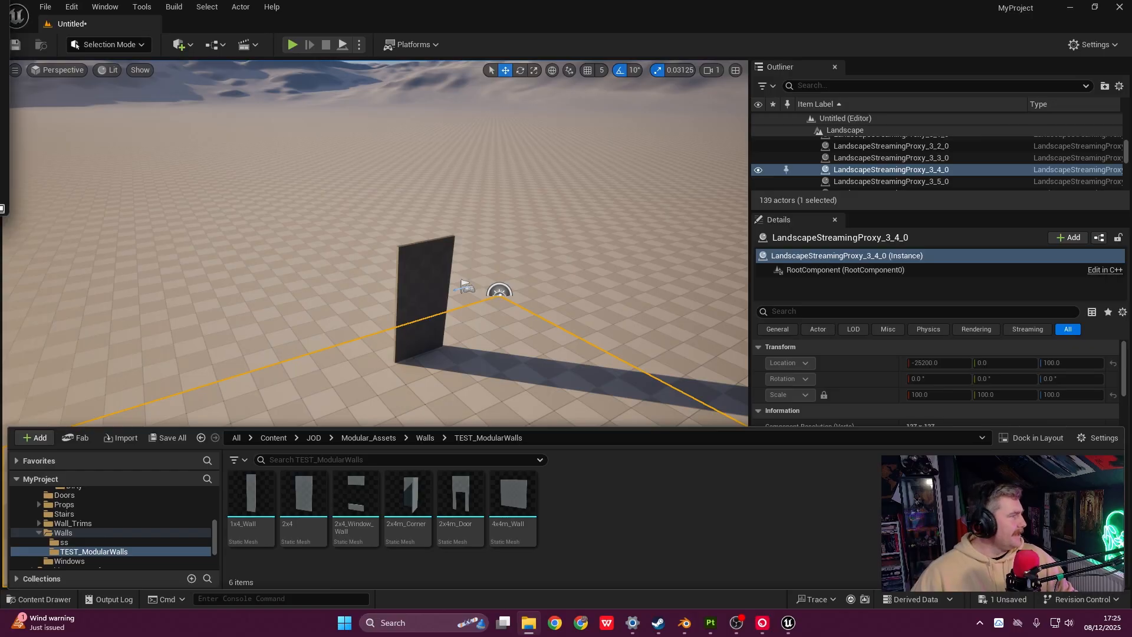
- Drag 2x4m Wall YT.fbx from the Youtube folder into Unreal's TEST_ModularWalls folder
drag(0, 35, 348, 44)
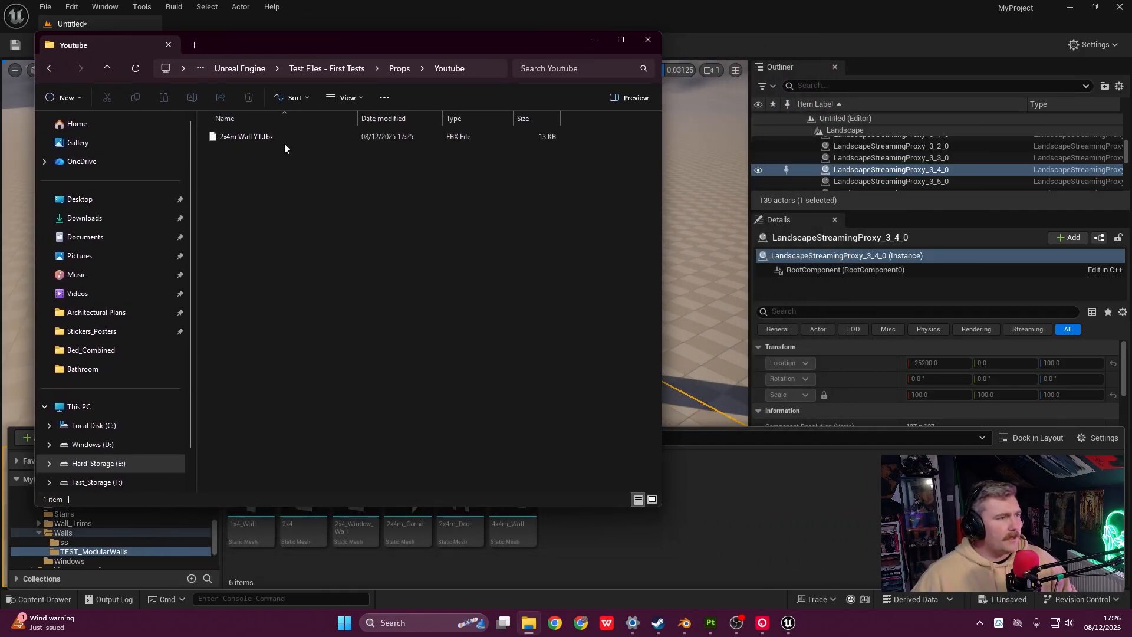
drag(253, 137, 729, 516)
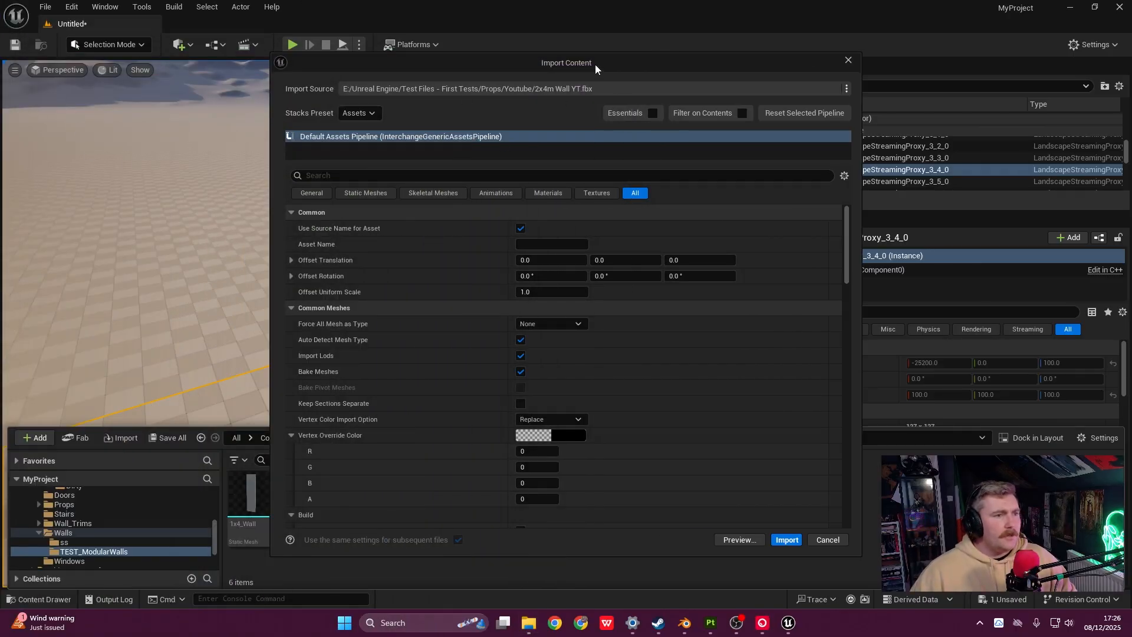
- Review the Materials and Textures import settings and import 2x4m_Wall_YT as a static mesh
mouse_move(595, 65)
mouse_down()
mouse_move(624, 52)
mouse_move(613, 82)
mouse_move(597, 48)
mouse_up()
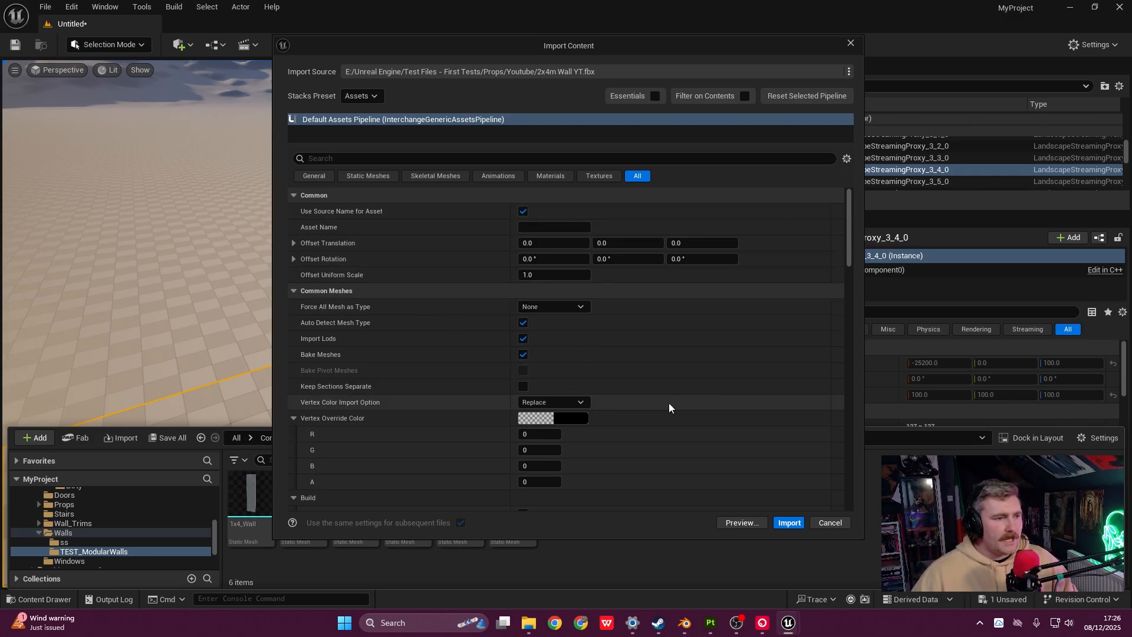
click(563, 177)
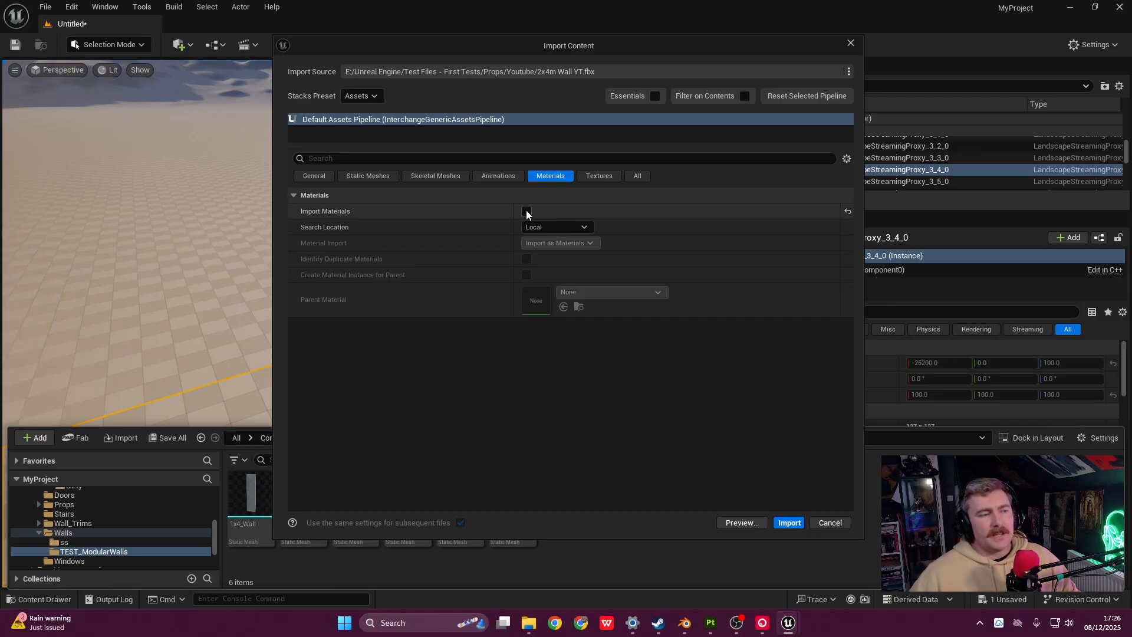
click(607, 178)
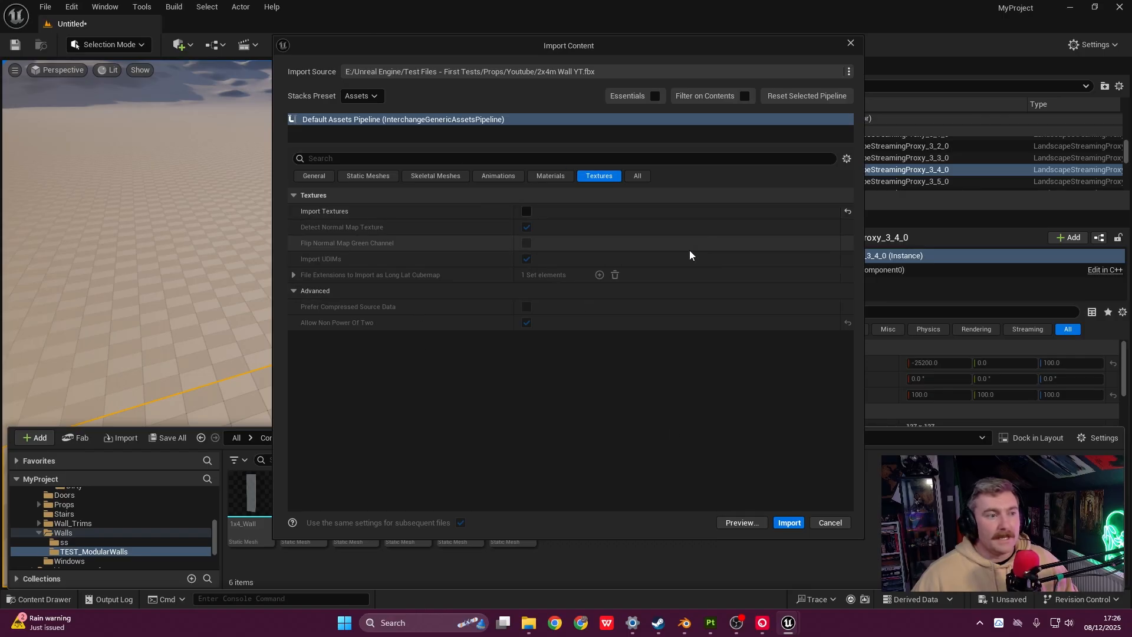
click(791, 524)
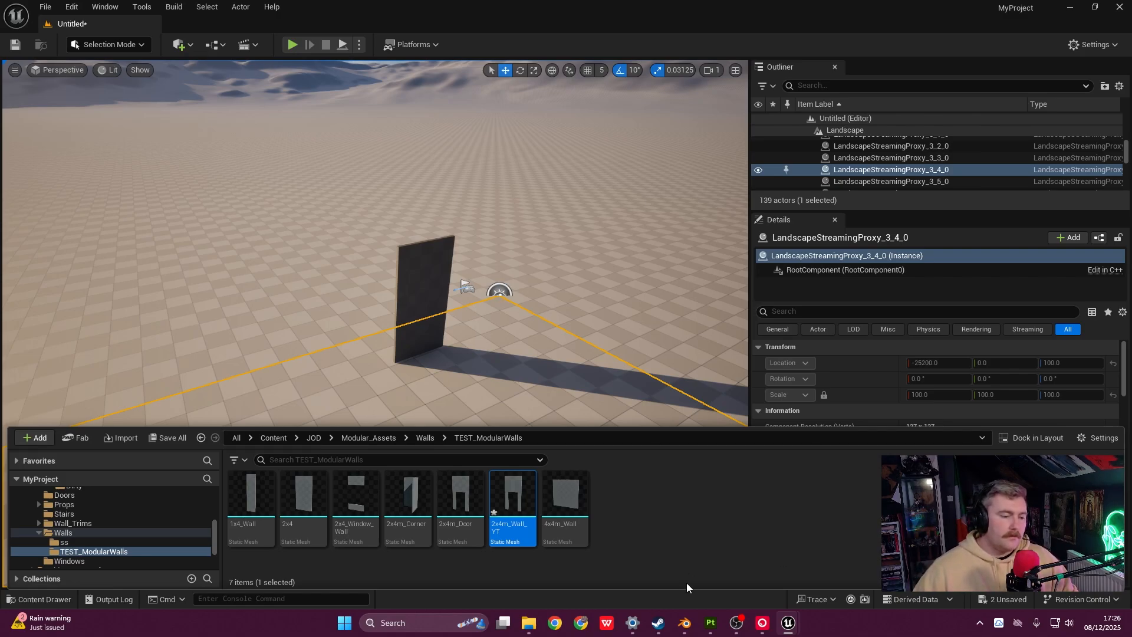
click(684, 623)
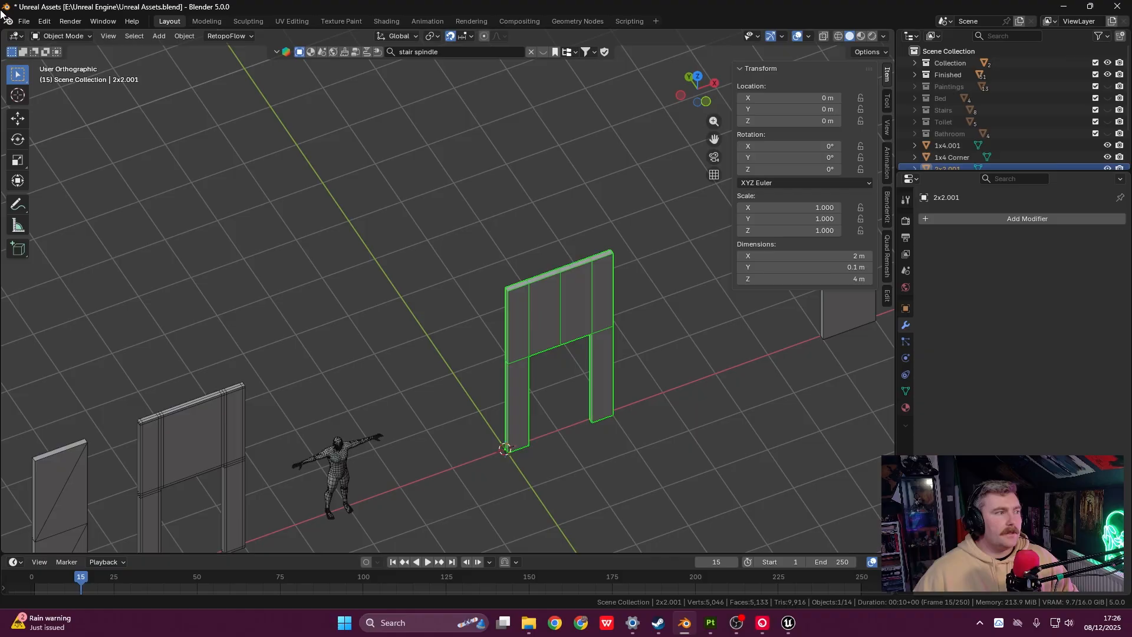
click(24, 21)
mouse_move(62, 203)
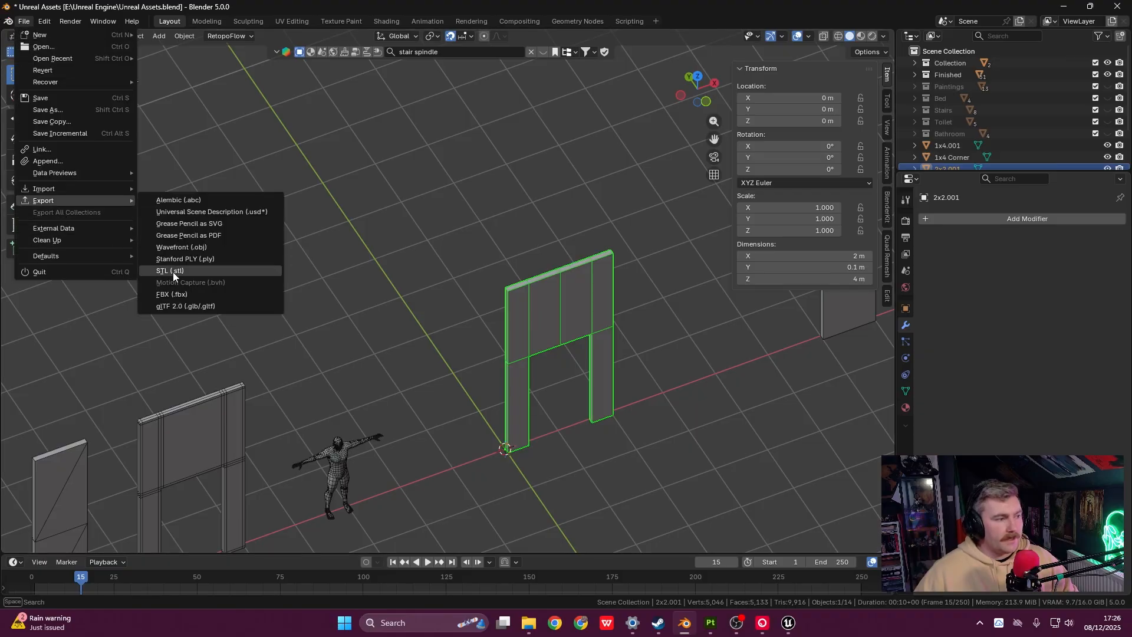
click(175, 294)
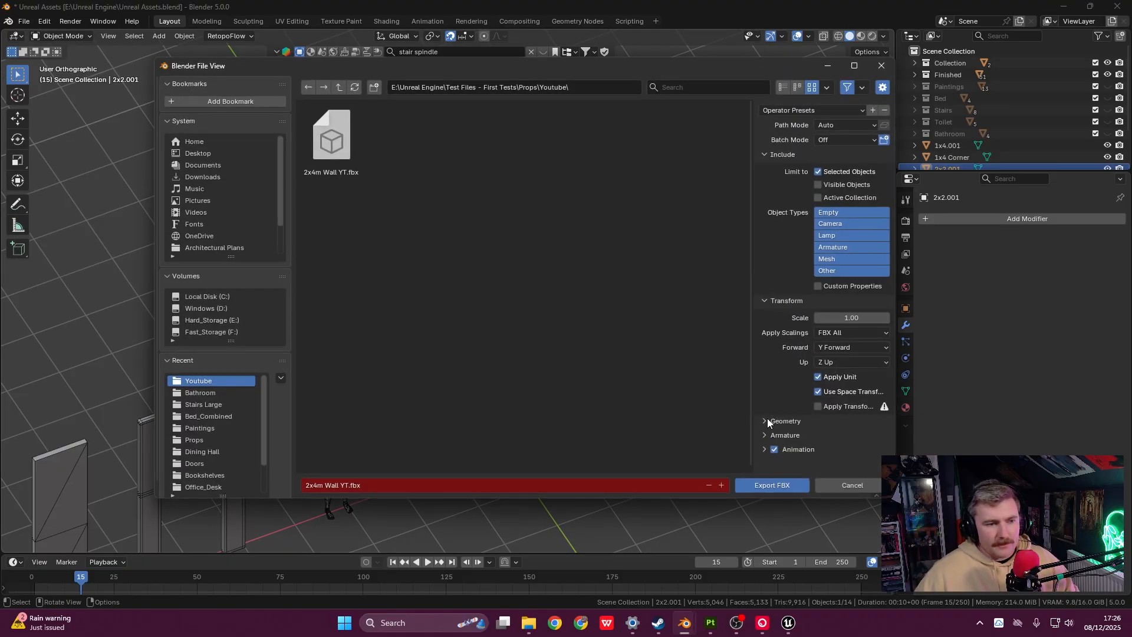
click(767, 421)
scroll(825, 366, down, 4)
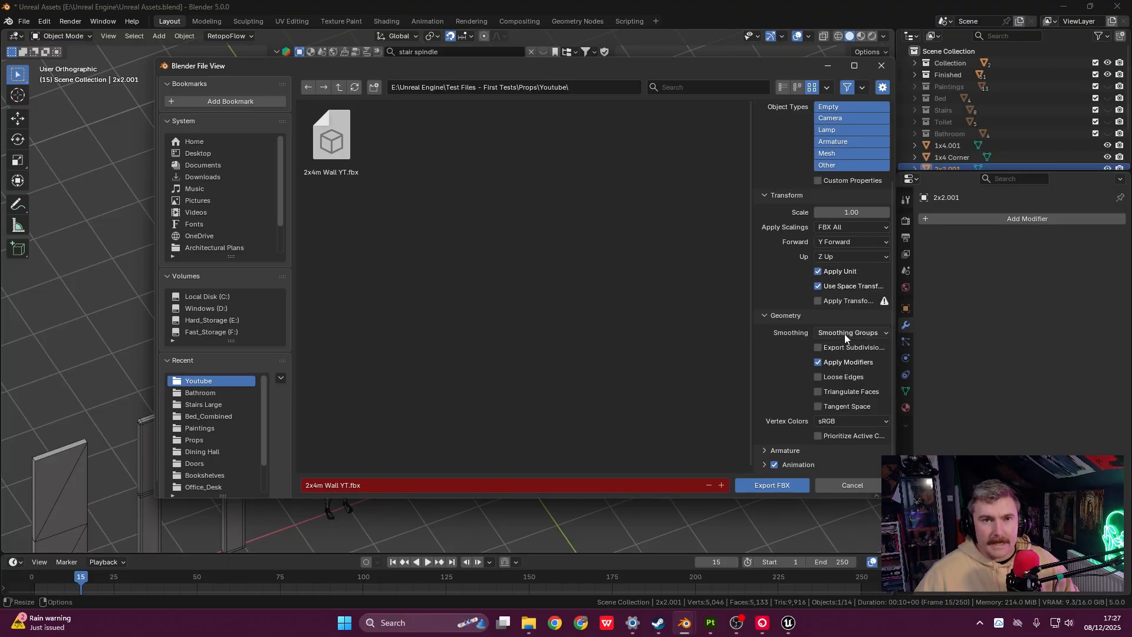
click(829, 66)
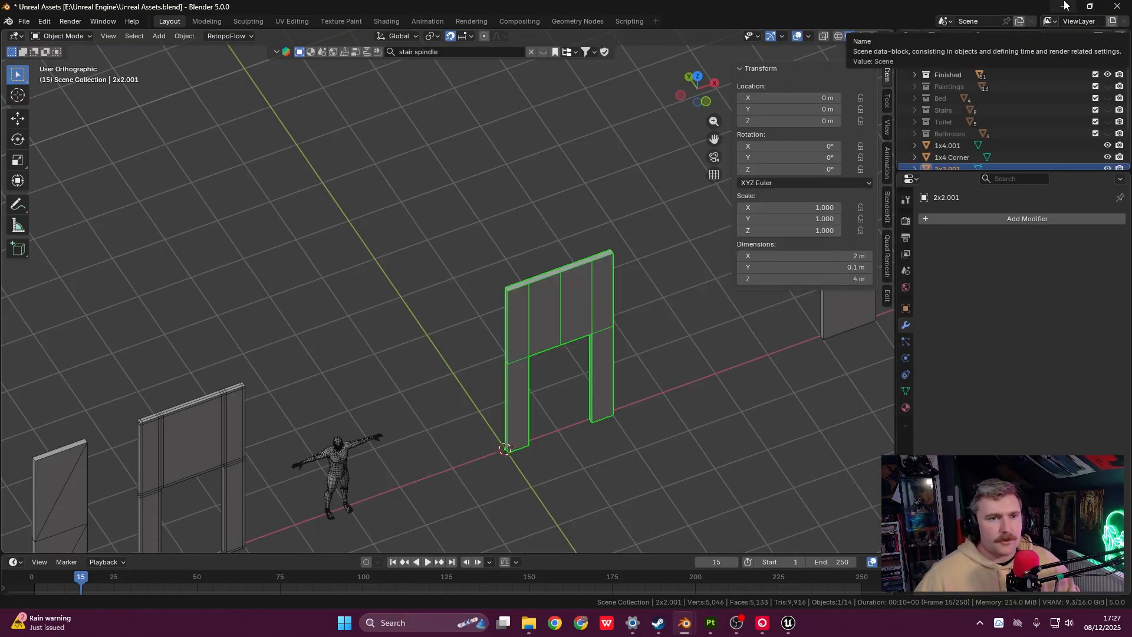
click(1063, 6)
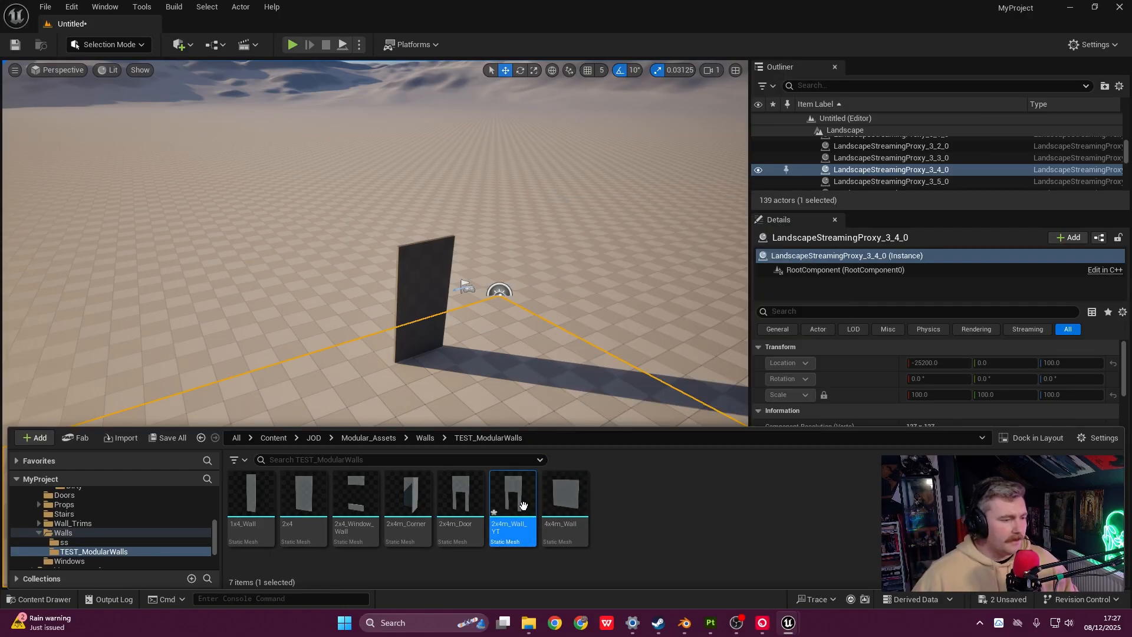
- Place the 2x4m_Wall_YT doorway wall in the level, then undo its rough X move
mouse_move(522, 506)
drag(522, 506, 318, 385)
scroll(330, 390, up, 8)
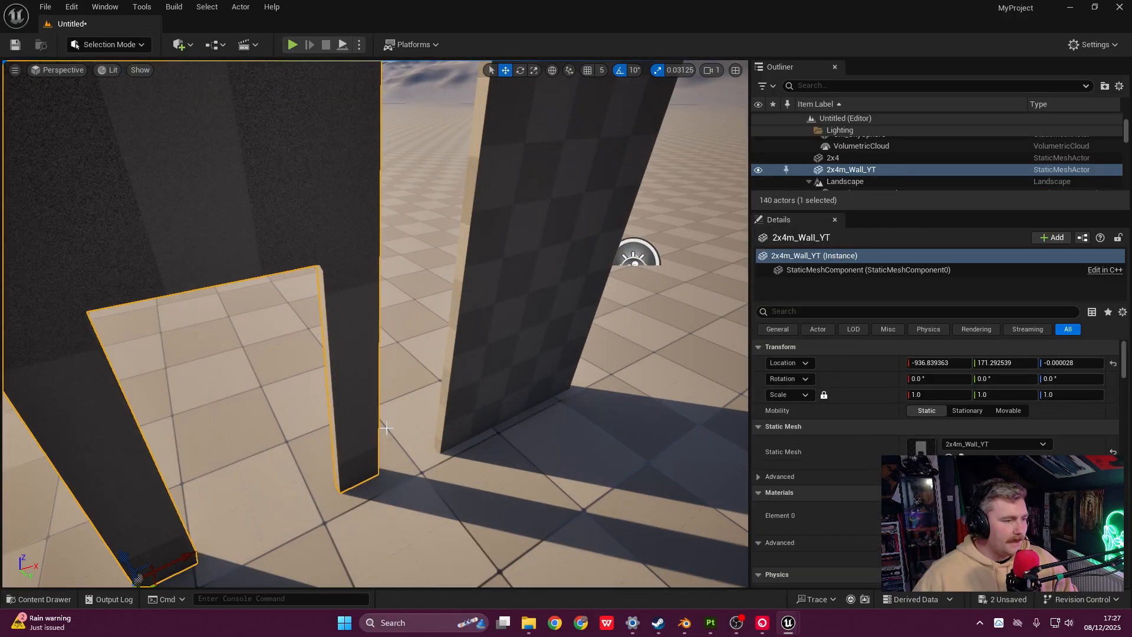
mouse_move(387, 429)
right_down()
mouse_move(534, 457)
mouse_move(537, 481)
mouse_move(366, 413)
mouse_move(367, 428)
right_up()
key(a)
scroll(533, 457, down, 5)
key(d)
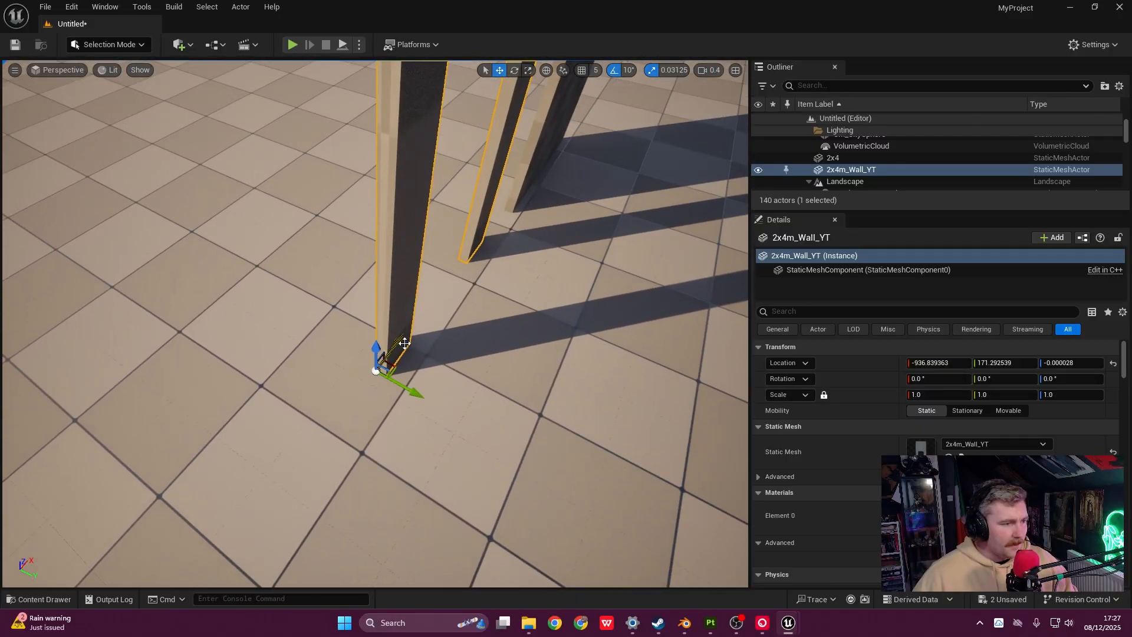
drag(396, 338, 417, 326)
right_drag(417, 327, 643, 195)
key(d)
key(ctrl+z)
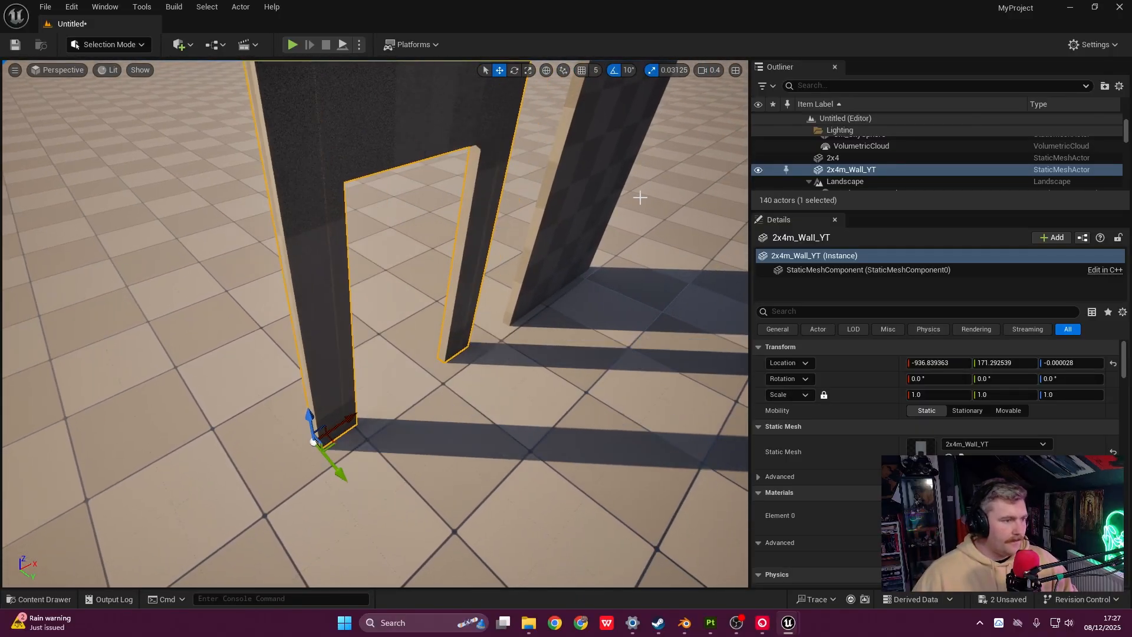
- Turn on grid snapping and snap the doorway wall beside the 2x4 wall along X and Y
click(582, 70)
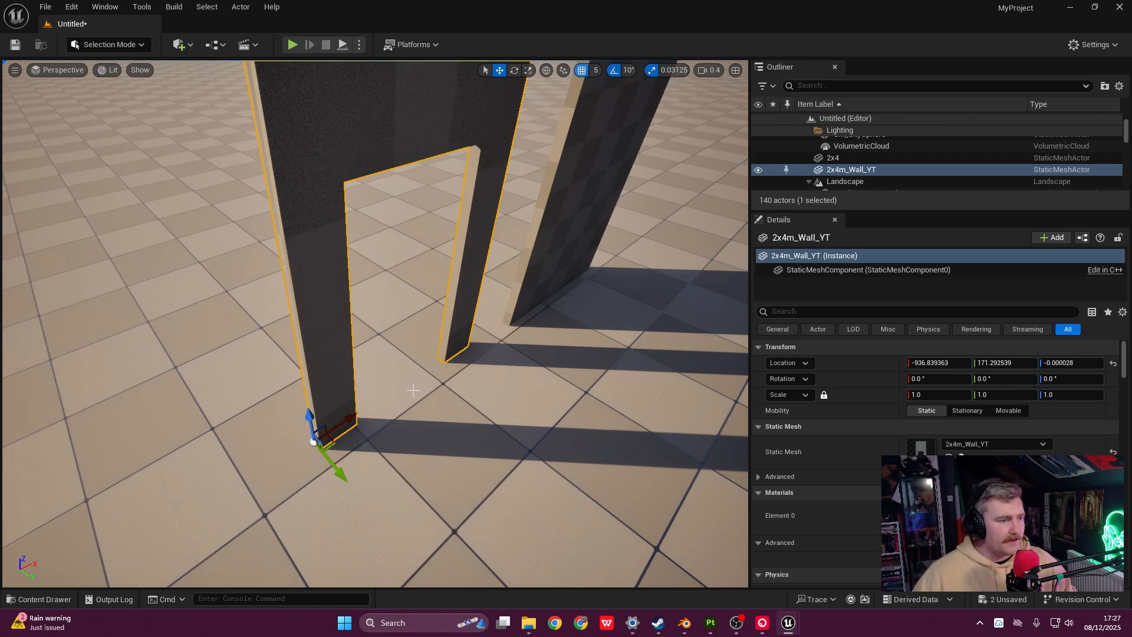
drag(348, 439, 405, 435)
right_drag(405, 435, 398, 489)
key(s)
scroll(377, 413, up, 1)
key(s)
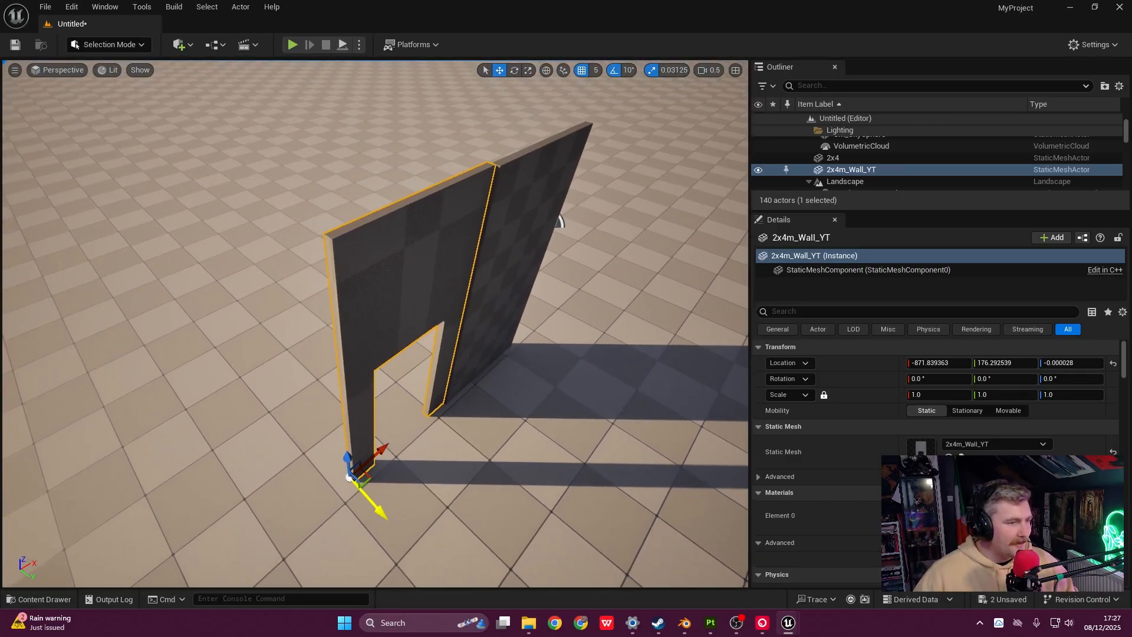
drag(379, 510, 385, 516)
key(w)
right_drag(384, 517, 310, 445)
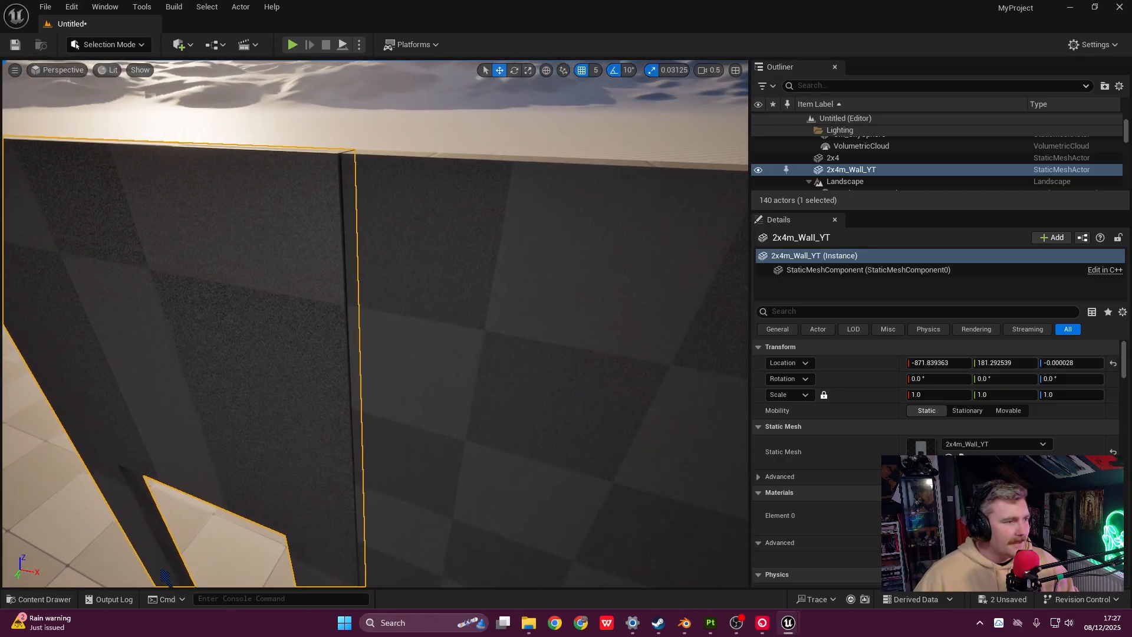
right_drag(510, 307, 516, 348)
key(s)
- Delete the old 2x4 wall, leaving the doorway wall standing alone
click(515, 307)
right_drag(515, 307, 519, 310)
key(a)
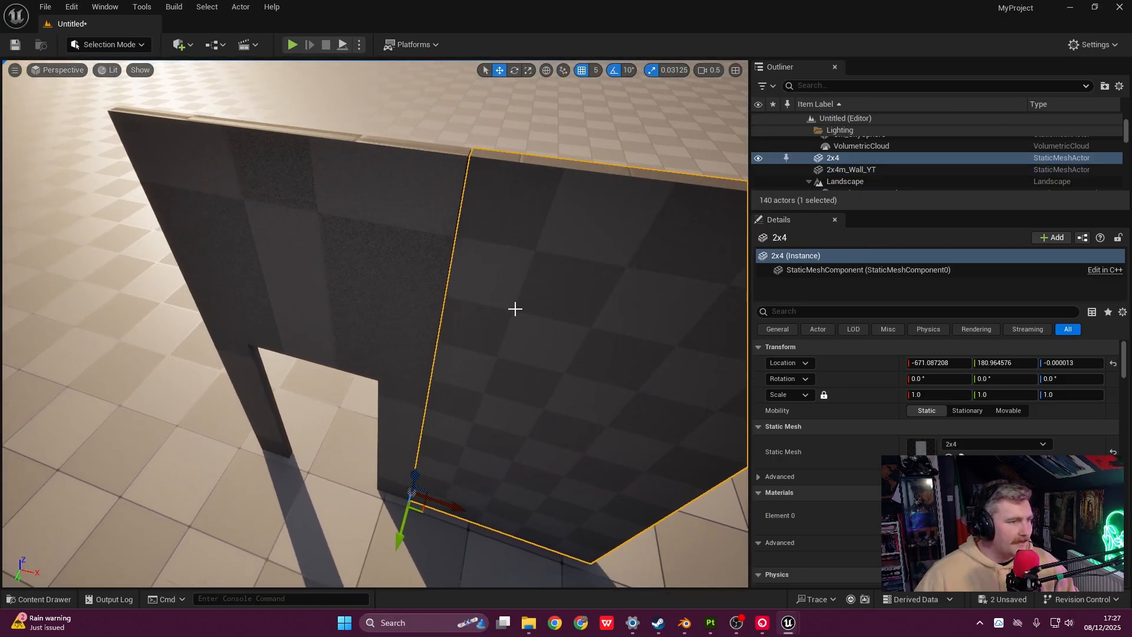
key(Delete)
key(s)
right_drag(523, 419, 528, 398)
key(ctrl+space)
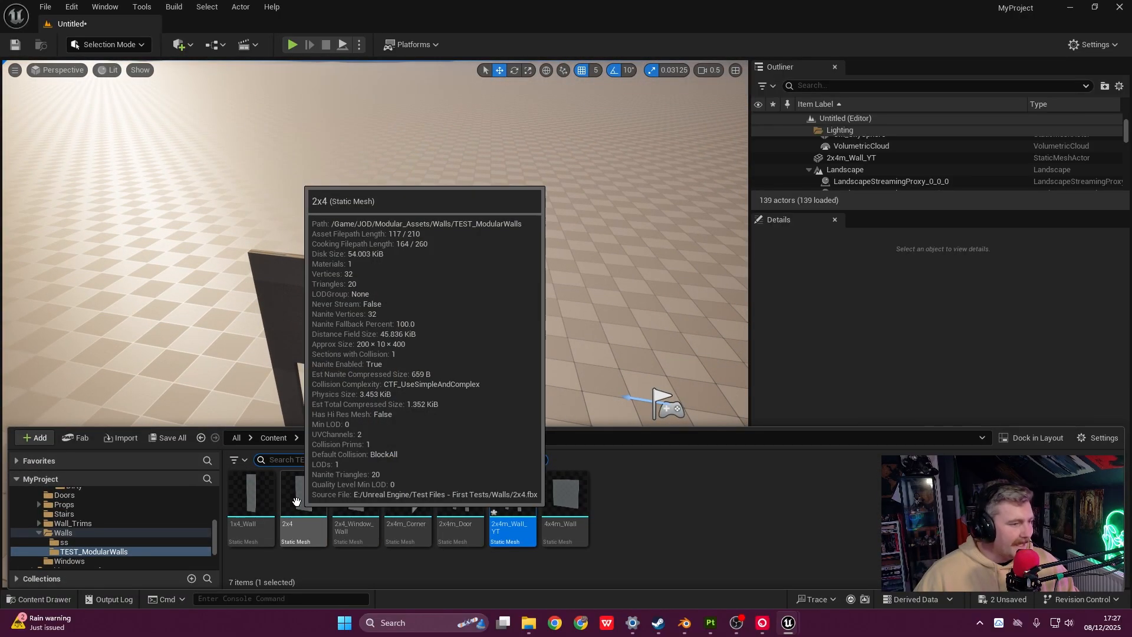
- Place a fresh 2x4 wall and move it to roughly X -675, Y 180
drag(296, 501, 417, 454)
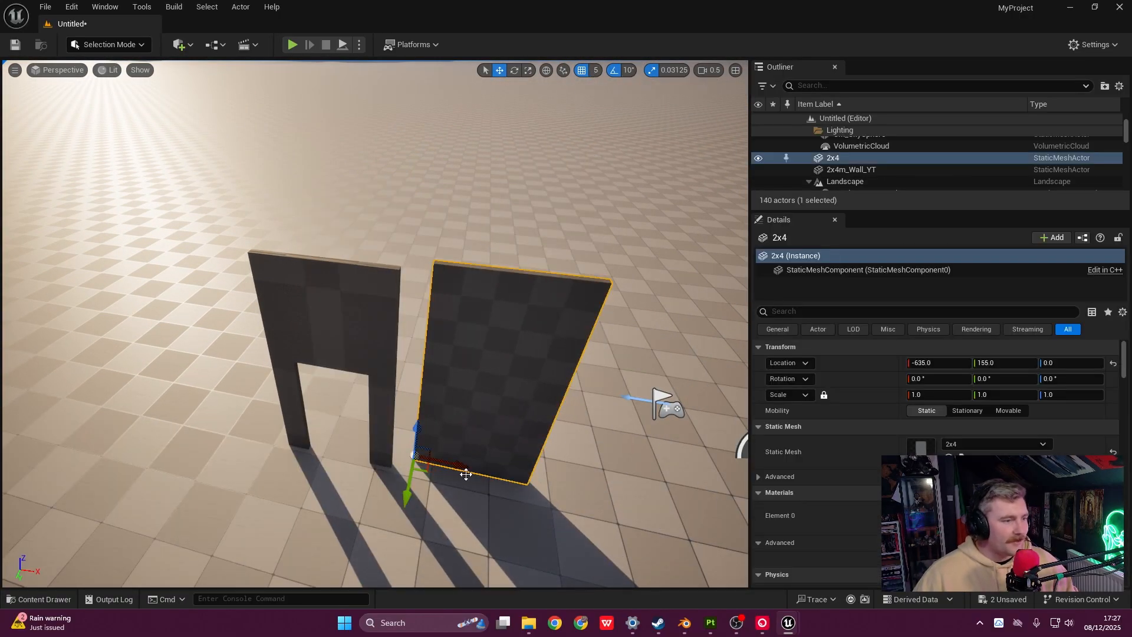
drag(402, 507, 404, 525)
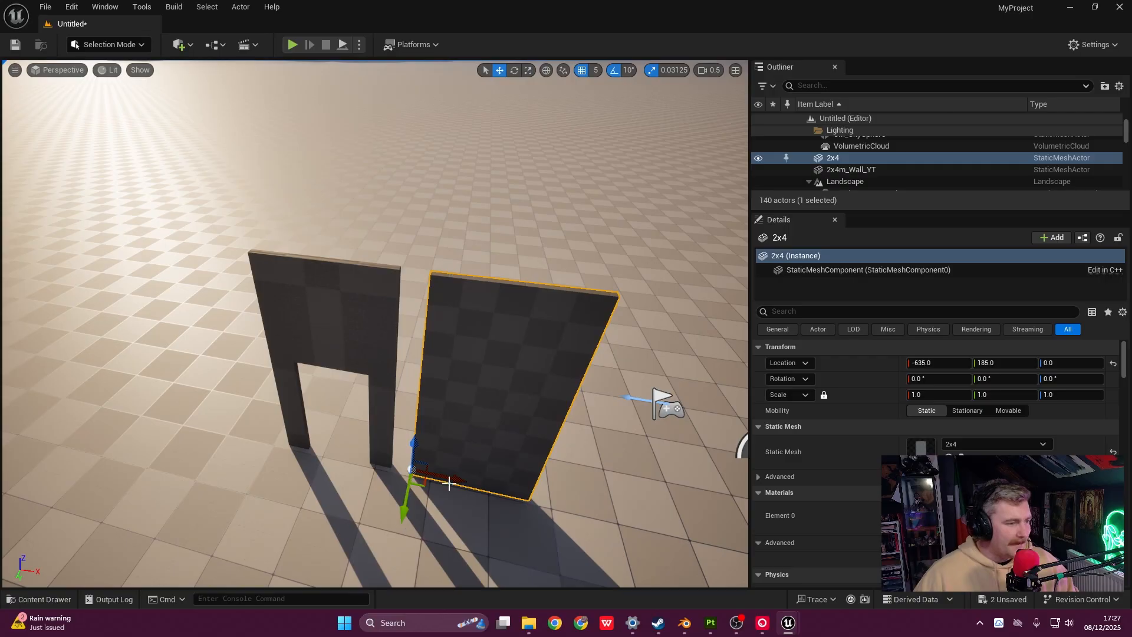
drag(451, 480, 426, 472)
key(w)
mouse_move(426, 472)
right_down()
mouse_move(399, 474)
mouse_move(414, 475)
right_up()
drag(373, 460, 376, 455)
key(s)
right_drag(376, 455, 484, 378)
- Fine-tune the 2x4 wall to -670, 185 so it sits flush with the doorway wall
drag(450, 457, 457, 458)
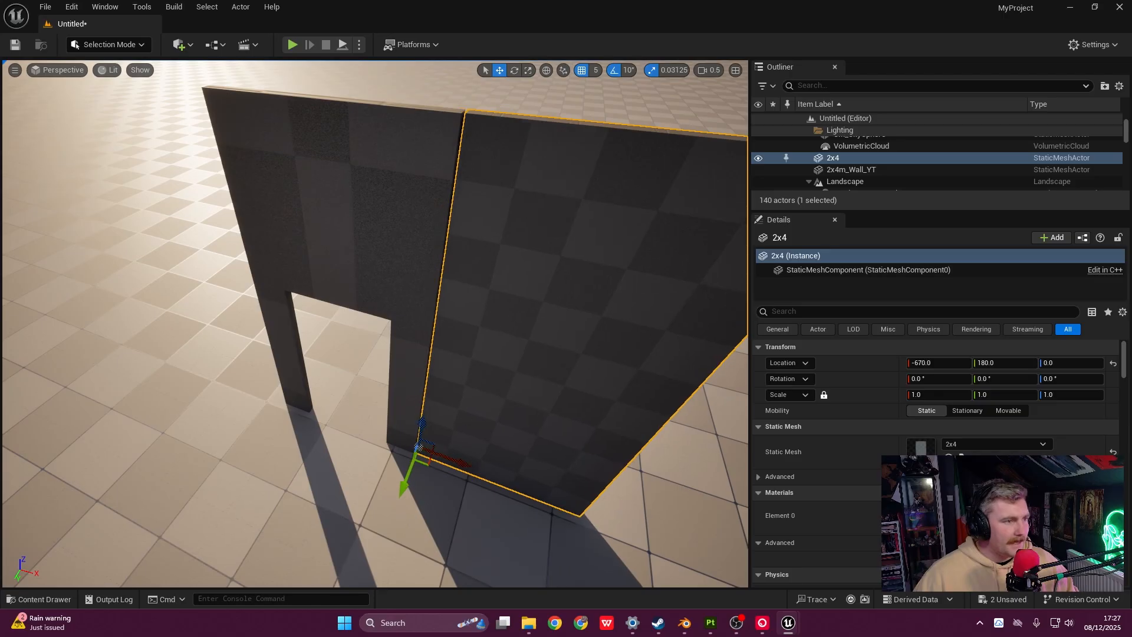
key(w)
right_drag(459, 458, 394, 491)
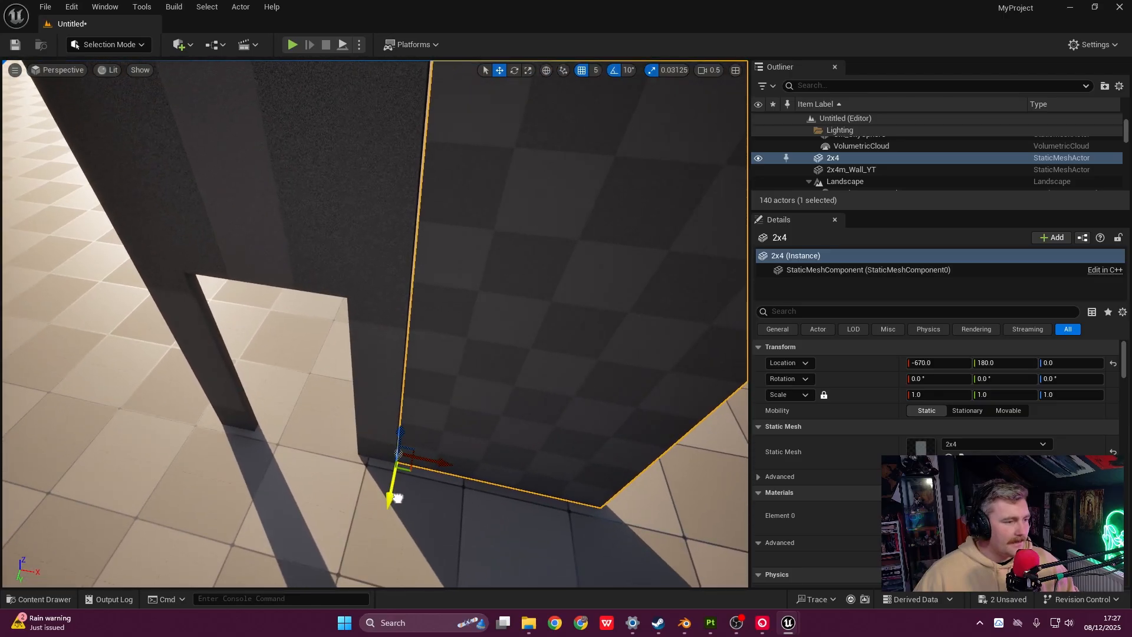
drag(393, 491, 391, 497)
right_drag(390, 497, 394, 390)
right_drag(394, 201, 398, 302)
key(s)
key(s)
- Replace the doorway wall with a newly placed doorway wall from the asset folder
click(398, 302)
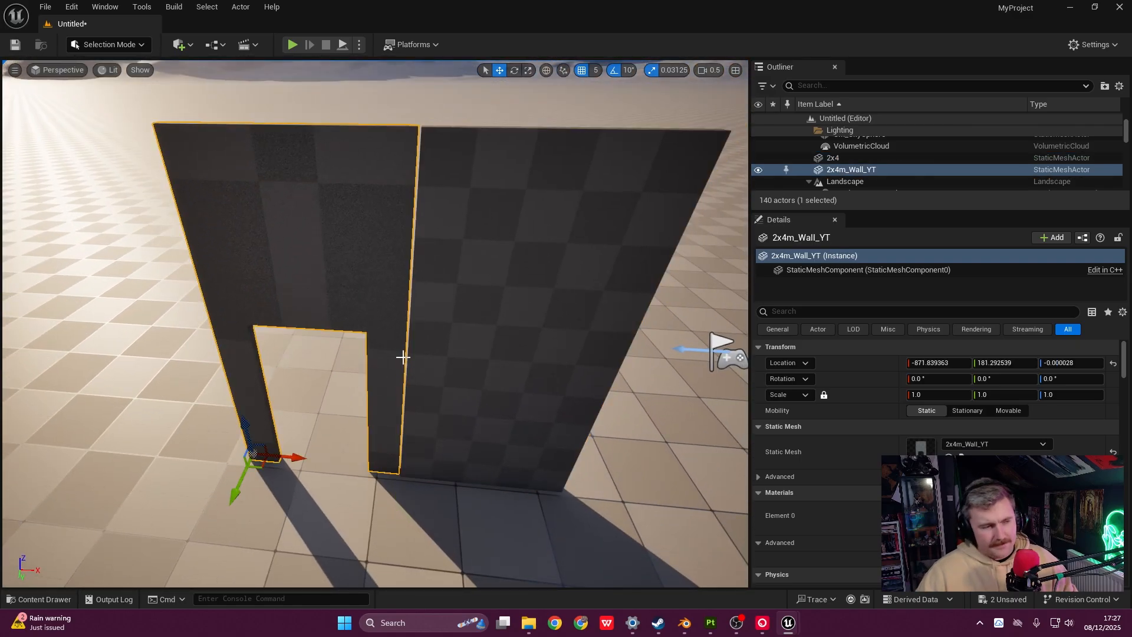
key(Delete)
key(ctrl+space)
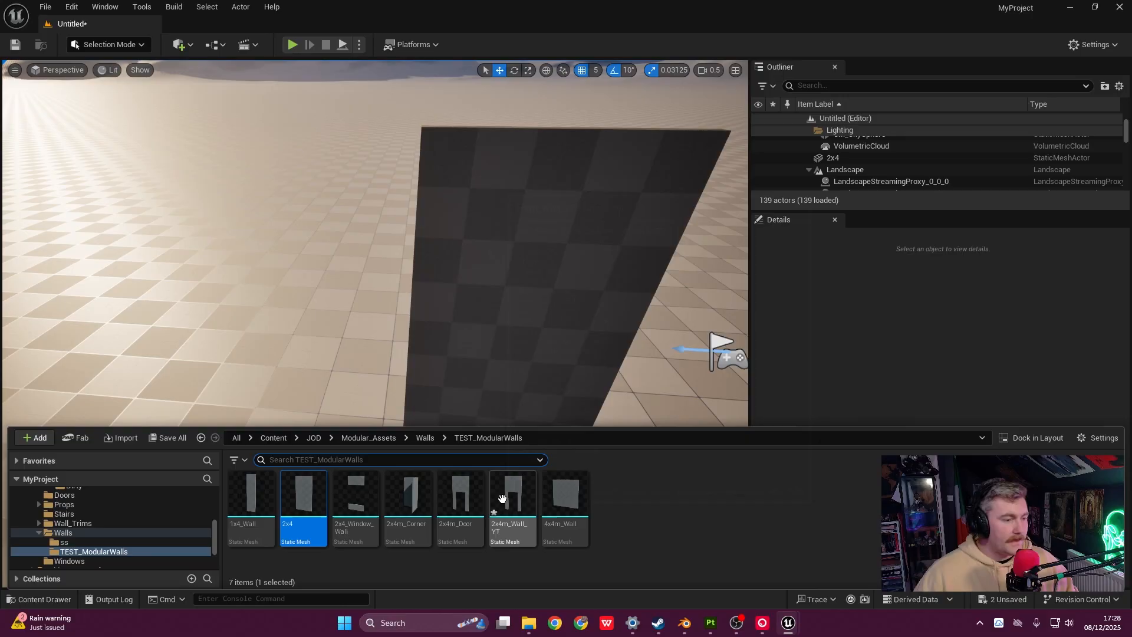
drag(502, 498, 296, 461)
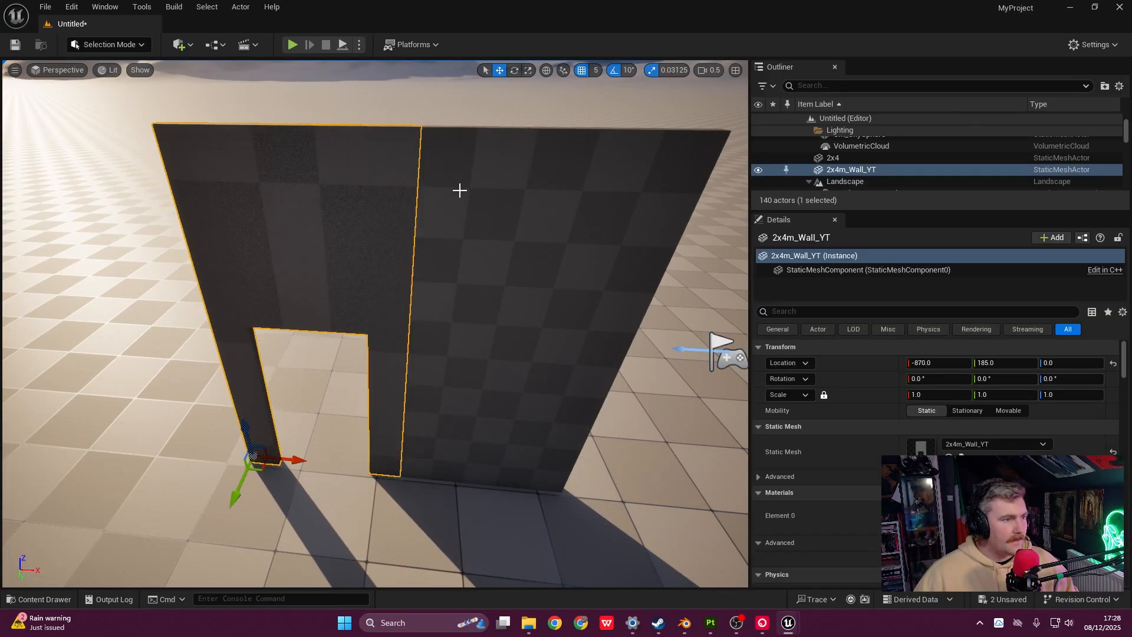
- Inspect the wall joint and select the 2x4 wall piece
click(442, 102)
right_drag(446, 207, 465, 265)
key(s)
key(a)
key(w)
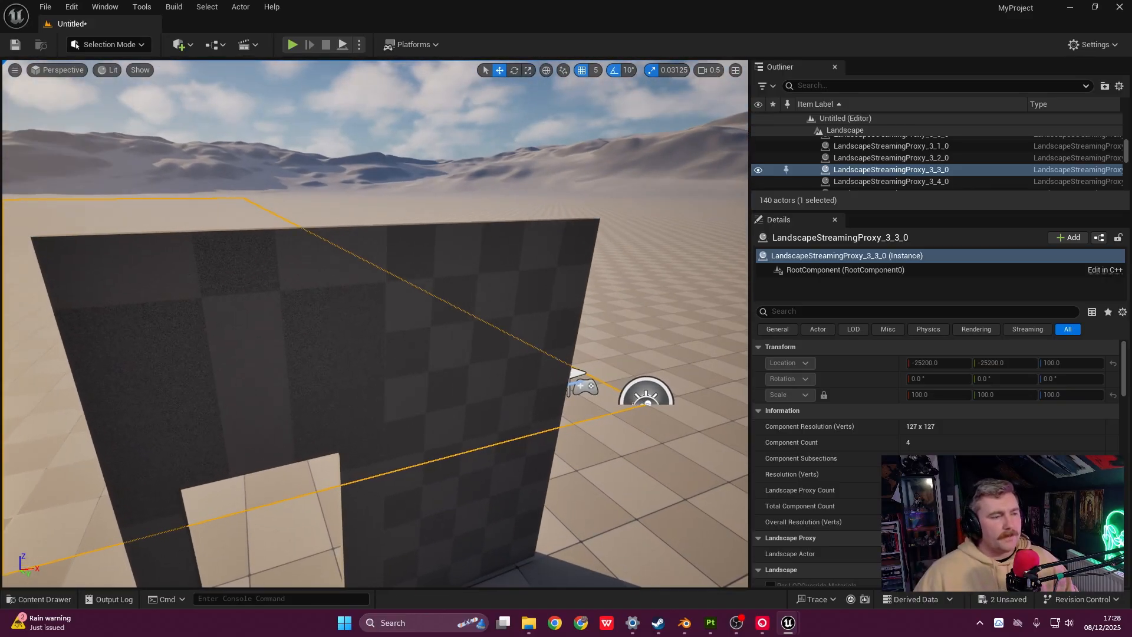
key(s)
right_drag(448, 307, 447, 351)
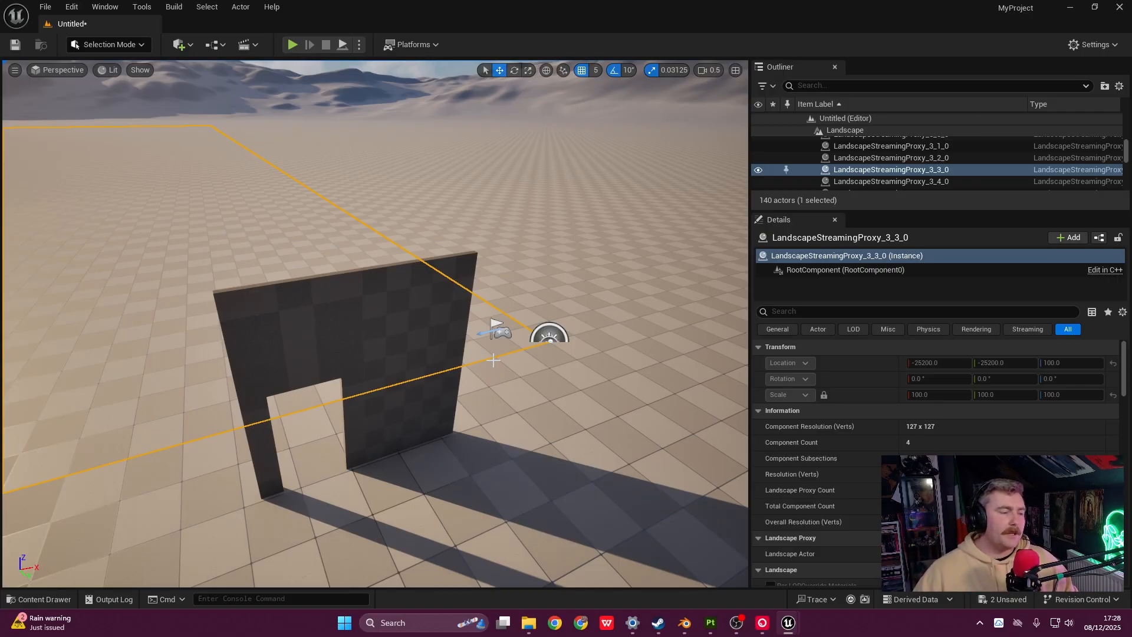
right_drag(526, 369, 516, 376)
key(w)
click(471, 359)
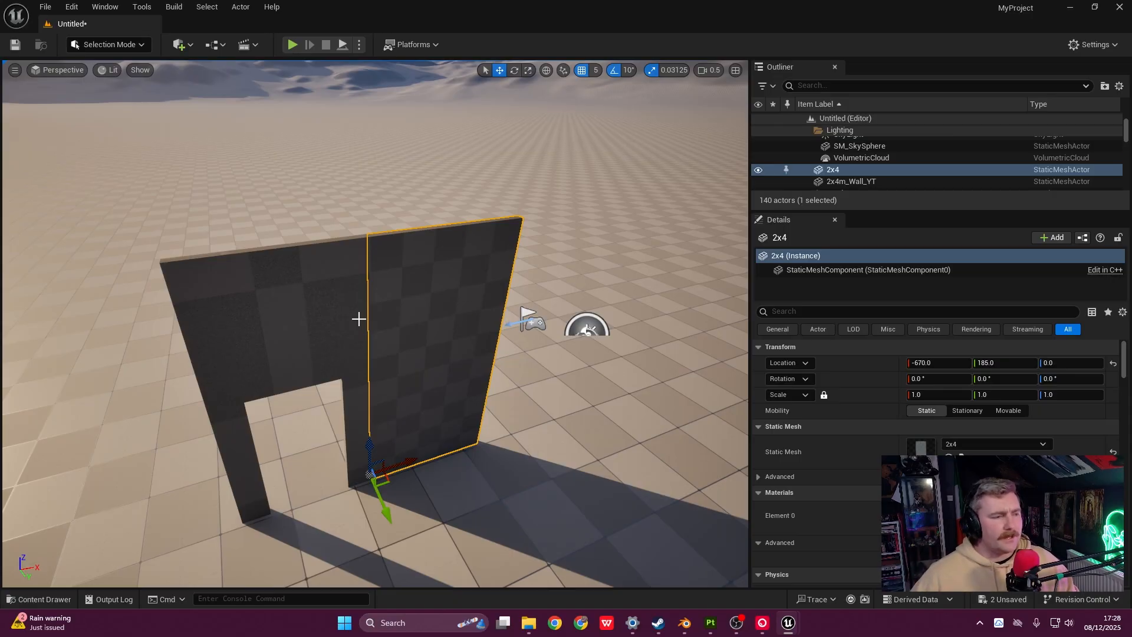
scroll(370, 474, down, 2)
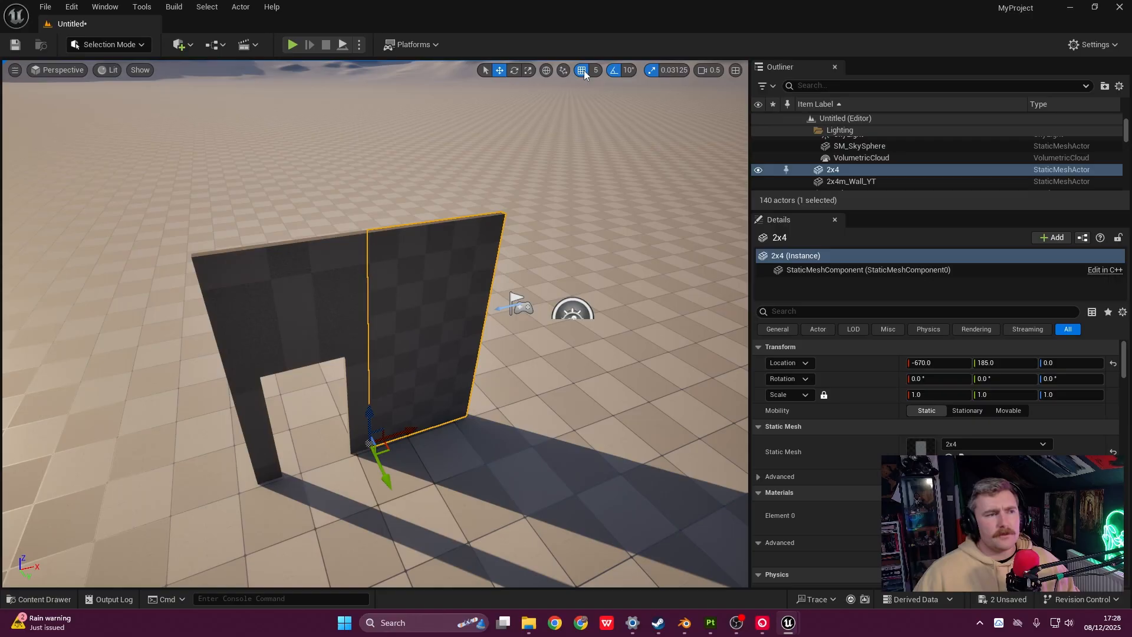
key(w)
right_drag(378, 330, 404, 283)
key(s)
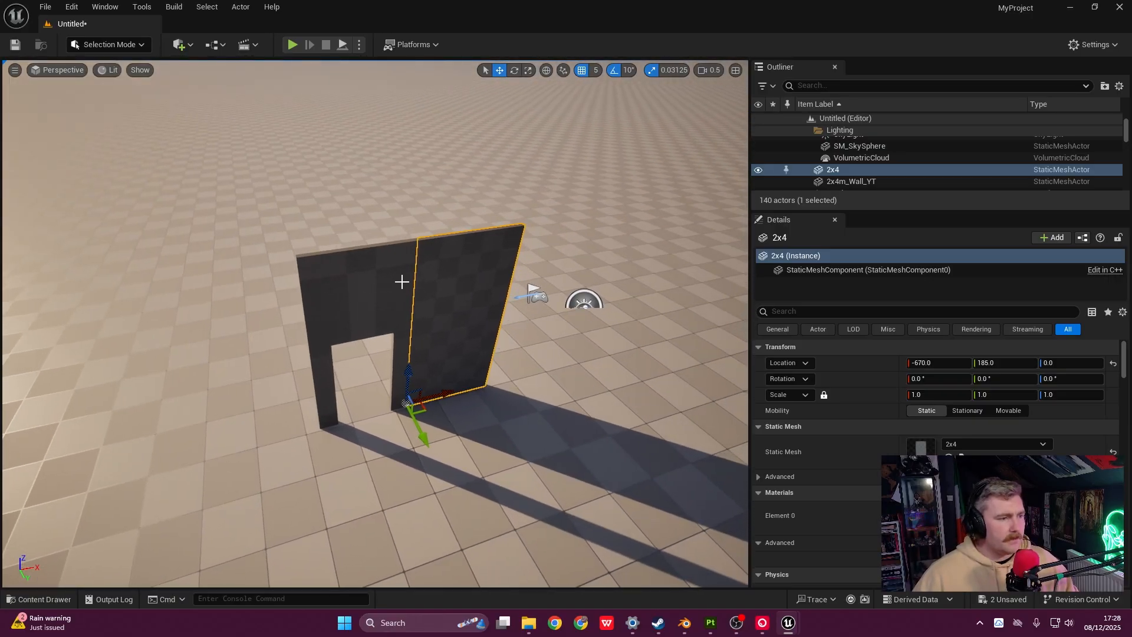
- Place the 2x4m_Corner piece beside the 2x4 wall
key(ctrl+space)
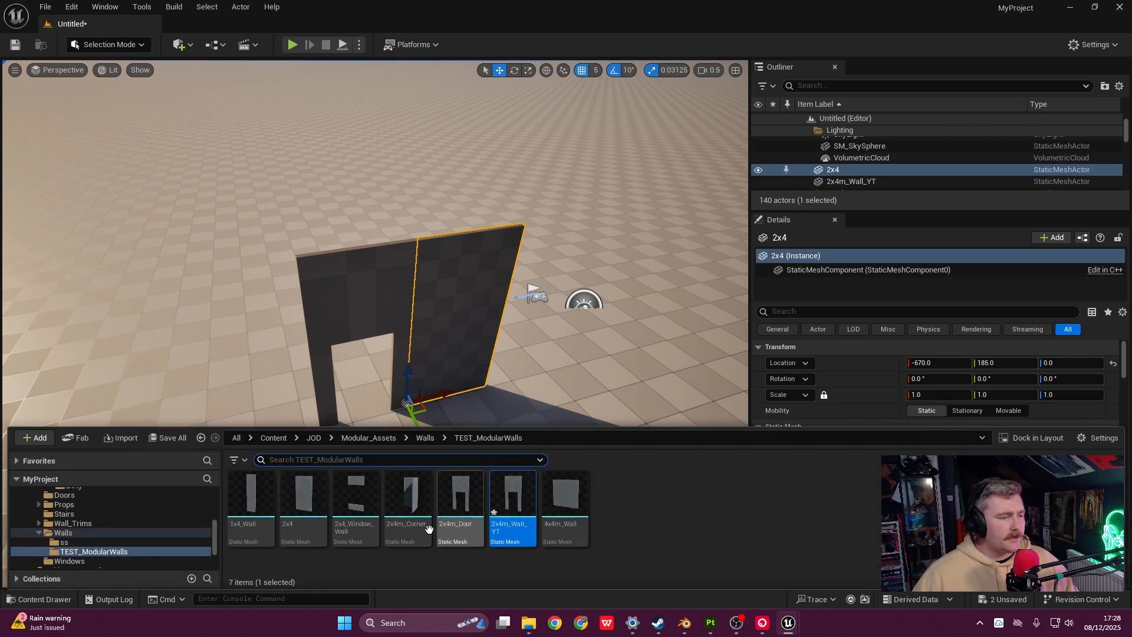
drag(514, 524, 497, 381)
scroll(466, 398, up, 5)
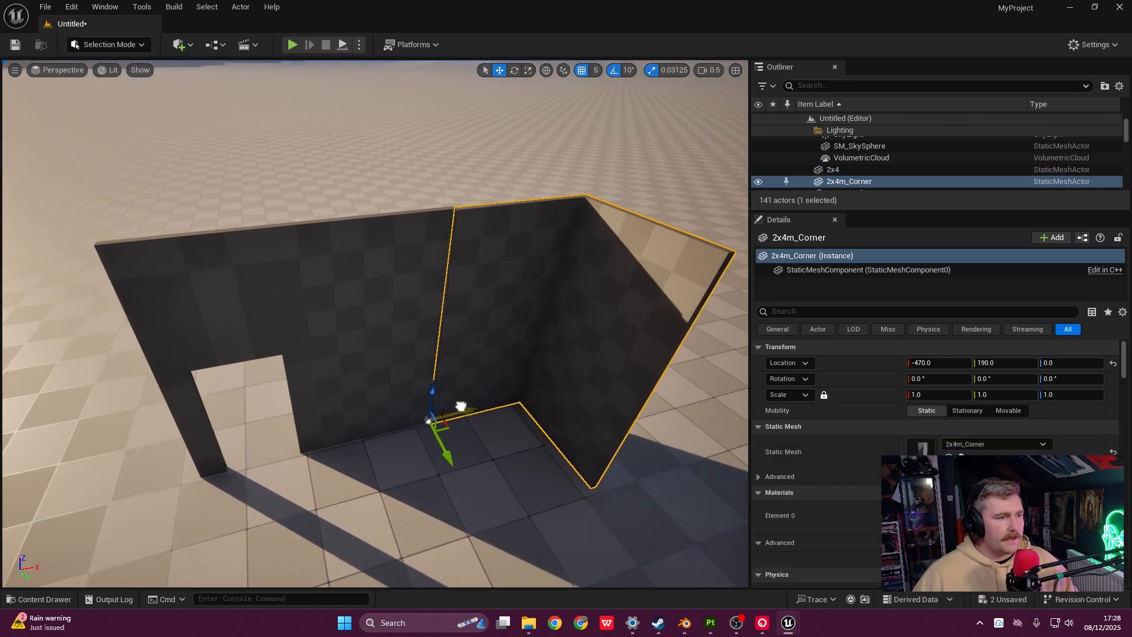
right_drag(447, 452, 454, 375)
key(w)
click(566, 116)
key(s)
right_drag(567, 116, 567, 228)
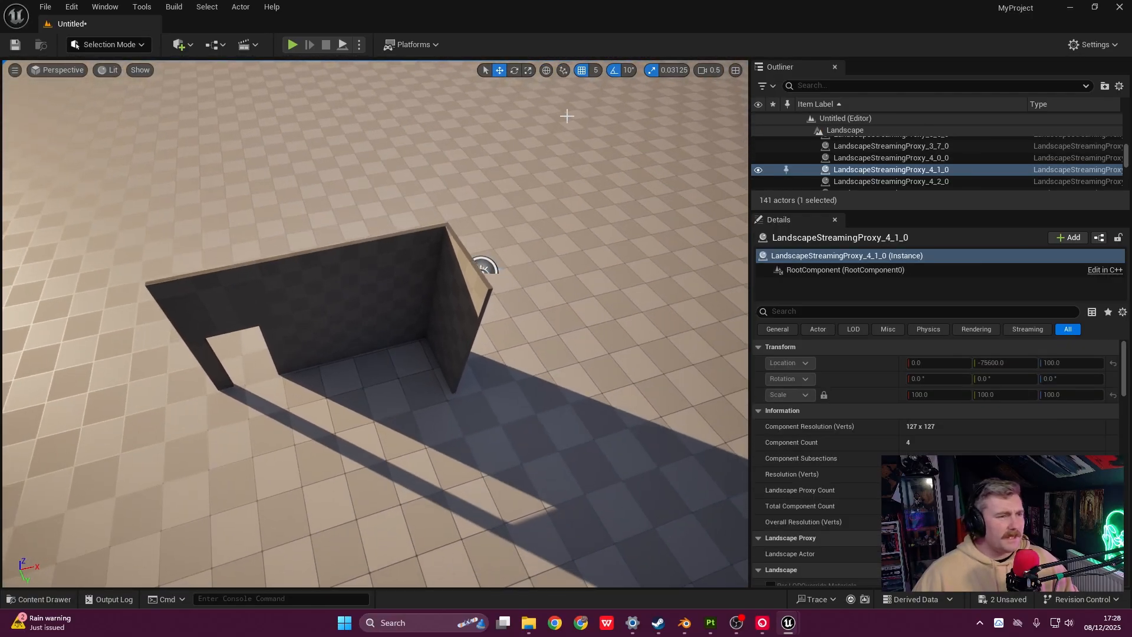
- Set the grid snap size to 10
click(600, 73)
click(612, 126)
key(s)
right_drag(483, 354, 481, 386)
- Drop another wall into the level, rotate it 90 degrees, and slide it toward the corner
key(ctrl+space)
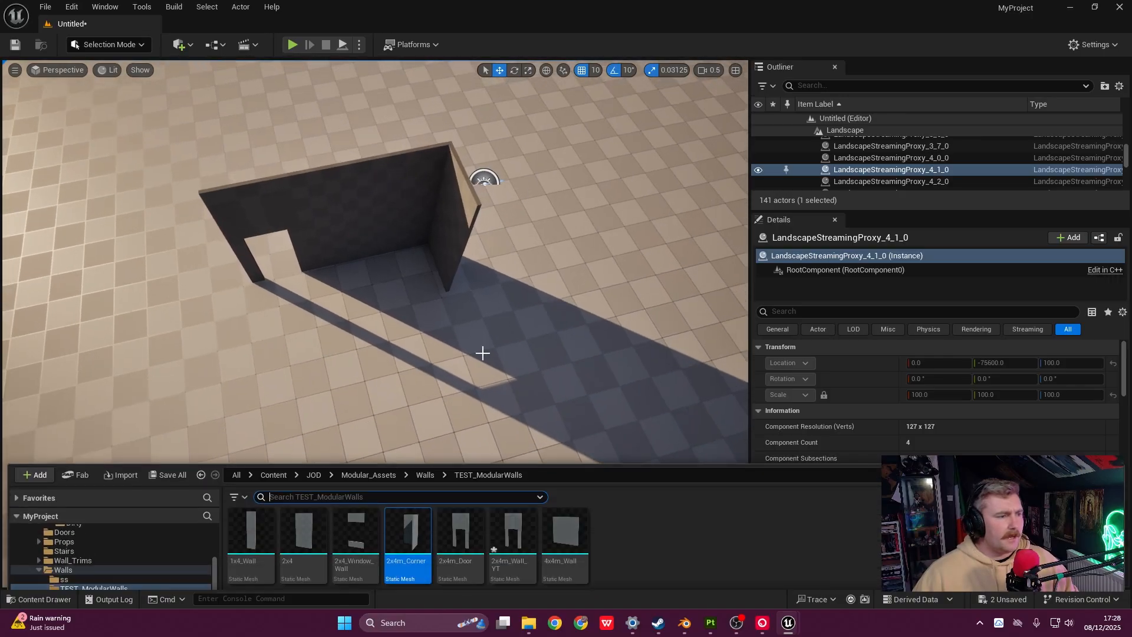
drag(358, 437, 383, 342)
key(f)
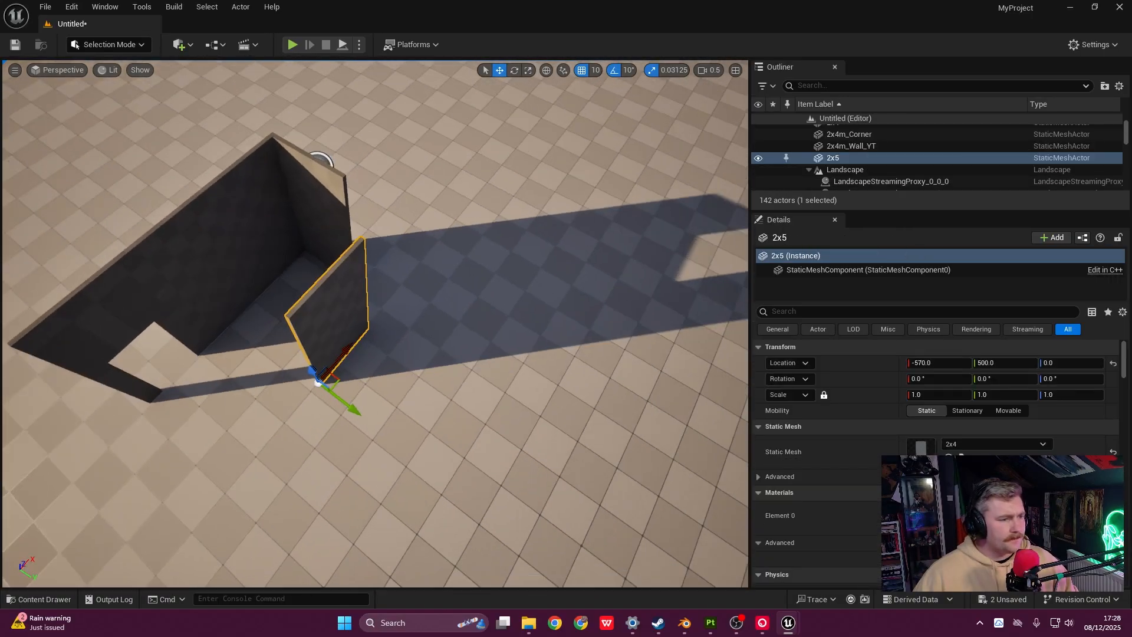
key(e)
drag(407, 437, 466, 430)
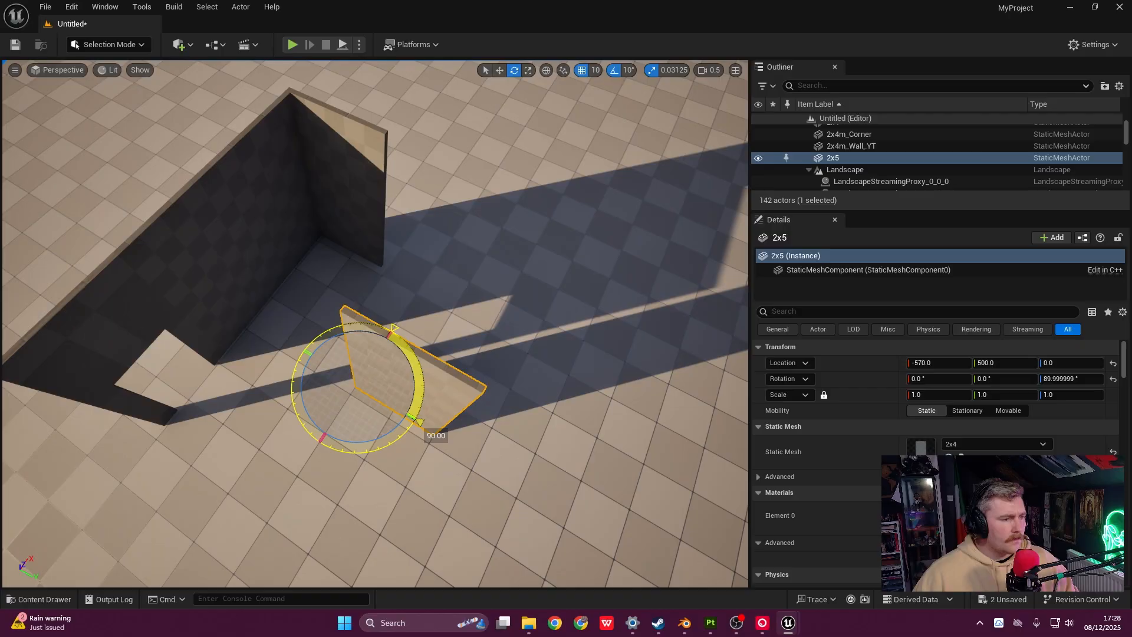
drag(380, 396, 447, 265)
key(f)
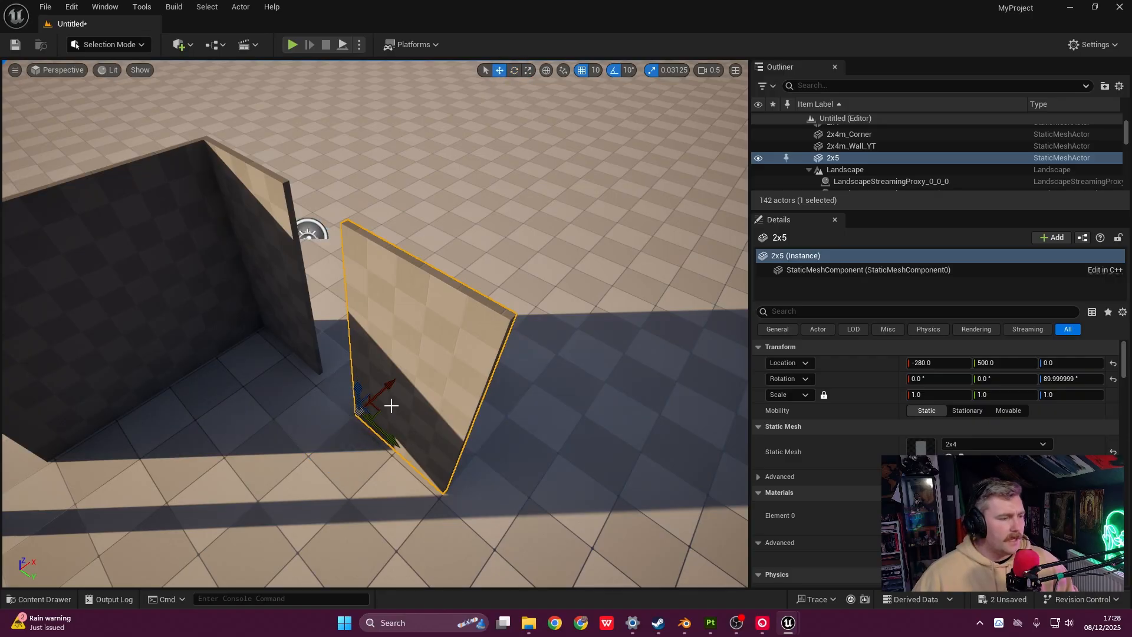
- Snap the rotated wall into place at -270, 385, 0 against the corner piece
drag(389, 444, 356, 402)
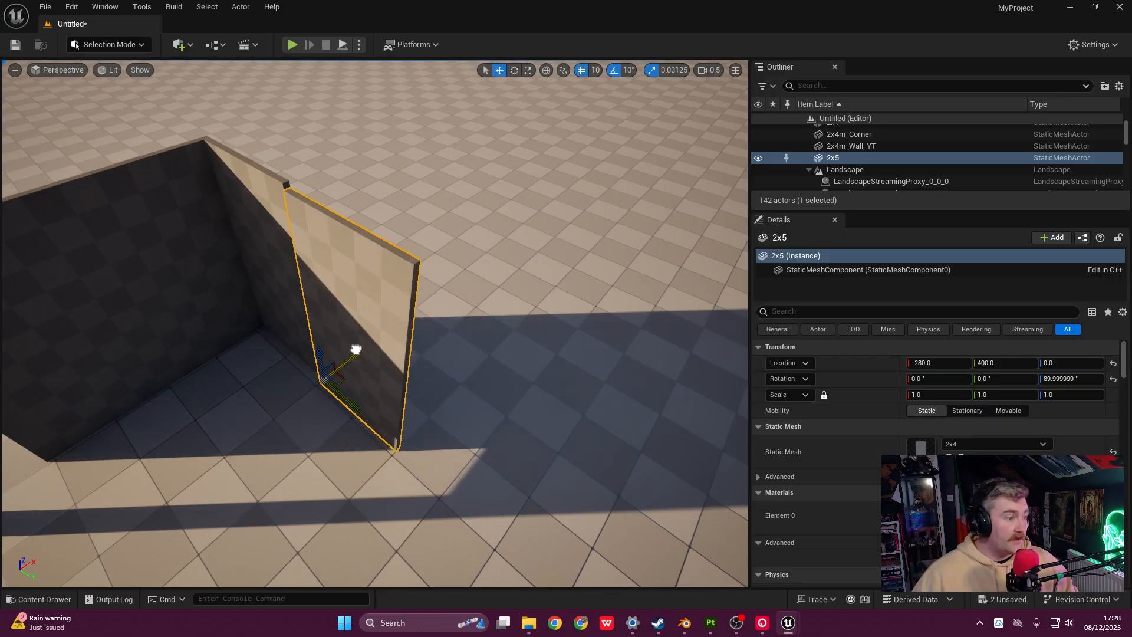
drag(356, 350, 359, 348)
right_drag(359, 348, 349, 466)
key(w)
drag(395, 517, 386, 520)
right_drag(386, 520, 467, 374)
- Fly in close to inspect the seam between the new wall and corner
key(w)
key(s)
key(w)
scroll(469, 263, down, 4)
key(s)
scroll(466, 325, up, 2)
key(s)
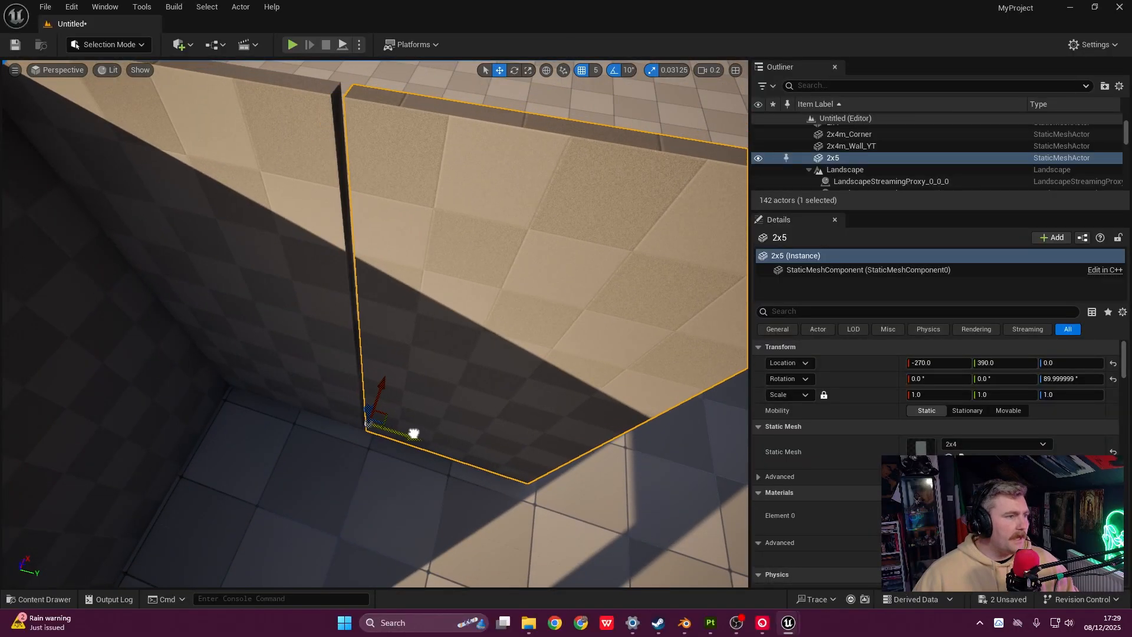
key(s)
scroll(465, 368, up, 2)
right_drag(467, 375, 528, 262)
- Circle around the partial room to the doorway side and select the doorway wall
key(s)
key(a)
scroll(440, 260, up, 2)
key(w)
key(a)
key(s)
key(w)
key(d)
key(s)
key(a)
key(s)
click(450, 298)
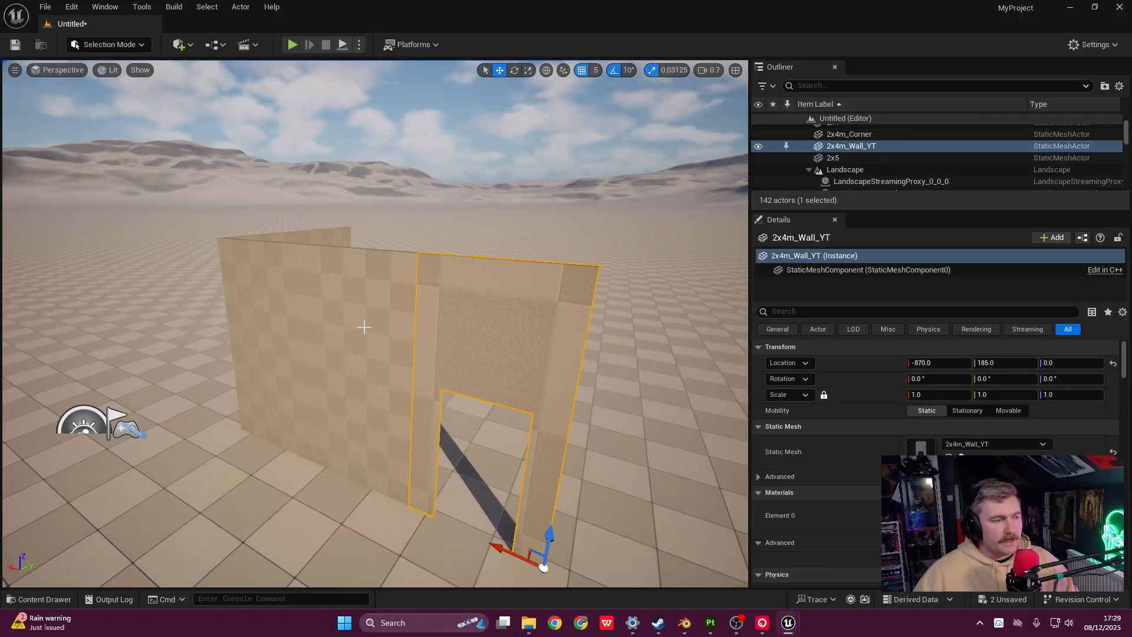
- Check the plain 2x4 wall, corner piece and doorway wall from both sides
click(364, 328)
click(240, 308)
key(d)
right_drag(240, 308, 211, 290)
key(a)
key(w)
click(484, 323)
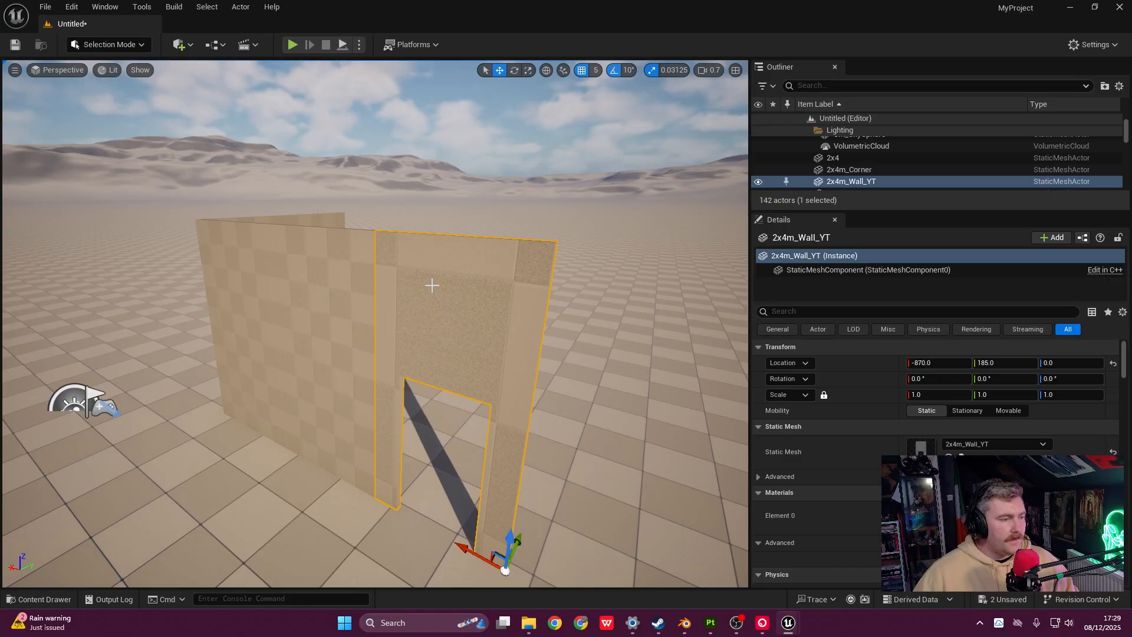
key(s)
right_drag(432, 285, 479, 398)
- Place a 2x4m_Door piece from the modular walls folder into the level
key(ctrl+space)
drag(479, 484, 424, 437)
key(w)
right_drag(417, 437, 409, 380)
key(w)
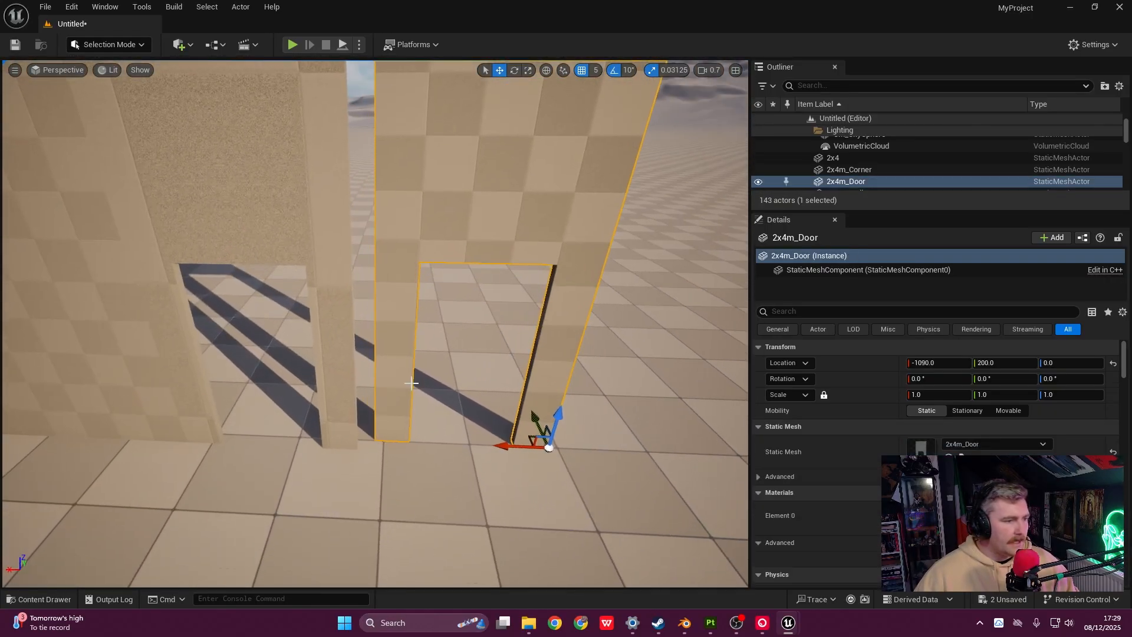
right_drag(463, 281, 464, 271)
key(s)
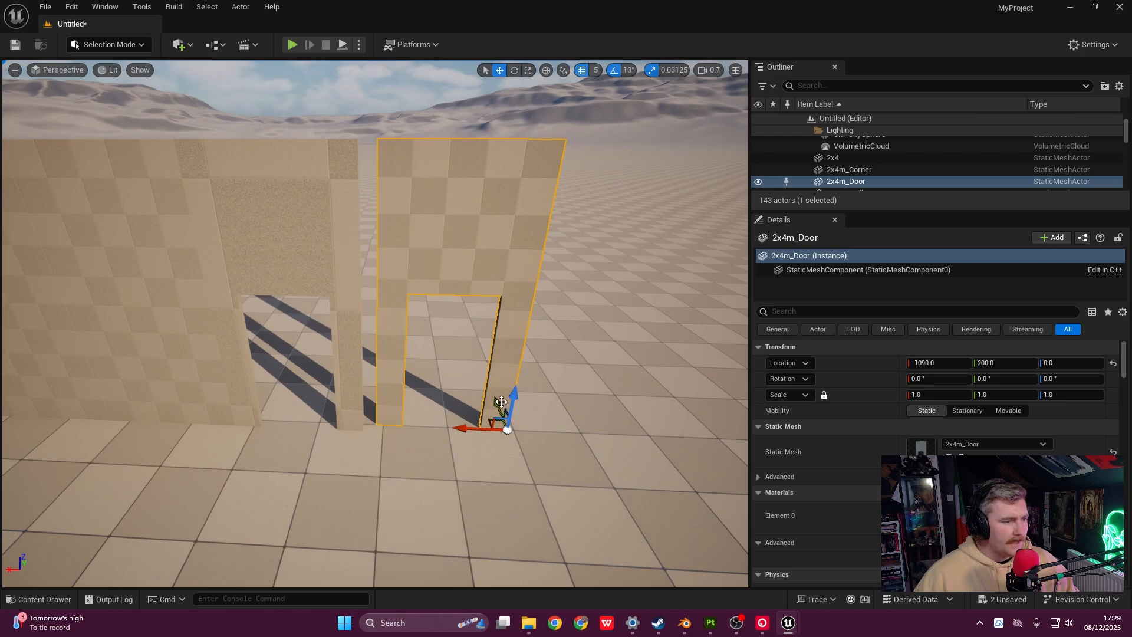
- Line the 2x4m_Door piece up flush with the doorway wall, then select the middle doorway wall
drag(501, 401, 451, 434)
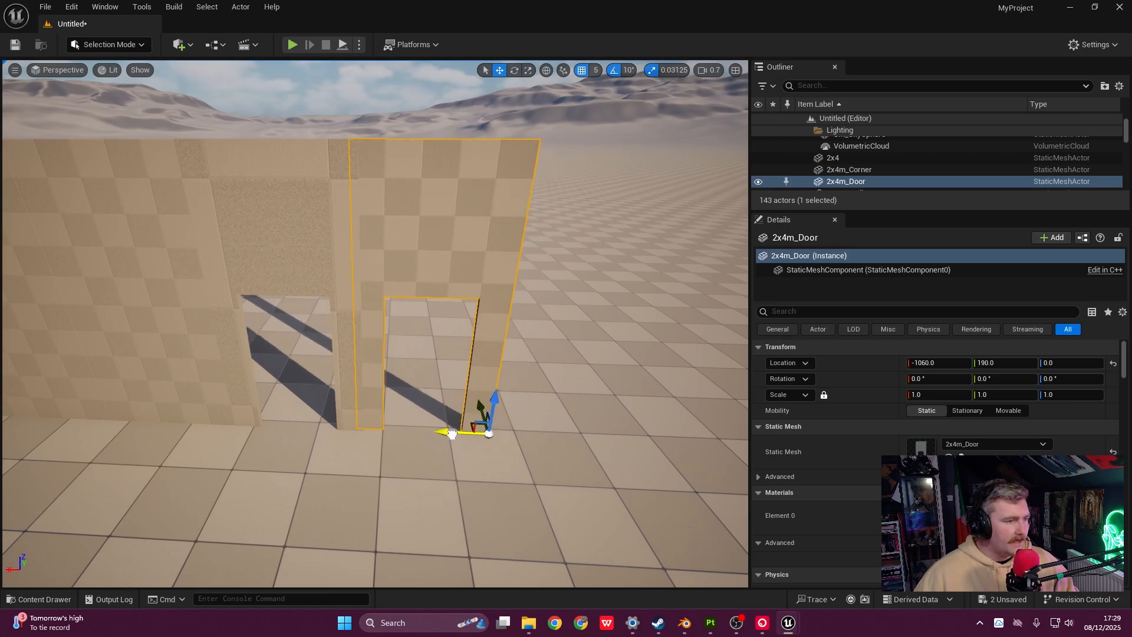
right_drag(408, 402, 394, 364)
key(w)
key(d)
key(s)
key(a)
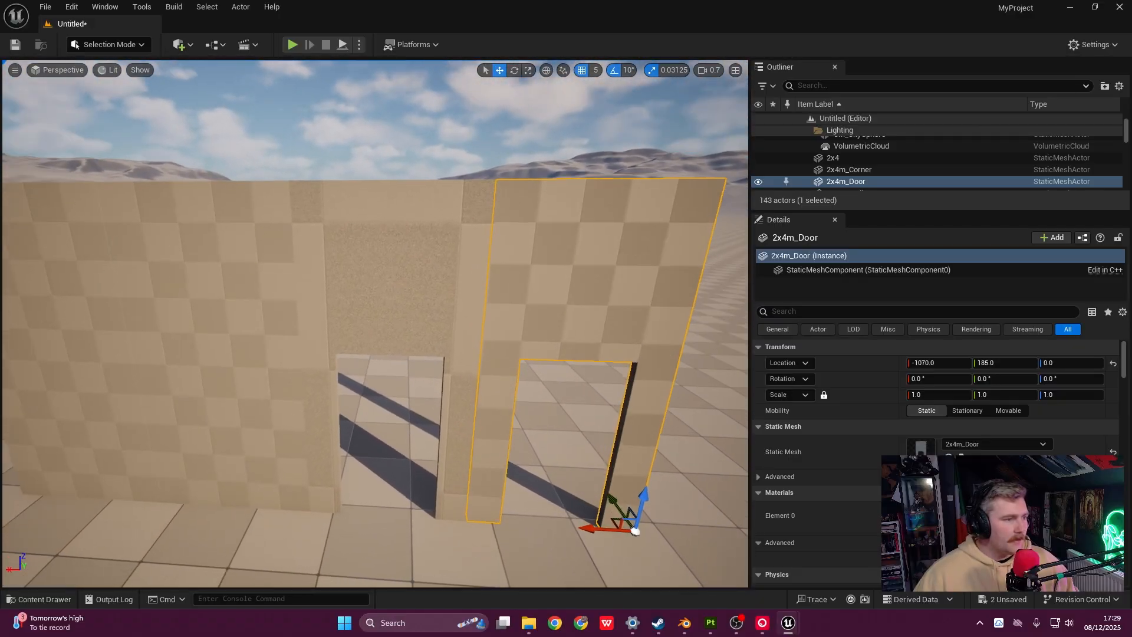
click(408, 252)
scroll(430, 292, up, 2)
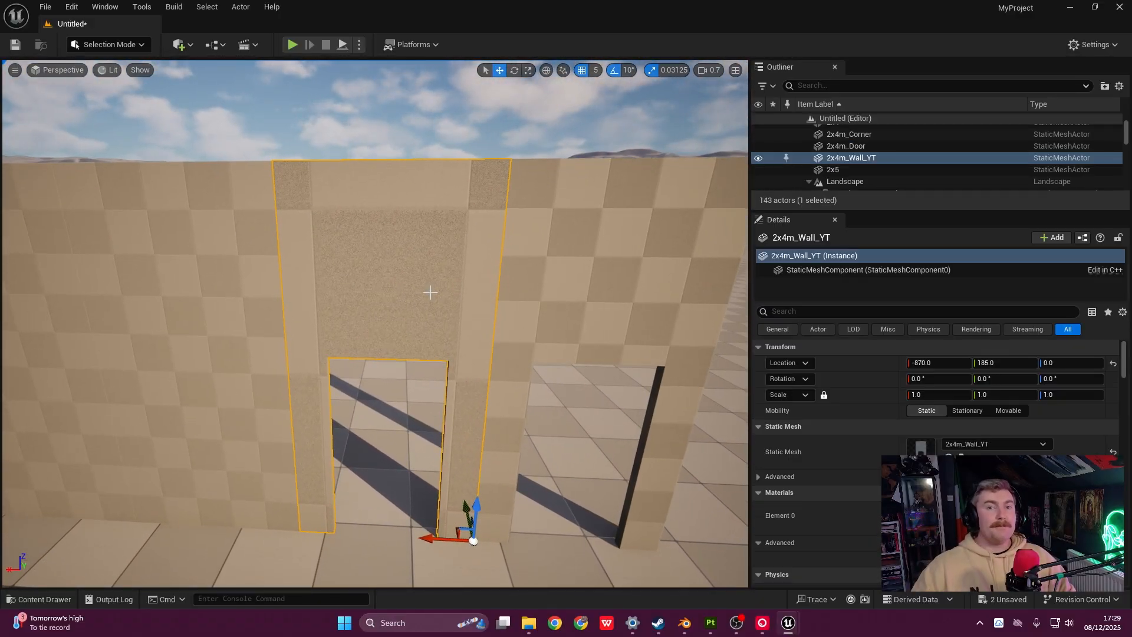
- Circle around the wall run to check where the new door piece sits
key(s)
right_drag(436, 299, 356, 290)
key(d)
key(d)
key(w)
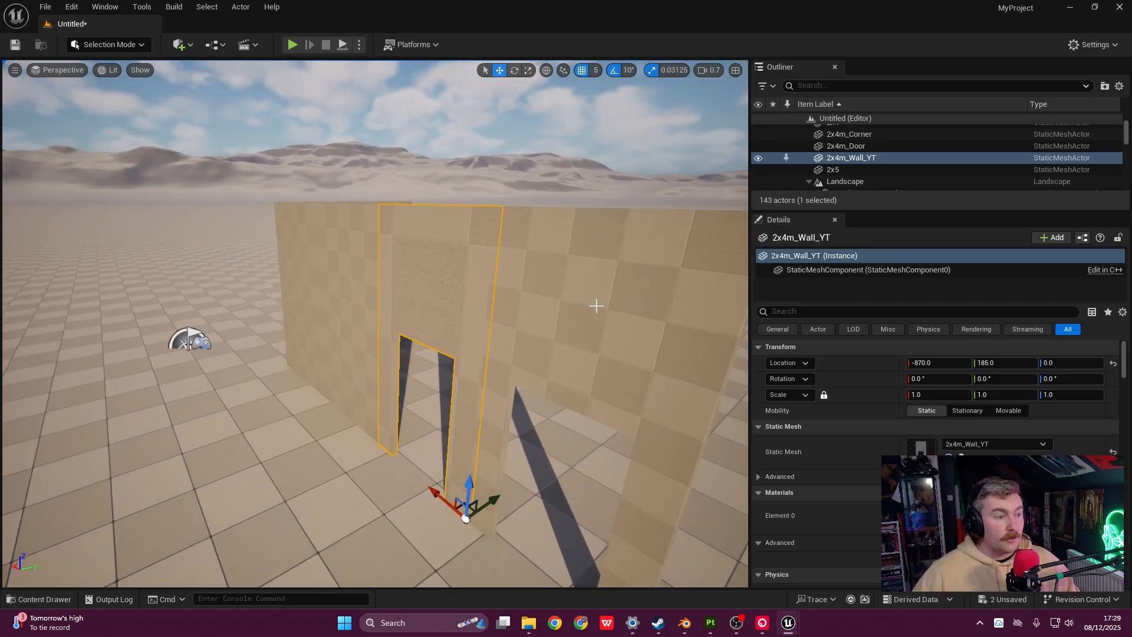
key(w)
right_drag(527, 301, 542, 339)
key(s)
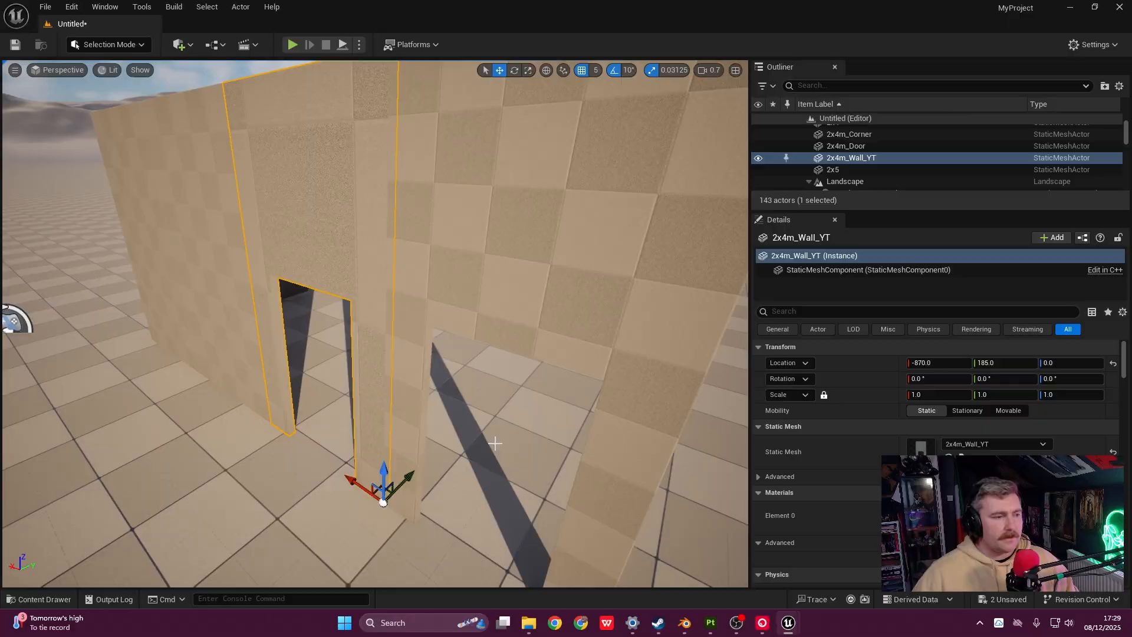
click(519, 407)
right_drag(519, 407, 517, 397)
key(s)
mouse_move(401, 348)
right_down()
mouse_move(402, 369)
mouse_move(410, 349)
mouse_move(368, 327)
mouse_move(390, 336)
right_up()
- Inspect the wall joins from above, then drop down and select the 2x4m_Door piece
key(w)
key(s)
key(w)
key(s)
key(w)
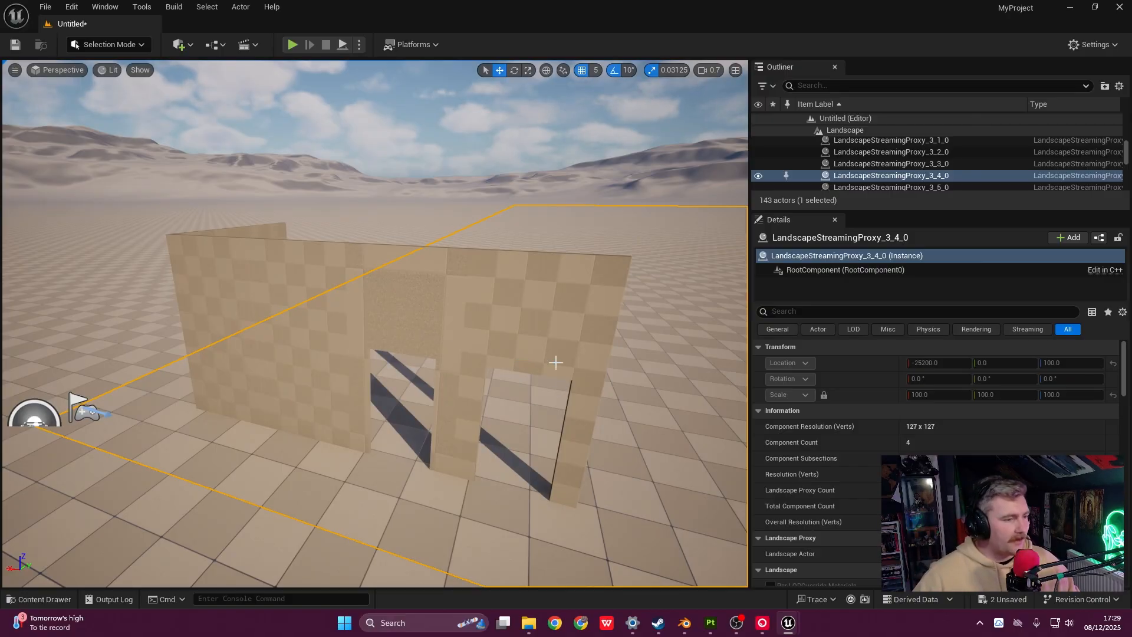
key(s)
right_drag(556, 363, 555, 398)
key(w)
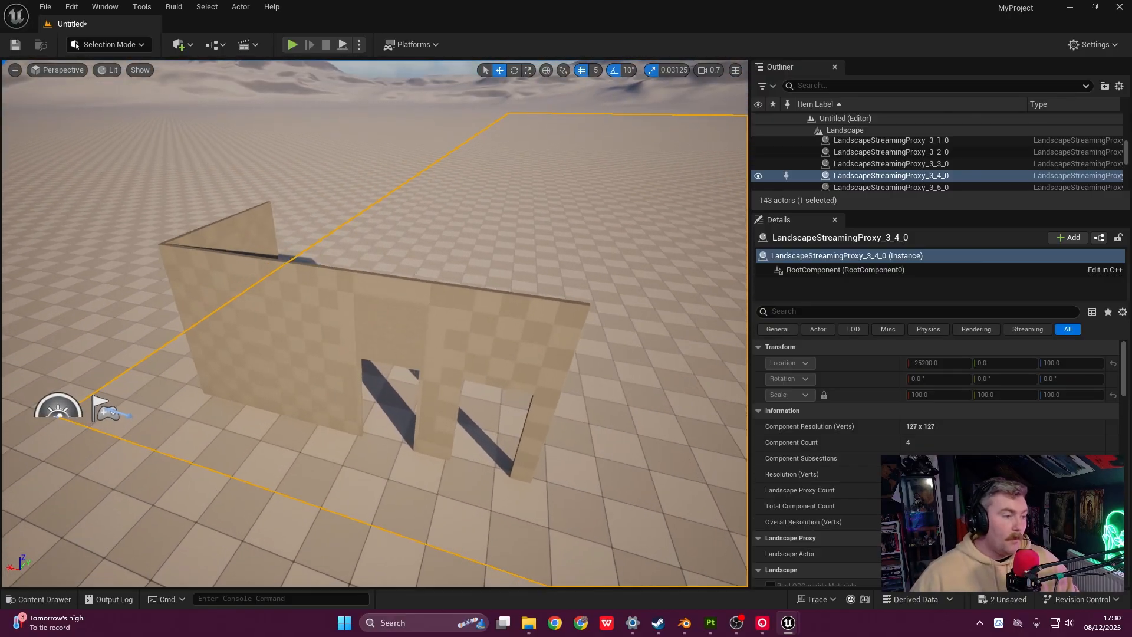
key(q)
right_drag(409, 266, 401, 273)
key(d)
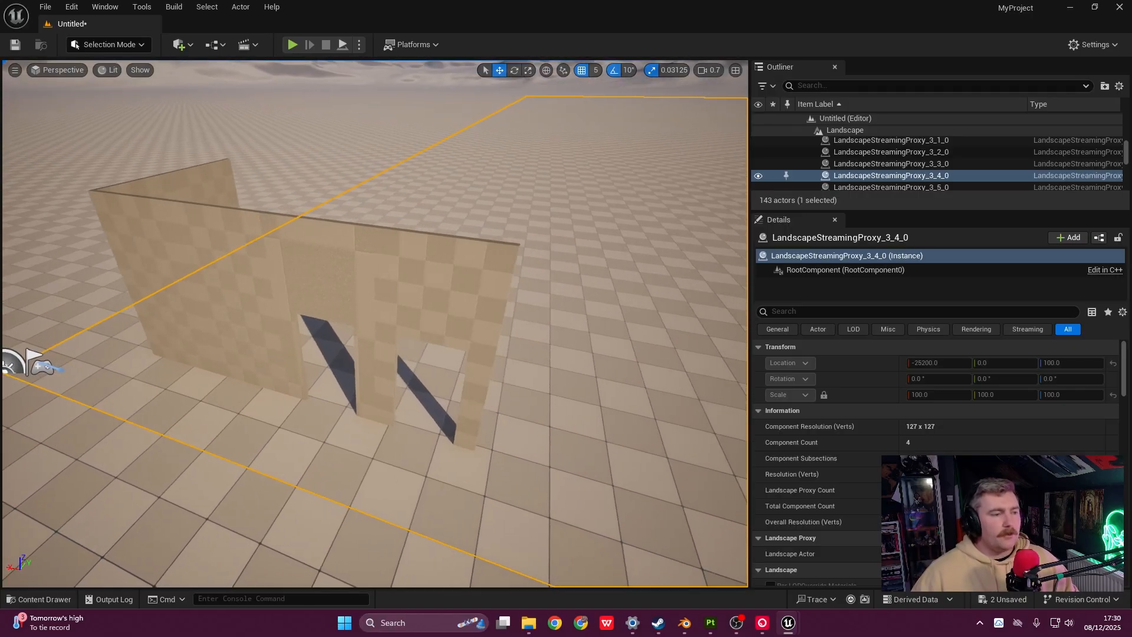
click(488, 305)
right_drag(489, 305, 440, 295)
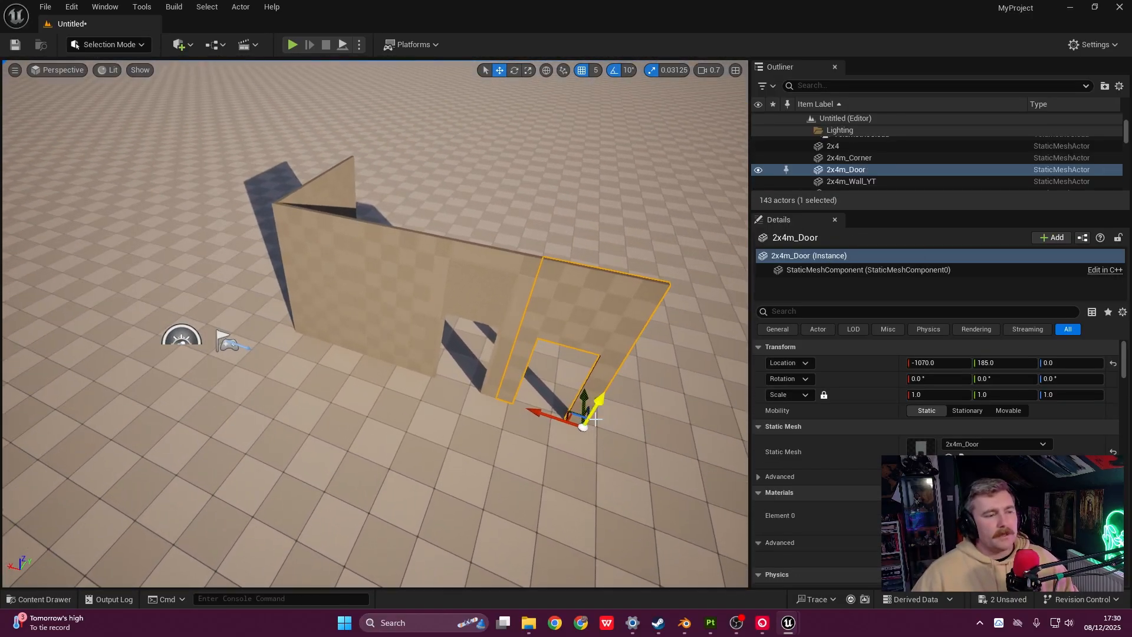
- Shift the door piece along the wall line and move the plain 2x4 wall out beside it
drag(584, 399, 581, 438)
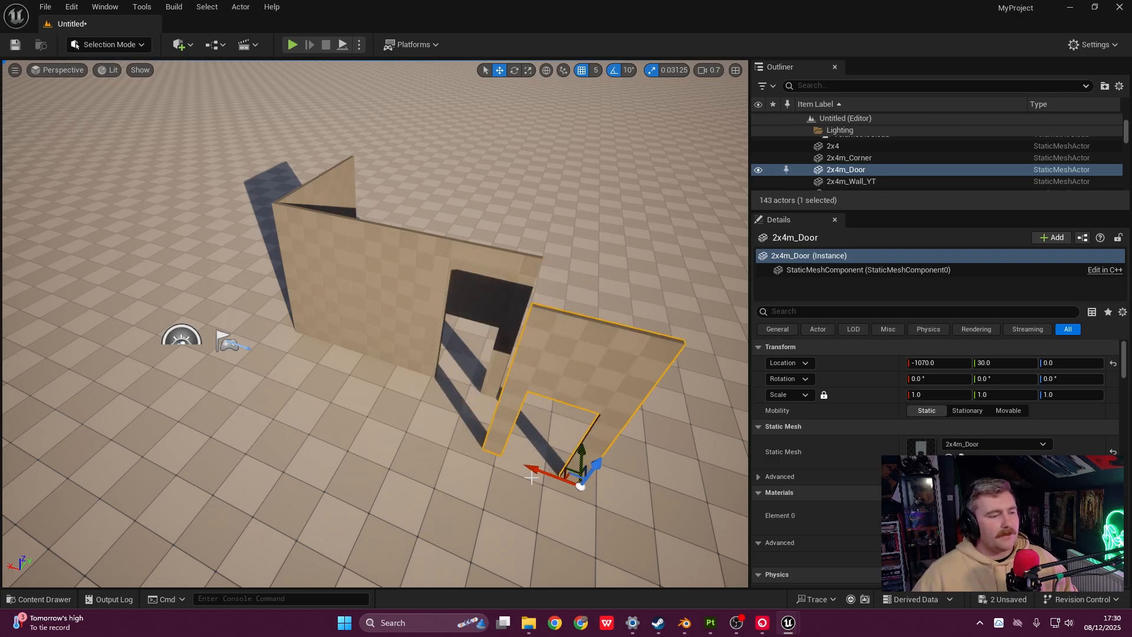
drag(533, 470, 440, 437)
right_drag(525, 376, 461, 375)
click(461, 374)
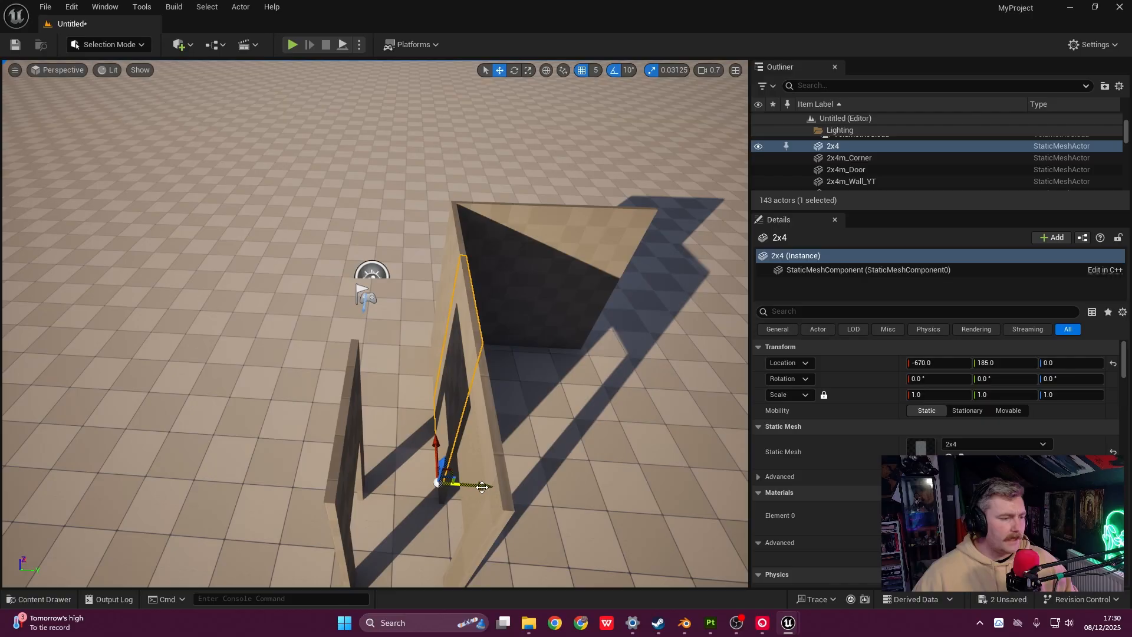
drag(483, 488, 445, 477)
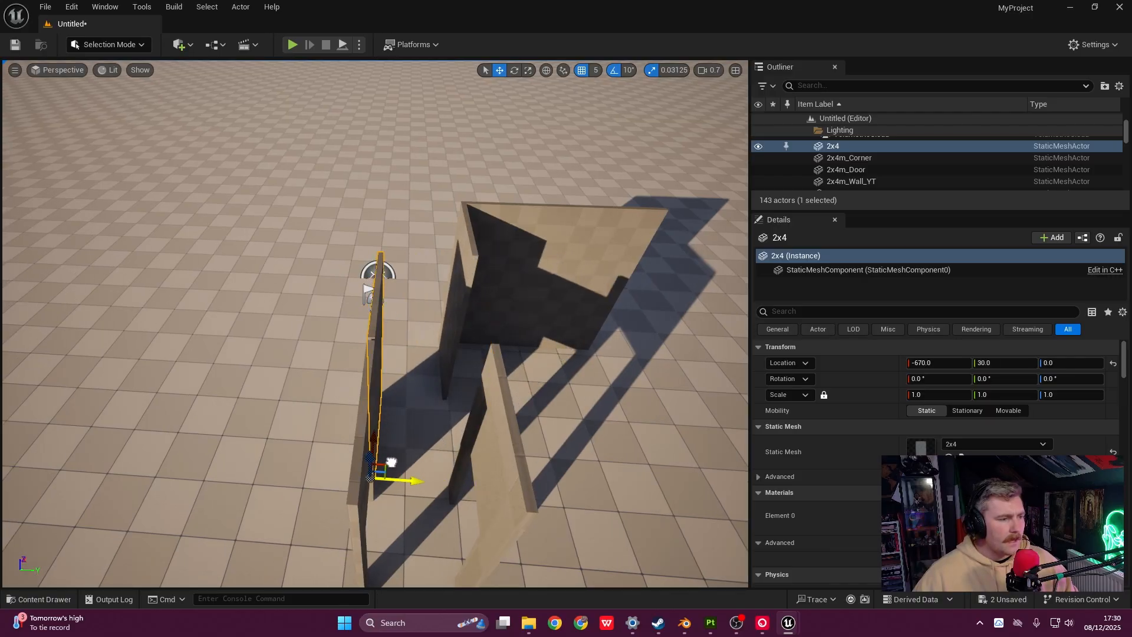
- Duplicate the 2x4 wall, slide the copy, and select the 2x4m_Wall_YT panel
right_drag(392, 463, 509, 460)
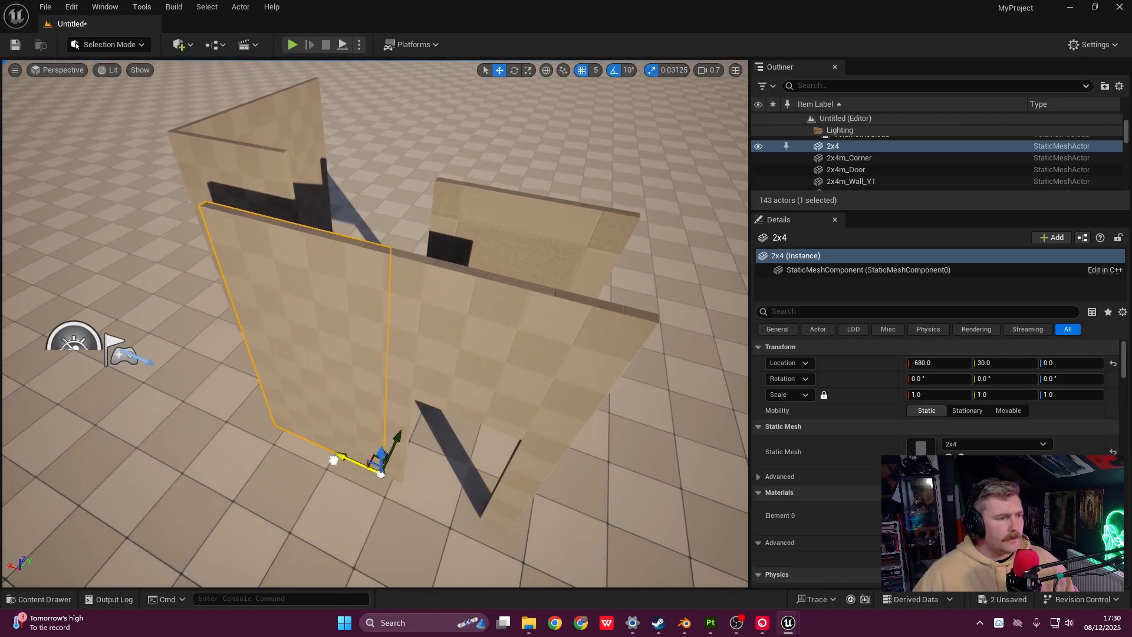
right_drag(332, 459, 88, 463)
right_drag(469, 263, 513, 332)
alt+drag(351, 397, 380, 454)
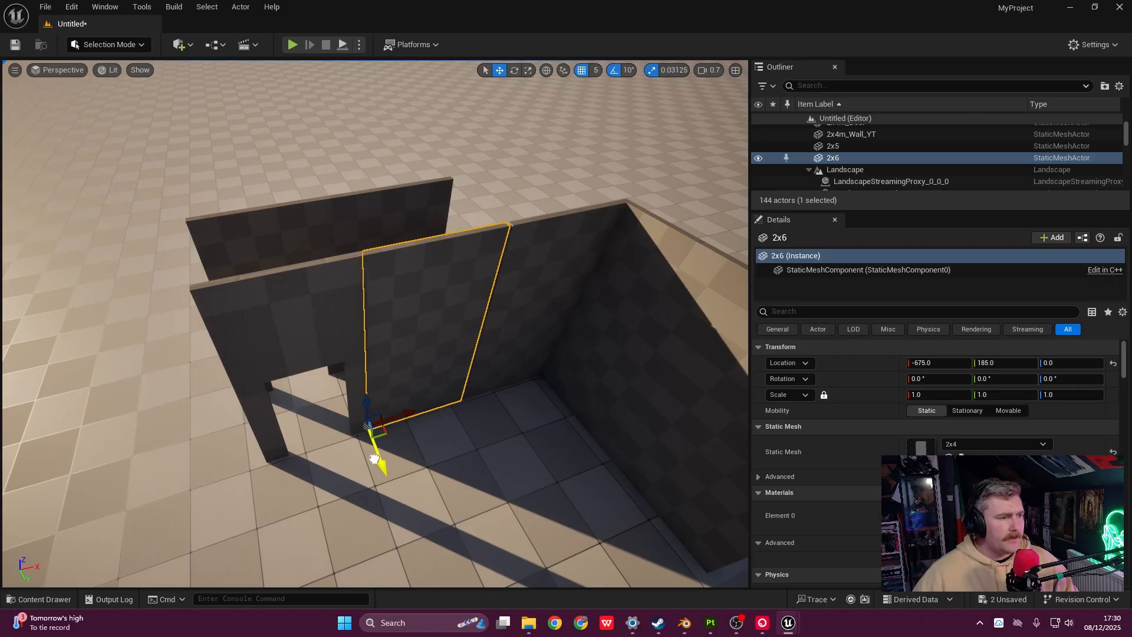
right_drag(387, 466, 590, 413)
right_drag(429, 325, 431, 335)
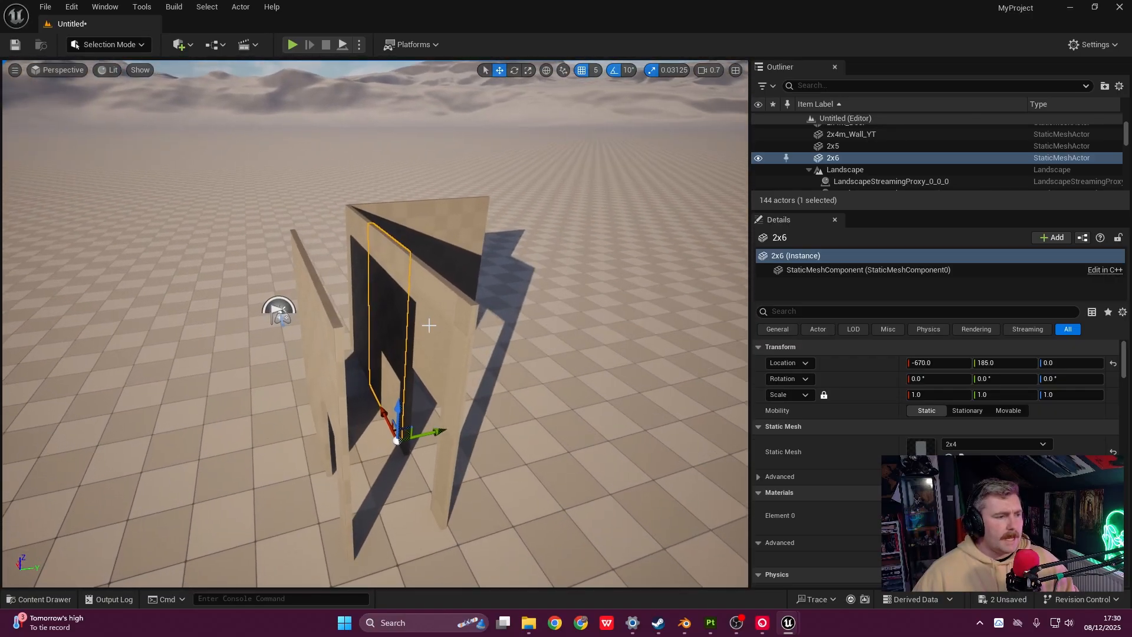
right_drag(440, 273, 345, 268)
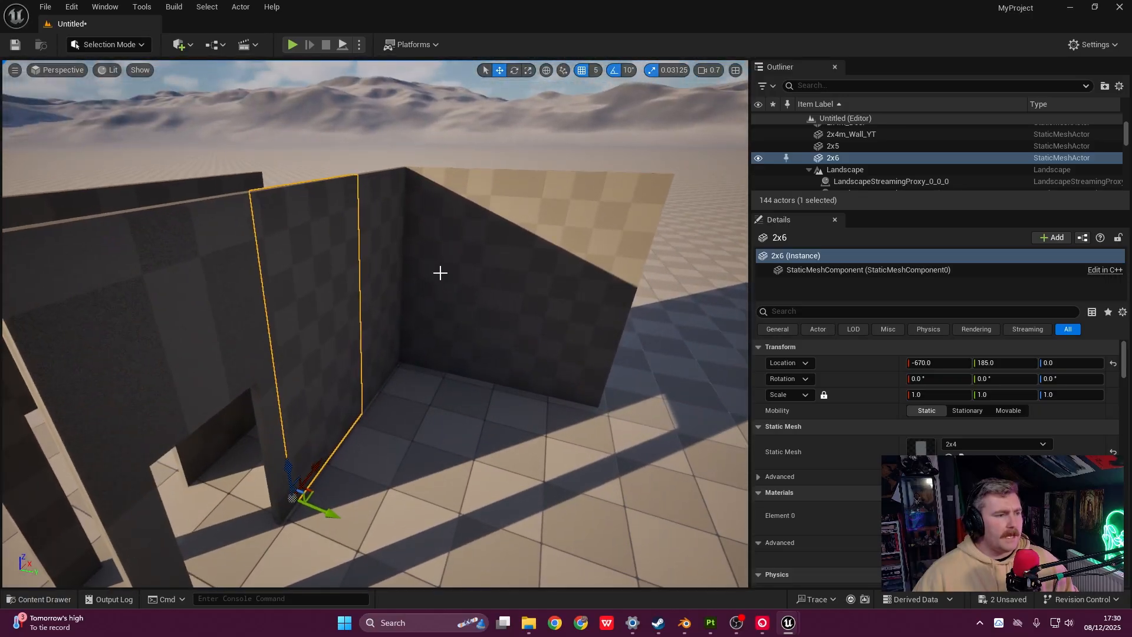
click(442, 273)
right_drag(441, 273, 385, 277)
click(558, 273)
right_drag(553, 276, 412, 337)
- Select the 2x4 panel and 2x4m_Door together and slide them along Y to 170
click(425, 287)
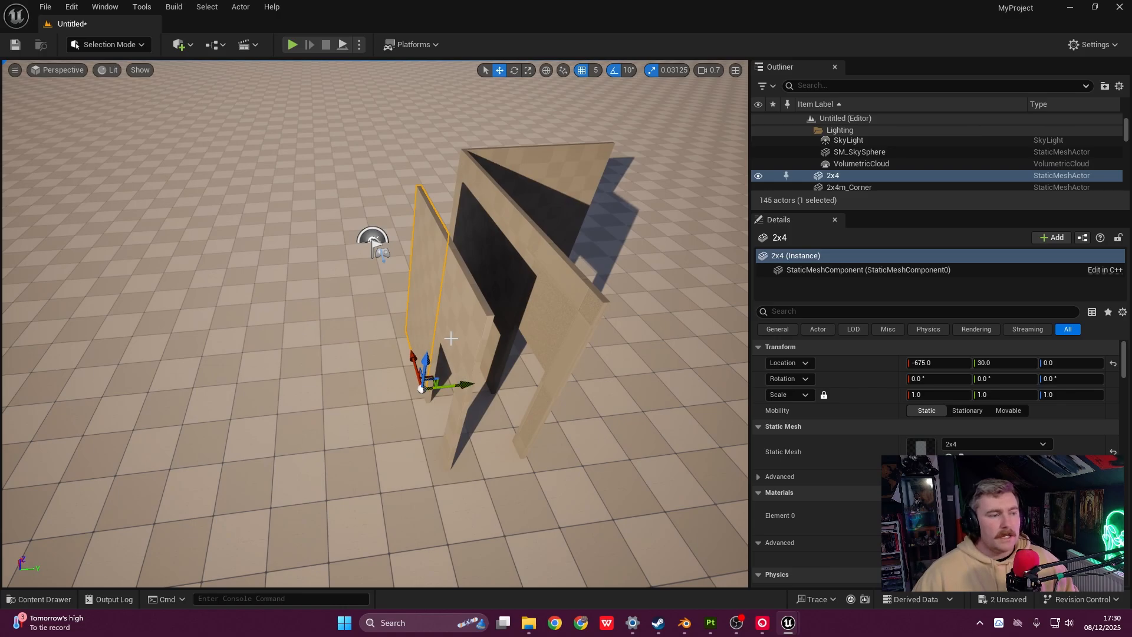
ctrl+click(470, 397)
drag(491, 462, 561, 456)
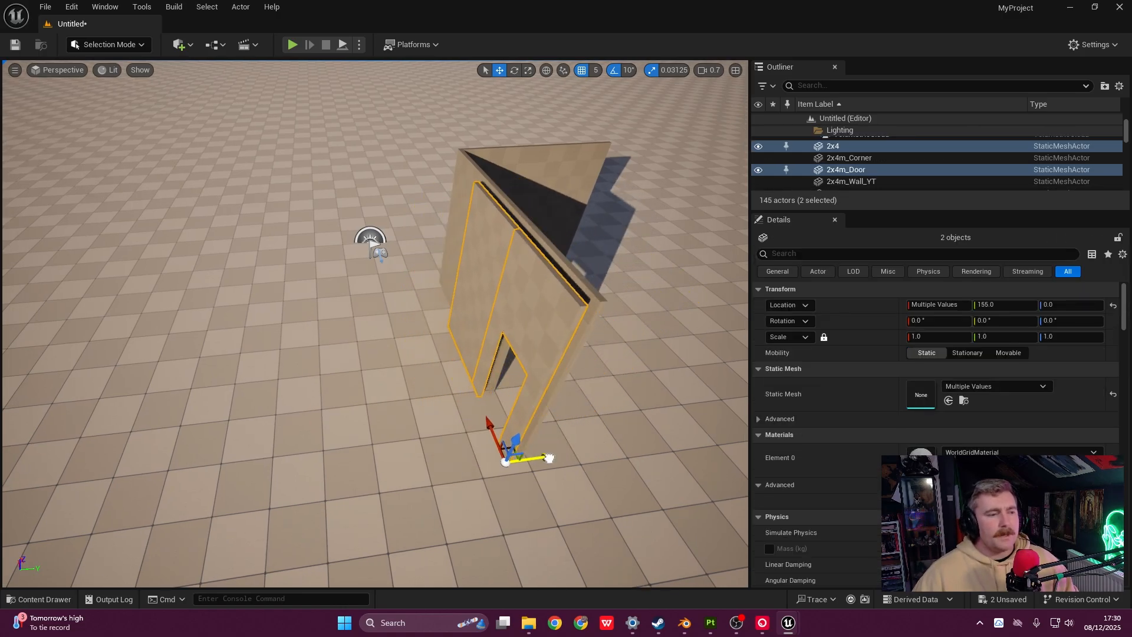
drag(551, 459, 549, 459)
right_drag(548, 459, 637, 454)
drag(501, 424, 497, 424)
alt+drag(7, 362, 309, 297)
- Browse to JOD > Master_Materials > Material_Instances in the Content Drawer
key(ctrl+space)
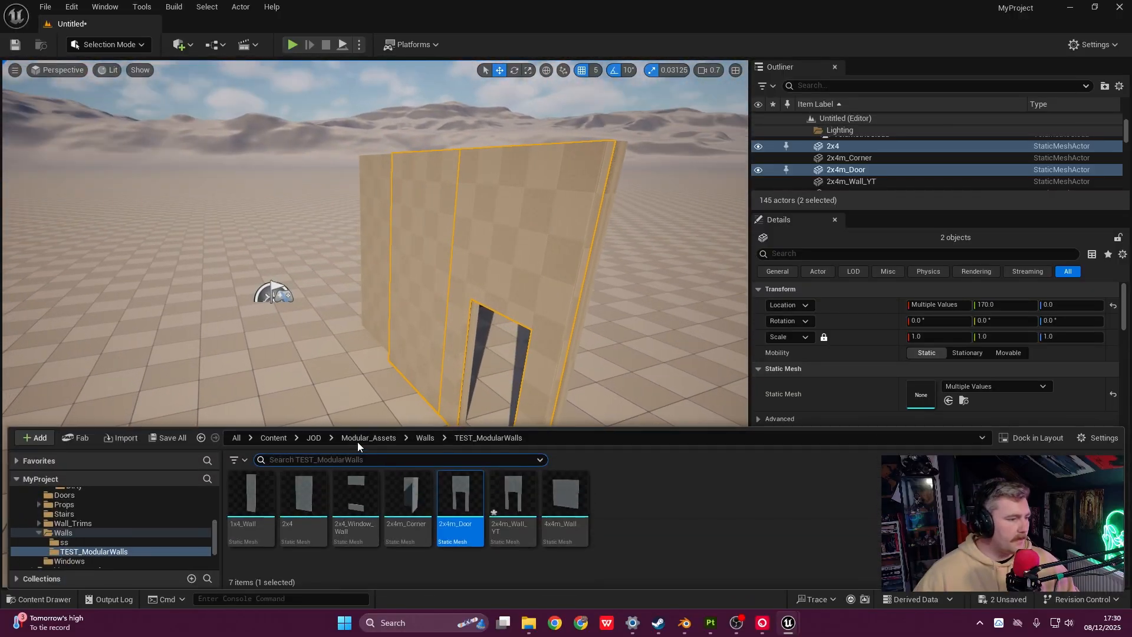
click(360, 438)
click(312, 438)
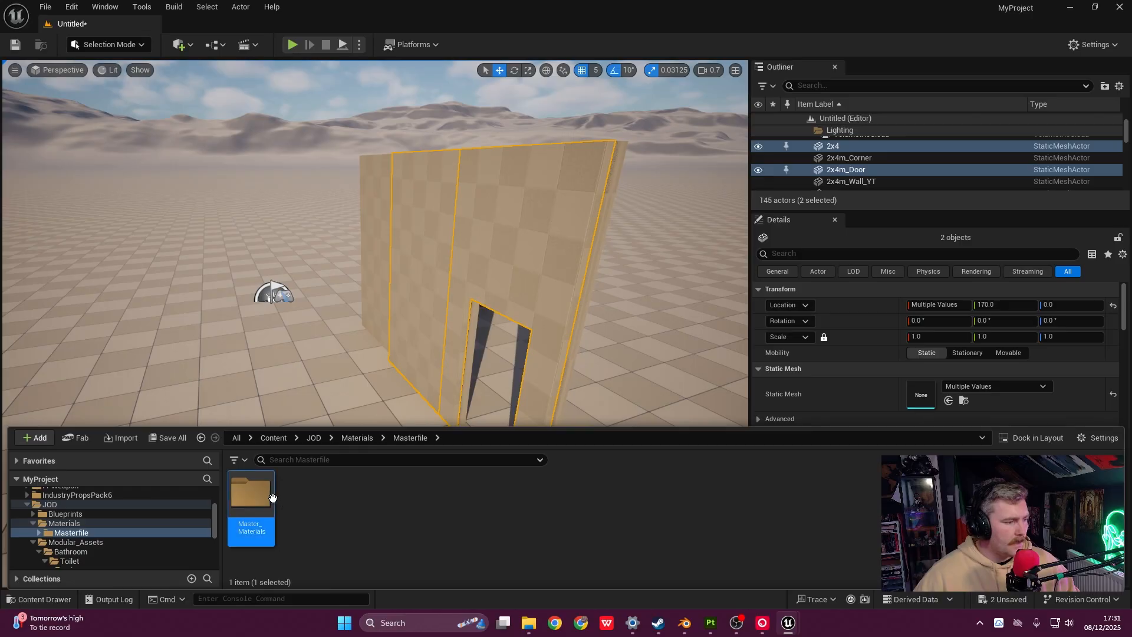
double_click(268, 495)
double_click(395, 499)
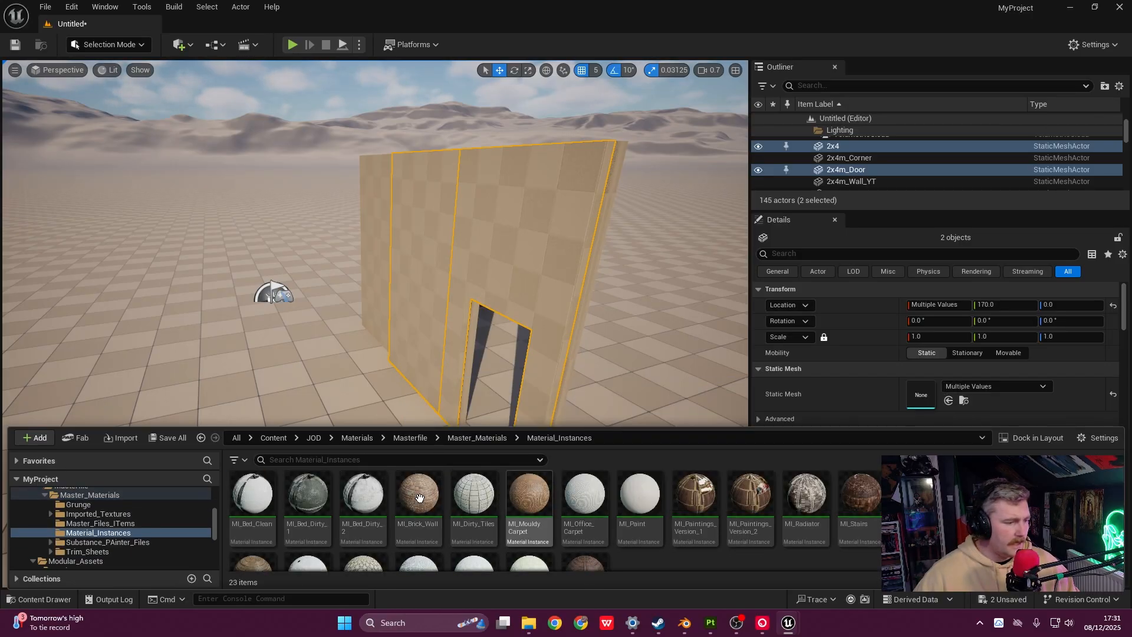
- Apply MI_Brick_Wall to the door wall's outer face
drag(440, 445, 499, 270)
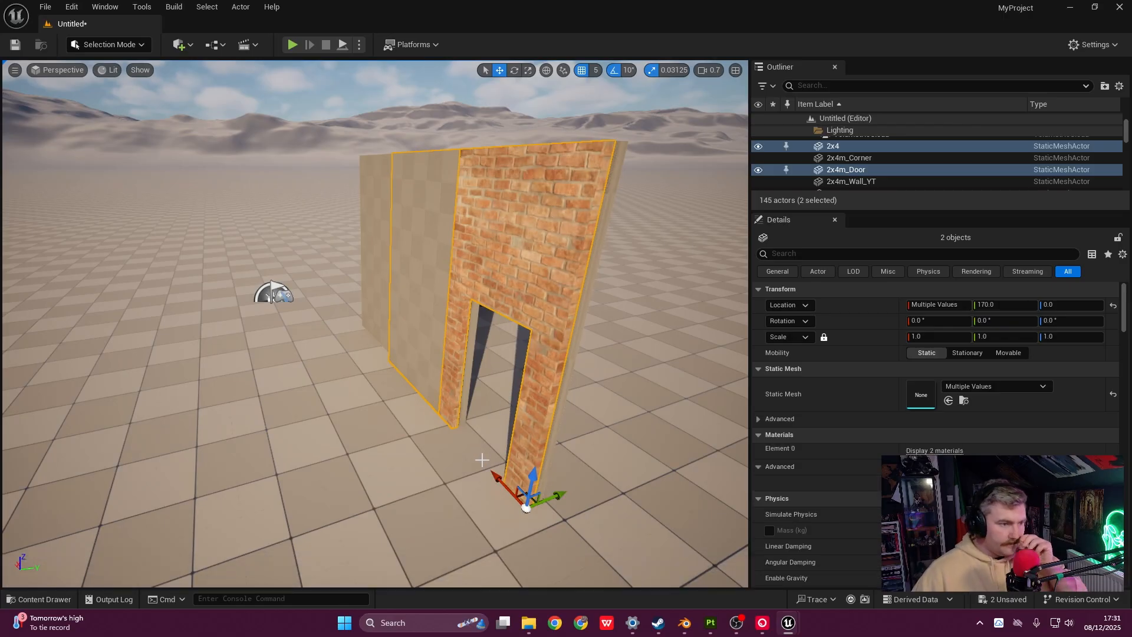
right_drag(503, 437, 348, 412)
key(d)
key(w)
key(s)
- Apply MI_Paint to the inner faces of the door wall, the 2x4 wall and the next wall
key(ctrl+space)
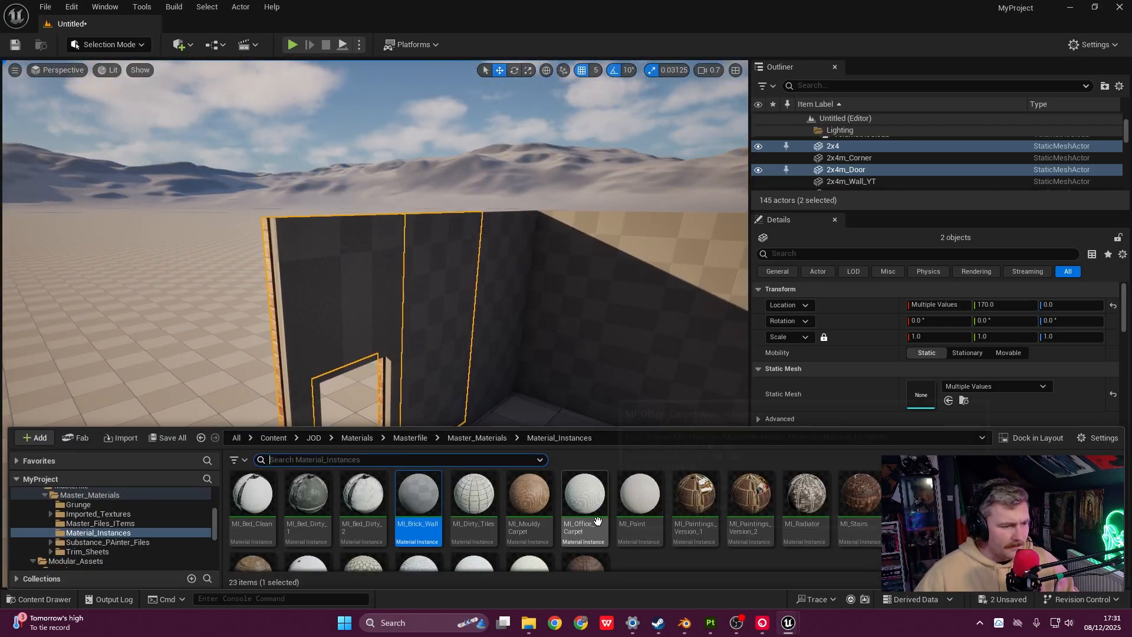
drag(640, 499, 349, 310)
right_drag(349, 310, 289, 330)
key(w)
key(d)
key(ctrl+space)
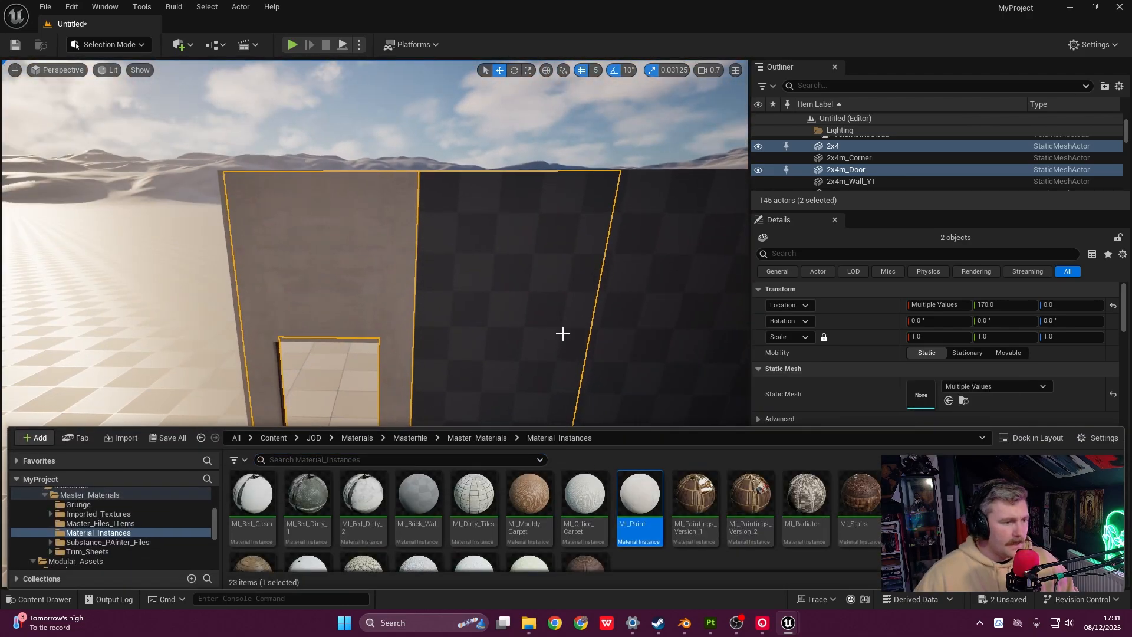
drag(564, 334, 563, 334)
key(ctrl+space)
drag(638, 502, 652, 316)
right_drag(591, 337, 588, 343)
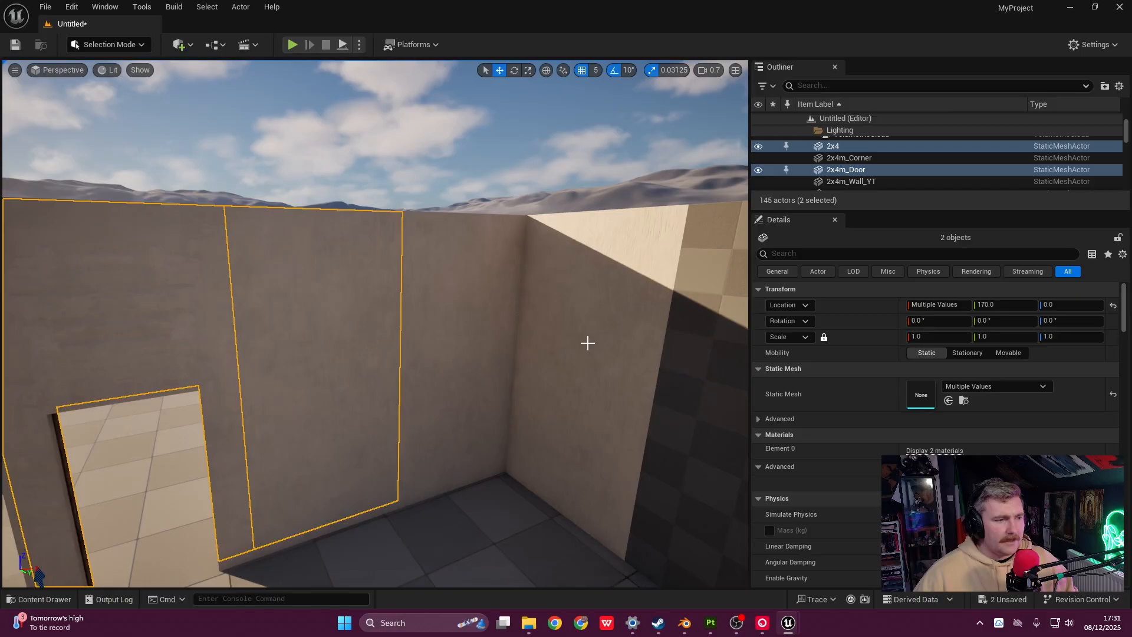
key(ctrl+space)
key(ctrl+space)
- Fly around the walls to inspect the brick and painted faces
key(f)
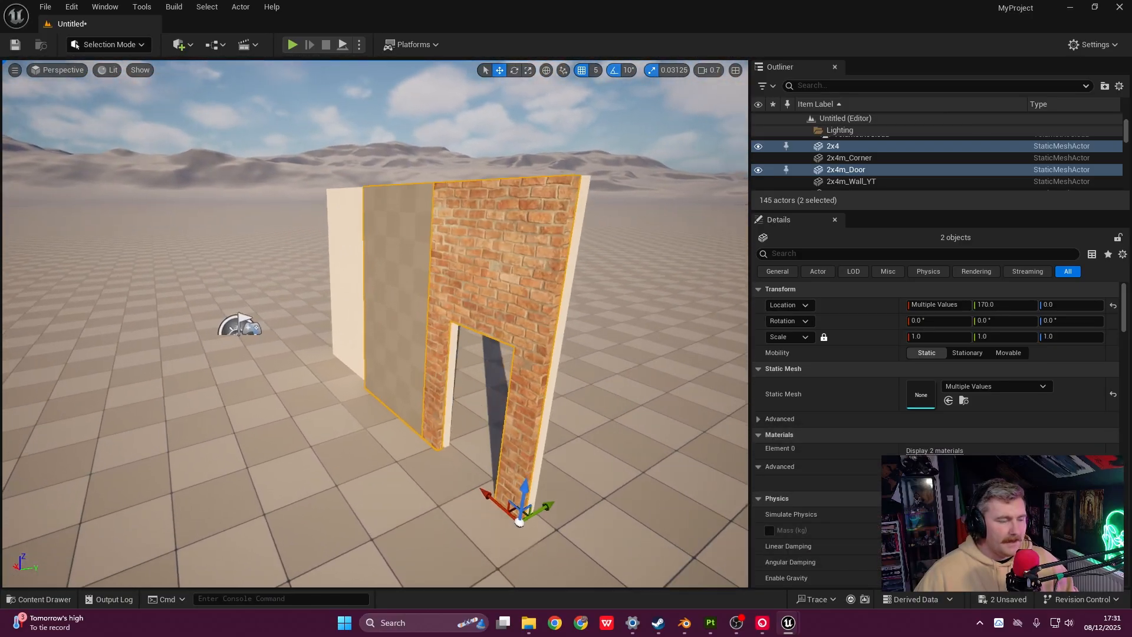
right_drag(378, 321, 377, 321)
key(w)
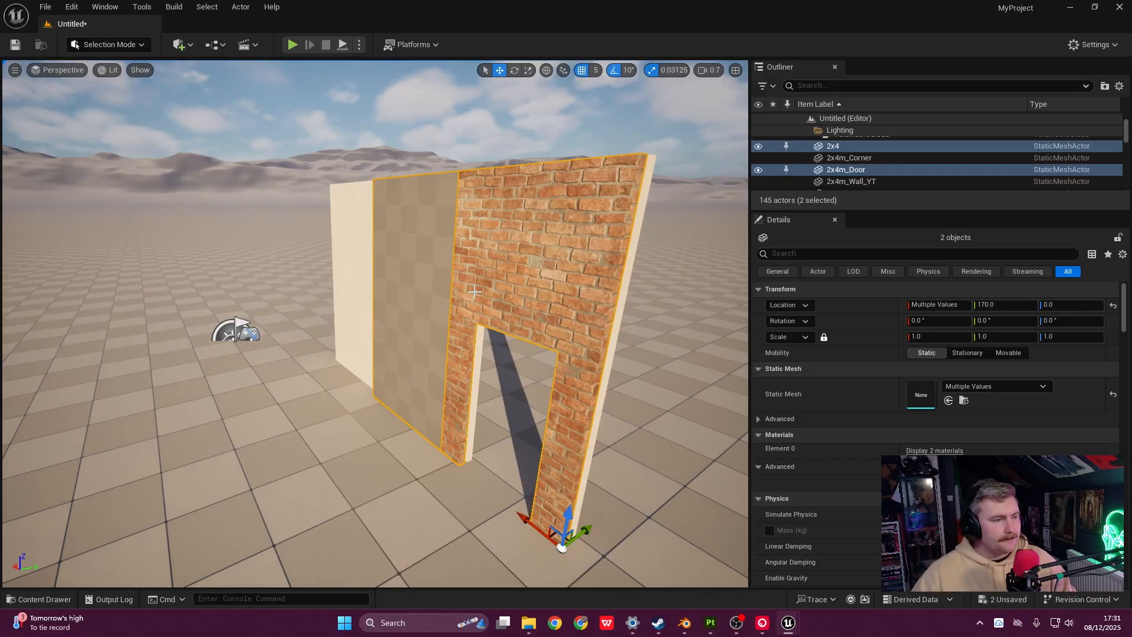
key(d)
right_drag(633, 310, 633, 310)
key(s)
key(a)
key(e)
key(s)
- Move the 2x4 wall and brick door wall together so the door wall sits at -870, 170, 0
click(402, 312)
shift+click(455, 336)
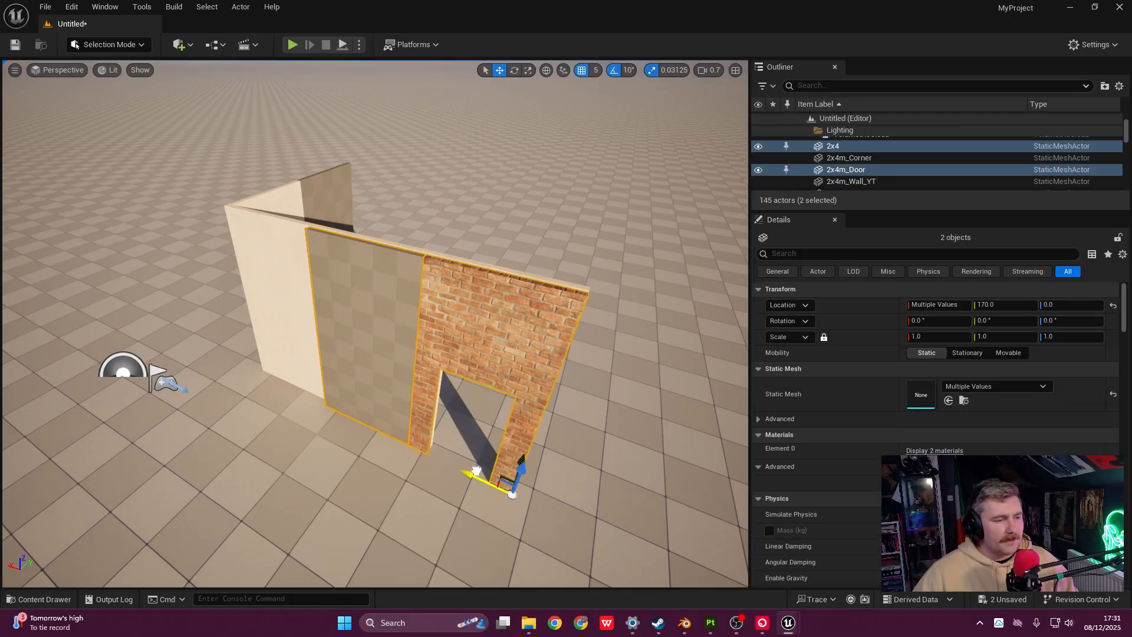
drag(476, 470, 484, 445)
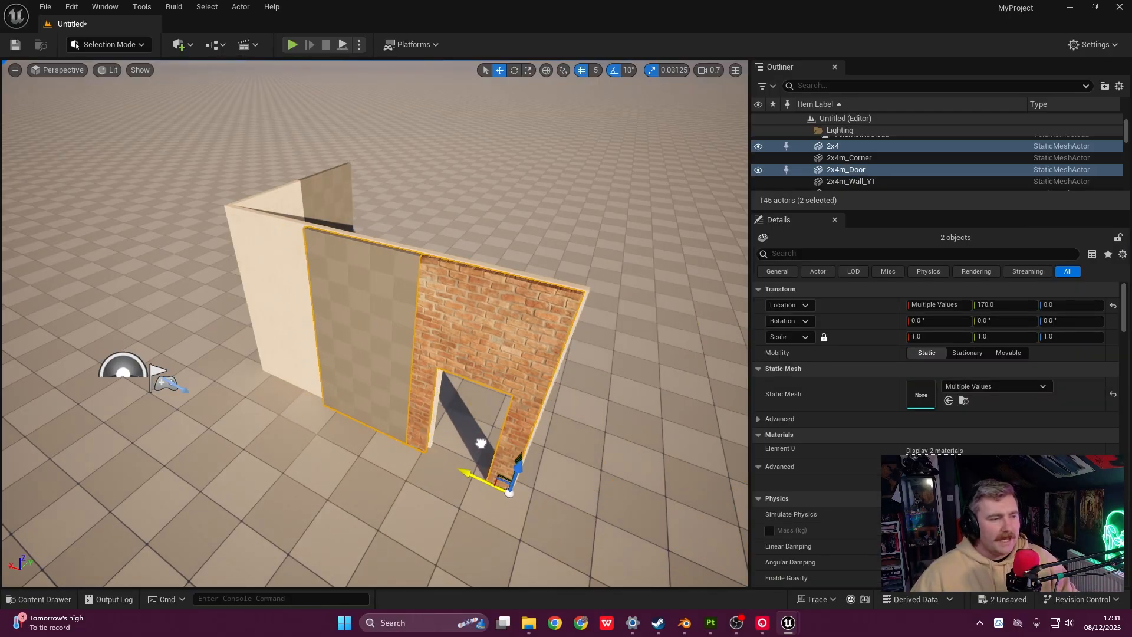
key(w)
right_drag(486, 428, 486, 383)
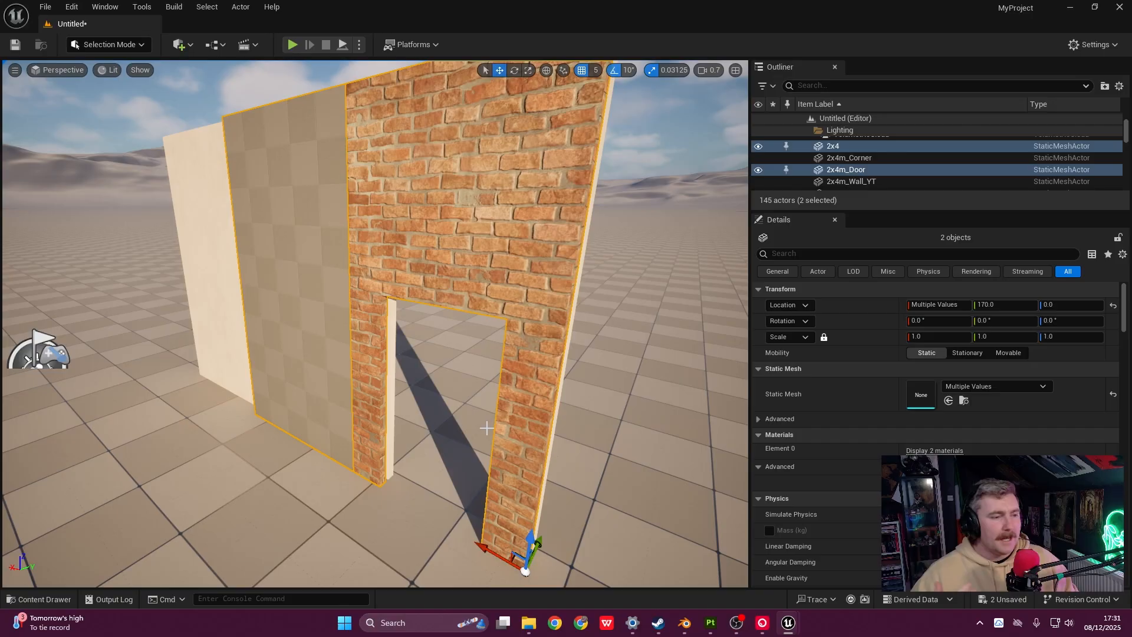
key(s)
right_drag(435, 366, 361, 357)
key(d)
click(427, 377)
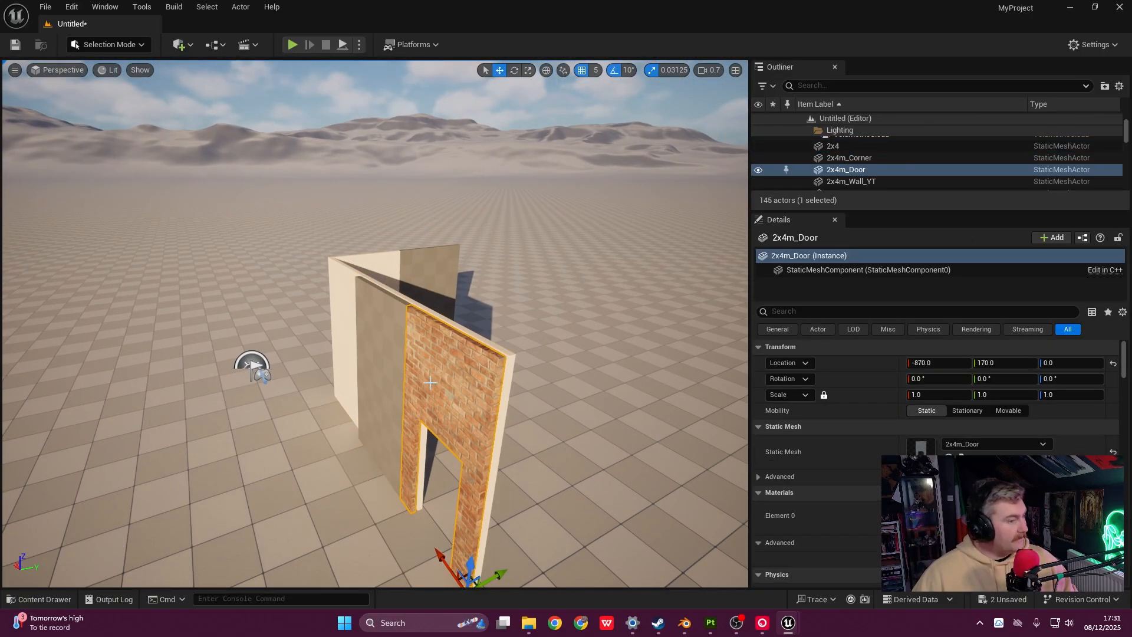
key(d)
right_drag(427, 378, 382, 411)
key(a)
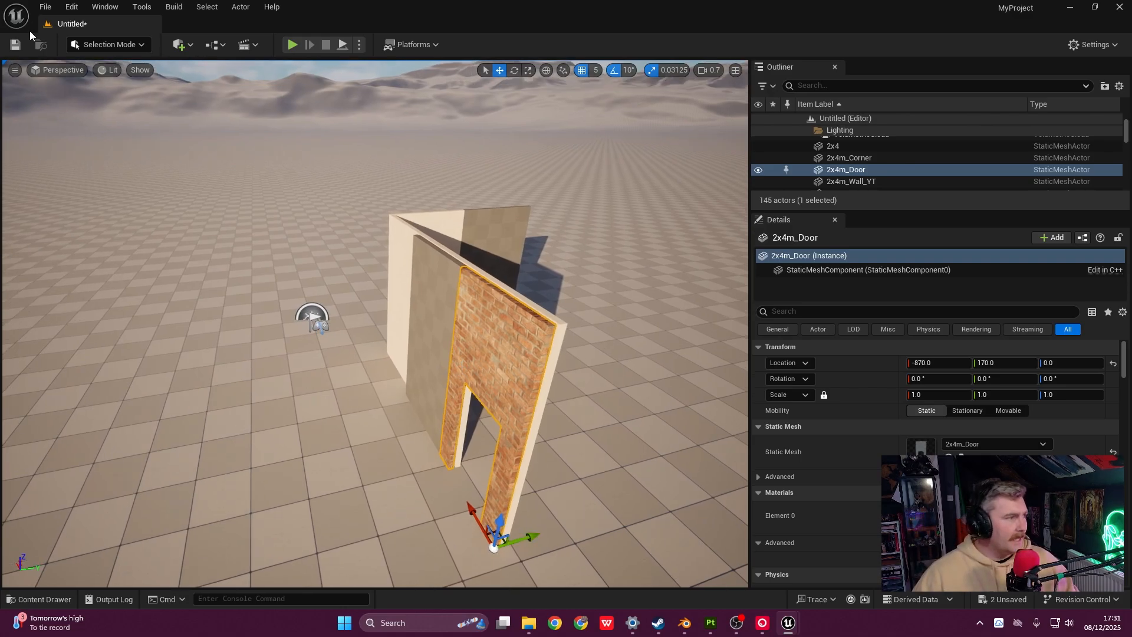
- Open the MaterialsTestEnviroment level
click(46, 6)
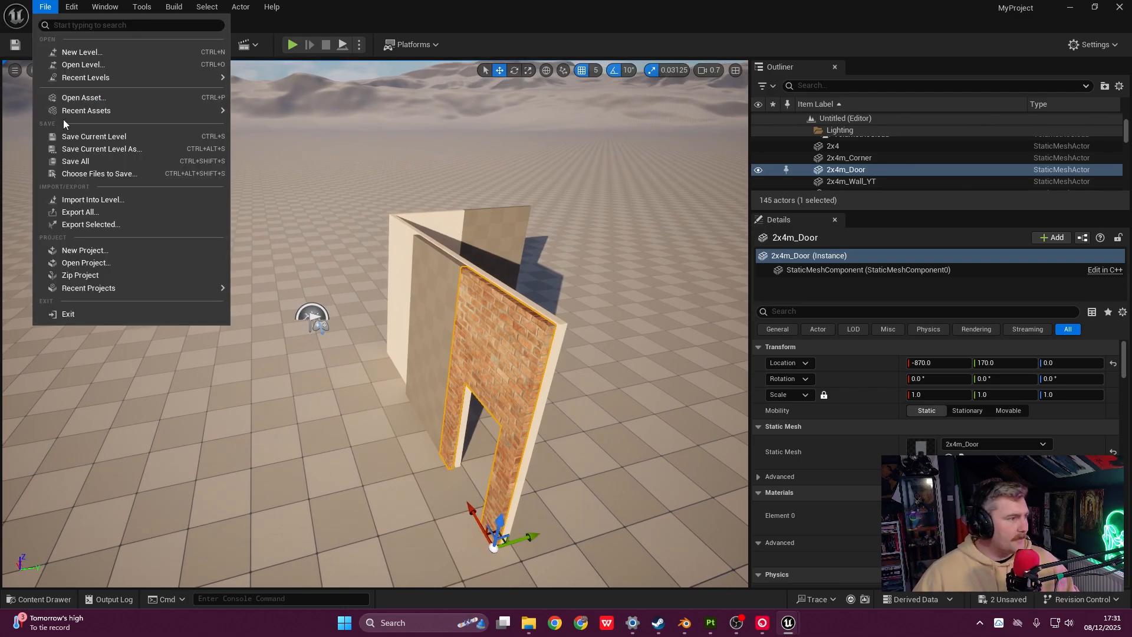
click(103, 97)
key(ctrl+o)
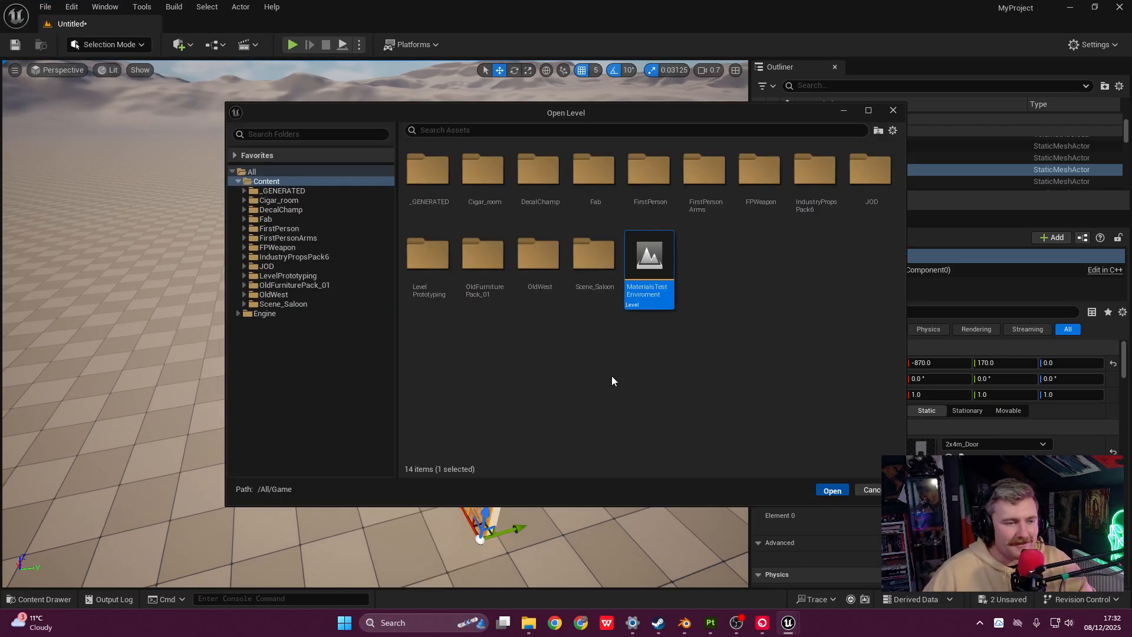
key(Return)
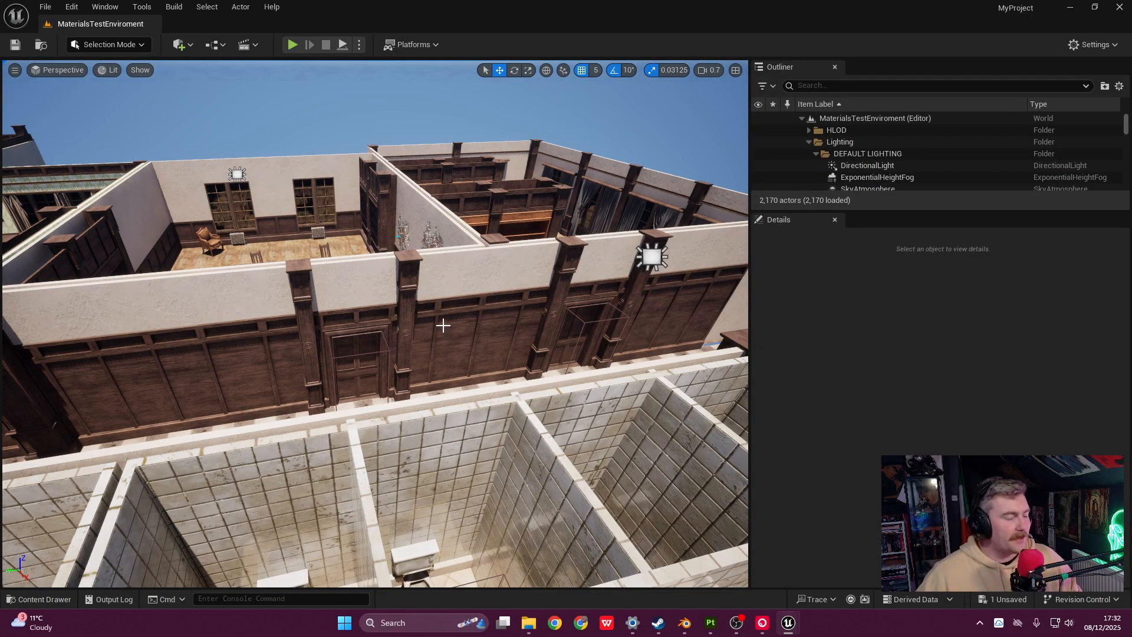
- Tour the corridor and bedroom, selecting door walls 2x4m_Door20, 2x4m_Door19 and tiled piece 2x74
right_drag(444, 325, 280, 327)
click(428, 253)
right_drag(428, 253, 519, 268)
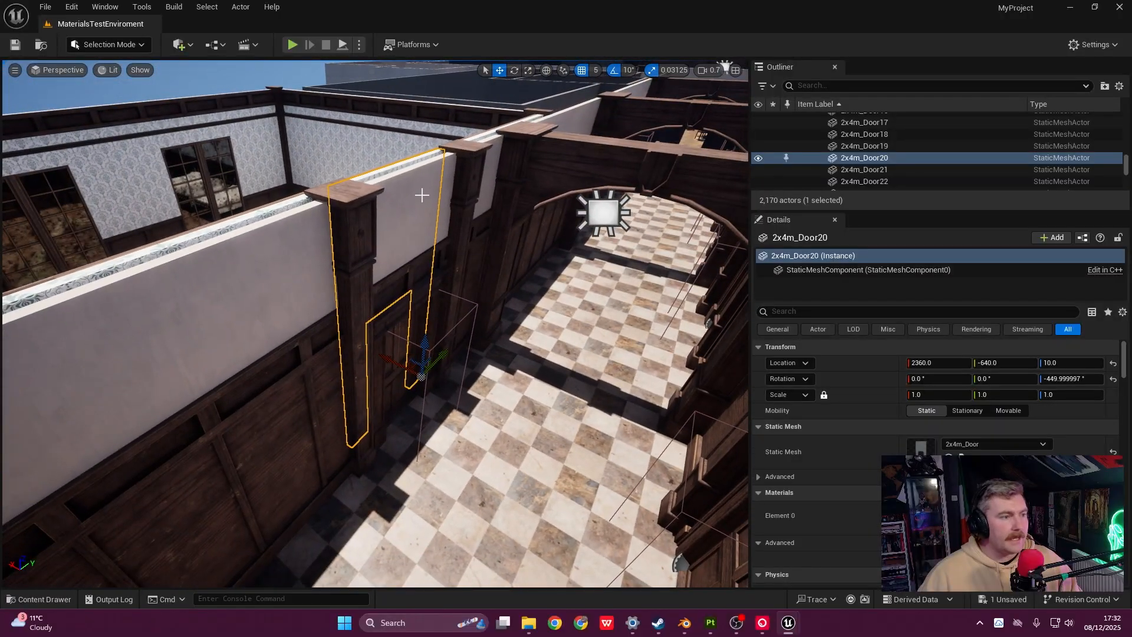
click(445, 233)
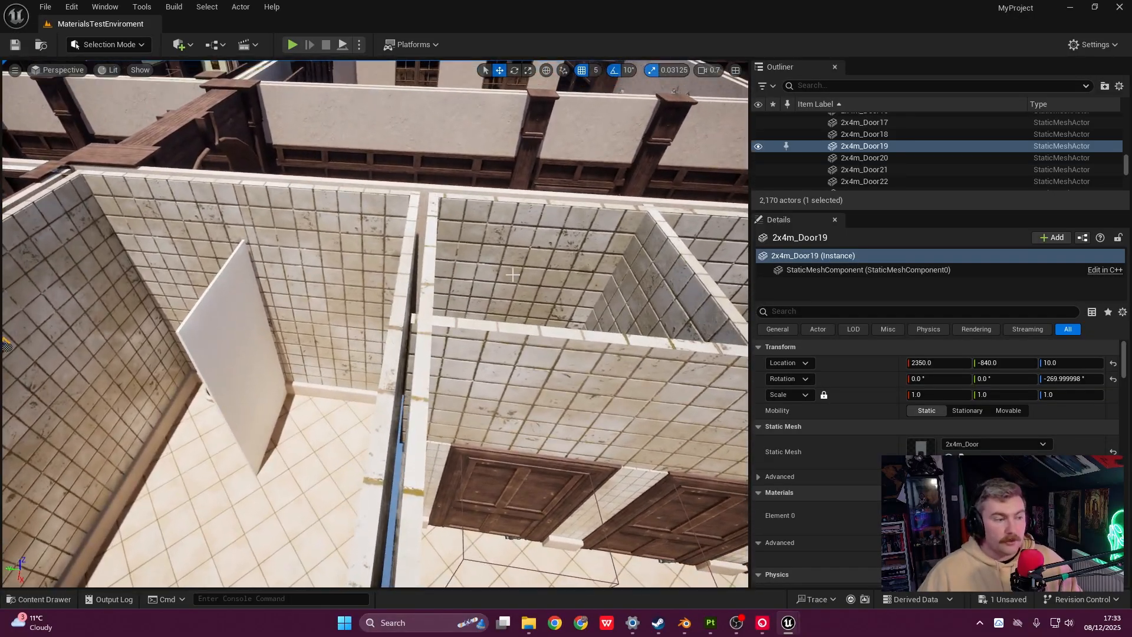
click(415, 323)
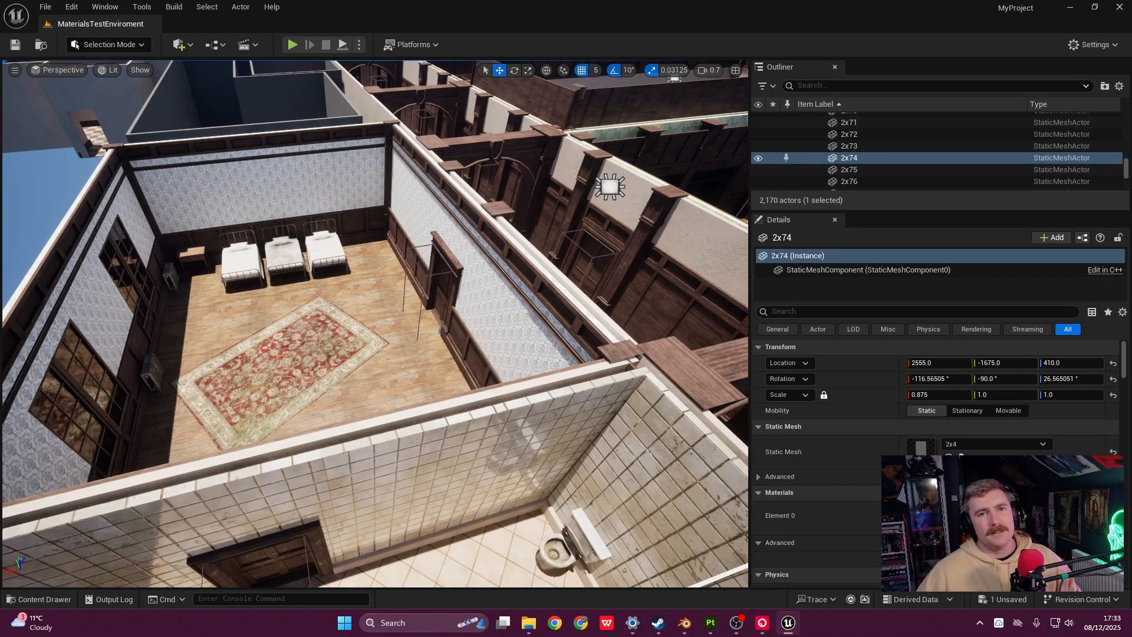
key(w)
right_drag(474, 304, 412, 298)
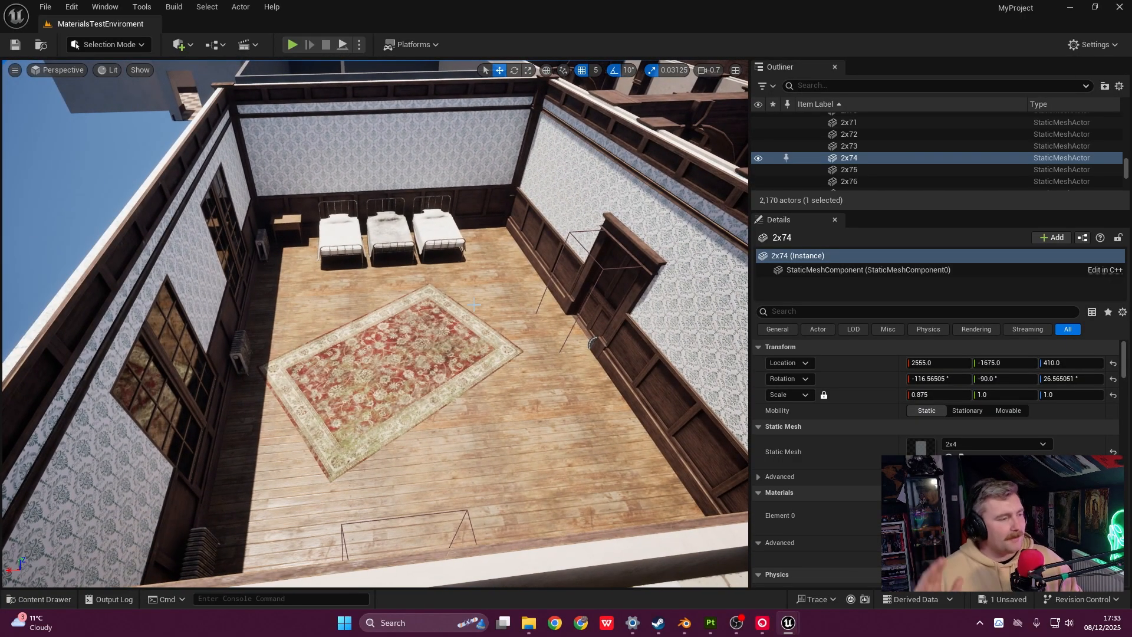
right_drag(483, 314, 257, 340)
- Select the blockout corner wall 2x4m_Corner32, then pull back to view the whole building
right_drag(433, 338, 487, 365)
click(497, 312)
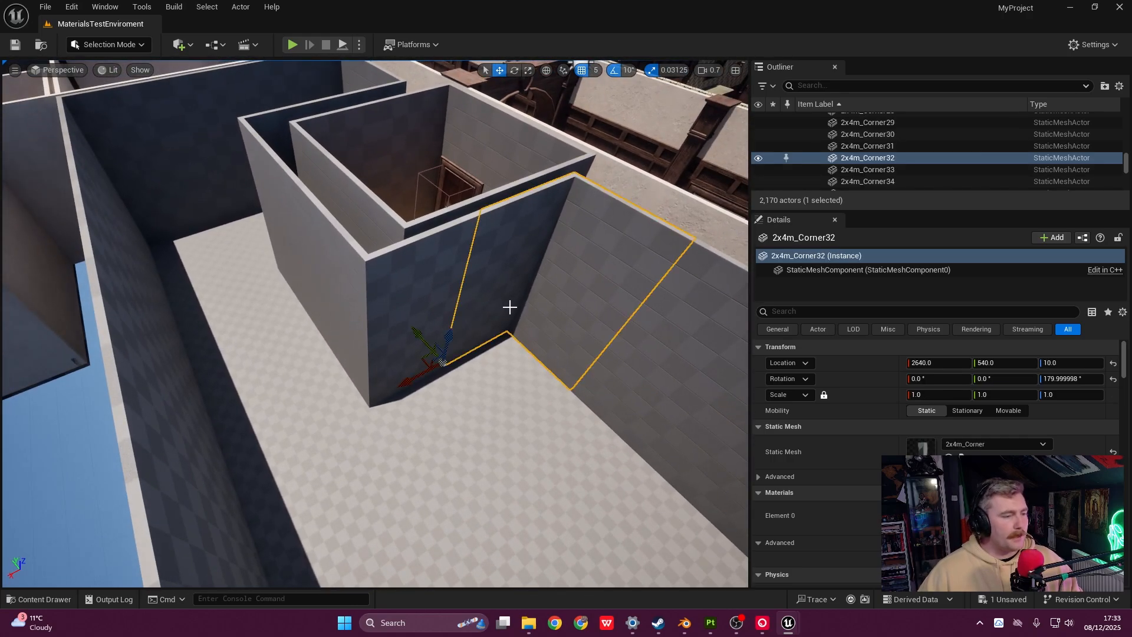
right_drag(582, 254, 623, 246)
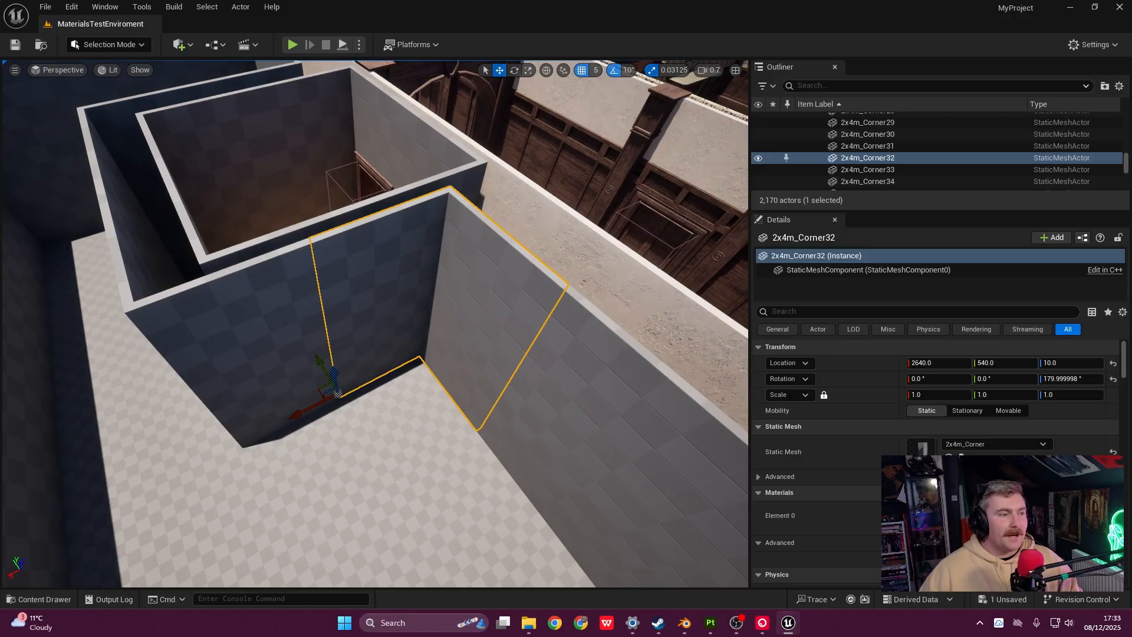
key(s)
right_drag(375, 324, 422, 241)
- Switch to Blender and cancel the FBX export window
key(w)
key(w)
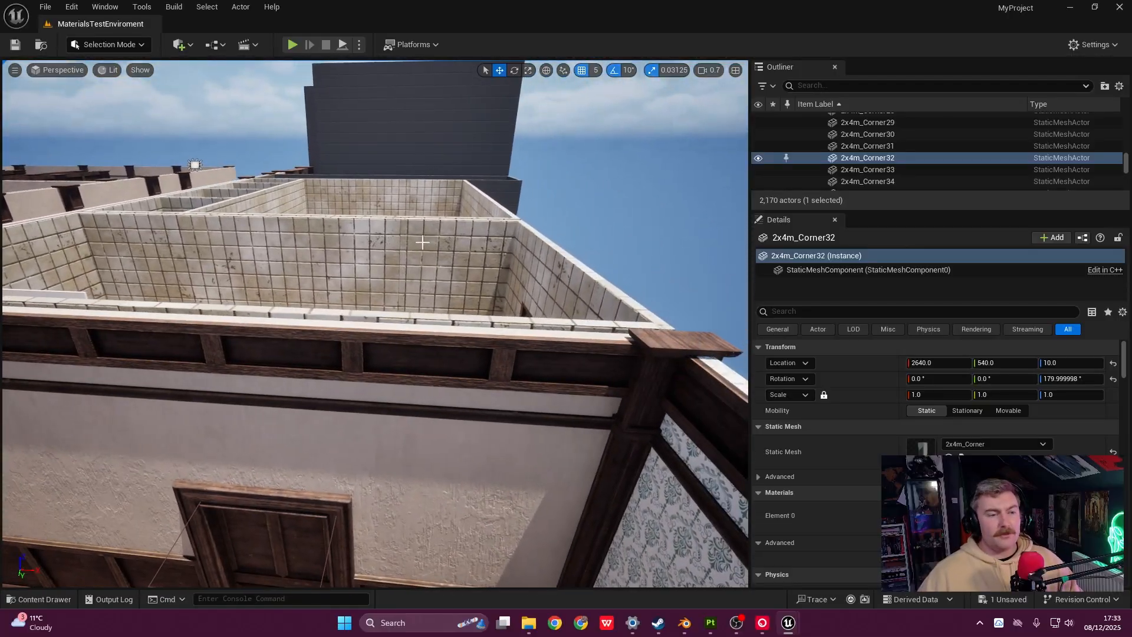
click(684, 623)
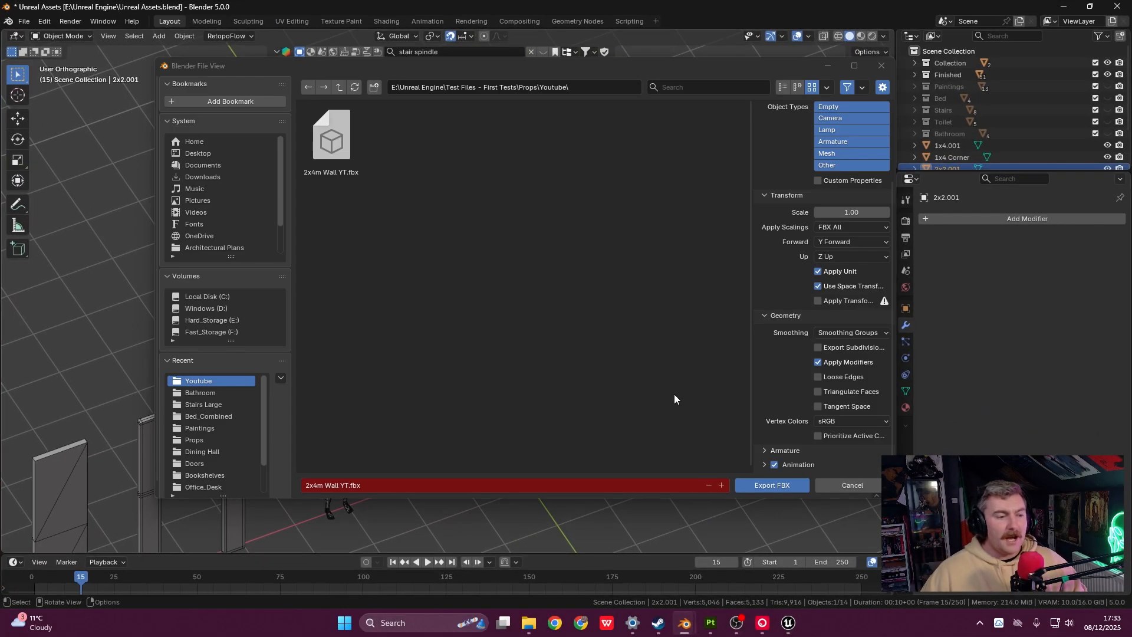
click(882, 67)
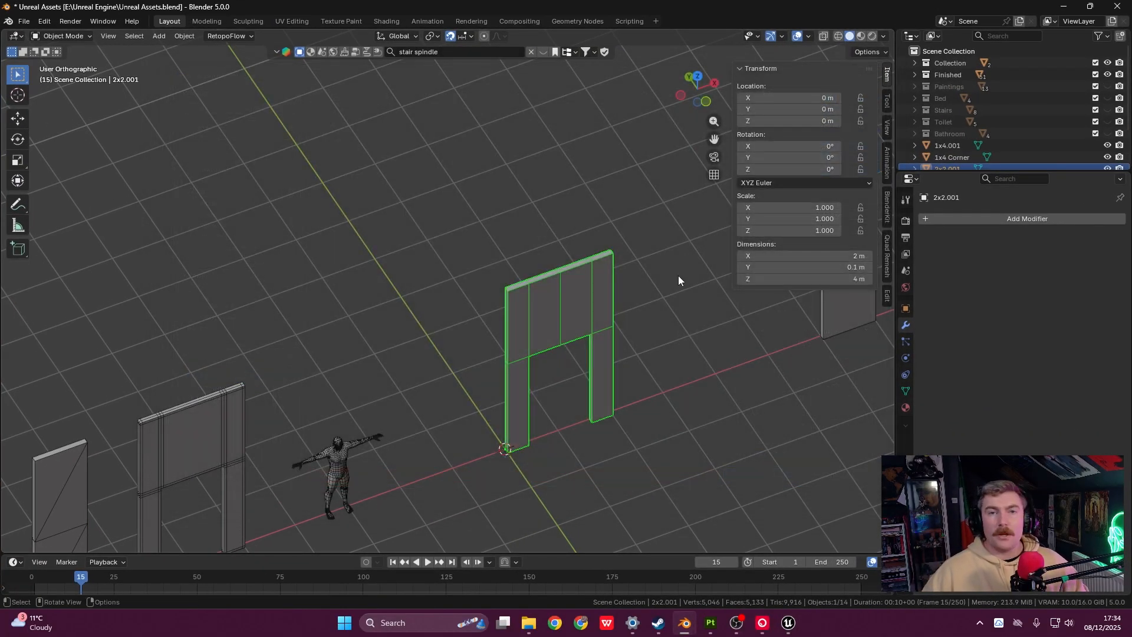